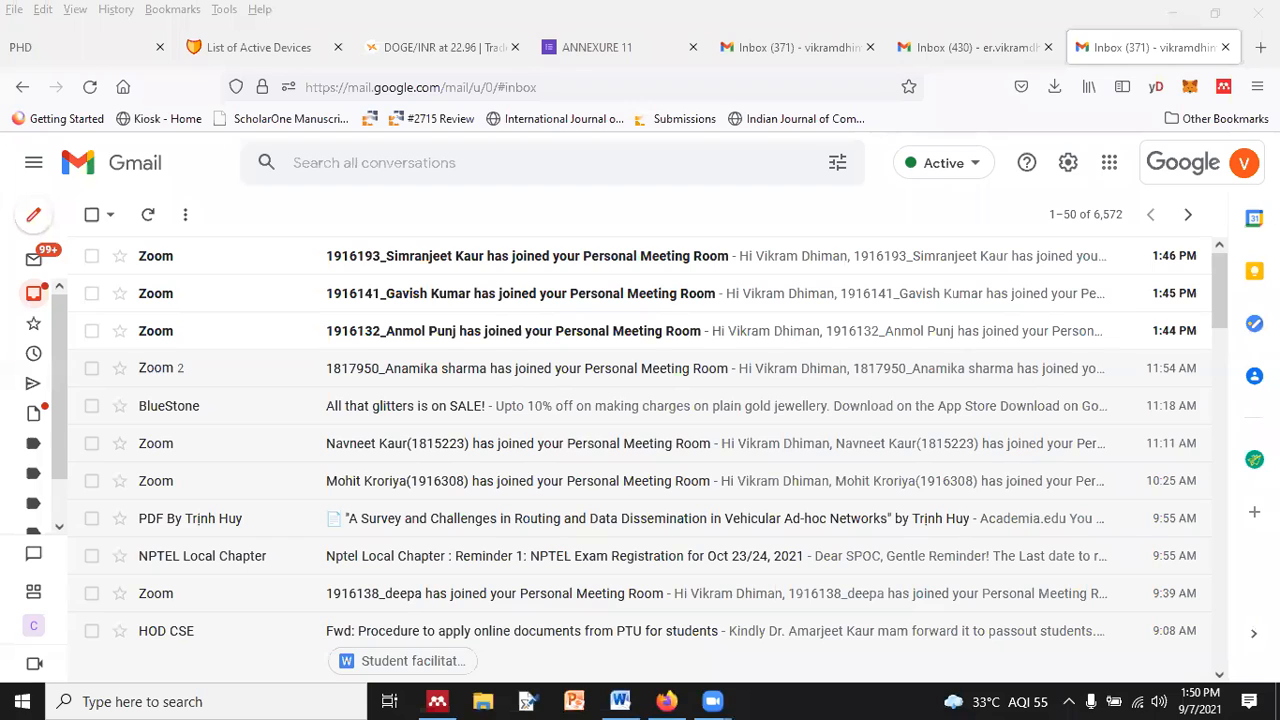
- Search the computer for "pac" and launch Cisco Packet Tracer with an empty logical workspace
{"action": "left_click", "coordinate": [245, 699]}
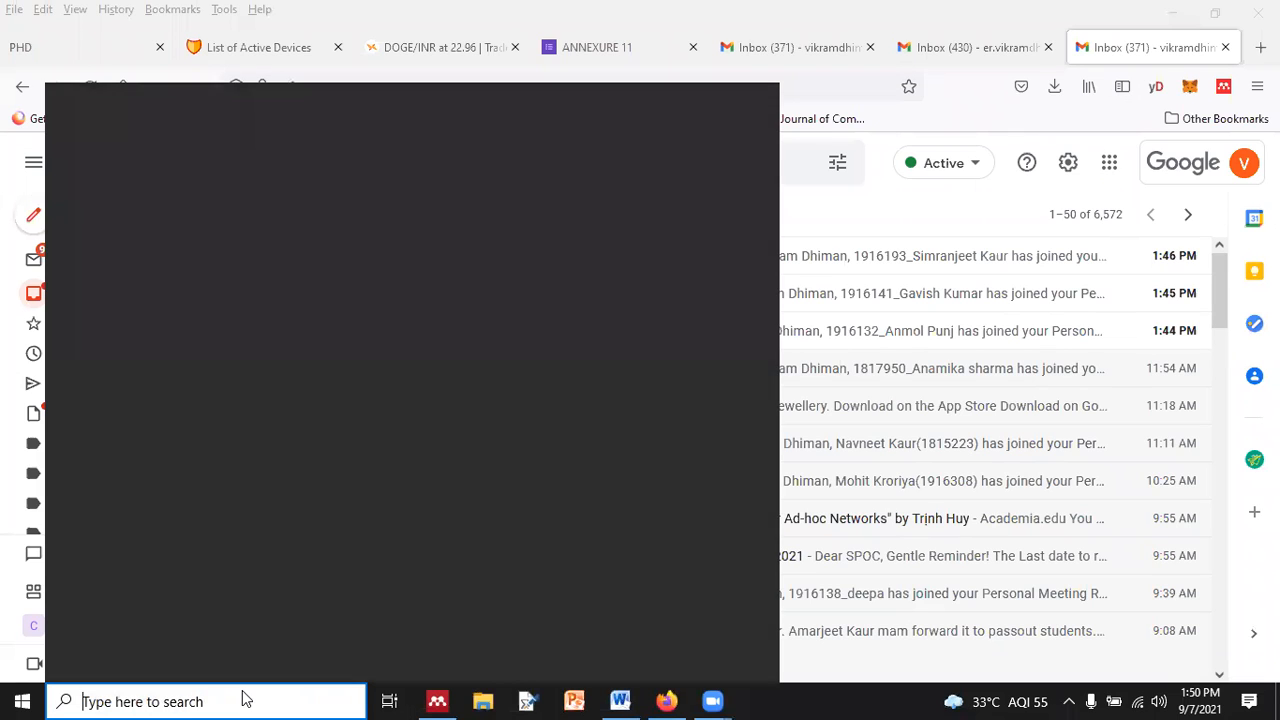
{"action": "type", "text": "pac"}
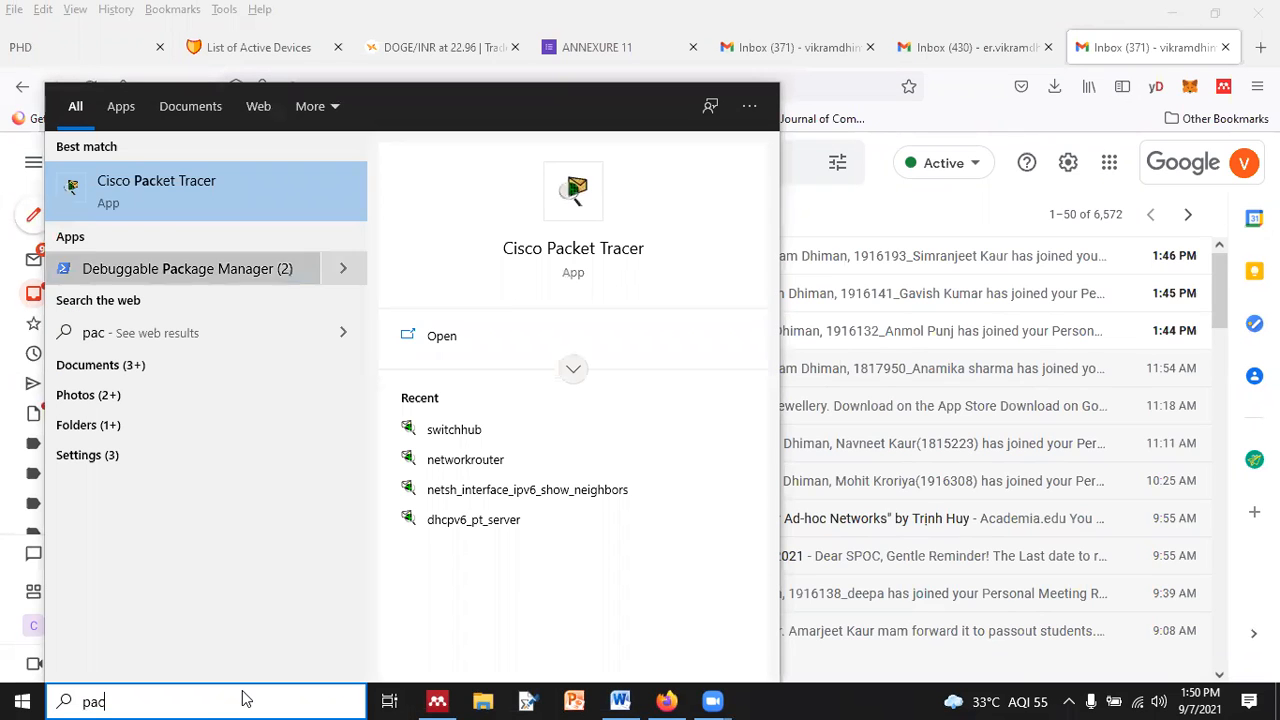
{"action": "left_click", "coordinate": [200, 191]}
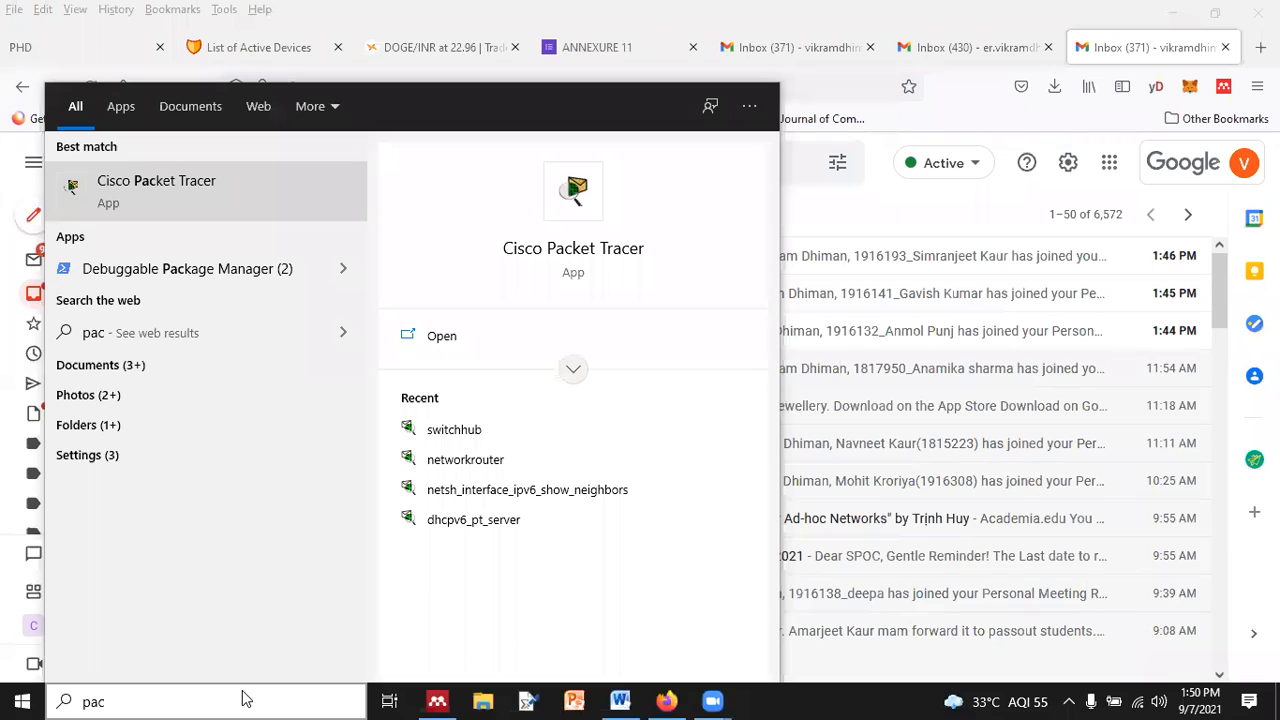
{"action": "key", "text": "Escape"}
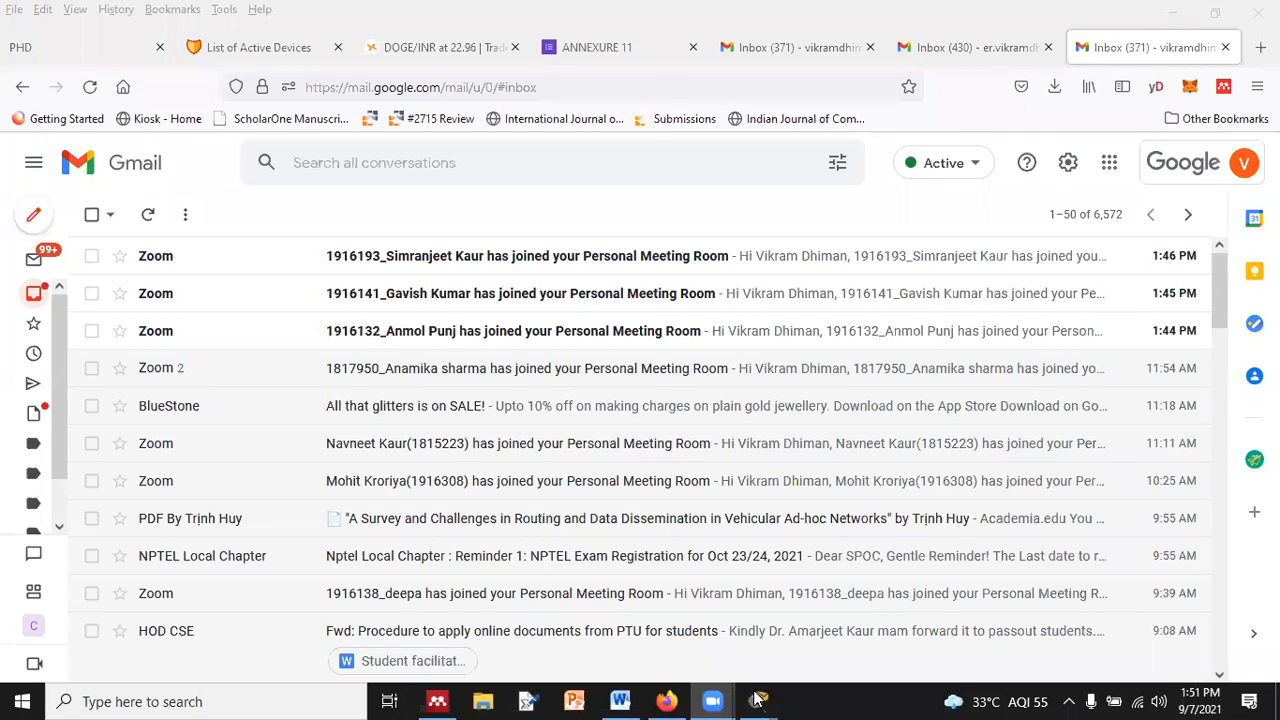
{"action": "mouse_move", "coordinate": [758, 701]}
{"action": "left_click", "coordinate": [840, 634]}
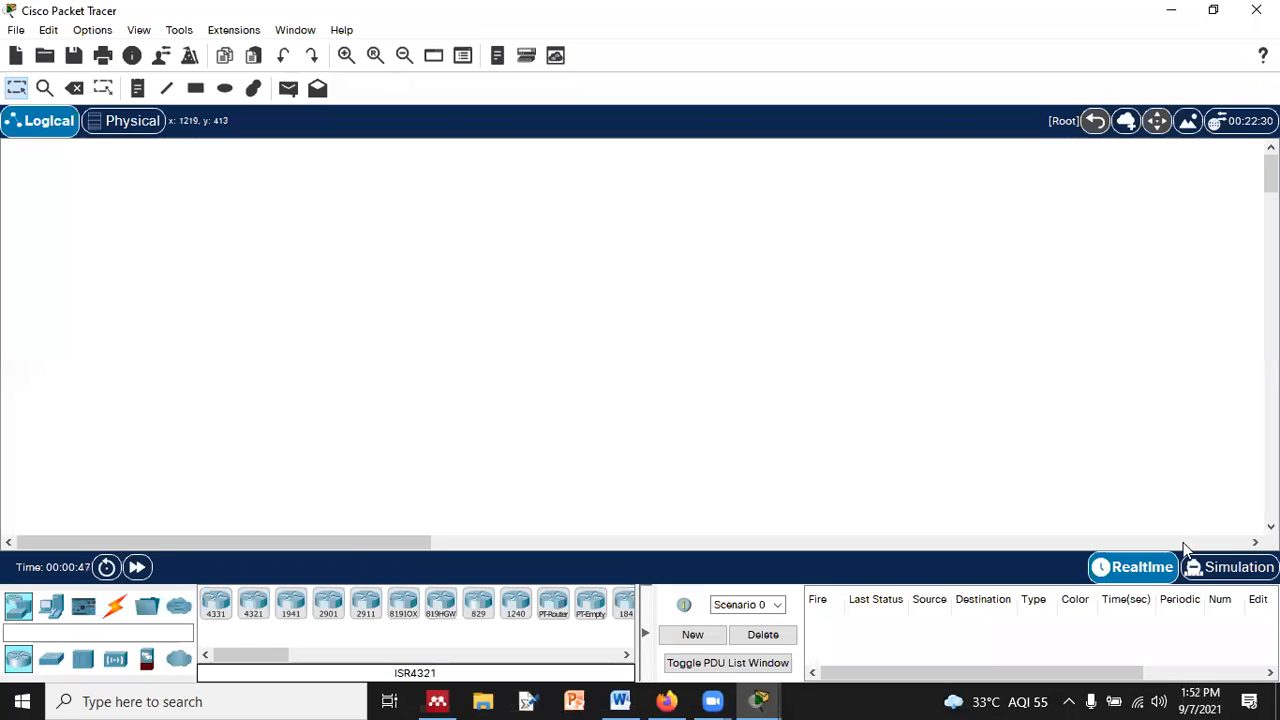
- Switch to Simulation mode and place a 2960 switch in the left part of the workspace
{"action": "left_click", "coordinate": [1215, 568]}
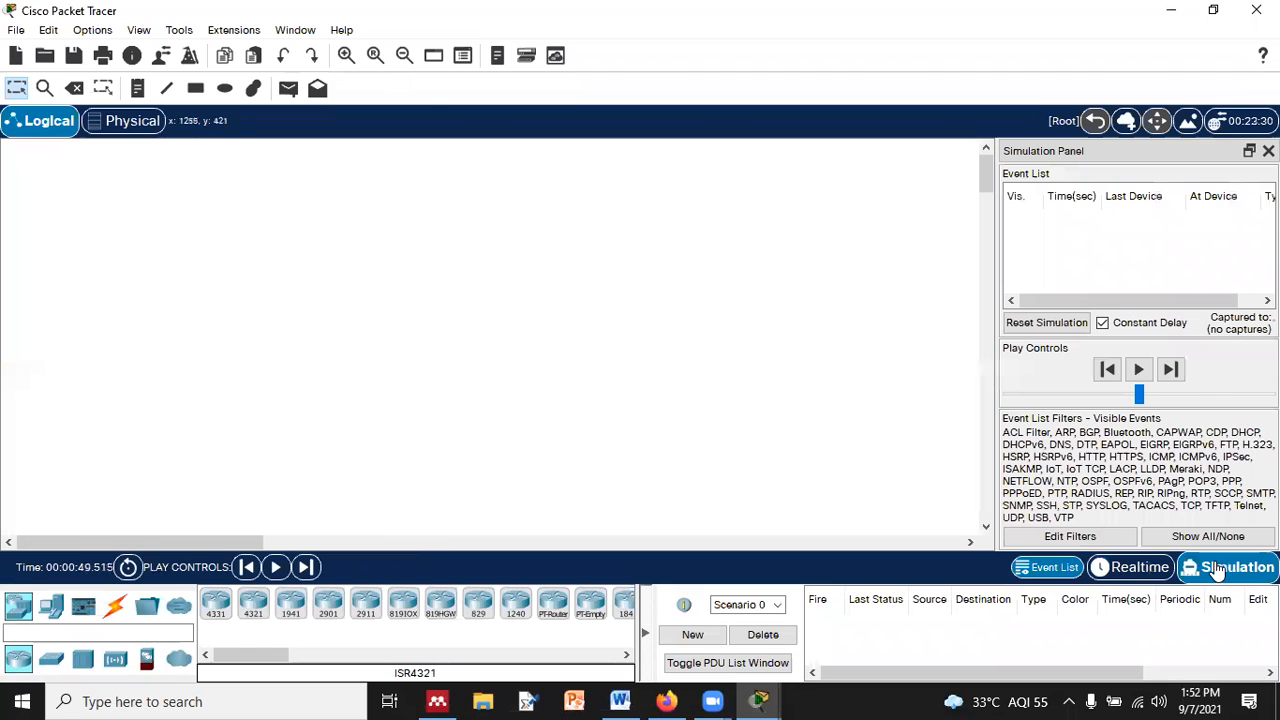
{"action": "left_click", "coordinate": [57, 664]}
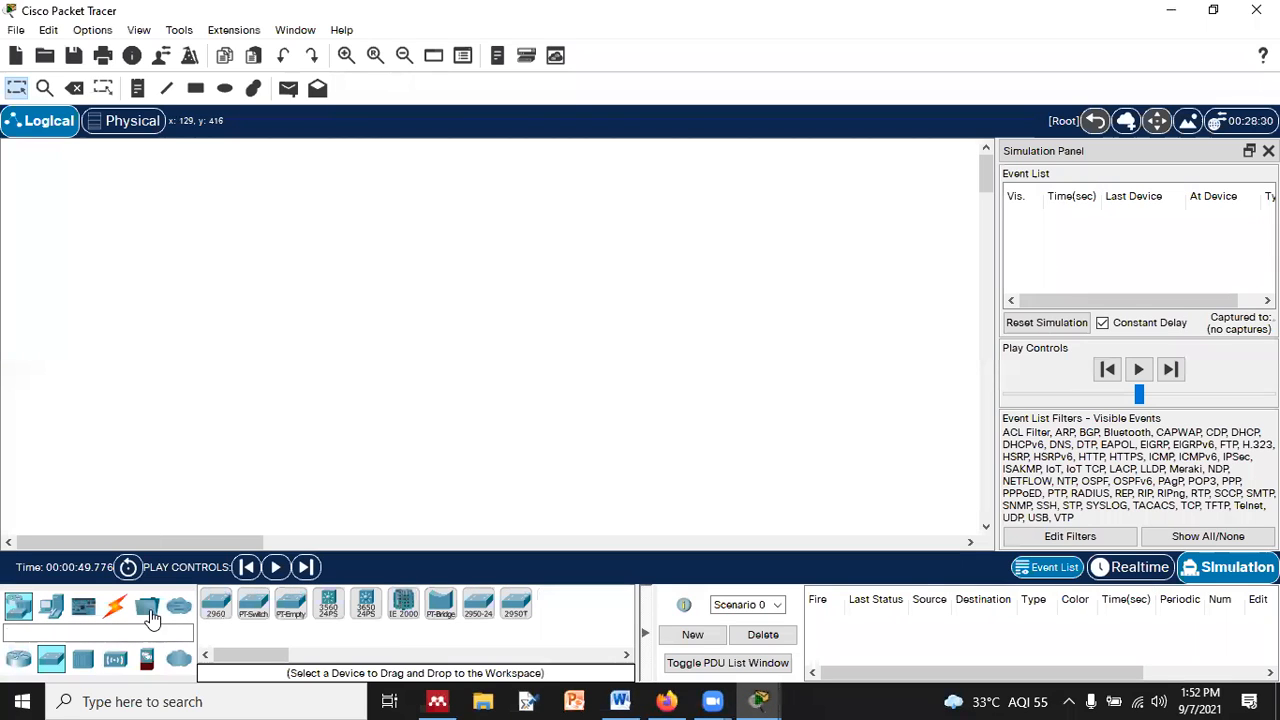
{"action": "left_click", "coordinate": [216, 604]}
{"action": "left_click", "coordinate": [304, 286]}
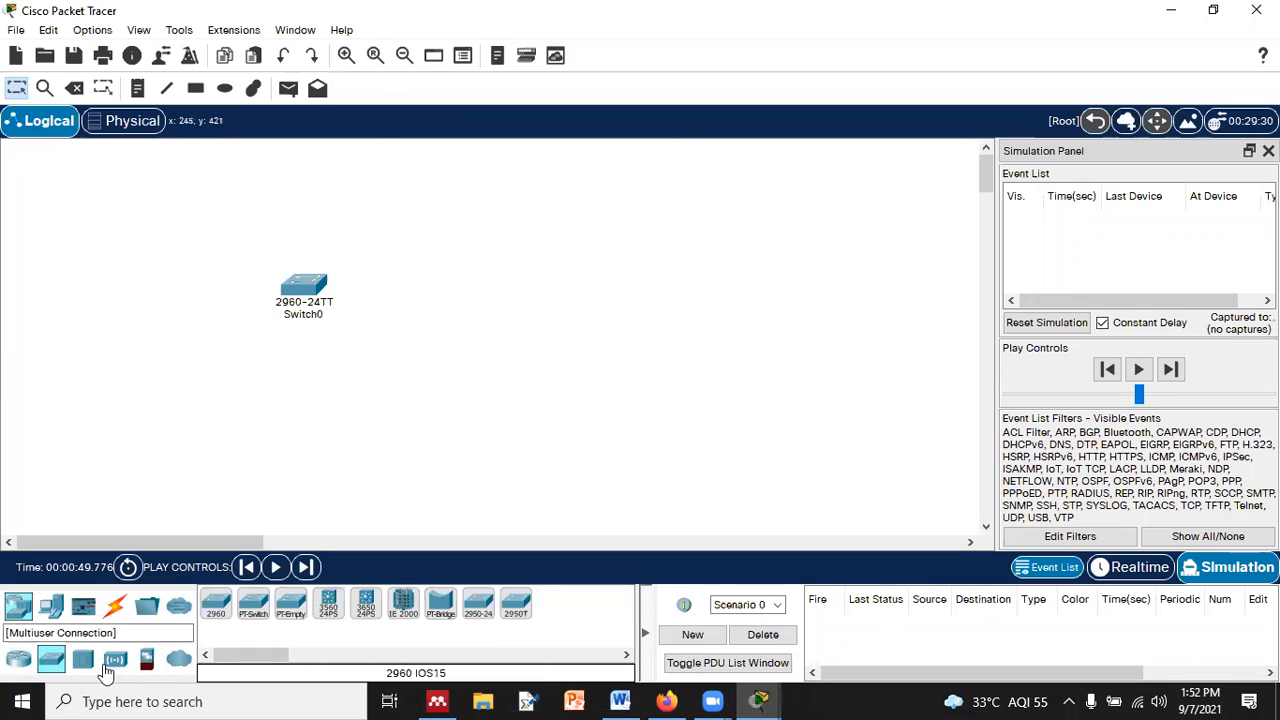
{"action": "left_click", "coordinate": [83, 660]}
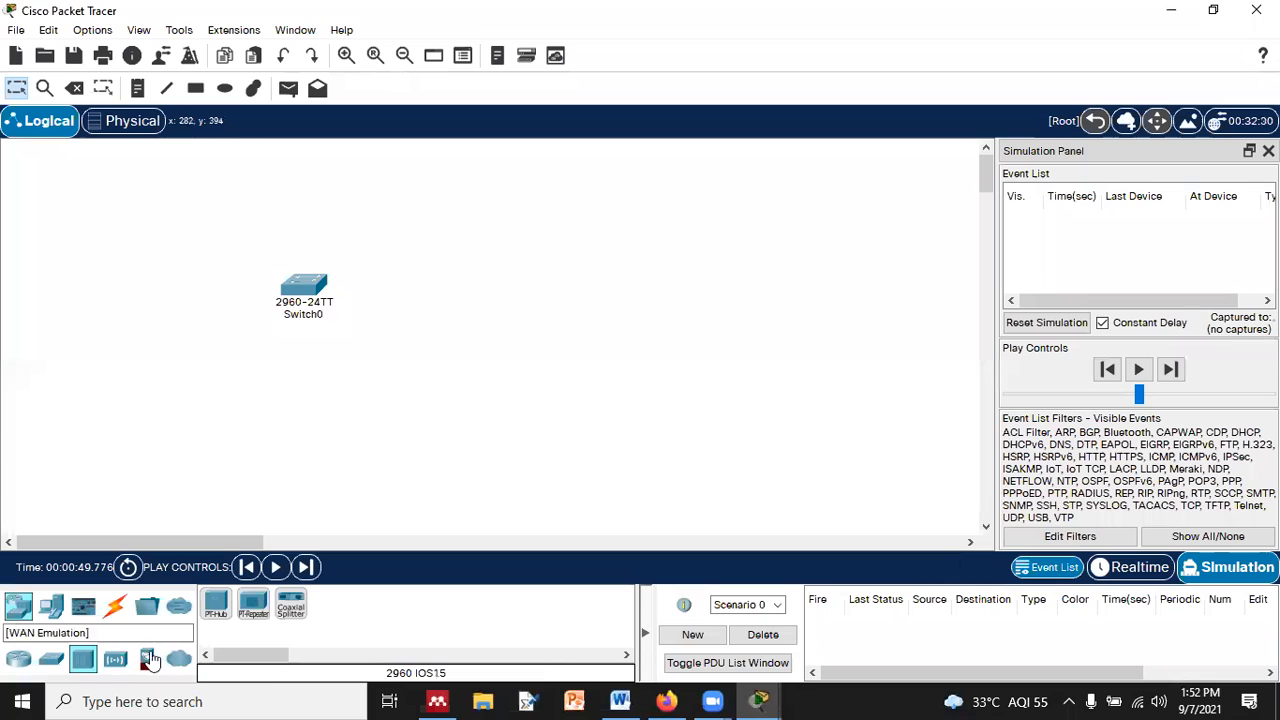
{"action": "left_click", "coordinate": [51, 668]}
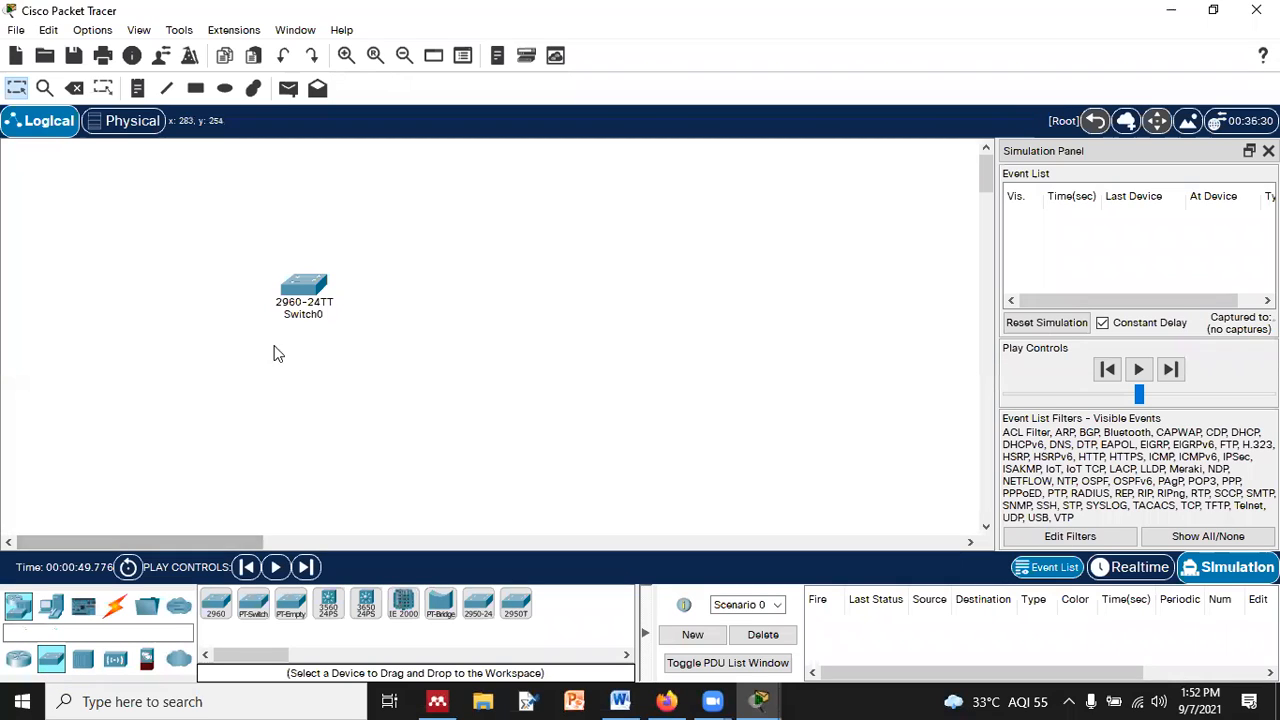
{"action": "mouse_move", "coordinate": [303, 300]}
{"action": "left_mouse_down"}
{"action": "mouse_move", "coordinate": [286, 362]}
{"action": "mouse_move", "coordinate": [309, 316]}
{"action": "left_mouse_up"}
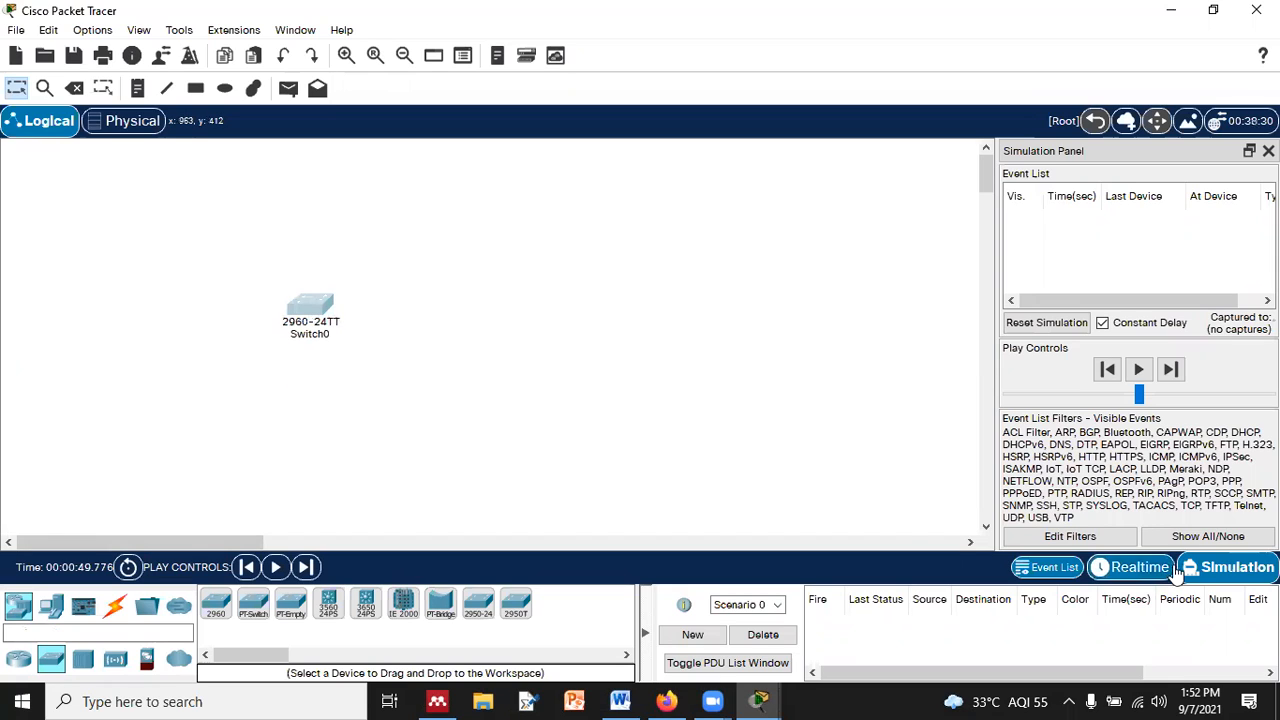
- Return to Realtime mode and place a PT-Hub to the right of the switch, roughly level with it
{"action": "left_click", "coordinate": [1137, 568]}
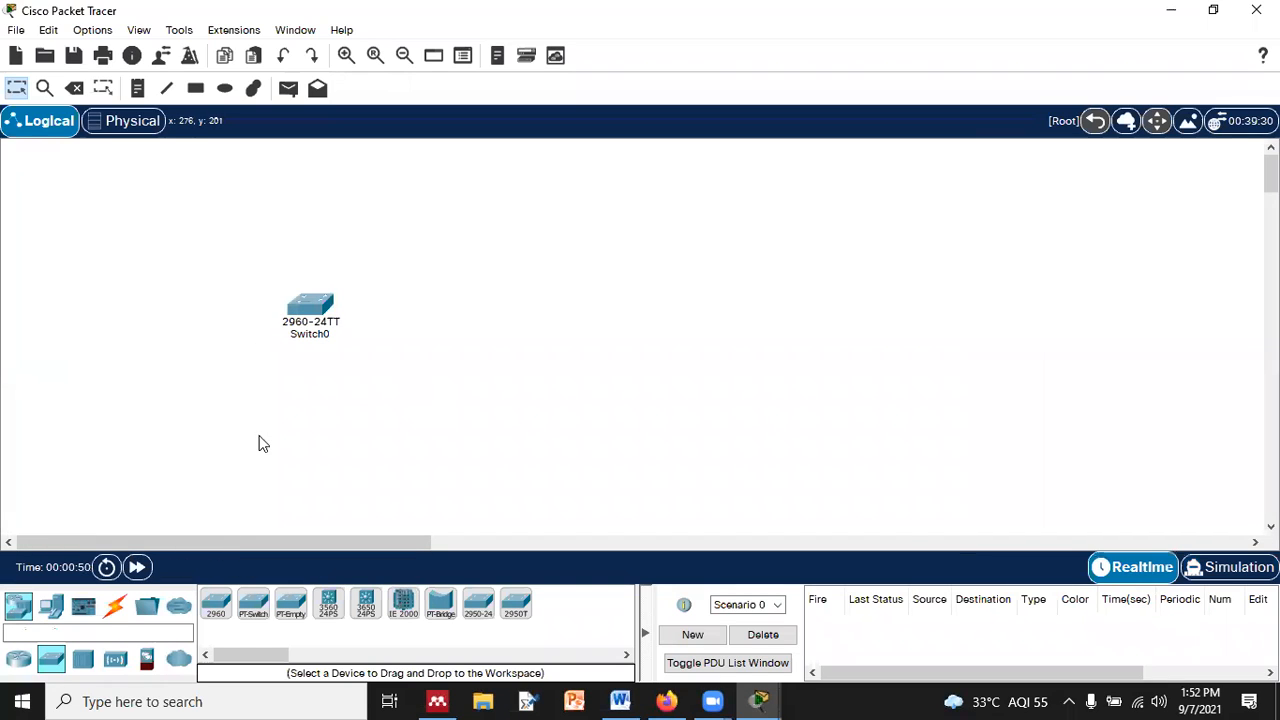
{"action": "left_click", "coordinate": [90, 668]}
{"action": "left_click", "coordinate": [216, 604]}
{"action": "left_click", "coordinate": [756, 330]}
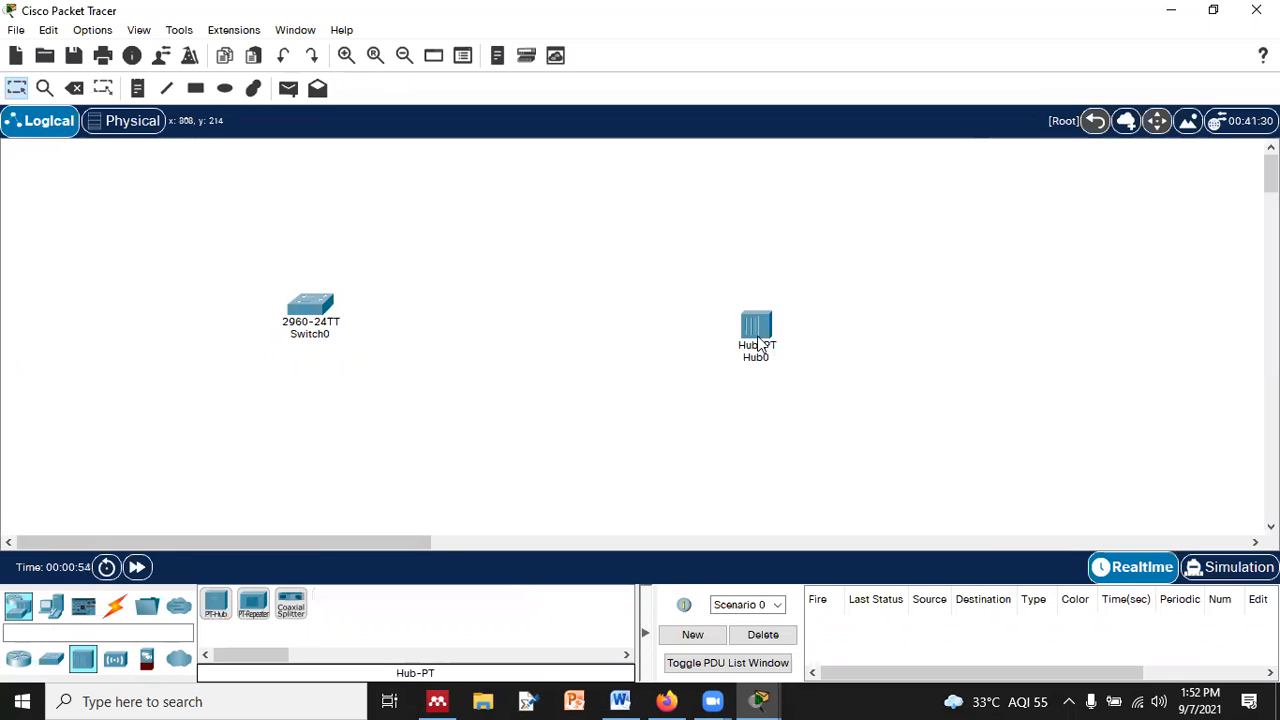
{"action": "left_click_drag", "start_coordinate": [757, 340], "coordinate": [758, 314]}
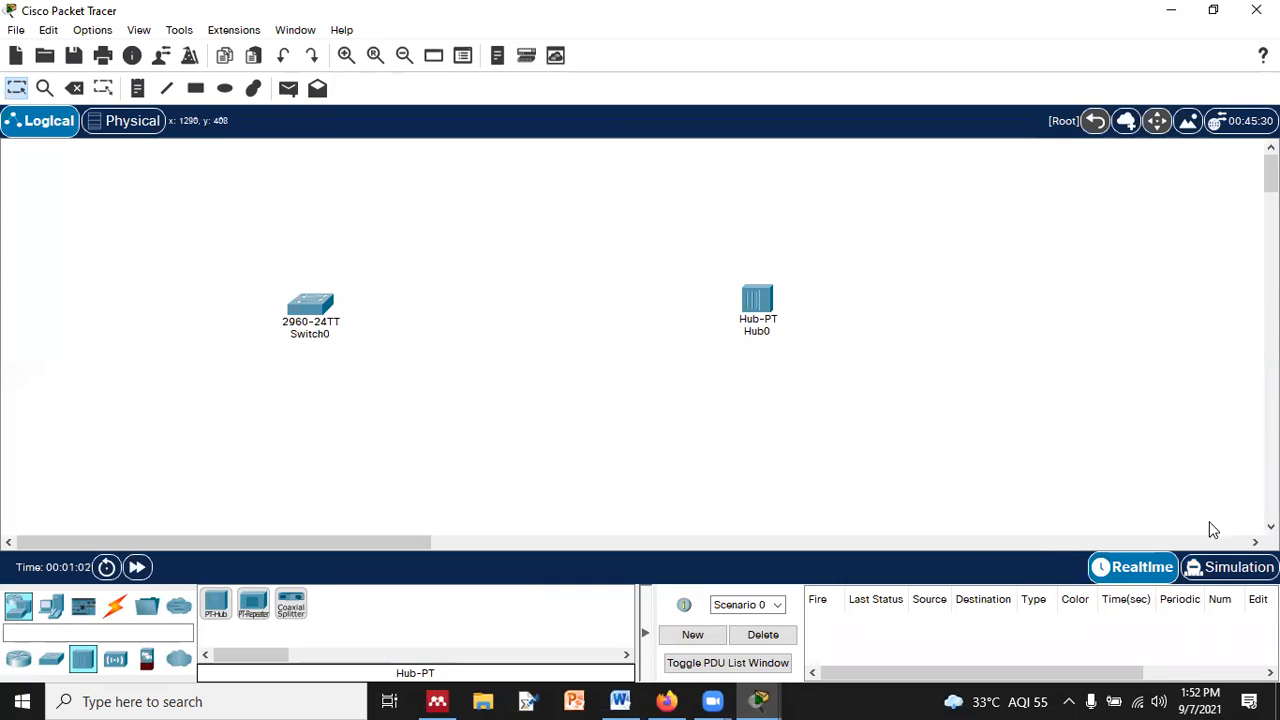
- Alternate between Simulation and Realtime modes, ending in Realtime mode
{"action": "left_click", "coordinate": [1230, 567]}
{"action": "left_click", "coordinate": [1135, 567]}
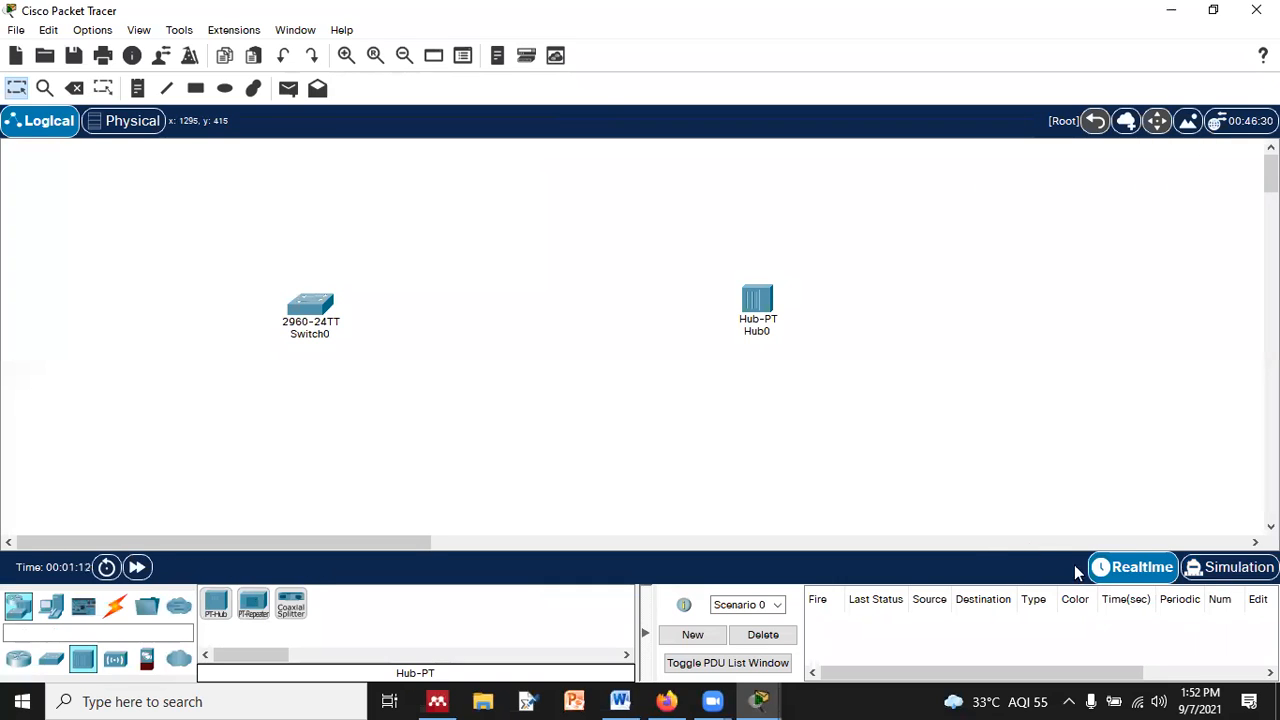
{"action": "left_click", "coordinate": [1238, 568]}
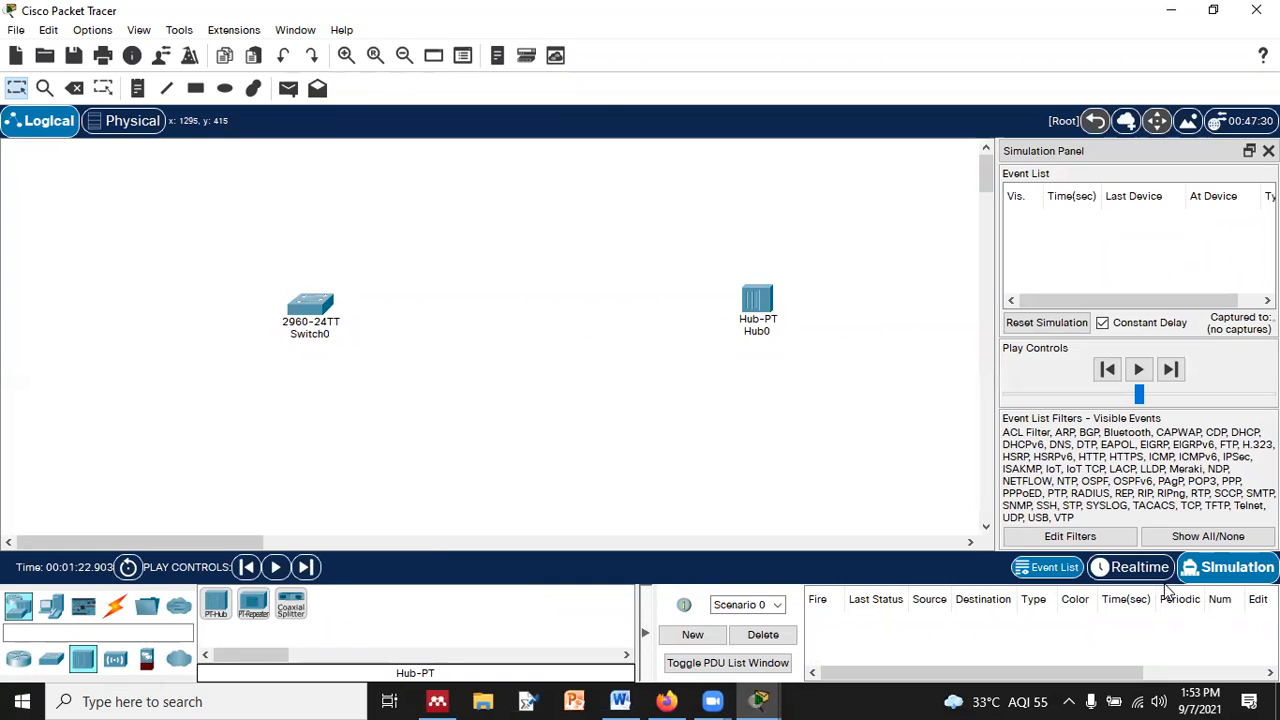
{"action": "left_click", "coordinate": [1140, 568]}
- Move the hub closer to the switch and place a 4331 router to the right of the hub
{"action": "left_click_drag", "start_coordinate": [752, 300], "coordinate": [615, 302]}
{"action": "left_click", "coordinate": [17, 659]}
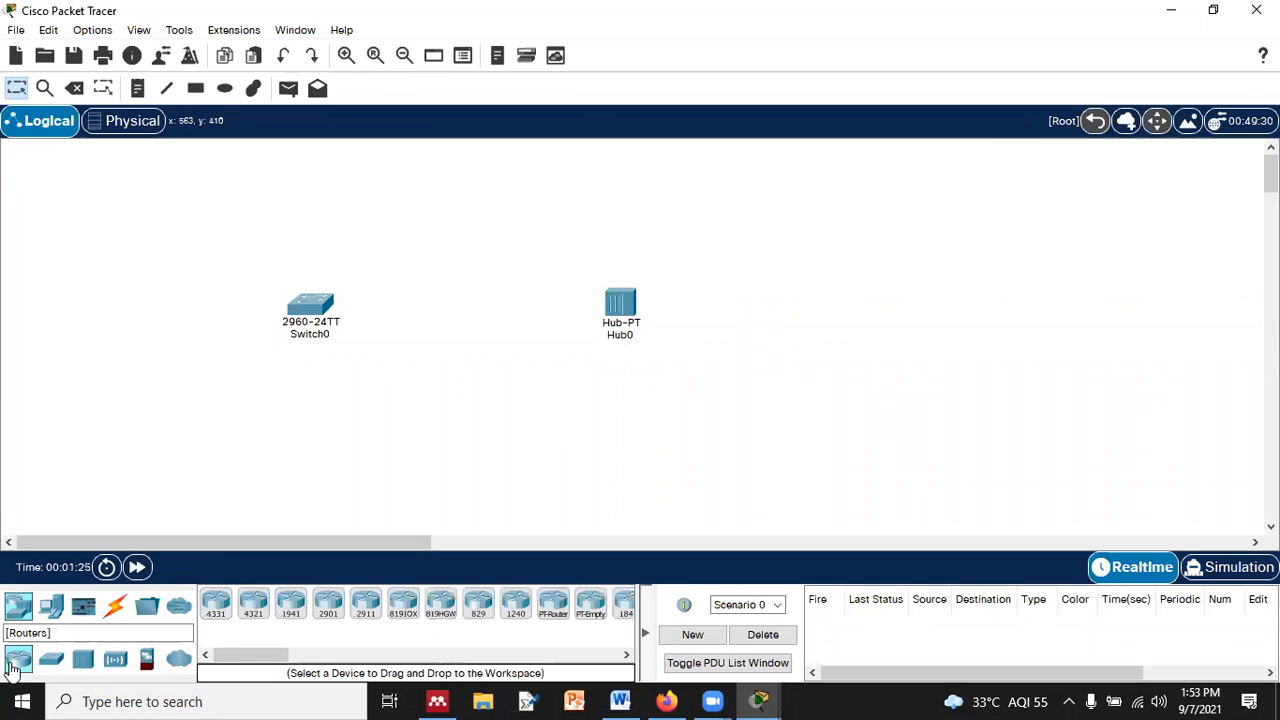
{"action": "left_click", "coordinate": [215, 605]}
{"action": "left_click", "coordinate": [938, 311]}
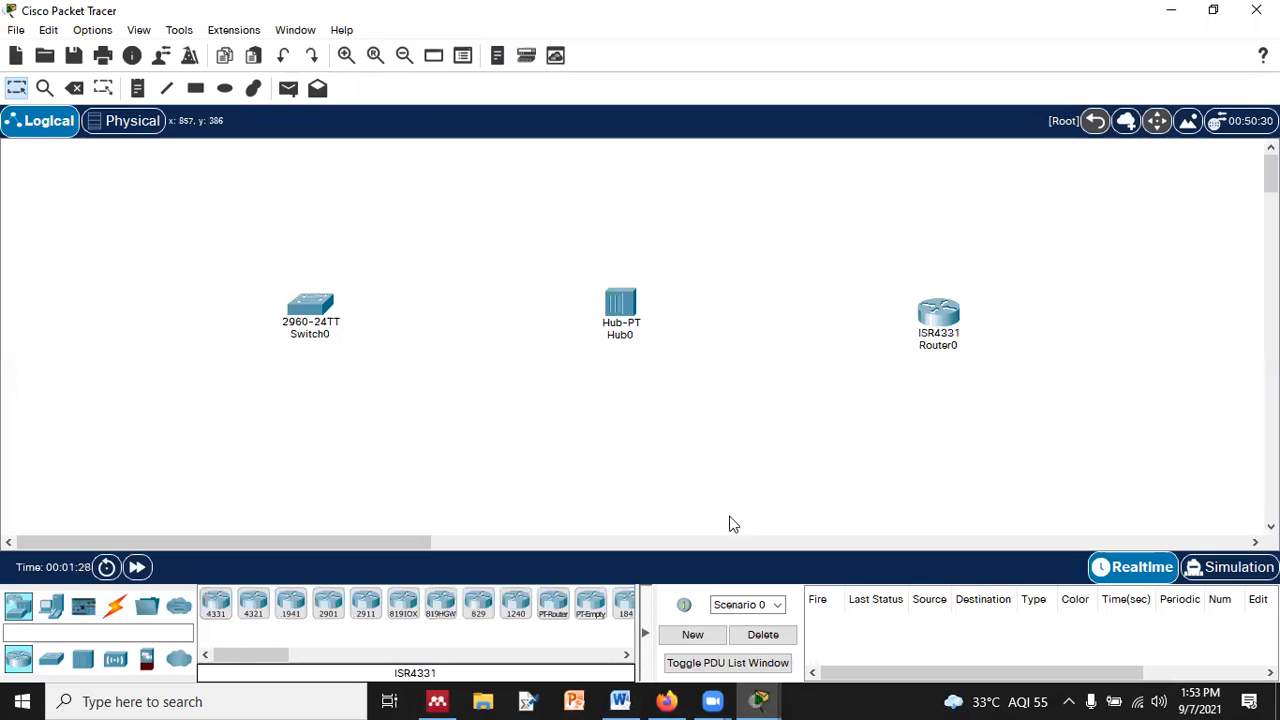
{"action": "left_click_drag", "start_coordinate": [954, 310], "coordinate": [982, 294]}
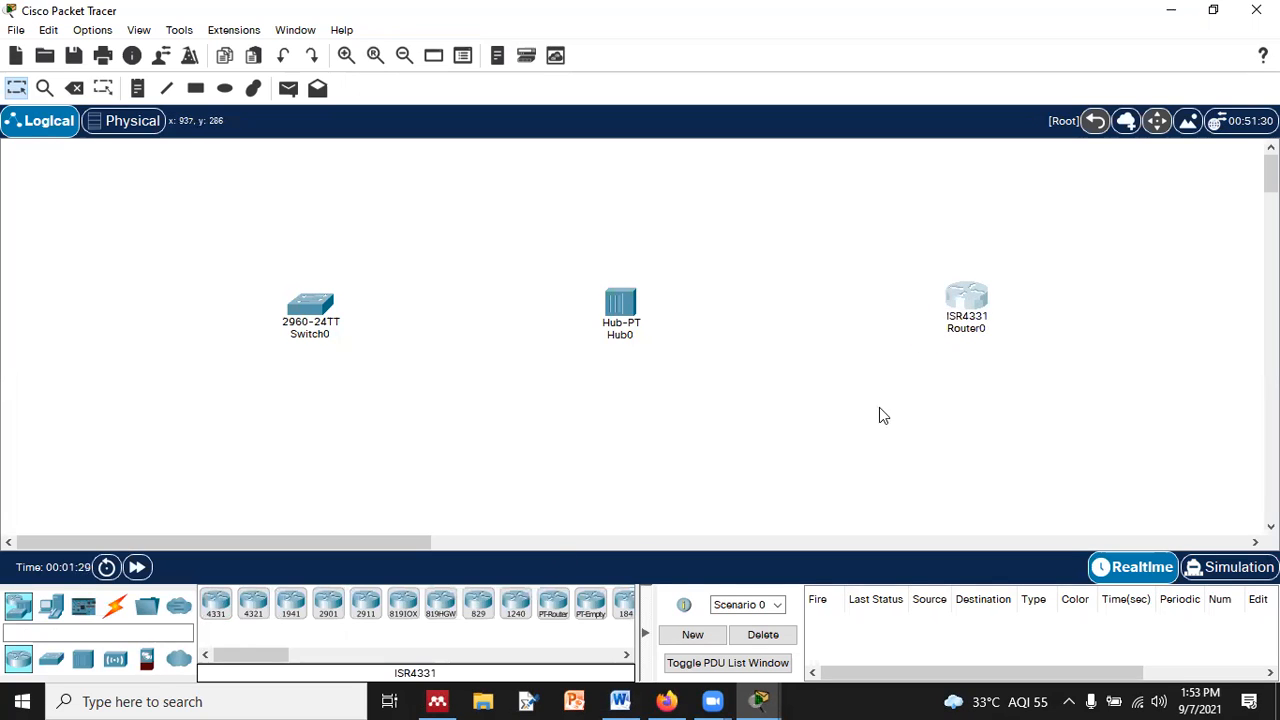
- Arrange the switch, hub and router in one level, evenly spaced row
{"action": "left_click_drag", "start_coordinate": [625, 311], "coordinate": [625, 297]}
{"action": "left_click_drag", "start_coordinate": [312, 308], "coordinate": [292, 285]}
{"action": "left_click_drag", "start_coordinate": [614, 293], "coordinate": [634, 281]}
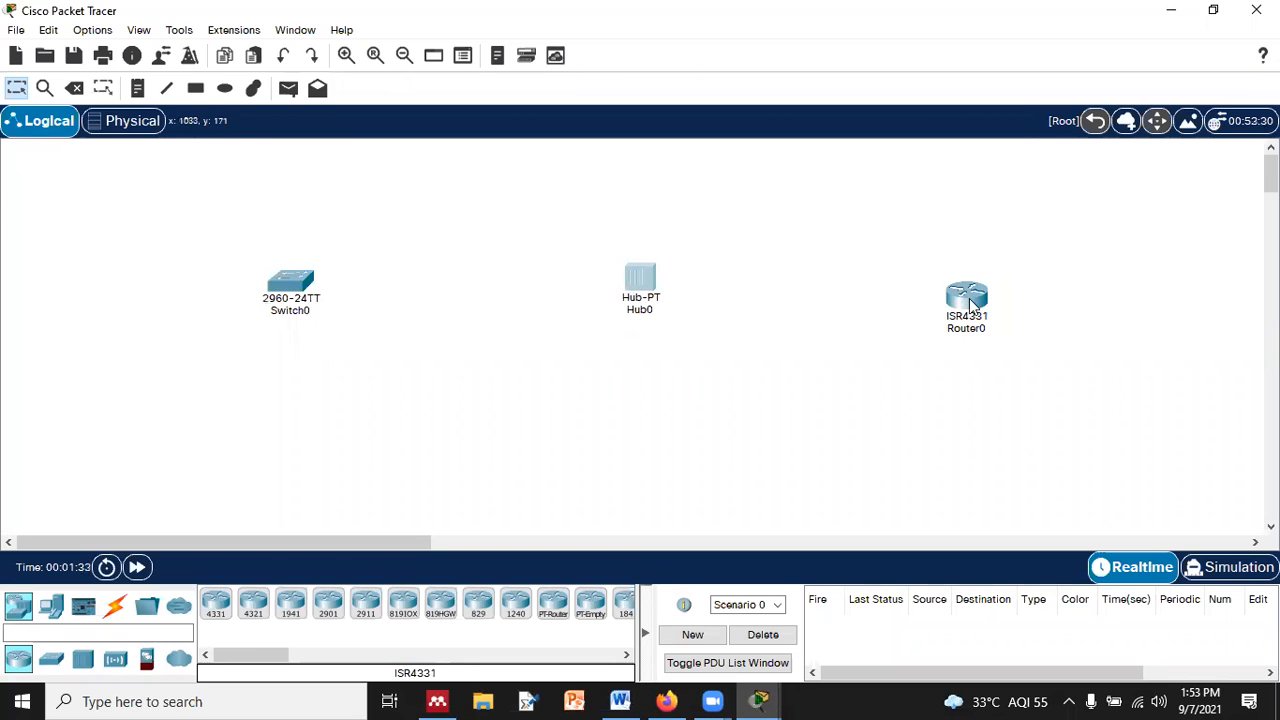
{"action": "left_click_drag", "start_coordinate": [969, 303], "coordinate": [1008, 288]}
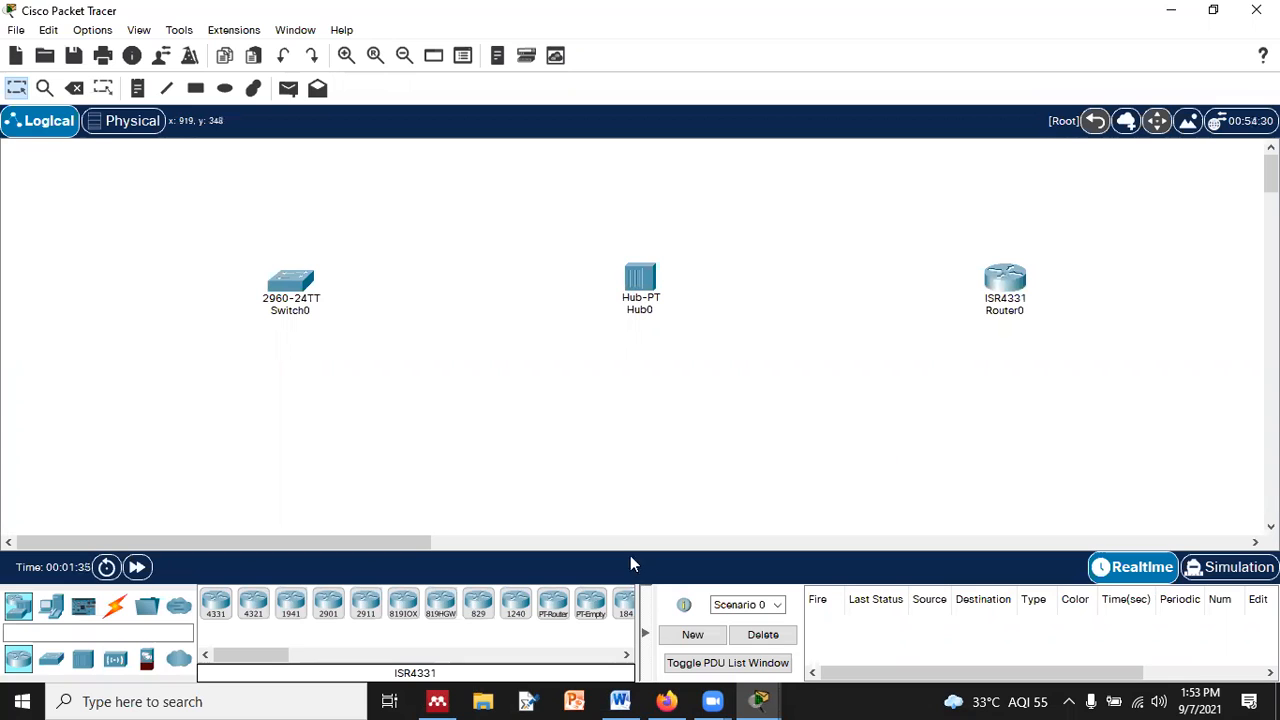
- Place two PCs one above the other to the left of the switch
{"action": "left_click", "coordinate": [51, 605]}
{"action": "left_click", "coordinate": [215, 603]}
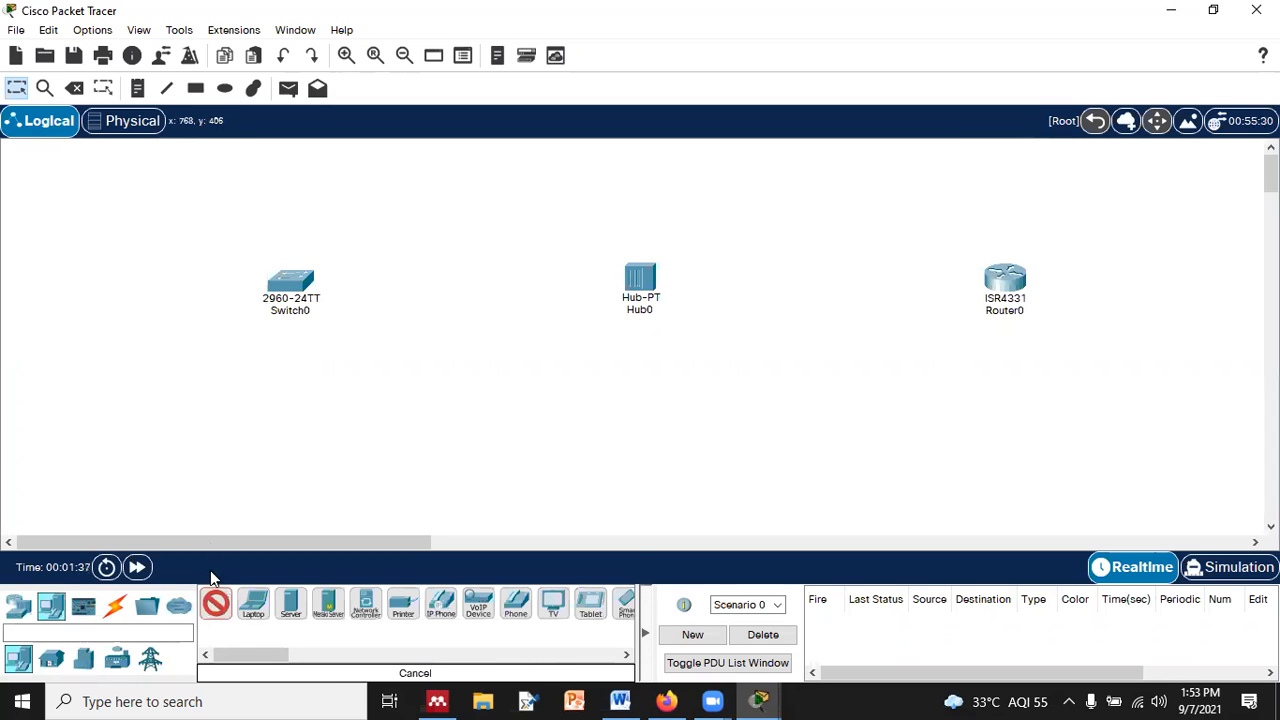
{"action": "left_click", "coordinate": [114, 294]}
{"action": "left_click", "coordinate": [215, 603]}
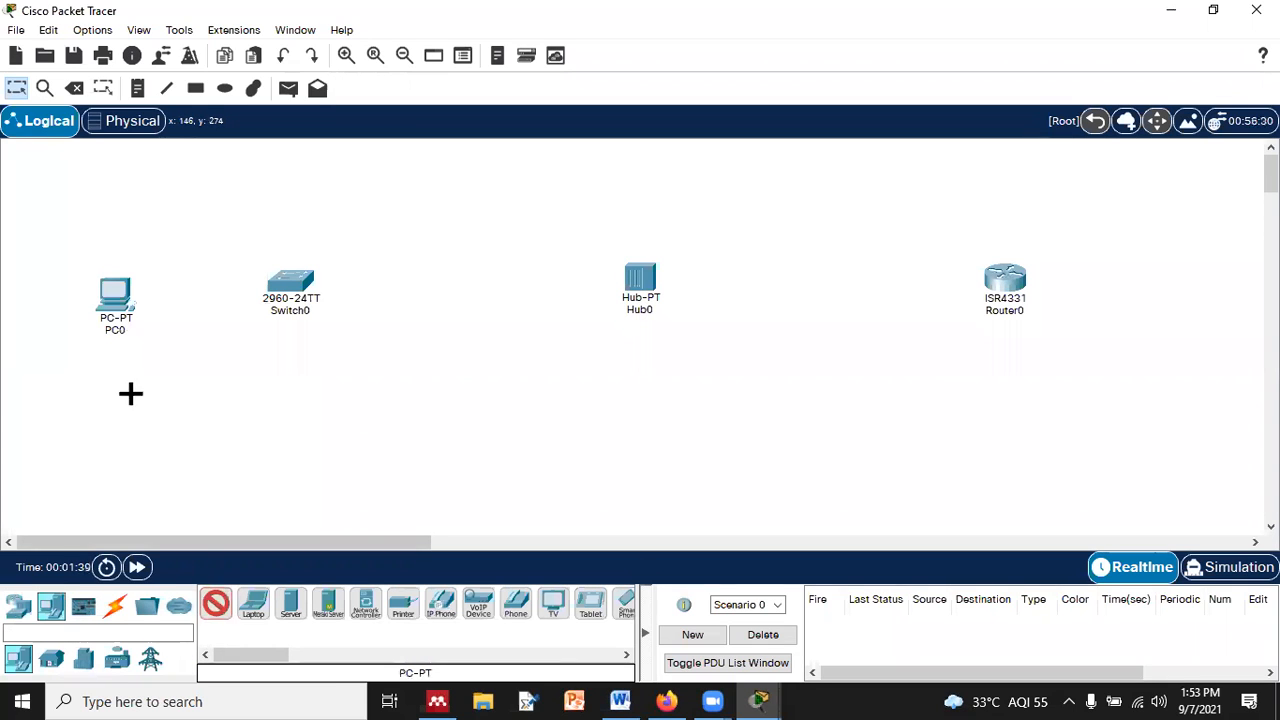
{"action": "left_click", "coordinate": [130, 393]}
- Place one PC below the hub and another PC above it
{"action": "left_click", "coordinate": [215, 603]}
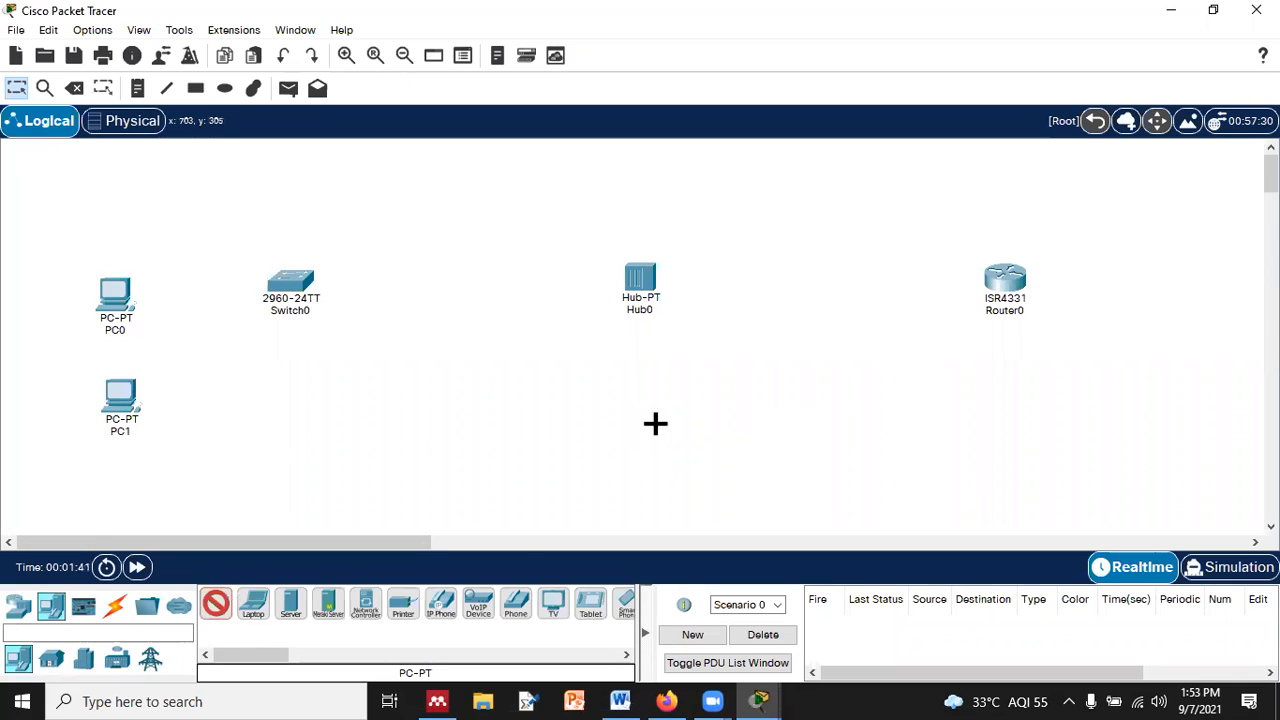
{"action": "left_click", "coordinate": [655, 423]}
{"action": "left_click", "coordinate": [215, 603]}
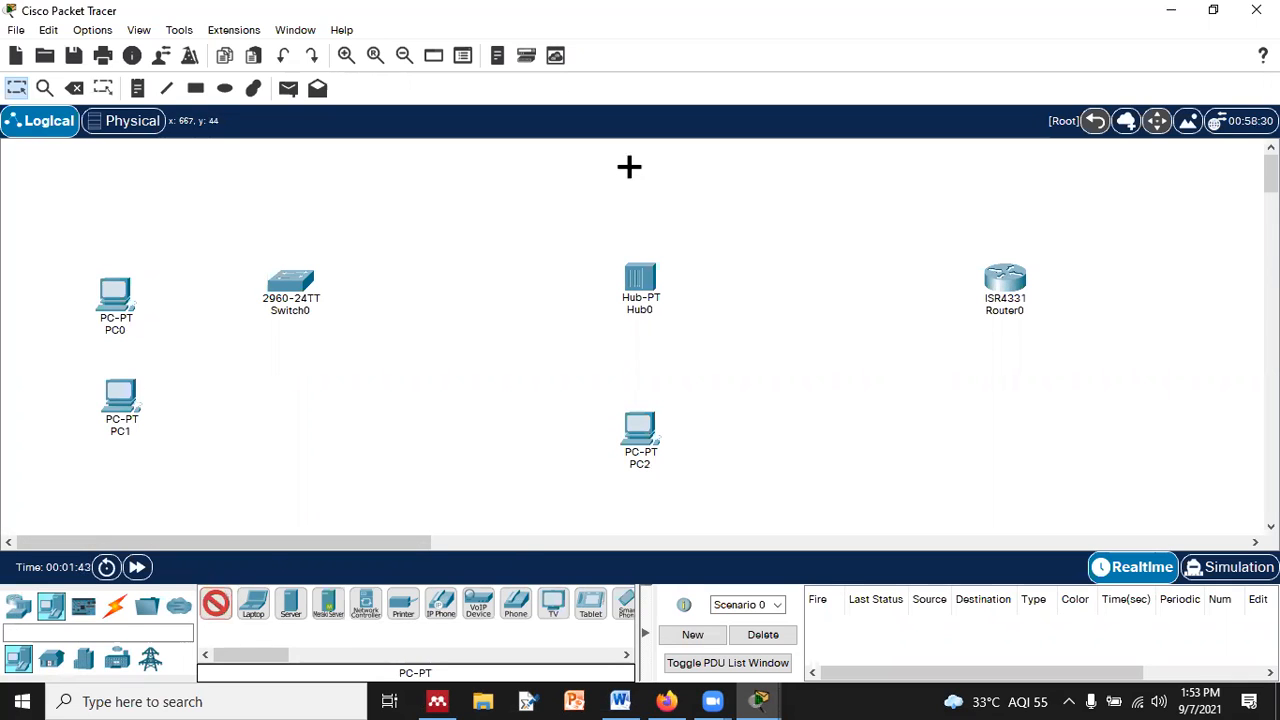
{"action": "left_click", "coordinate": [629, 167]}
- Place two PCs to the right of the router, one above its level and one below
{"action": "left_click", "coordinate": [215, 603]}
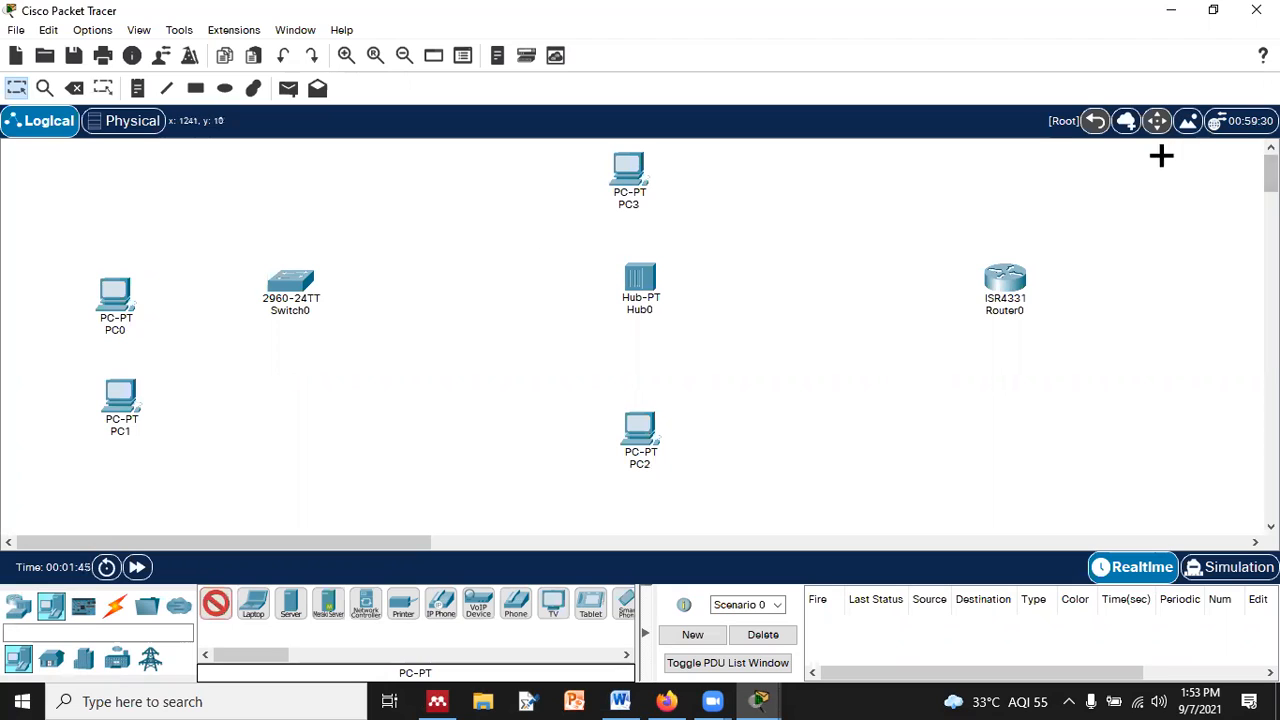
{"action": "left_click", "coordinate": [1161, 155]}
{"action": "left_click", "coordinate": [215, 603]}
{"action": "left_click", "coordinate": [1190, 394]}
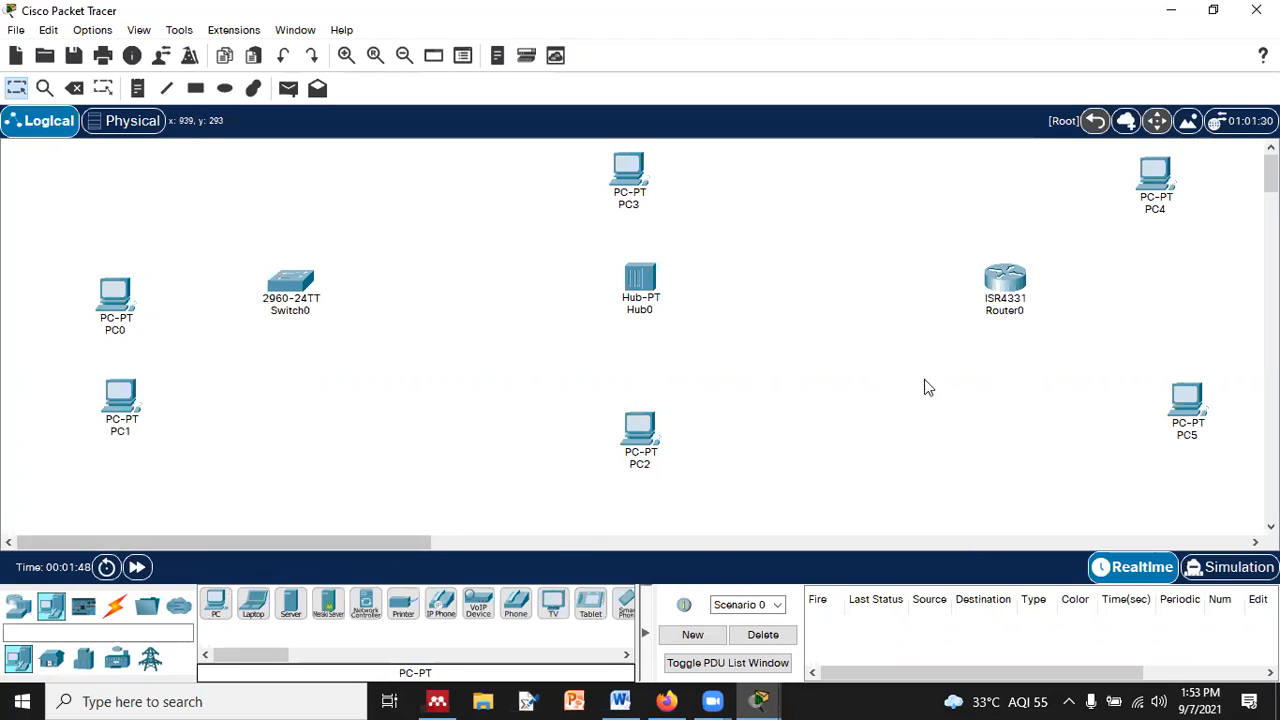
- Shift PC4 and PC3 slightly to the right and move PC0 up, above and left of the switch
{"action": "left_click_drag", "start_coordinate": [1149, 158], "coordinate": [1162, 158]}
{"action": "left_click_drag", "start_coordinate": [626, 175], "coordinate": [647, 170]}
{"action": "left_click_drag", "start_coordinate": [96, 290], "coordinate": [114, 200]}
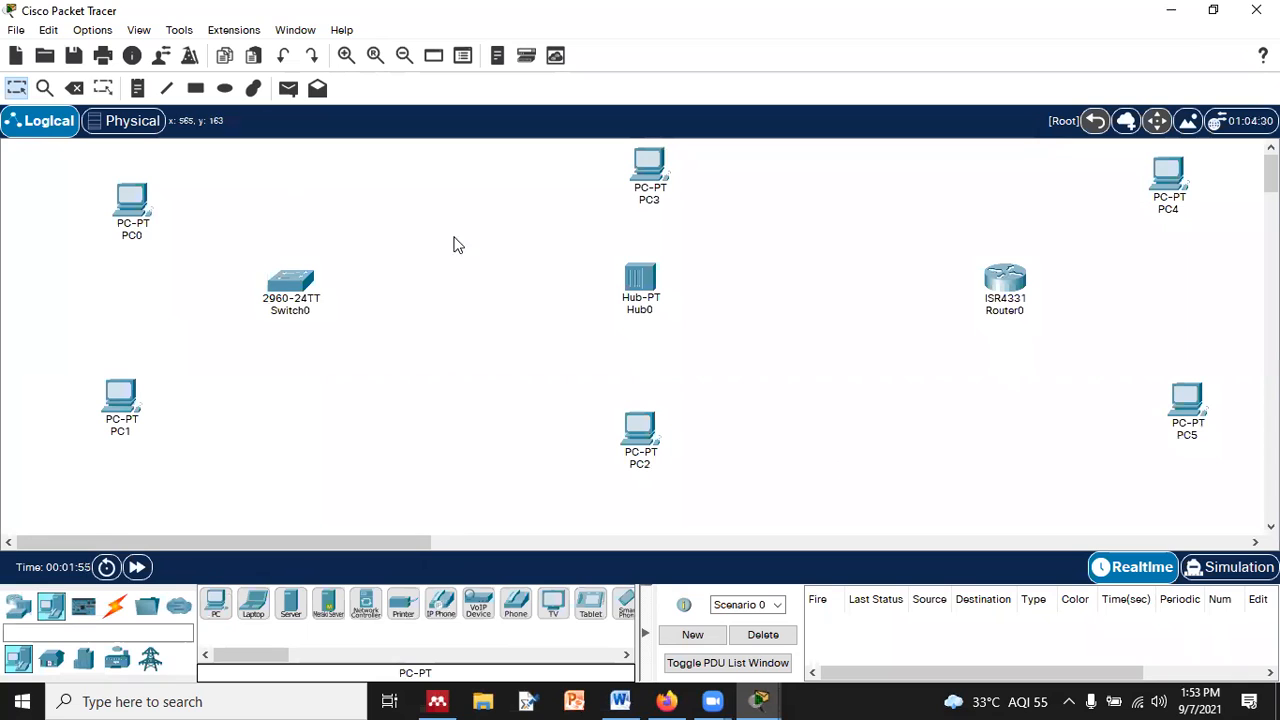
- Connect PC0 and PC1 to Switch0 using the automatic connection type
{"action": "left_click", "coordinate": [115, 606]}
{"action": "left_click", "coordinate": [224, 608]}
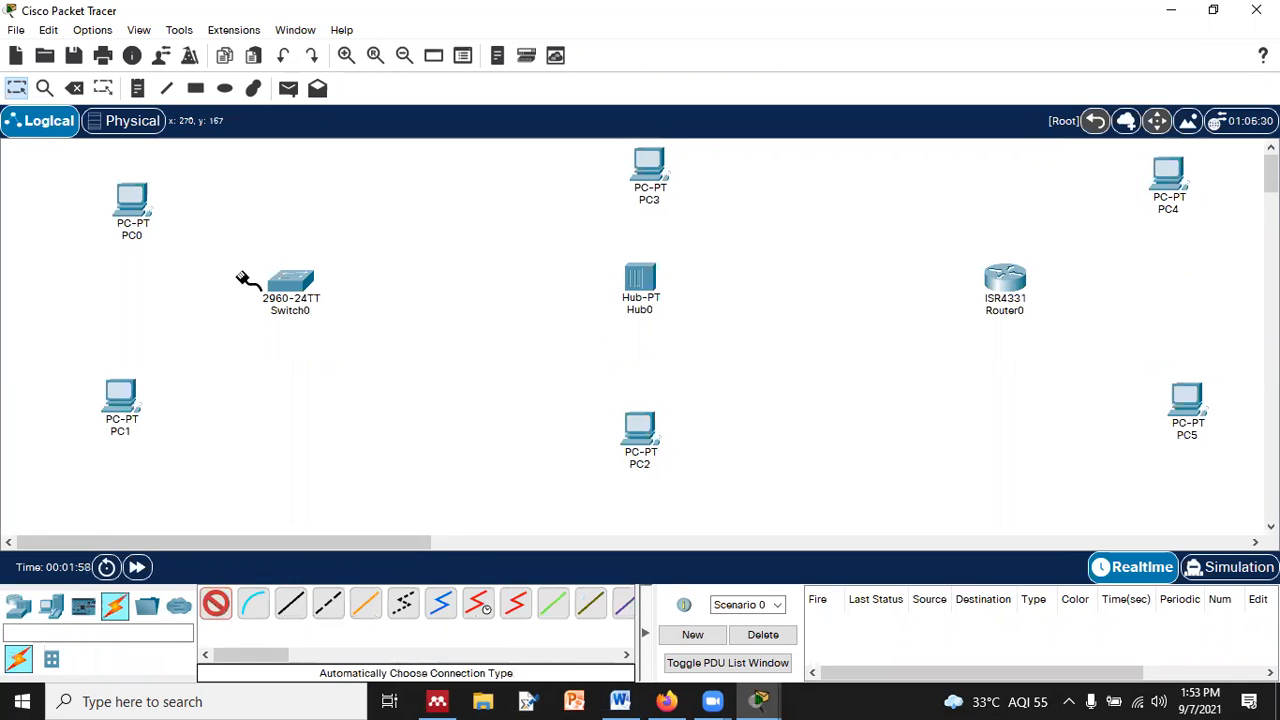
{"action": "left_click", "coordinate": [145, 208]}
{"action": "left_click", "coordinate": [274, 277]}
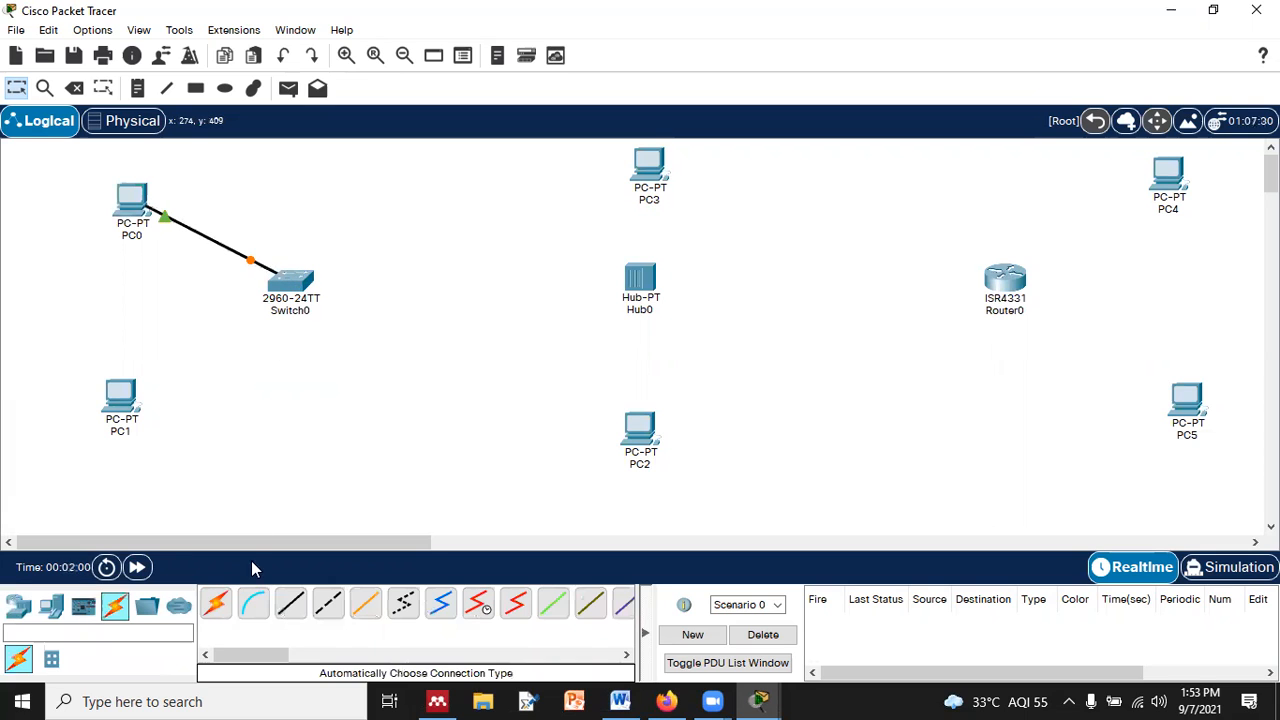
{"action": "left_click", "coordinate": [163, 394]}
{"action": "left_click", "coordinate": [298, 298]}
- Connect Hub0 to PC3 and PC2 using the automatic connection type
{"action": "left_click", "coordinate": [216, 604]}
{"action": "left_click", "coordinate": [640, 277]}
{"action": "left_click", "coordinate": [650, 172]}
{"action": "left_click", "coordinate": [216, 604]}
{"action": "left_click", "coordinate": [641, 283]}
{"action": "left_click", "coordinate": [638, 425]}
- Connect PC4 and PC5 to Router0 using the automatic connection type
{"action": "left_click", "coordinate": [216, 604]}
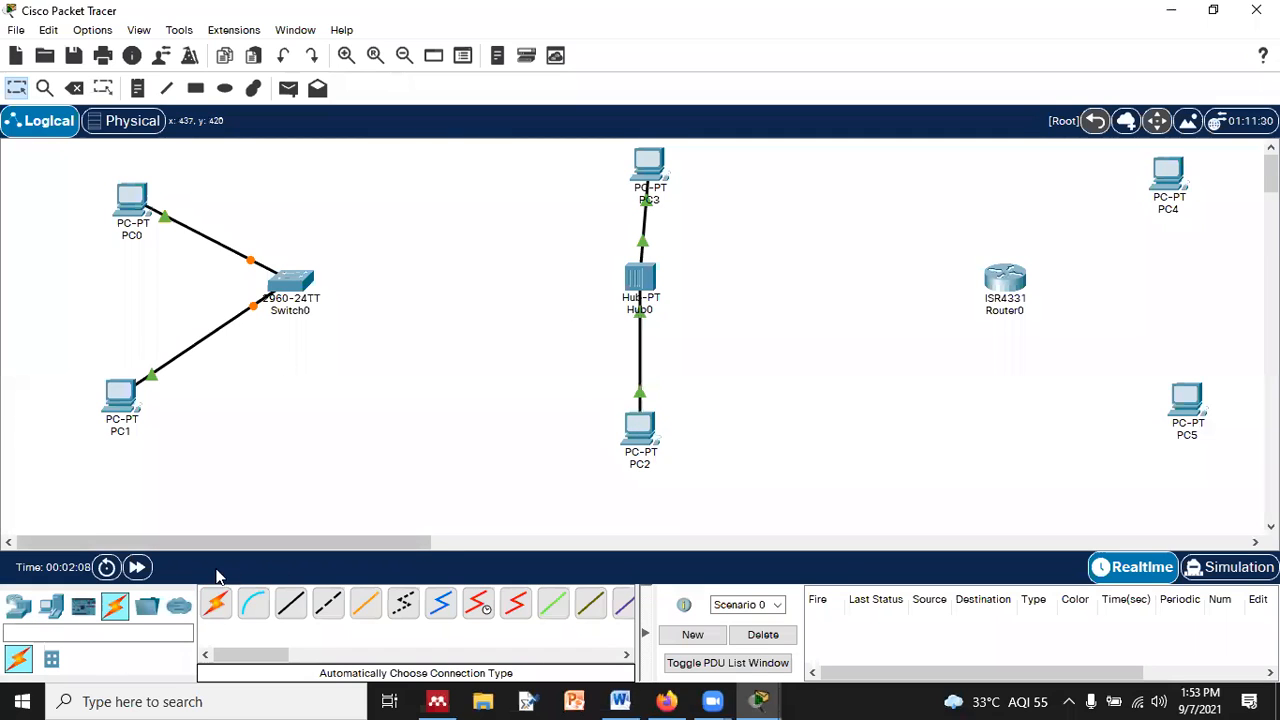
{"action": "left_click", "coordinate": [1166, 172]}
{"action": "left_click", "coordinate": [1020, 282]}
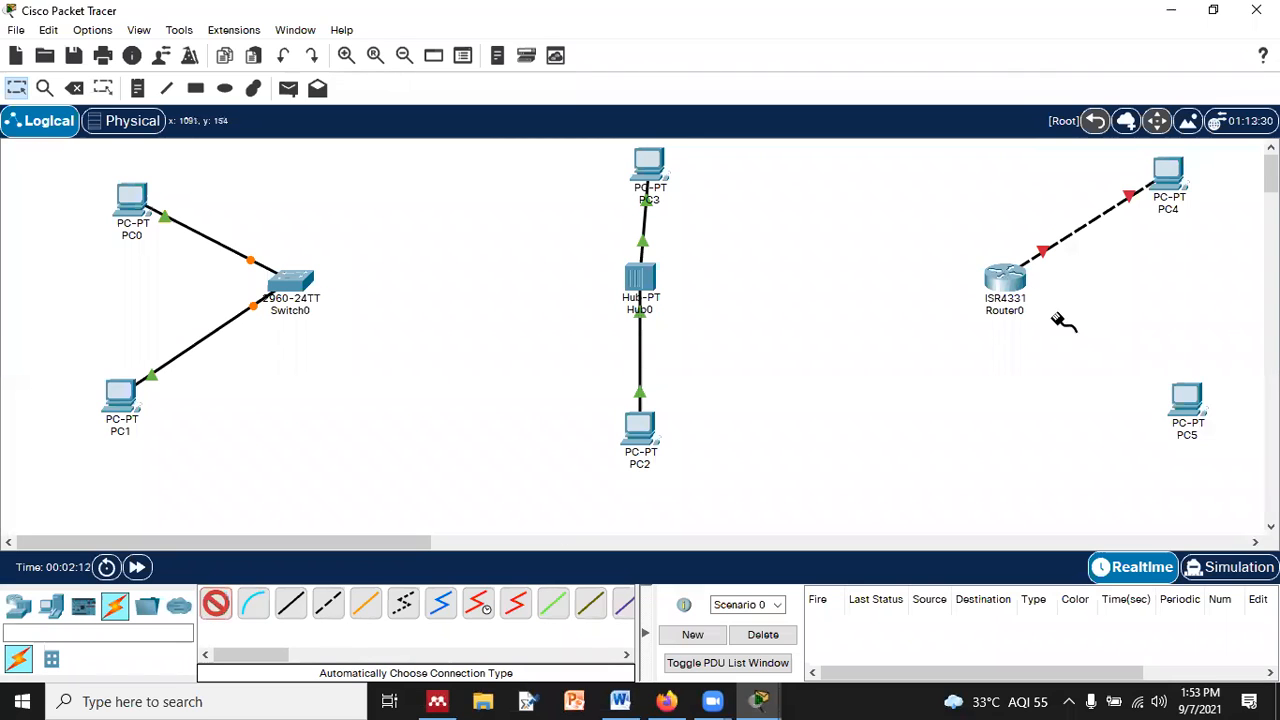
{"action": "left_click", "coordinate": [1183, 408]}
- Move Router0, PC4 and PC5 closer to the hub, keeping one PC above and one below the router
{"action": "left_click_drag", "start_coordinate": [978, 287], "coordinate": [785, 287]}
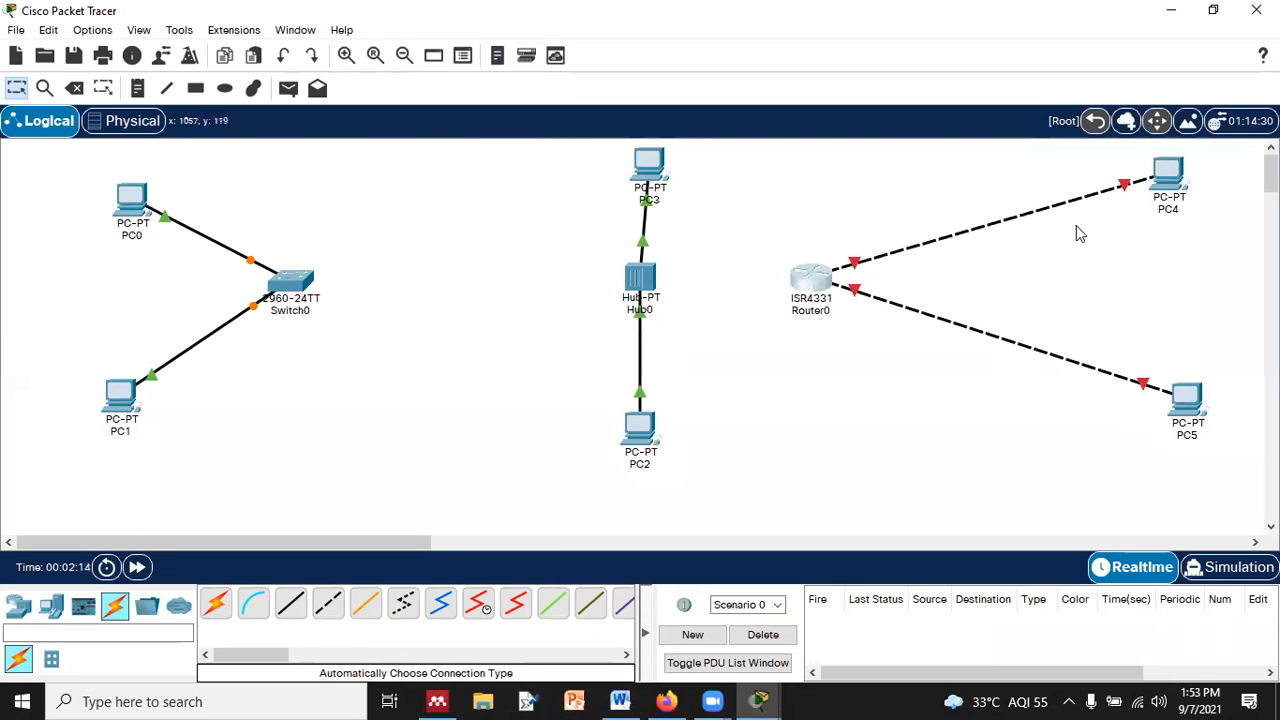
{"action": "left_click_drag", "start_coordinate": [1185, 178], "coordinate": [914, 169]}
{"action": "left_click_drag", "start_coordinate": [1200, 395], "coordinate": [929, 433]}
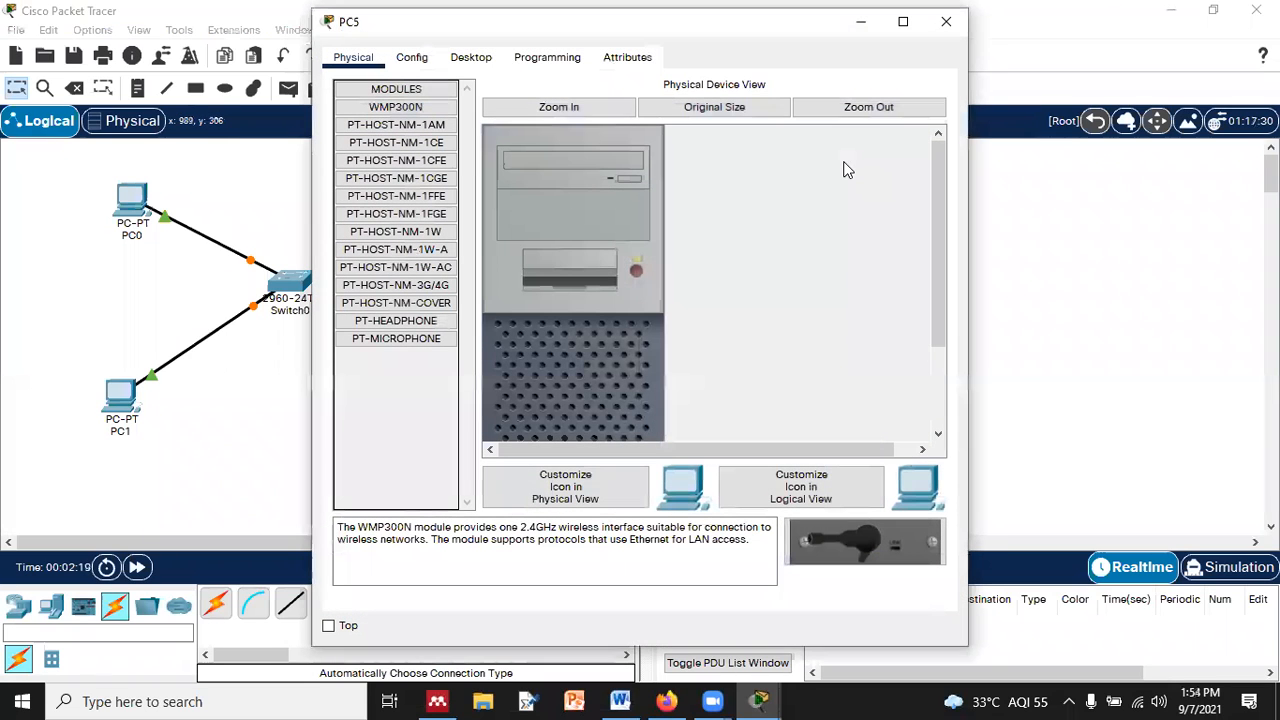
{"action": "key", "text": "Escape"}
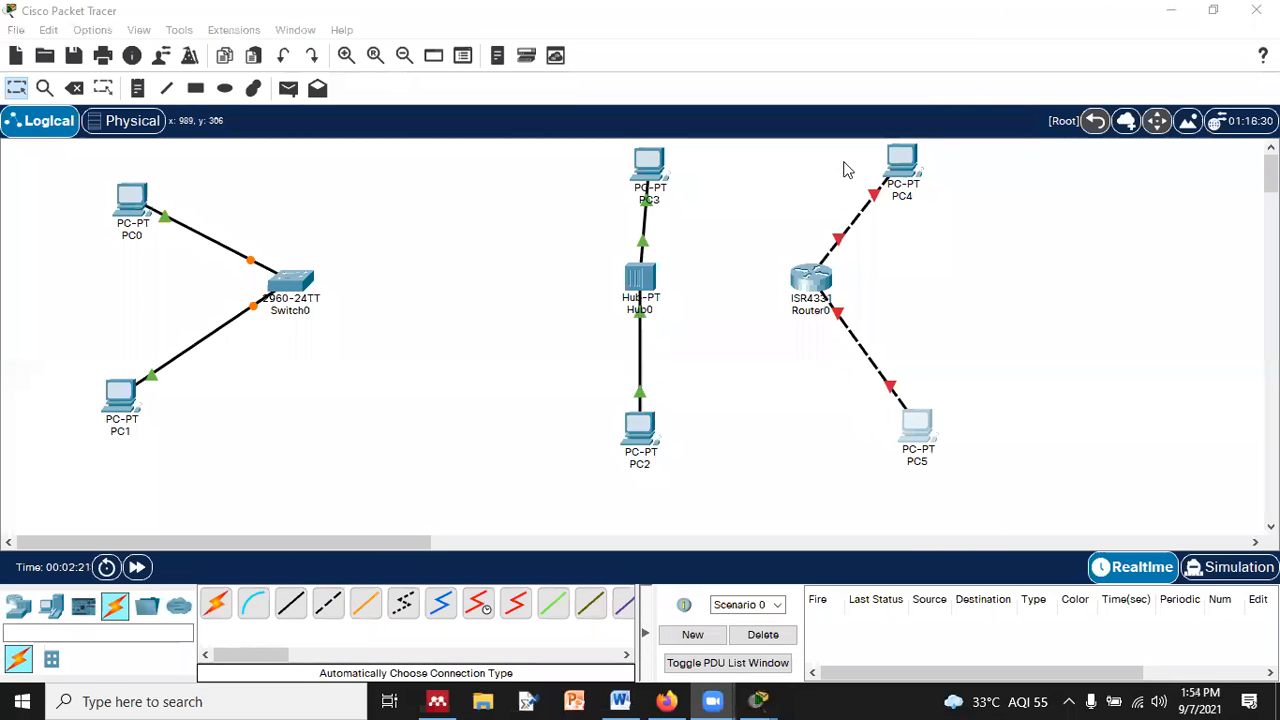
- Move PC3, Hub0 and PC2 closer to the switch group, keeping them in a vertical line
{"action": "left_click_drag", "start_coordinate": [655, 165], "coordinate": [533, 195]}
{"action": "left_click_drag", "start_coordinate": [633, 272], "coordinate": [512, 274]}
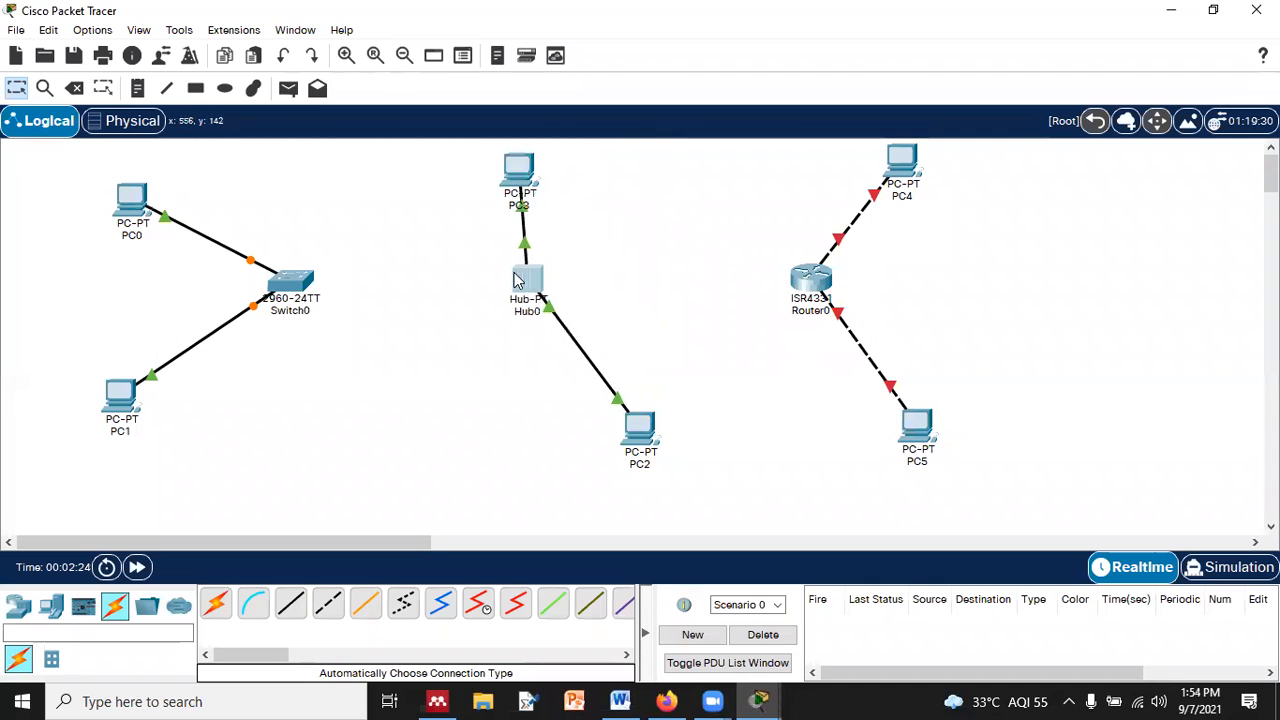
{"action": "left_click_drag", "start_coordinate": [645, 440], "coordinate": [533, 456]}
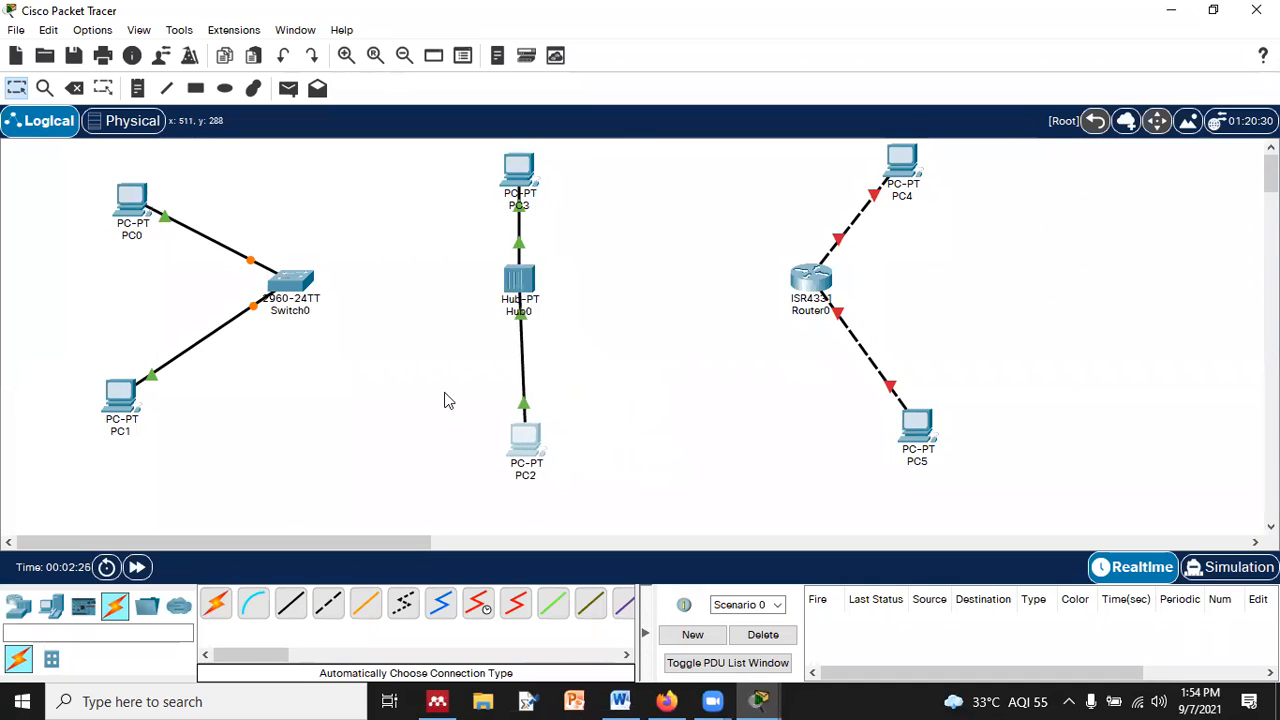
- Rearrange Switch0, PC1 and PC0 into a vertical line, with PC0 above the switch and PC1 below it
{"action": "left_click_drag", "start_coordinate": [300, 283], "coordinate": [145, 296]}
{"action": "left_click_drag", "start_coordinate": [143, 407], "coordinate": [171, 465]}
{"action": "left_click_drag", "start_coordinate": [134, 200], "coordinate": [162, 170]}
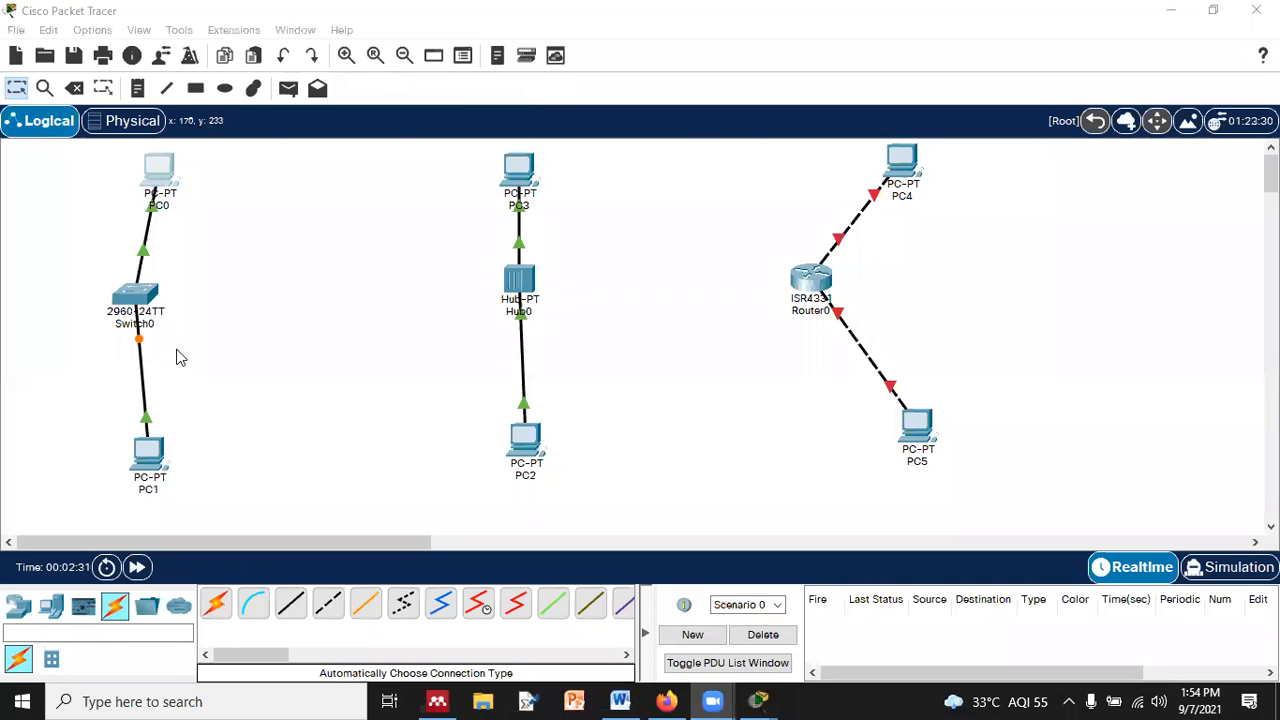
- Handwrite the annotation "Hub layer 1" below PC2 and enclose it in brackets
{"action": "mouse_move", "coordinate": [468, 490]}
{"action": "left_mouse_down"}
{"action": "mouse_move", "coordinate": [500, 510]}
{"action": "mouse_move", "coordinate": [640, 468]}
{"action": "mouse_move", "coordinate": [643, 490]}
{"action": "left_mouse_up"}
{"action": "left_click_drag", "start_coordinate": [478, 466], "coordinate": [476, 548]}
{"action": "left_click_drag", "start_coordinate": [641, 437], "coordinate": [647, 528]}
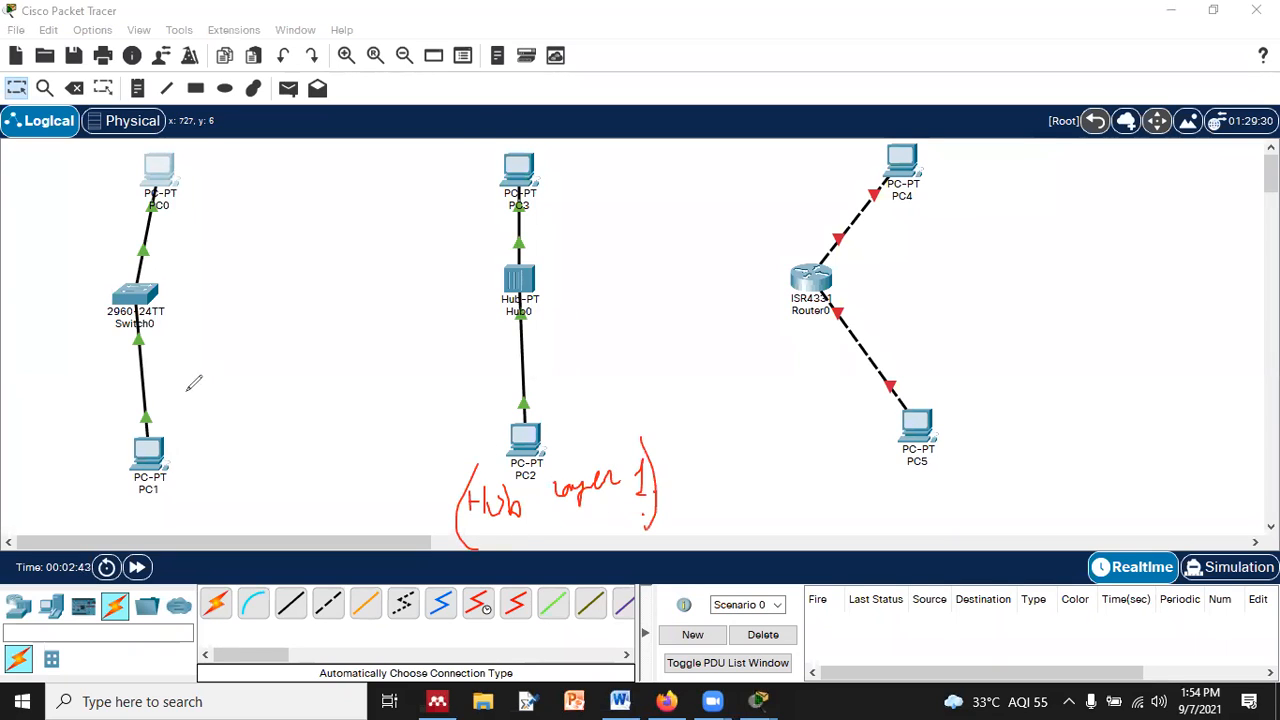
- Handwrite "Switch - Layer 2" in brackets below PC1, with "Data link layer" just above it
{"action": "mouse_move", "coordinate": [100, 503]}
{"action": "left_mouse_down"}
{"action": "mouse_move", "coordinate": [112, 527]}
{"action": "mouse_move", "coordinate": [300, 470]}
{"action": "mouse_move", "coordinate": [322, 478]}
{"action": "mouse_move", "coordinate": [322, 496]}
{"action": "left_mouse_up"}
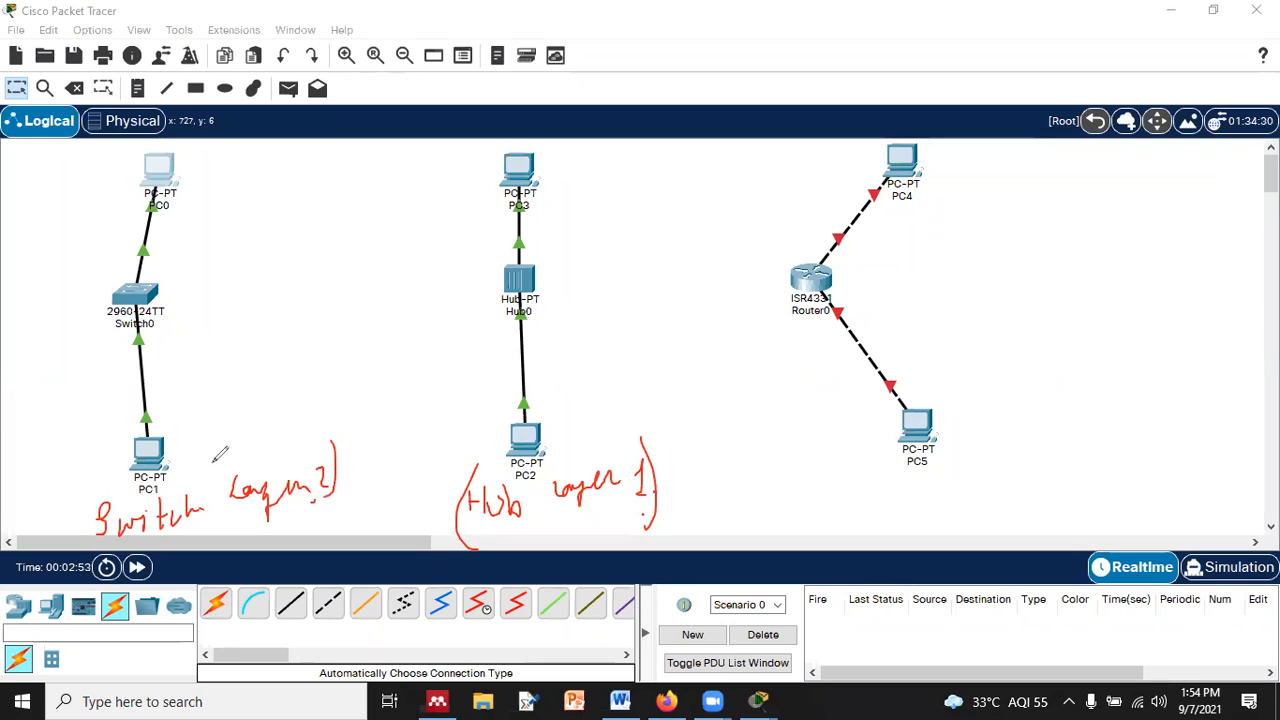
{"action": "mouse_move", "coordinate": [104, 484]}
{"action": "left_mouse_down"}
{"action": "mouse_move", "coordinate": [94, 534]}
{"action": "mouse_move", "coordinate": [118, 548]}
{"action": "left_mouse_up"}
{"action": "left_click_drag", "start_coordinate": [202, 526], "coordinate": [232, 498]}
{"action": "mouse_move", "coordinate": [202, 418]}
{"action": "left_mouse_down"}
{"action": "mouse_move", "coordinate": [246, 454]}
{"action": "mouse_move", "coordinate": [320, 392]}
{"action": "mouse_move", "coordinate": [340, 388]}
{"action": "mouse_move", "coordinate": [338, 408]}
{"action": "mouse_move", "coordinate": [397, 398]}
{"action": "mouse_move", "coordinate": [420, 364]}
{"action": "left_mouse_up"}
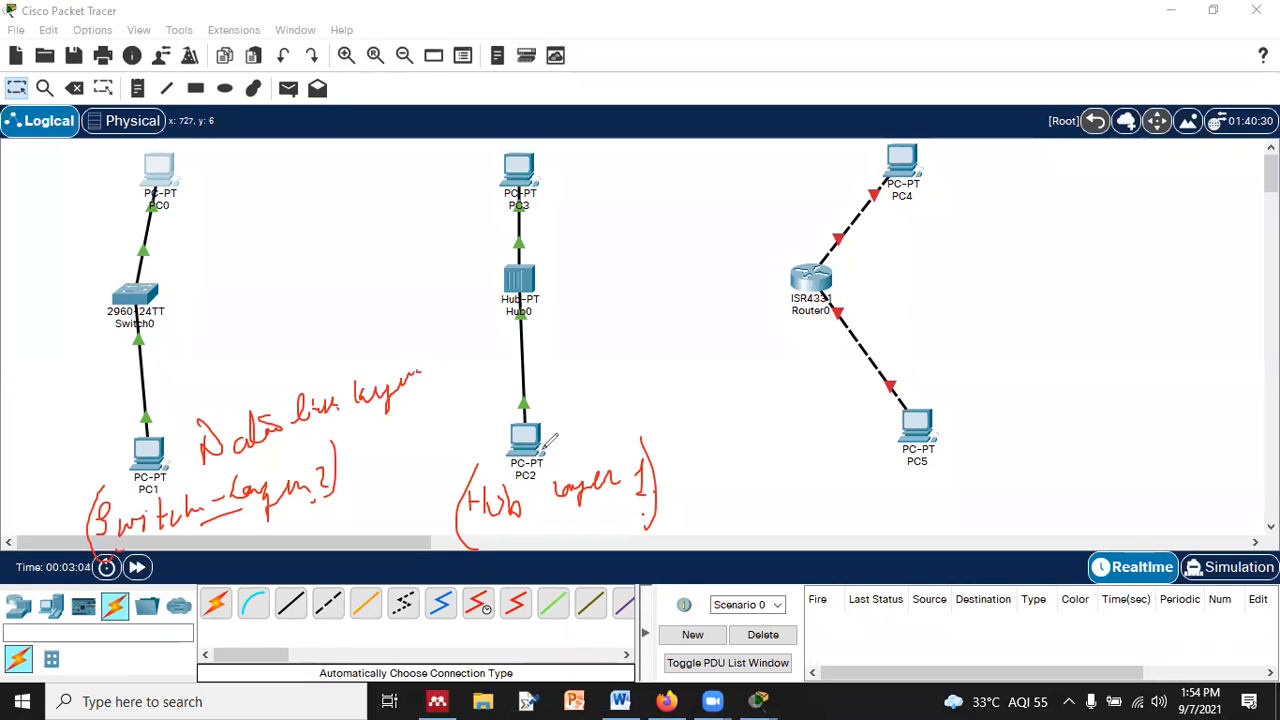
- Handwrite "Router Layer 3" below PC5, with "Network" in brackets just above it
{"action": "mouse_move", "coordinate": [862, 478]}
{"action": "left_mouse_down"}
{"action": "mouse_move", "coordinate": [846, 516]}
{"action": "mouse_move", "coordinate": [887, 495]}
{"action": "mouse_move", "coordinate": [942, 492]}
{"action": "left_mouse_up"}
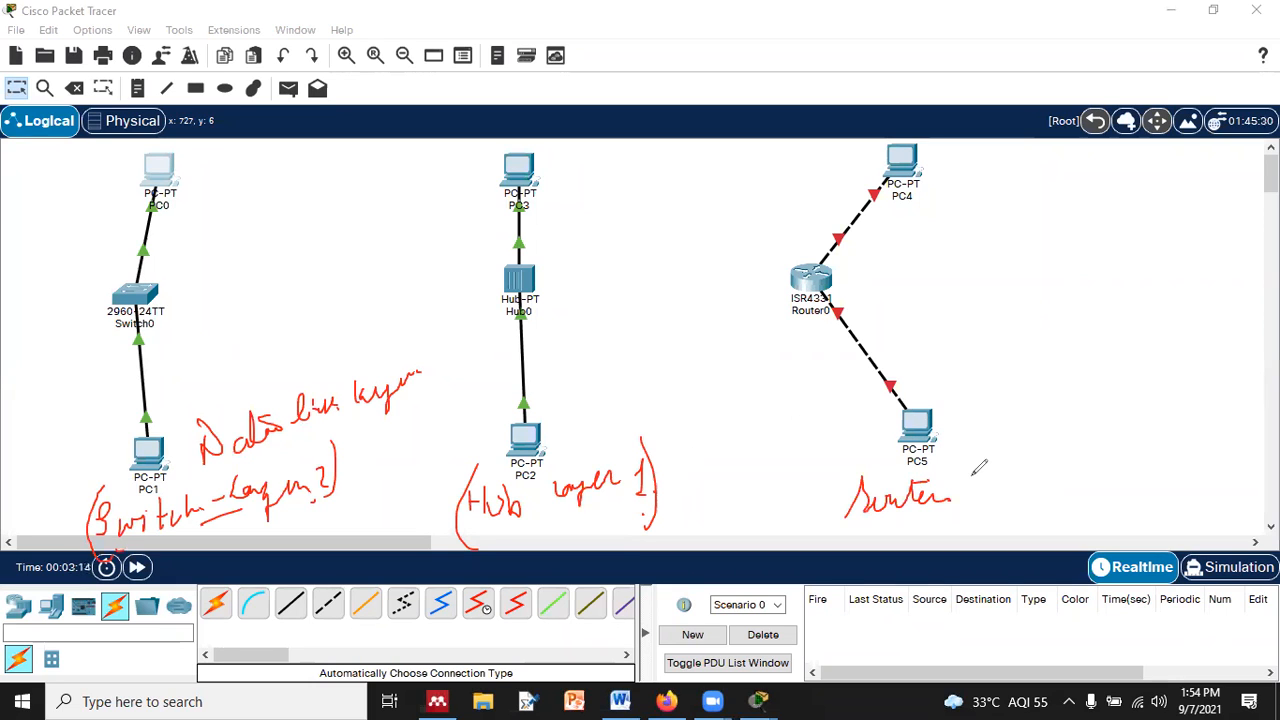
{"action": "left_click_drag", "start_coordinate": [978, 480], "coordinate": [1046, 484]}
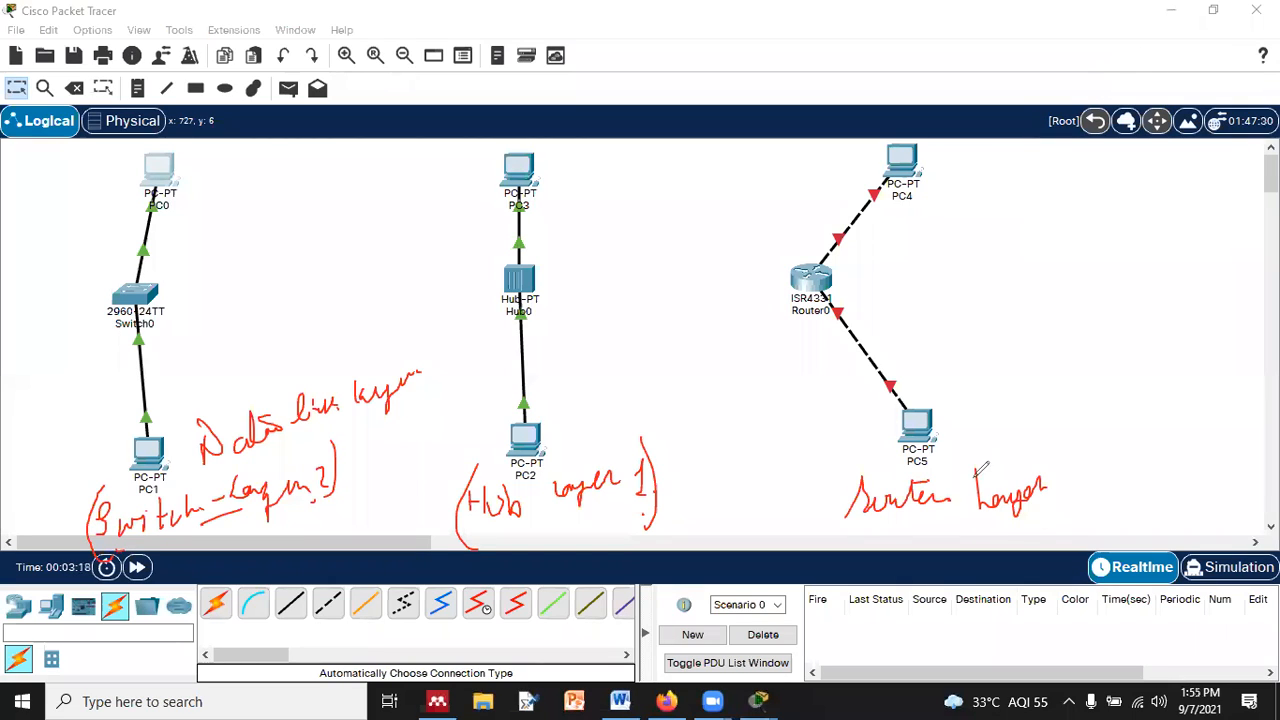
{"action": "left_click_drag", "start_coordinate": [1068, 474], "coordinate": [1063, 482]}
{"action": "mouse_move", "coordinate": [1007, 411]}
{"action": "left_mouse_down"}
{"action": "mouse_move", "coordinate": [1017, 429]}
{"action": "mouse_move", "coordinate": [1049, 409]}
{"action": "mouse_move", "coordinate": [1054, 428]}
{"action": "mouse_move", "coordinate": [1100, 396]}
{"action": "mouse_move", "coordinate": [1122, 416]}
{"action": "mouse_move", "coordinate": [1080, 446]}
{"action": "mouse_move", "coordinate": [990, 430]}
{"action": "mouse_move", "coordinate": [1026, 446]}
{"action": "left_mouse_up"}
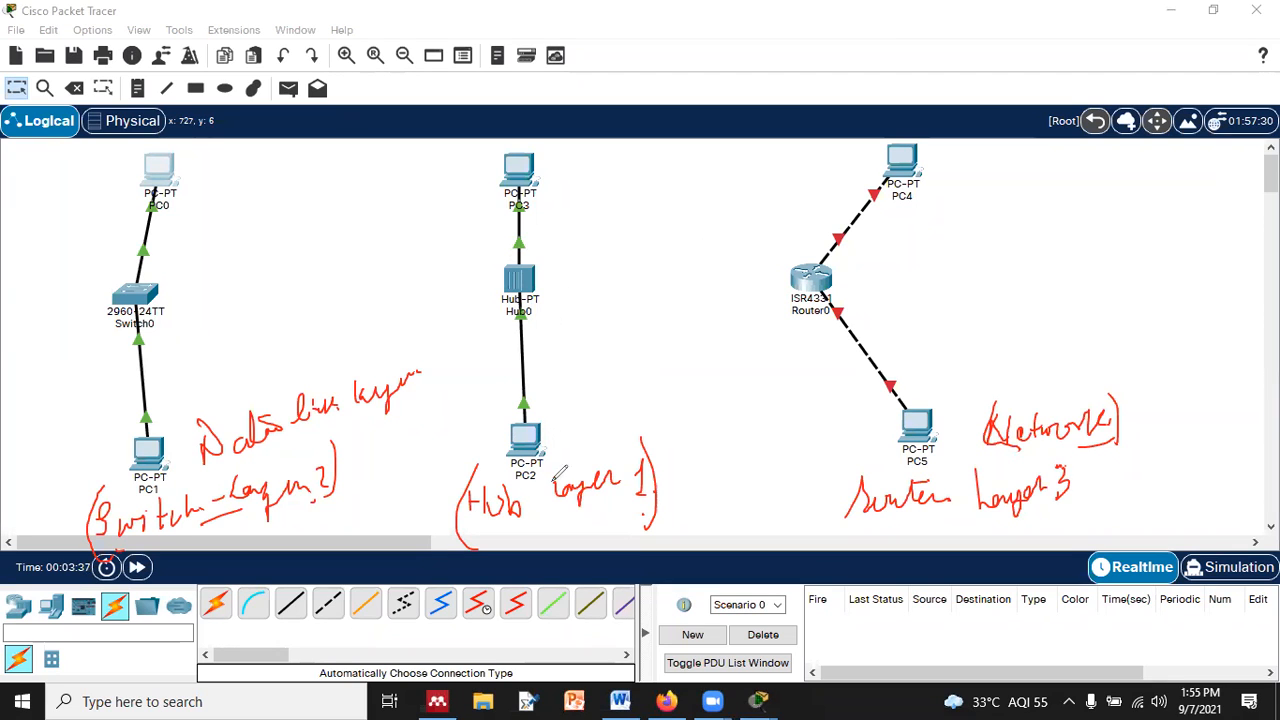
- Handwrite "Broadcasting" beside Hub0, underline it, and circle PC2 and PC3
{"action": "mouse_move", "coordinate": [562, 261]}
{"action": "left_mouse_down"}
{"action": "mouse_move", "coordinate": [604, 271]}
{"action": "mouse_move", "coordinate": [712, 237]}
{"action": "mouse_move", "coordinate": [740, 258]}
{"action": "mouse_move", "coordinate": [734, 296]}
{"action": "left_mouse_up"}
{"action": "left_click", "coordinate": [719, 228]}
{"action": "left_click_drag", "start_coordinate": [620, 308], "coordinate": [708, 265]}
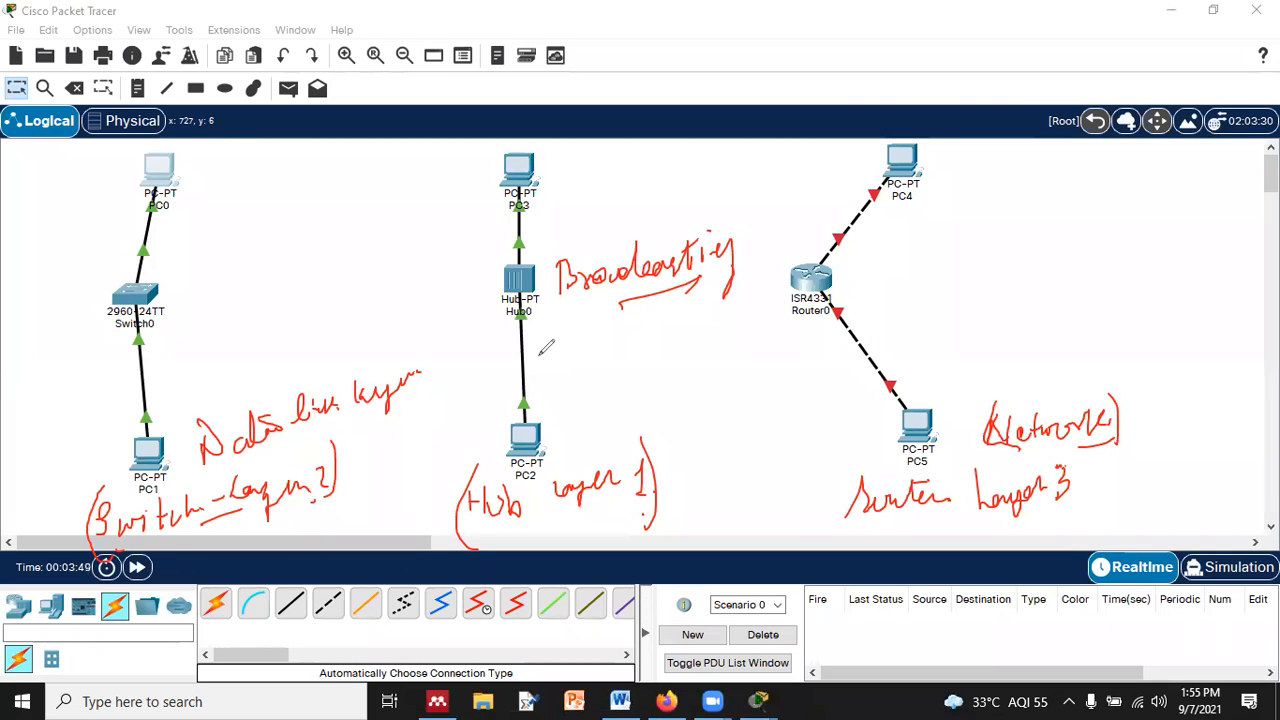
{"action": "mouse_move", "coordinate": [541, 414]}
{"action": "left_mouse_down"}
{"action": "mouse_move", "coordinate": [496, 456]}
{"action": "mouse_move", "coordinate": [557, 440]}
{"action": "mouse_move", "coordinate": [546, 410]}
{"action": "left_mouse_up"}
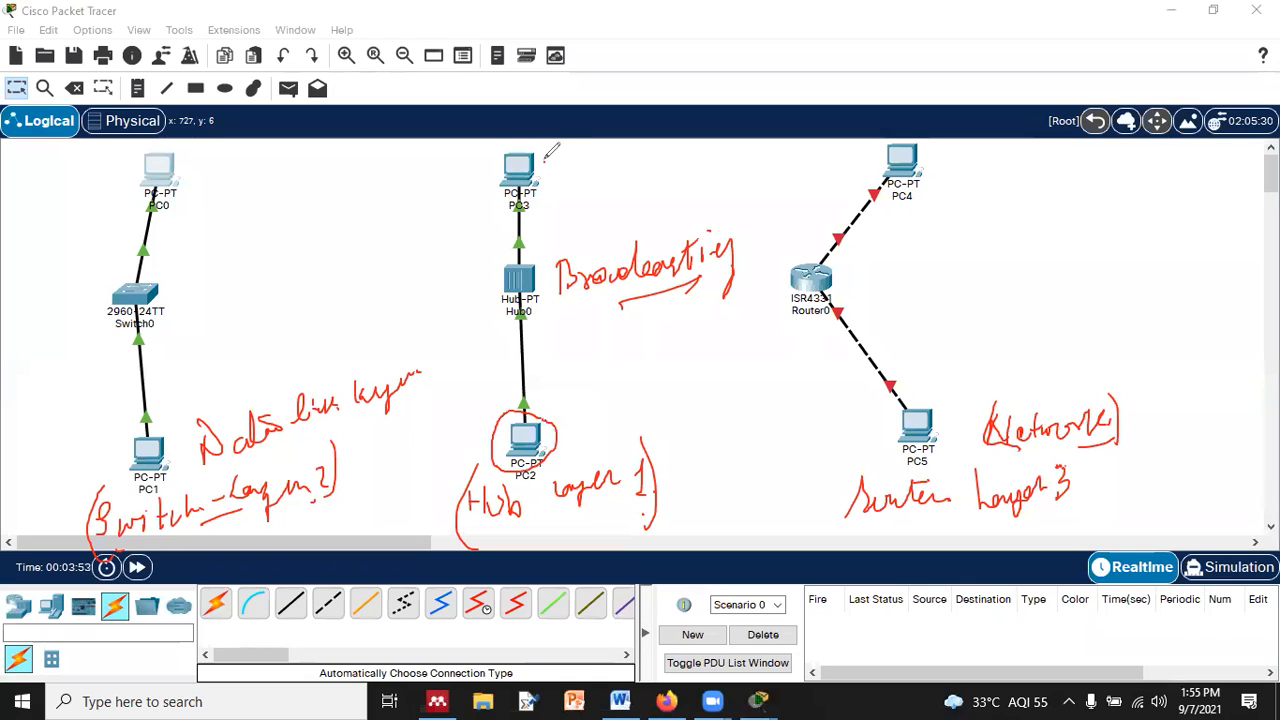
{"action": "mouse_move", "coordinate": [548, 145]}
{"action": "left_mouse_down"}
{"action": "mouse_move", "coordinate": [538, 212]}
{"action": "mouse_move", "coordinate": [562, 140]}
{"action": "mouse_move", "coordinate": [546, 146]}
{"action": "left_mouse_up"}
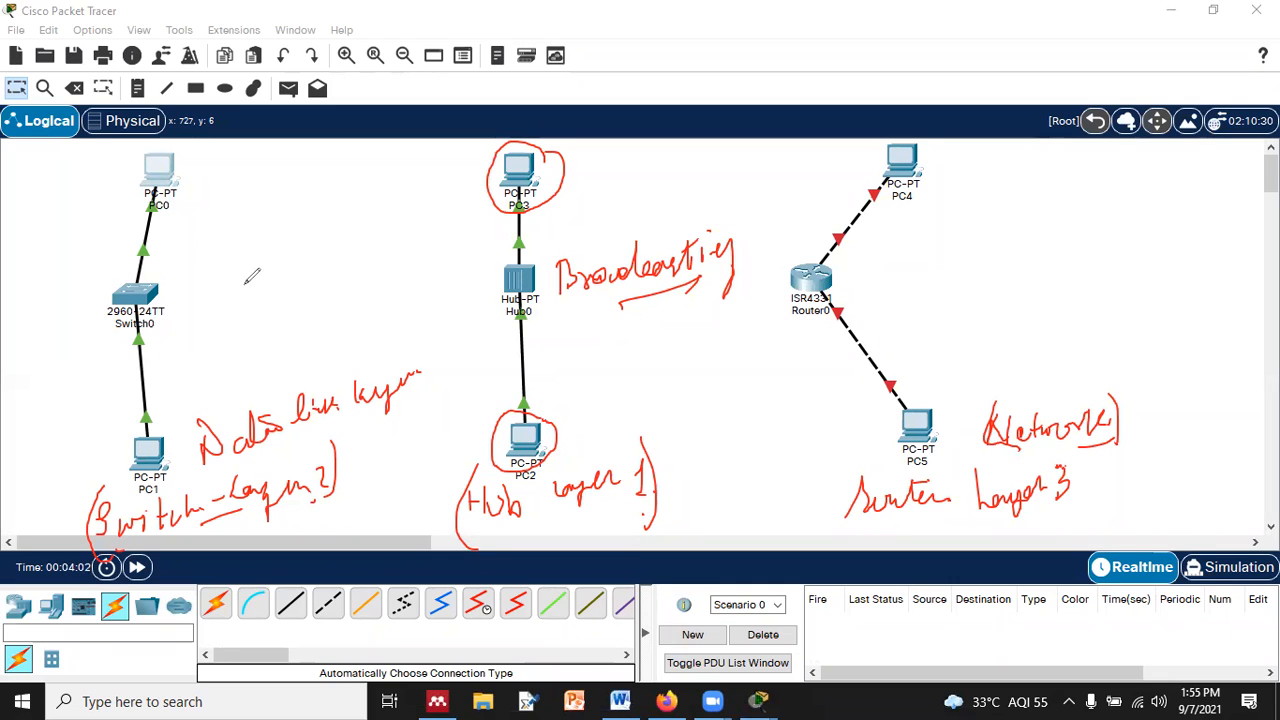
- Circle Switch0 and handwrite "1) Broadcasting" and "2) Unicasting" beside it
{"action": "mouse_move", "coordinate": [166, 272]}
{"action": "left_mouse_down"}
{"action": "mouse_move", "coordinate": [104, 282]}
{"action": "mouse_move", "coordinate": [122, 322]}
{"action": "mouse_move", "coordinate": [182, 288]}
{"action": "mouse_move", "coordinate": [170, 262]}
{"action": "mouse_move", "coordinate": [207, 272]}
{"action": "left_mouse_up"}
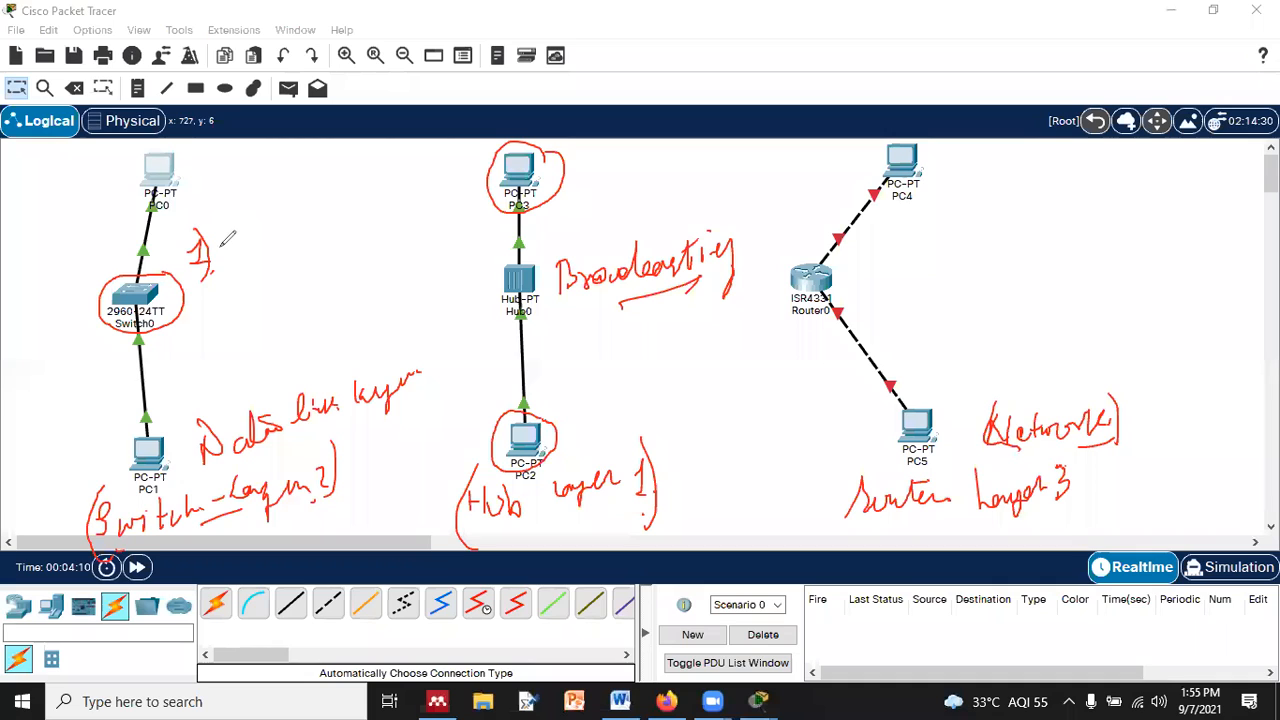
{"action": "mouse_move", "coordinate": [221, 234]}
{"action": "left_mouse_down"}
{"action": "mouse_move", "coordinate": [223, 262]}
{"action": "mouse_move", "coordinate": [238, 245]}
{"action": "mouse_move", "coordinate": [228, 262]}
{"action": "mouse_move", "coordinate": [340, 228]}
{"action": "mouse_move", "coordinate": [376, 238]}
{"action": "mouse_move", "coordinate": [396, 208]}
{"action": "mouse_move", "coordinate": [410, 218]}
{"action": "mouse_move", "coordinate": [398, 298]}
{"action": "left_mouse_up"}
{"action": "mouse_move", "coordinate": [212, 290]}
{"action": "left_mouse_down"}
{"action": "mouse_move", "coordinate": [216, 318]}
{"action": "mouse_move", "coordinate": [234, 322]}
{"action": "mouse_move", "coordinate": [318, 282]}
{"action": "mouse_move", "coordinate": [328, 300]}
{"action": "mouse_move", "coordinate": [362, 288]}
{"action": "mouse_move", "coordinate": [366, 258]}
{"action": "mouse_move", "coordinate": [398, 266]}
{"action": "mouse_move", "coordinate": [386, 298]}
{"action": "left_mouse_up"}
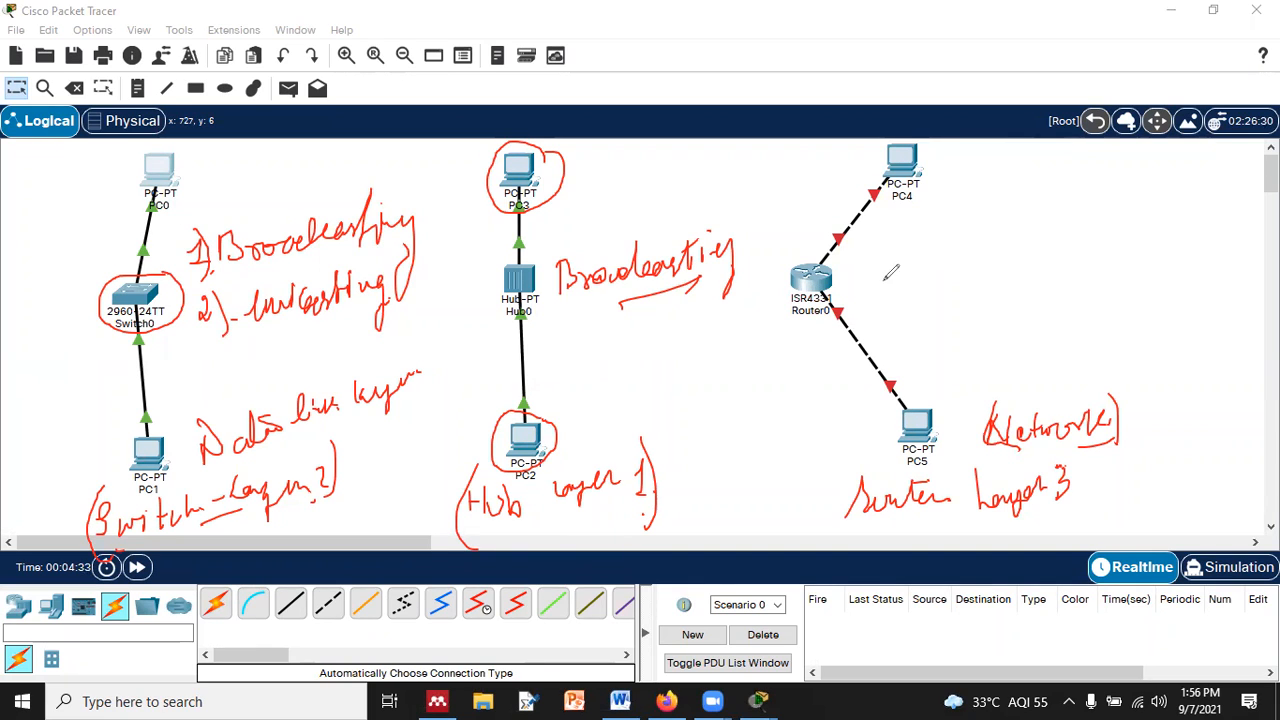
- Handwrite "Unicasting to the N/W" beside Router0 and underline "Unicasting"
{"action": "mouse_move", "coordinate": [912, 272]}
{"action": "left_mouse_down"}
{"action": "mouse_move", "coordinate": [975, 228]}
{"action": "mouse_move", "coordinate": [1000, 237]}
{"action": "left_mouse_up"}
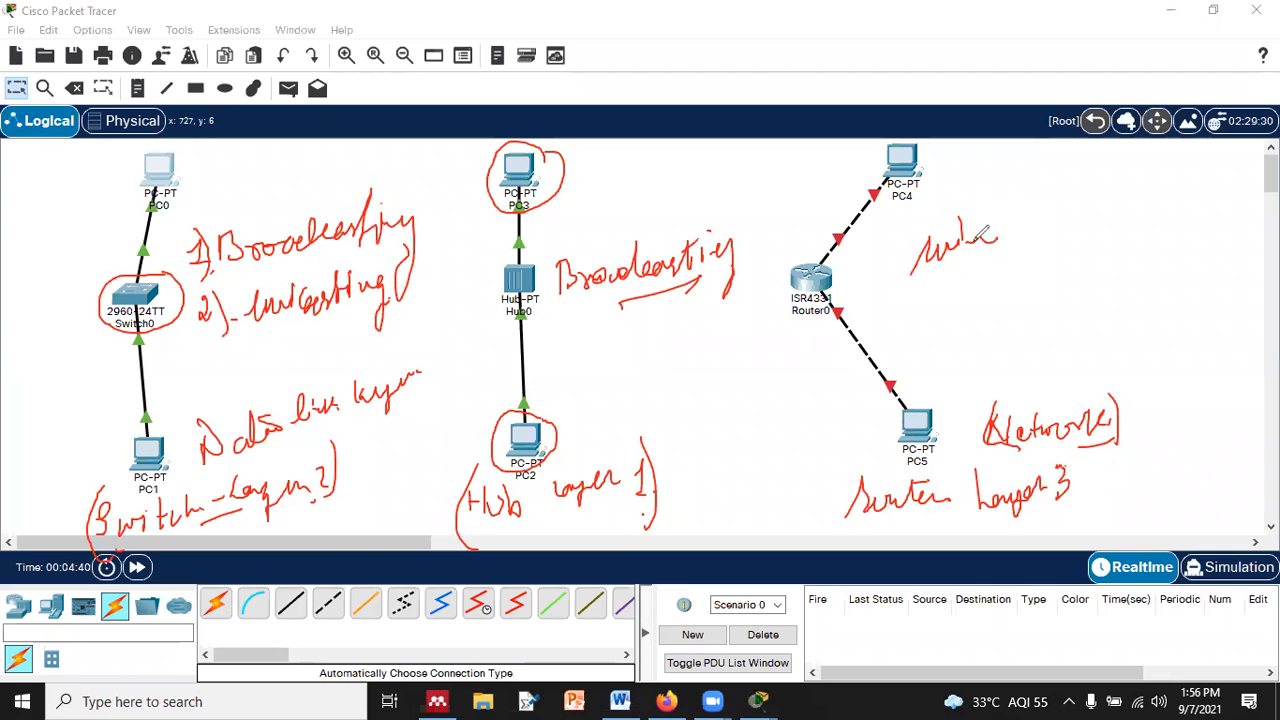
{"action": "mouse_move", "coordinate": [907, 239]}
{"action": "left_mouse_down"}
{"action": "mouse_move", "coordinate": [1100, 212]}
{"action": "mouse_move", "coordinate": [1104, 236]}
{"action": "left_mouse_up"}
{"action": "left_click_drag", "start_coordinate": [920, 292], "coordinate": [1008, 254]}
{"action": "left_click_drag", "start_coordinate": [1100, 198], "coordinate": [1116, 194]}
{"action": "mouse_move", "coordinate": [1109, 188]}
{"action": "left_mouse_down"}
{"action": "mouse_move", "coordinate": [1106, 206]}
{"action": "mouse_move", "coordinate": [1170, 178]}
{"action": "left_mouse_up"}
{"action": "left_click_drag", "start_coordinate": [1016, 272], "coordinate": [998, 316]}
{"action": "mouse_move", "coordinate": [1040, 250]}
{"action": "left_mouse_down"}
{"action": "mouse_move", "coordinate": [1026, 312]}
{"action": "mouse_move", "coordinate": [1076, 242]}
{"action": "left_mouse_up"}
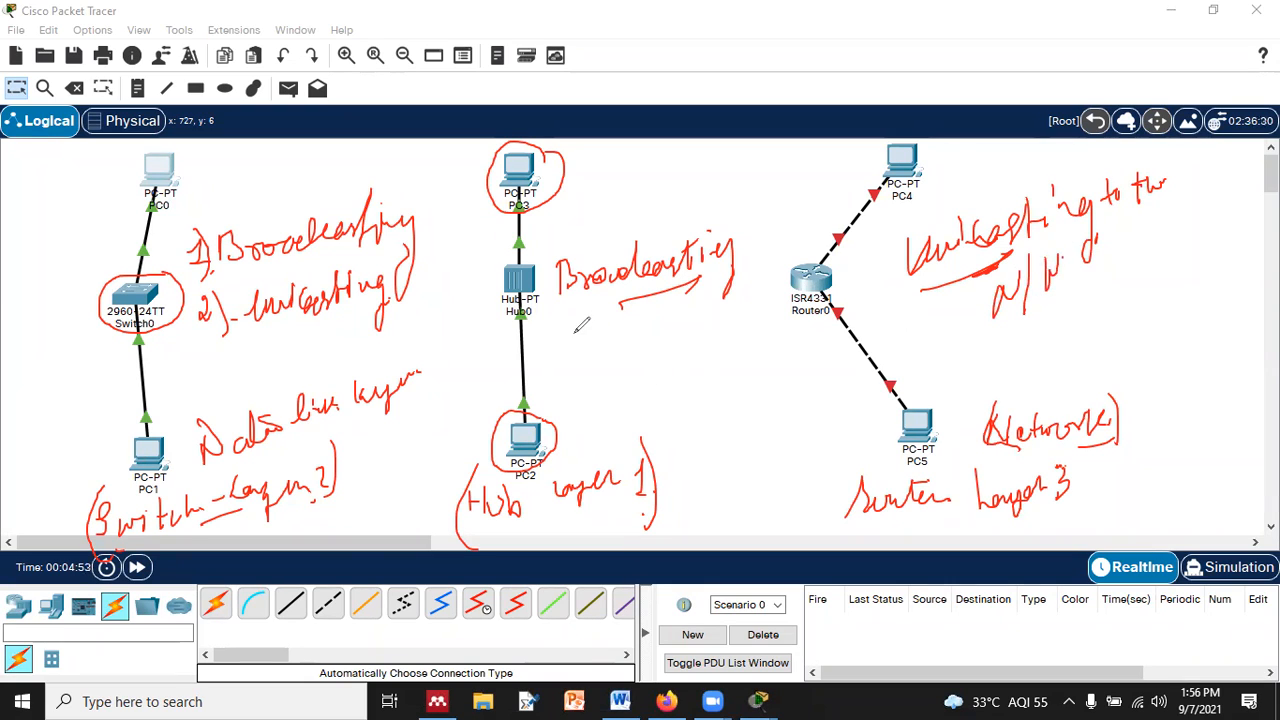
- Handwrite the collision domain notes "CD - Single (1)" beside Hub0 and "CD - Multi Collision" beside Switch0
{"action": "mouse_move", "coordinate": [572, 332]}
{"action": "left_mouse_down"}
{"action": "mouse_move", "coordinate": [568, 358]}
{"action": "mouse_move", "coordinate": [596, 352]}
{"action": "left_mouse_up"}
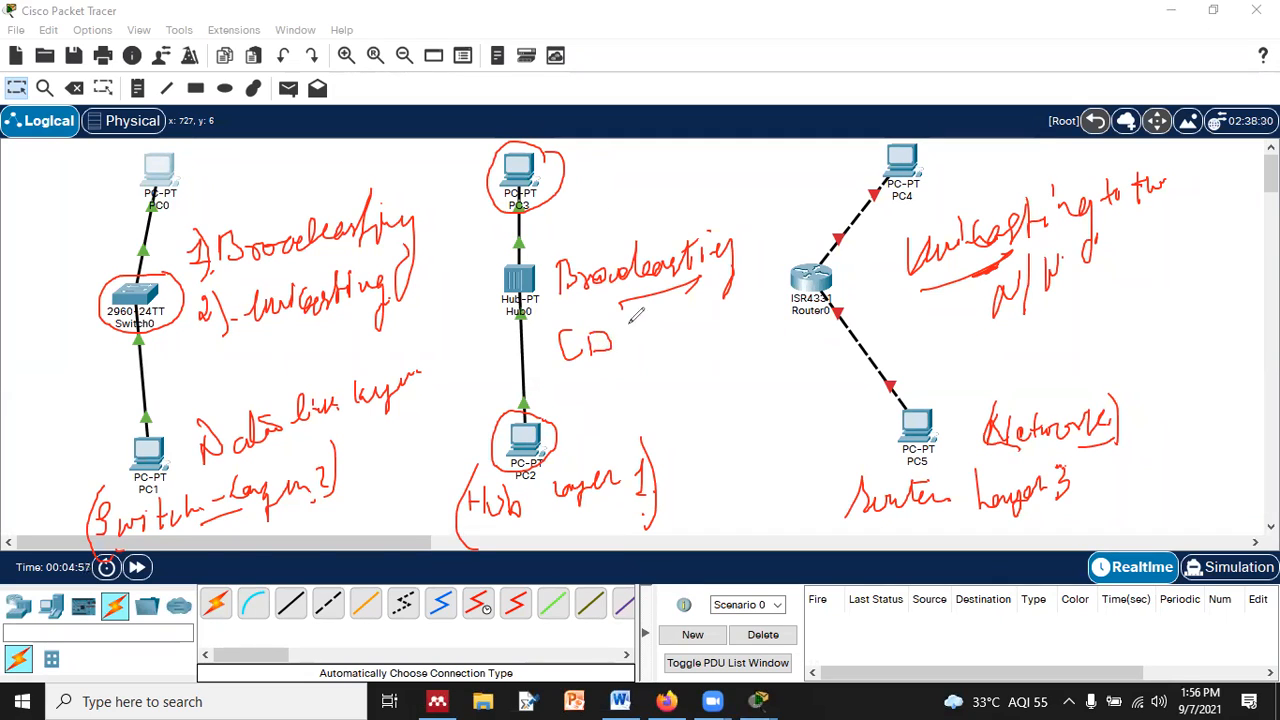
{"action": "mouse_move", "coordinate": [672, 322]}
{"action": "left_mouse_down"}
{"action": "mouse_move", "coordinate": [656, 344]}
{"action": "mouse_move", "coordinate": [712, 330]}
{"action": "mouse_move", "coordinate": [720, 350]}
{"action": "mouse_move", "coordinate": [746, 330]}
{"action": "mouse_move", "coordinate": [765, 345]}
{"action": "left_mouse_up"}
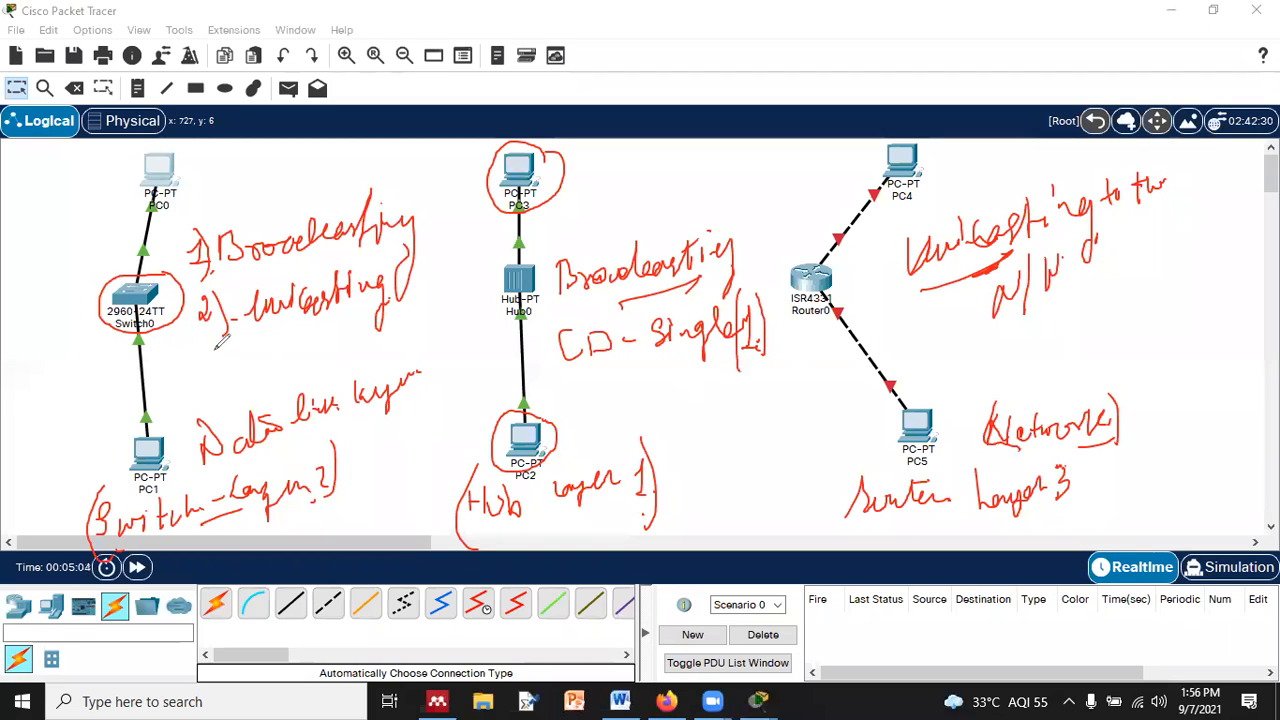
{"action": "mouse_move", "coordinate": [198, 350]}
{"action": "left_mouse_down"}
{"action": "mouse_move", "coordinate": [178, 370]}
{"action": "mouse_move", "coordinate": [202, 380]}
{"action": "mouse_move", "coordinate": [272, 345]}
{"action": "mouse_move", "coordinate": [440, 340]}
{"action": "left_mouse_up"}
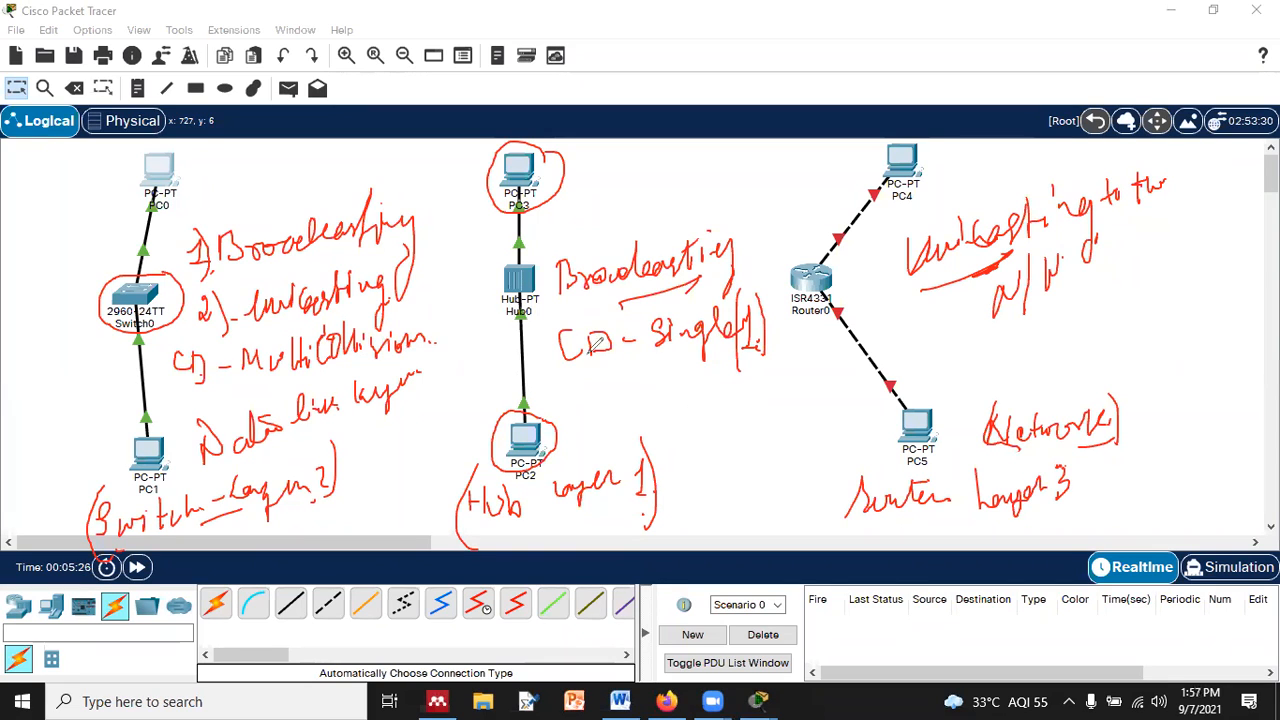
- Emphasize the CD notes: box the hub's "CD" with an arrow, underline "Single", and underline and bracket "Multi Collision"
{"action": "mouse_move", "coordinate": [566, 368]}
{"action": "left_mouse_down"}
{"action": "mouse_move", "coordinate": [626, 360]}
{"action": "mouse_move", "coordinate": [620, 335]}
{"action": "mouse_move", "coordinate": [548, 302]}
{"action": "mouse_move", "coordinate": [567, 374]}
{"action": "left_mouse_up"}
{"action": "left_click_drag", "start_coordinate": [648, 426], "coordinate": [597, 382]}
{"action": "mouse_move", "coordinate": [589, 408]}
{"action": "left_mouse_down"}
{"action": "mouse_move", "coordinate": [597, 382]}
{"action": "mouse_move", "coordinate": [623, 398]}
{"action": "left_mouse_up"}
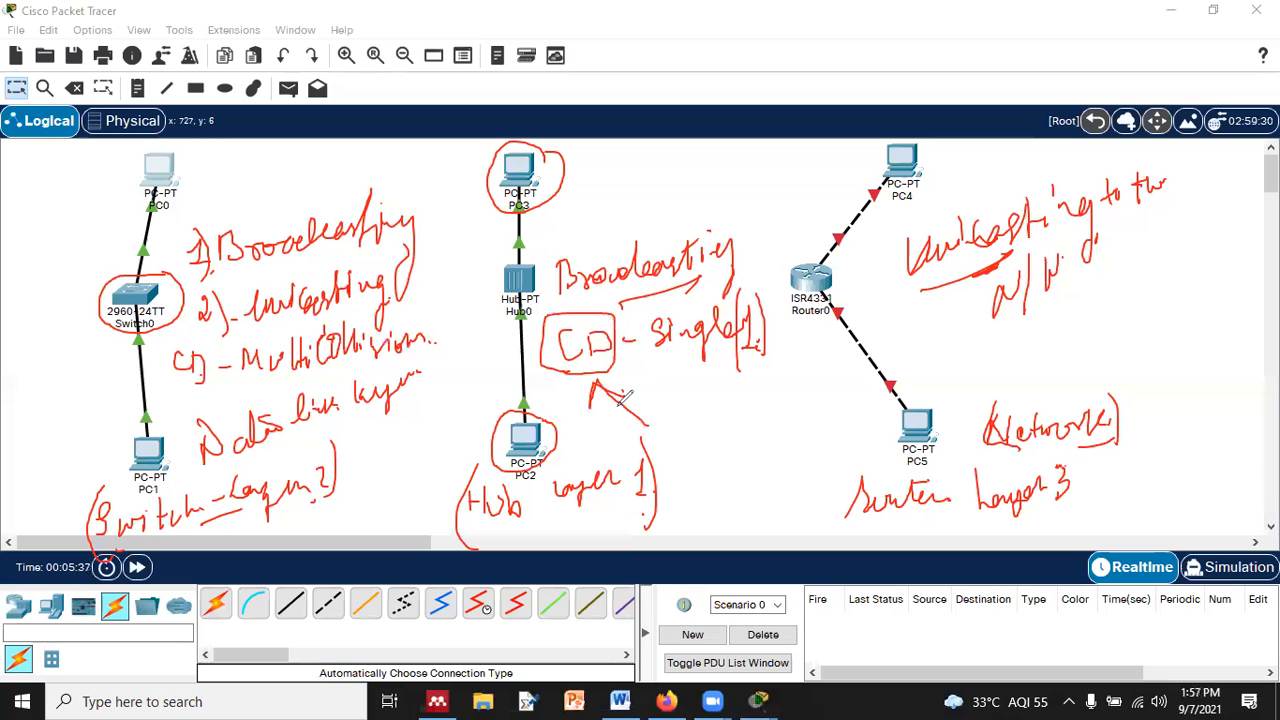
{"action": "left_click_drag", "start_coordinate": [651, 380], "coordinate": [738, 368]}
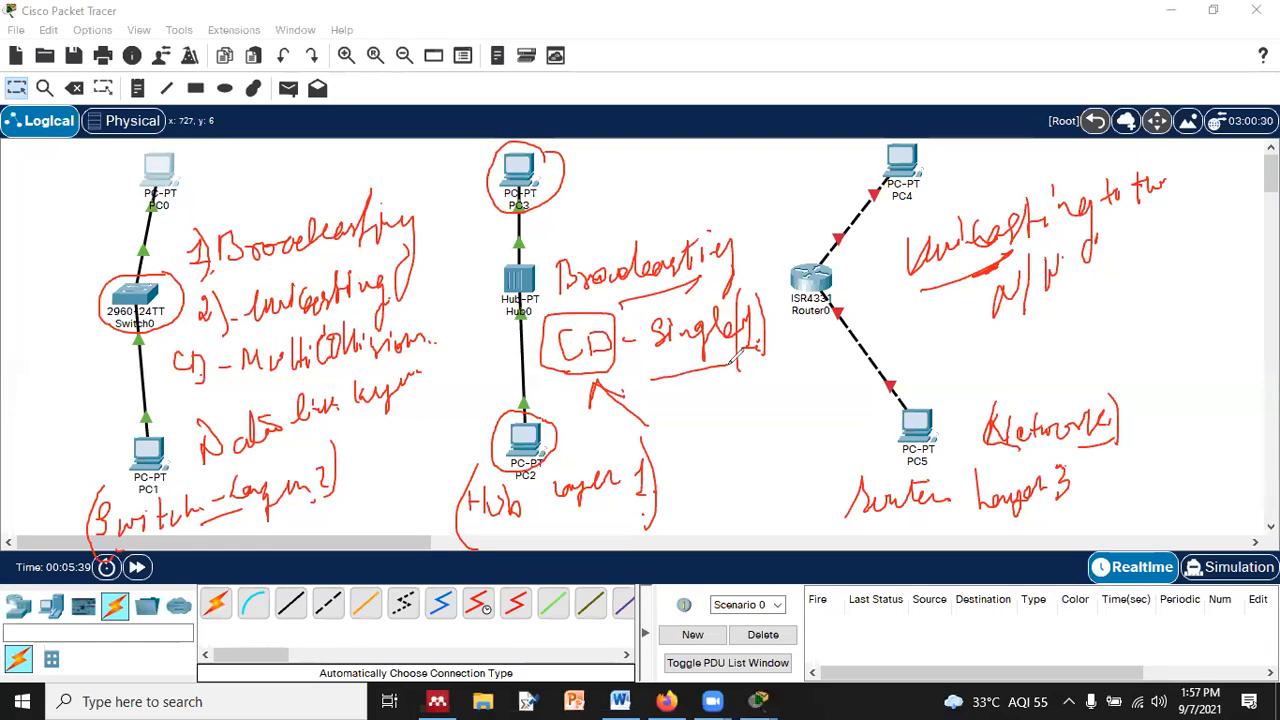
{"action": "mouse_move", "coordinate": [250, 382]}
{"action": "left_mouse_down"}
{"action": "mouse_move", "coordinate": [408, 352]}
{"action": "mouse_move", "coordinate": [432, 369]}
{"action": "left_mouse_up"}
{"action": "mouse_move", "coordinate": [246, 330]}
{"action": "left_mouse_down"}
{"action": "mouse_move", "coordinate": [230, 384]}
{"action": "mouse_move", "coordinate": [267, 397]}
{"action": "left_mouse_up"}
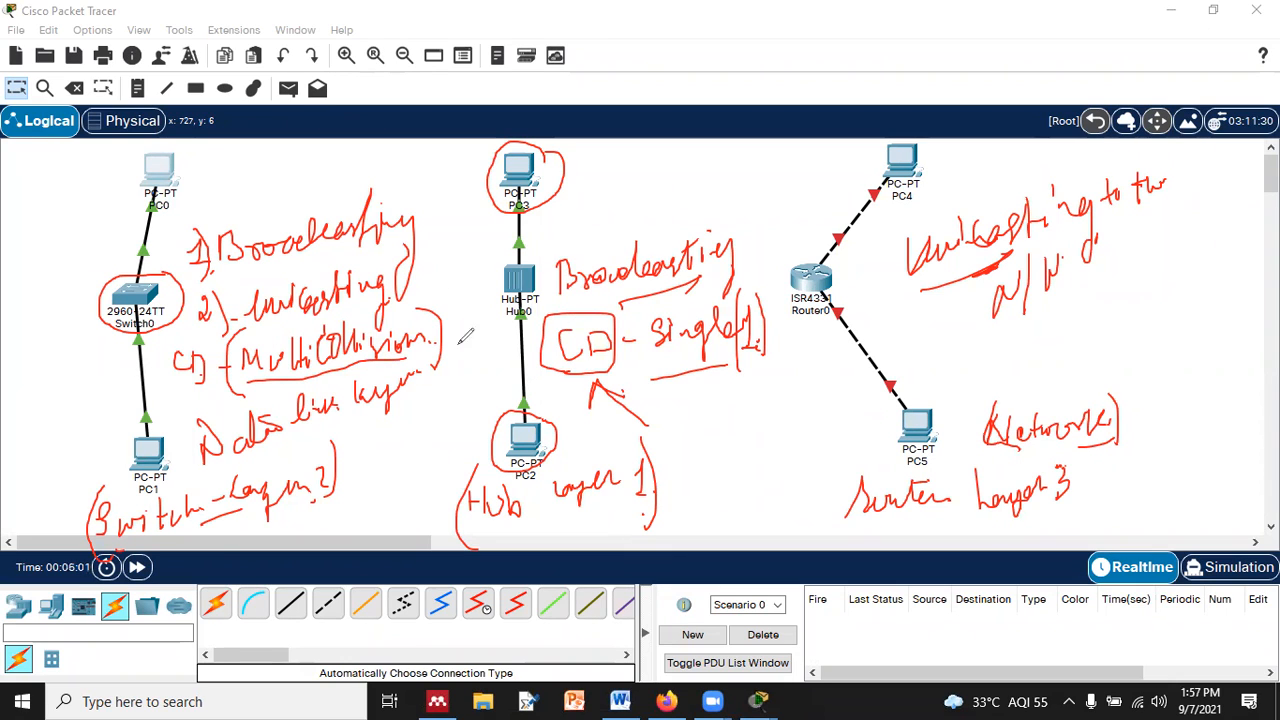
- Circle Hub0 and handwrite "of it cost" above its "Broadcasting" note, underlining the words
{"action": "mouse_move", "coordinate": [548, 242]}
{"action": "left_mouse_down"}
{"action": "mouse_move", "coordinate": [514, 236]}
{"action": "mouse_move", "coordinate": [502, 308]}
{"action": "mouse_move", "coordinate": [550, 282]}
{"action": "mouse_move", "coordinate": [546, 242]}
{"action": "left_mouse_up"}
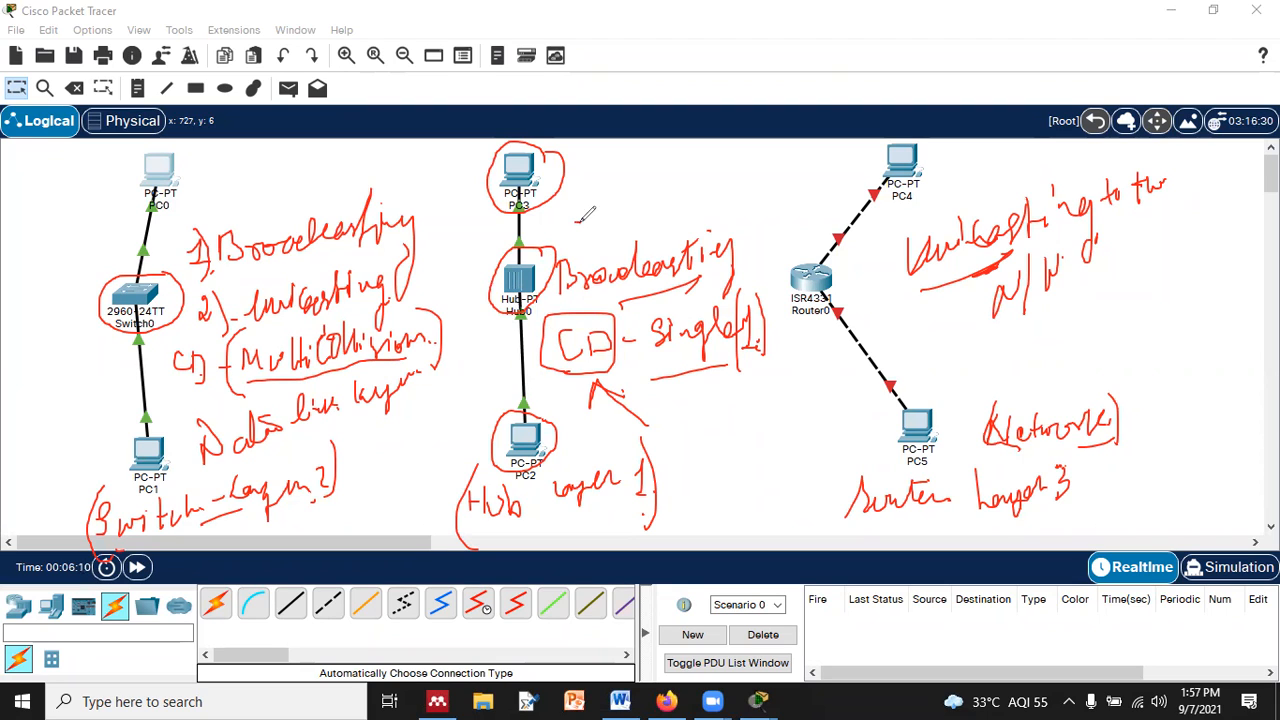
{"action": "mouse_move", "coordinate": [576, 222]}
{"action": "left_mouse_down"}
{"action": "mouse_move", "coordinate": [602, 180]}
{"action": "mouse_move", "coordinate": [592, 236]}
{"action": "mouse_move", "coordinate": [600, 206]}
{"action": "mouse_move", "coordinate": [640, 176]}
{"action": "mouse_move", "coordinate": [652, 200]}
{"action": "mouse_move", "coordinate": [716, 178]}
{"action": "mouse_move", "coordinate": [709, 212]}
{"action": "mouse_move", "coordinate": [724, 190]}
{"action": "left_mouse_up"}
{"action": "left_click_drag", "start_coordinate": [616, 237], "coordinate": [690, 216]}
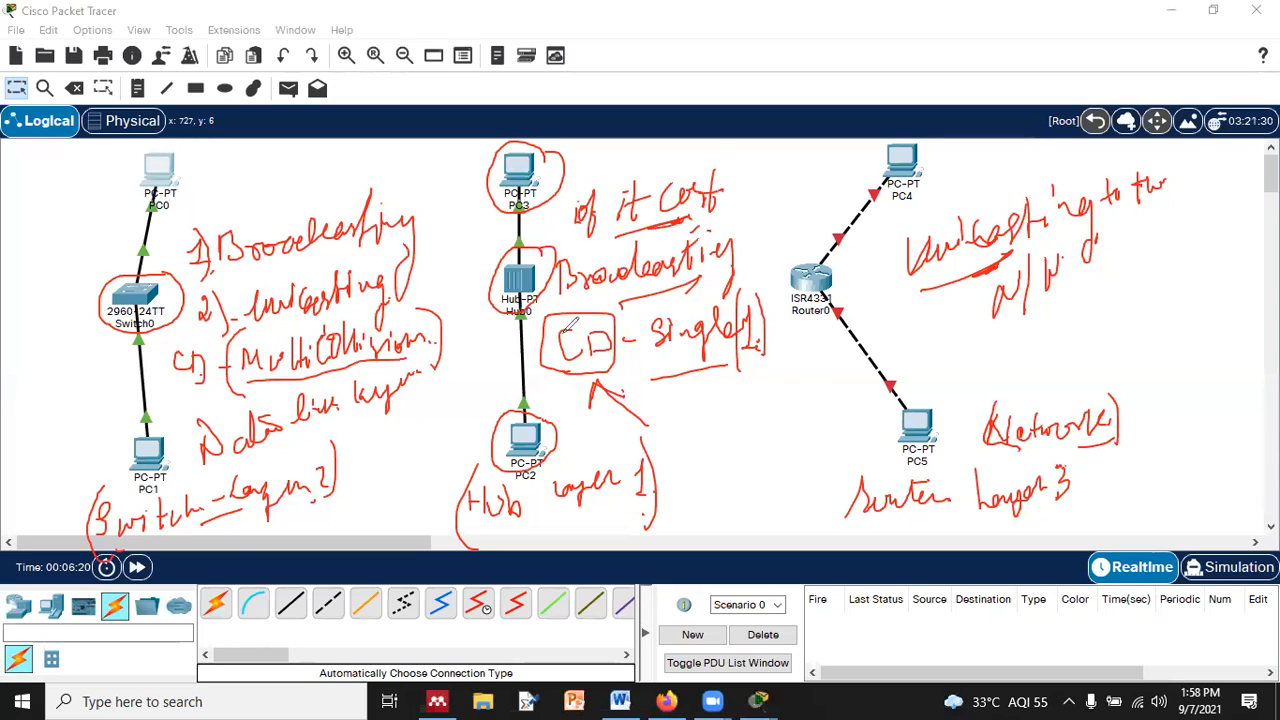
- Draw arrows pointing to Hub0, Switch0 and Router0
{"action": "left_click_drag", "start_coordinate": [479, 384], "coordinate": [504, 325]}
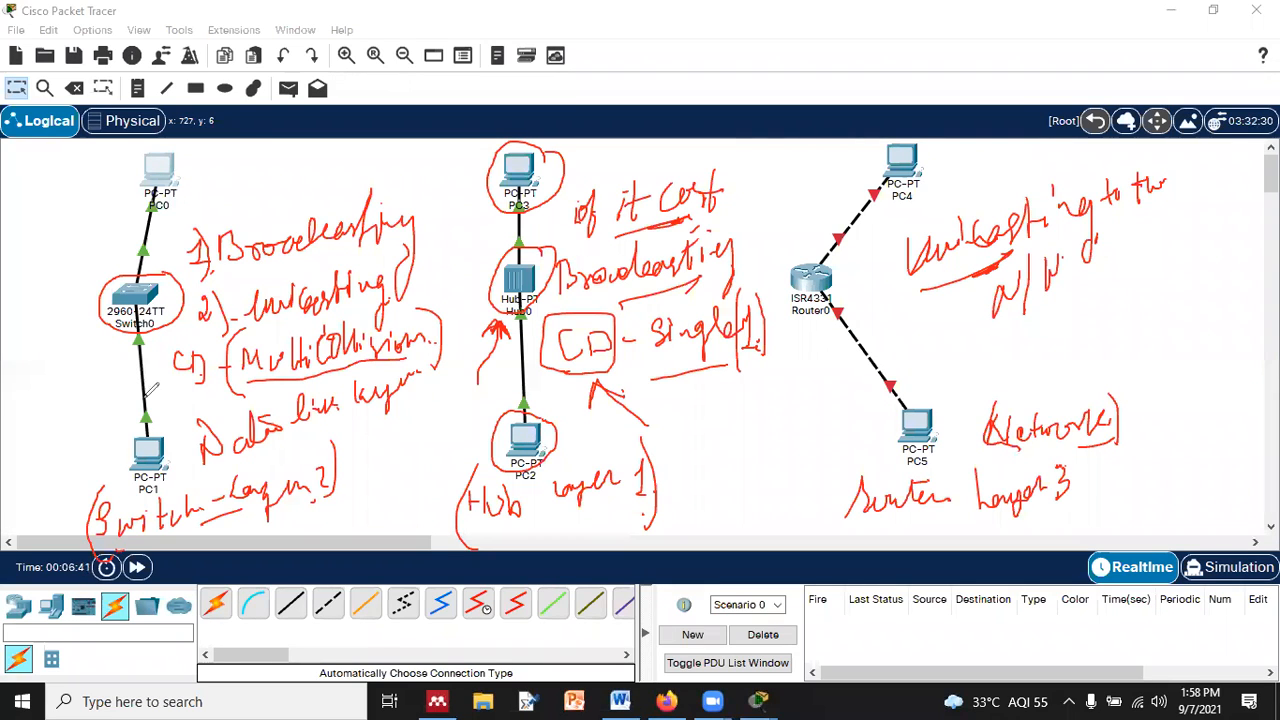
{"action": "mouse_move", "coordinate": [58, 386]}
{"action": "left_mouse_down"}
{"action": "mouse_move", "coordinate": [98, 347]}
{"action": "mouse_move", "coordinate": [110, 369]}
{"action": "left_mouse_up"}
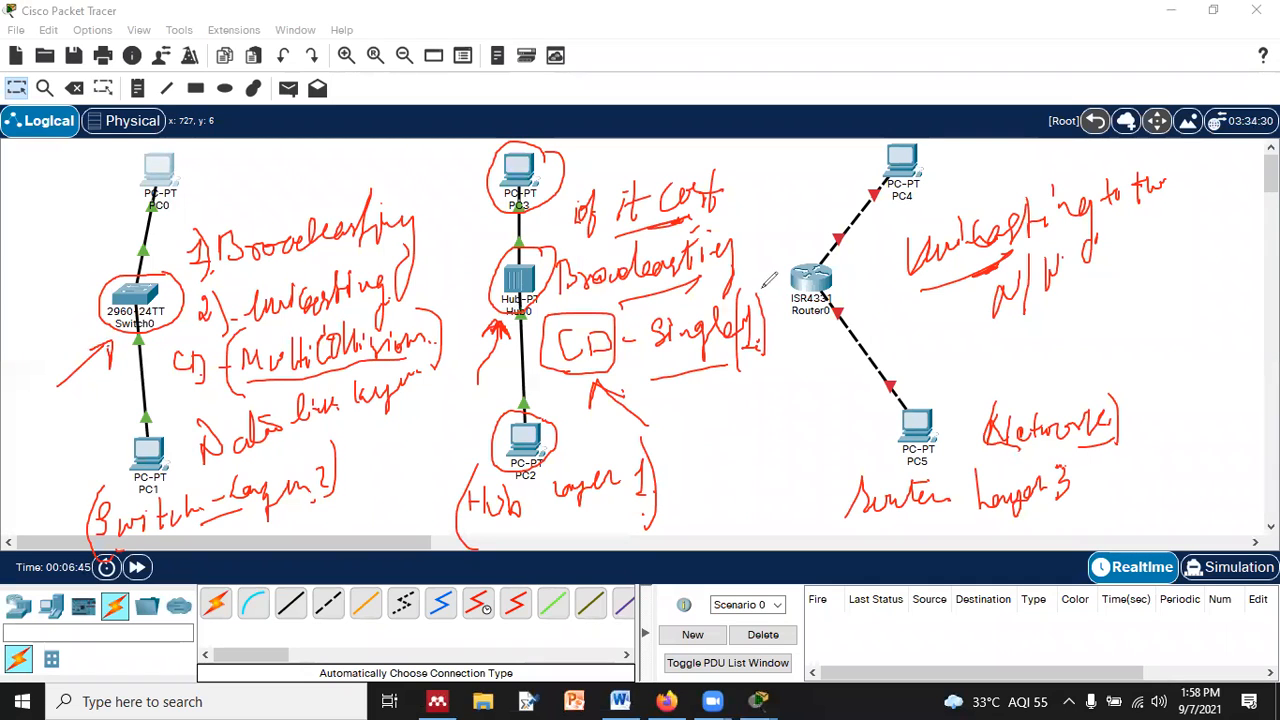
{"action": "mouse_move", "coordinate": [803, 397]}
{"action": "left_mouse_down"}
{"action": "mouse_move", "coordinate": [803, 322]}
{"action": "mouse_move", "coordinate": [812, 338]}
{"action": "left_mouse_up"}
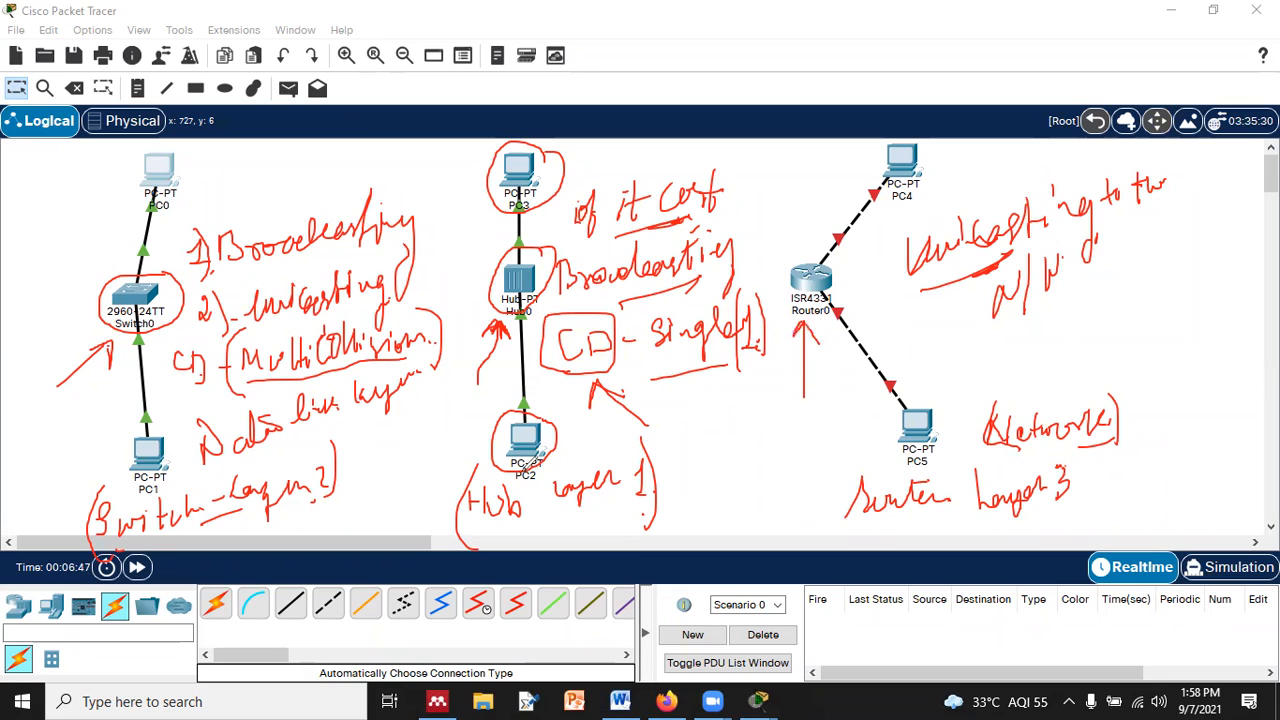
- Extend the hub's cost note to "less costly" and handwrite "x Not secure" under its CD note, circled with an arrow
{"action": "mouse_move", "coordinate": [630, 152]}
{"action": "left_mouse_down"}
{"action": "mouse_move", "coordinate": [650, 178]}
{"action": "mouse_move", "coordinate": [674, 150]}
{"action": "mouse_move", "coordinate": [730, 210]}
{"action": "mouse_move", "coordinate": [755, 200]}
{"action": "mouse_move", "coordinate": [745, 204]}
{"action": "left_mouse_up"}
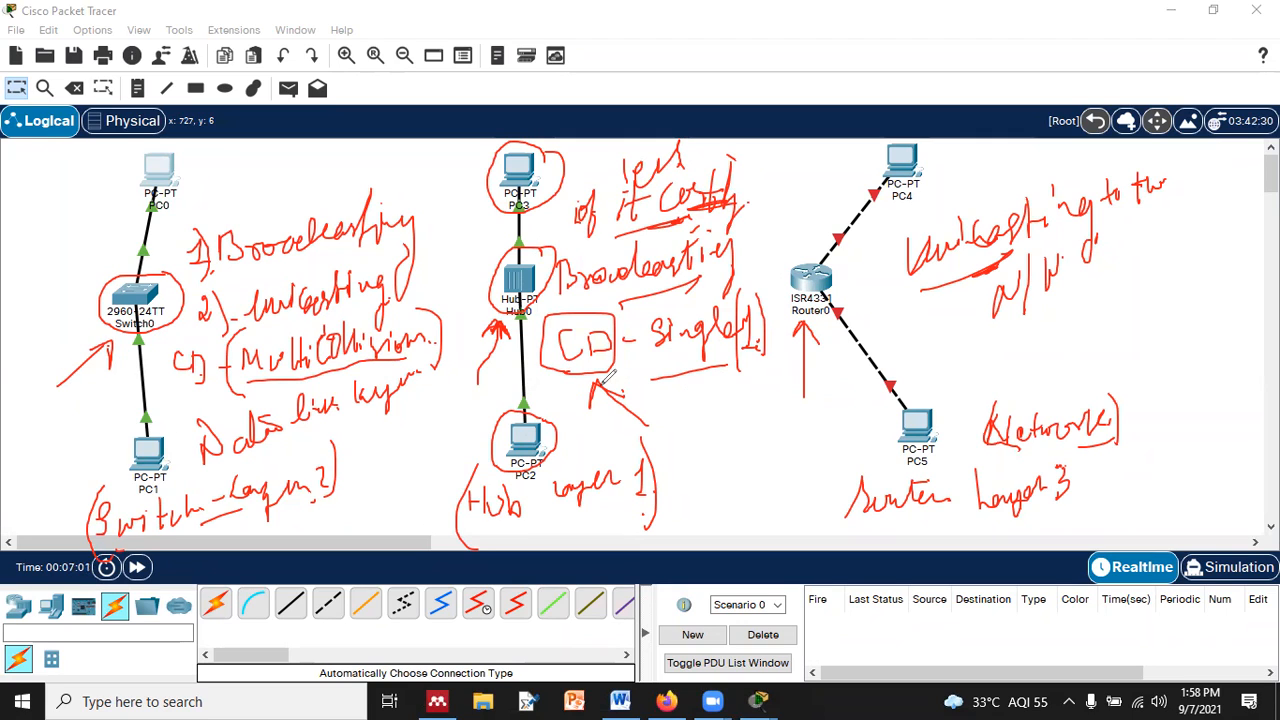
{"action": "mouse_move", "coordinate": [659, 398]}
{"action": "left_mouse_down"}
{"action": "mouse_move", "coordinate": [657, 418]}
{"action": "mouse_move", "coordinate": [712, 398]}
{"action": "mouse_move", "coordinate": [698, 425]}
{"action": "mouse_move", "coordinate": [731, 397]}
{"action": "mouse_move", "coordinate": [714, 398]}
{"action": "mouse_move", "coordinate": [722, 384]}
{"action": "mouse_move", "coordinate": [742, 404]}
{"action": "mouse_move", "coordinate": [790, 398]}
{"action": "mouse_move", "coordinate": [806, 380]}
{"action": "mouse_move", "coordinate": [820, 408]}
{"action": "mouse_move", "coordinate": [768, 424]}
{"action": "left_mouse_up"}
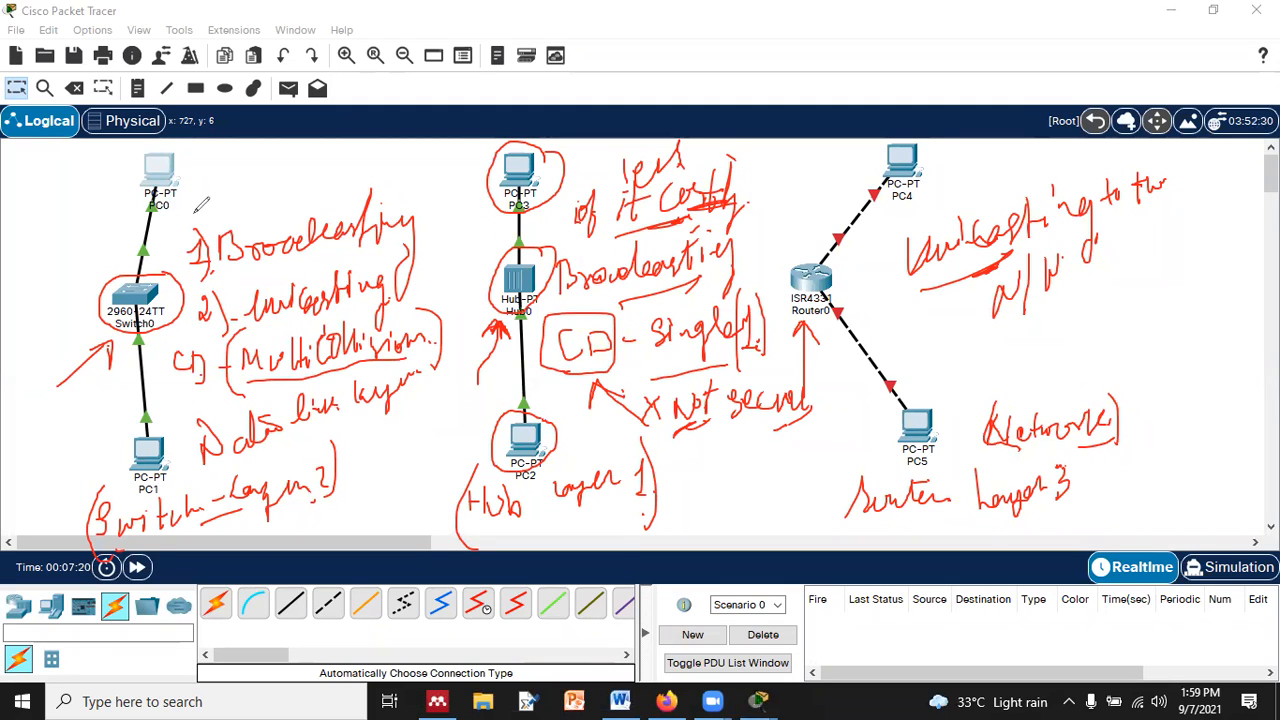
{"action": "left_click_drag", "start_coordinate": [218, 178], "coordinate": [231, 189]}
{"action": "mouse_move", "coordinate": [812, 372]}
{"action": "left_mouse_down"}
{"action": "mouse_move", "coordinate": [686, 380]}
{"action": "mouse_move", "coordinate": [712, 430]}
{"action": "mouse_move", "coordinate": [812, 400]}
{"action": "mouse_move", "coordinate": [808, 358]}
{"action": "left_mouse_up"}
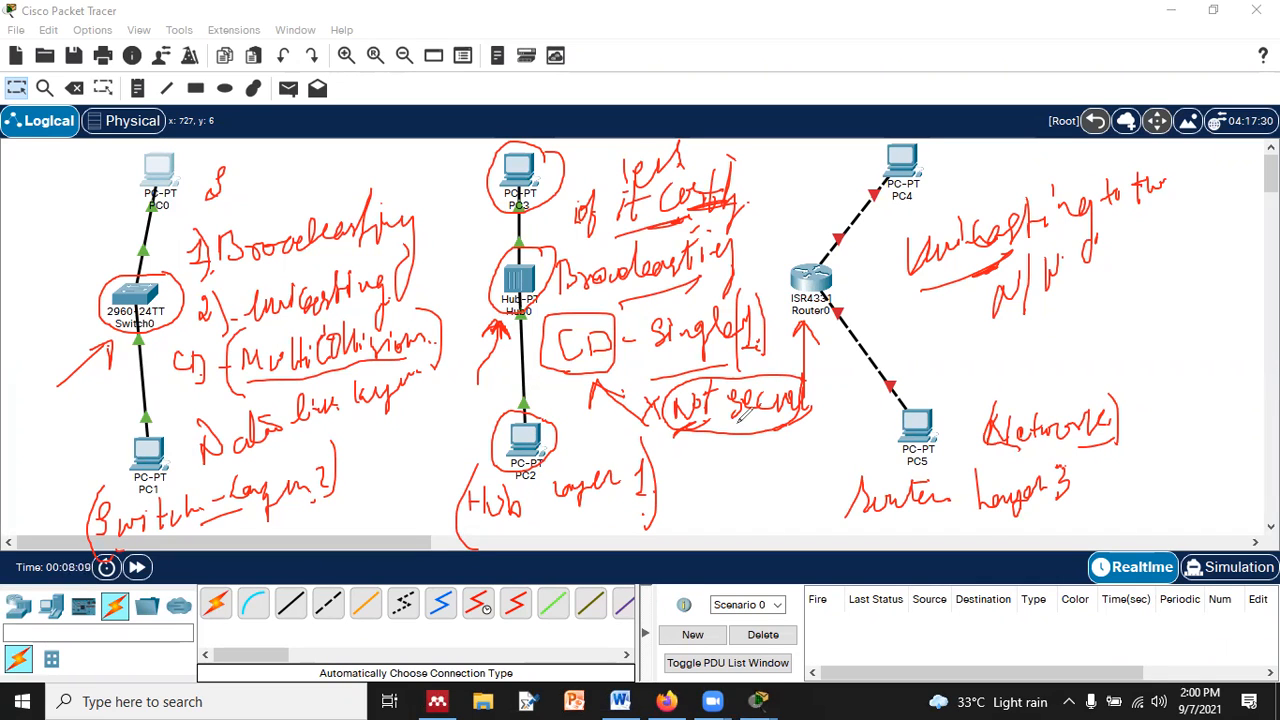
{"action": "mouse_move", "coordinate": [752, 512]}
{"action": "left_mouse_down"}
{"action": "mouse_move", "coordinate": [747, 458]}
{"action": "mouse_move", "coordinate": [774, 466]}
{"action": "left_mouse_up"}
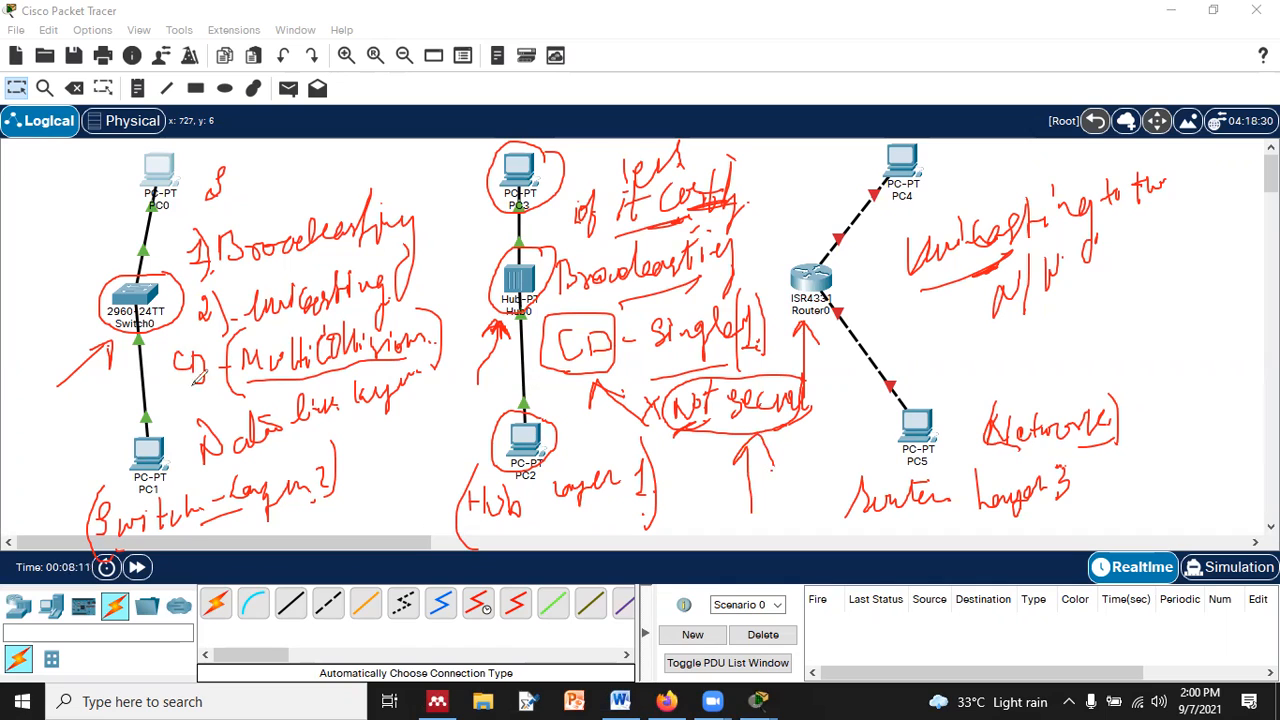
- Handwrite "Secure" above the switch notes and "Secures" beside the router, underlining both
{"action": "left_click_drag", "start_coordinate": [242, 186], "coordinate": [245, 208]}
{"action": "mouse_move", "coordinate": [266, 162]}
{"action": "left_mouse_down"}
{"action": "mouse_move", "coordinate": [262, 178]}
{"action": "mouse_move", "coordinate": [282, 192]}
{"action": "mouse_move", "coordinate": [340, 160]}
{"action": "mouse_move", "coordinate": [348, 178]}
{"action": "left_mouse_up"}
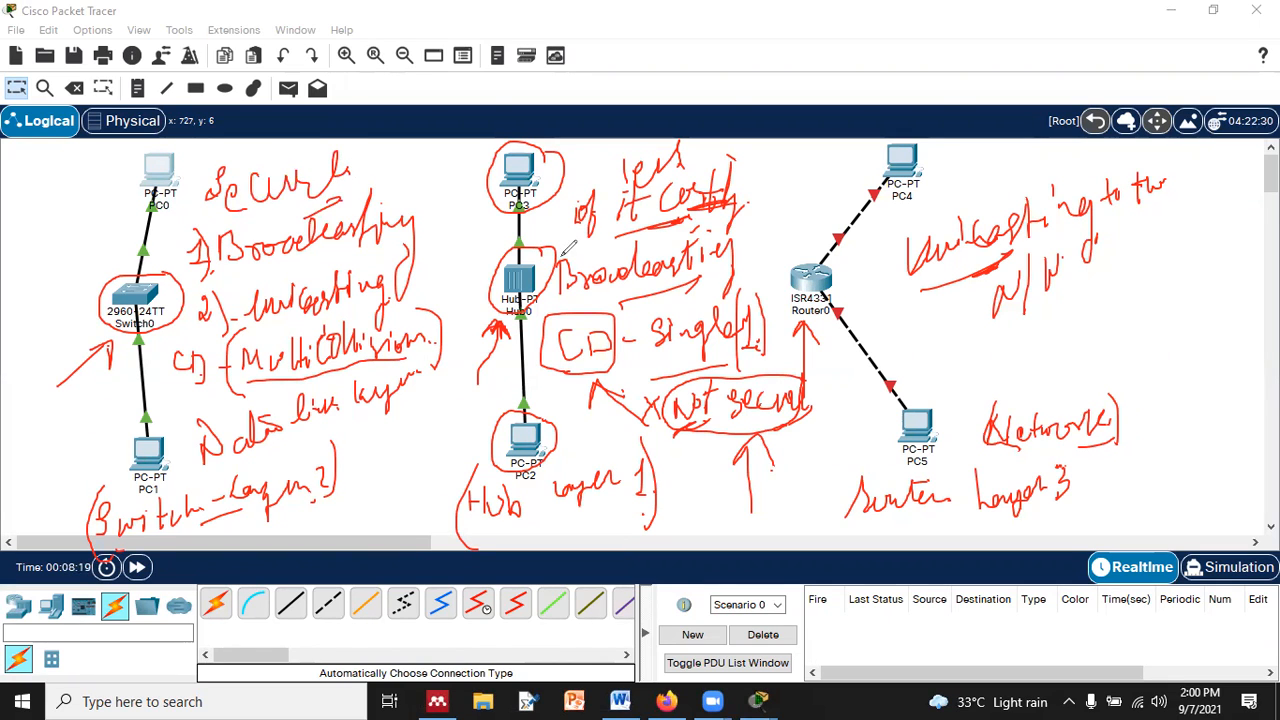
{"action": "mouse_move", "coordinate": [963, 326]}
{"action": "left_mouse_down"}
{"action": "mouse_move", "coordinate": [972, 368]}
{"action": "mouse_move", "coordinate": [1004, 338]}
{"action": "mouse_move", "coordinate": [1062, 340]}
{"action": "mouse_move", "coordinate": [1108, 318]}
{"action": "left_mouse_up"}
{"action": "left_click_drag", "start_coordinate": [1050, 380], "coordinate": [1080, 376]}
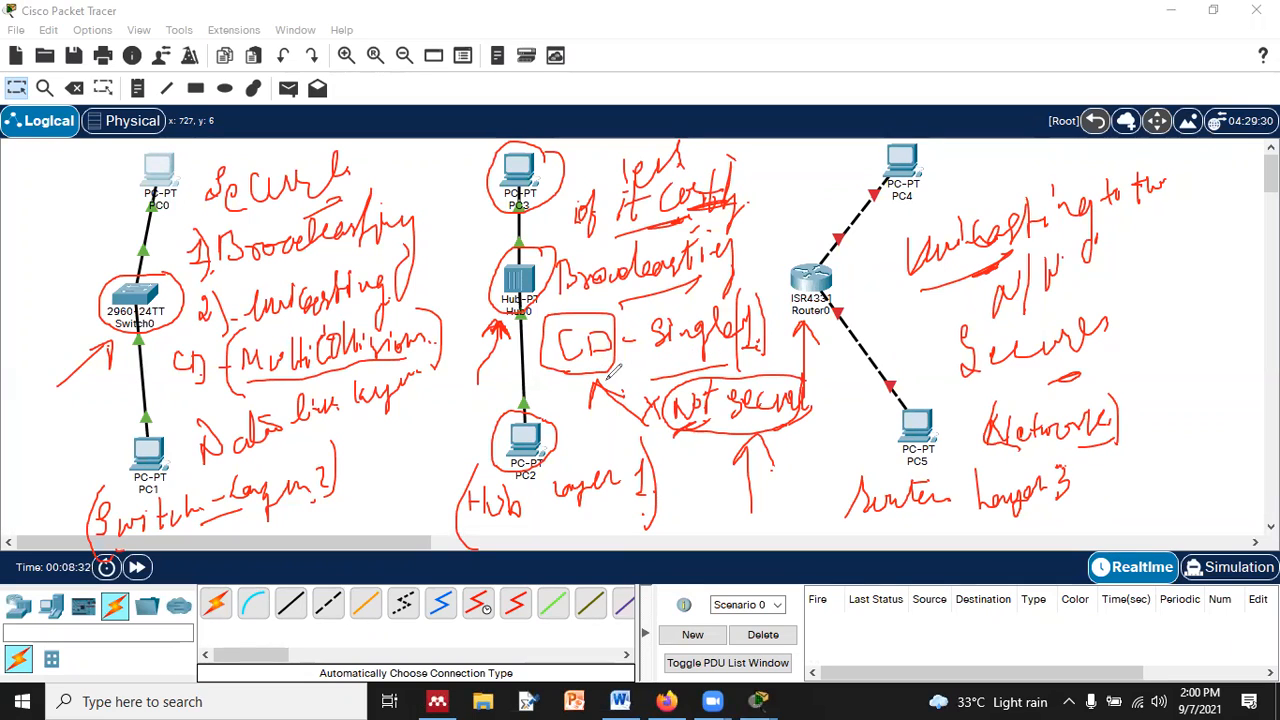
- Handwrite the broadcast domain note "BD - single" beside "Hub layer 1" and circle it
{"action": "mouse_move", "coordinate": [662, 450]}
{"action": "left_mouse_down"}
{"action": "mouse_move", "coordinate": [661, 480]}
{"action": "mouse_move", "coordinate": [668, 466]}
{"action": "mouse_move", "coordinate": [667, 480]}
{"action": "mouse_move", "coordinate": [700, 472]}
{"action": "mouse_move", "coordinate": [693, 462]}
{"action": "left_mouse_up"}
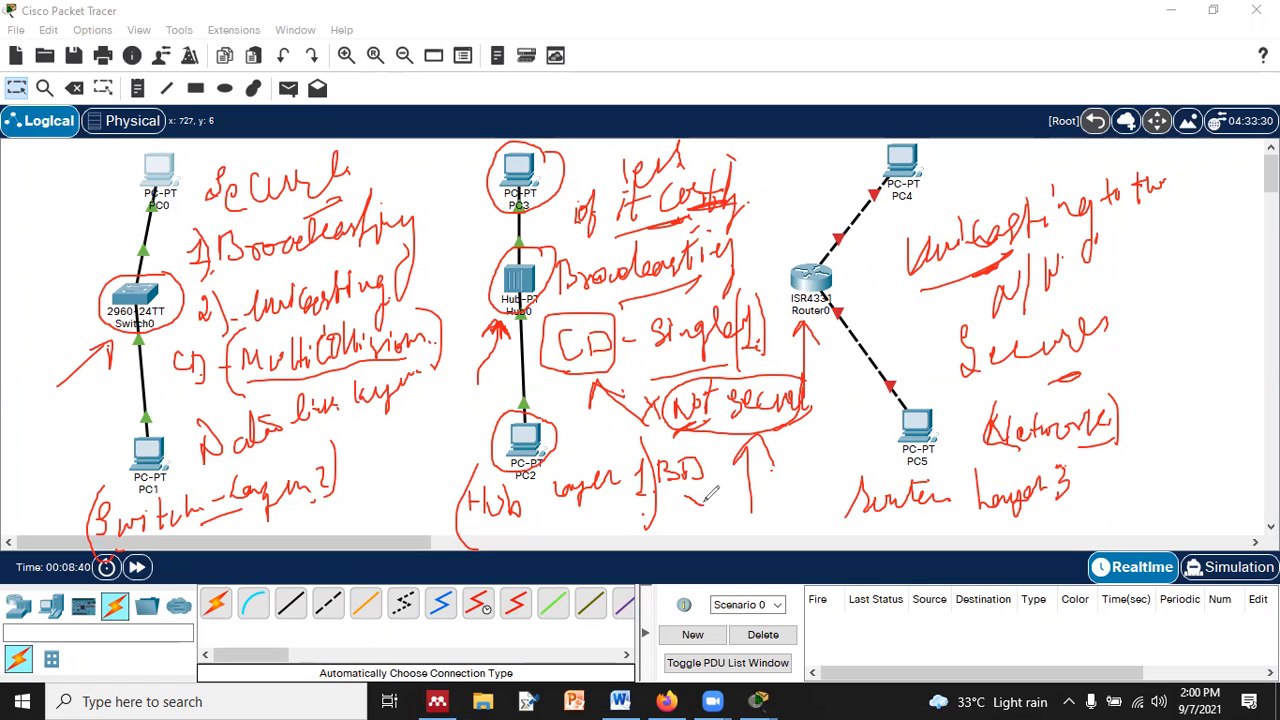
{"action": "mouse_move", "coordinate": [729, 484]}
{"action": "left_mouse_down"}
{"action": "mouse_move", "coordinate": [778, 478]}
{"action": "mouse_move", "coordinate": [790, 500]}
{"action": "mouse_move", "coordinate": [816, 450]}
{"action": "mouse_move", "coordinate": [703, 430]}
{"action": "mouse_move", "coordinate": [765, 502]}
{"action": "mouse_move", "coordinate": [816, 448]}
{"action": "left_mouse_up"}
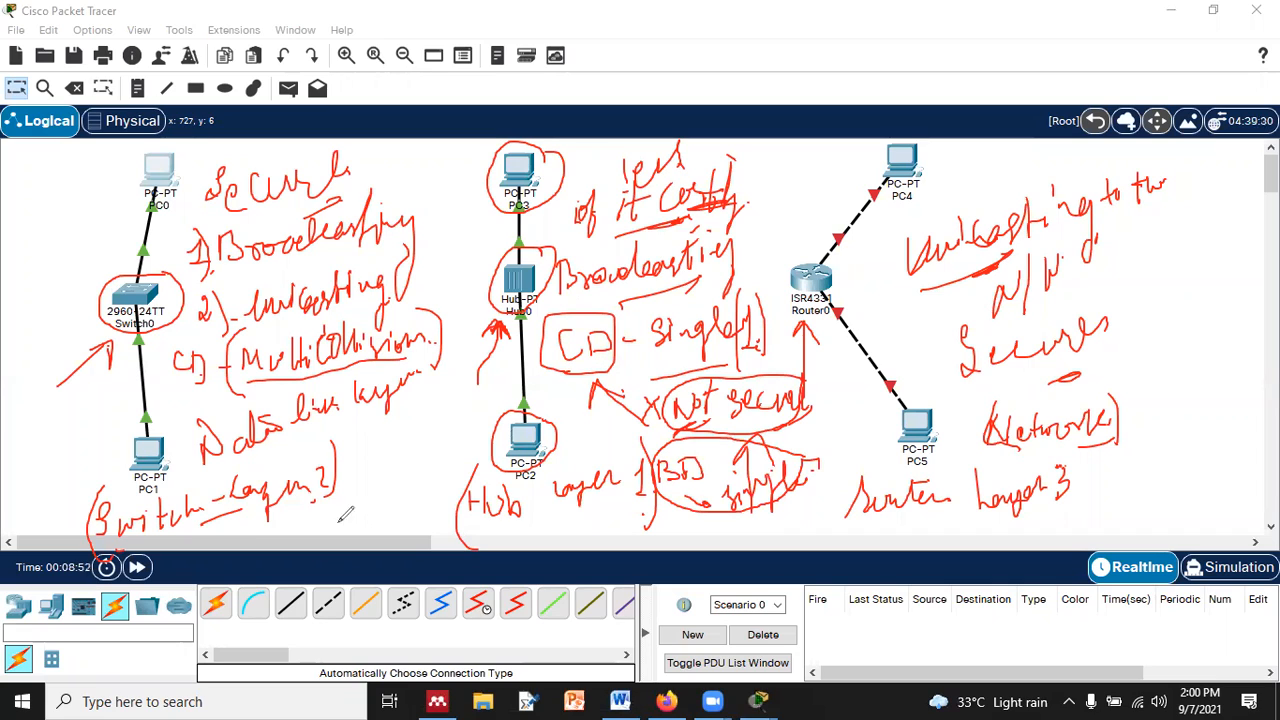
- Handwrite the broadcast domain notes "BD single" beside Switch0 and "Multiple B.D" in a bracketed area for the circled Router0
{"action": "mouse_move", "coordinate": [17, 183]}
{"action": "left_mouse_down"}
{"action": "mouse_move", "coordinate": [66, 202]}
{"action": "mouse_move", "coordinate": [40, 238]}
{"action": "mouse_move", "coordinate": [58, 246]}
{"action": "mouse_move", "coordinate": [26, 284]}
{"action": "mouse_move", "coordinate": [68, 252]}
{"action": "mouse_move", "coordinate": [88, 268]}
{"action": "mouse_move", "coordinate": [96, 226]}
{"action": "mouse_move", "coordinate": [124, 232]}
{"action": "mouse_move", "coordinate": [115, 225]}
{"action": "left_mouse_up"}
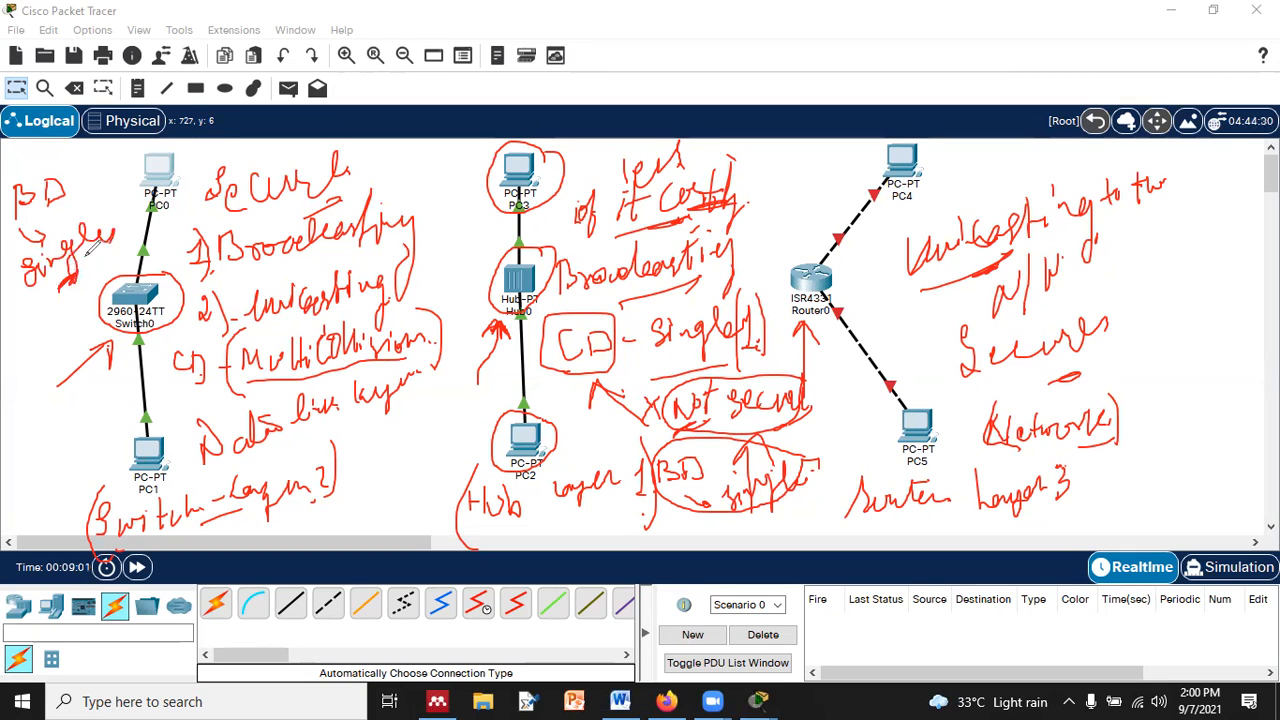
{"action": "mouse_move", "coordinate": [842, 238]}
{"action": "left_mouse_down"}
{"action": "mouse_move", "coordinate": [822, 226]}
{"action": "mouse_move", "coordinate": [812, 330]}
{"action": "mouse_move", "coordinate": [836, 232]}
{"action": "left_mouse_up"}
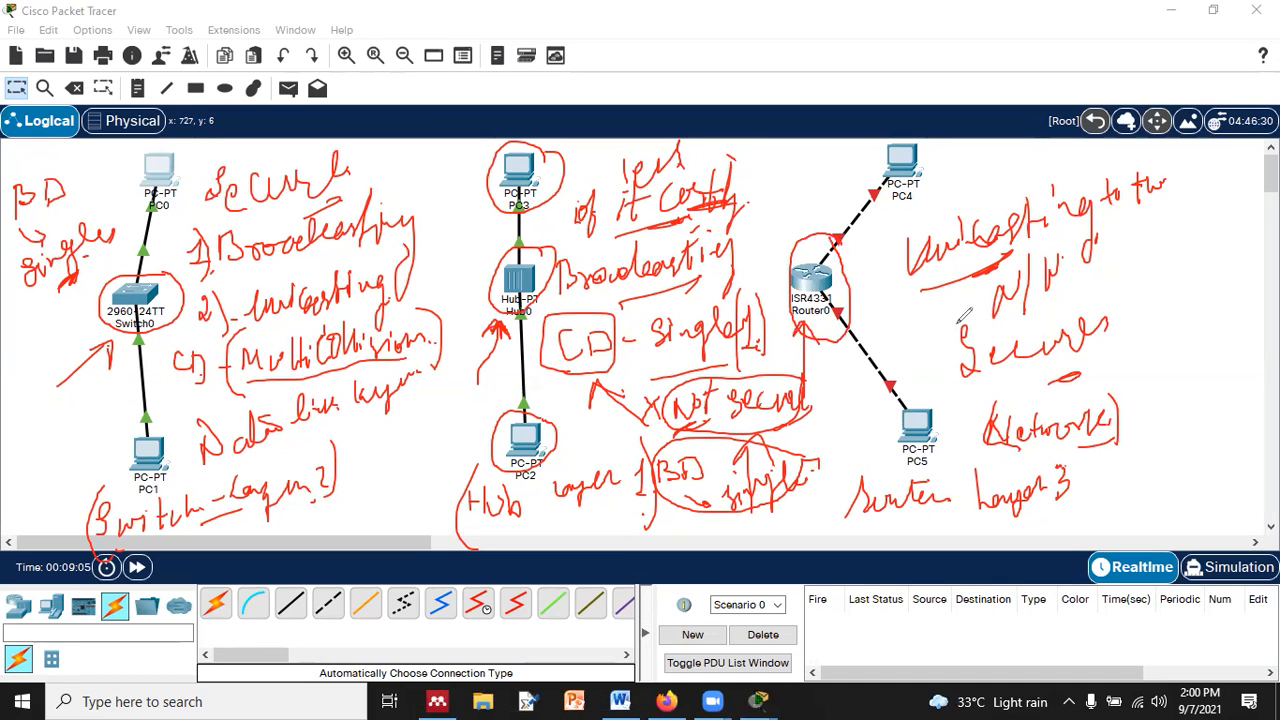
{"action": "left_click_drag", "start_coordinate": [1126, 230], "coordinate": [1135, 528]}
{"action": "left_click_drag", "start_coordinate": [1124, 236], "coordinate": [1222, 172]}
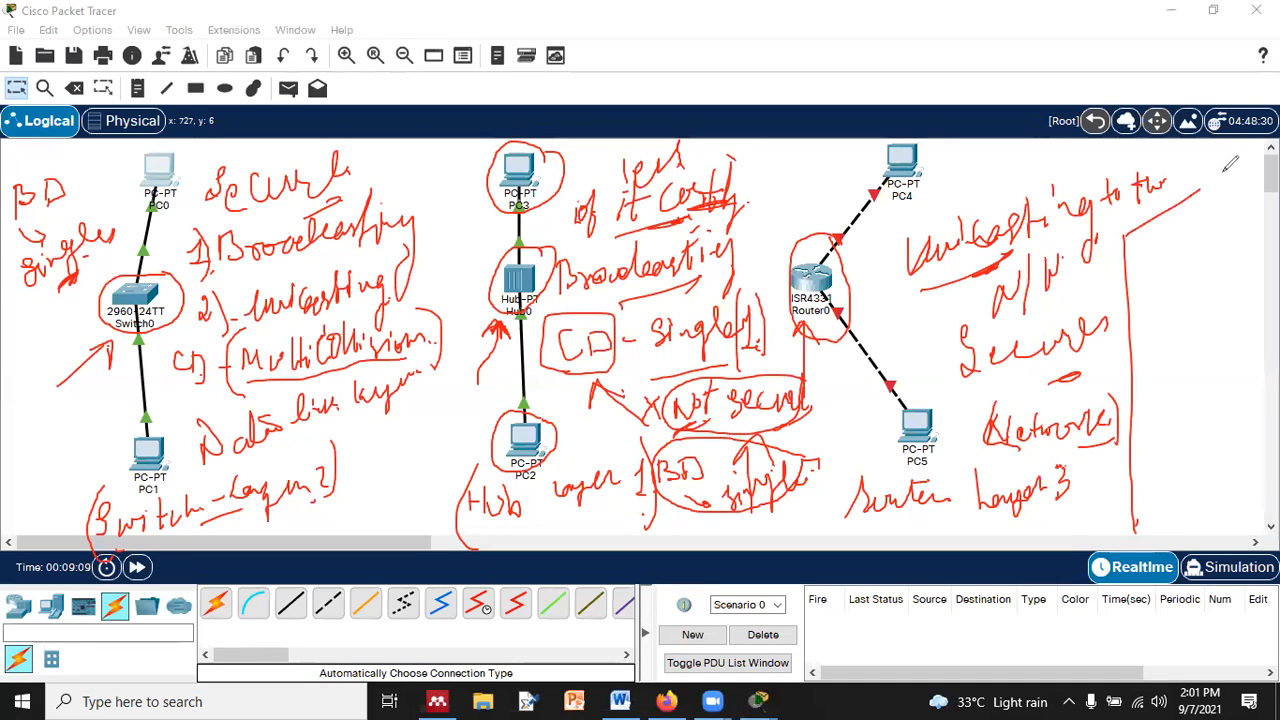
{"action": "mouse_move", "coordinate": [1135, 262]}
{"action": "left_mouse_down"}
{"action": "mouse_move", "coordinate": [1142, 246]}
{"action": "mouse_move", "coordinate": [1176, 240]}
{"action": "mouse_move", "coordinate": [1192, 205]}
{"action": "mouse_move", "coordinate": [1234, 232]}
{"action": "mouse_move", "coordinate": [1246, 196]}
{"action": "mouse_move", "coordinate": [1252, 220]}
{"action": "left_mouse_up"}
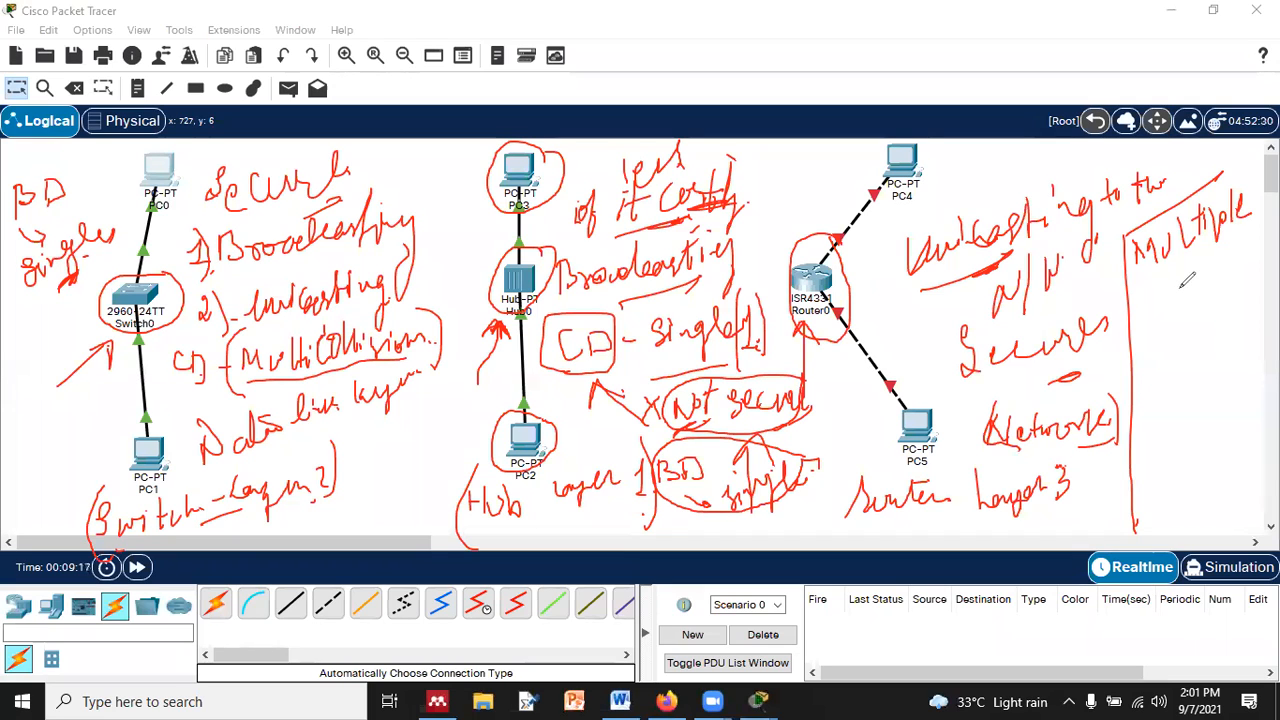
{"action": "mouse_move", "coordinate": [1145, 289]}
{"action": "left_mouse_down"}
{"action": "mouse_move", "coordinate": [1146, 326]}
{"action": "mouse_move", "coordinate": [1155, 307]}
{"action": "mouse_move", "coordinate": [1153, 325]}
{"action": "mouse_move", "coordinate": [1218, 311]}
{"action": "left_mouse_up"}
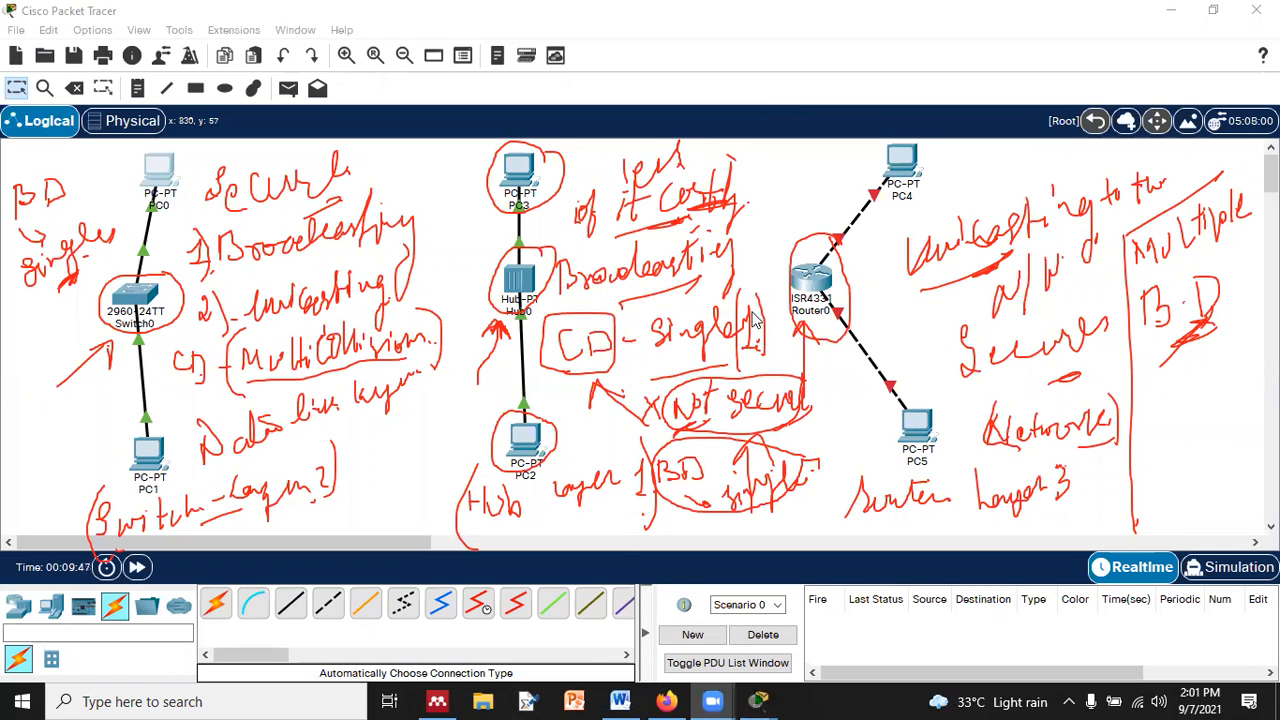
- Switch to Paint and paste a screenshot of the annotated topology
{"action": "left_click", "coordinate": [130, 701]}
{"action": "type", "text": "pinat"}
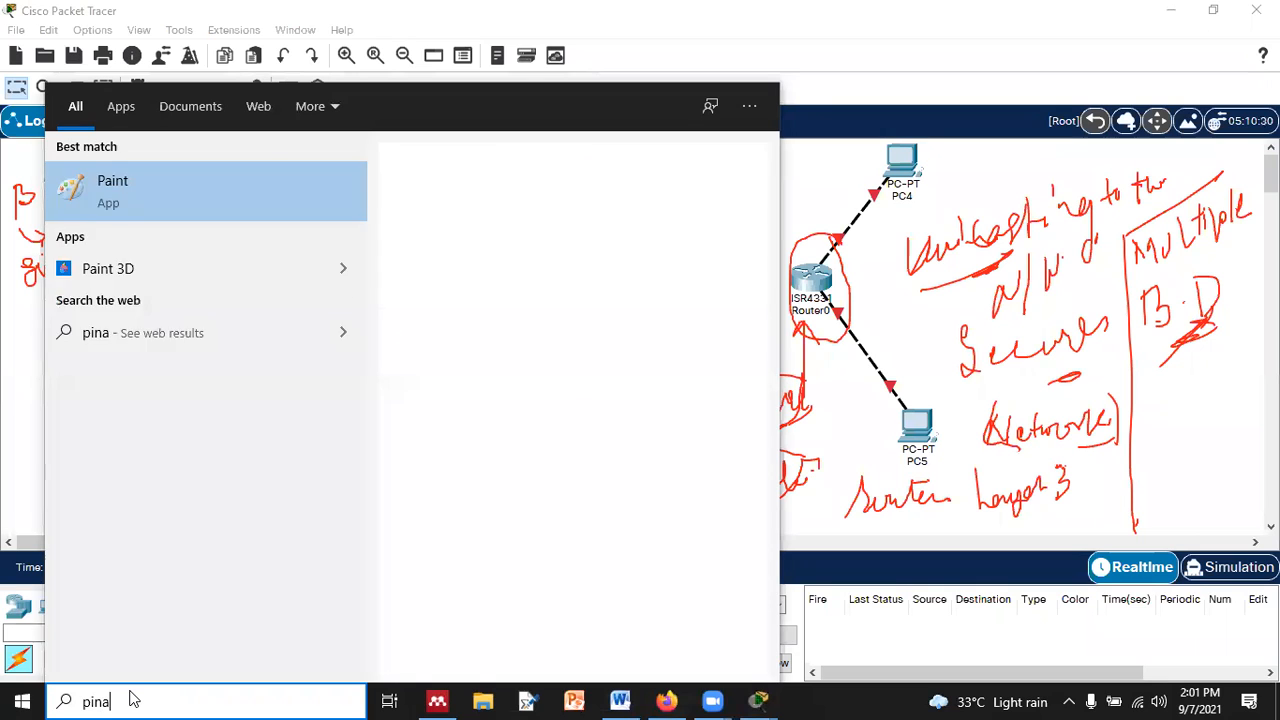
{"action": "left_click", "coordinate": [155, 214]}
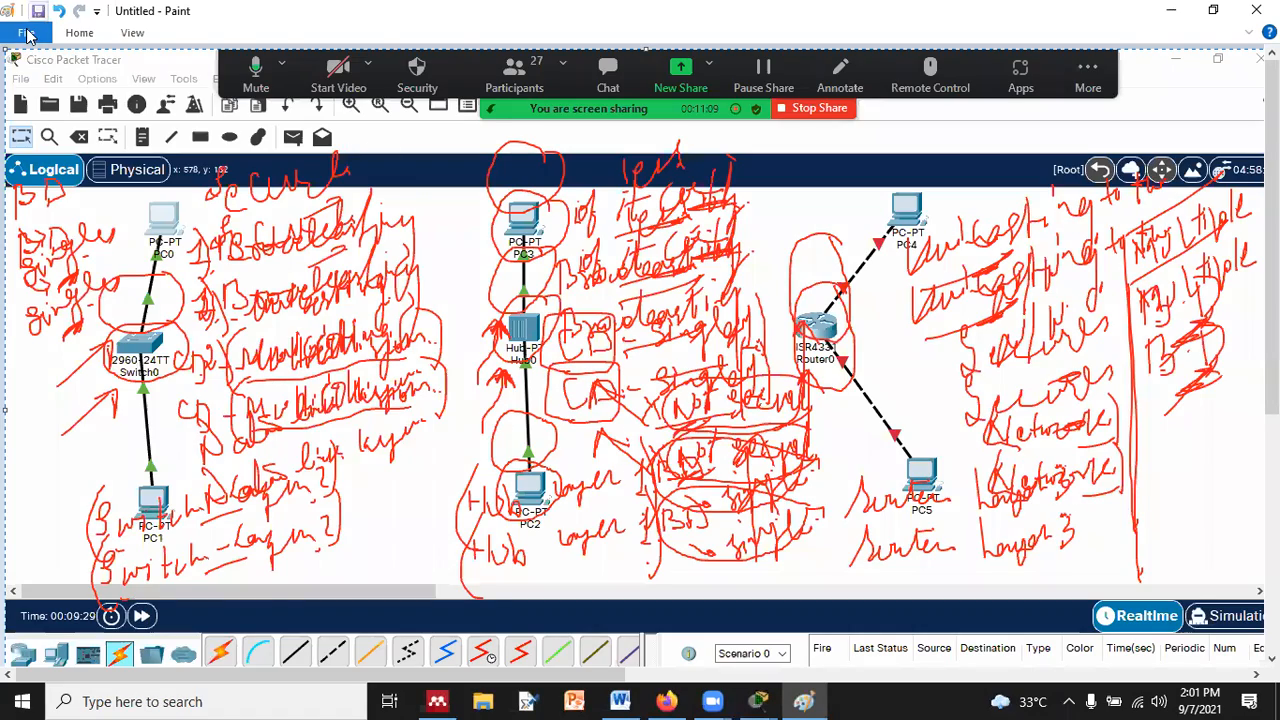
- Save the pasted screenshot to the Desktop as a PNG image named "devices"
{"action": "left_click", "coordinate": [27, 35]}
{"action": "left_click", "coordinate": [60, 190]}
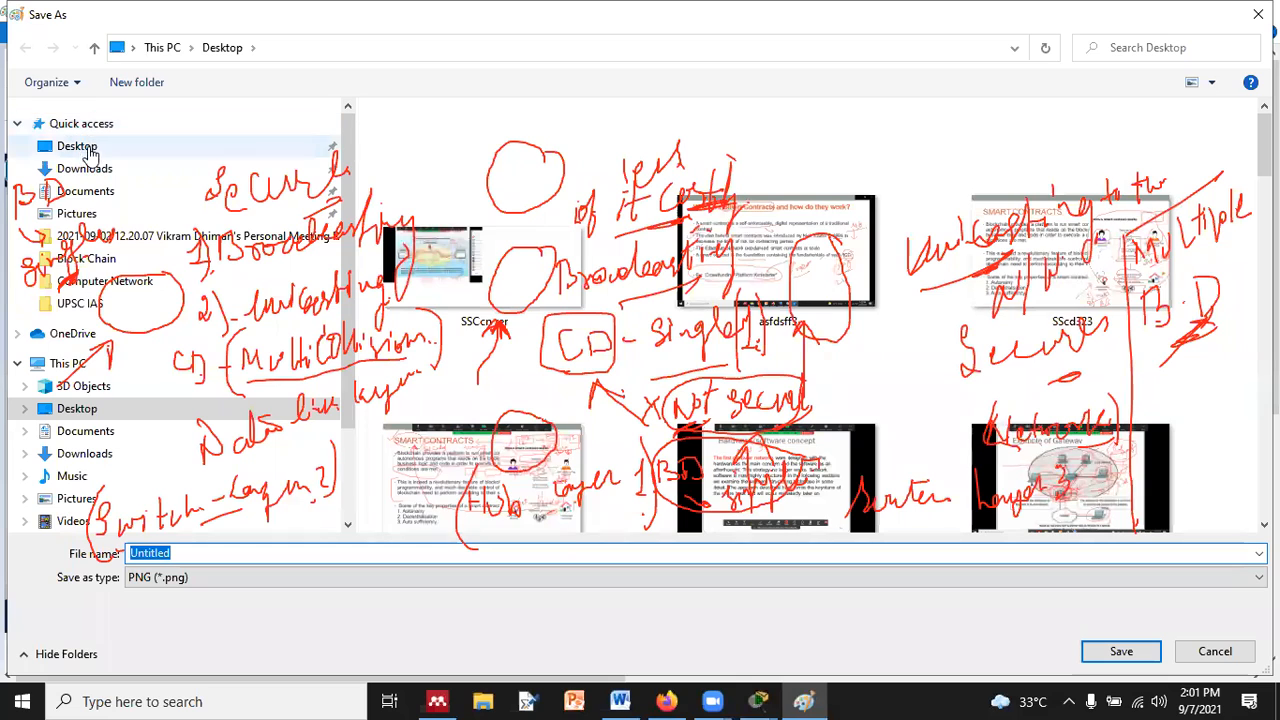
{"action": "left_click", "coordinate": [90, 155]}
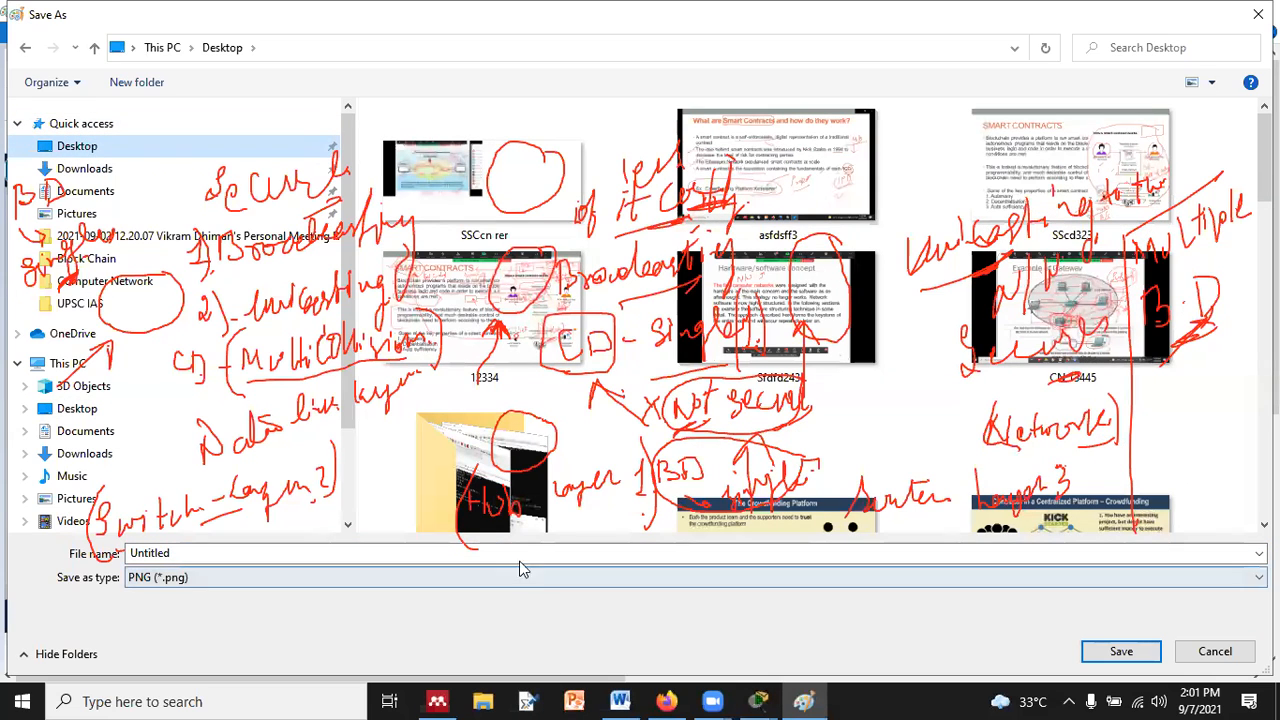
{"action": "left_click", "coordinate": [520, 559]}
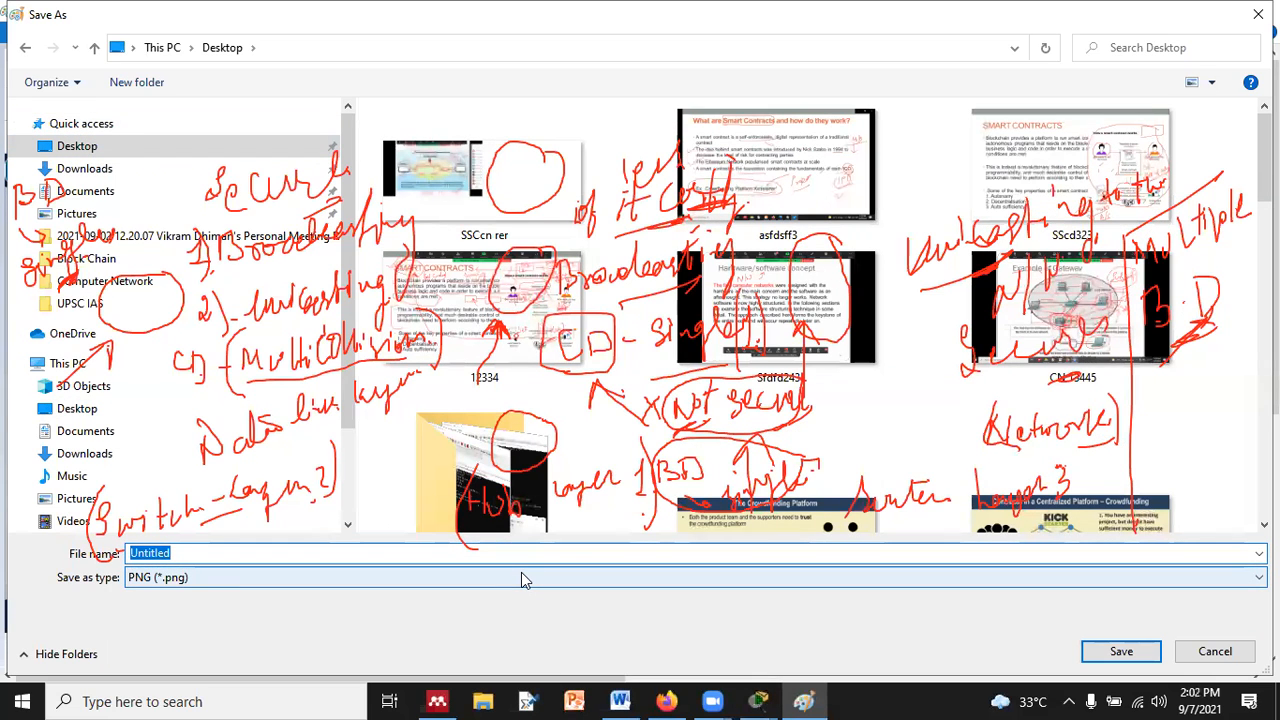
{"action": "type", "text": "n"}
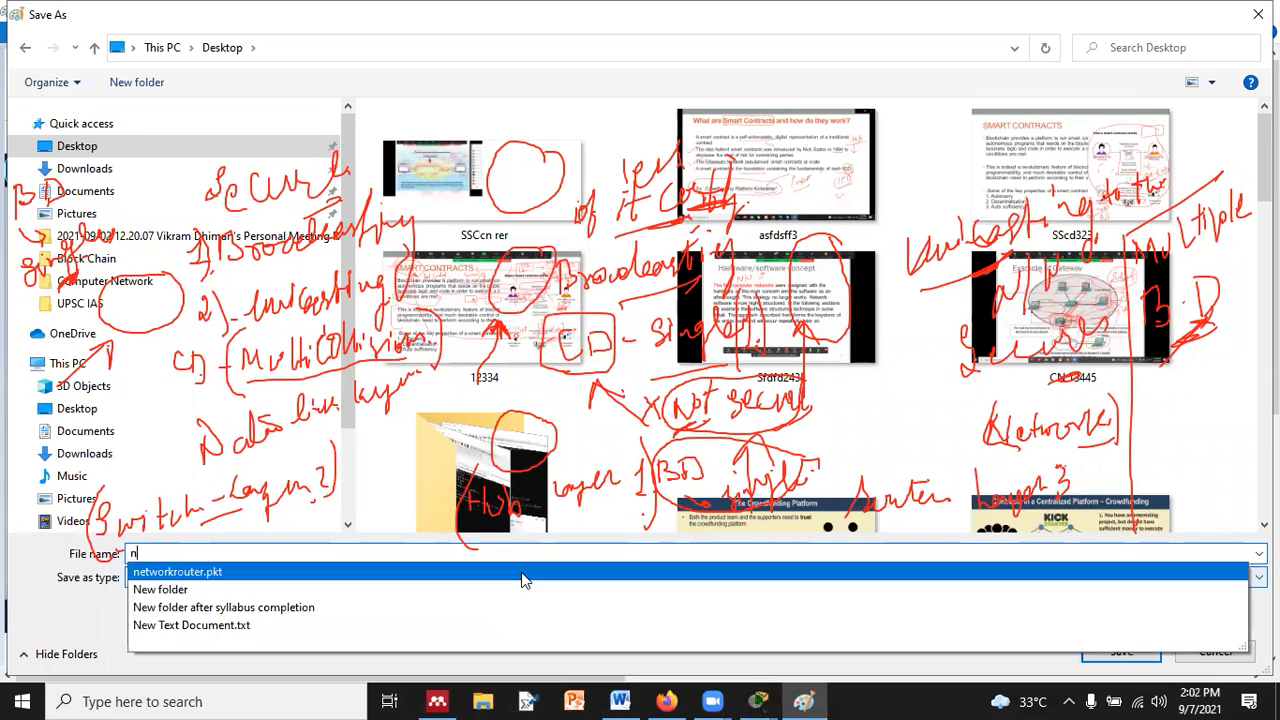
{"action": "key", "text": "BackSpace"}
{"action": "type", "text": "devi"}
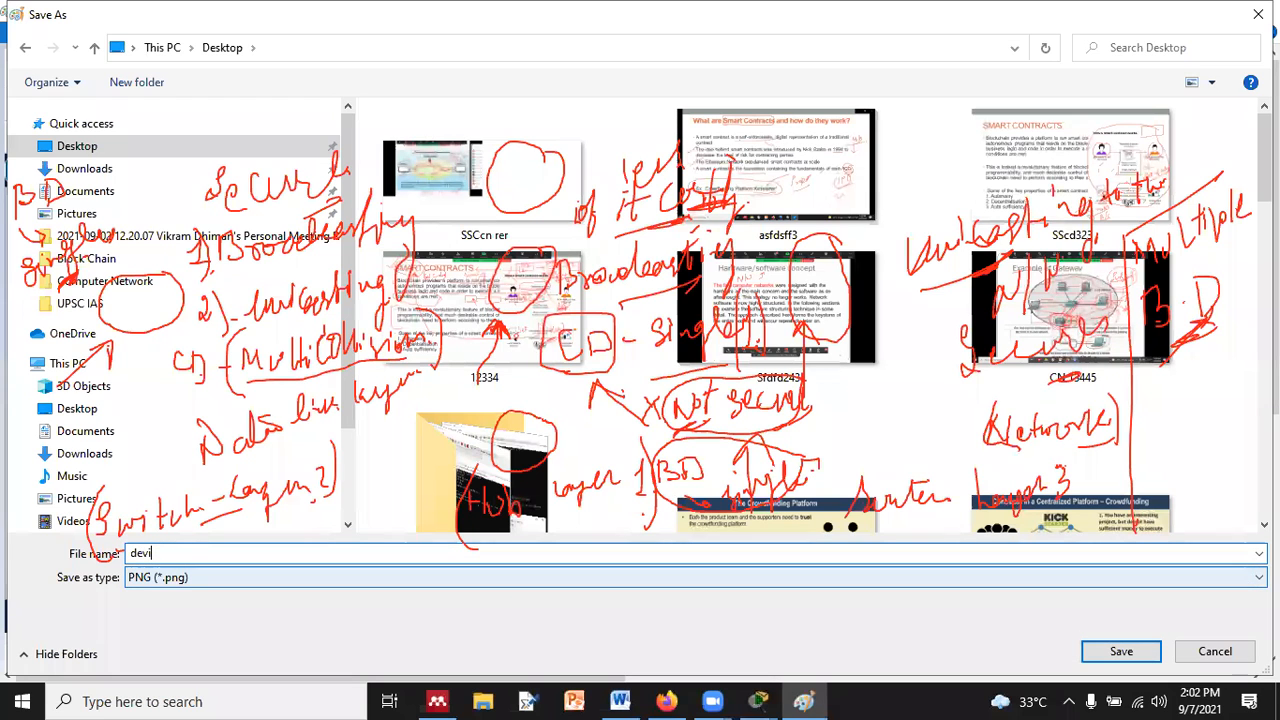
{"action": "type", "text": "ces"}
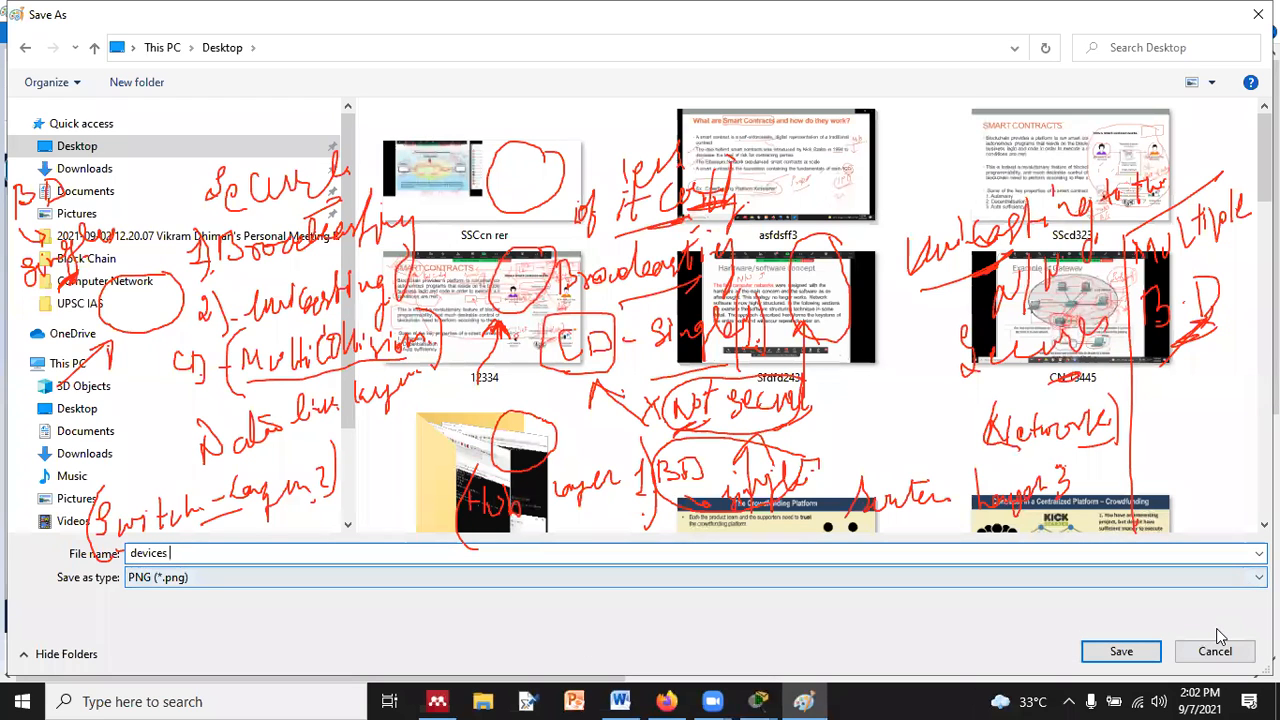
{"action": "left_click", "coordinate": [1154, 656]}
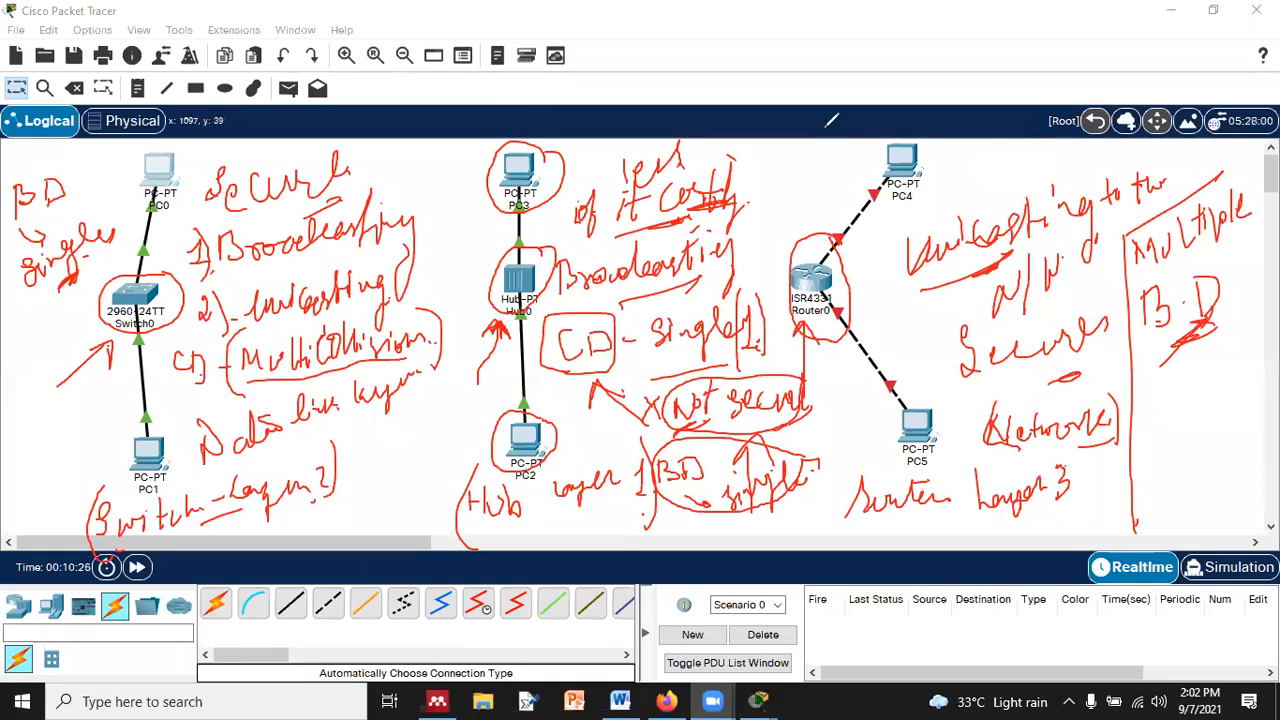
- Return to Packet Tracer, clear all handwritten annotations from the topology and open PC0
{"action": "left_click", "coordinate": [826, 127]}
{"action": "left_click", "coordinate": [264, 148]}
{"action": "left_click", "coordinate": [168, 175]}
{"action": "left_click", "coordinate": [149, 171]}
{"action": "left_click", "coordinate": [201, 176]}
{"action": "left_click", "coordinate": [166, 173]}
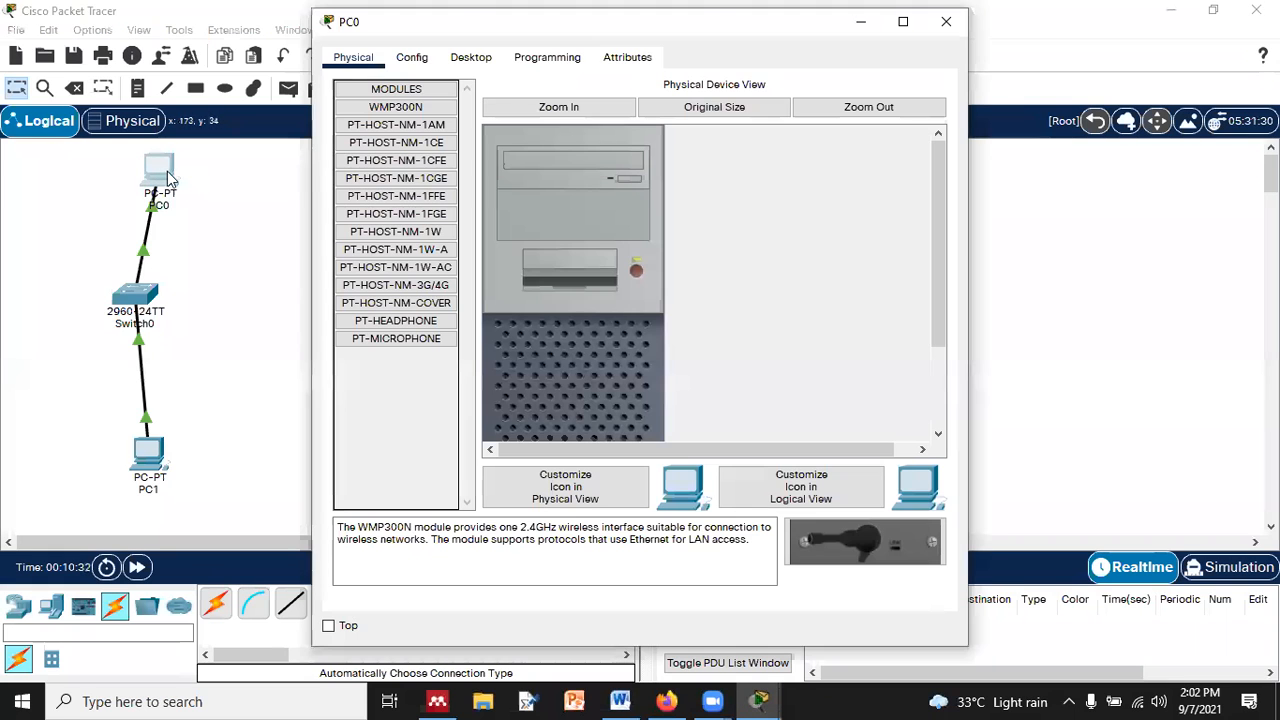
- Set PC0's static IPv4 address to 10.0.0.1 and fill in the default subnet mask 255.0.0.0
{"action": "left_click", "coordinate": [560, 83]}
{"action": "left_click", "coordinate": [471, 57]}
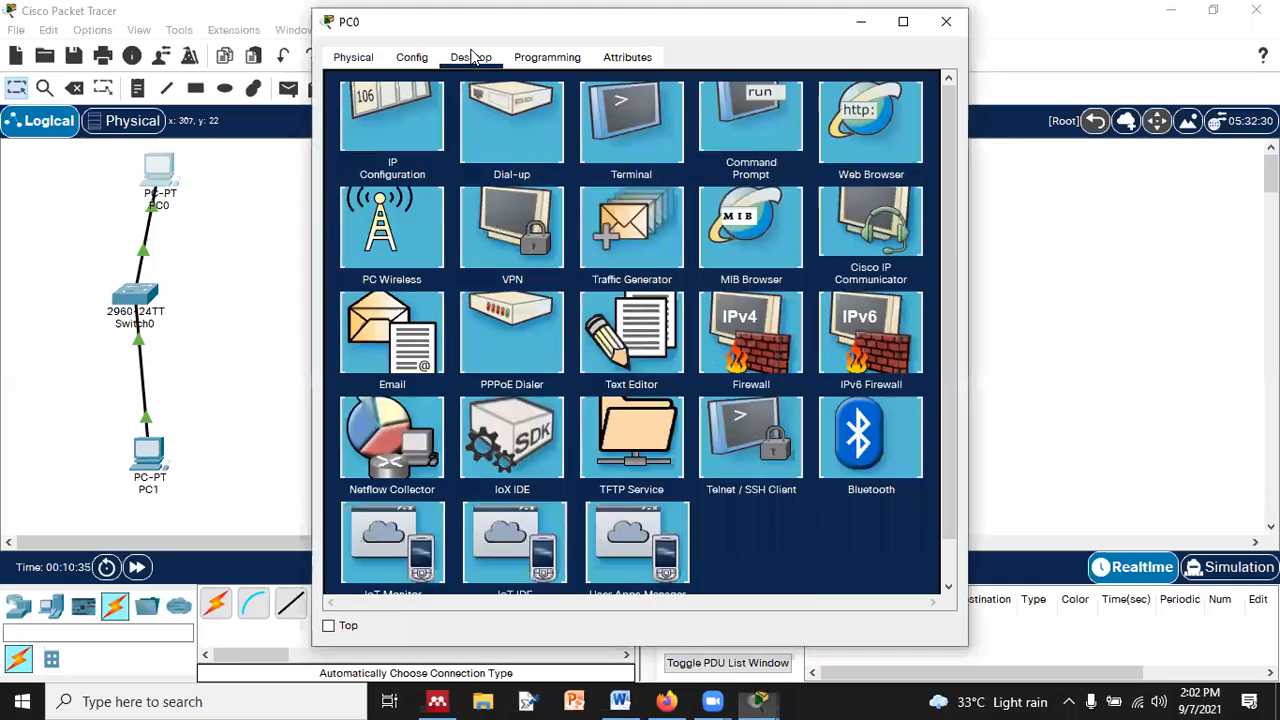
{"action": "left_click", "coordinate": [399, 163]}
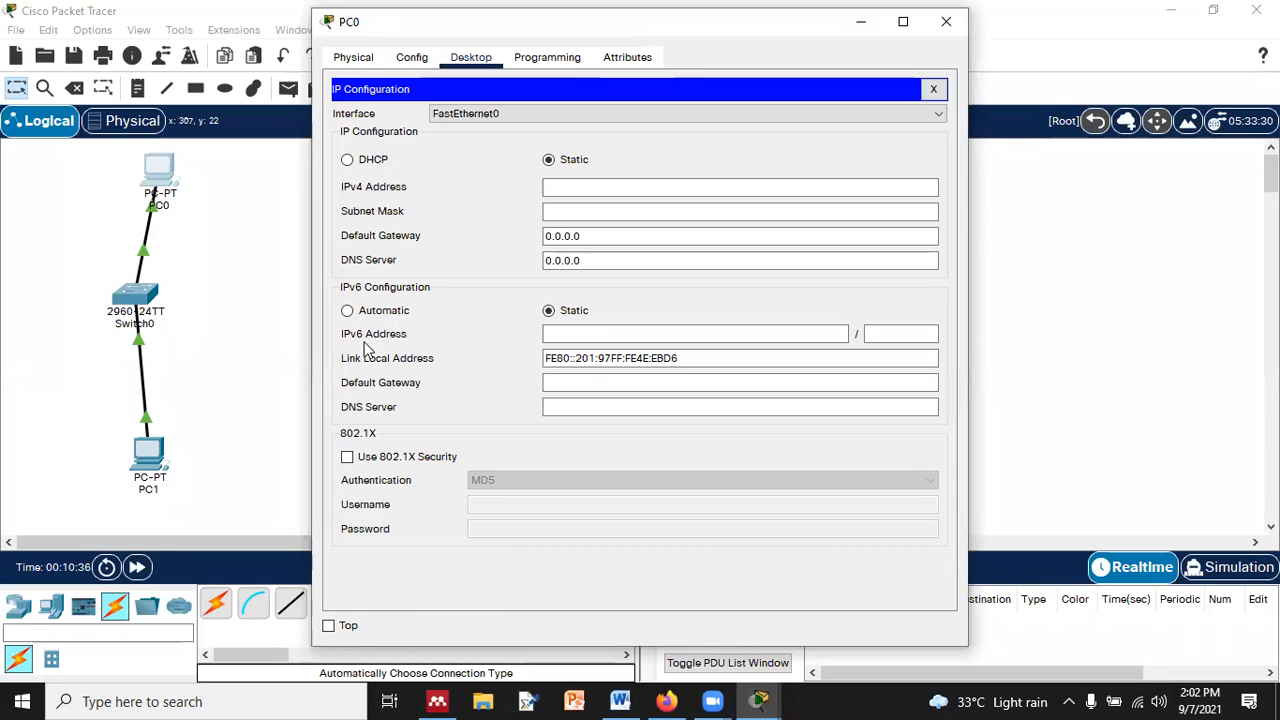
{"action": "left_click", "coordinate": [598, 335]}
{"action": "left_click", "coordinate": [558, 186]}
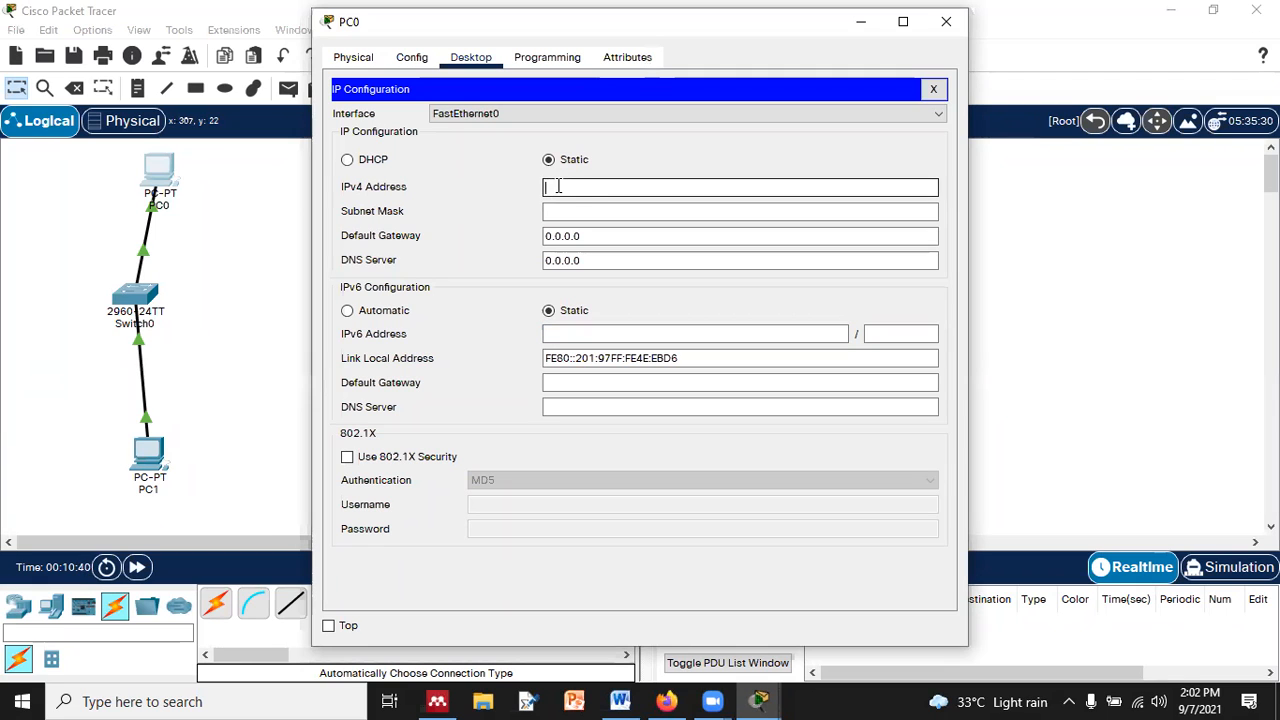
{"action": "type", "text": "10.0.0.1"}
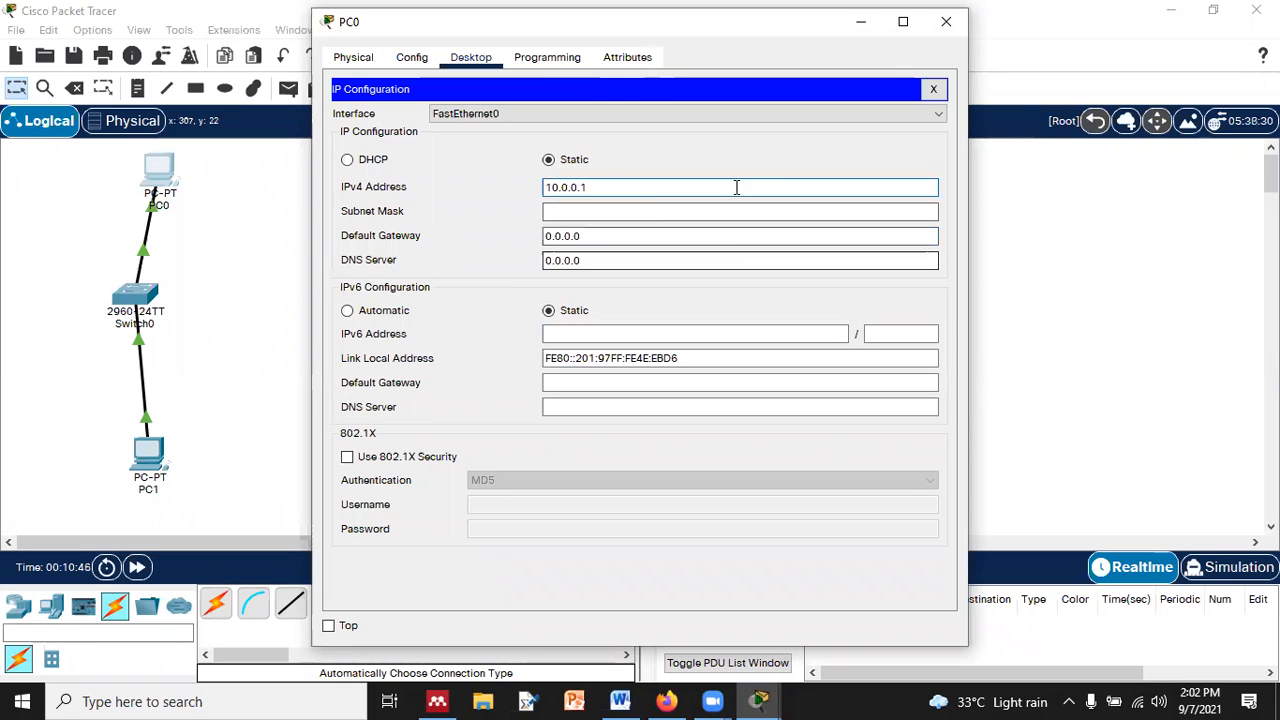
{"action": "left_click", "coordinate": [657, 210]}
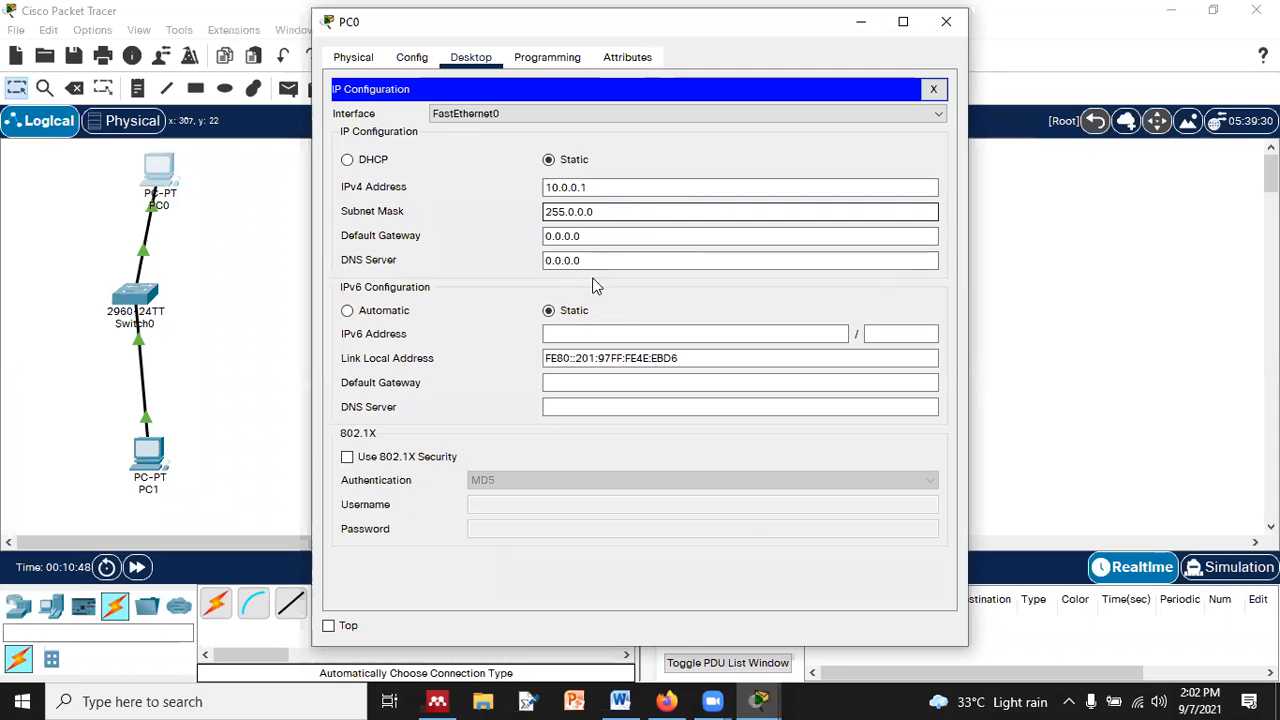
- Circle PC0's subnet mask, label it "N/W Add" with an arrow, and handwrite the octet sizes "8.8.8.8" below it
{"action": "mouse_move", "coordinate": [618, 198]}
{"action": "left_mouse_down"}
{"action": "mouse_move", "coordinate": [572, 191]}
{"action": "mouse_move", "coordinate": [530, 206]}
{"action": "mouse_move", "coordinate": [575, 219]}
{"action": "mouse_move", "coordinate": [697, 200]}
{"action": "mouse_move", "coordinate": [711, 228]}
{"action": "mouse_move", "coordinate": [737, 203]}
{"action": "mouse_move", "coordinate": [770, 203]}
{"action": "mouse_move", "coordinate": [806, 180]}
{"action": "mouse_move", "coordinate": [812, 208]}
{"action": "left_mouse_up"}
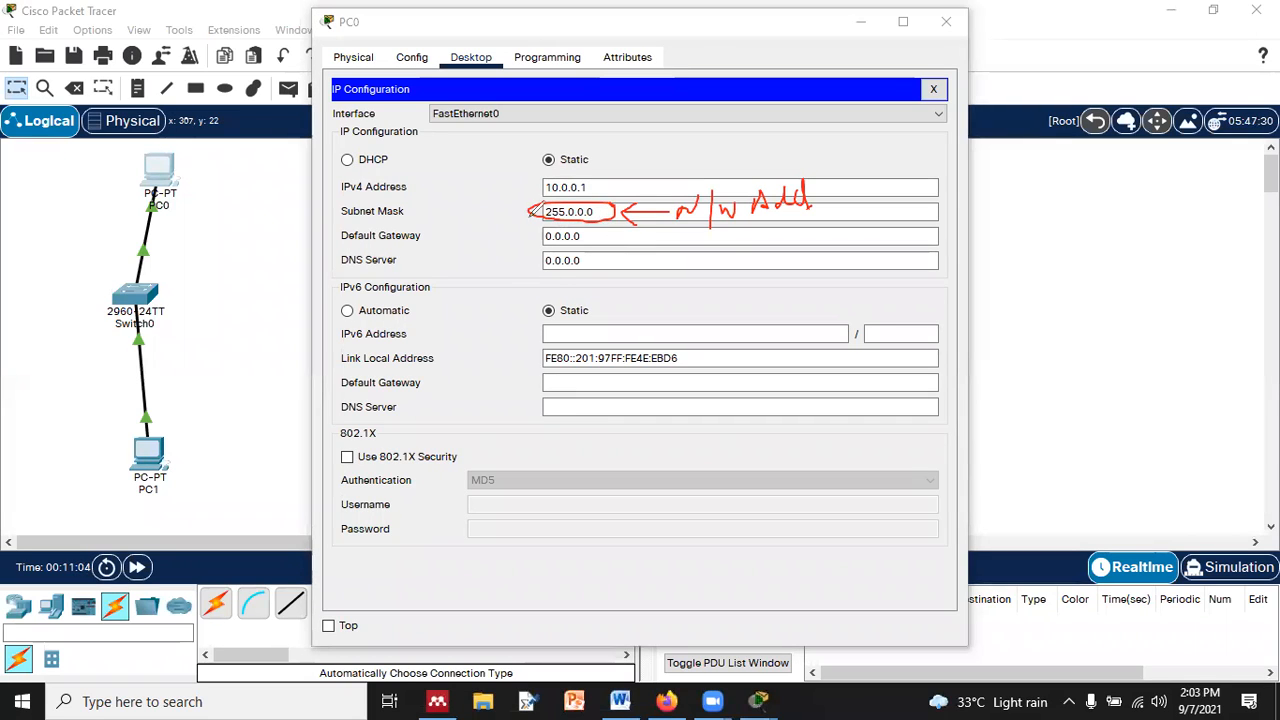
{"action": "left_click_drag", "start_coordinate": [518, 216], "coordinate": [536, 232]}
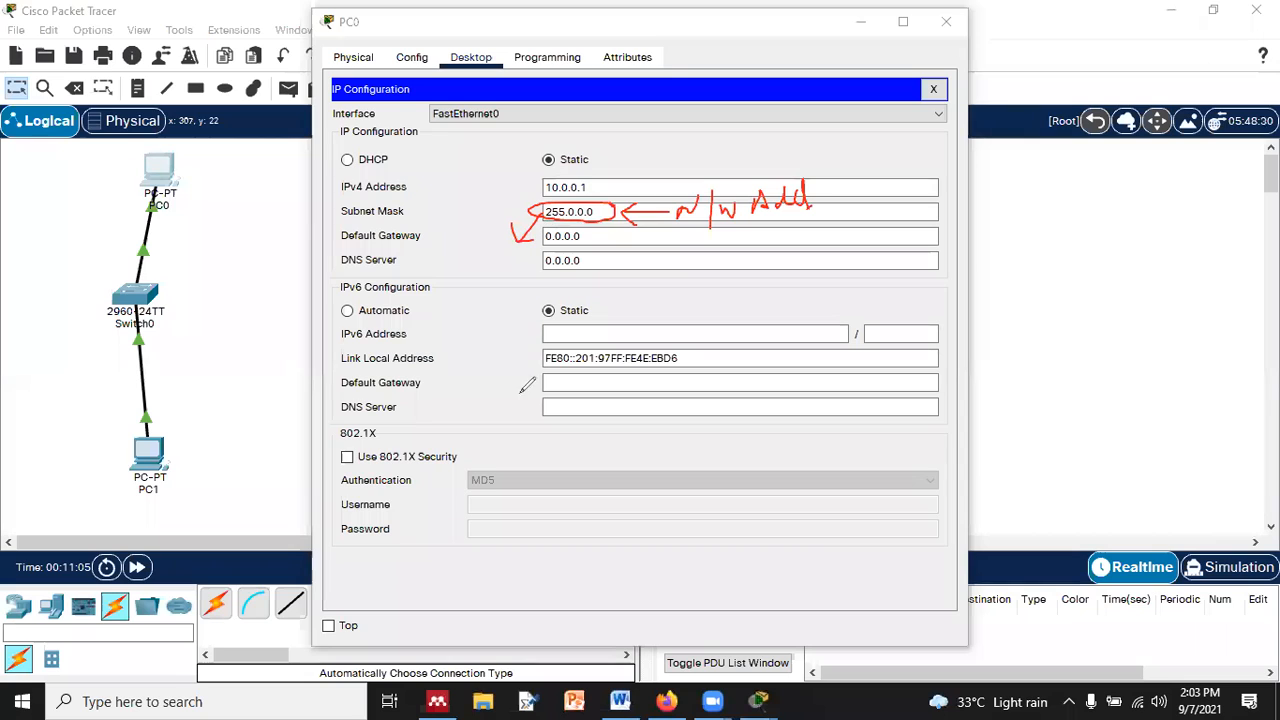
{"action": "mouse_move", "coordinate": [464, 281]}
{"action": "left_mouse_down"}
{"action": "mouse_move", "coordinate": [466, 268]}
{"action": "mouse_move", "coordinate": [502, 286]}
{"action": "mouse_move", "coordinate": [589, 268]}
{"action": "left_mouse_up"}
{"action": "mouse_move", "coordinate": [458, 343]}
{"action": "left_mouse_down"}
{"action": "mouse_move", "coordinate": [446, 379]}
{"action": "mouse_move", "coordinate": [458, 330]}
{"action": "left_mouse_up"}
- Handwrite the mask "255.0.0.0" under the octet sizes, then underline and circle its three zeros
{"action": "mouse_move", "coordinate": [434, 409]}
{"action": "left_mouse_down"}
{"action": "mouse_move", "coordinate": [446, 442]}
{"action": "mouse_move", "coordinate": [484, 436]}
{"action": "mouse_move", "coordinate": [530, 386]}
{"action": "mouse_move", "coordinate": [650, 350]}
{"action": "left_mouse_up"}
{"action": "left_click", "coordinate": [563, 387]}
{"action": "left_click", "coordinate": [620, 366]}
{"action": "left_click_drag", "start_coordinate": [537, 434], "coordinate": [569, 420]}
{"action": "mouse_move", "coordinate": [606, 410]}
{"action": "left_mouse_down"}
{"action": "mouse_move", "coordinate": [679, 374]}
{"action": "mouse_move", "coordinate": [563, 334]}
{"action": "mouse_move", "coordinate": [528, 417]}
{"action": "mouse_move", "coordinate": [672, 405]}
{"action": "mouse_move", "coordinate": [680, 330]}
{"action": "left_mouse_up"}
- Draw an arrow from the circled zeros to the label "Host Add", underline it, and handwrite "Class A" below
{"action": "mouse_move", "coordinate": [648, 414]}
{"action": "left_mouse_down"}
{"action": "mouse_move", "coordinate": [740, 396]}
{"action": "mouse_move", "coordinate": [760, 368]}
{"action": "mouse_move", "coordinate": [747, 428]}
{"action": "left_mouse_up"}
{"action": "left_click_drag", "start_coordinate": [730, 372], "coordinate": [768, 396]}
{"action": "mouse_move", "coordinate": [792, 384]}
{"action": "left_mouse_down"}
{"action": "mouse_move", "coordinate": [780, 398]}
{"action": "mouse_move", "coordinate": [790, 424]}
{"action": "mouse_move", "coordinate": [826, 392]}
{"action": "mouse_move", "coordinate": [862, 388]}
{"action": "mouse_move", "coordinate": [898, 340]}
{"action": "mouse_move", "coordinate": [893, 402]}
{"action": "left_mouse_up"}
{"action": "mouse_move", "coordinate": [561, 483]}
{"action": "left_mouse_down"}
{"action": "mouse_move", "coordinate": [616, 478]}
{"action": "mouse_move", "coordinate": [662, 440]}
{"action": "mouse_move", "coordinate": [700, 470]}
{"action": "mouse_move", "coordinate": [727, 455]}
{"action": "left_mouse_up"}
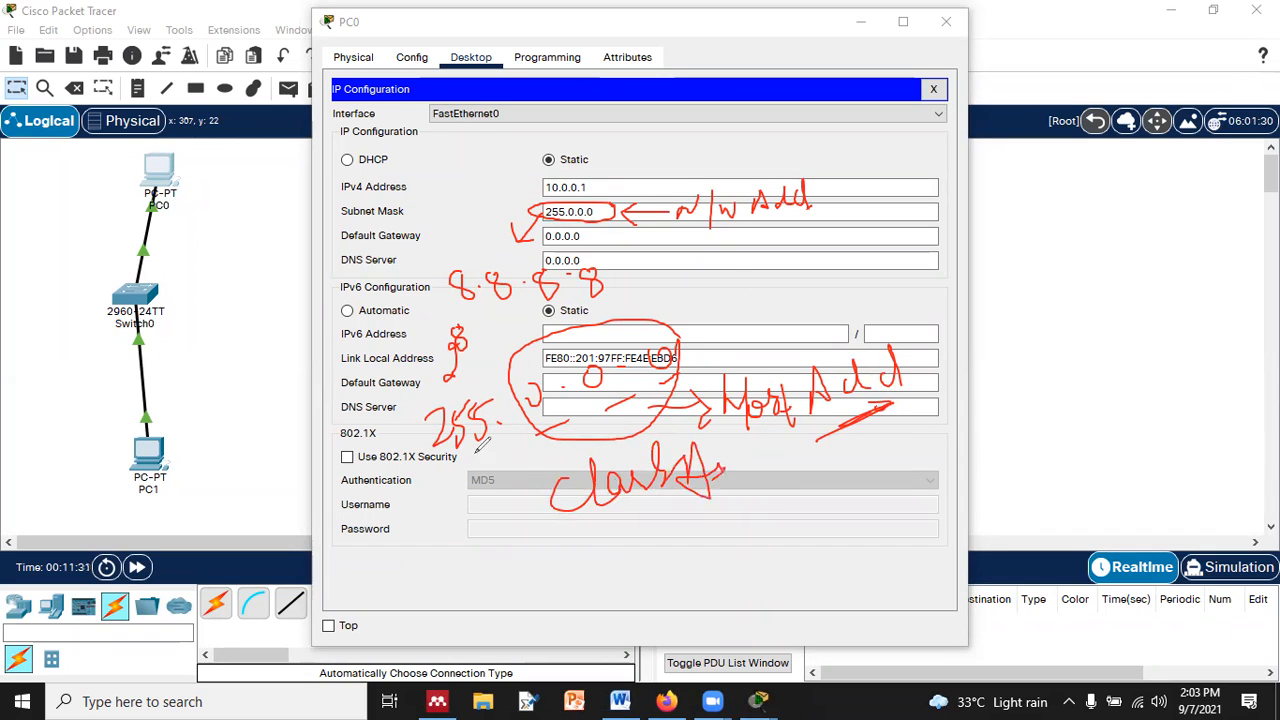
- Circle the handwritten 255, write its eight binary ones above it with a bracket, and circle the "N/W Add" label
{"action": "mouse_move", "coordinate": [490, 402]}
{"action": "left_mouse_down"}
{"action": "mouse_move", "coordinate": [412, 400]}
{"action": "mouse_move", "coordinate": [503, 400]}
{"action": "mouse_move", "coordinate": [457, 356]}
{"action": "left_mouse_up"}
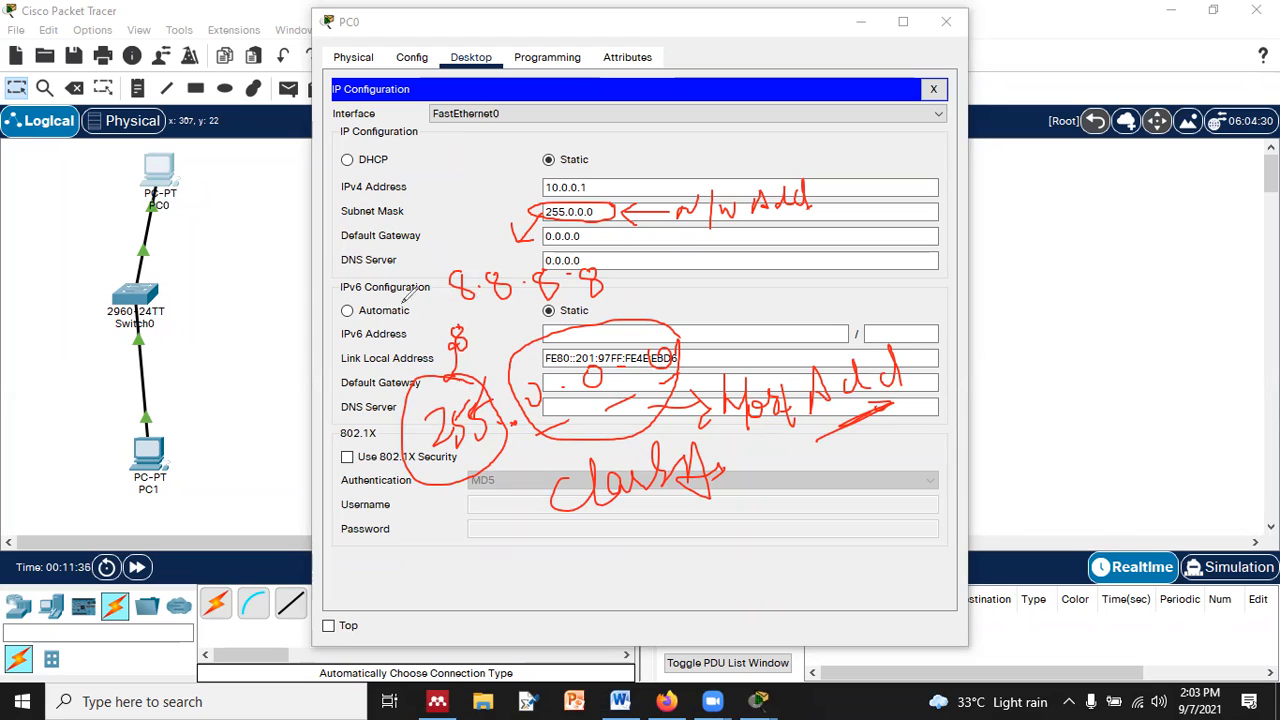
{"action": "left_click_drag", "start_coordinate": [373, 320], "coordinate": [452, 313]}
{"action": "left_click_drag", "start_coordinate": [351, 296], "coordinate": [419, 299]}
{"action": "left_click_drag", "start_coordinate": [330, 283], "coordinate": [360, 344]}
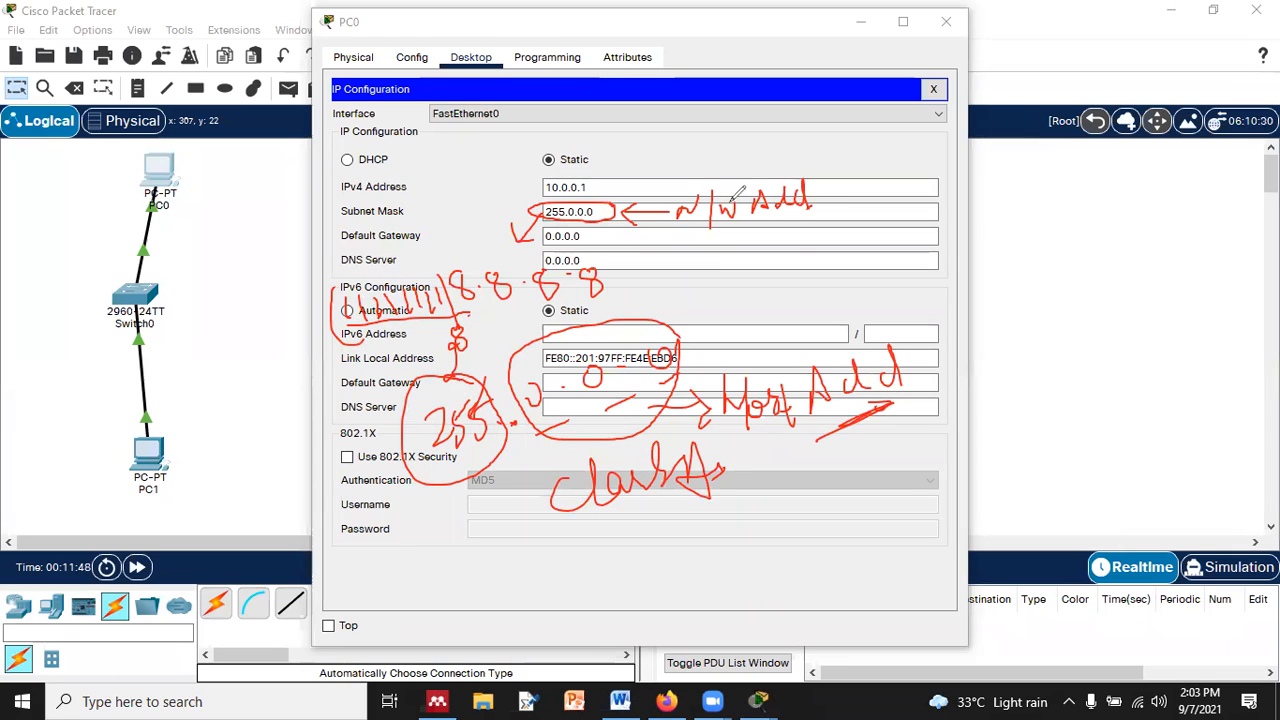
{"action": "left_click_drag", "start_coordinate": [686, 240], "coordinate": [784, 230]}
{"action": "left_click_drag", "start_coordinate": [816, 165], "coordinate": [704, 168]}
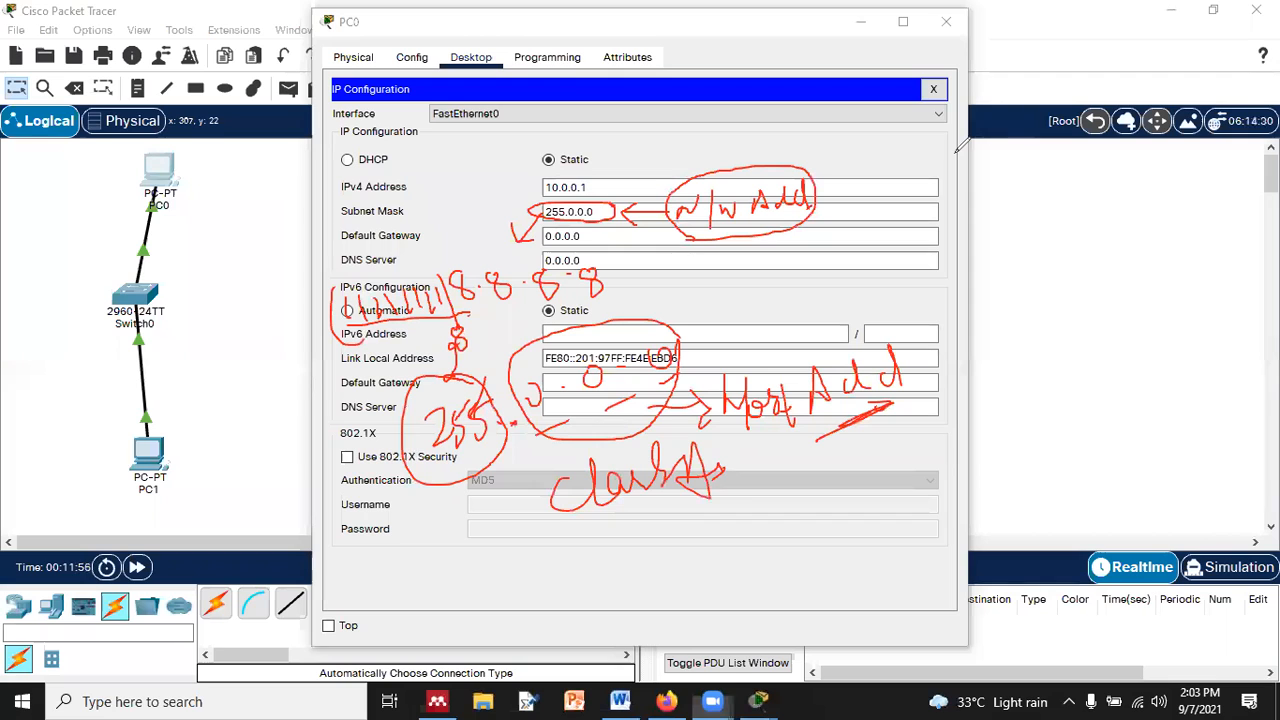
- Change PC0's subnet mask to 255.255.0.0
{"action": "left_click", "coordinate": [934, 92]}
{"action": "left_click", "coordinate": [405, 120]}
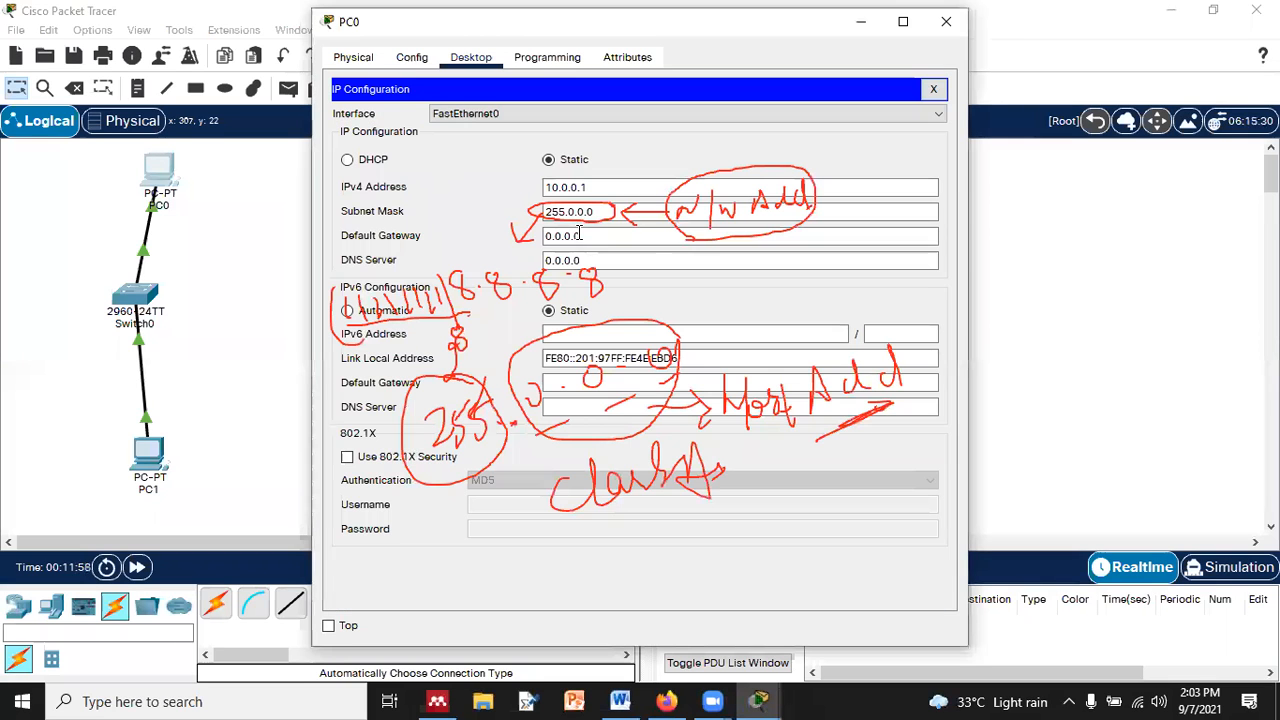
{"action": "left_click", "coordinate": [577, 211]}
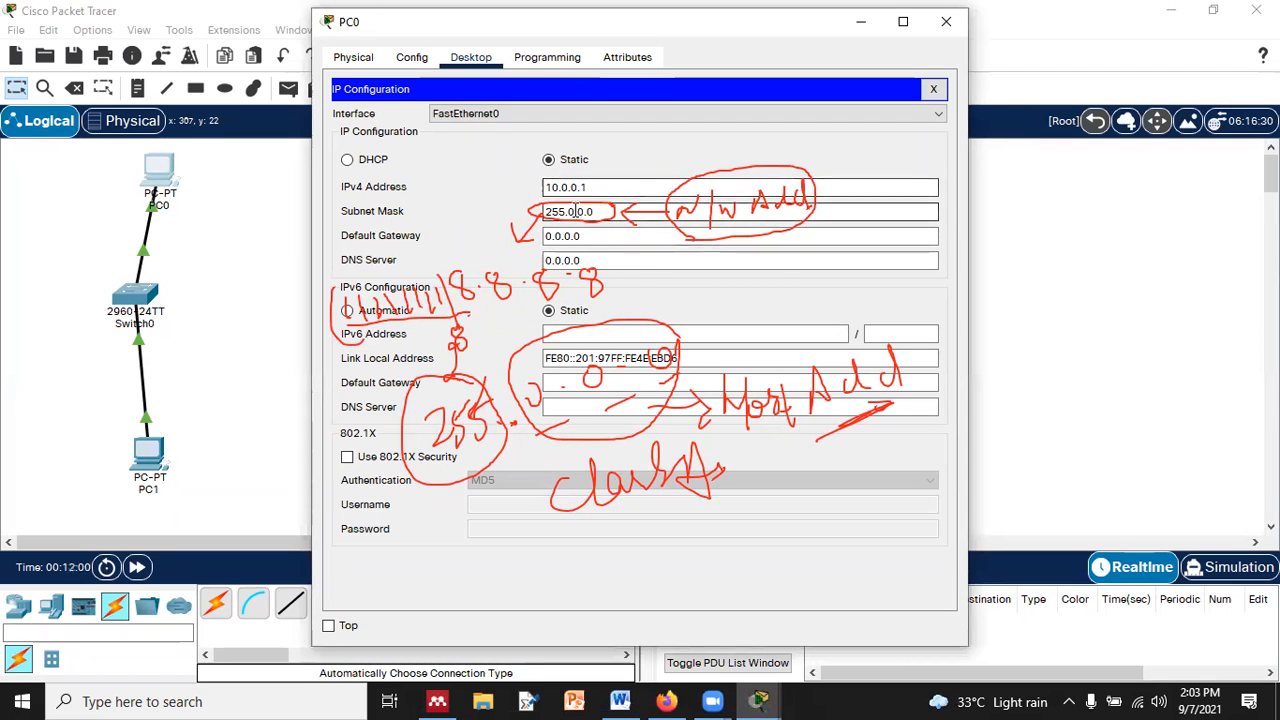
{"action": "key", "text": "BackSpace"}
{"action": "key", "text": "BackSpace"}
{"action": "type", "text": "255."}
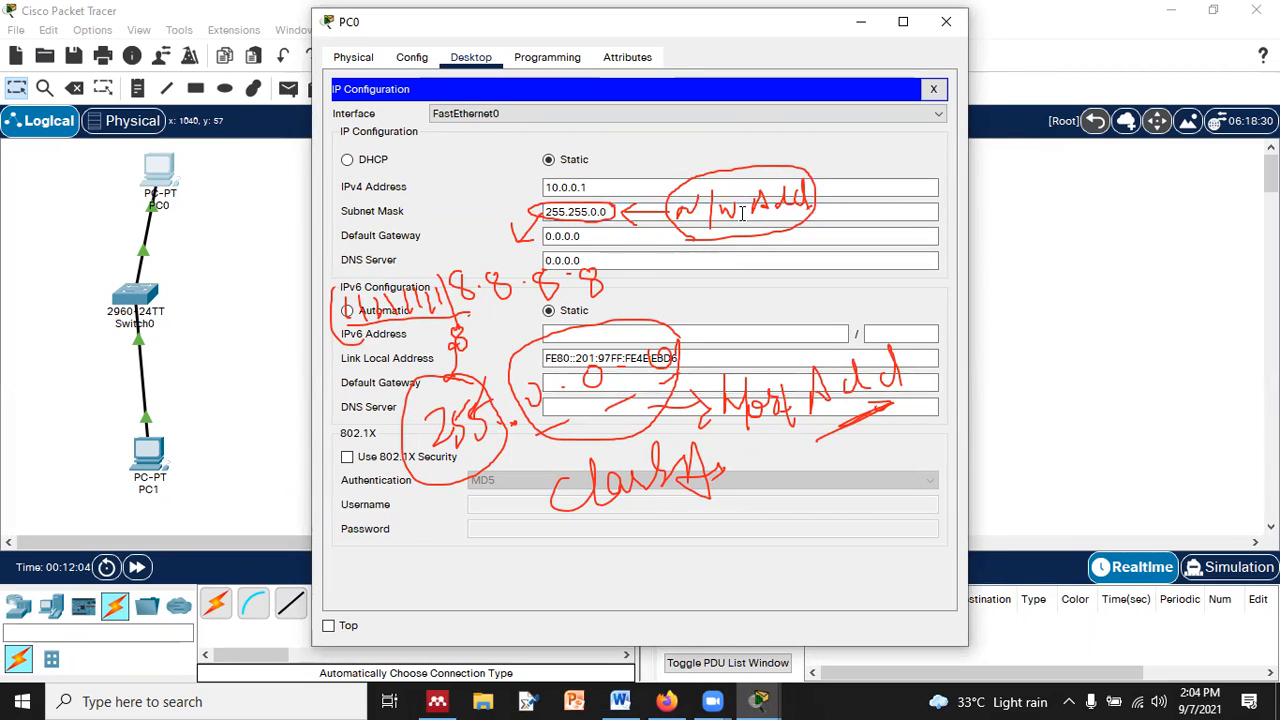
- Rewrite the handwritten mask's second octet as 255, write "8.8.8.8" as two circled pairs, label the first "N/W Add", and mark the mask field
{"action": "left_click", "coordinate": [640, 582]}
{"action": "mouse_move", "coordinate": [513, 390]}
{"action": "left_mouse_down"}
{"action": "mouse_move", "coordinate": [537, 412]}
{"action": "mouse_move", "coordinate": [547, 360]}
{"action": "mouse_move", "coordinate": [560, 372]}
{"action": "left_mouse_up"}
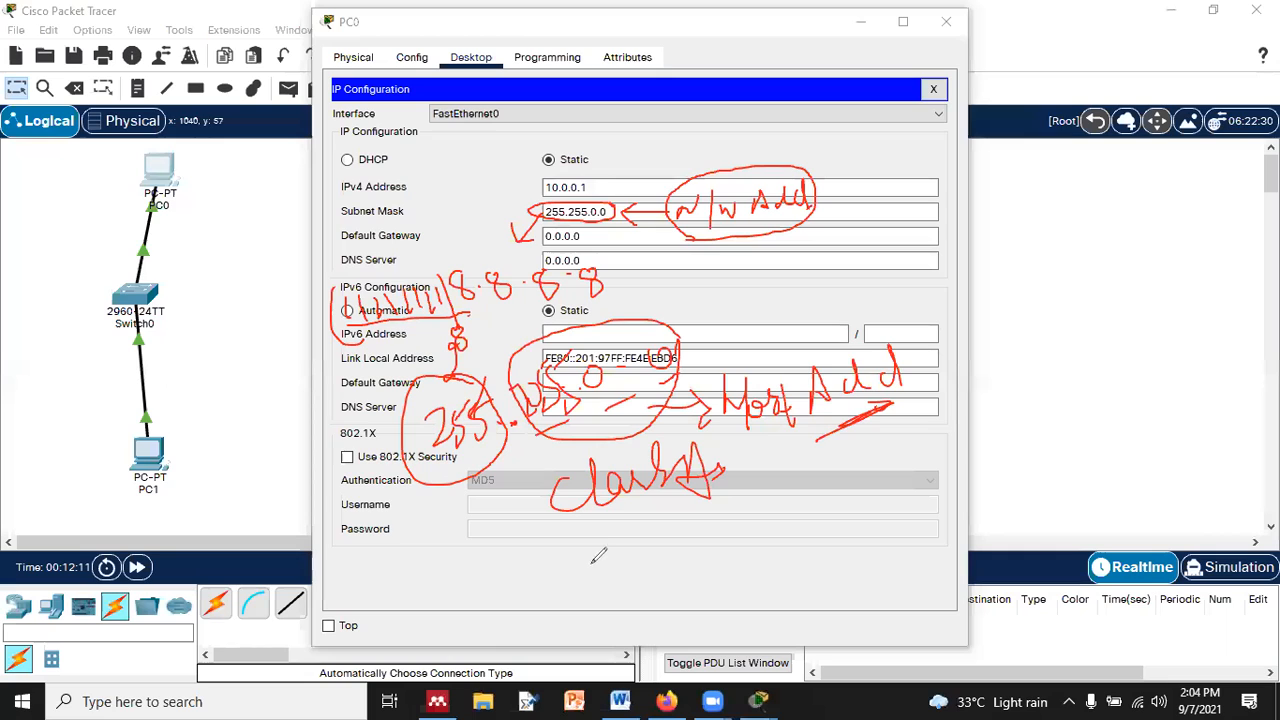
{"action": "mouse_move", "coordinate": [530, 520]}
{"action": "left_mouse_down"}
{"action": "mouse_move", "coordinate": [526, 545]}
{"action": "mouse_move", "coordinate": [553, 549]}
{"action": "mouse_move", "coordinate": [600, 548]}
{"action": "mouse_move", "coordinate": [610, 528]}
{"action": "left_mouse_up"}
{"action": "left_click_drag", "start_coordinate": [700, 522], "coordinate": [708, 518]}
{"action": "mouse_move", "coordinate": [787, 512]}
{"action": "left_mouse_down"}
{"action": "mouse_move", "coordinate": [778, 545]}
{"action": "mouse_move", "coordinate": [790, 505]}
{"action": "mouse_move", "coordinate": [665, 515]}
{"action": "mouse_move", "coordinate": [770, 570]}
{"action": "mouse_move", "coordinate": [806, 510]}
{"action": "mouse_move", "coordinate": [790, 492]}
{"action": "left_mouse_up"}
{"action": "mouse_move", "coordinate": [655, 497]}
{"action": "left_mouse_down"}
{"action": "mouse_move", "coordinate": [600, 490]}
{"action": "mouse_move", "coordinate": [490, 535]}
{"action": "mouse_move", "coordinate": [590, 572]}
{"action": "mouse_move", "coordinate": [650, 528]}
{"action": "mouse_move", "coordinate": [640, 486]}
{"action": "left_mouse_up"}
{"action": "mouse_move", "coordinate": [478, 587]}
{"action": "left_mouse_down"}
{"action": "mouse_move", "coordinate": [465, 600]}
{"action": "mouse_move", "coordinate": [500, 566]}
{"action": "mouse_move", "coordinate": [506, 595]}
{"action": "mouse_move", "coordinate": [608, 576]}
{"action": "left_mouse_up"}
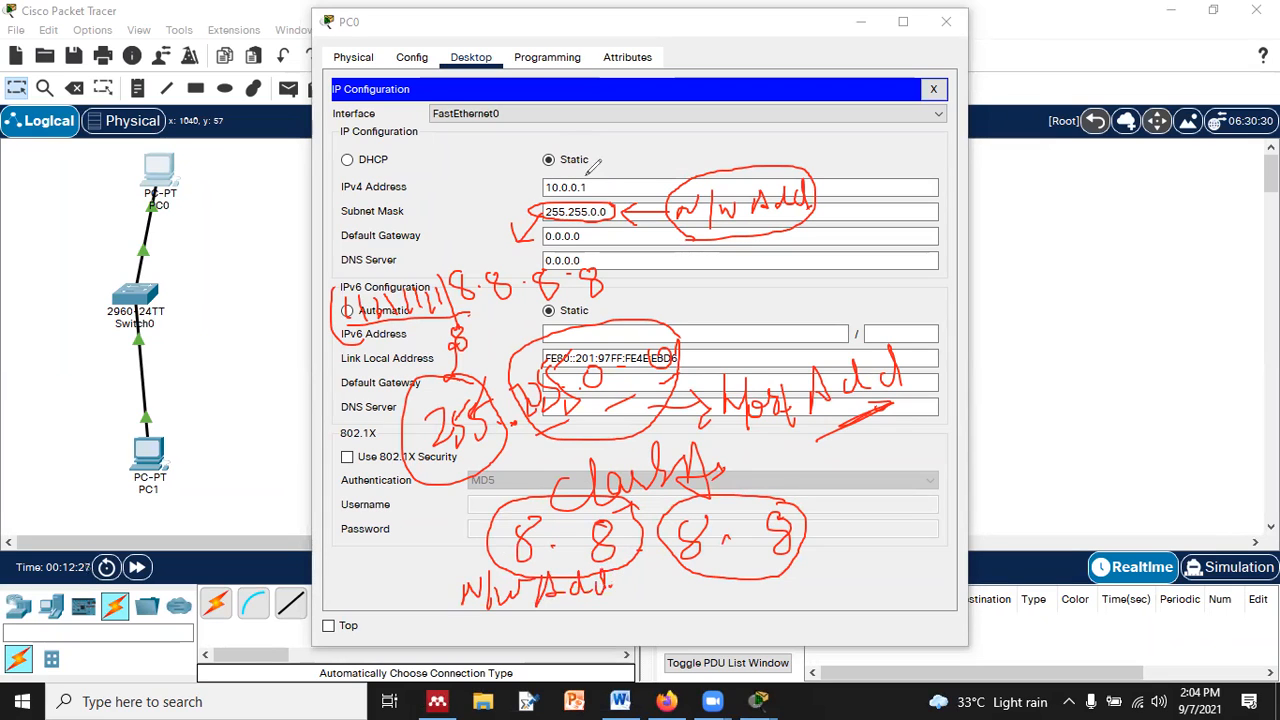
{"action": "left_click_drag", "start_coordinate": [648, 168], "coordinate": [607, 197]}
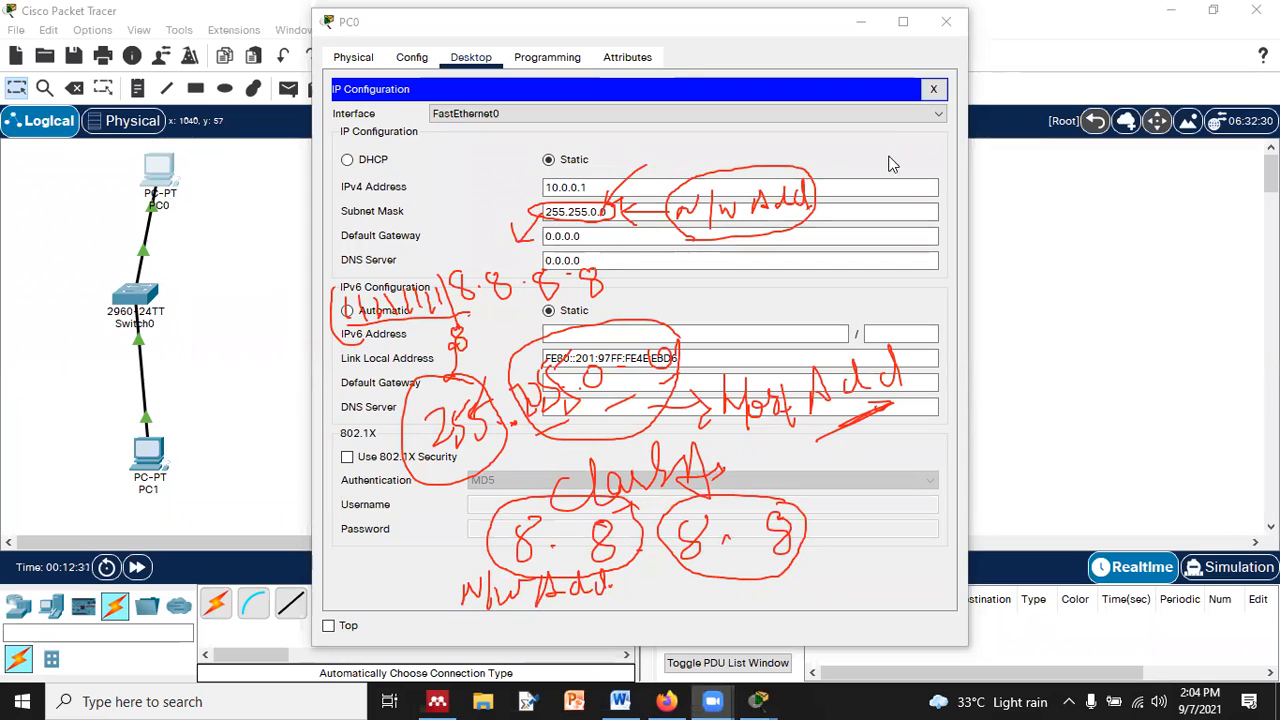
- Close PC0 and set PC1's static IPv4 address to 10.0.0.3
{"action": "left_click", "coordinate": [946, 21]}
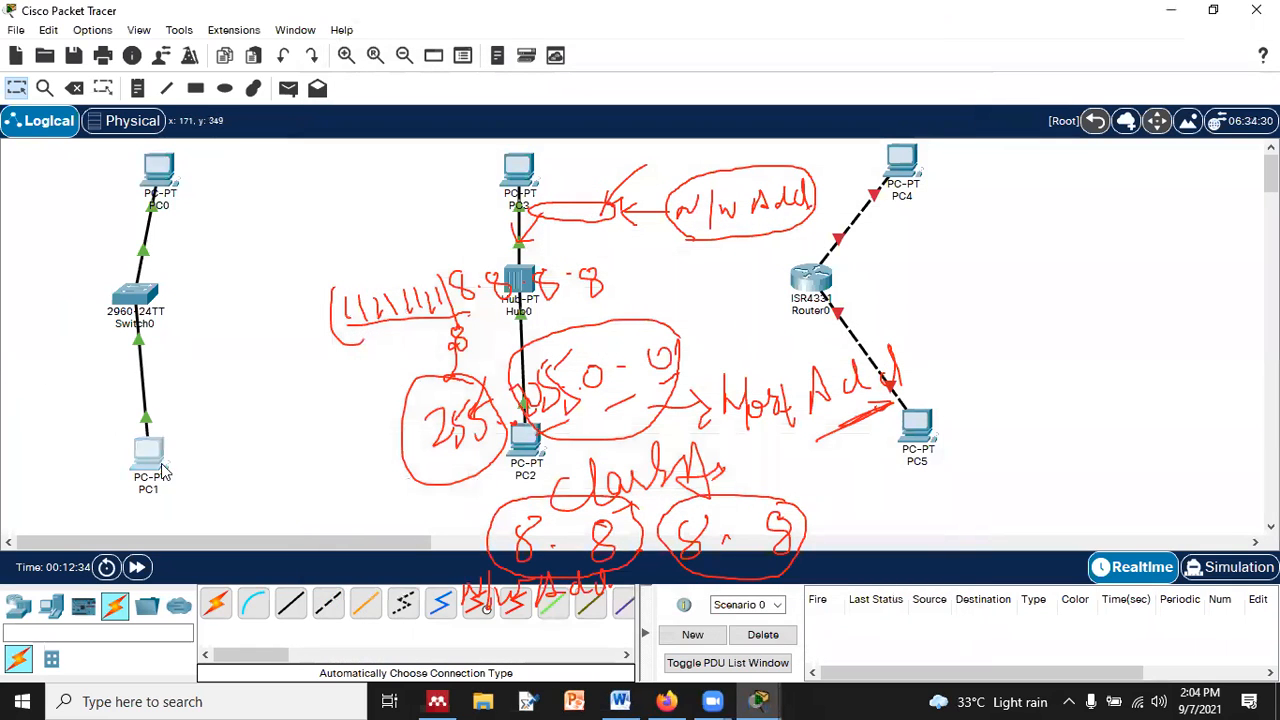
{"action": "left_click", "coordinate": [163, 470]}
{"action": "left_click", "coordinate": [471, 58]}
{"action": "left_click", "coordinate": [405, 155]}
{"action": "left_click", "coordinate": [570, 188]}
{"action": "type", "text": "10.0.0.3"}
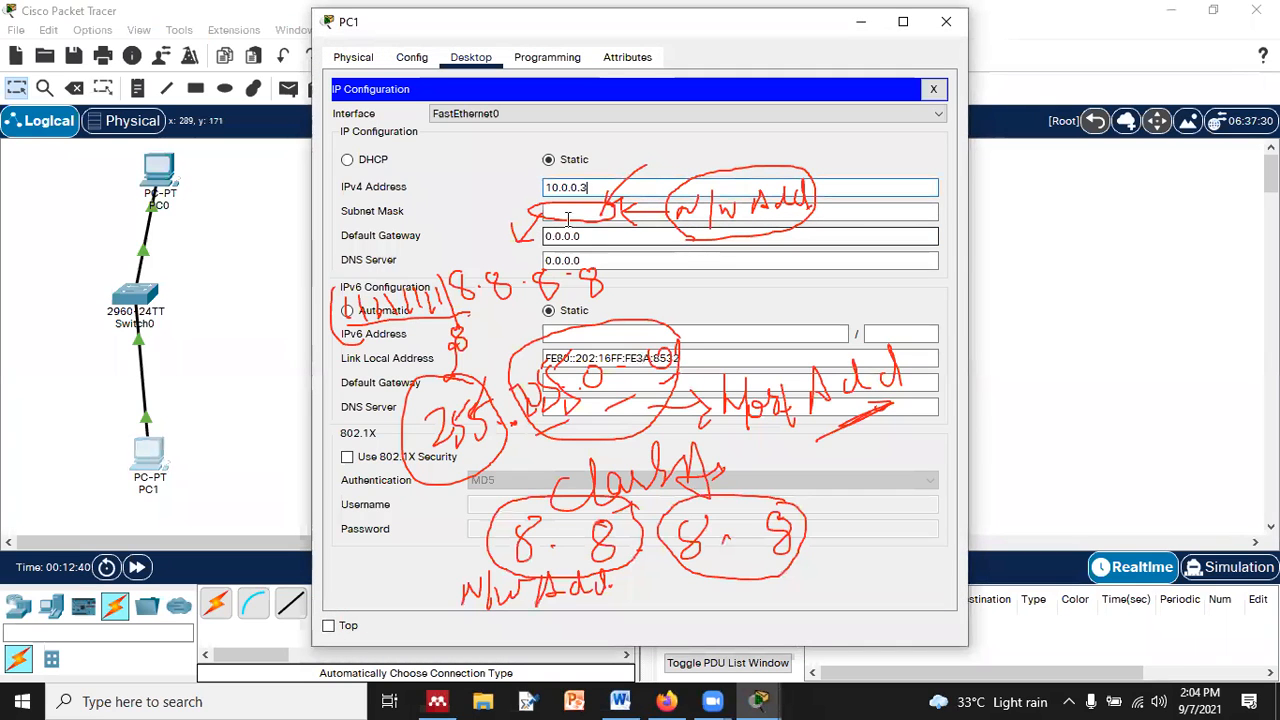
- Set PC1's subnet mask to 255.255.0.0 and close its configuration
{"action": "left_click", "coordinate": [568, 218]}
{"action": "key", "text": "BackSpace"}
{"action": "type", "text": "2"}
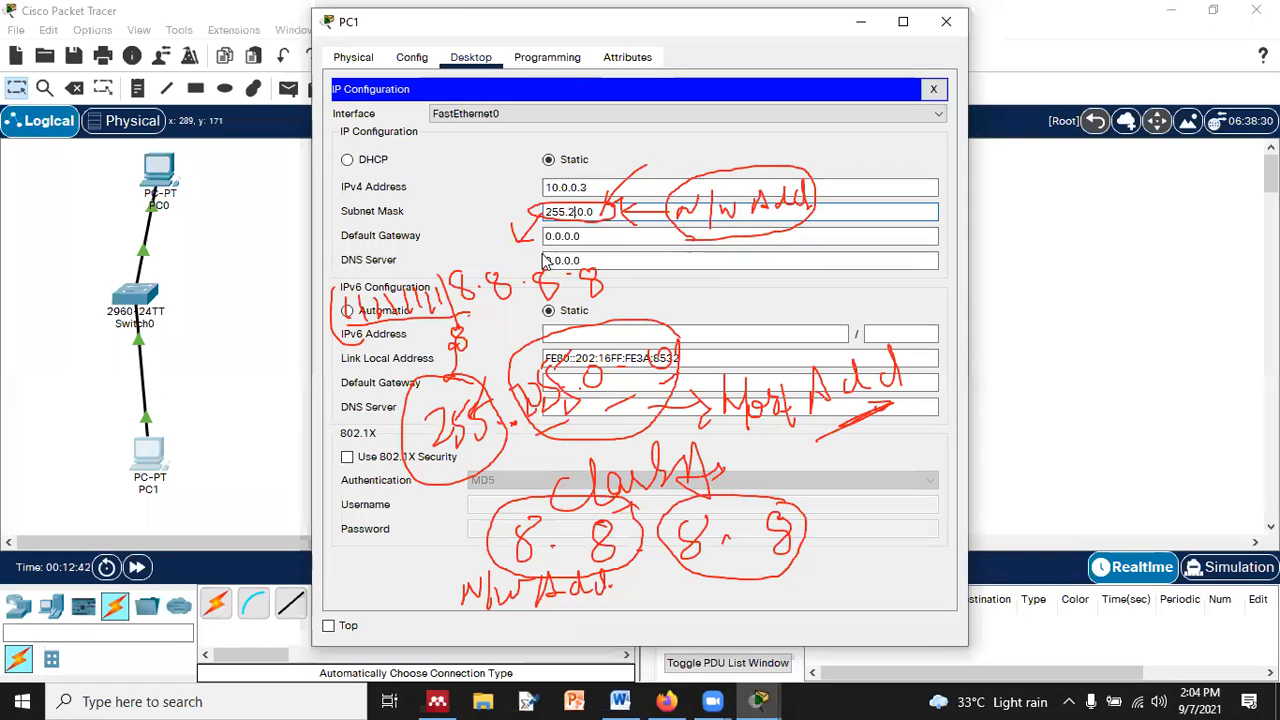
{"action": "type", "text": "55"}
{"action": "left_click", "coordinate": [946, 21]}
- Send a simple PDU from PC0 to PC1 to test the switch connection
{"action": "left_click", "coordinate": [288, 88]}
{"action": "left_click", "coordinate": [162, 172]}
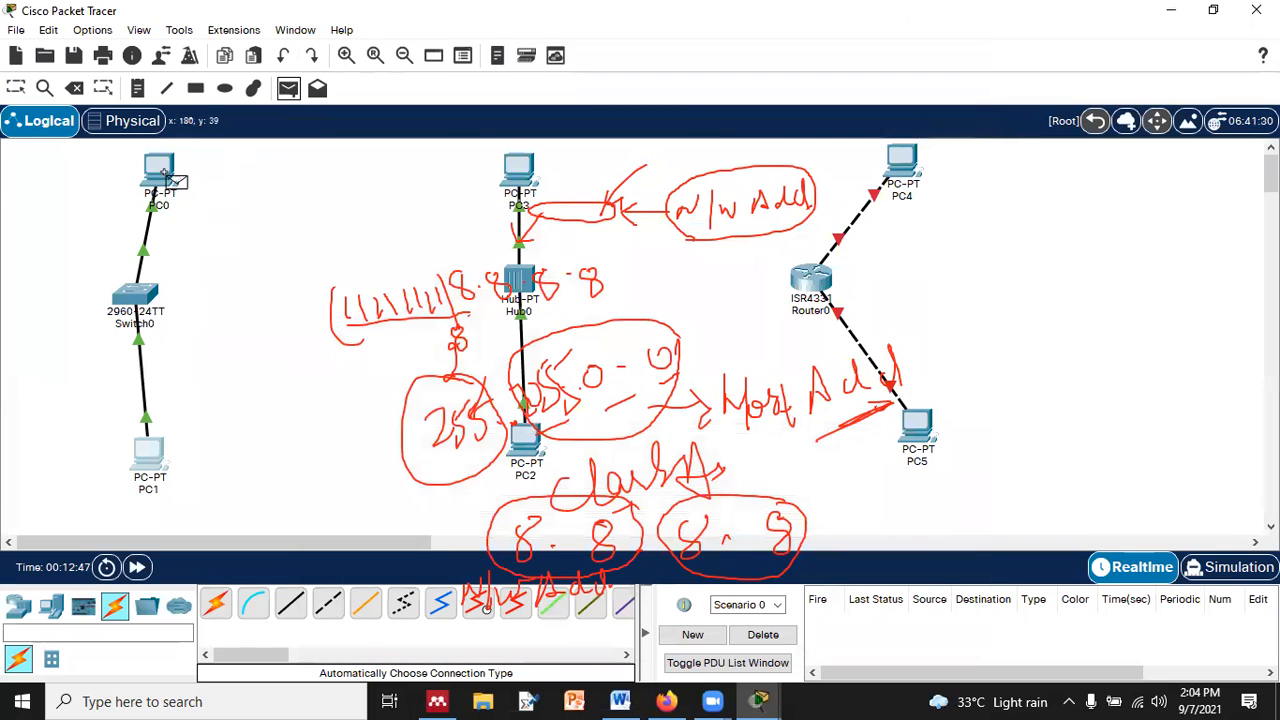
{"action": "left_click", "coordinate": [148, 460]}
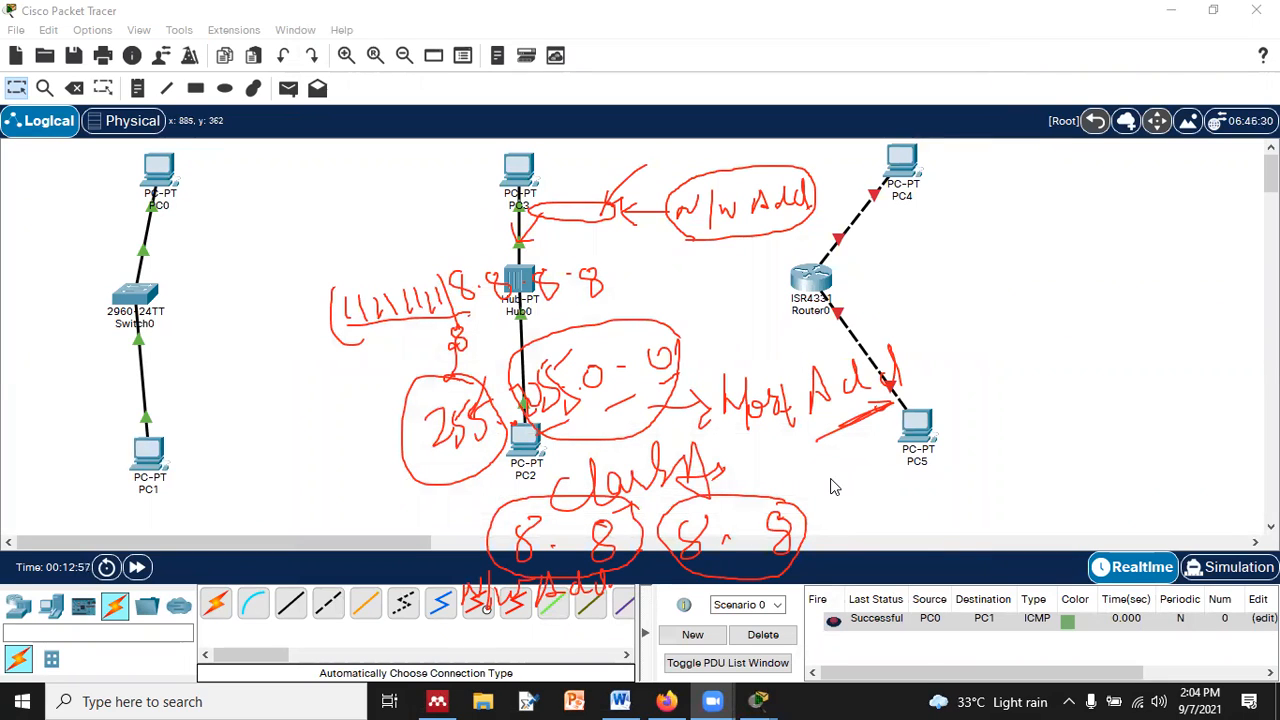
- Delete the PC0-to-PC1 test from the PDU list and clear all handwritten red annotations
{"action": "left_click", "coordinate": [758, 638]}
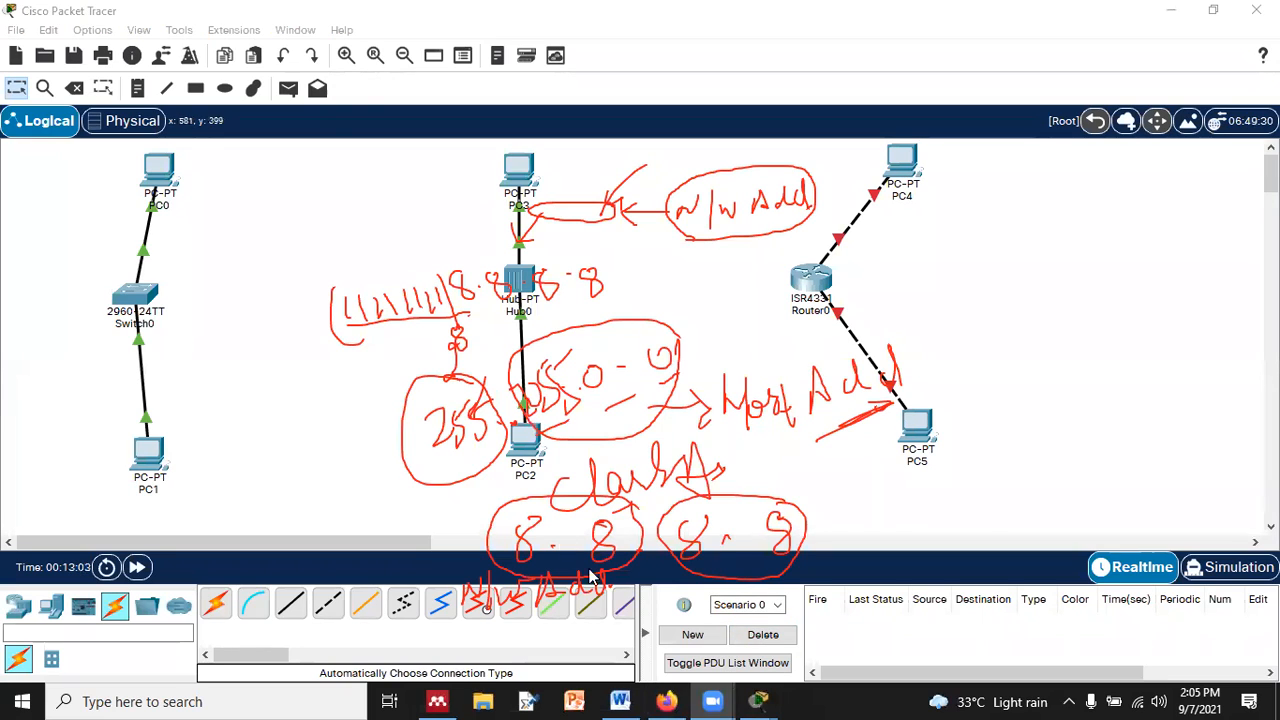
{"action": "left_click", "coordinate": [771, 643]}
{"action": "left_click", "coordinate": [804, 156]}
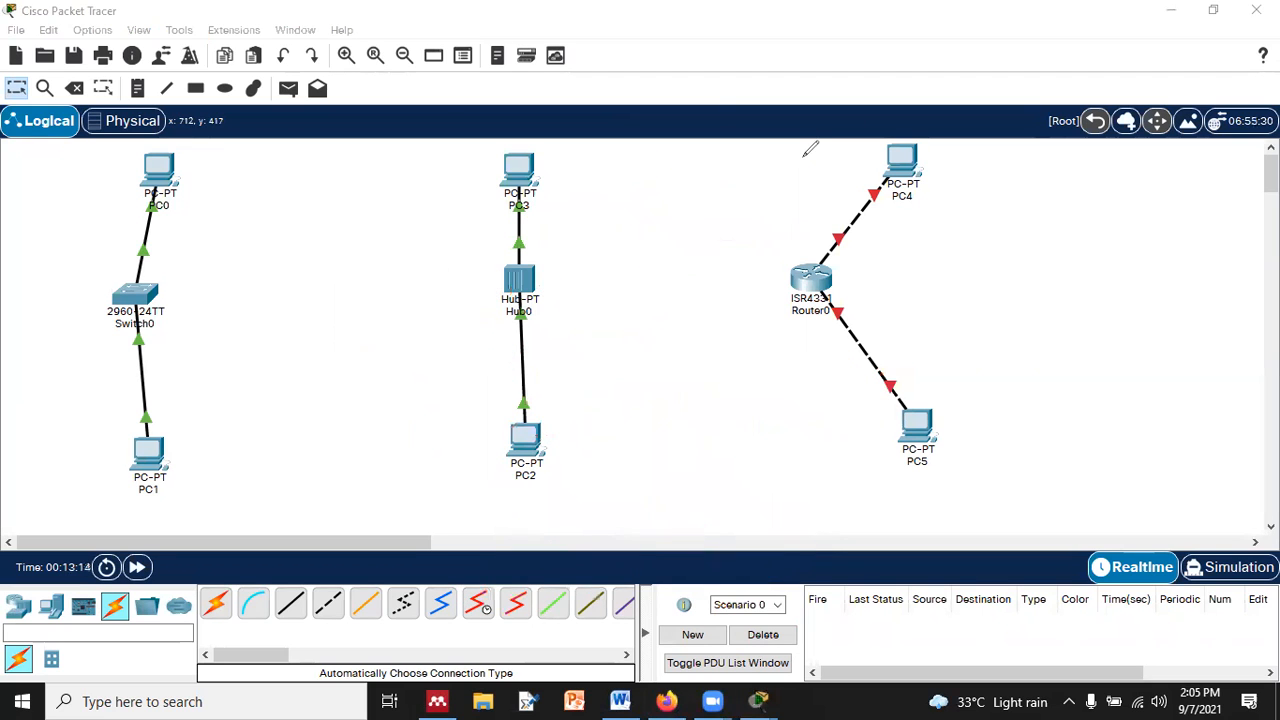
- Open PC3's IP configuration and enter the static IPv4 address 10.0.0.1
{"action": "left_click", "coordinate": [530, 176]}
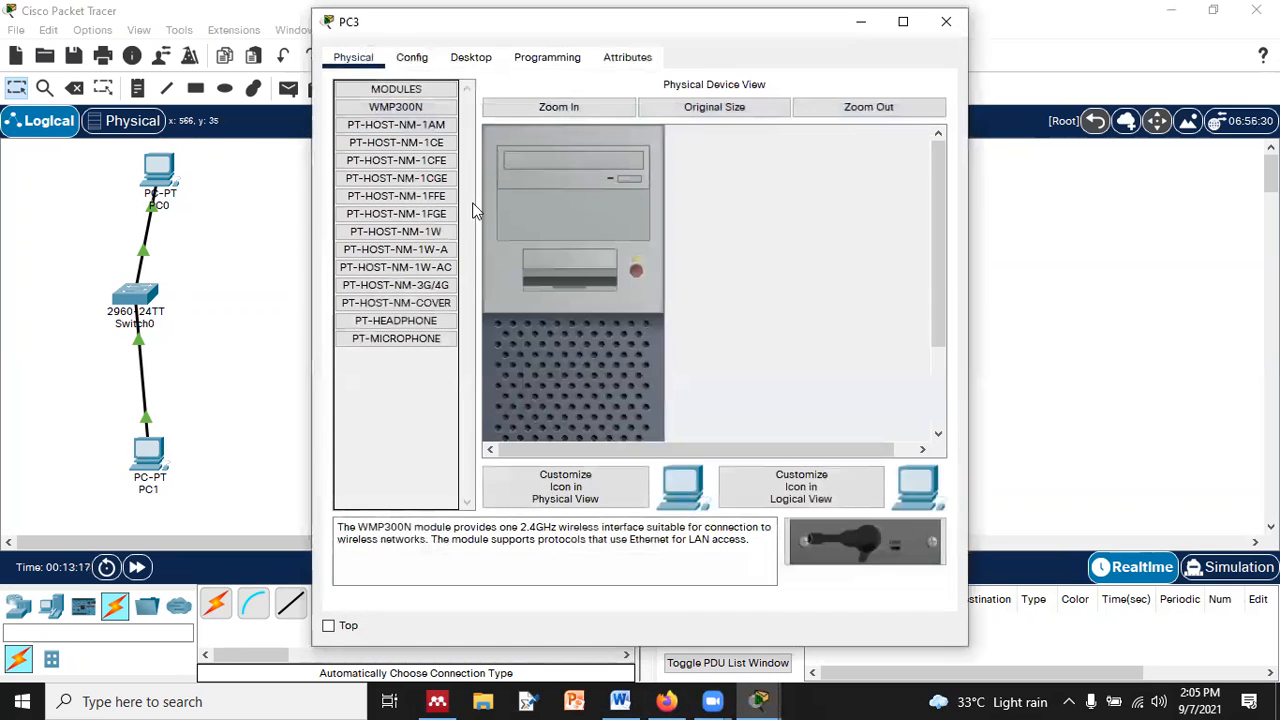
{"action": "left_click", "coordinate": [445, 57]}
{"action": "left_click", "coordinate": [445, 162]}
{"action": "left_click", "coordinate": [567, 187]}
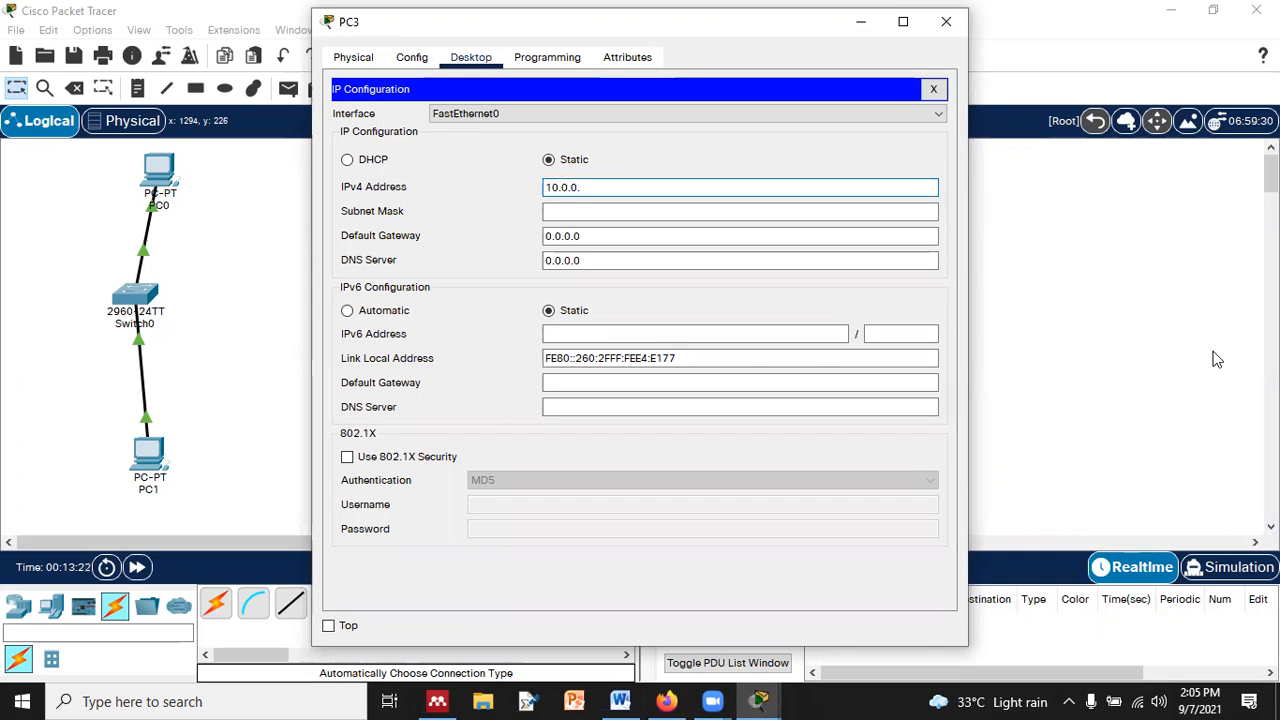
{"action": "type", "text": "1"}
- Set PC3's subnet mask to 255.255.0.0
{"action": "left_click", "coordinate": [749, 211]}
{"action": "left_click", "coordinate": [580, 211]}
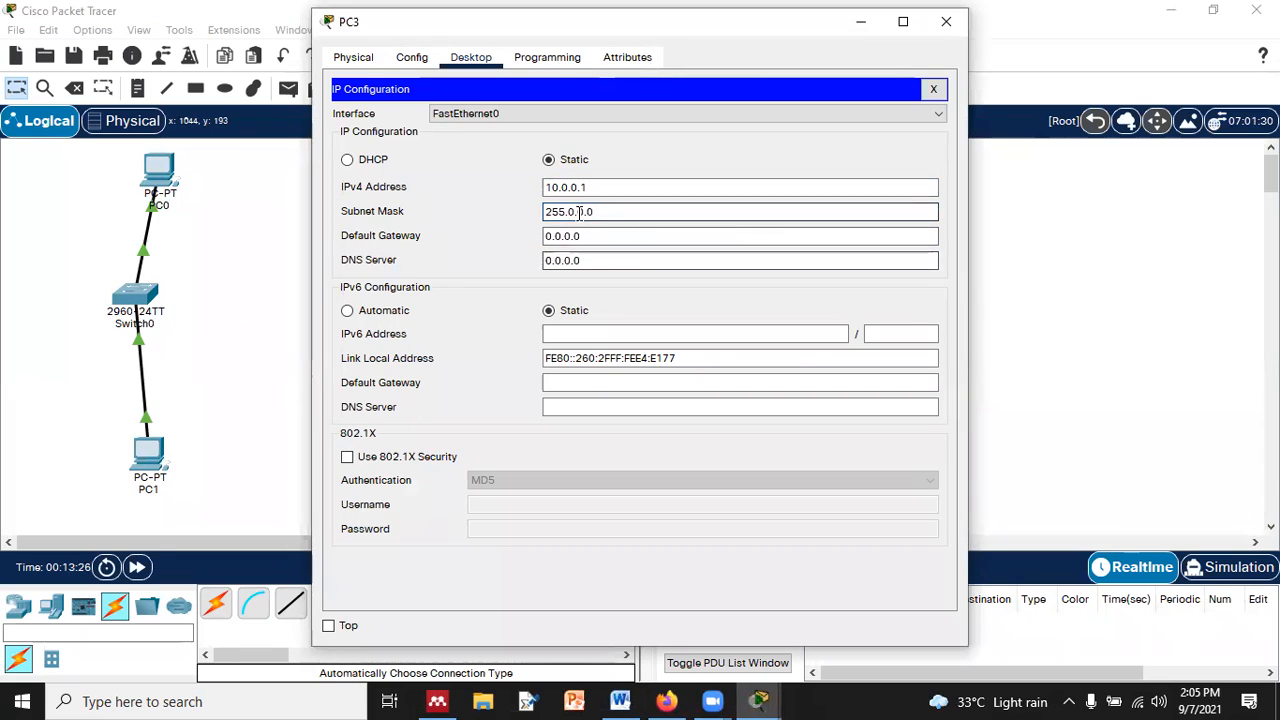
{"action": "key", "text": "BackSpace"}
{"action": "key", "text": "BackSpace"}
{"action": "type", "text": "255"}
- Change PC3's static IPv4 address to 10.0.0.4 and close its configuration
{"action": "left_click", "coordinate": [652, 187]}
{"action": "key", "text": "BackSpace"}
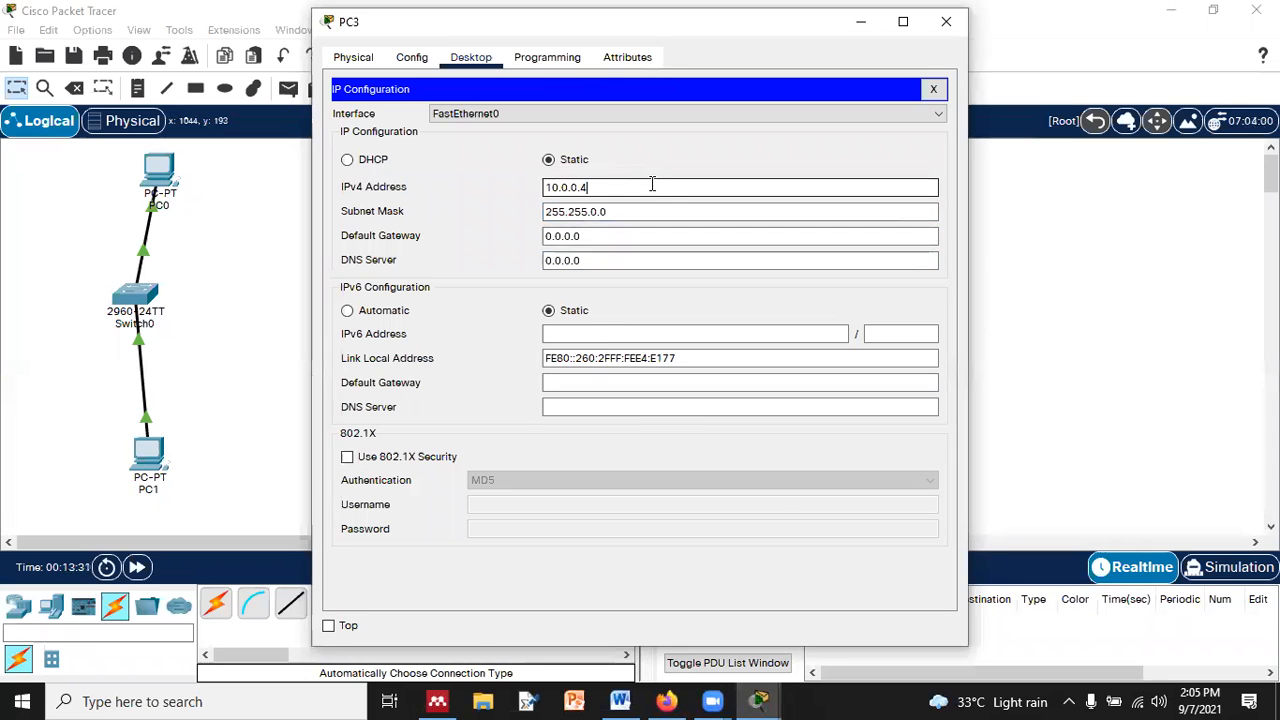
{"action": "left_click", "coordinate": [946, 21]}
- Configure PC2 with the static IPv4 address 10.0.0.6 and the subnet mask 255.255.0.0
{"action": "left_click", "coordinate": [525, 440]}
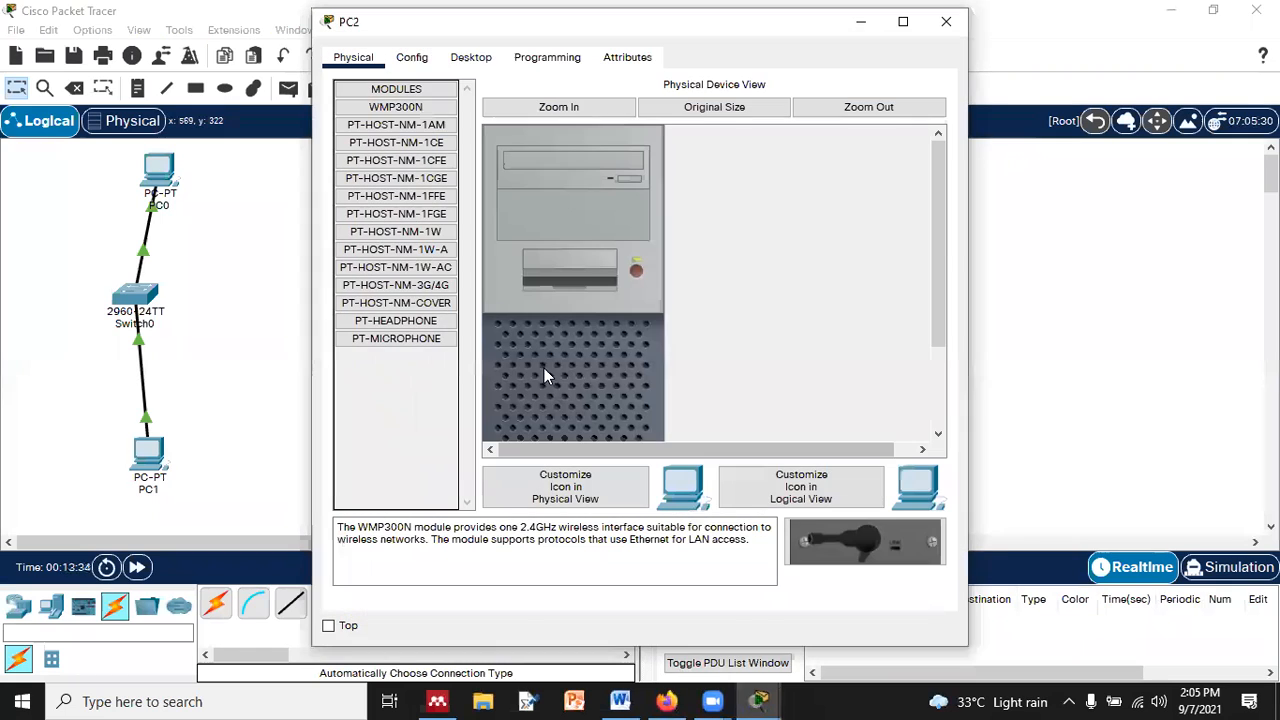
{"action": "left_click", "coordinate": [477, 63]}
{"action": "left_click", "coordinate": [429, 144]}
{"action": "left_click", "coordinate": [578, 190]}
{"action": "type", "text": "10.0.0.6"}
{"action": "left_click", "coordinate": [640, 210]}
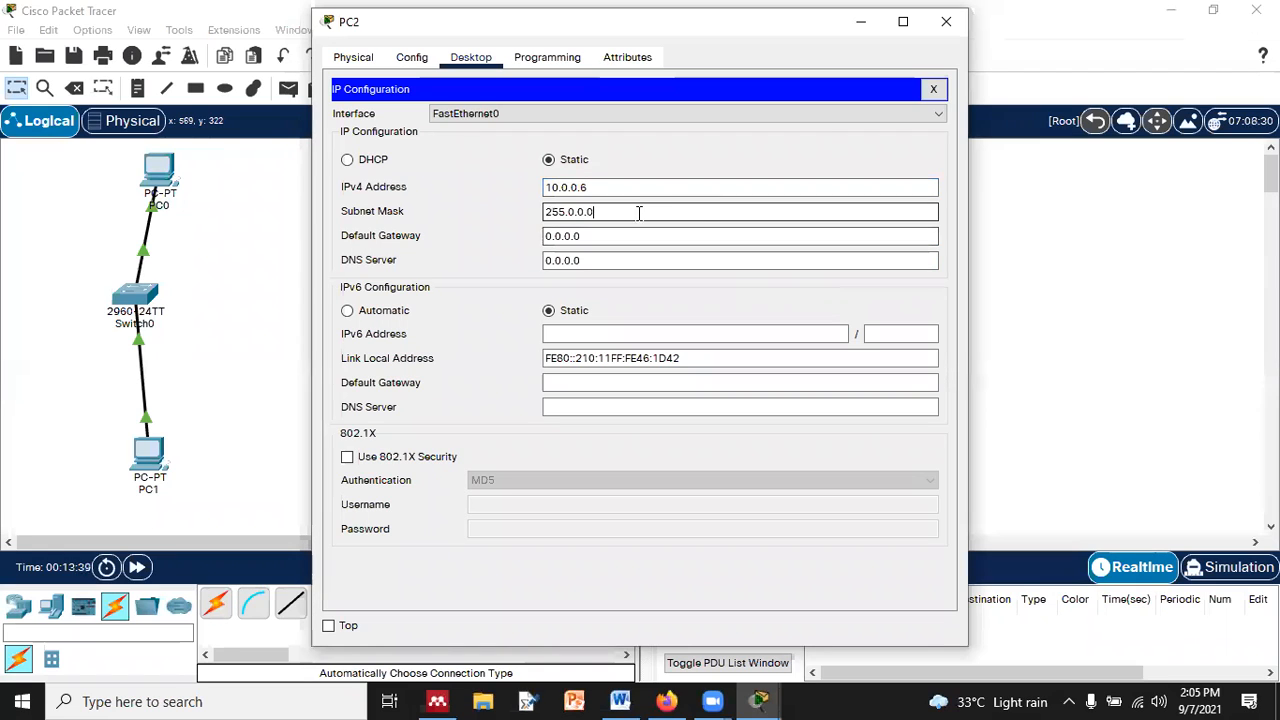
{"action": "left_click", "coordinate": [572, 212]}
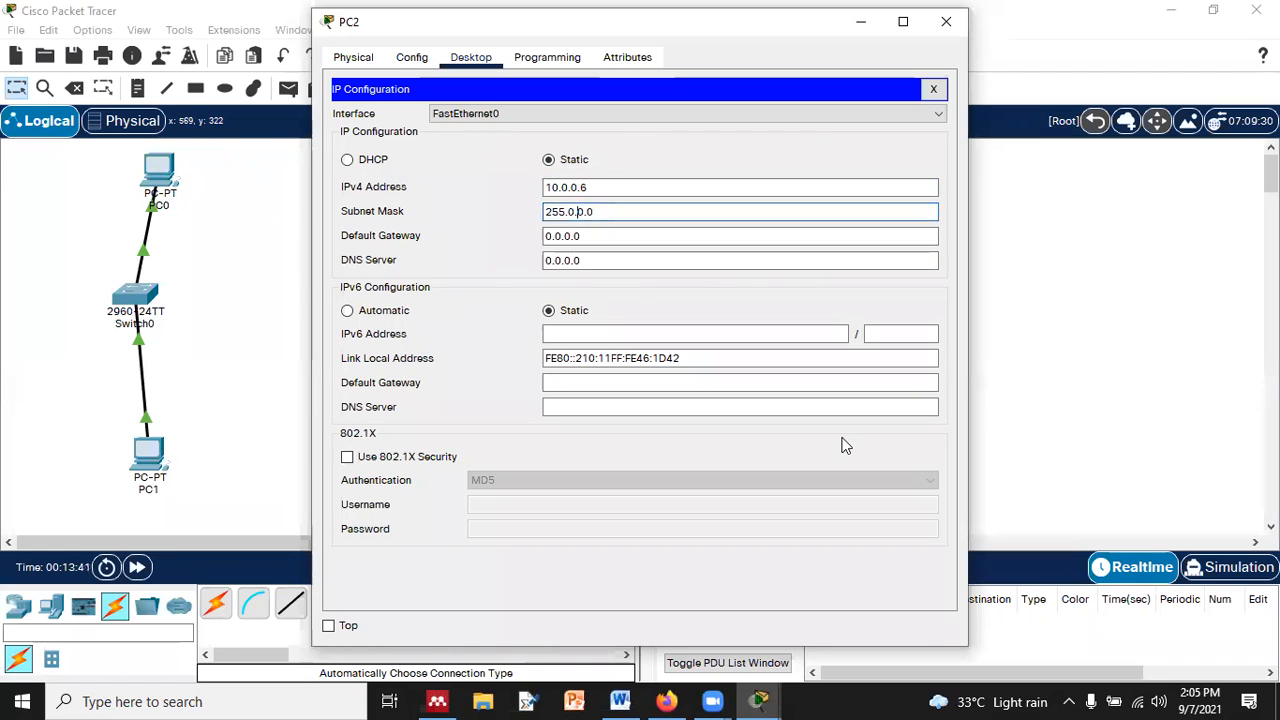
{"action": "type", "text": "255."}
{"action": "left_click", "coordinate": [946, 21]}
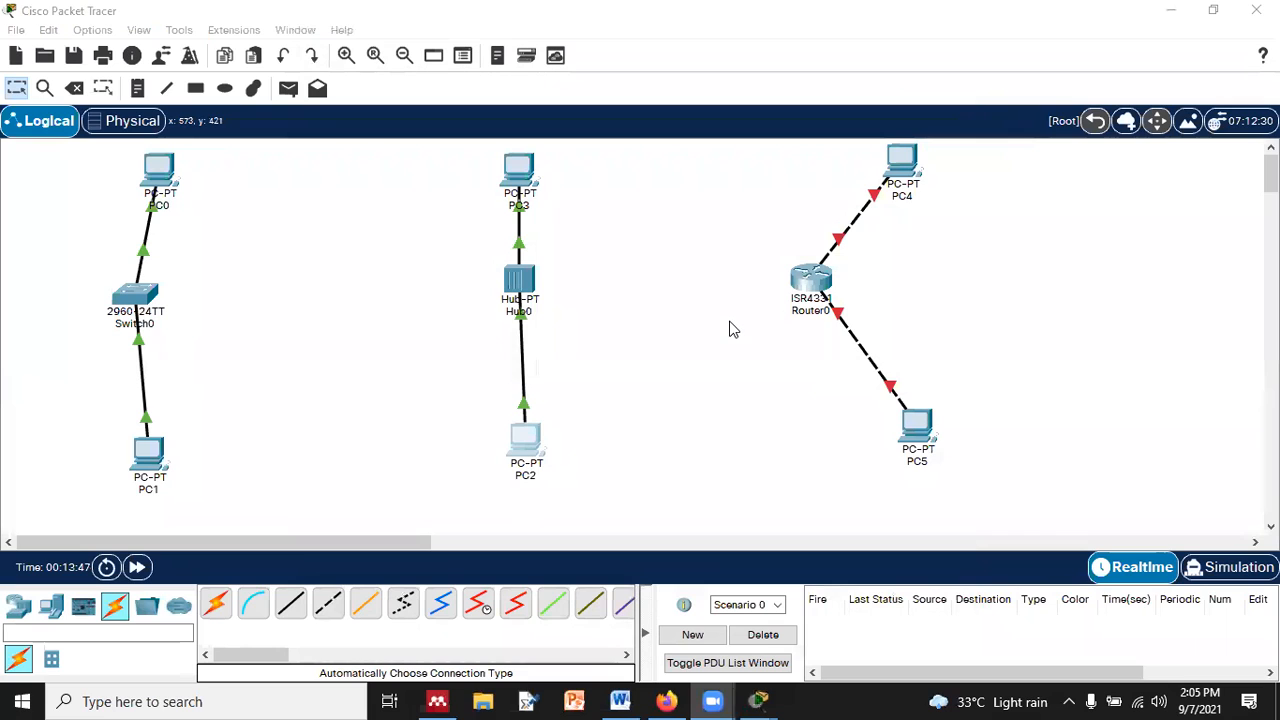
- Send a simple PDU from PC3 to PC2 and draw a red arrow pointing at its last status
{"action": "left_click", "coordinate": [287, 90]}
{"action": "left_click", "coordinate": [518, 172]}
{"action": "left_click", "coordinate": [525, 440]}
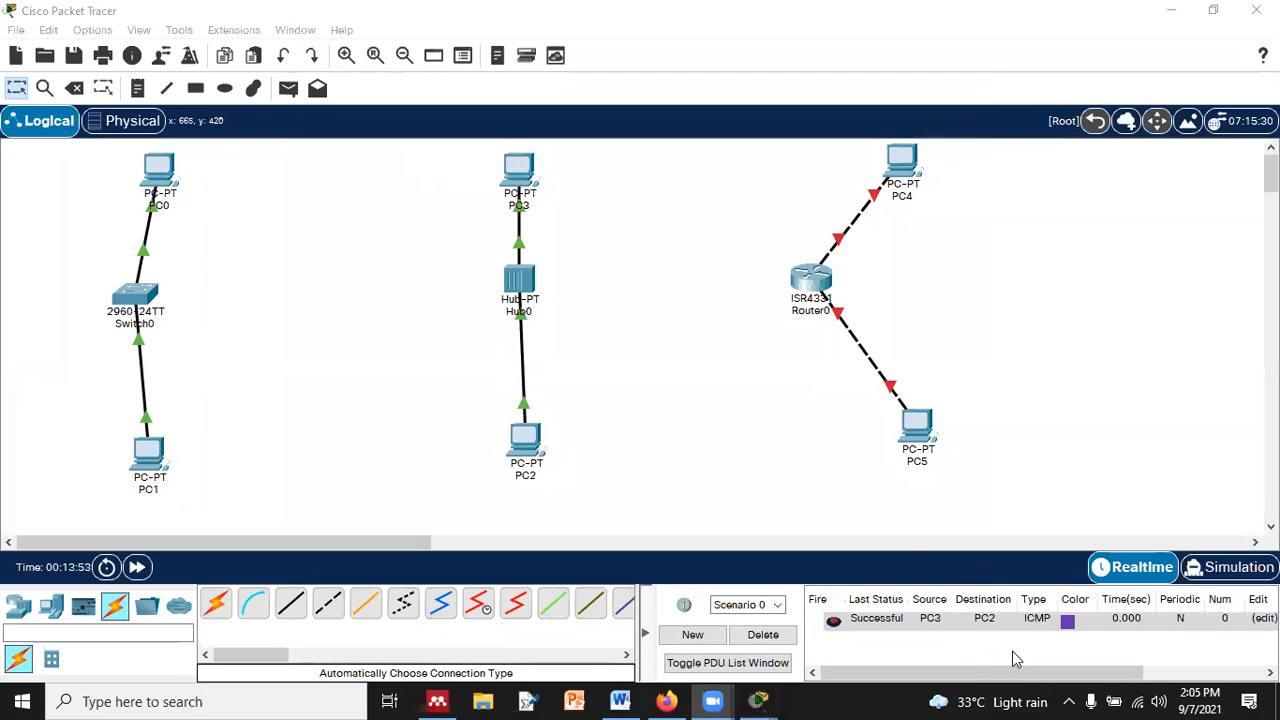
{"action": "mouse_move", "coordinate": [1042, 466]}
{"action": "left_mouse_down"}
{"action": "mouse_move", "coordinate": [889, 580]}
{"action": "mouse_move", "coordinate": [904, 572]}
{"action": "left_mouse_up"}
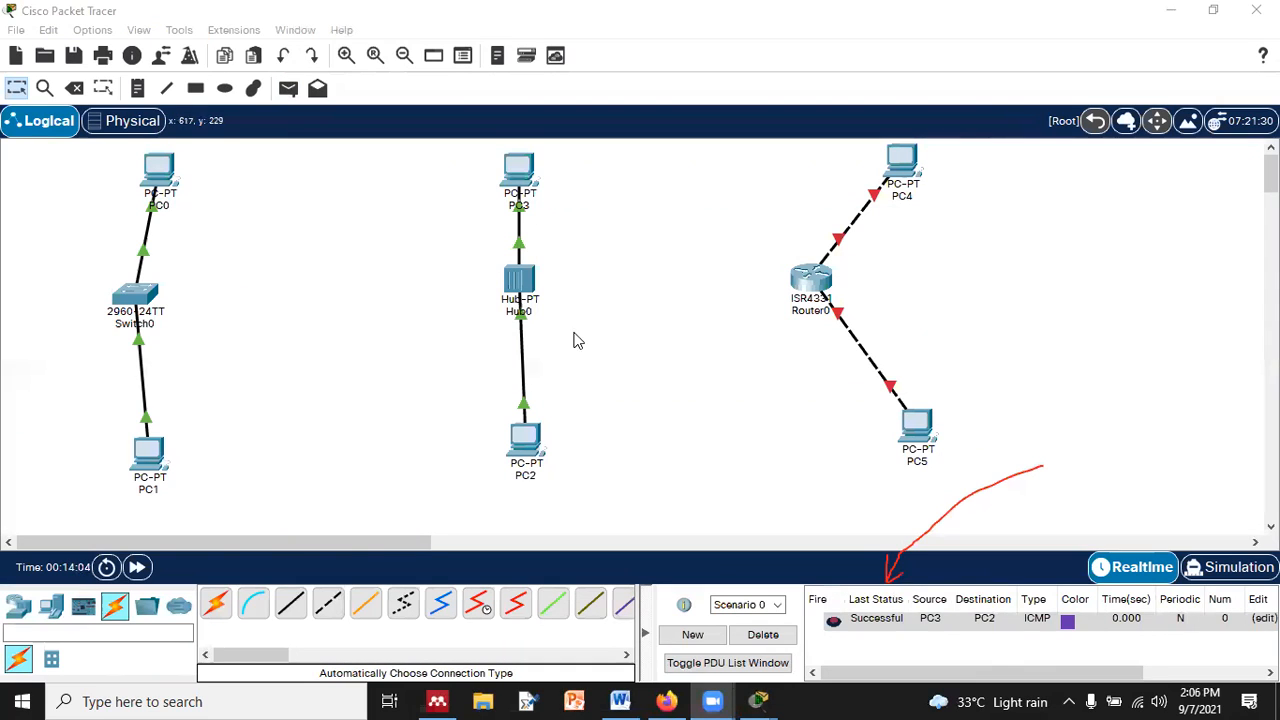
- Move PC3, Hub0 and PC2 into a column beside the switch group, and align PC0 and PC1 vertically with Switch0
{"action": "left_click_drag", "start_coordinate": [519, 170], "coordinate": [527, 157]}
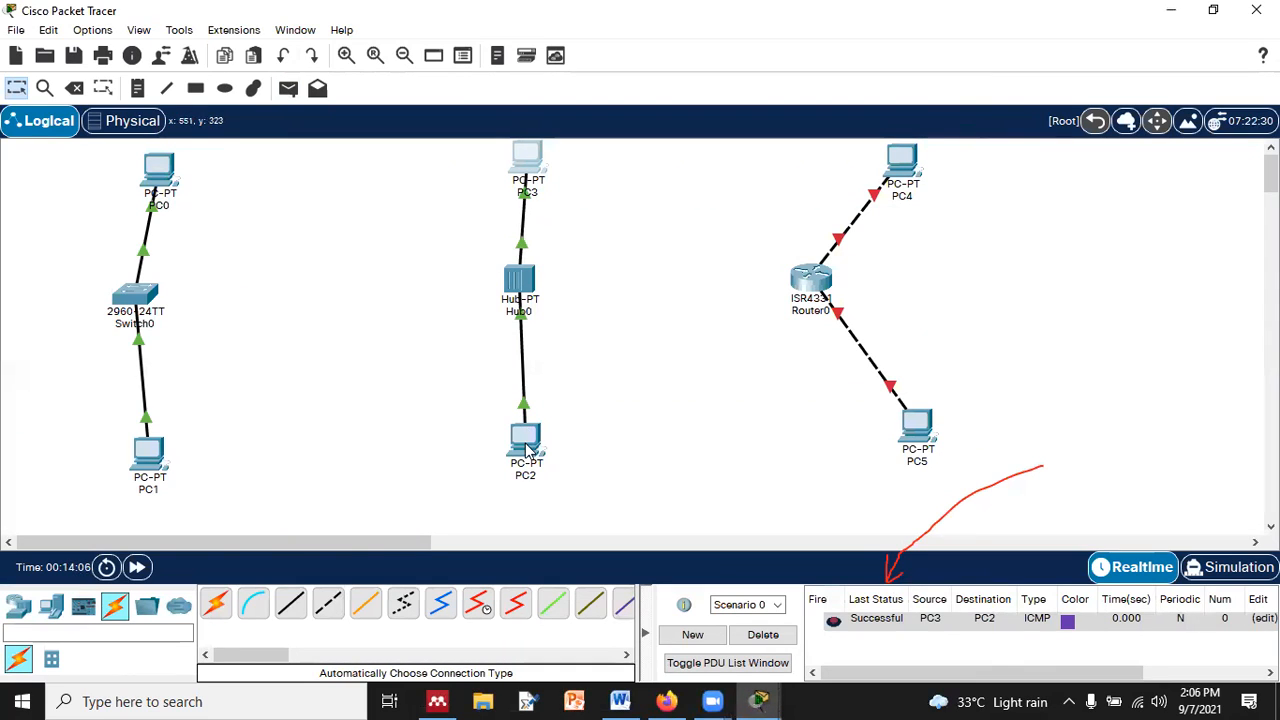
{"action": "left_click_drag", "start_coordinate": [510, 293], "coordinate": [266, 305]}
{"action": "left_click_drag", "start_coordinate": [540, 162], "coordinate": [309, 172]}
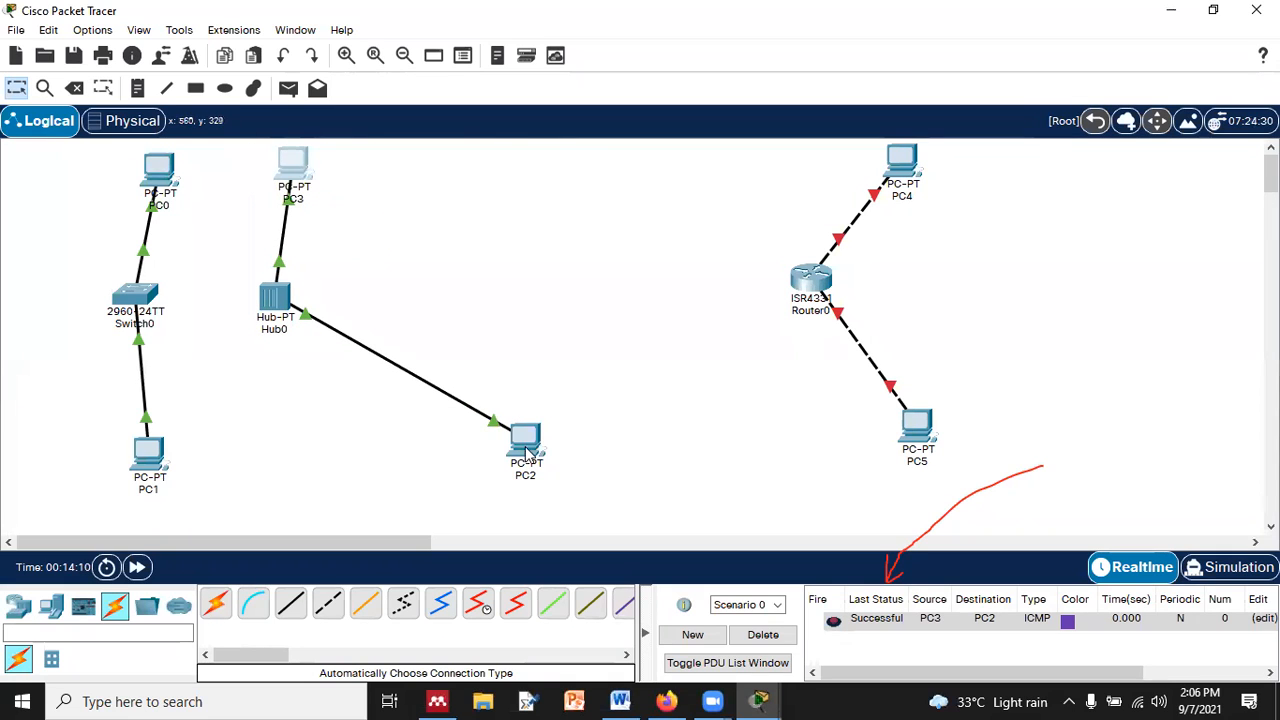
{"action": "left_click_drag", "start_coordinate": [527, 452], "coordinate": [272, 452]}
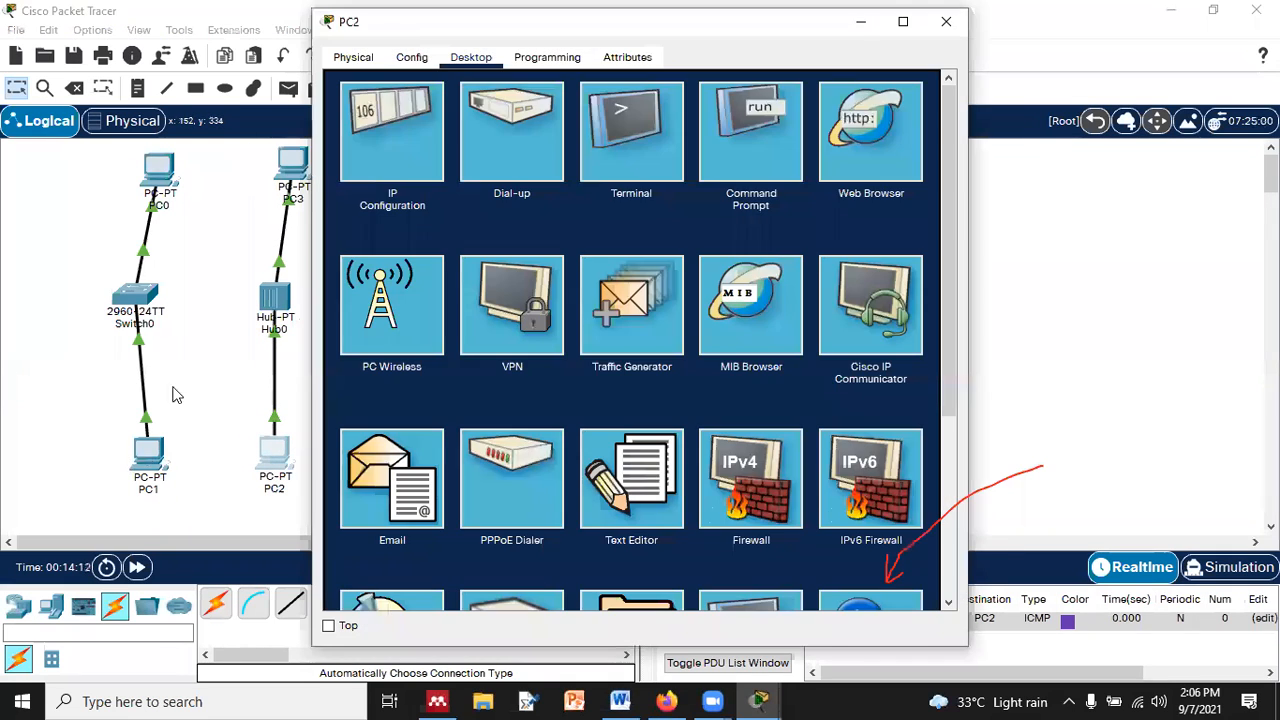
{"action": "left_click_drag", "start_coordinate": [150, 455], "coordinate": [131, 461]}
{"action": "left_click_drag", "start_coordinate": [166, 175], "coordinate": [143, 169]}
- Move Router0, PC4 and PC5 into a vertical column beside the hub group
{"action": "left_click_drag", "start_coordinate": [819, 279], "coordinate": [500, 310]}
{"action": "left_click_drag", "start_coordinate": [912, 168], "coordinate": [440, 178]}
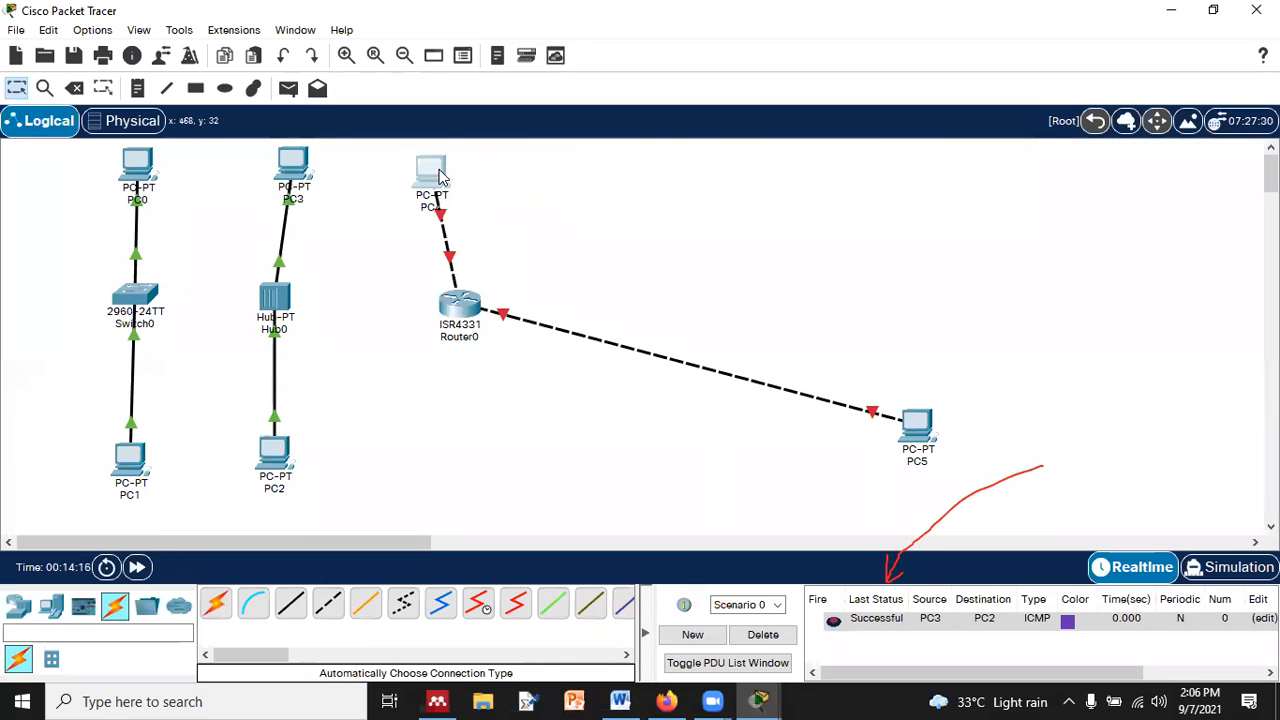
{"action": "left_click_drag", "start_coordinate": [438, 311], "coordinate": [397, 310]}
{"action": "left_click_drag", "start_coordinate": [918, 430], "coordinate": [417, 472]}
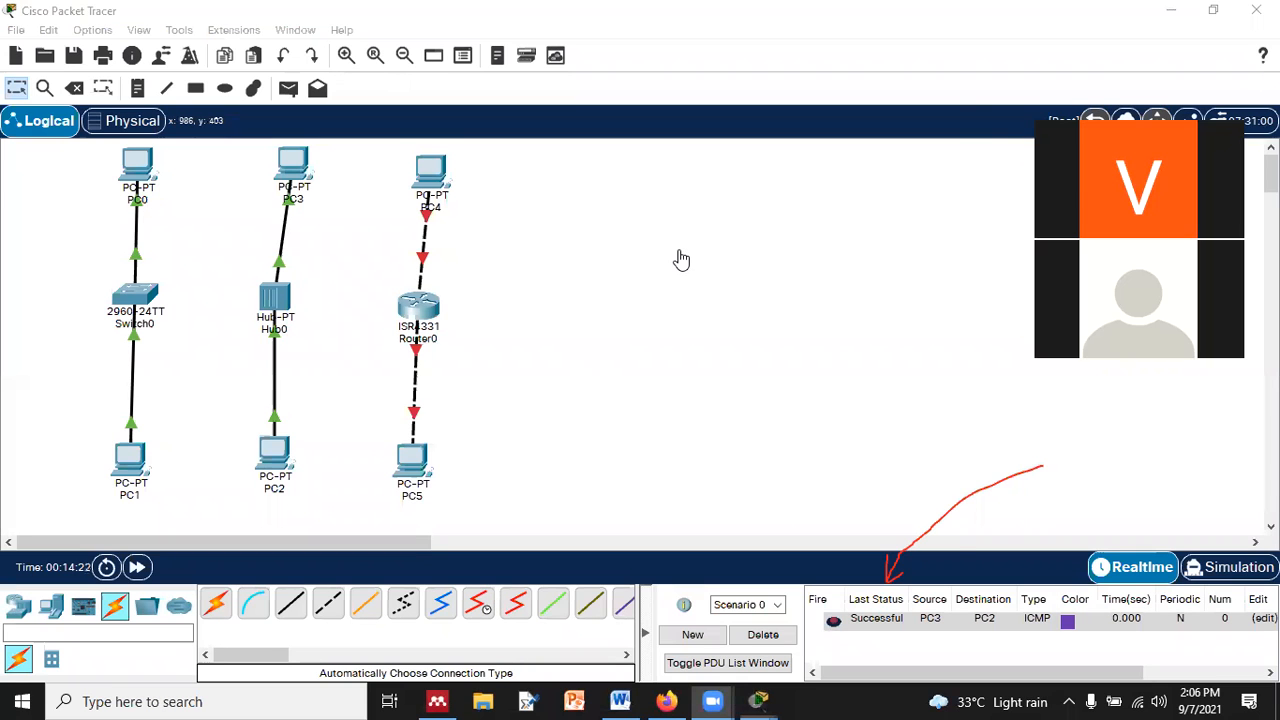
- Set PC4's static IPv4 address to 10.0.0.12
{"action": "left_click", "coordinate": [420, 175]}
{"action": "left_click", "coordinate": [415, 58]}
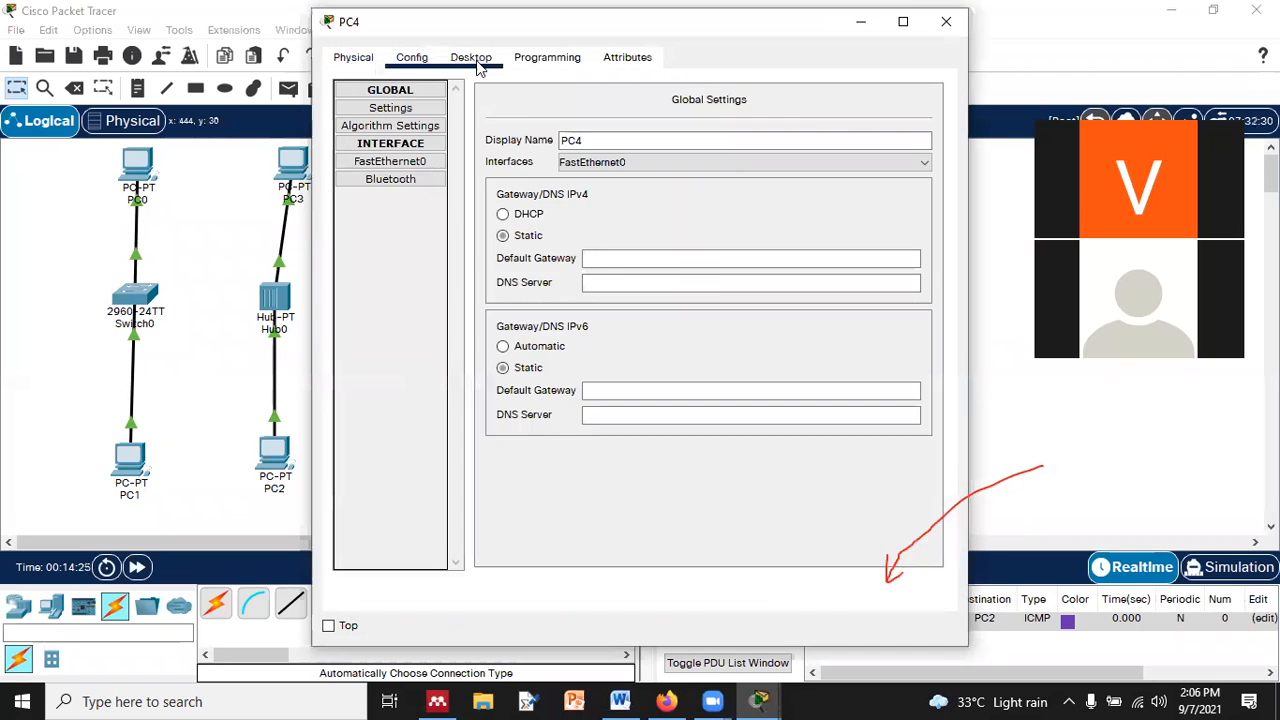
{"action": "left_click", "coordinate": [471, 57]}
{"action": "left_click", "coordinate": [423, 138]}
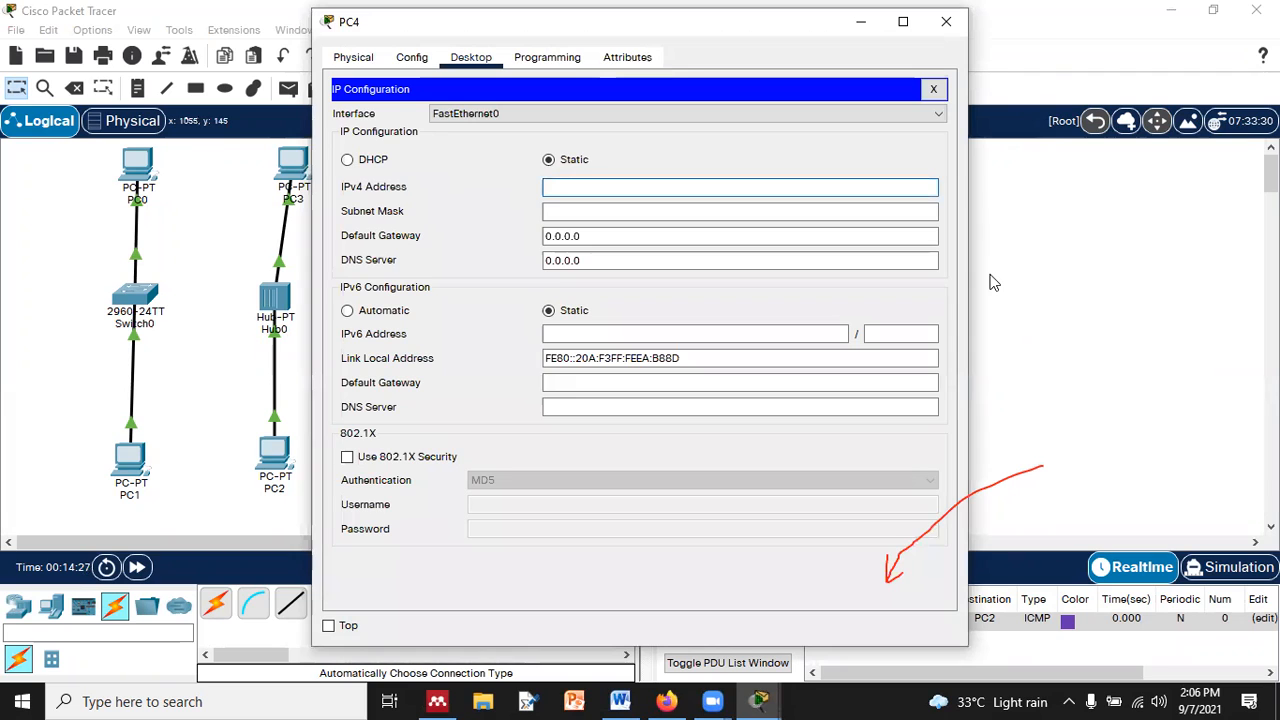
{"action": "type", "text": "10.0.0.12"}
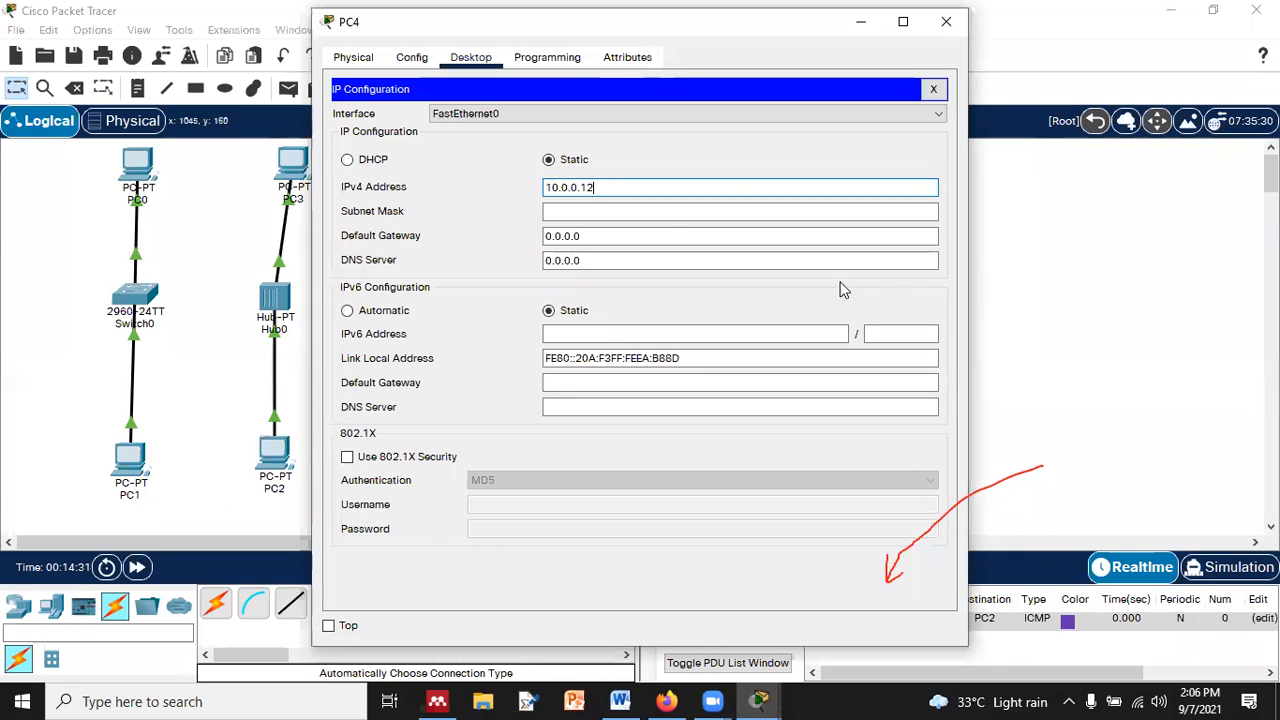
- Set PC4's subnet mask to 255.255.0.0 and close its configuration
{"action": "left_click", "coordinate": [656, 212]}
{"action": "left_click", "coordinate": [580, 212]}
{"action": "key", "text": "BackSpace"}
{"action": "key", "text": "BackSpace"}
{"action": "type", "text": "255.255.0.0"}
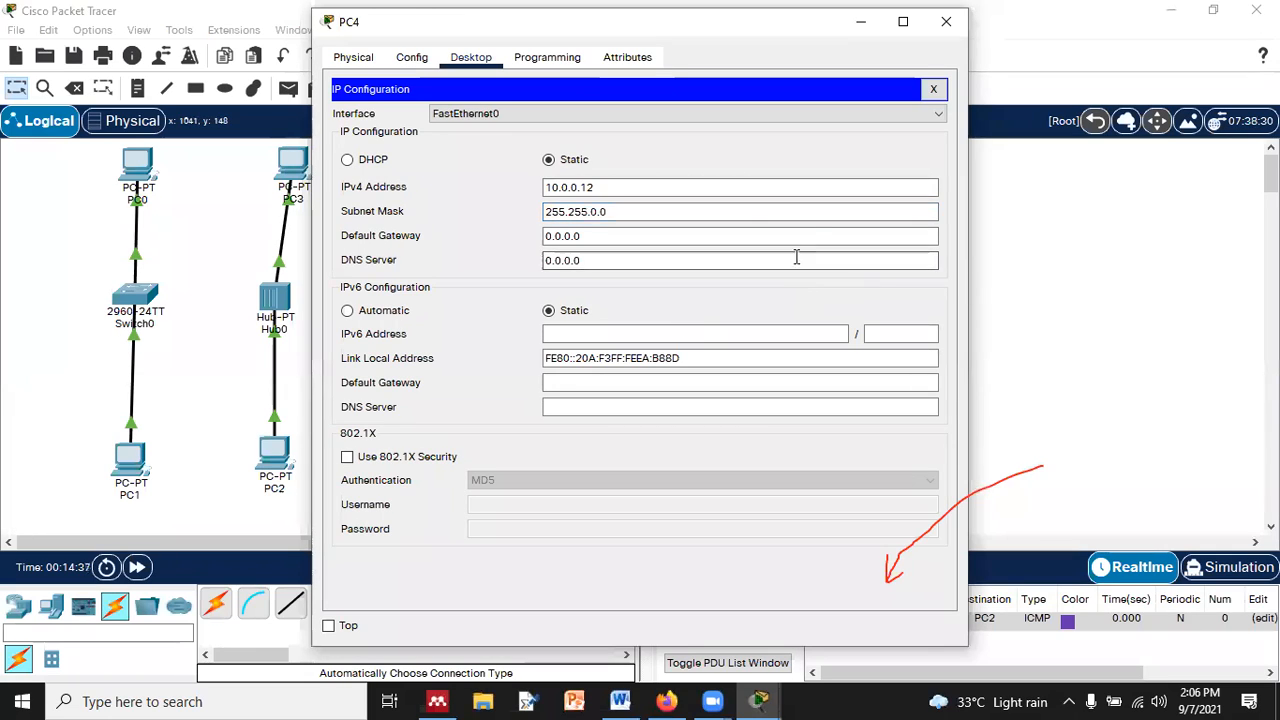
{"action": "left_click", "coordinate": [947, 22]}
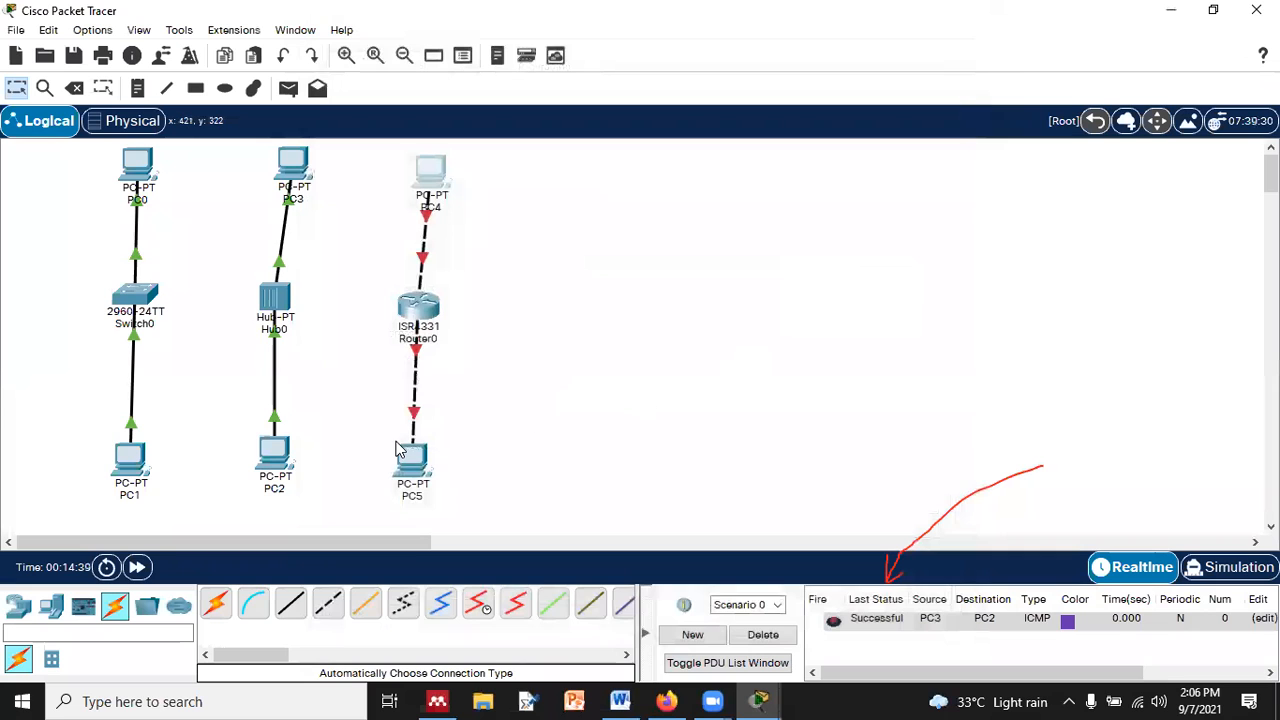
- Set PC5's static IPv4 address to 10.0.0.14
{"action": "left_click", "coordinate": [430, 465]}
{"action": "left_click", "coordinate": [471, 57]}
{"action": "left_click", "coordinate": [408, 129]}
{"action": "left_click", "coordinate": [573, 187]}
{"action": "type", "text": "1"}
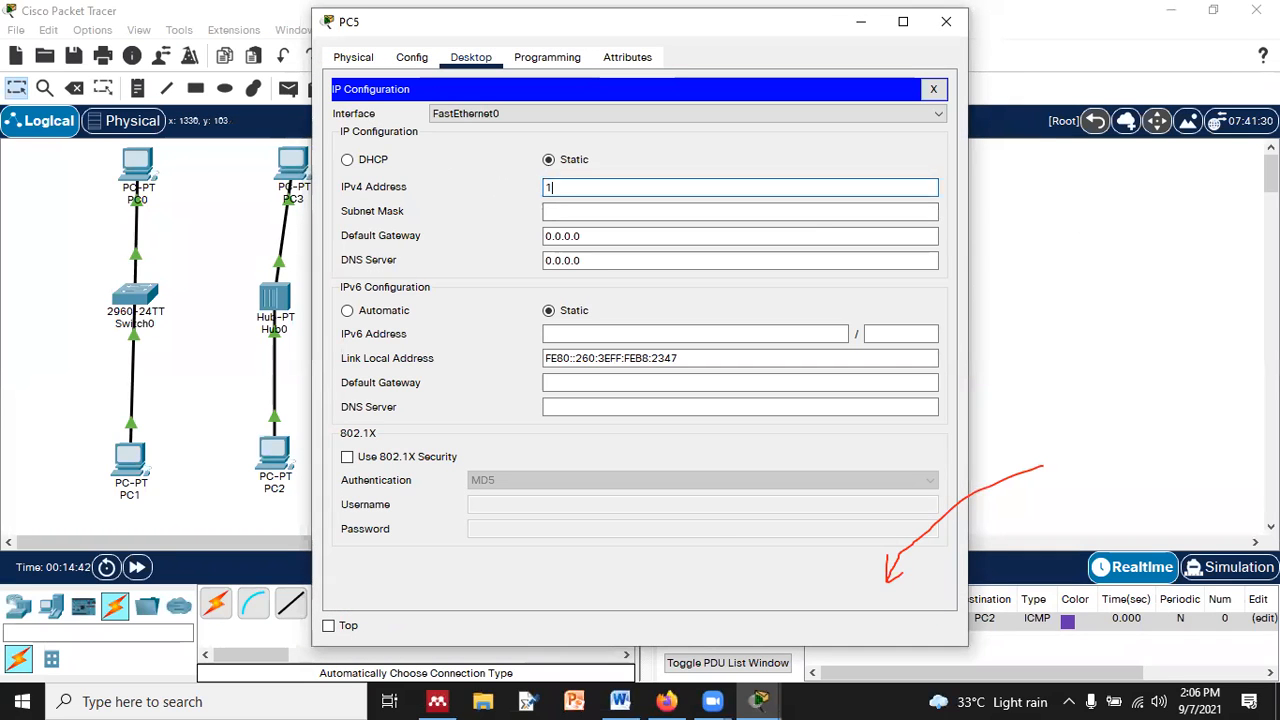
{"action": "key", "text": "BackSpace"}
{"action": "type", "text": "10.0.0.14"}
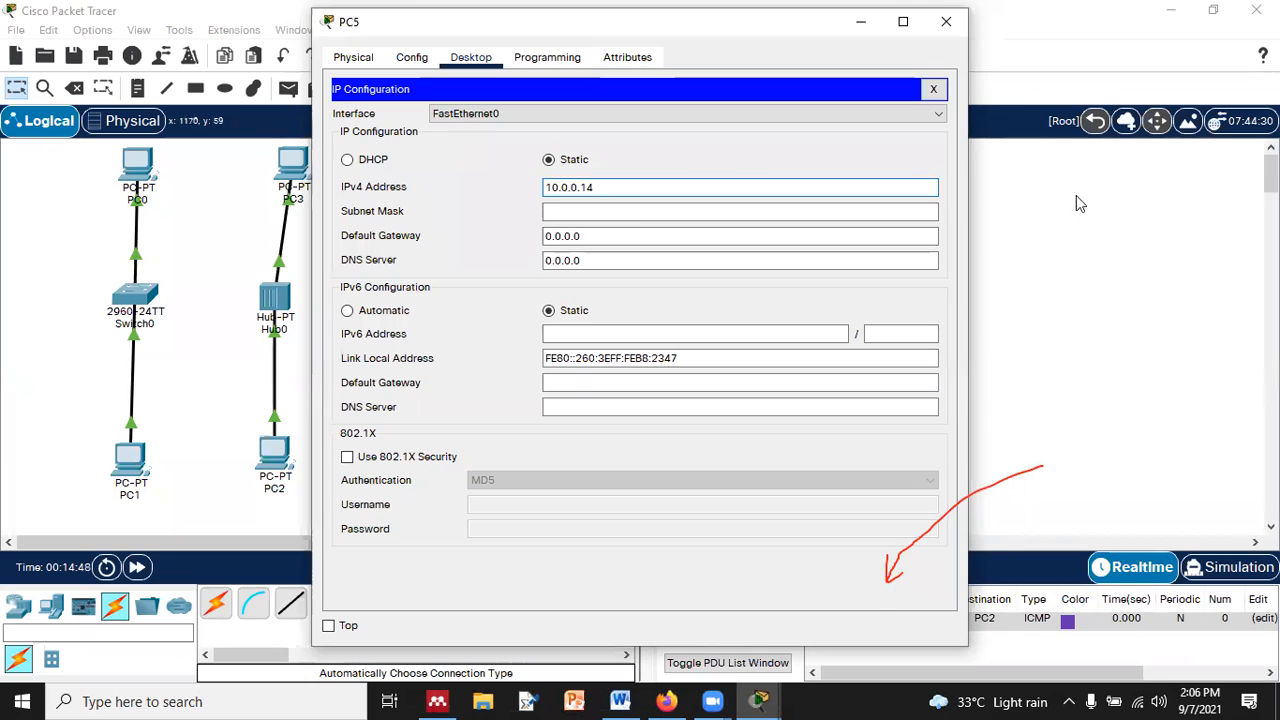
- Set PC5's subnet mask to 255.255.0.0 and close its configuration
{"action": "left_click", "coordinate": [631, 212]}
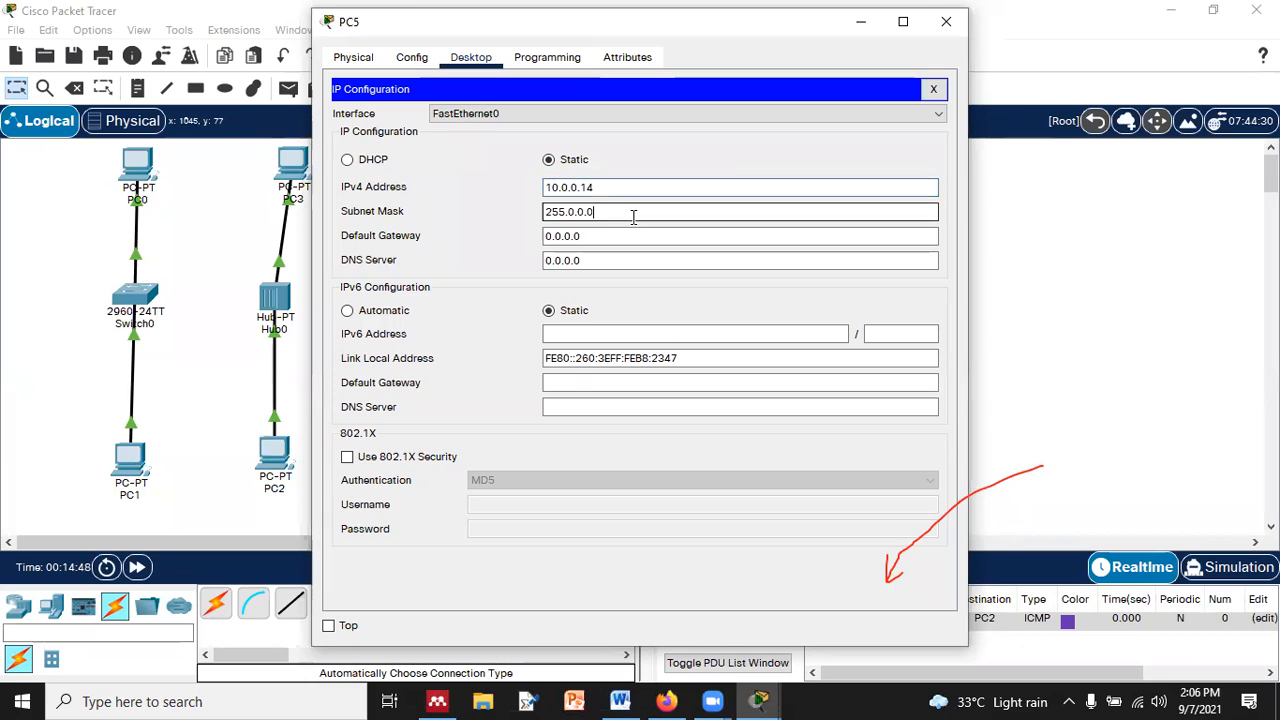
{"action": "left_click_drag", "start_coordinate": [577, 211], "coordinate": [568, 212]}
{"action": "type", "text": "255."}
{"action": "left_click", "coordinate": [714, 264]}
{"action": "left_click", "coordinate": [692, 302]}
{"action": "left_click", "coordinate": [946, 22]}
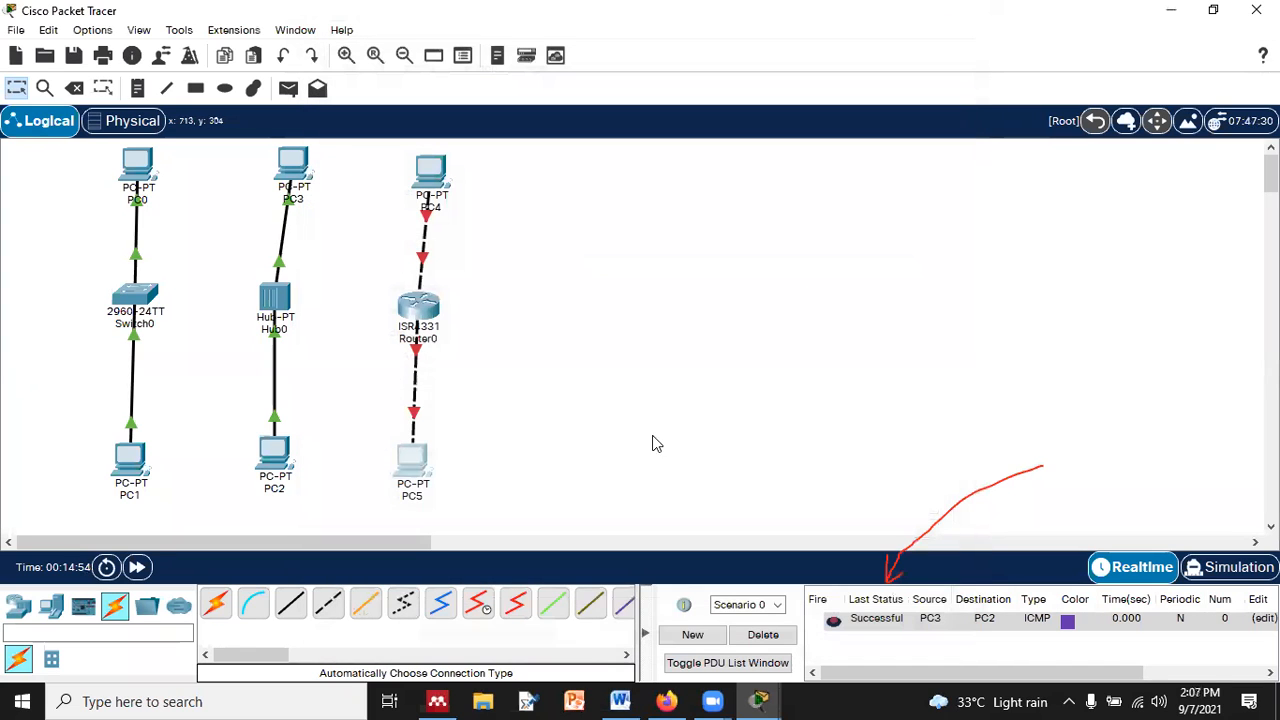
- View Router0's configuration briefly, close it, and check which router port links to PC5
{"action": "left_click", "coordinate": [420, 309]}
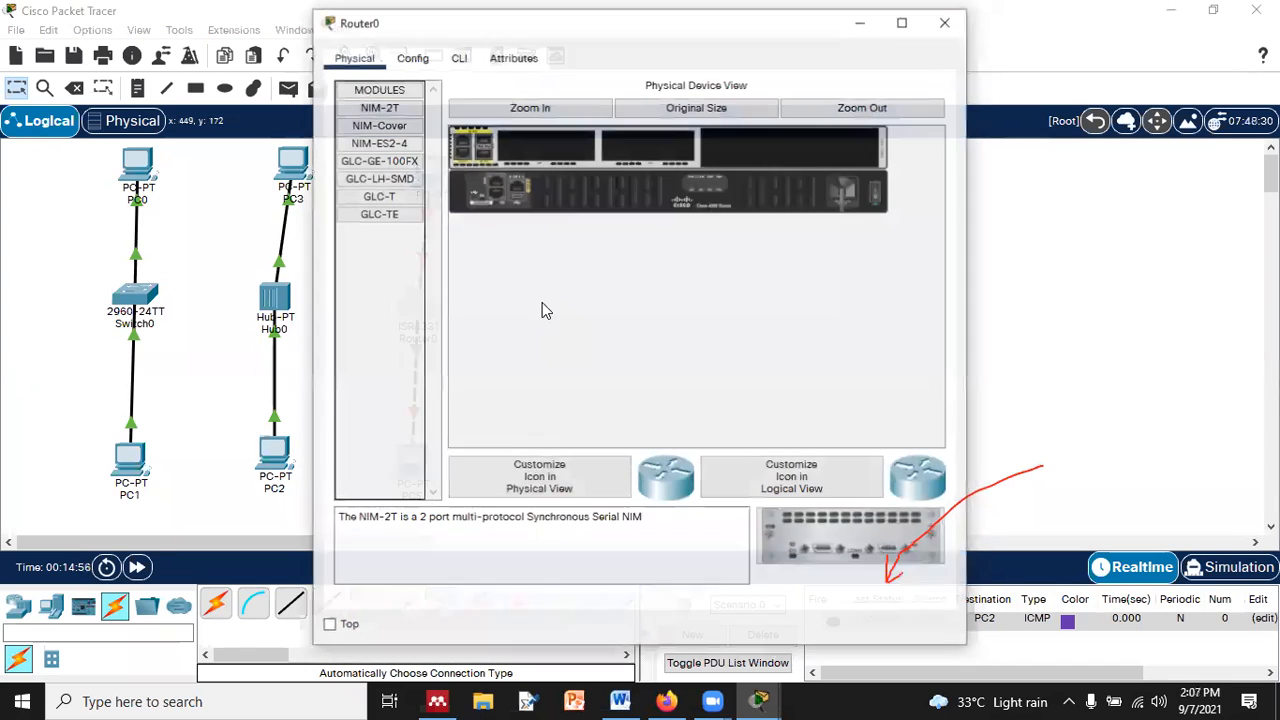
{"action": "left_click", "coordinate": [408, 57]}
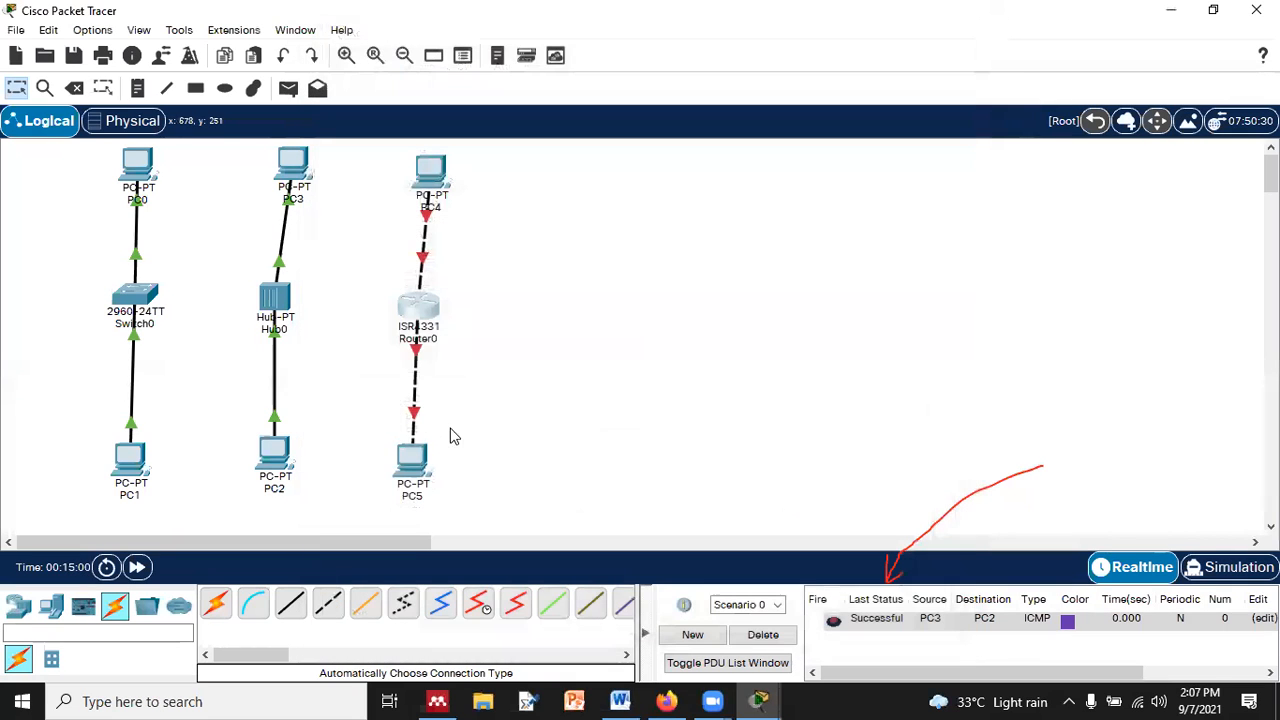
{"action": "left_click", "coordinate": [946, 22]}
{"action": "mouse_move", "coordinate": [419, 348]}
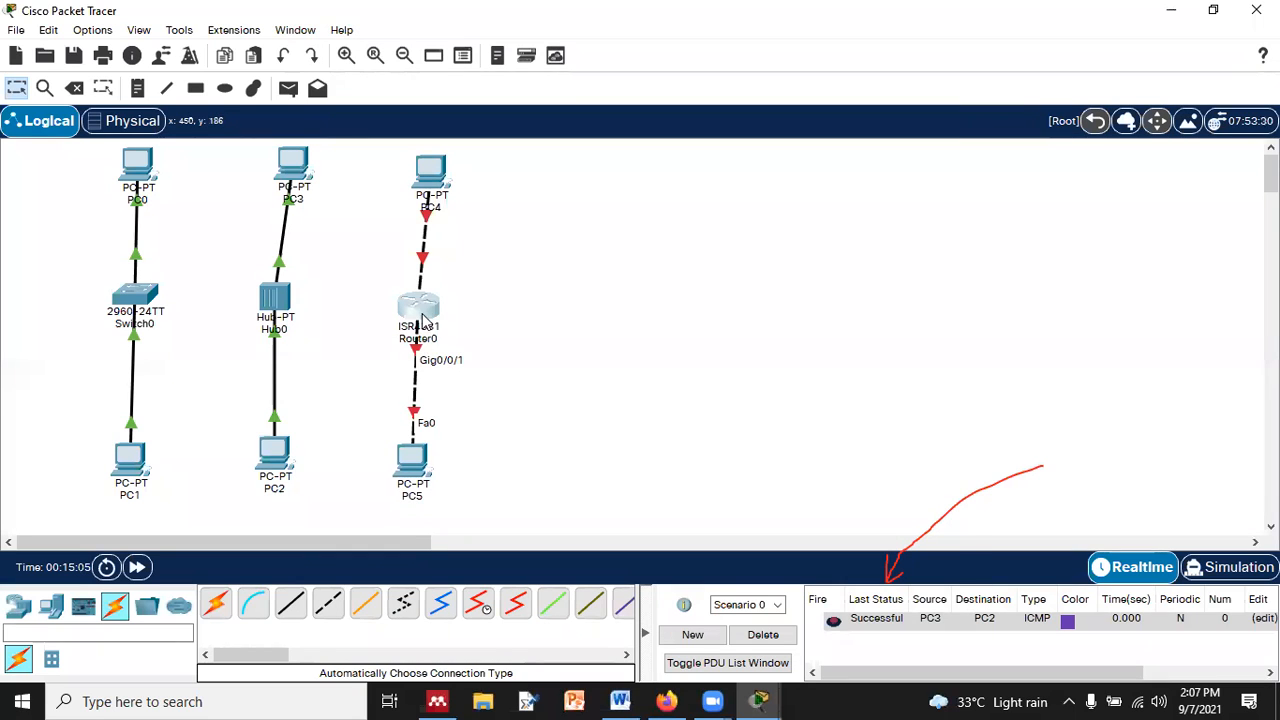
- Turn on Router0's GigabitEthernet0/0/1 port and set its IPv4 address to 10.0.0.16
{"action": "left_click", "coordinate": [424, 318]}
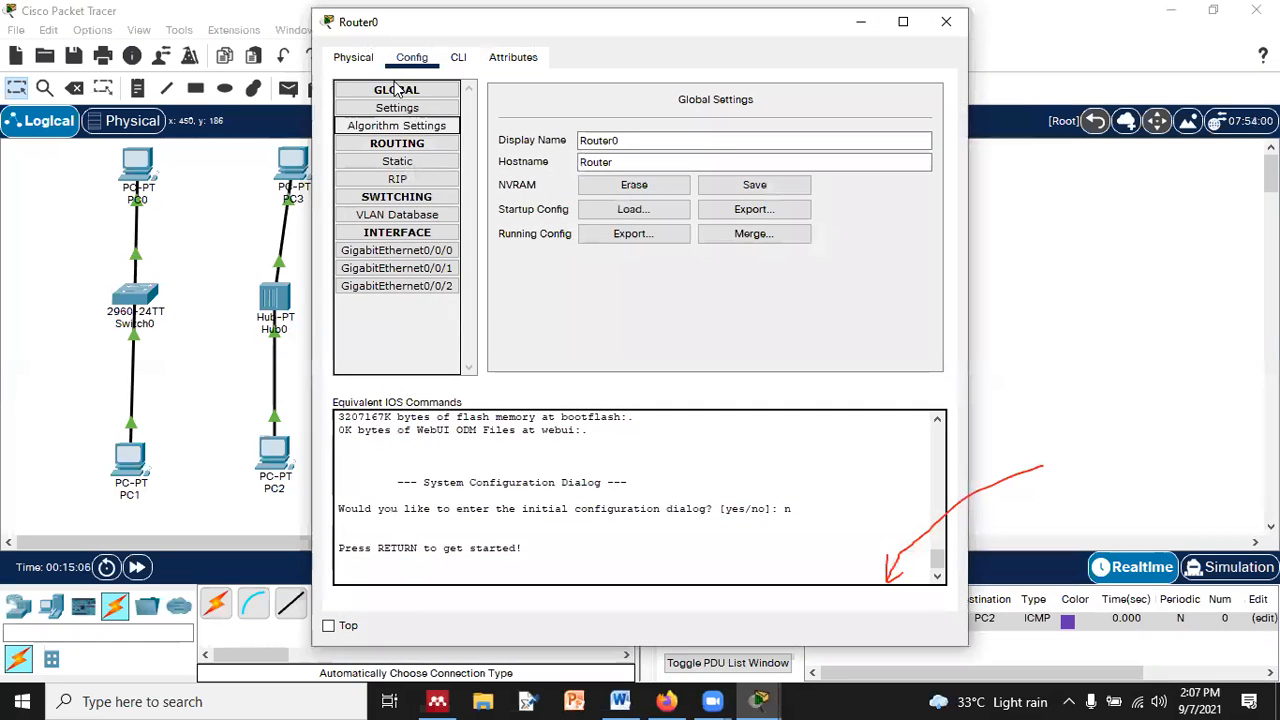
{"action": "left_click", "coordinate": [436, 270]}
{"action": "left_click", "coordinate": [917, 116]}
{"action": "left_click", "coordinate": [783, 213]}
{"action": "type", "text": "10.0"}
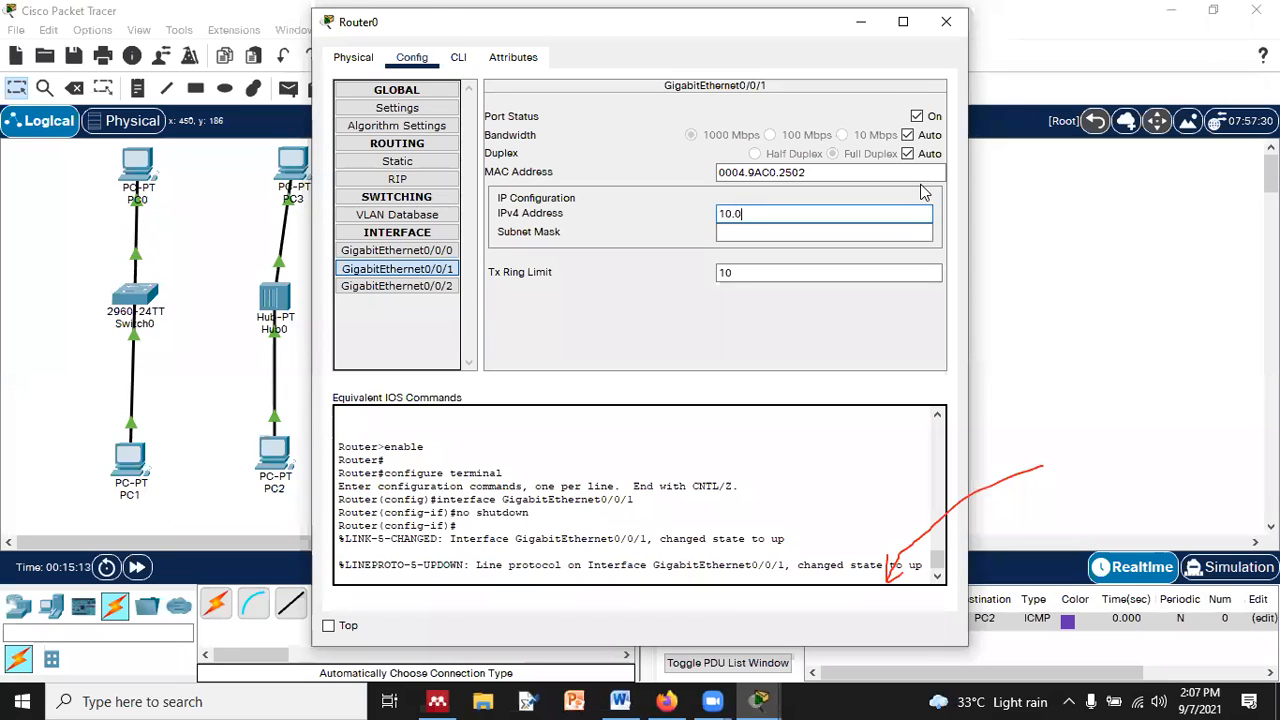
{"action": "type", "text": "0.0.16"}
- Set the subnet mask of Router0's GigabitEthernet0/0/1 interface to 255.255.0.0
{"action": "left_click", "coordinate": [846, 232]}
{"action": "left_click", "coordinate": [746, 229]}
{"action": "key", "text": "BackSpace"}
{"action": "type", "text": "255"}
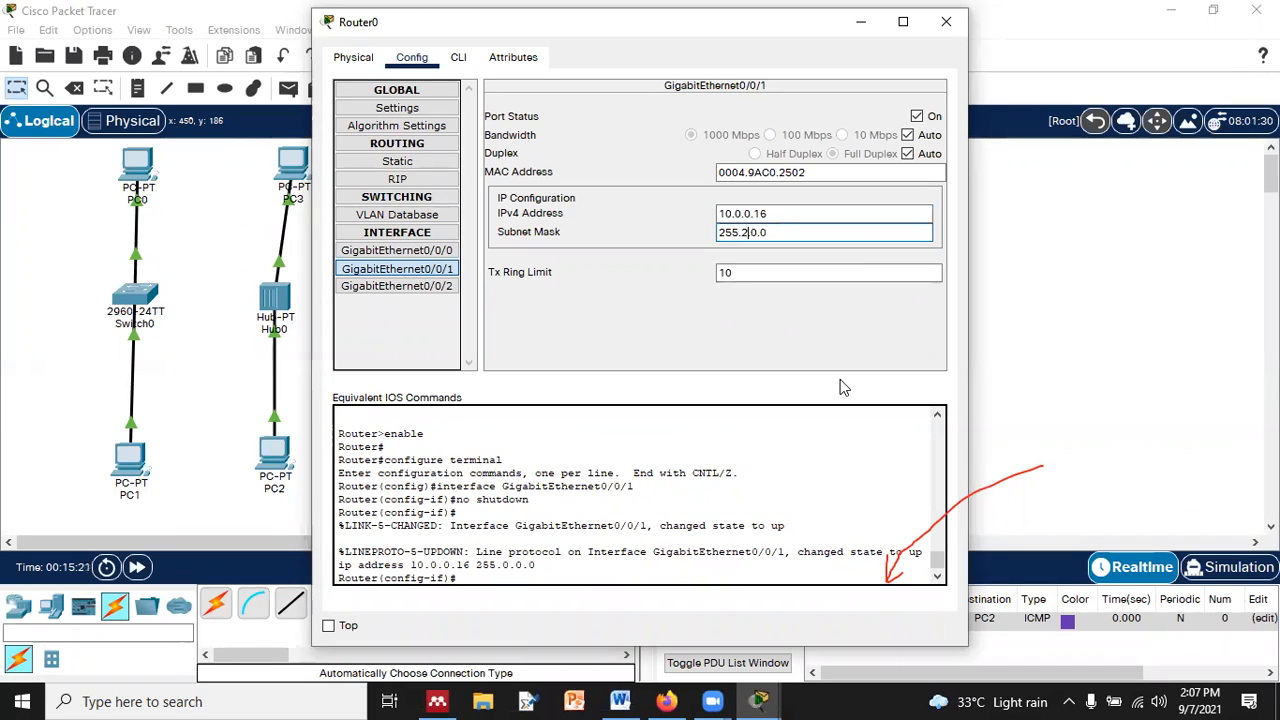
- Close Router0's configuration and check PC4's IP configuration
{"action": "left_click", "coordinate": [946, 21]}
{"action": "left_click_drag", "start_coordinate": [433, 180], "coordinate": [431, 162]}
{"action": "left_click", "coordinate": [429, 150]}
{"action": "left_click", "coordinate": [585, 187]}
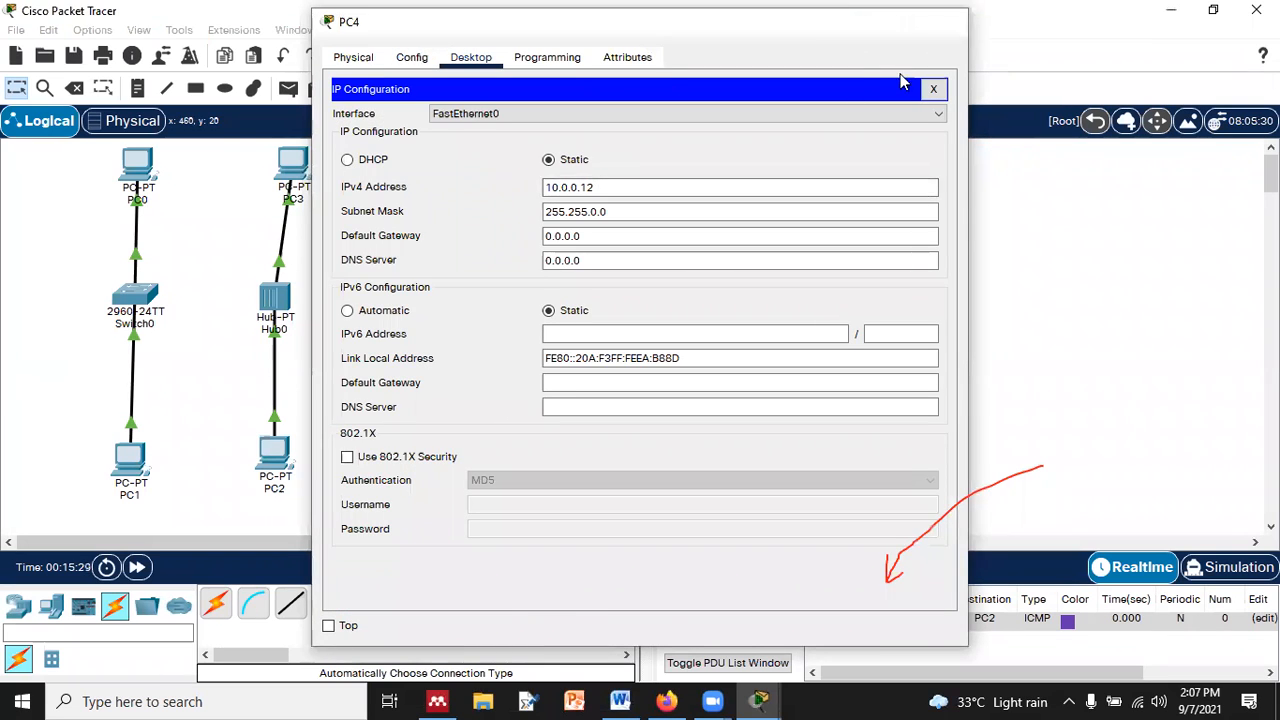
{"action": "left_click", "coordinate": [946, 21]}
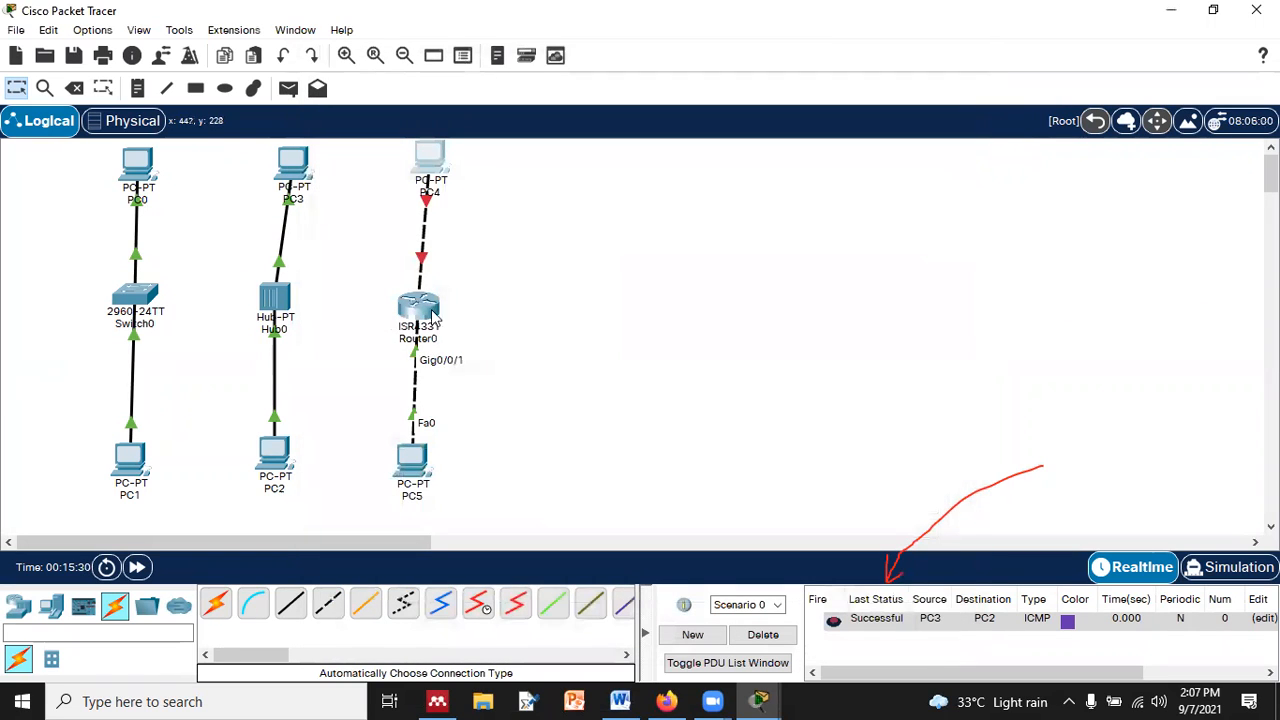
{"action": "left_click", "coordinate": [441, 178]}
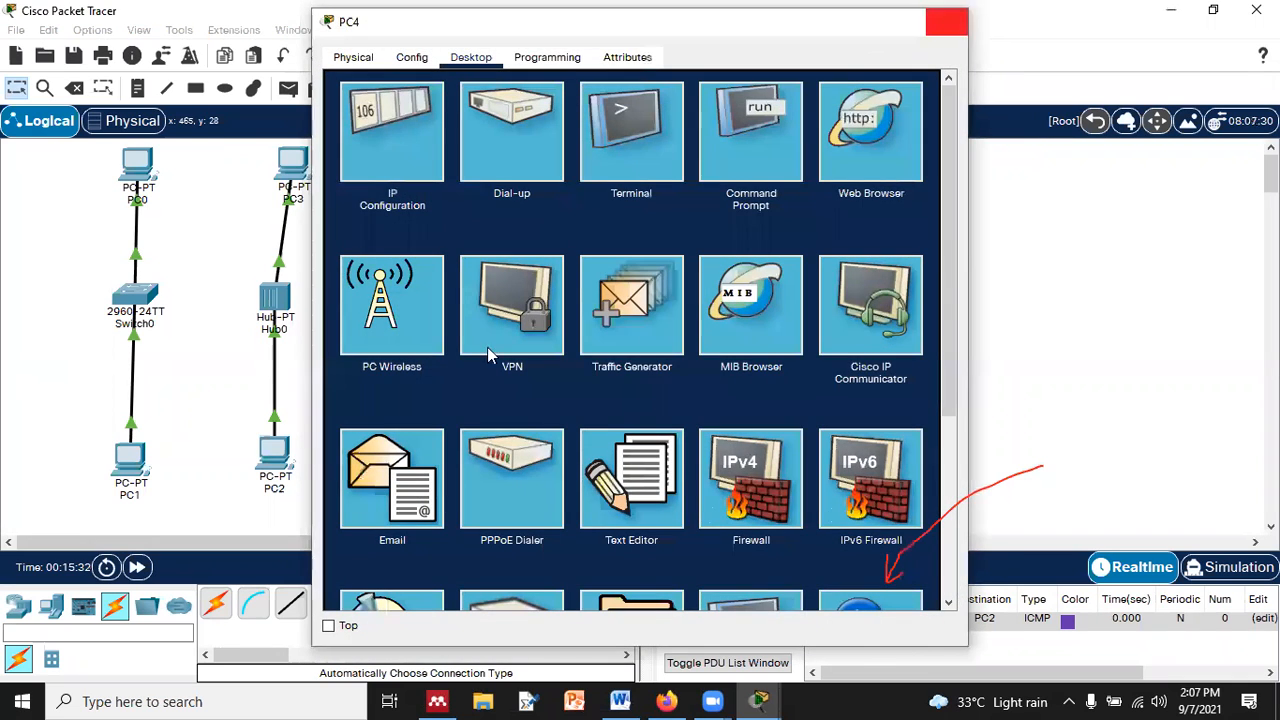
{"action": "left_click", "coordinate": [942, 24]}
- Turn on Router0's GigabitEthernet0/0/0 port, which links to PC4
{"action": "mouse_move", "coordinate": [424, 262]}
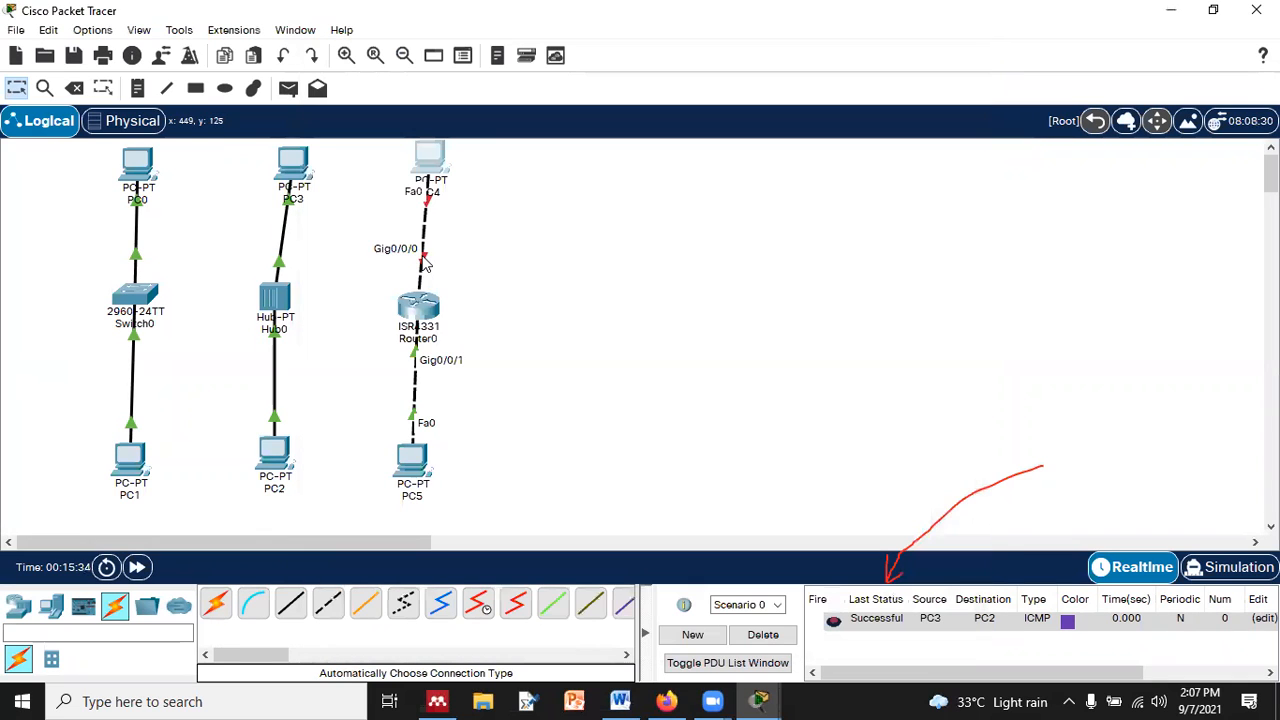
{"action": "left_click", "coordinate": [422, 310]}
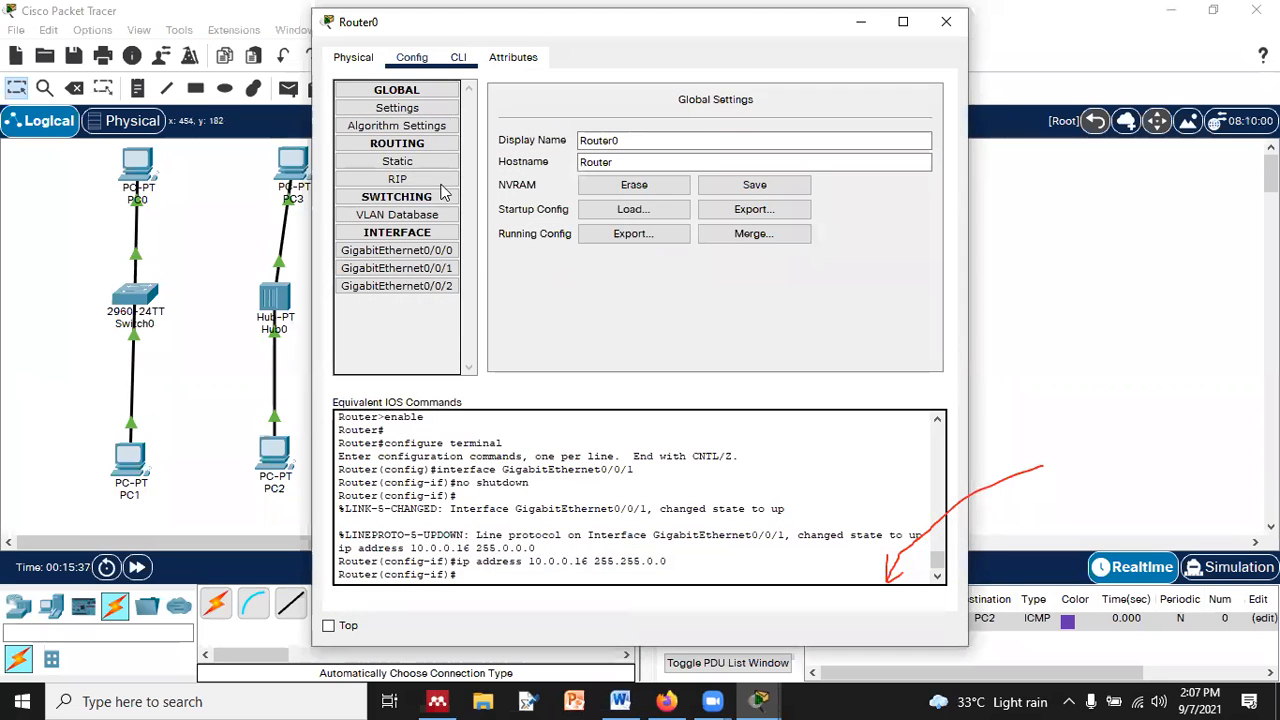
{"action": "left_click", "coordinate": [397, 250]}
{"action": "left_click", "coordinate": [929, 117]}
- Try to assign 10.0.0.18 and 10.0.0.19 as GigabitEthernet0/0/0's IPv4 address, then close Router0's configuration
{"action": "left_click", "coordinate": [925, 214]}
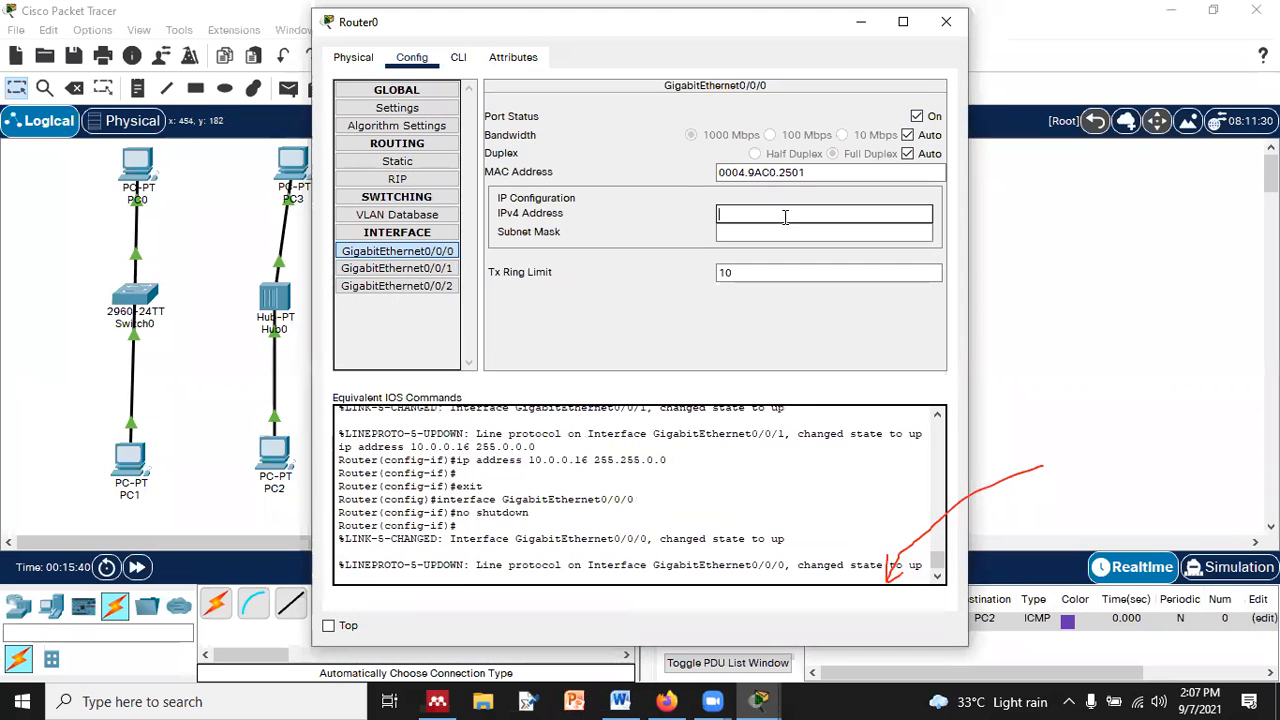
{"action": "type", "text": "10.0.0"}
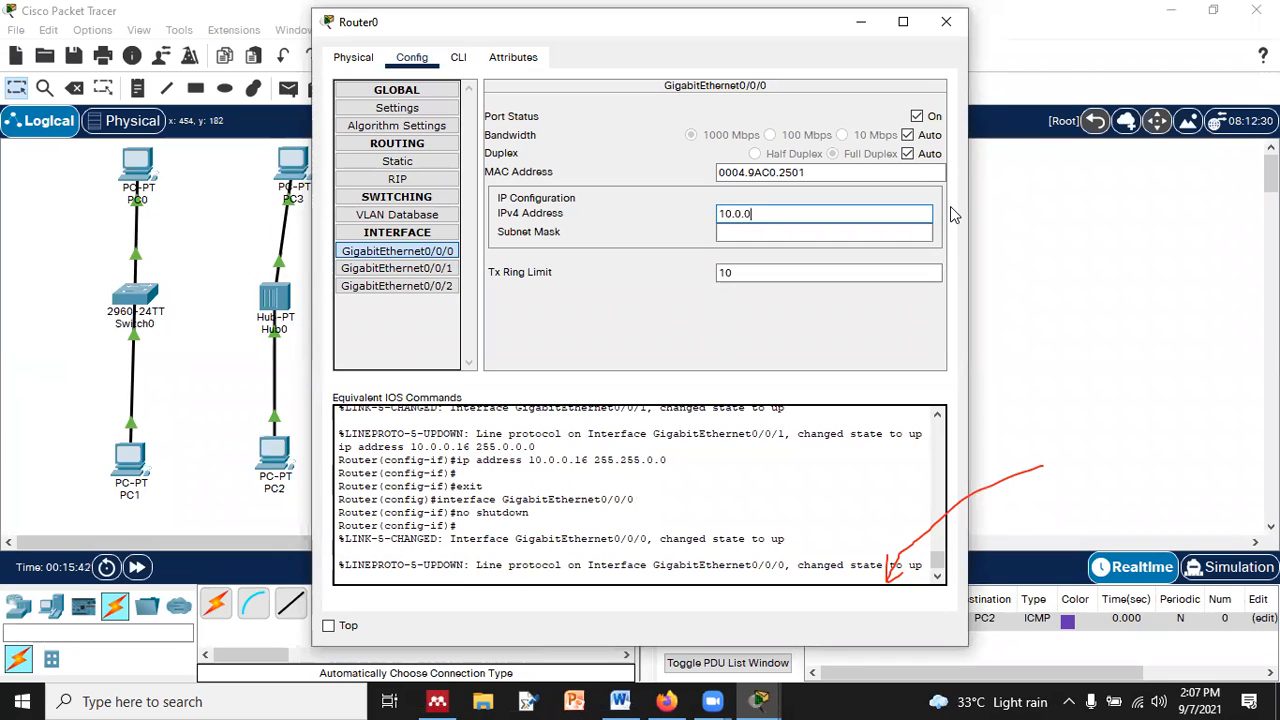
{"action": "type", "text": ".18"}
{"action": "left_click", "coordinate": [815, 241]}
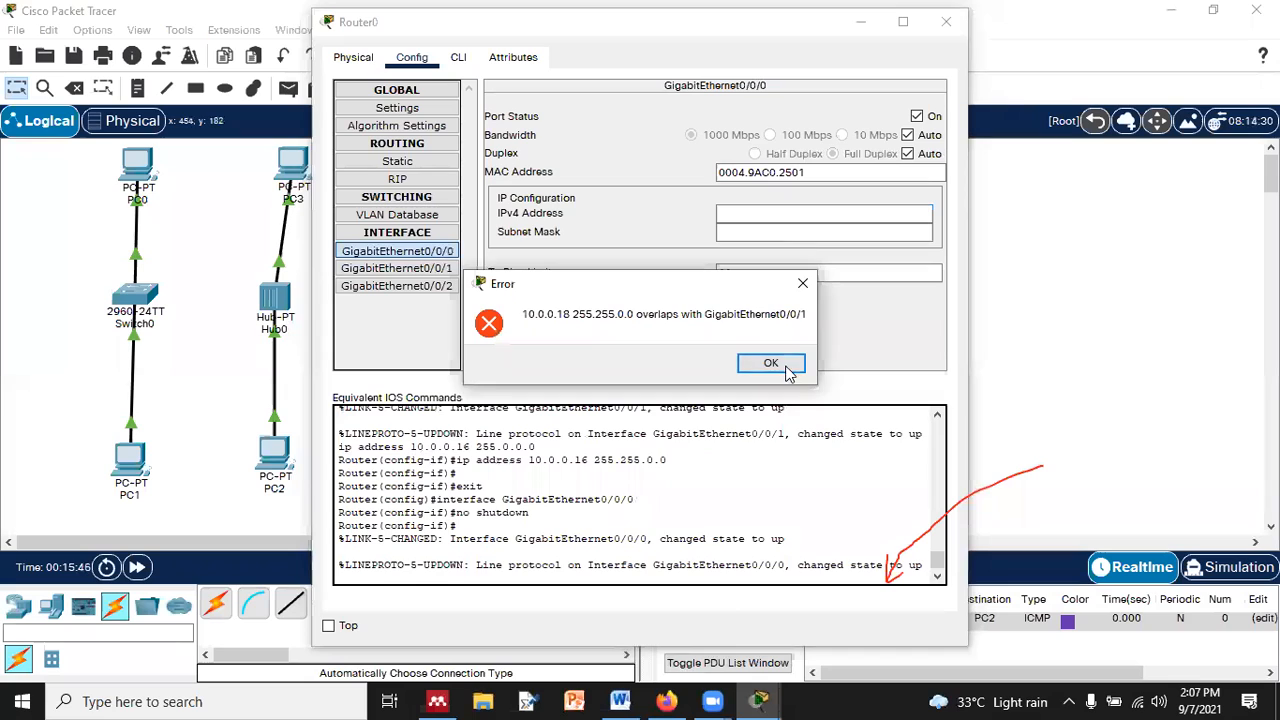
{"action": "left_click", "coordinate": [741, 364]}
{"action": "type", "text": "10.0.0.19"}
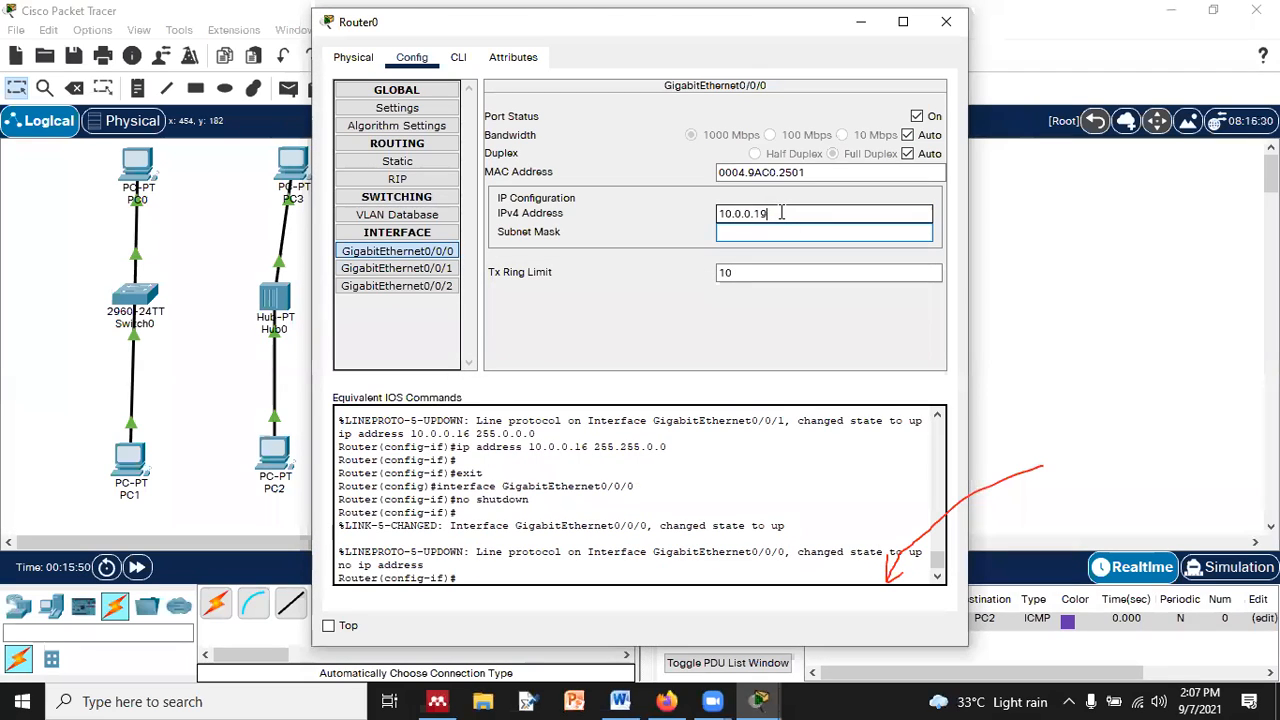
{"action": "left_click", "coordinate": [785, 236]}
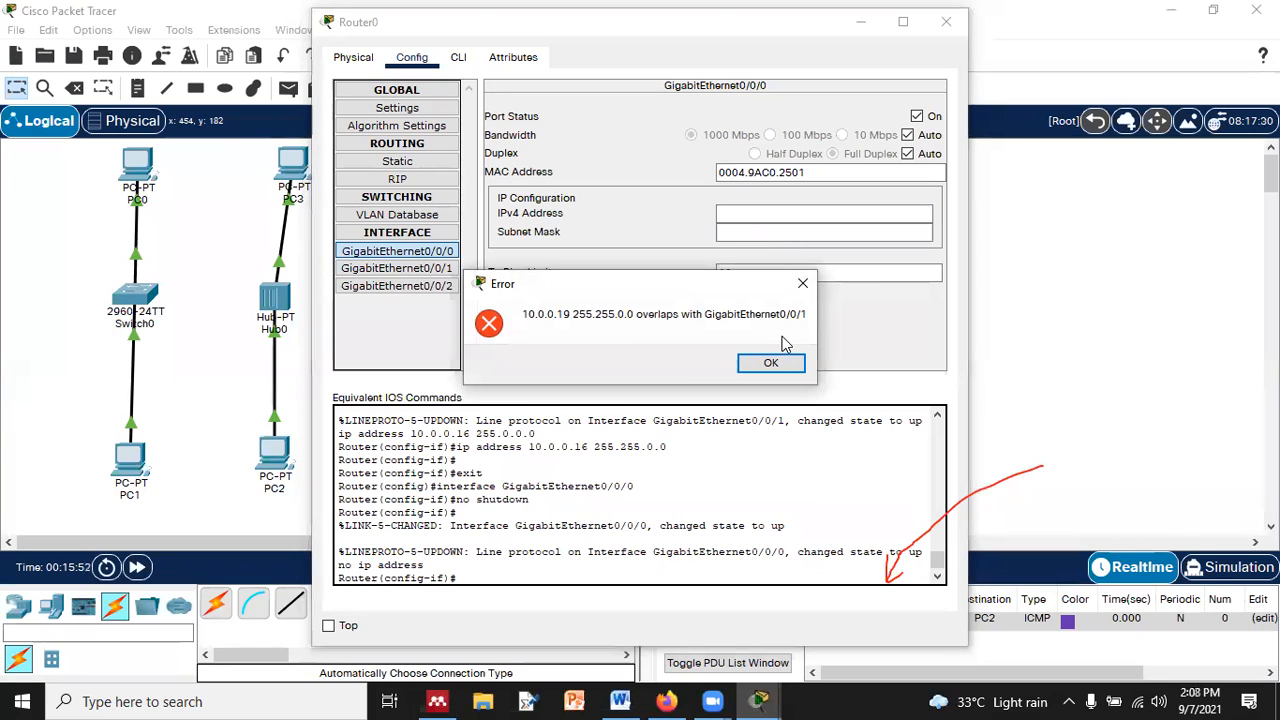
{"action": "left_click", "coordinate": [812, 283]}
{"action": "left_click", "coordinate": [946, 21]}
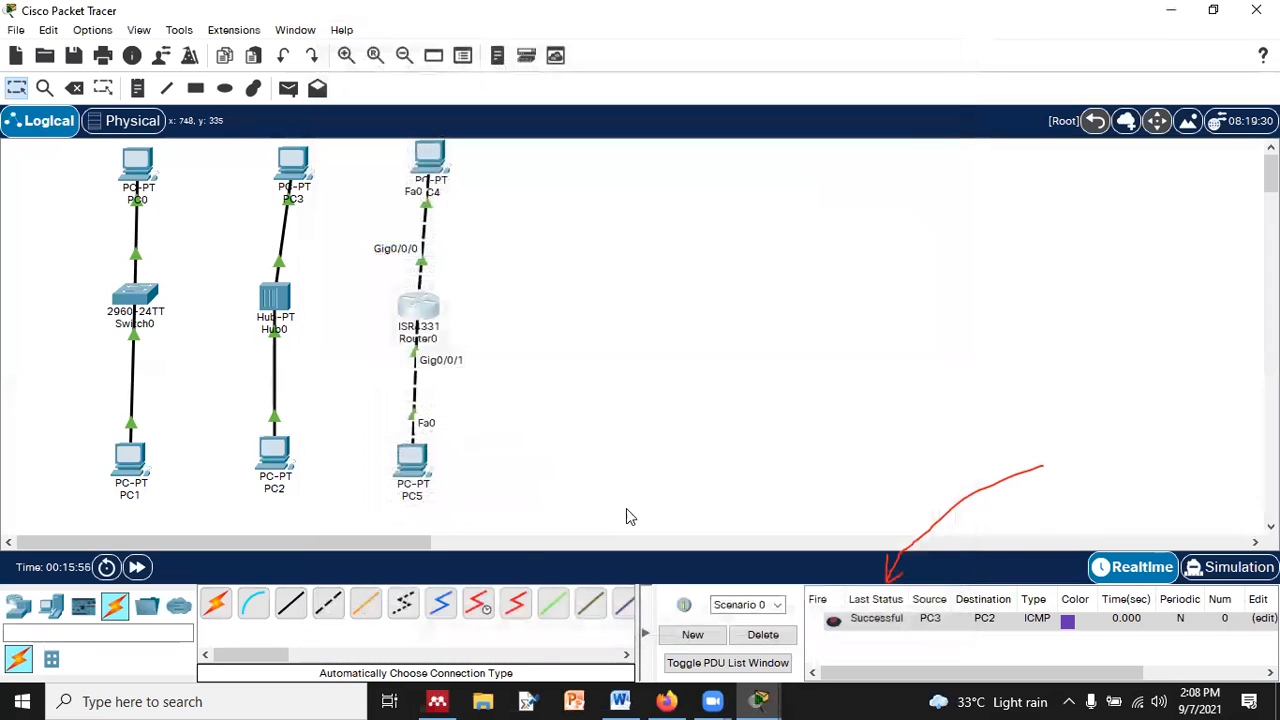
- Review the IP configurations of PC5 and PC4 and close both PC windows
{"action": "left_click", "coordinate": [422, 462]}
{"action": "left_click", "coordinate": [383, 137]}
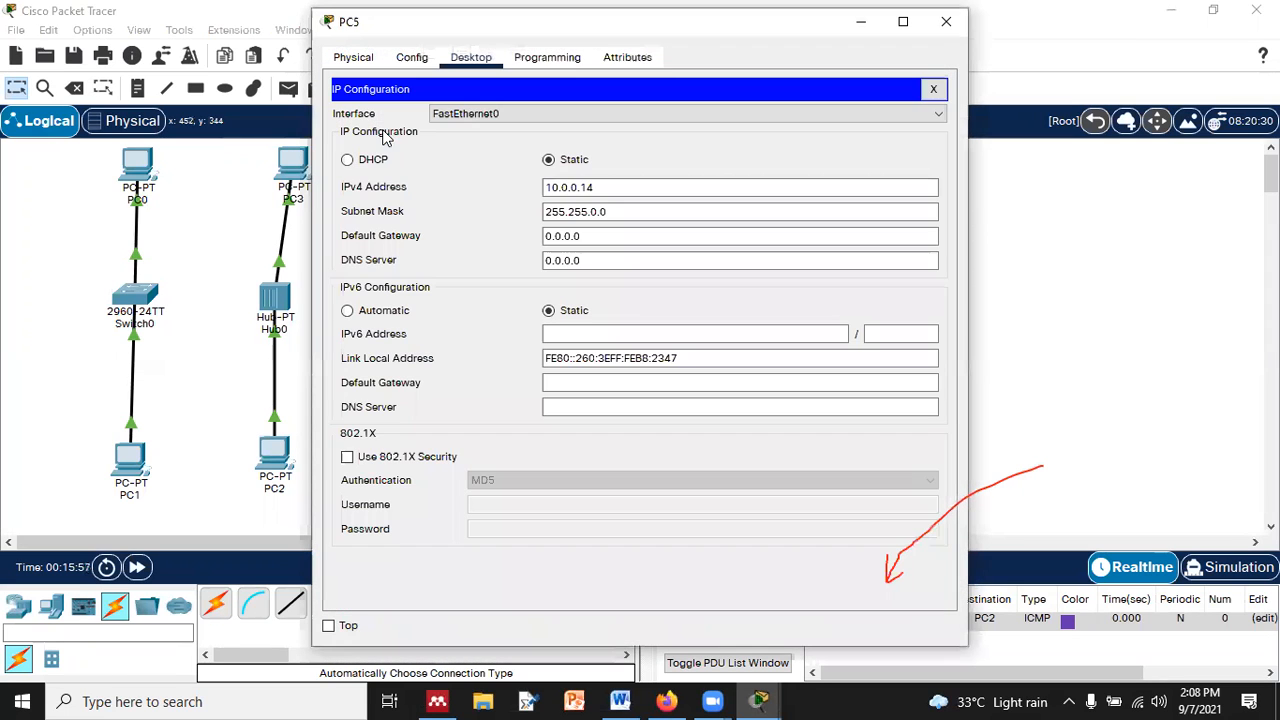
{"action": "left_click", "coordinate": [946, 21]}
{"action": "left_click", "coordinate": [441, 155]}
{"action": "left_click", "coordinate": [401, 148]}
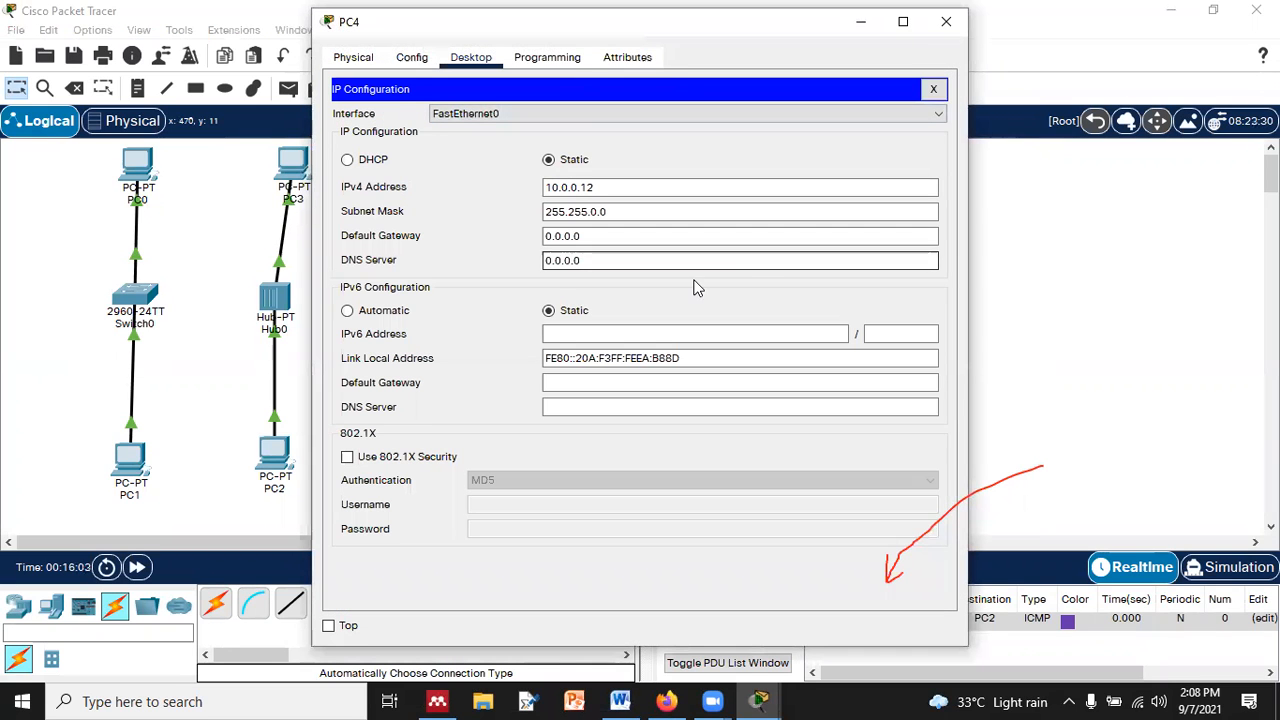
{"action": "left_click", "coordinate": [355, 57]}
{"action": "left_click", "coordinate": [411, 57]}
{"action": "left_click", "coordinate": [471, 57]}
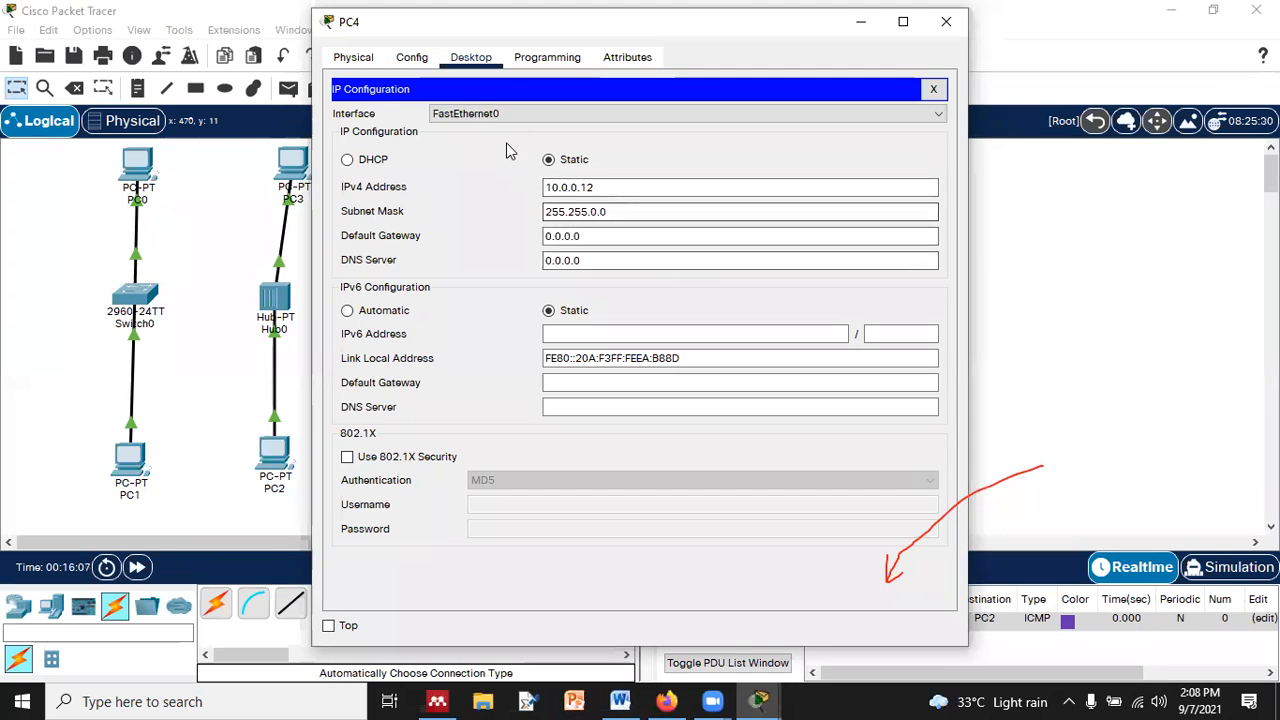
{"action": "left_click", "coordinate": [946, 21]}
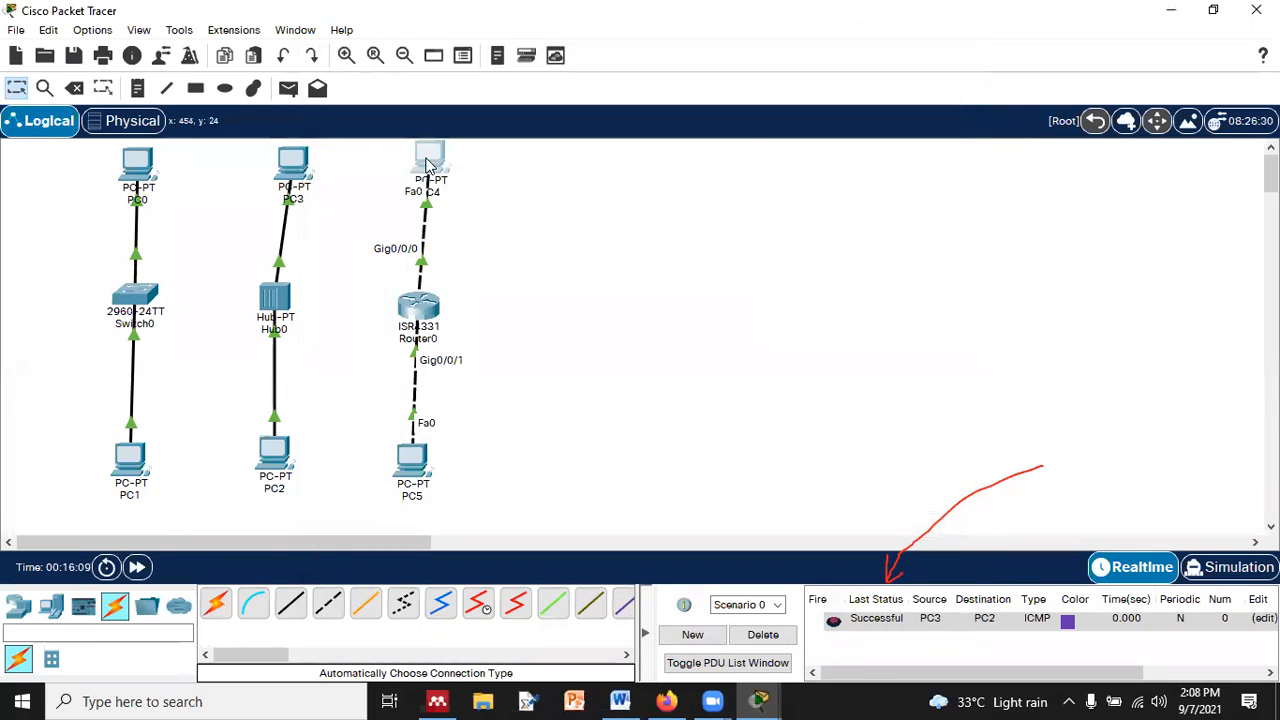
{"action": "mouse_move", "coordinate": [421, 163]}
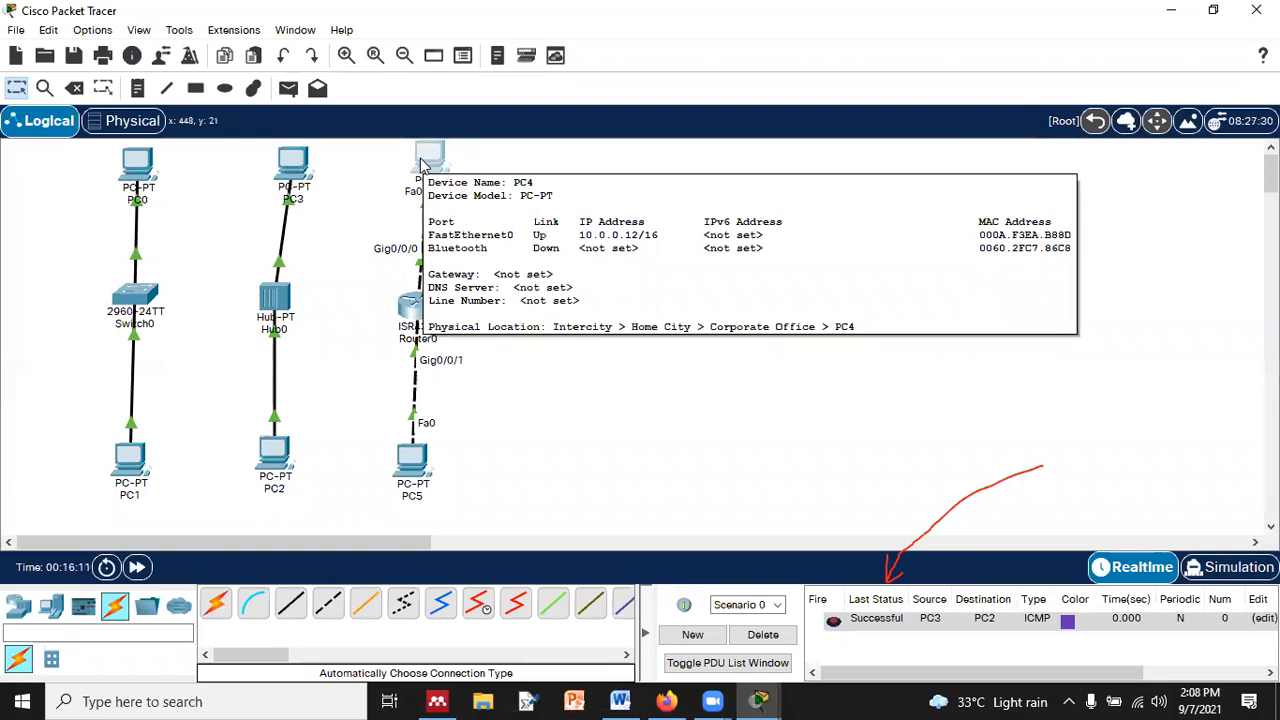
{"action": "mouse_move", "coordinate": [418, 462]}
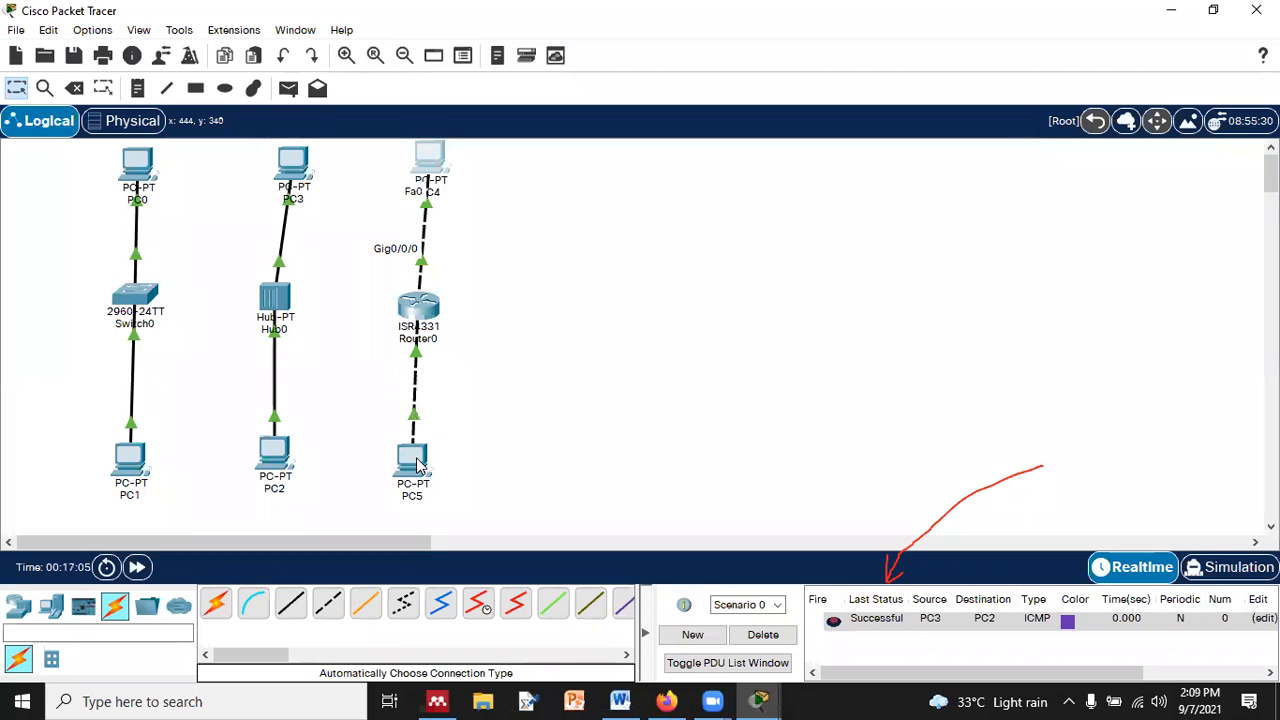
{"action": "mouse_move", "coordinate": [297, 174]}
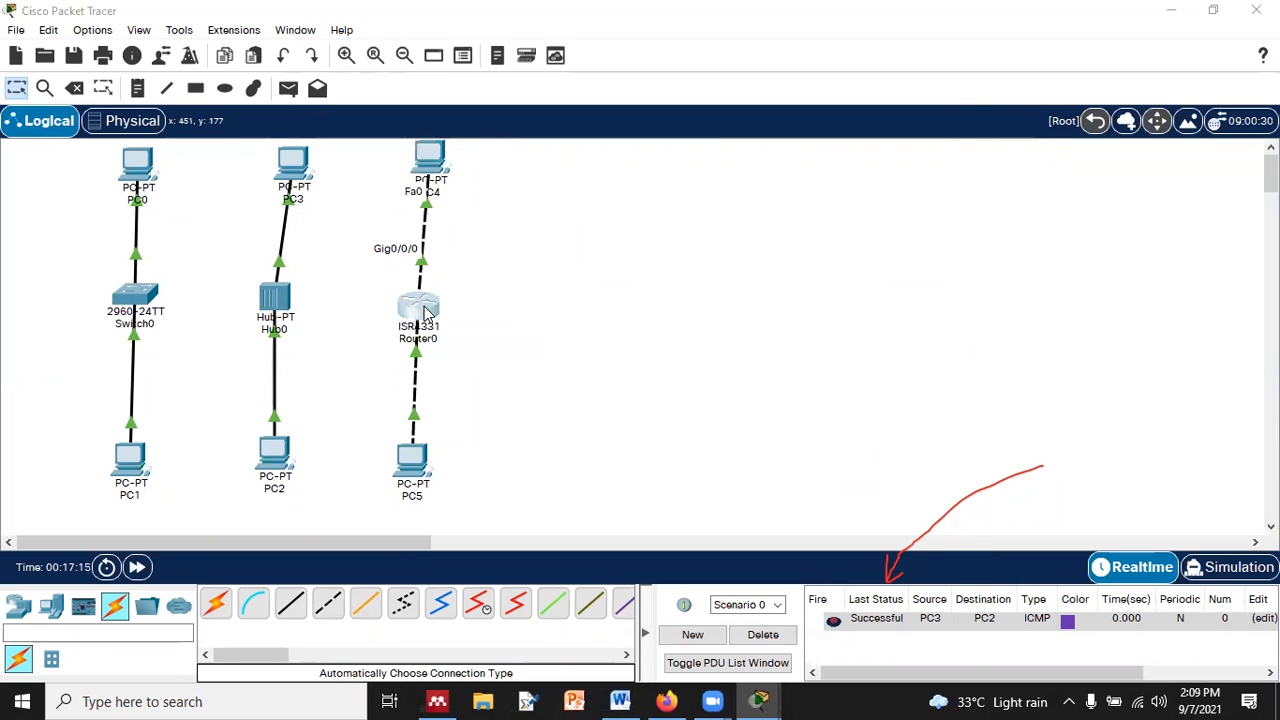
- Add network 10.0.0.0 to Router0's RIP routing and close its configuration
{"action": "left_click", "coordinate": [418, 308]}
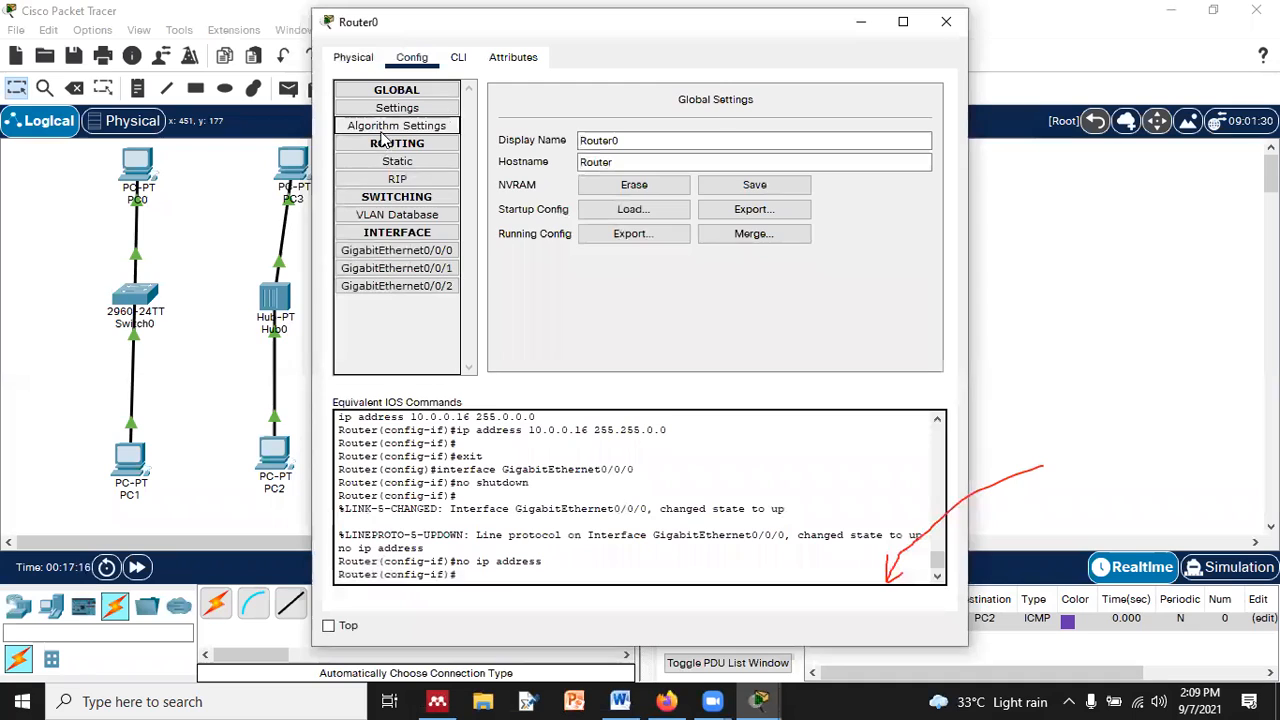
{"action": "left_click", "coordinate": [397, 179]}
{"action": "left_click", "coordinate": [808, 112]}
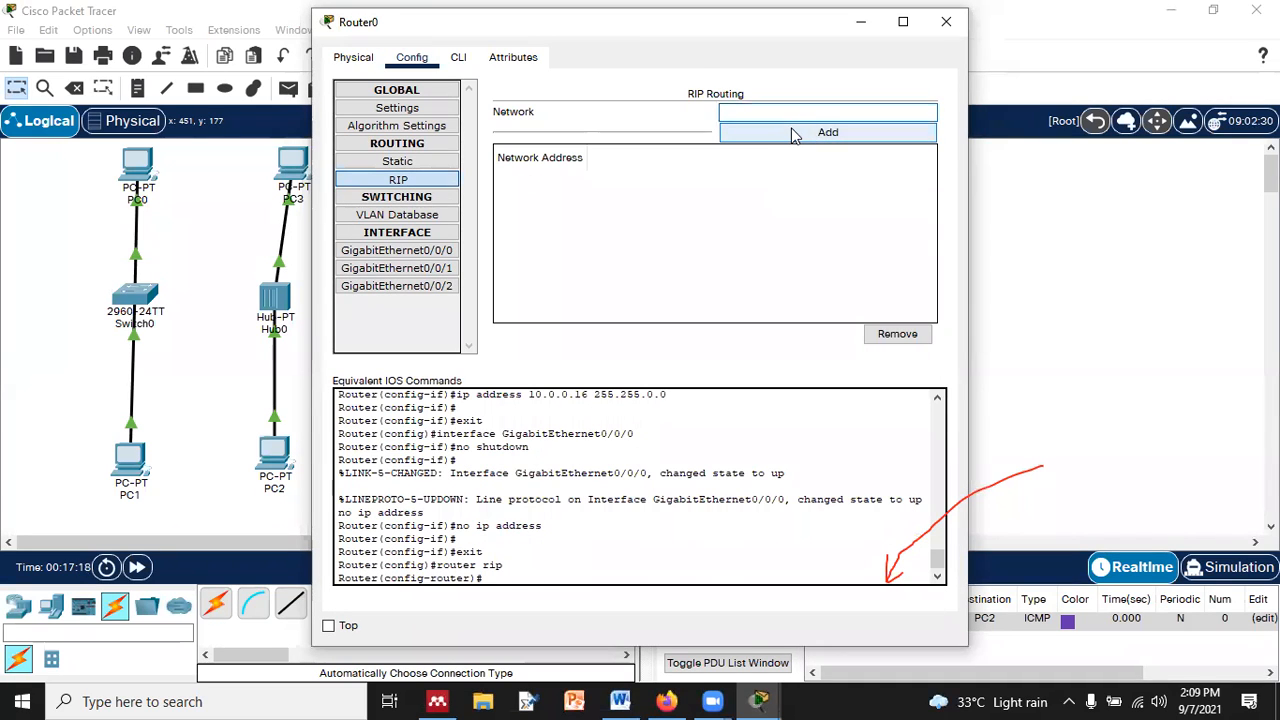
{"action": "type", "text": "10.0.0.0"}
{"action": "left_click", "coordinate": [791, 132]}
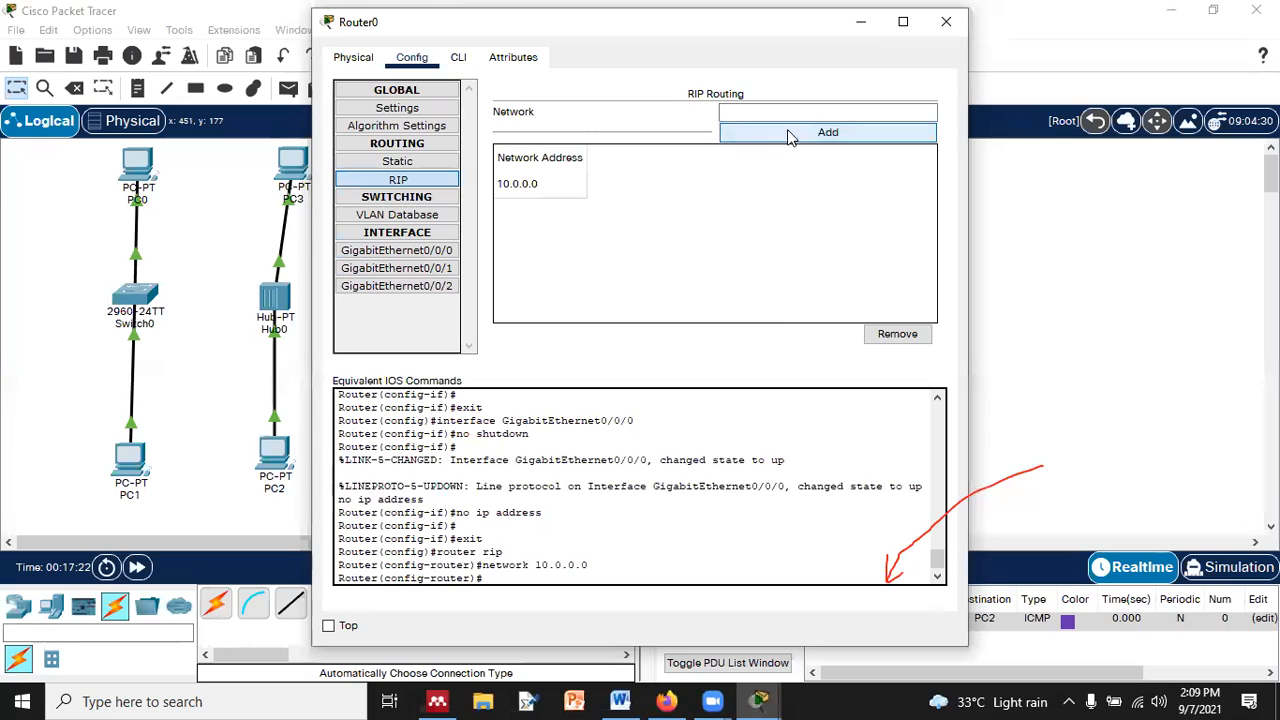
{"action": "left_click", "coordinate": [946, 21]}
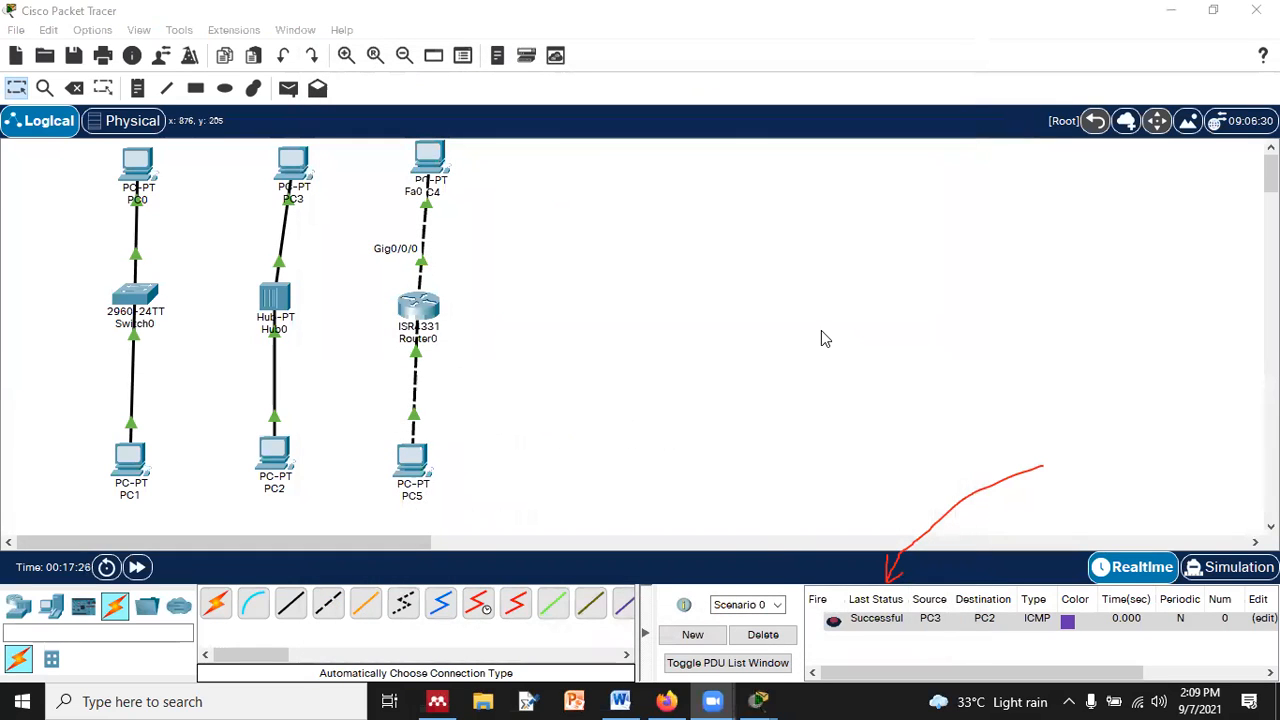
- Send a simple PDU from PC5 to PC4 twice and delete the scenario's PDU entries
{"action": "left_click", "coordinate": [288, 90]}
{"action": "left_click", "coordinate": [412, 458]}
{"action": "left_click", "coordinate": [430, 162]}
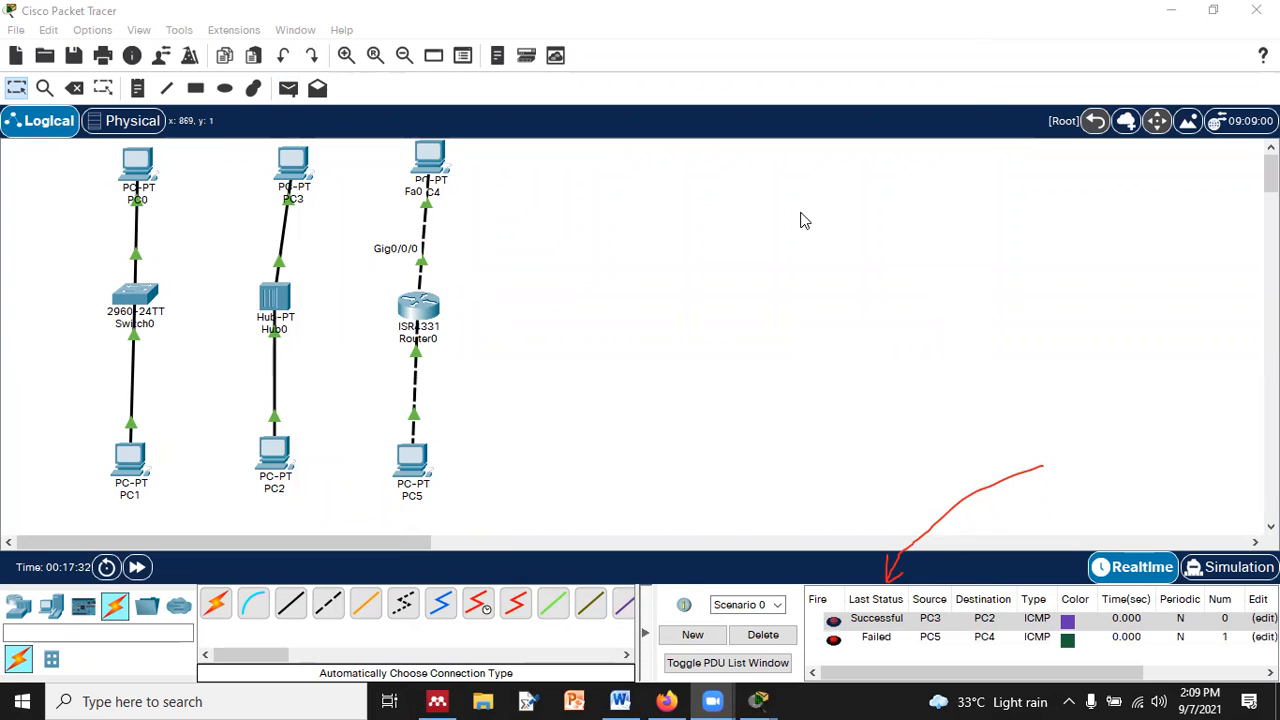
{"action": "left_click", "coordinate": [288, 88]}
{"action": "left_click", "coordinate": [414, 462]}
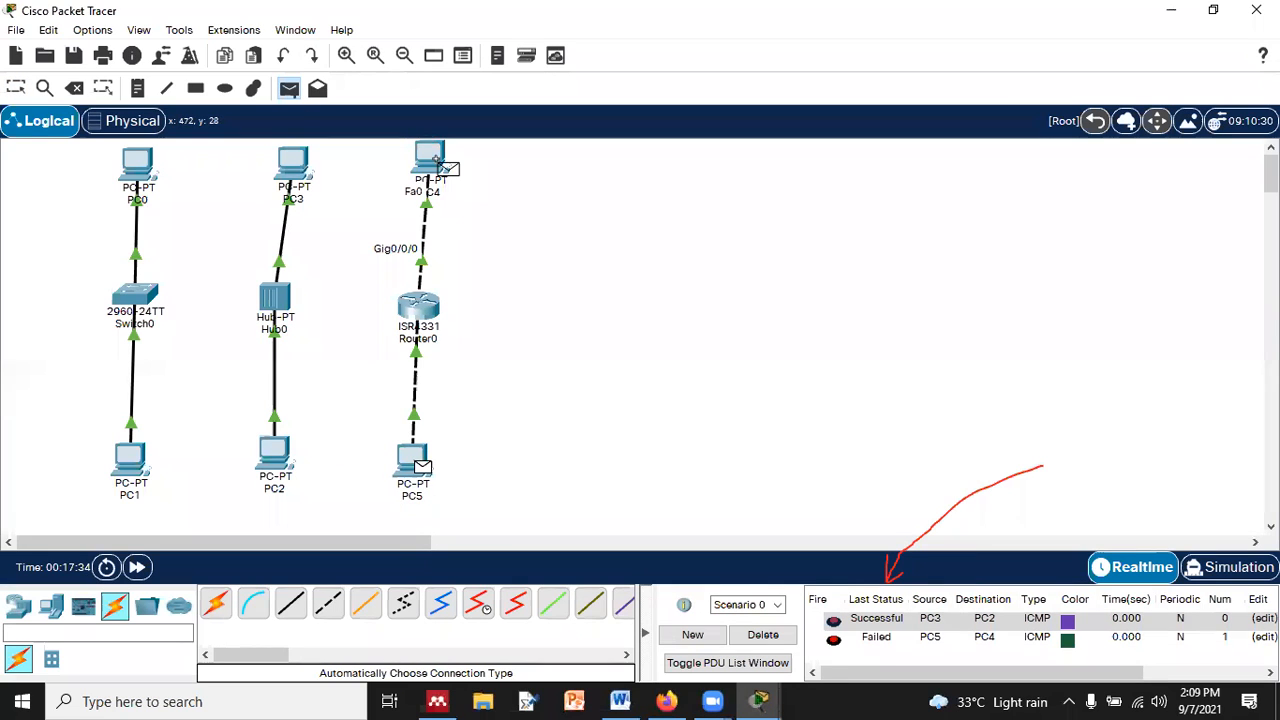
{"action": "left_click", "coordinate": [440, 163]}
{"action": "left_click", "coordinate": [762, 636]}
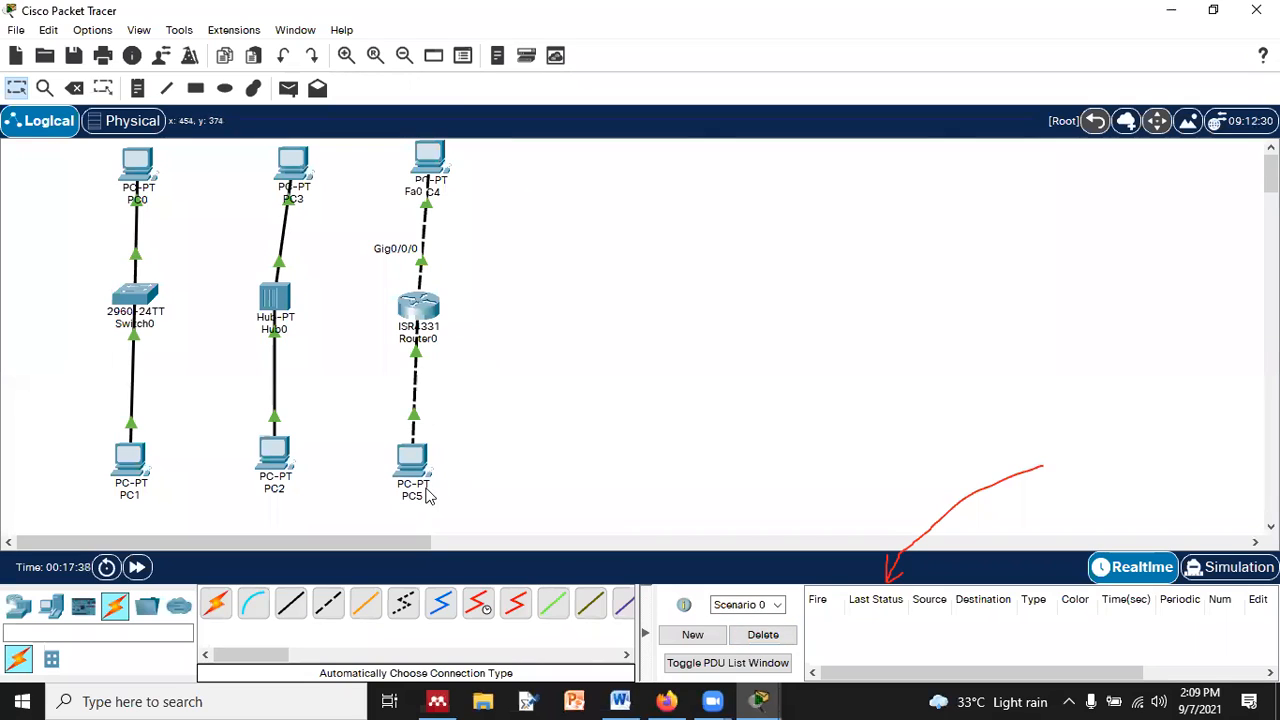
- Look up the address of Router0's GigabitEthernet0/0/1 interface and set PC5's default gateway to 10.0.0.16
{"action": "left_click", "coordinate": [424, 314]}
{"action": "left_click", "coordinate": [397, 269]}
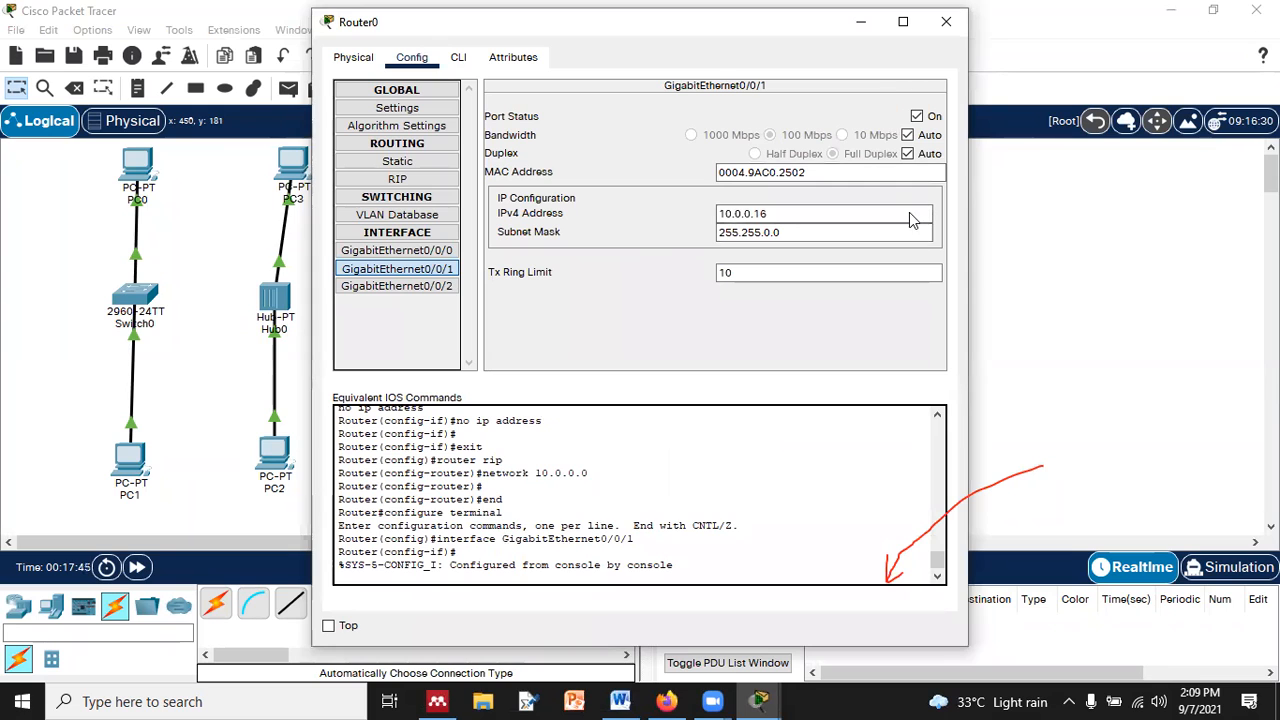
{"action": "left_click", "coordinate": [921, 86]}
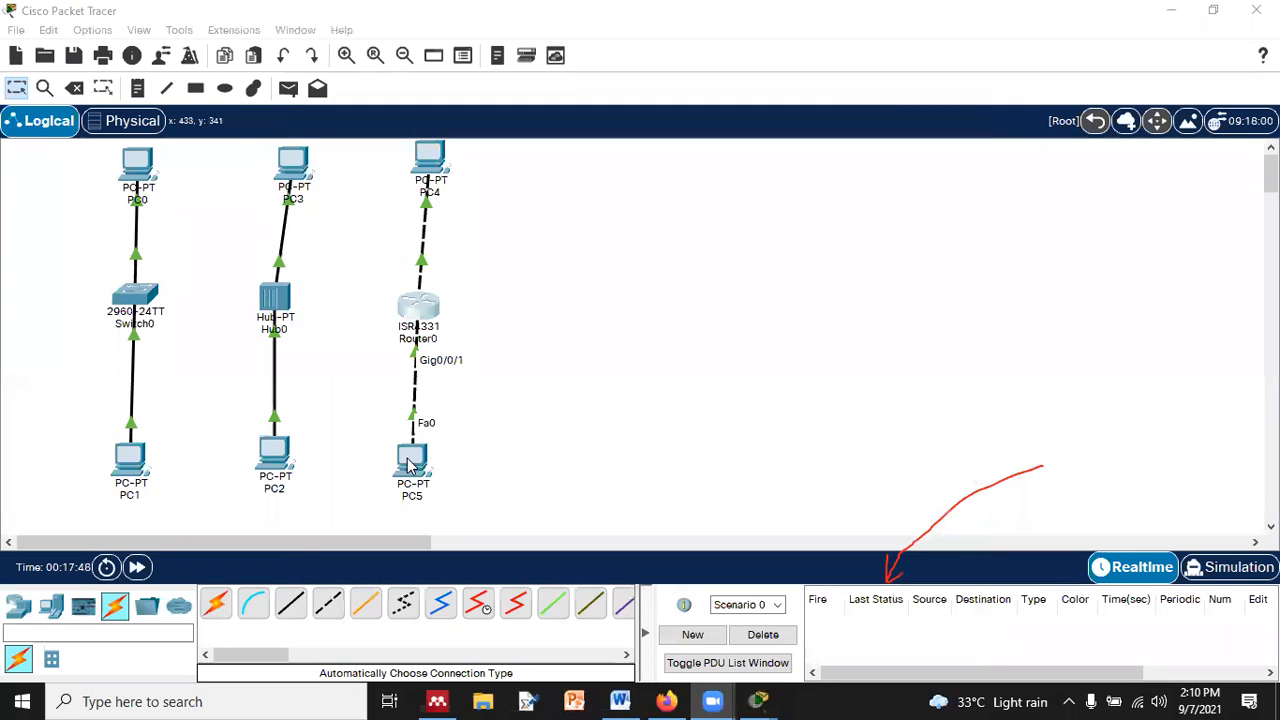
{"action": "left_click", "coordinate": [410, 463]}
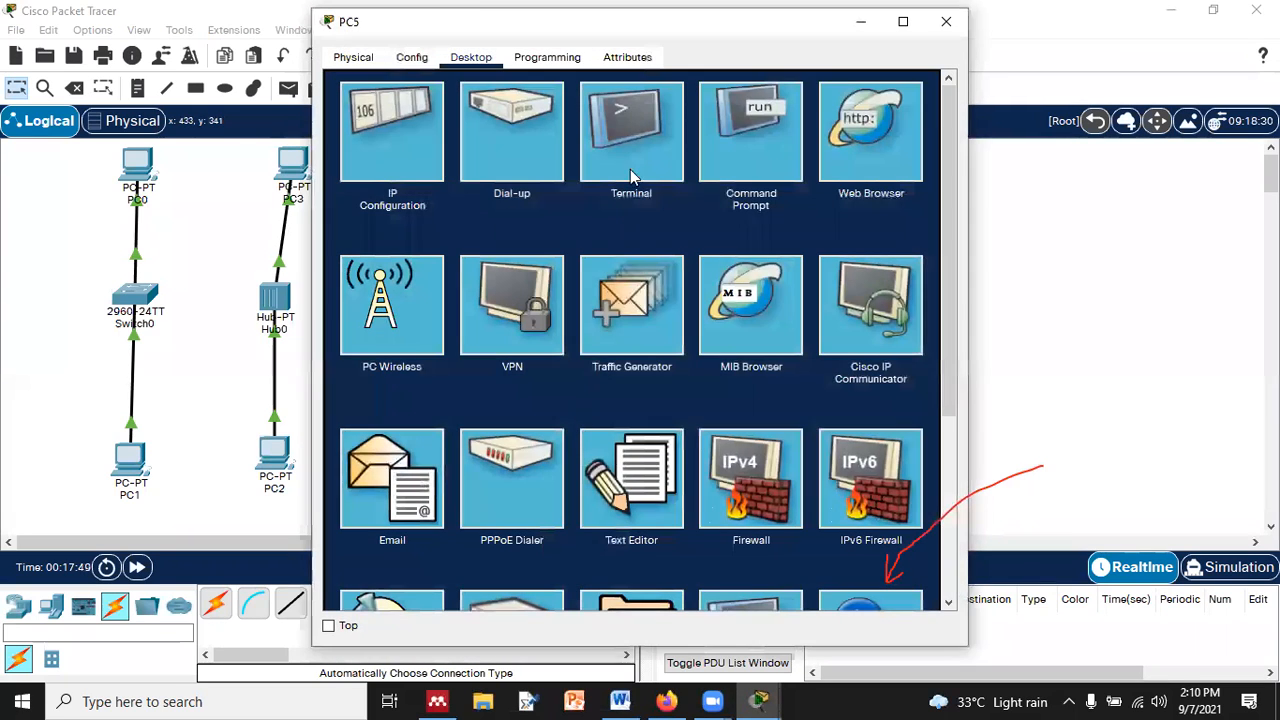
{"action": "left_click", "coordinate": [439, 140]}
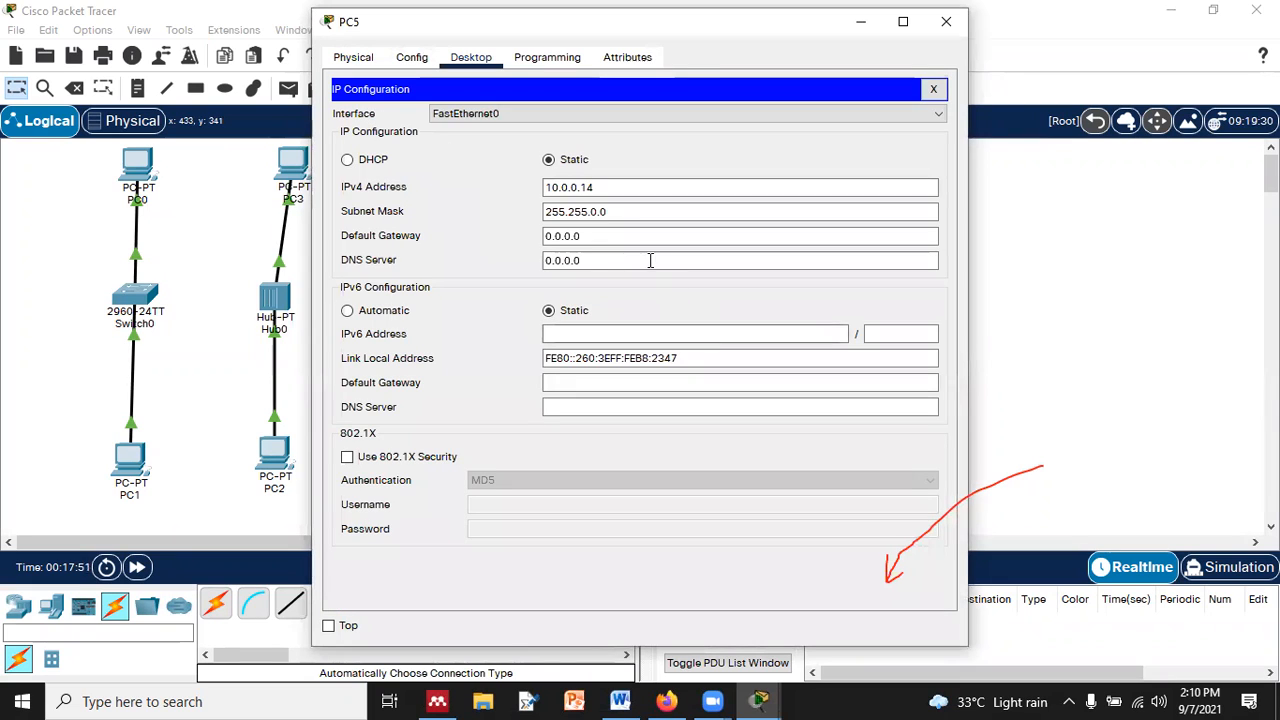
{"action": "left_click_drag", "start_coordinate": [603, 237], "coordinate": [527, 237]}
{"action": "type", "text": "10"}
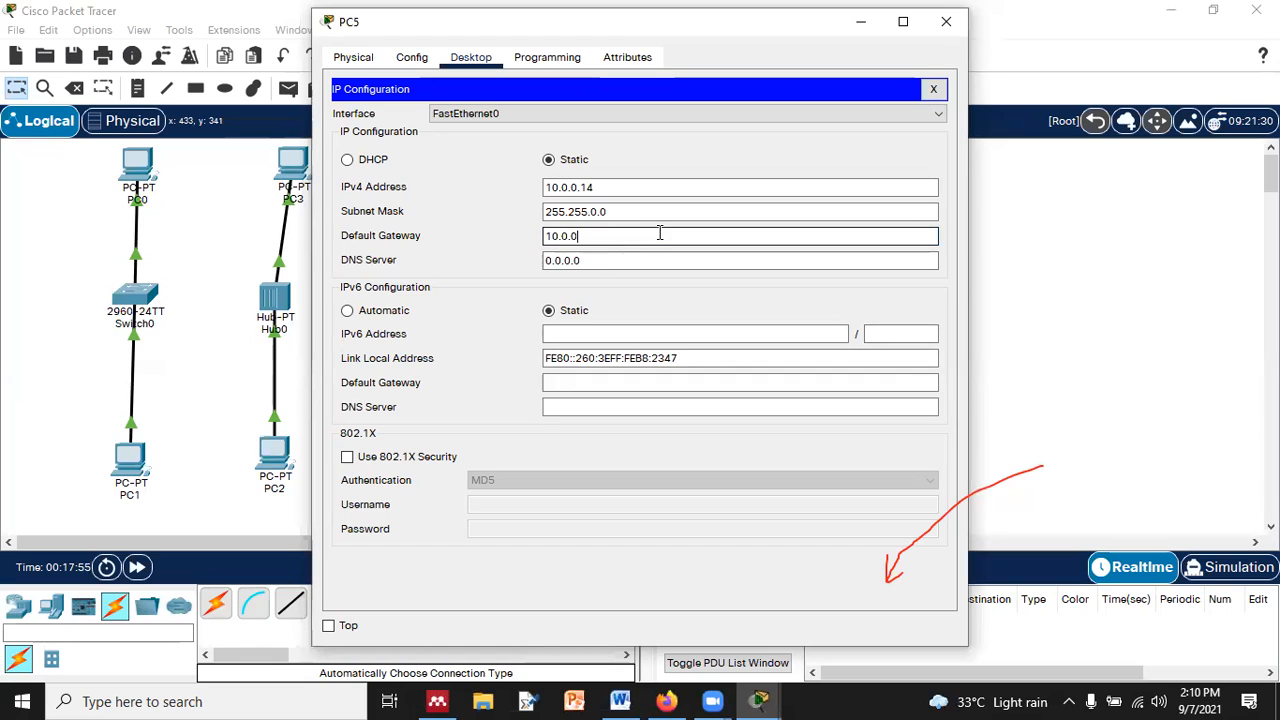
{"action": "type", "text": ".0.0.16"}
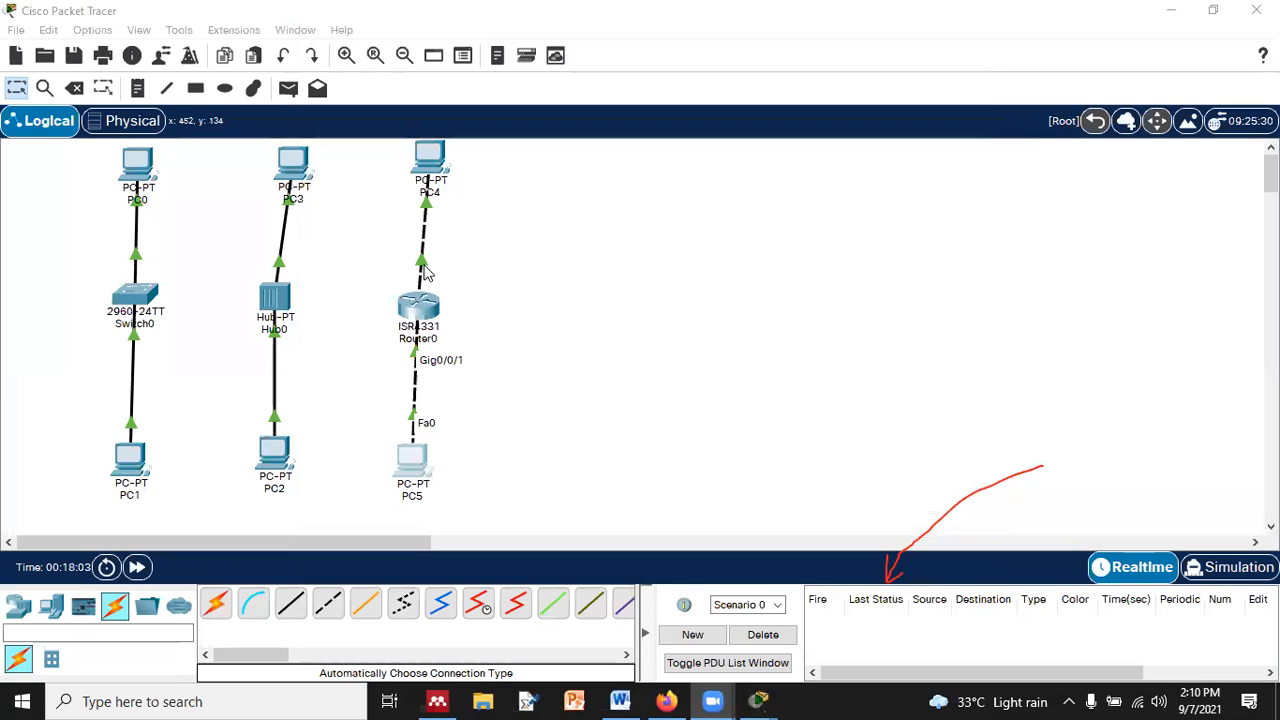
- Compare the IP settings of Router0's GigabitEthernet0/0/0, 0/0/1 and 0/0/2 interfaces
{"action": "left_click", "coordinate": [419, 305]}
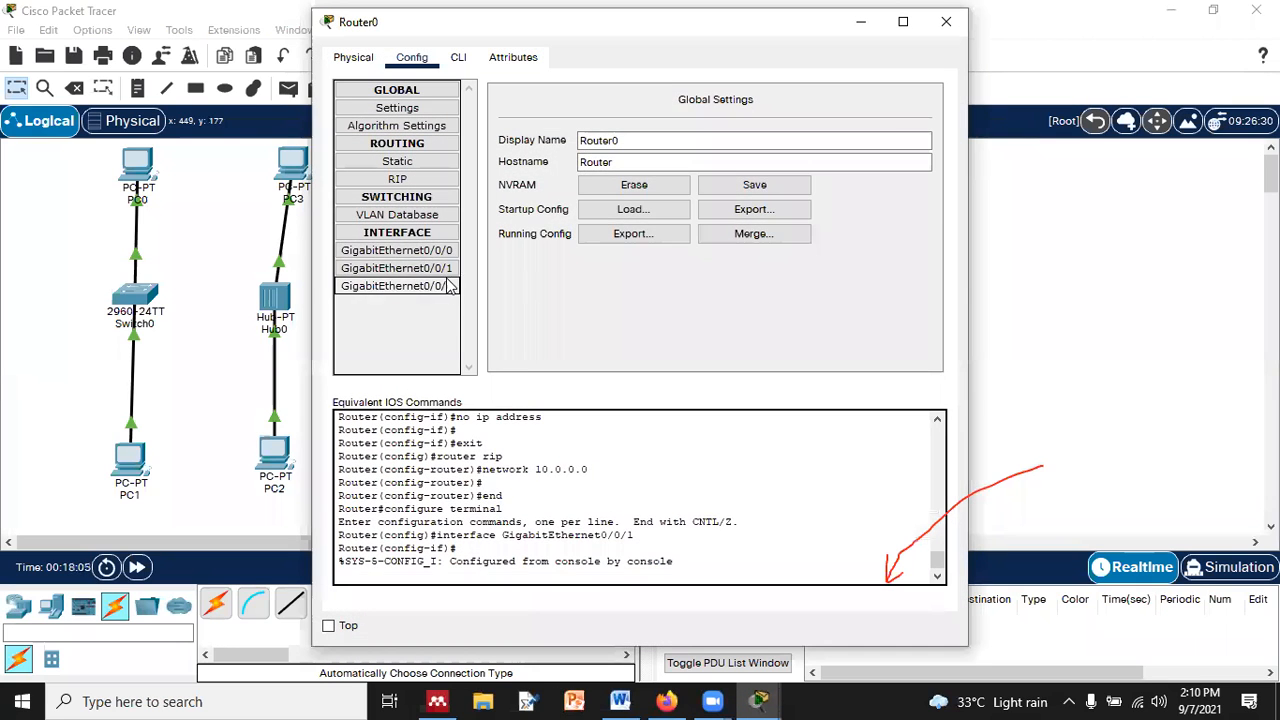
{"action": "left_click", "coordinate": [440, 250]}
{"action": "left_click", "coordinate": [447, 269]}
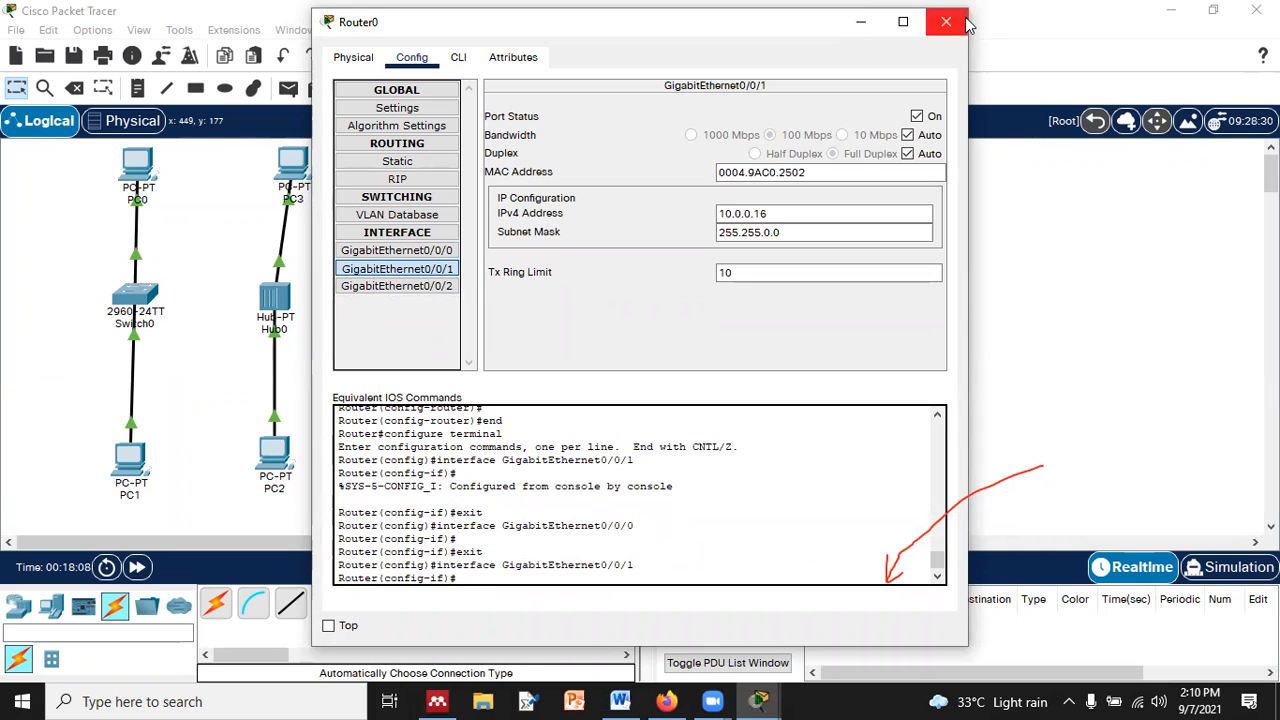
{"action": "left_click", "coordinate": [448, 251]}
{"action": "left_click", "coordinate": [449, 270]}
{"action": "left_click", "coordinate": [446, 286]}
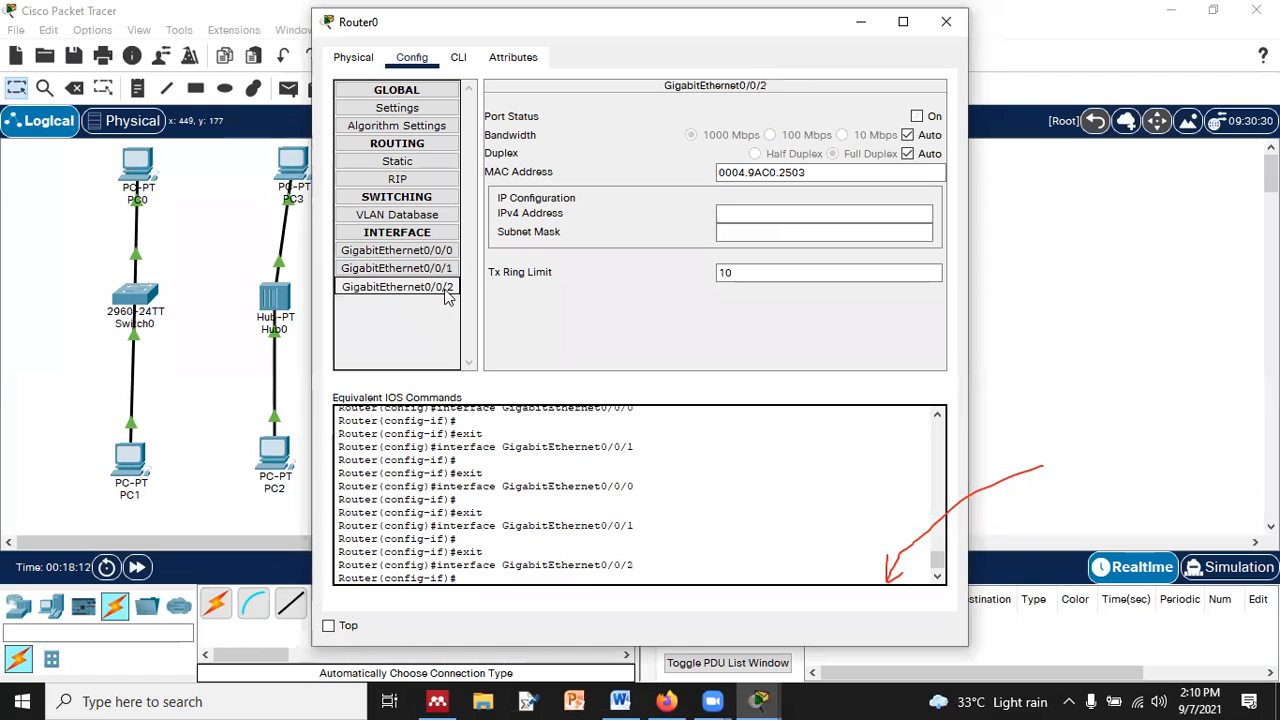
{"action": "left_click", "coordinate": [445, 269]}
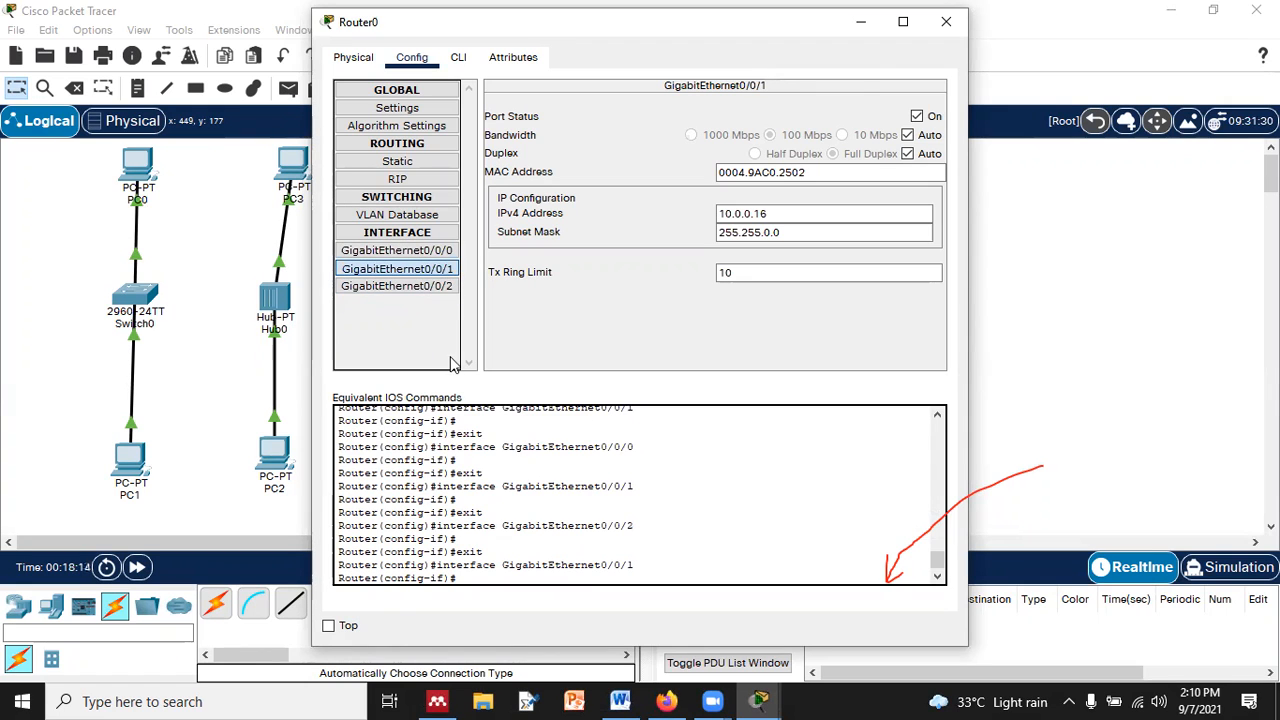
- Try to assign 10.0.0.18 with subnet mask 255.255.0.0 to Router0's GigabitEthernet0/0/0 interface
{"action": "left_click", "coordinate": [946, 21]}
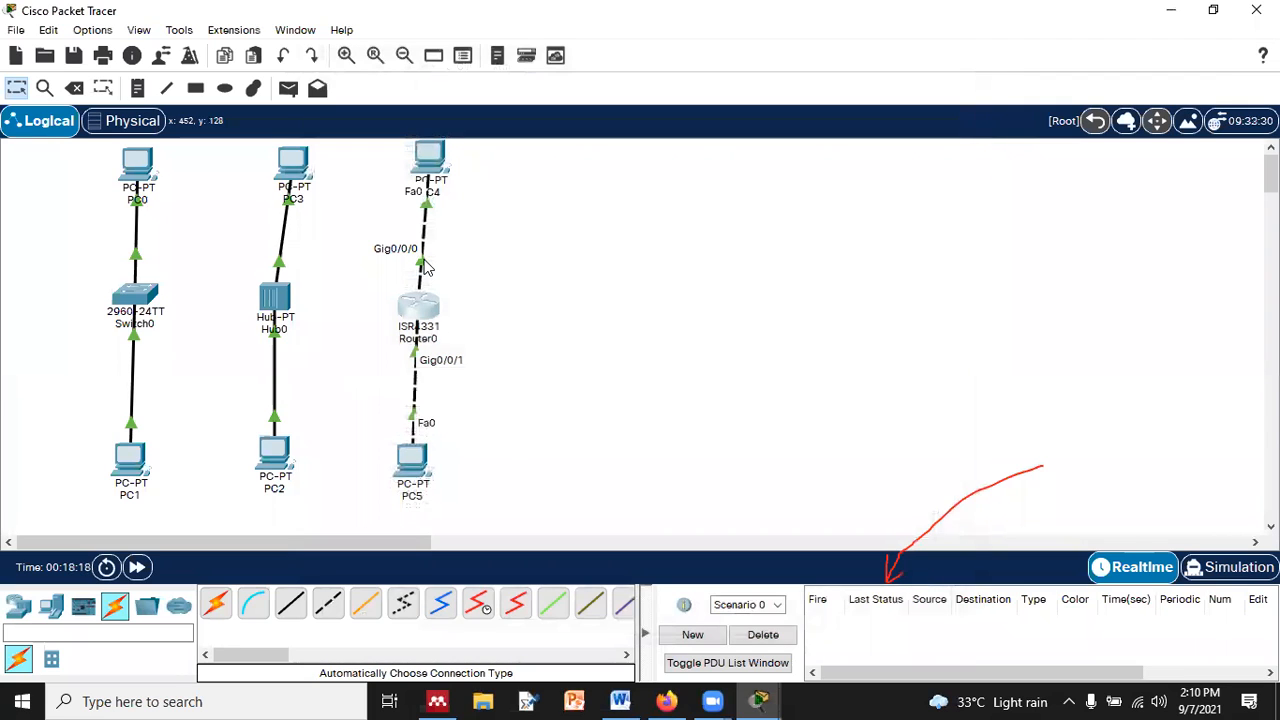
{"action": "left_click", "coordinate": [430, 316]}
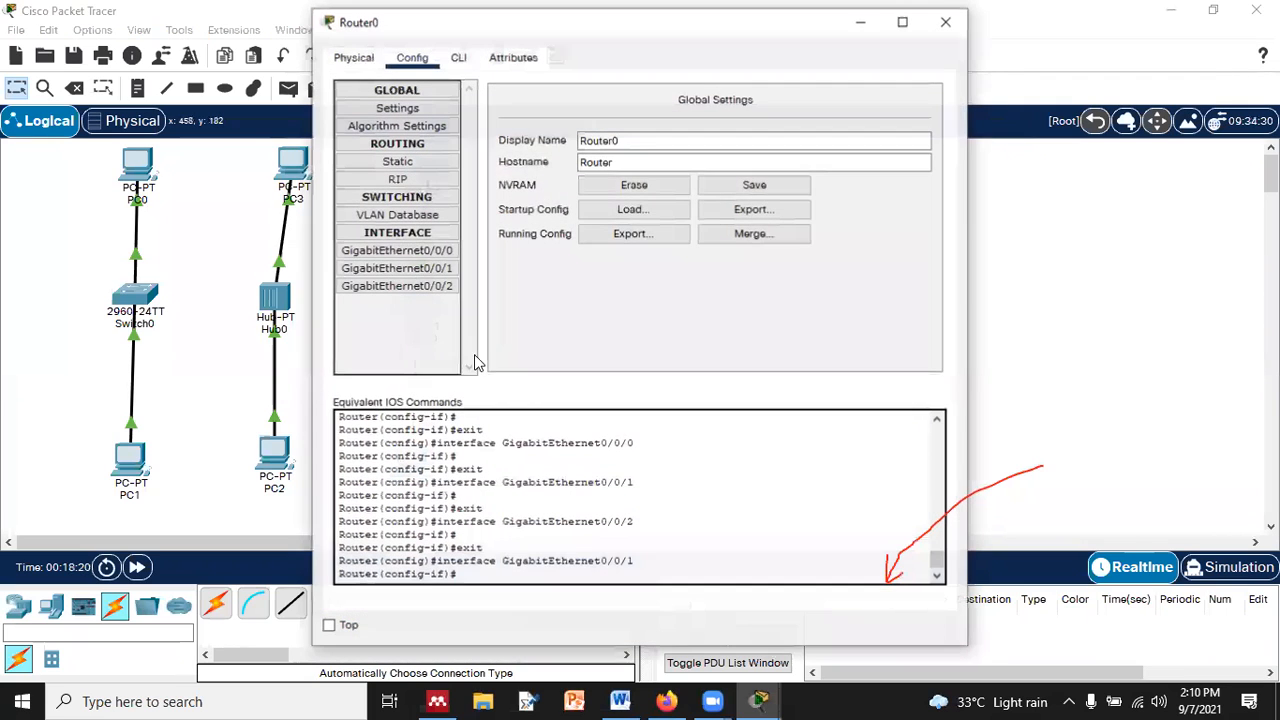
{"action": "left_click", "coordinate": [445, 251]}
{"action": "left_click", "coordinate": [787, 215]}
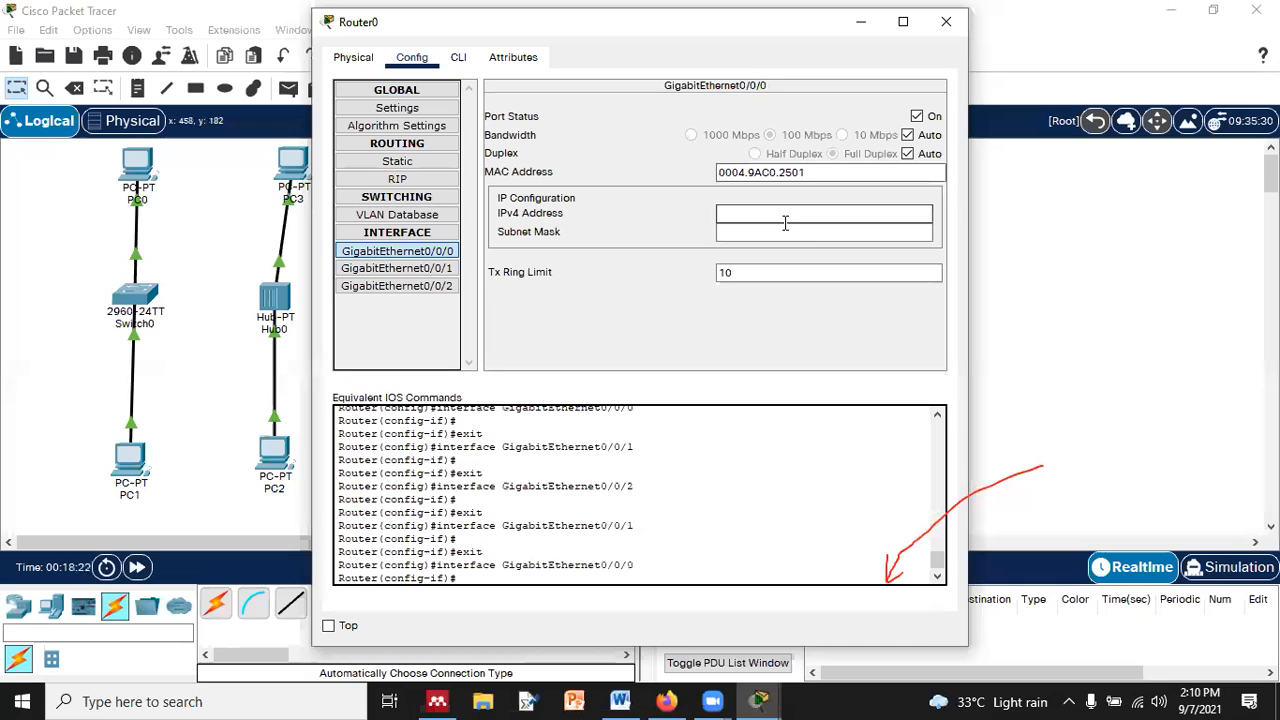
{"action": "type", "text": "10.0.0.1"}
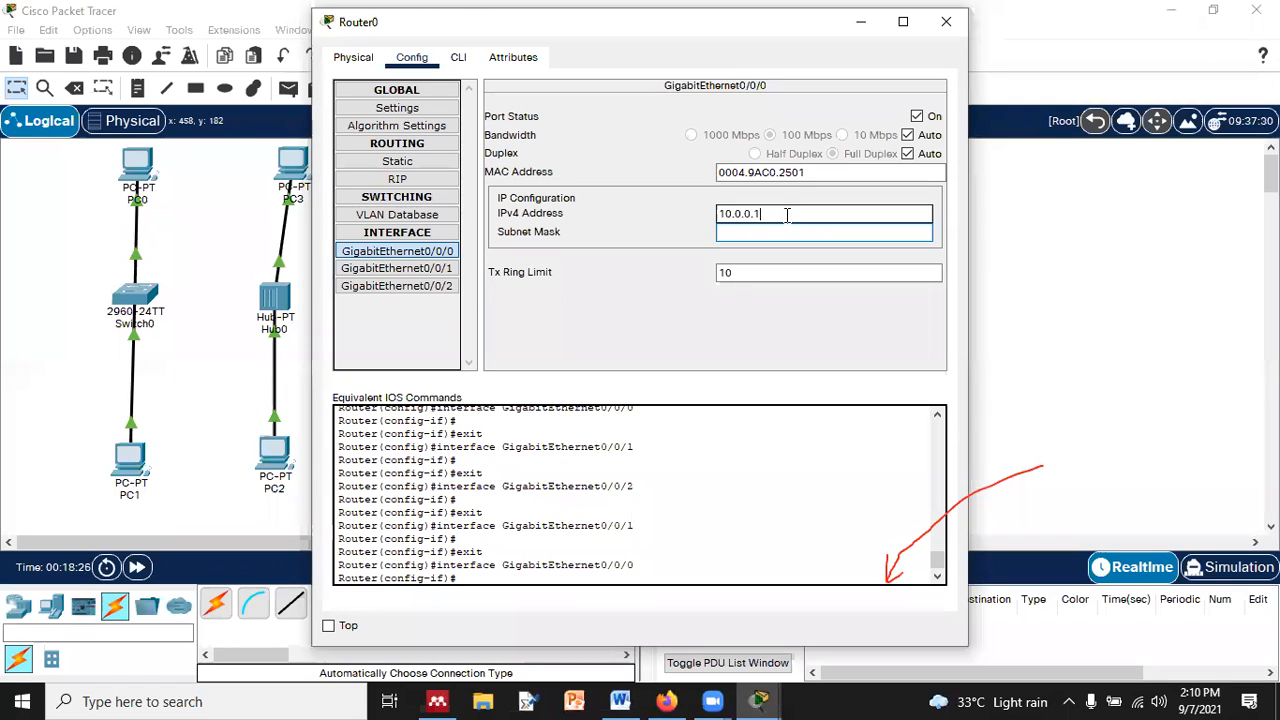
{"action": "left_click", "coordinate": [793, 233]}
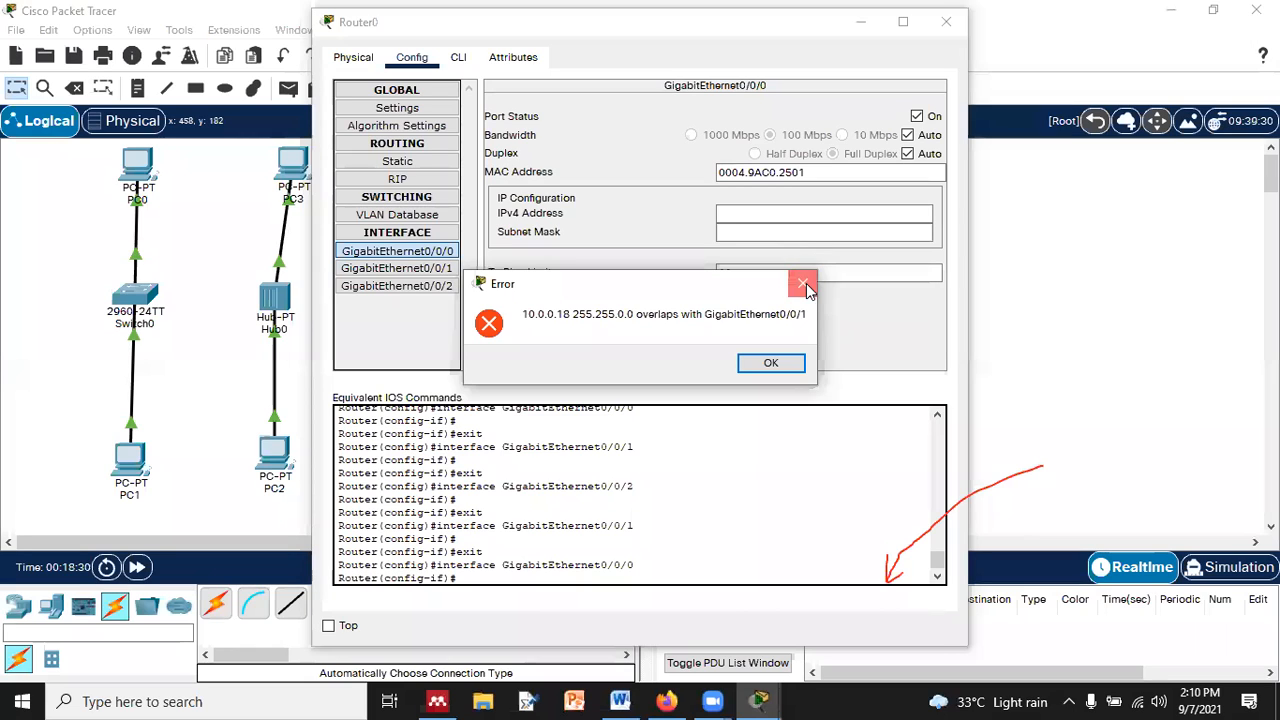
{"action": "left_click", "coordinate": [806, 283]}
- Switch Router0's GigabitEthernet0/0/1 port off and back on, check GigabitEthernet0/0/2, and close the router's configuration
{"action": "left_click", "coordinate": [427, 270]}
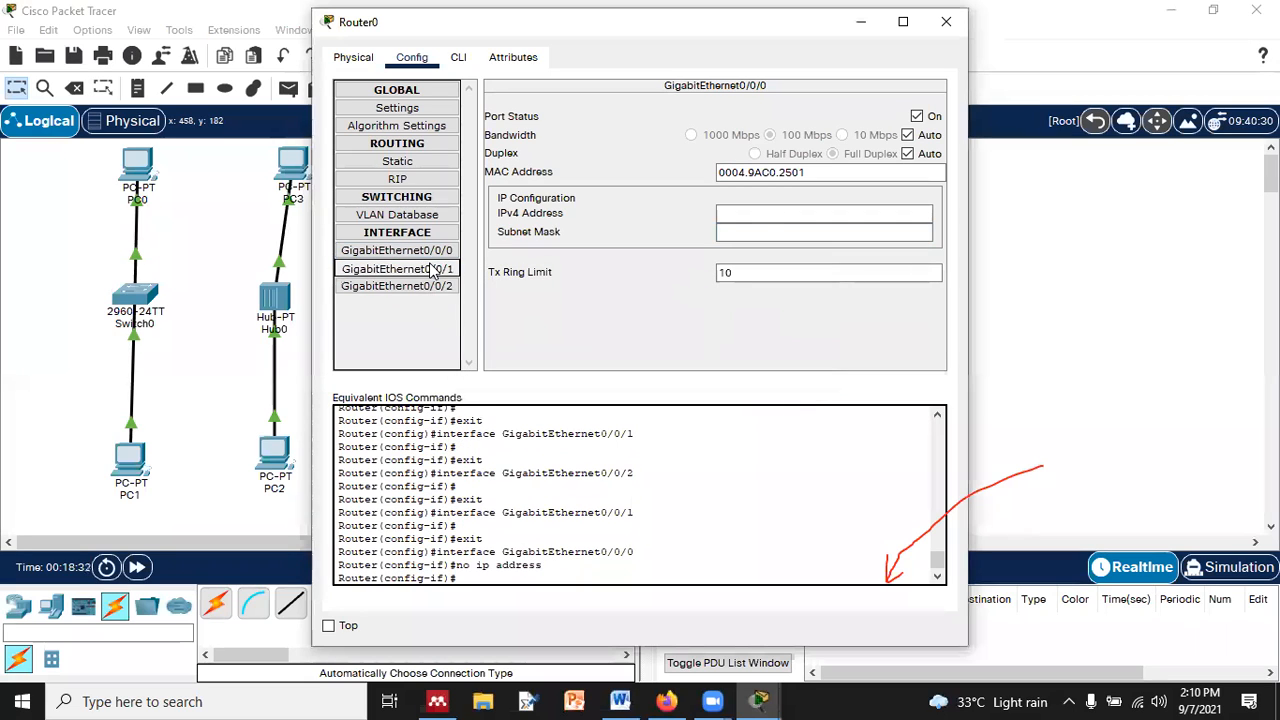
{"action": "left_click", "coordinate": [917, 117]}
{"action": "left_click", "coordinate": [917, 117]}
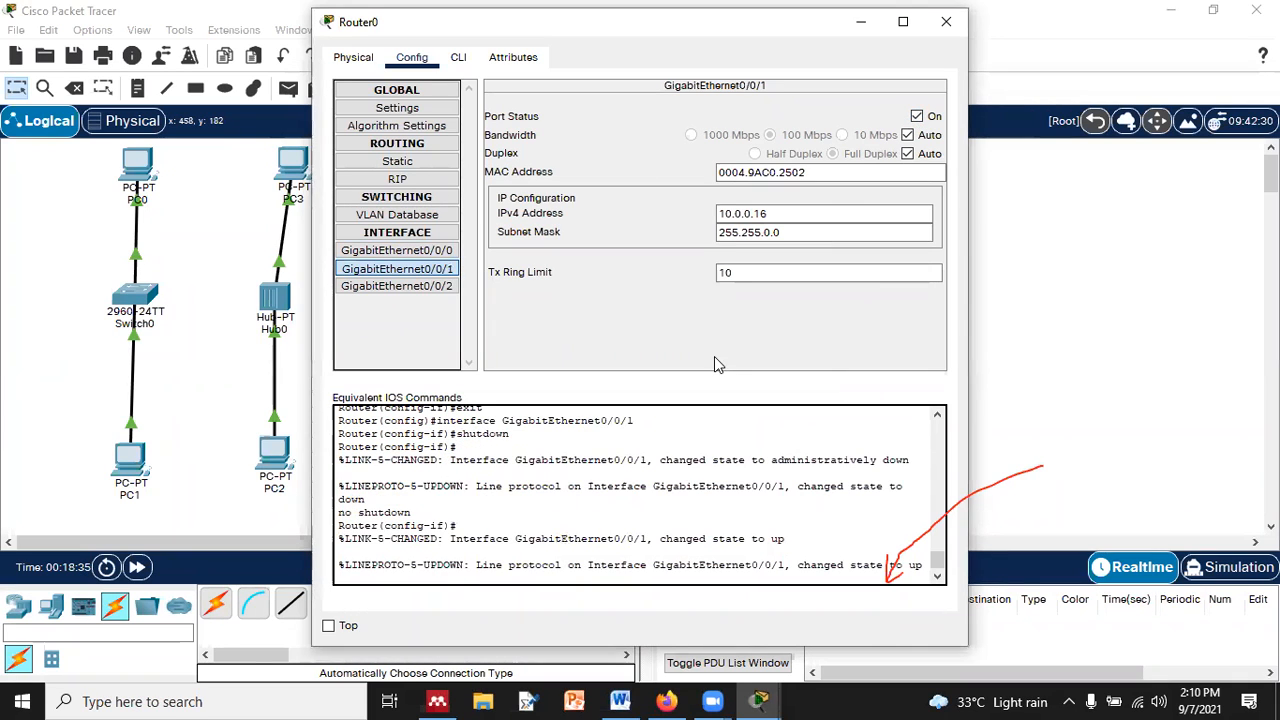
{"action": "left_click", "coordinate": [437, 289]}
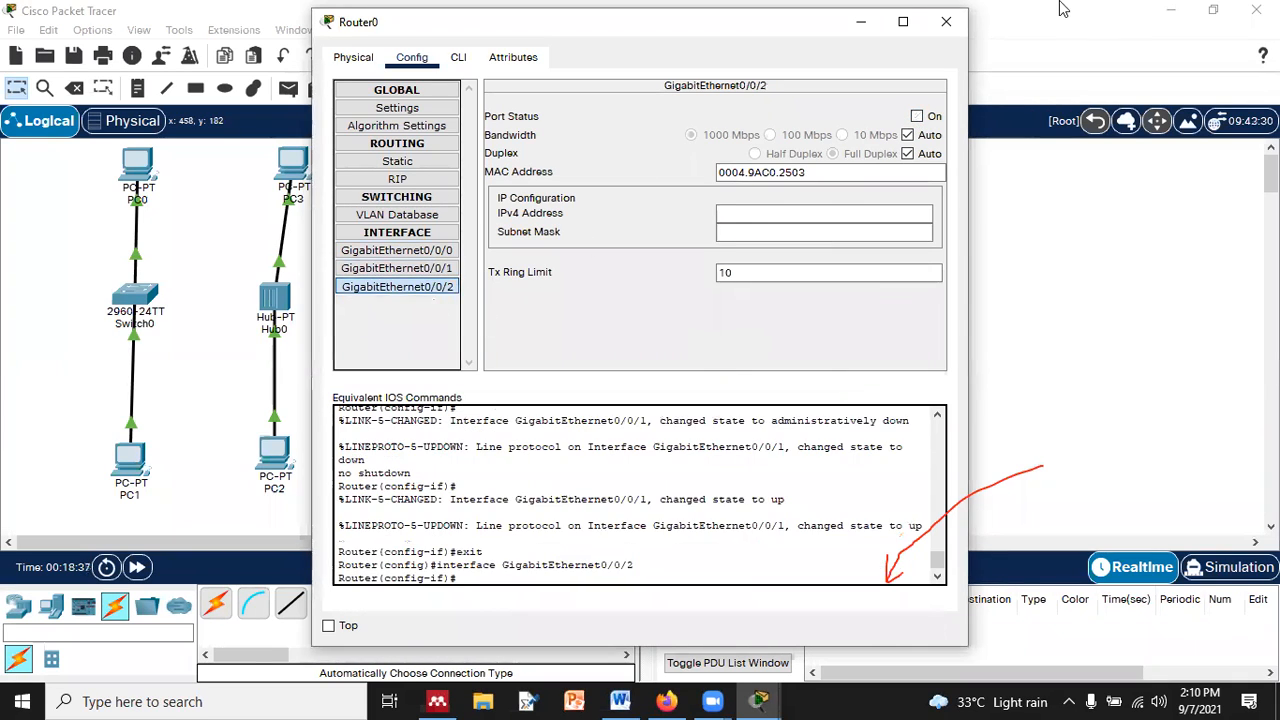
{"action": "left_click", "coordinate": [946, 21]}
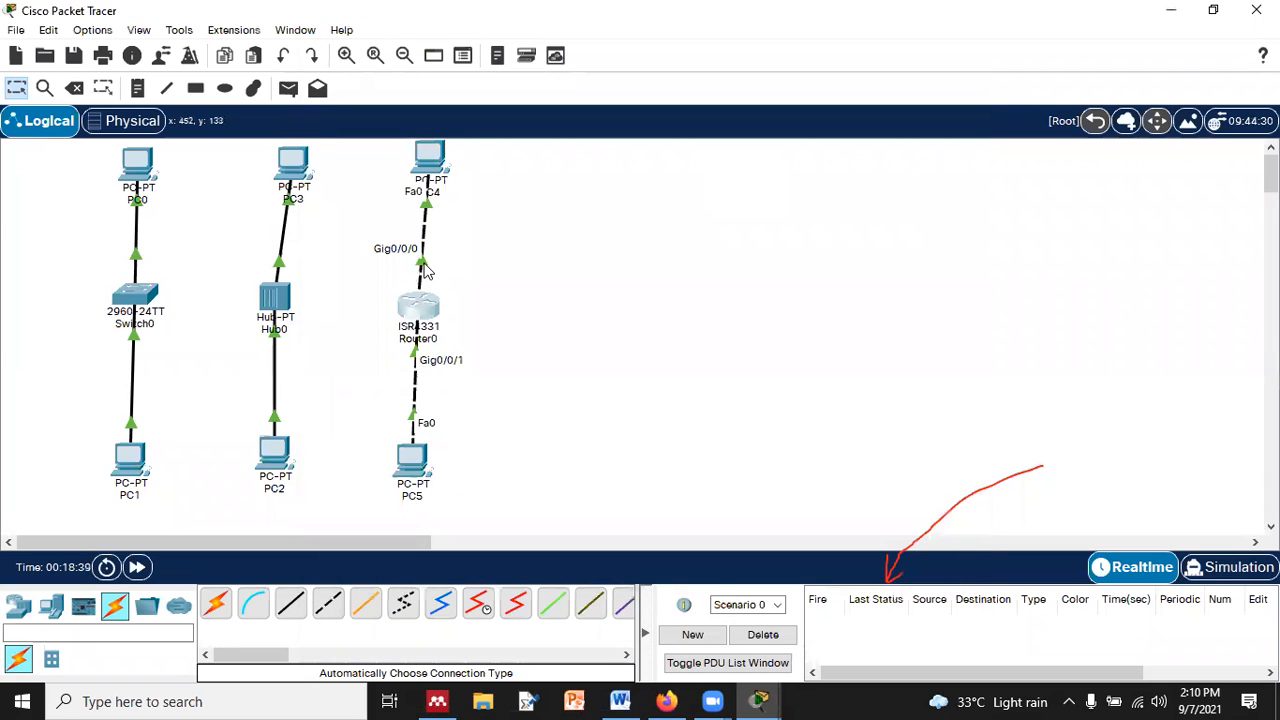
- Restart Router0's GigabitEthernet0/0/0 port and try to assign it 10.0.0.20 with subnet mask 255.255.0.0
{"action": "left_click", "coordinate": [418, 312]}
{"action": "left_click", "coordinate": [397, 251]}
{"action": "left_click", "coordinate": [917, 116]}
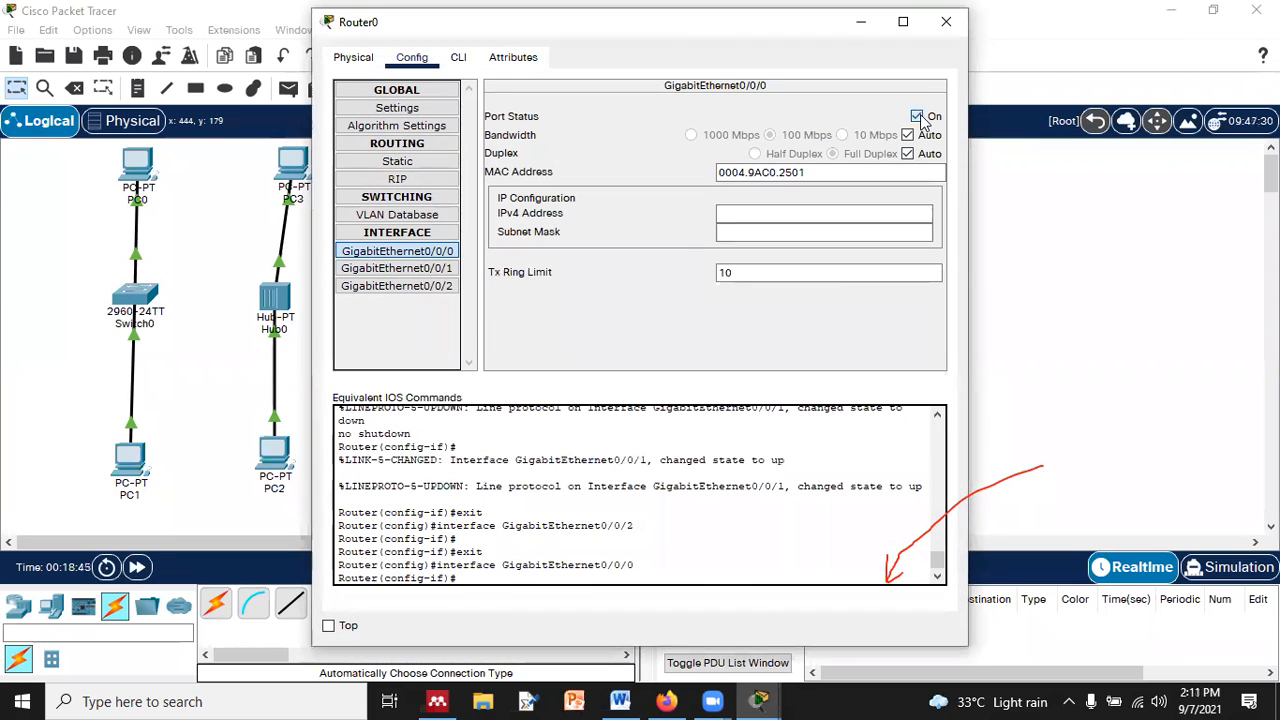
{"action": "left_click", "coordinate": [917, 116]}
{"action": "left_click", "coordinate": [820, 213]}
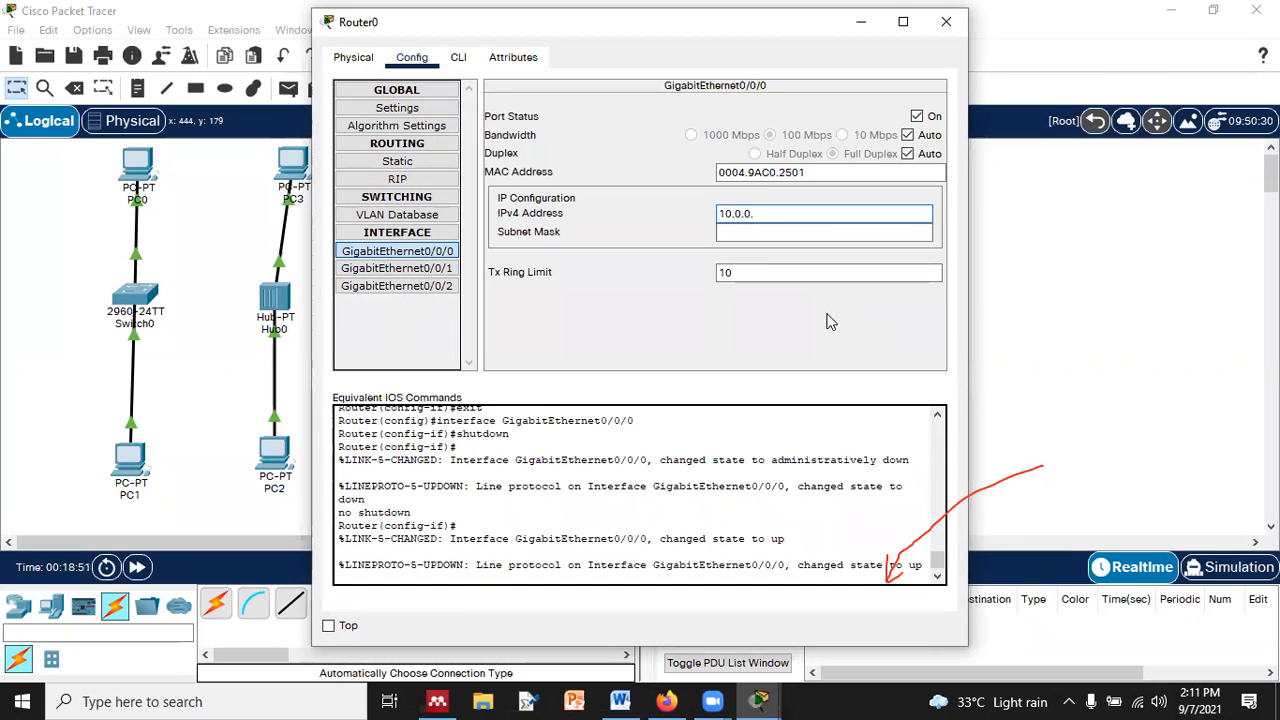
{"action": "left_click", "coordinate": [828, 233]}
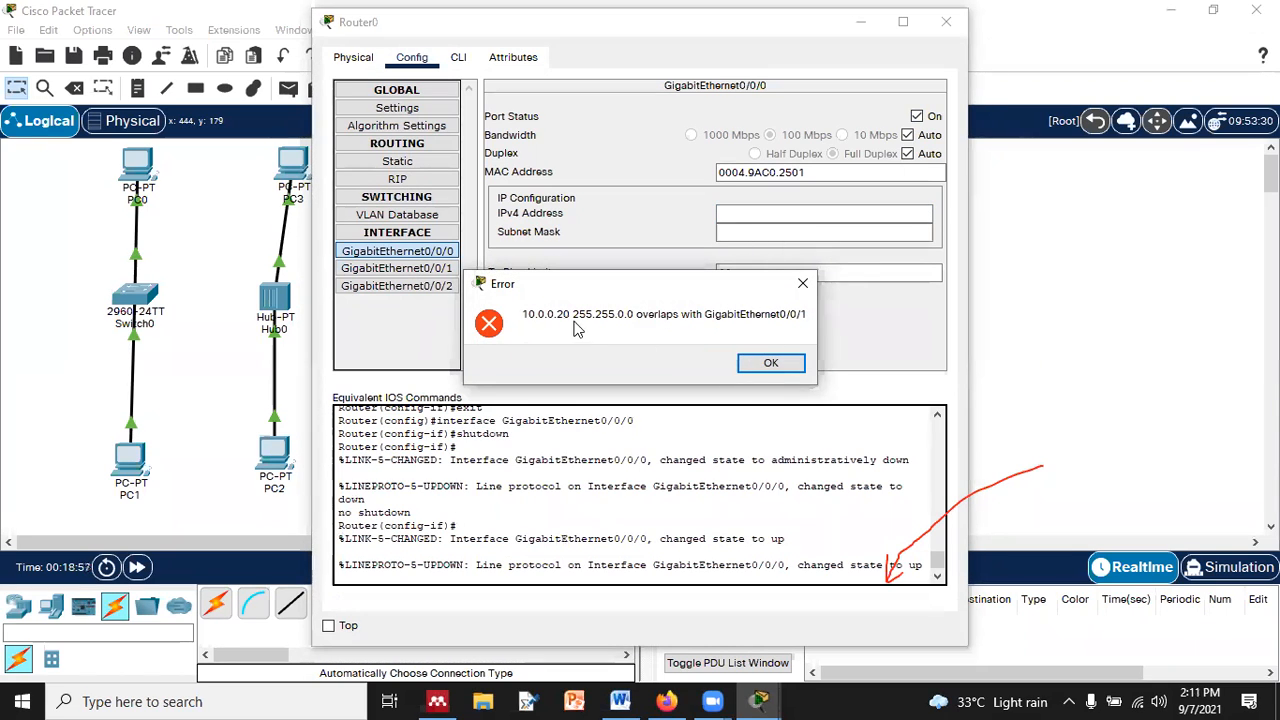
{"action": "left_click", "coordinate": [803, 284]}
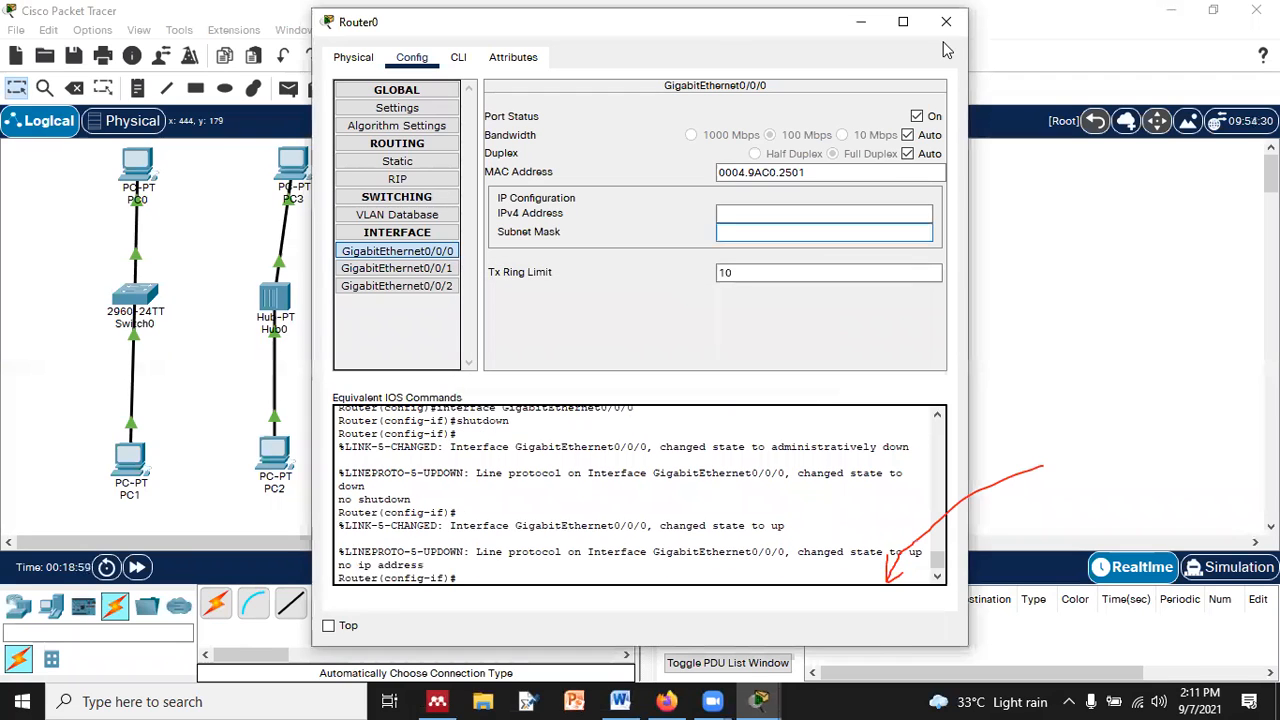
{"action": "left_click", "coordinate": [945, 21]}
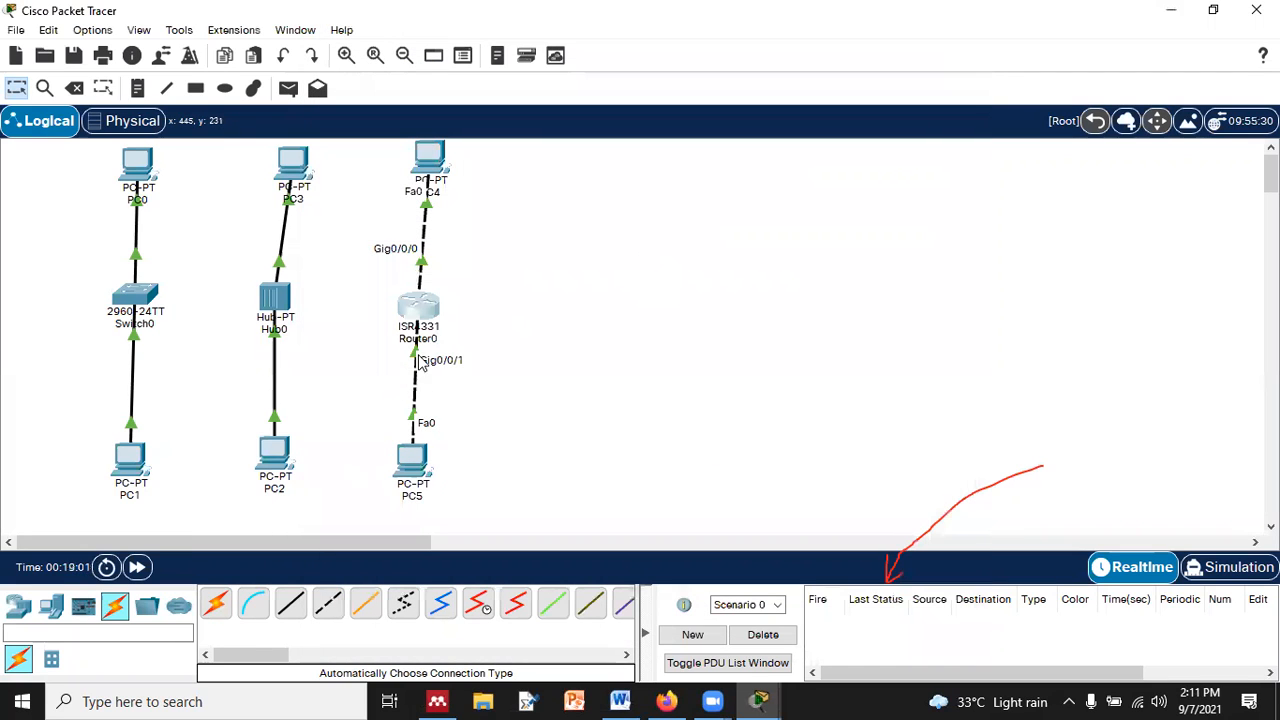
- Move Router0 to the right of PC4 and PC5, then reapply 10.0.0.16 with mask 255.255.0.0 and restart its GigabitEthernet0/0/1 port
{"action": "left_click_drag", "start_coordinate": [420, 325], "coordinate": [625, 288]}
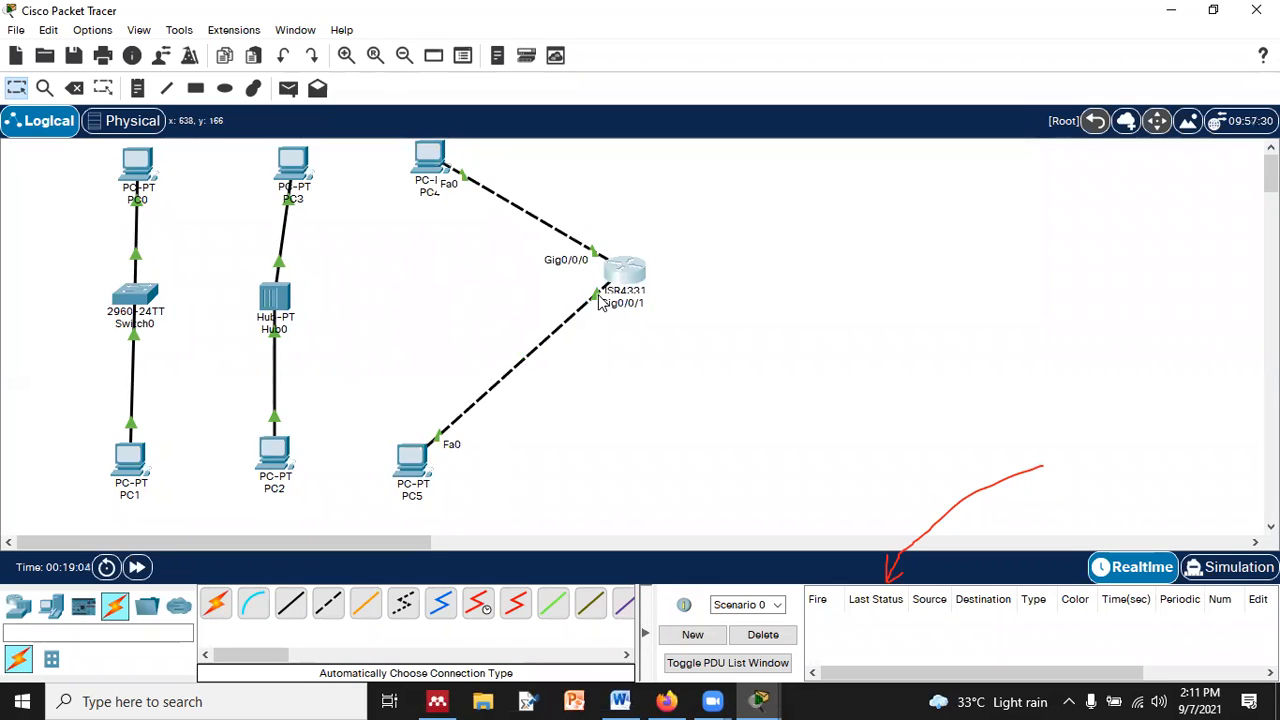
{"action": "left_click", "coordinate": [626, 276]}
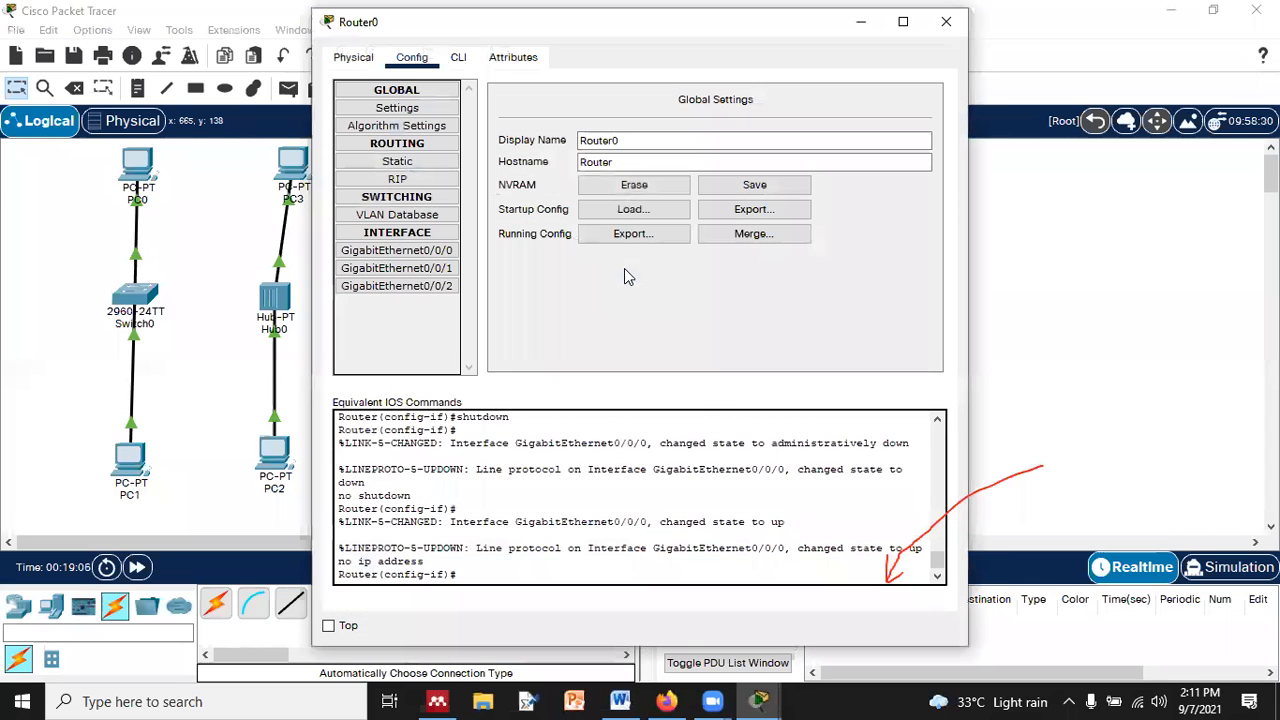
{"action": "left_click", "coordinate": [440, 270]}
{"action": "left_click", "coordinate": [789, 222]}
{"action": "left_click_drag", "start_coordinate": [768, 214], "coordinate": [703, 220]}
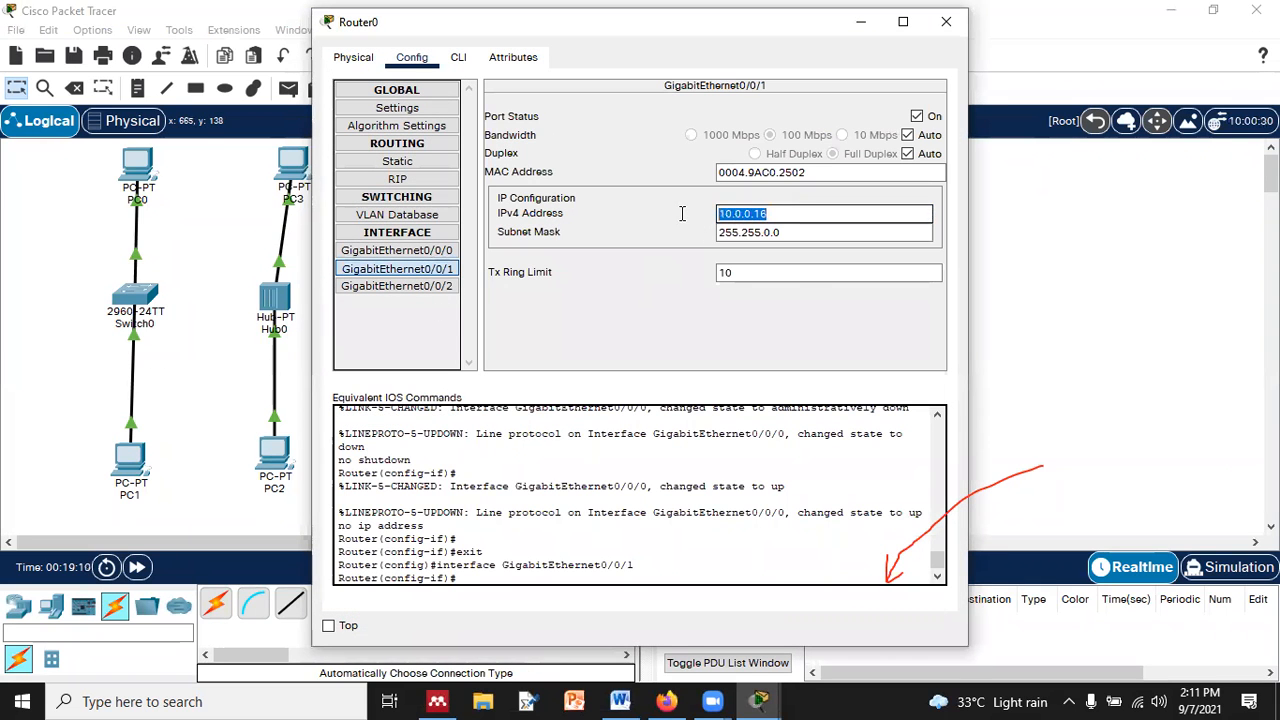
{"action": "left_click", "coordinate": [747, 212]}
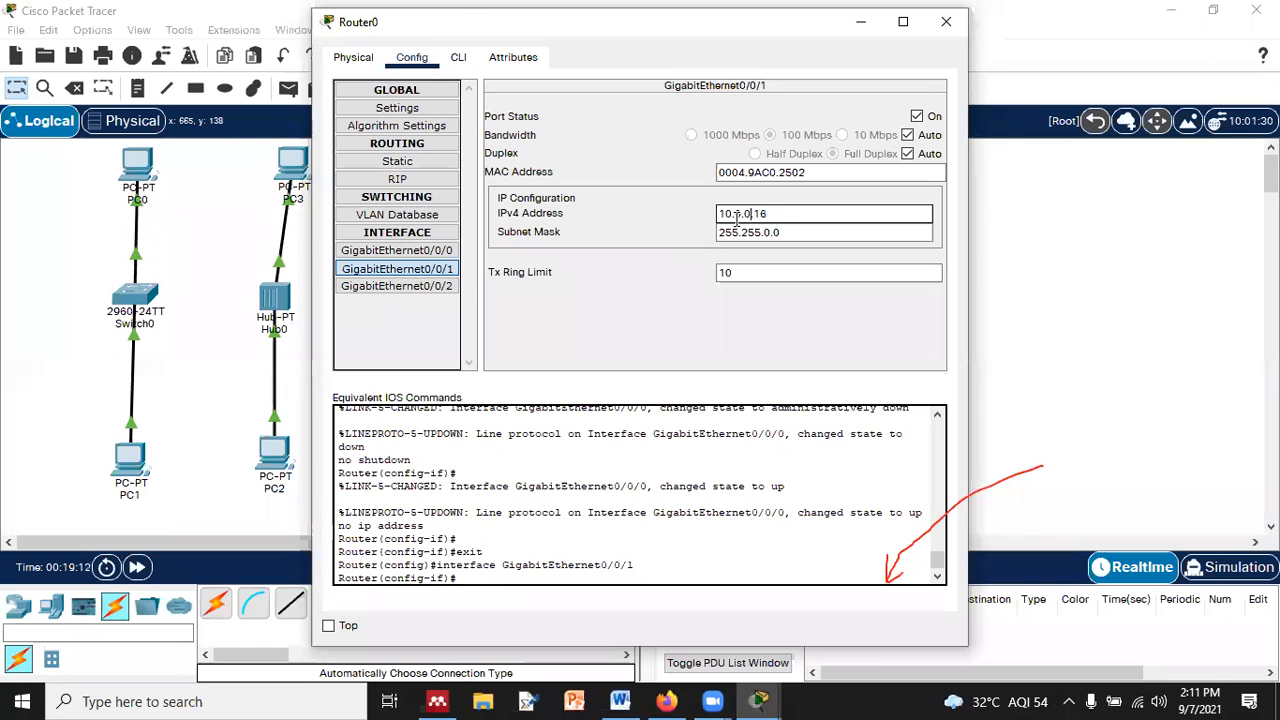
{"action": "left_click", "coordinate": [790, 233]}
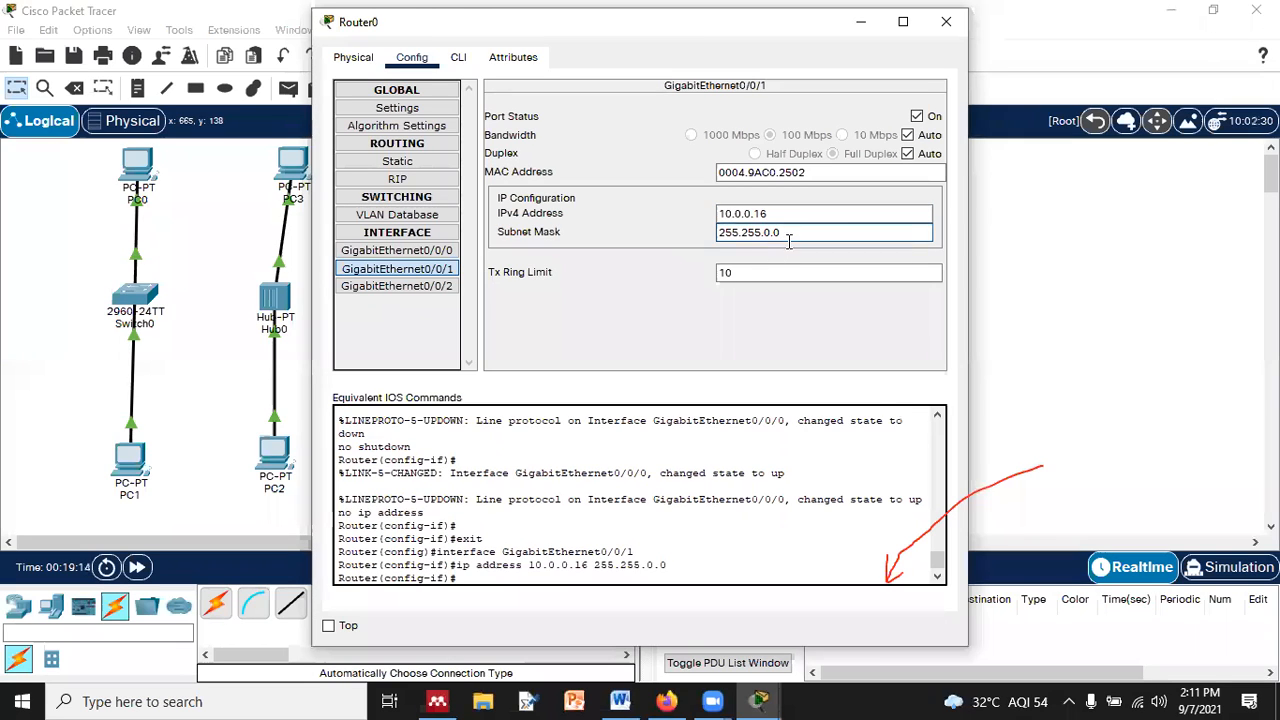
{"action": "left_click", "coordinate": [916, 117]}
{"action": "left_click", "coordinate": [917, 117]}
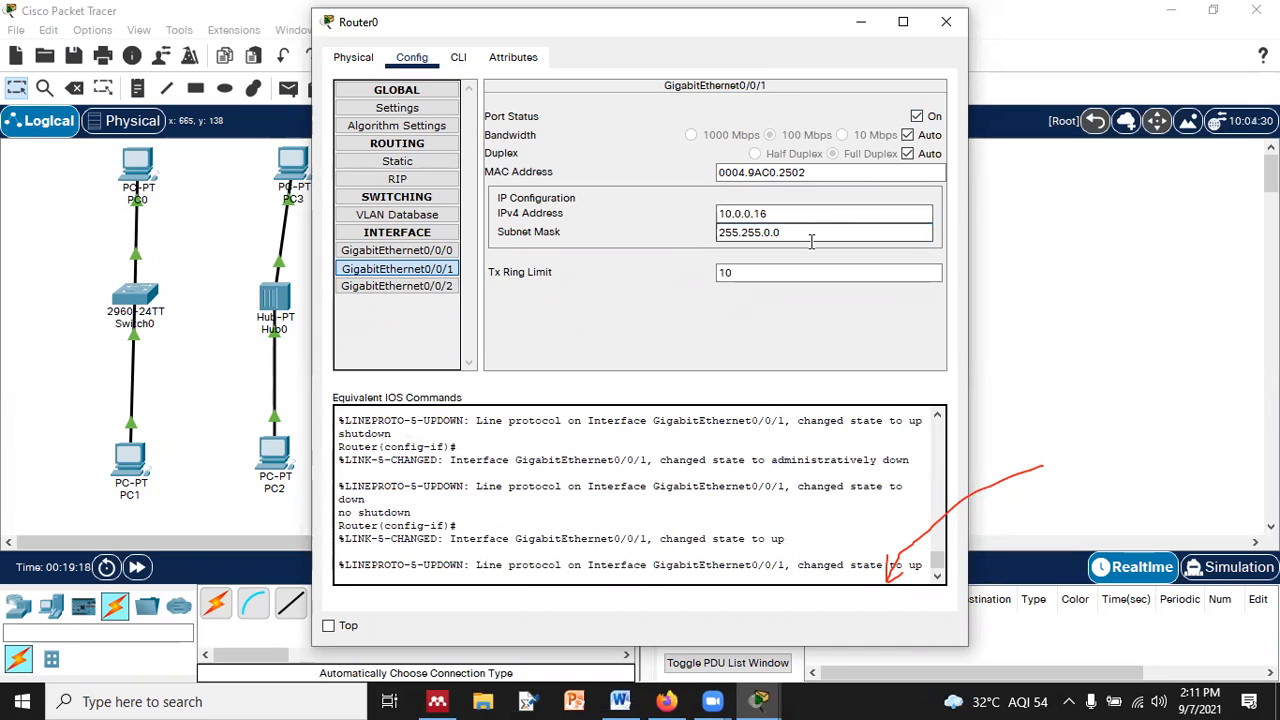
- Review Router0's GigabitEthernet0/0/0 and 0/0/2 settings and check which ports link the router to PC4 and PC5
{"action": "left_click", "coordinate": [445, 253]}
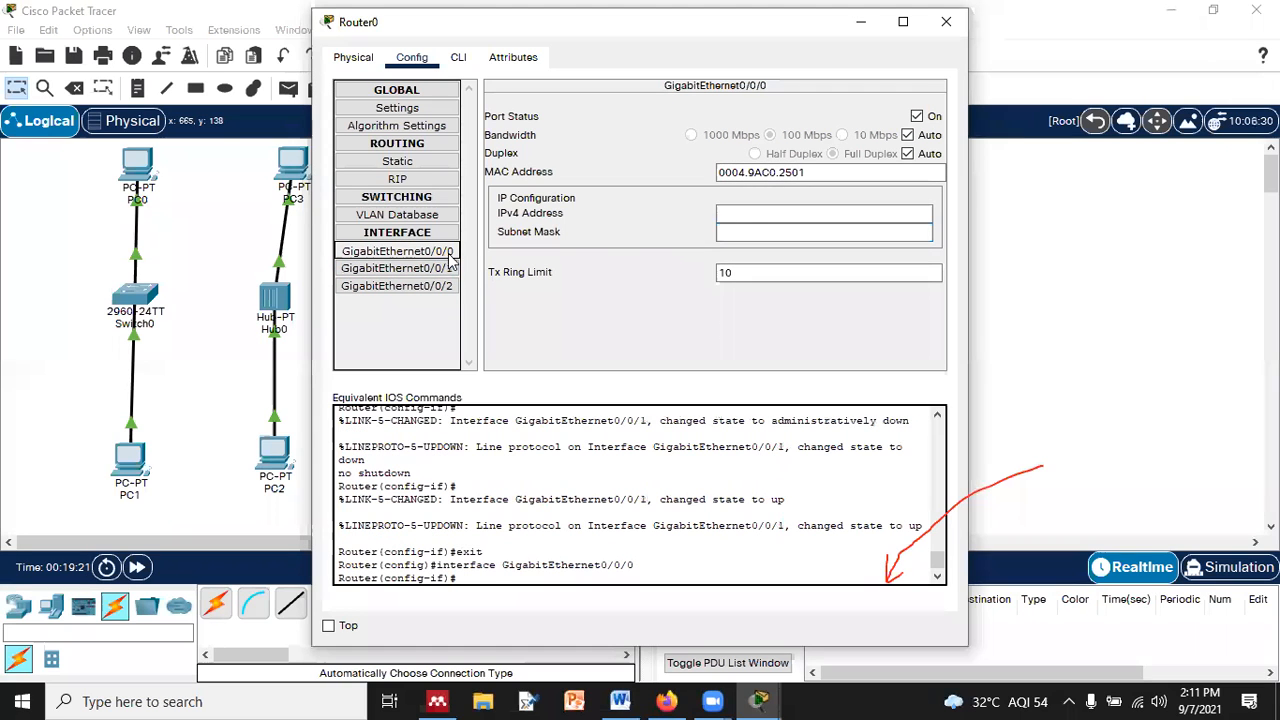
{"action": "left_click", "coordinate": [449, 286]}
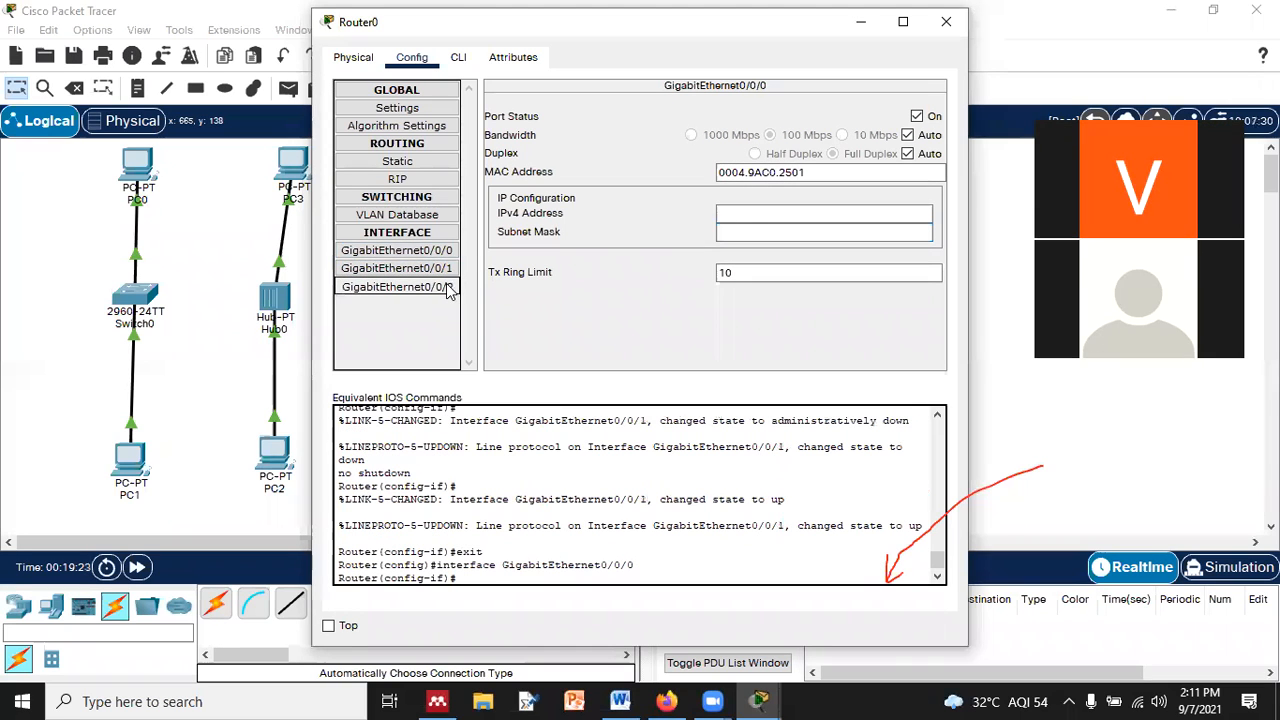
{"action": "left_click", "coordinate": [443, 251]}
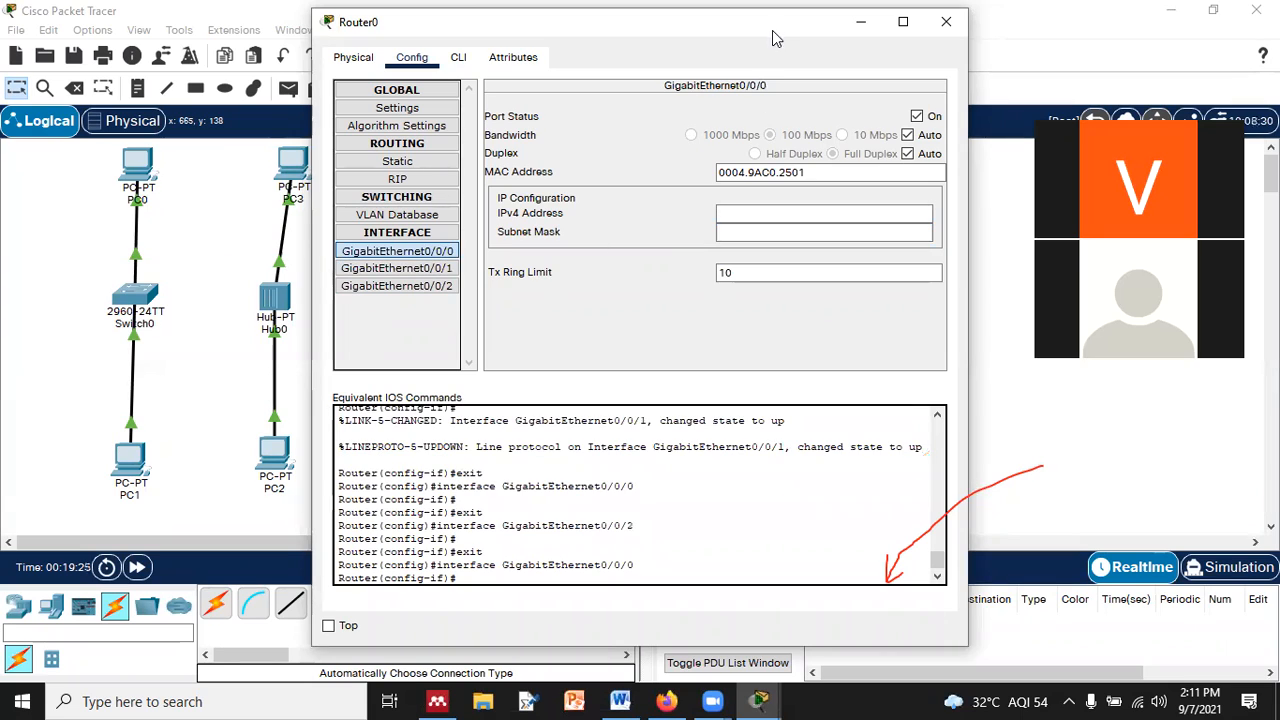
{"action": "left_click_drag", "start_coordinate": [791, 45], "coordinate": [610, 417]}
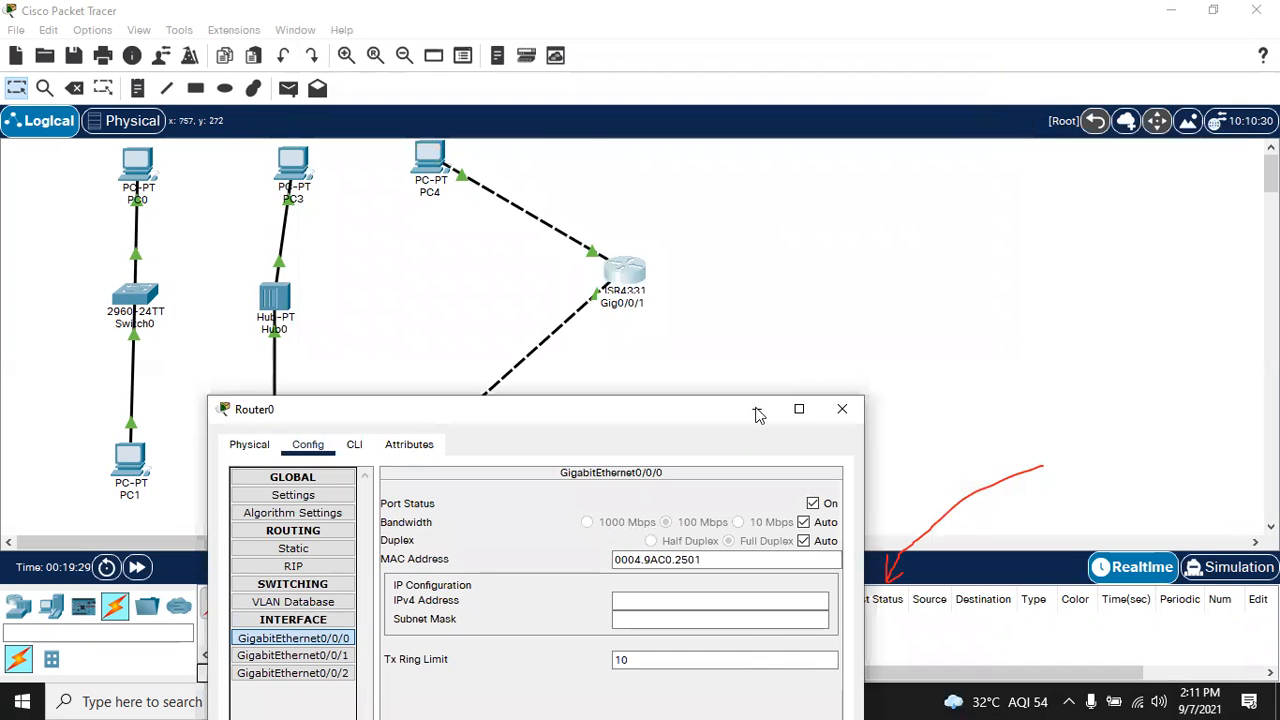
{"action": "left_click", "coordinate": [597, 260]}
{"action": "mouse_move", "coordinate": [593, 253]}
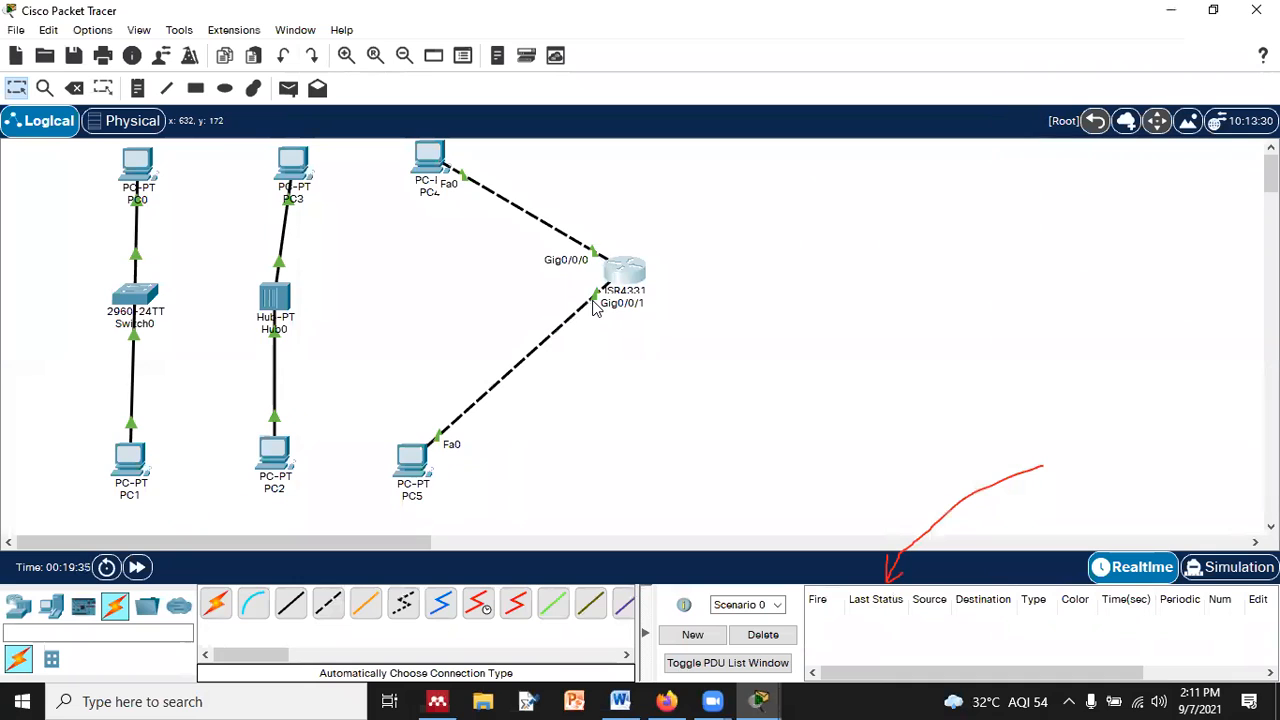
- Open Router0's GigabitEthernet0/0/0 settings and switch the port off and back on
{"action": "left_click", "coordinate": [632, 281]}
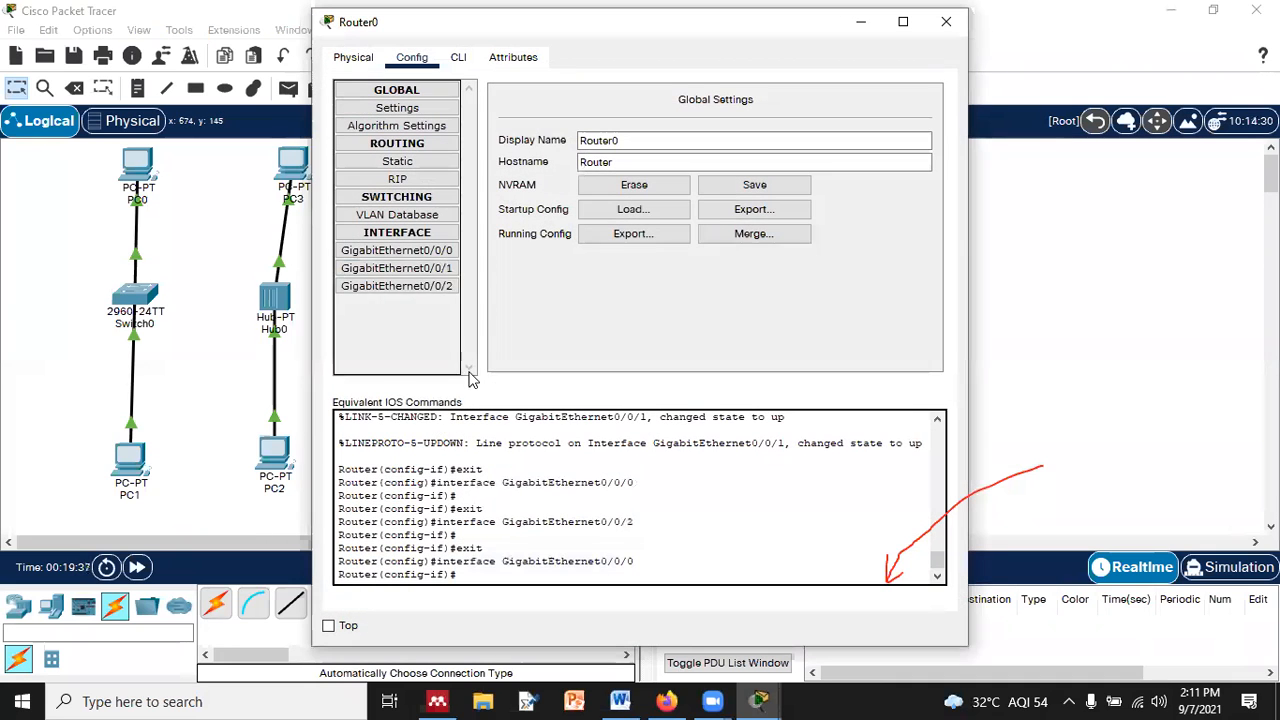
{"action": "left_click", "coordinate": [397, 251]}
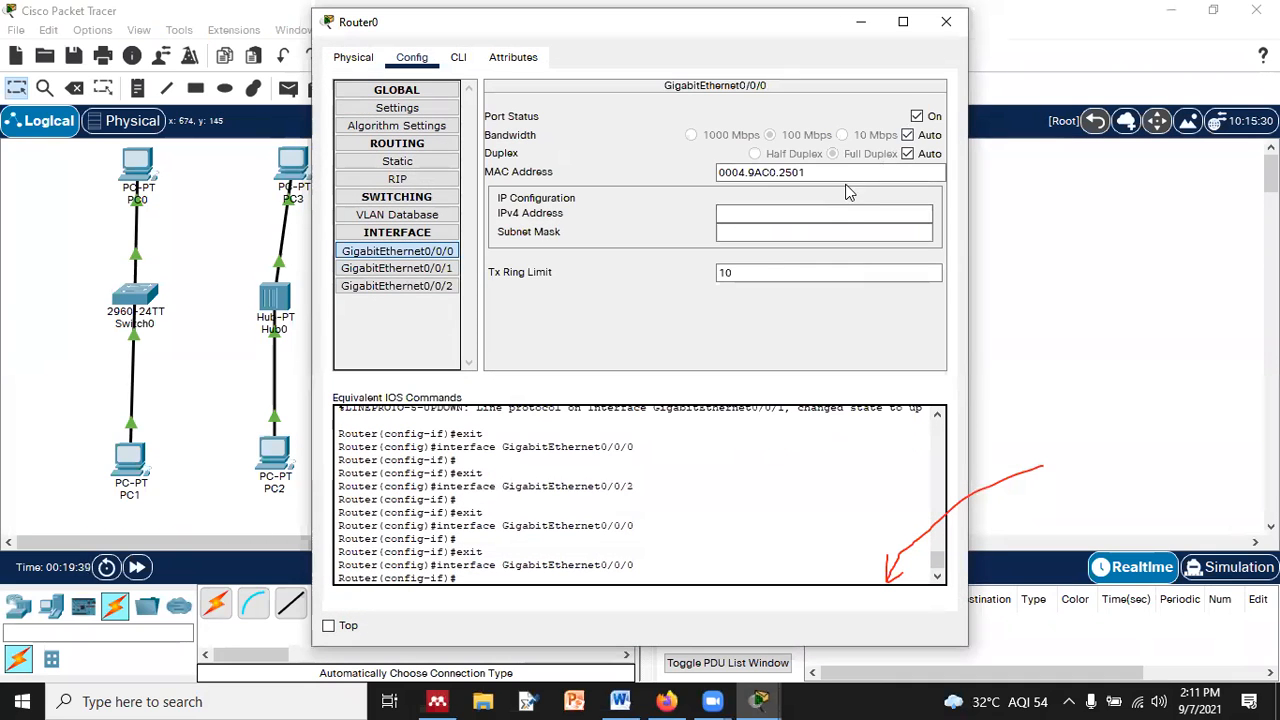
{"action": "left_click", "coordinate": [915, 117]}
{"action": "left_click", "coordinate": [915, 117]}
- Try to assign 11.0.0.0 as the IPv4 address of Router0's GigabitEthernet0/0/0 interface
{"action": "left_click", "coordinate": [843, 213]}
{"action": "type", "text": "11.0.0.0"}
{"action": "left_click", "coordinate": [841, 233]}
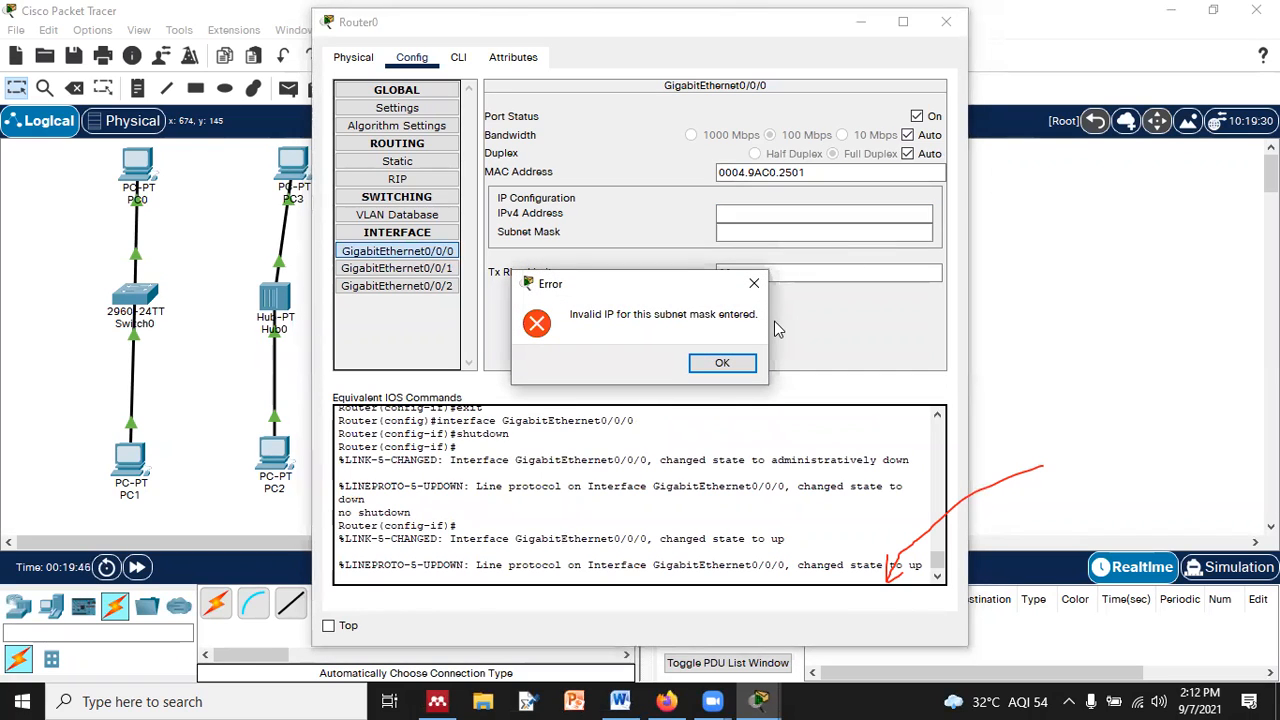
{"action": "left_click", "coordinate": [754, 283]}
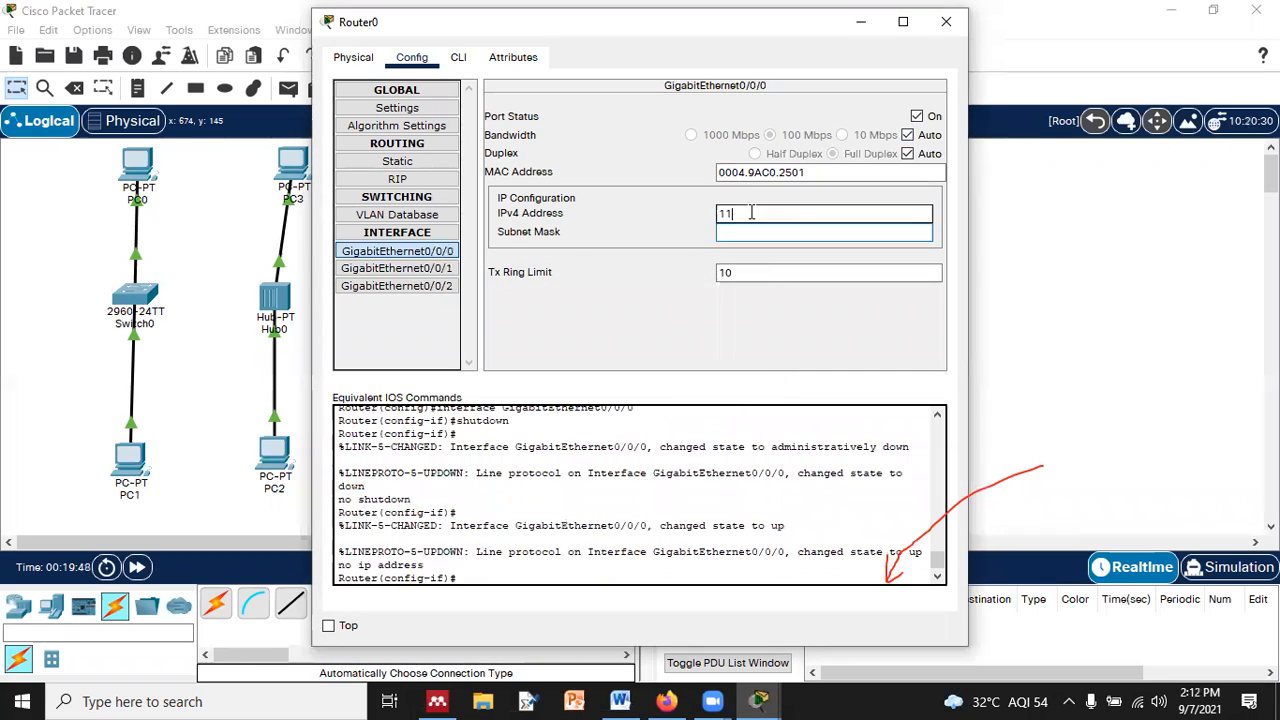
- Set Router0's GigabitEthernet0/0/0 address to 11.0.0.1 with subnet mask 255.0.0.0 and close its configuration
{"action": "left_click", "coordinate": [756, 213]}
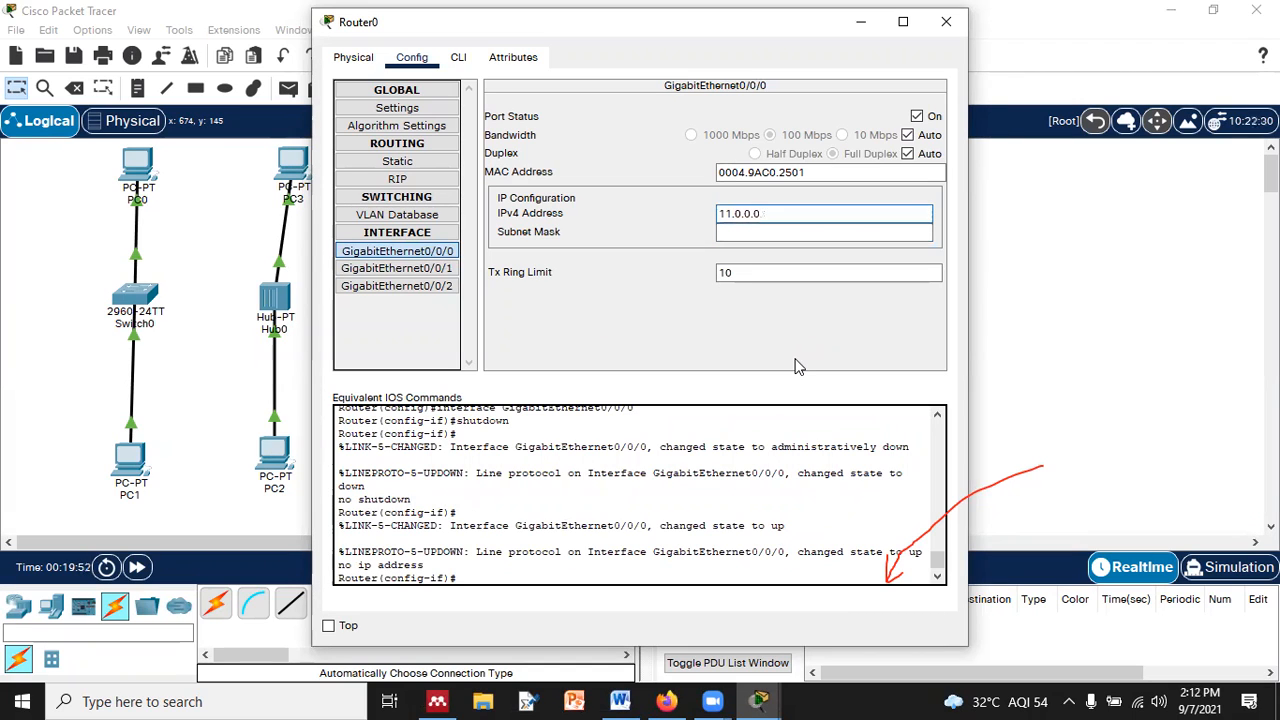
{"action": "type", "text": "1"}
{"action": "left_click", "coordinate": [798, 230]}
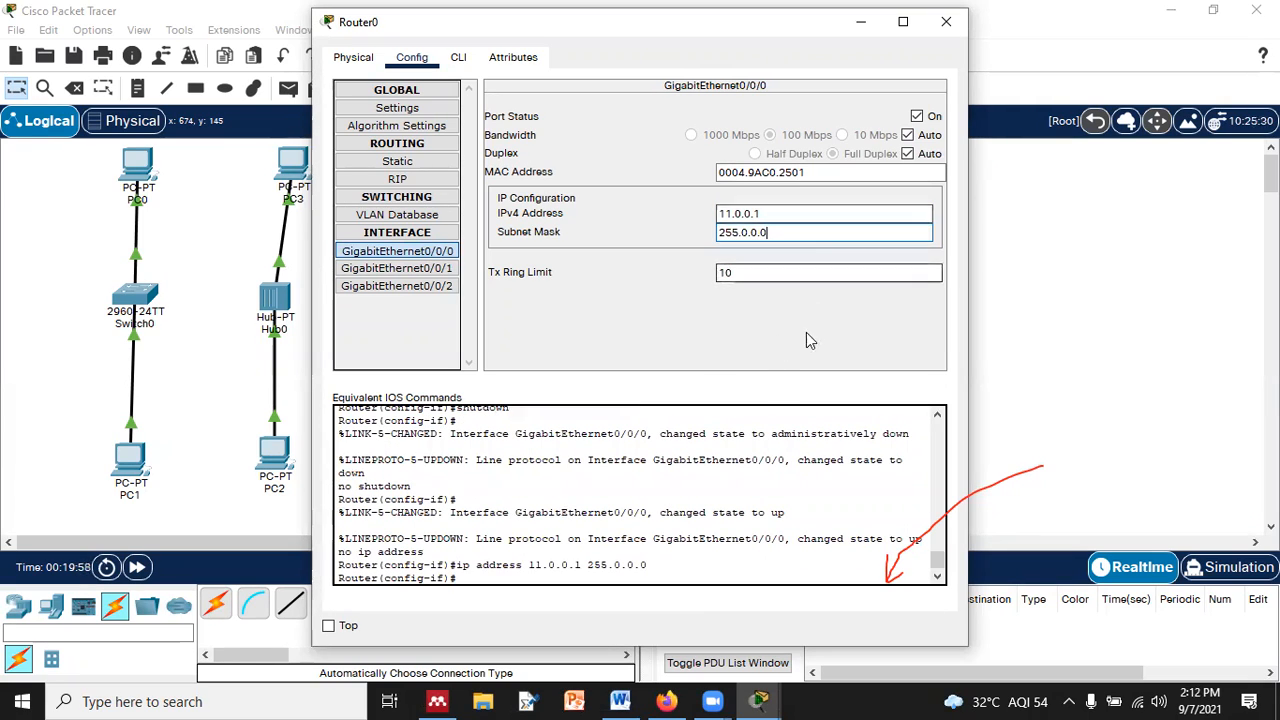
{"action": "left_click", "coordinate": [820, 307]}
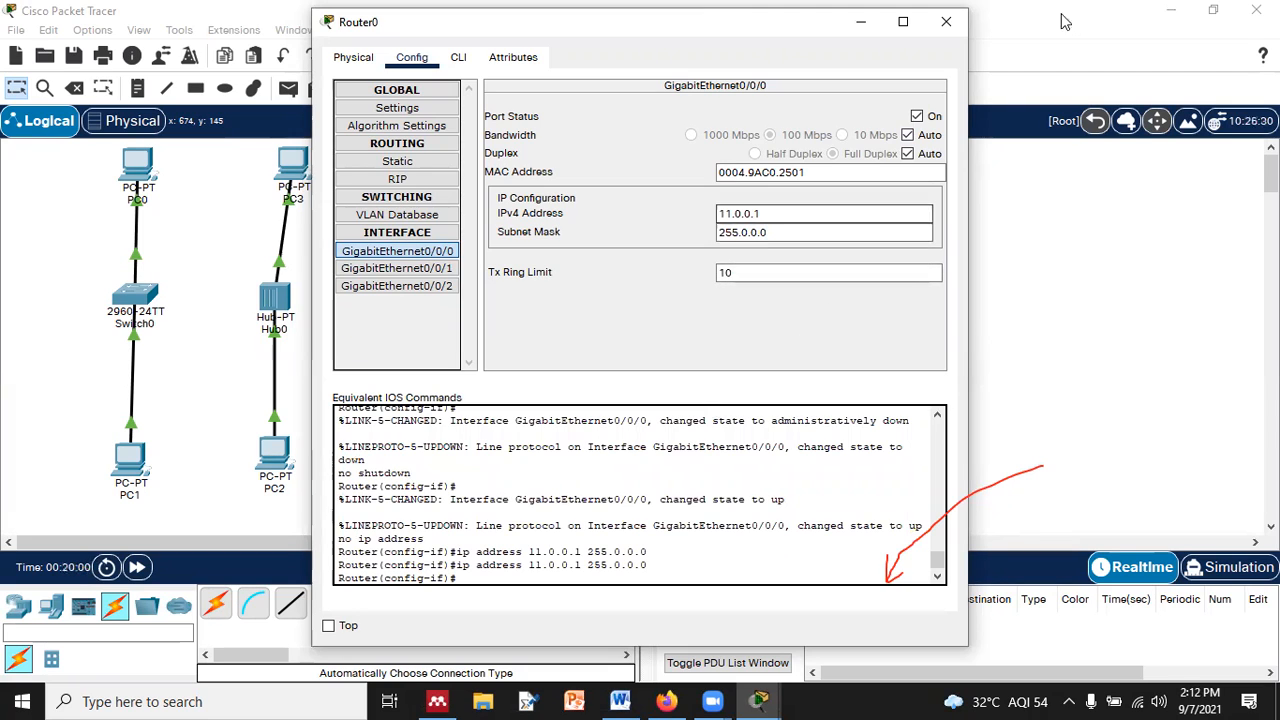
{"action": "left_click", "coordinate": [948, 24]}
- Move Router0 to about midway in height between PC4 and PC5 and review its GigabitEthernet0/0/0 IP settings
{"action": "left_click_drag", "start_coordinate": [633, 271], "coordinate": [695, 323]}
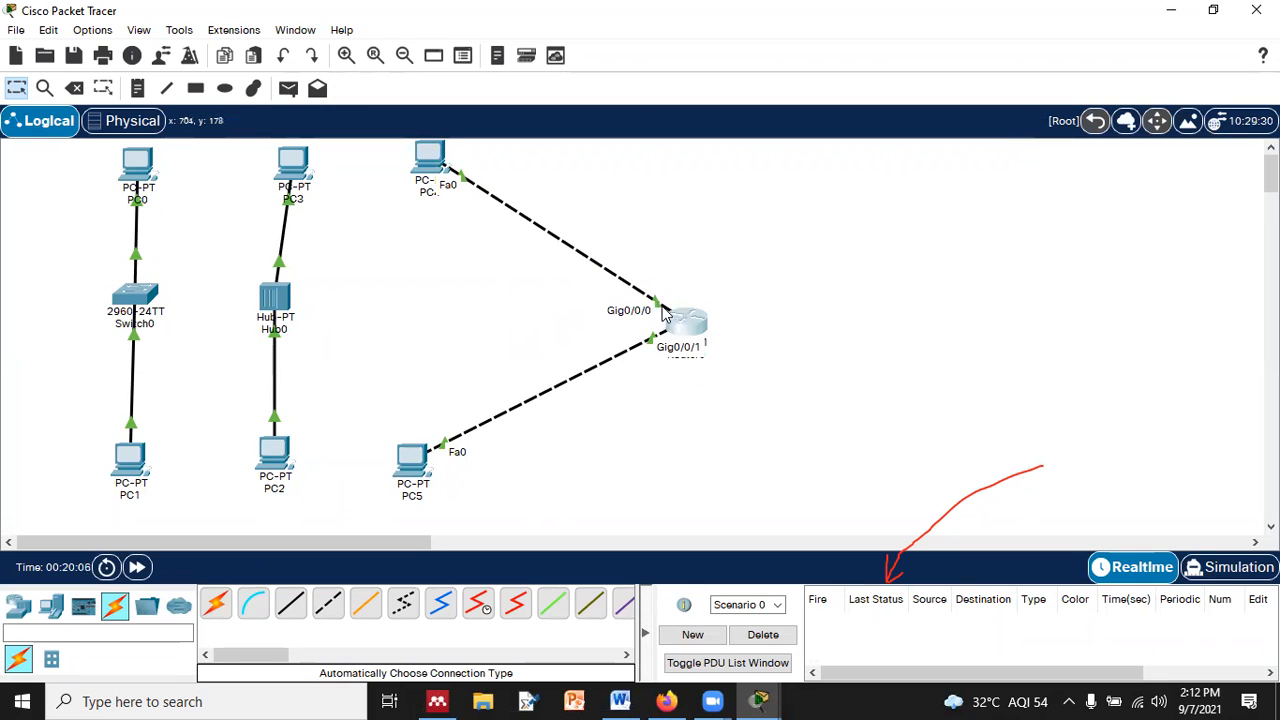
{"action": "left_click", "coordinate": [697, 325]}
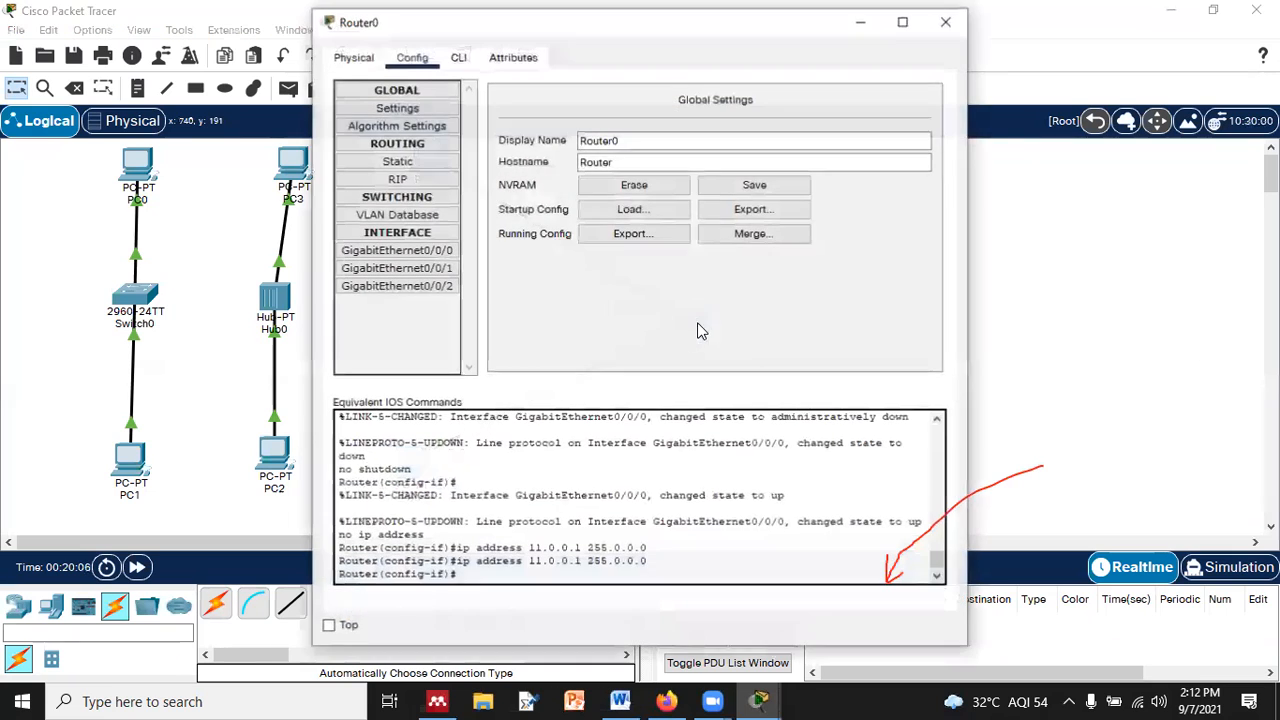
{"action": "left_click", "coordinate": [418, 253]}
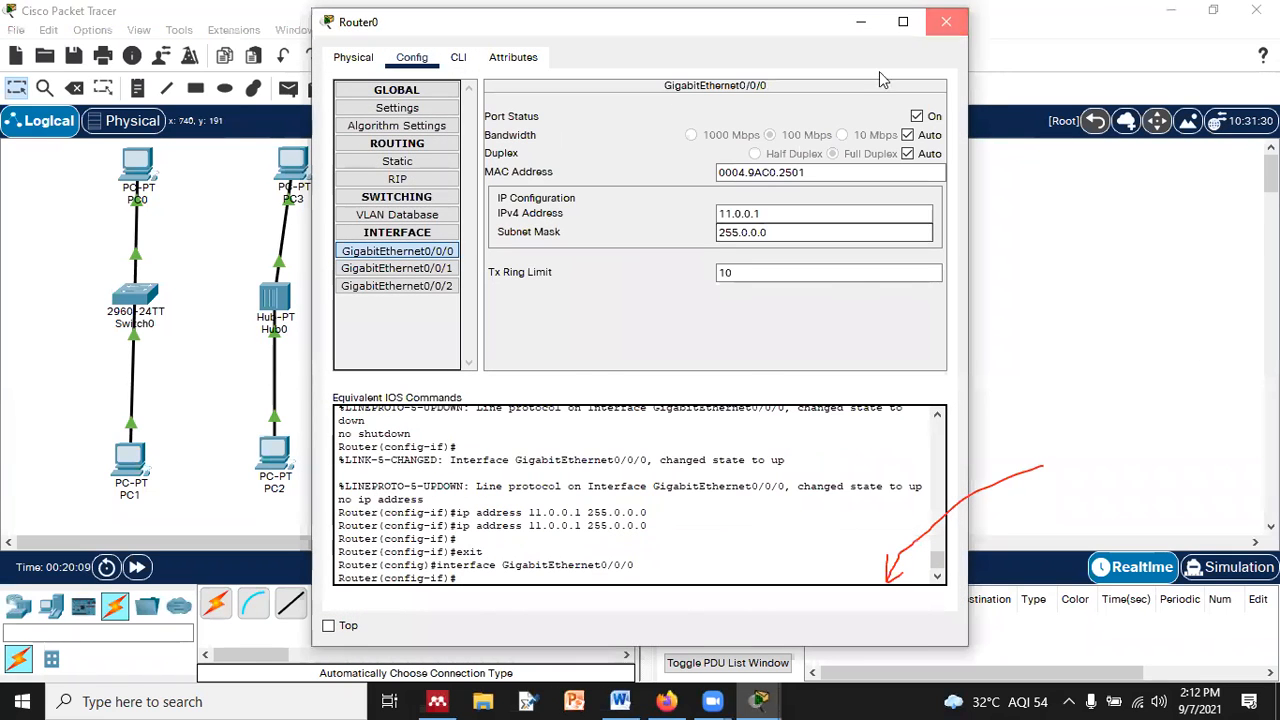
- Set PC4's static IPv4 address to 11.0.0.12 and close its configuration
{"action": "left_click", "coordinate": [946, 21]}
{"action": "left_click", "coordinate": [428, 162]}
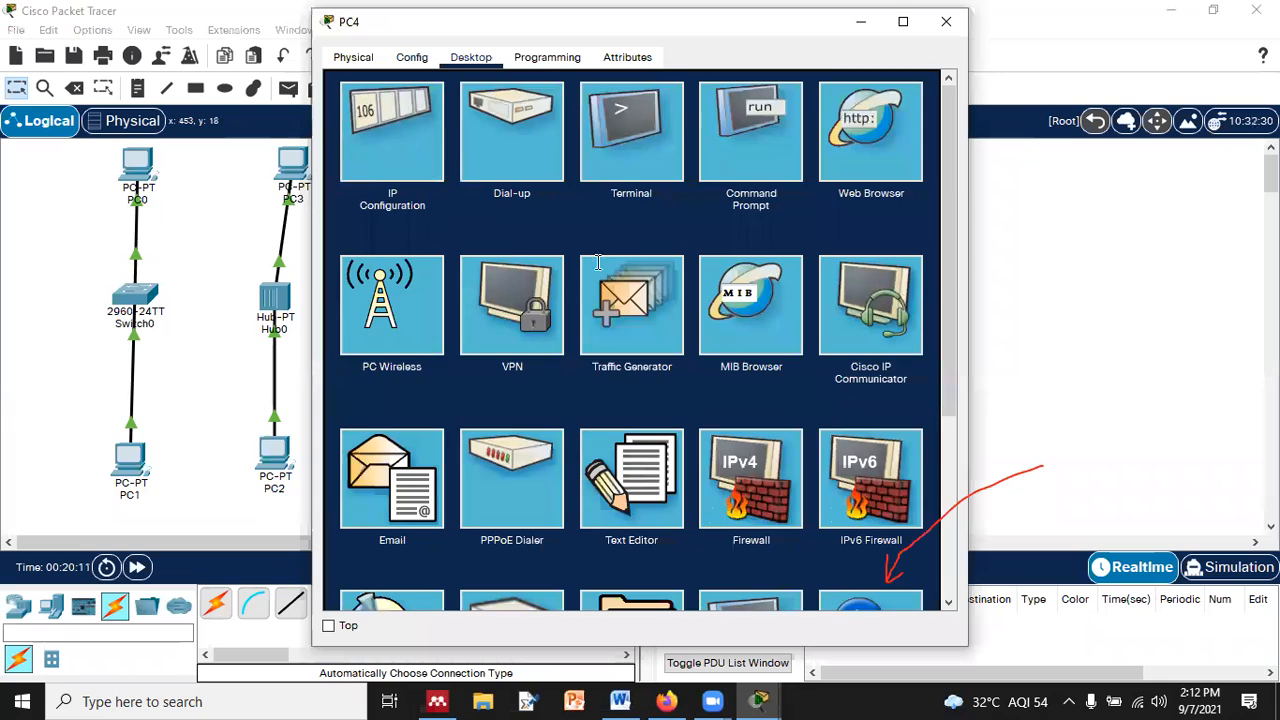
{"action": "left_click", "coordinate": [430, 166]}
{"action": "left_click", "coordinate": [557, 187]}
{"action": "key", "text": "BackSpace"}
{"action": "type", "text": "11.0.0.12"}
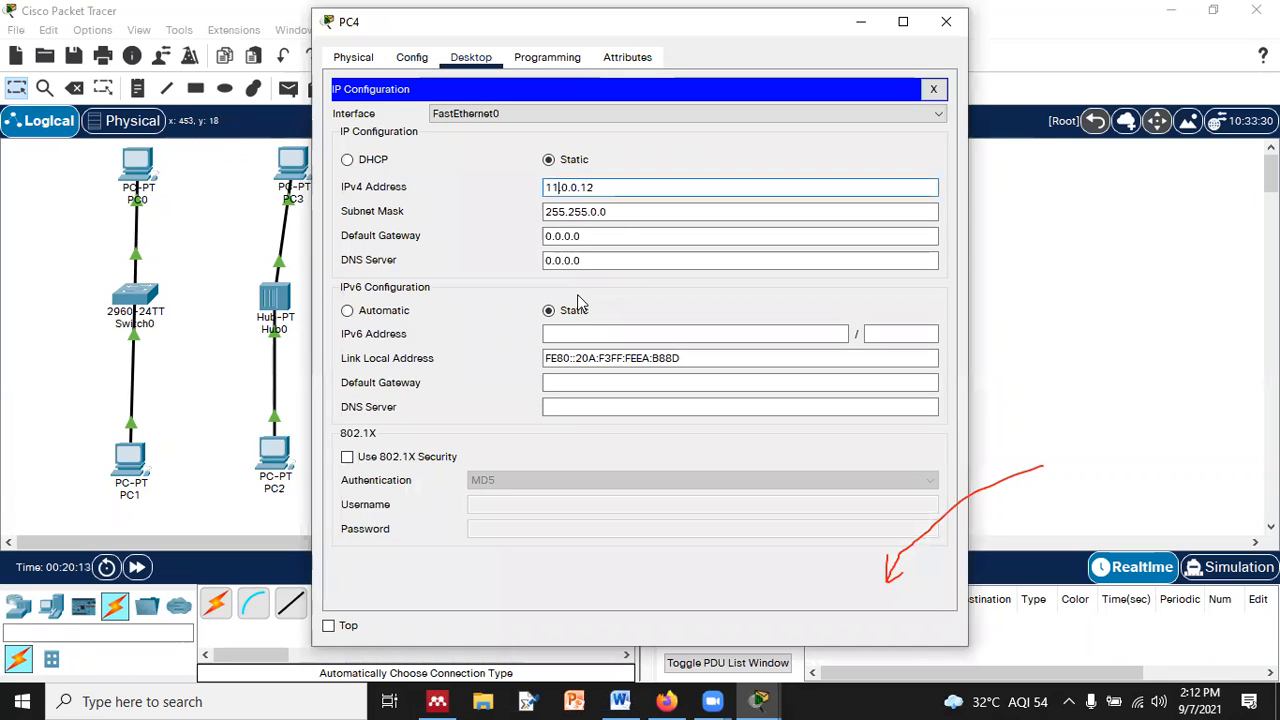
{"action": "left_click", "coordinate": [946, 21]}
- Set the subnet mask of Router0's GigabitEthernet0/0/0 interface to 255.255.0.0 and close its configuration
{"action": "left_click", "coordinate": [695, 325]}
{"action": "left_click", "coordinate": [400, 251]}
{"action": "left_click", "coordinate": [750, 232]}
{"action": "key", "text": "BackSpace"}
{"action": "key", "text": "BackSpace"}
{"action": "type", "text": "255"}
{"action": "left_click", "coordinate": [935, 16]}
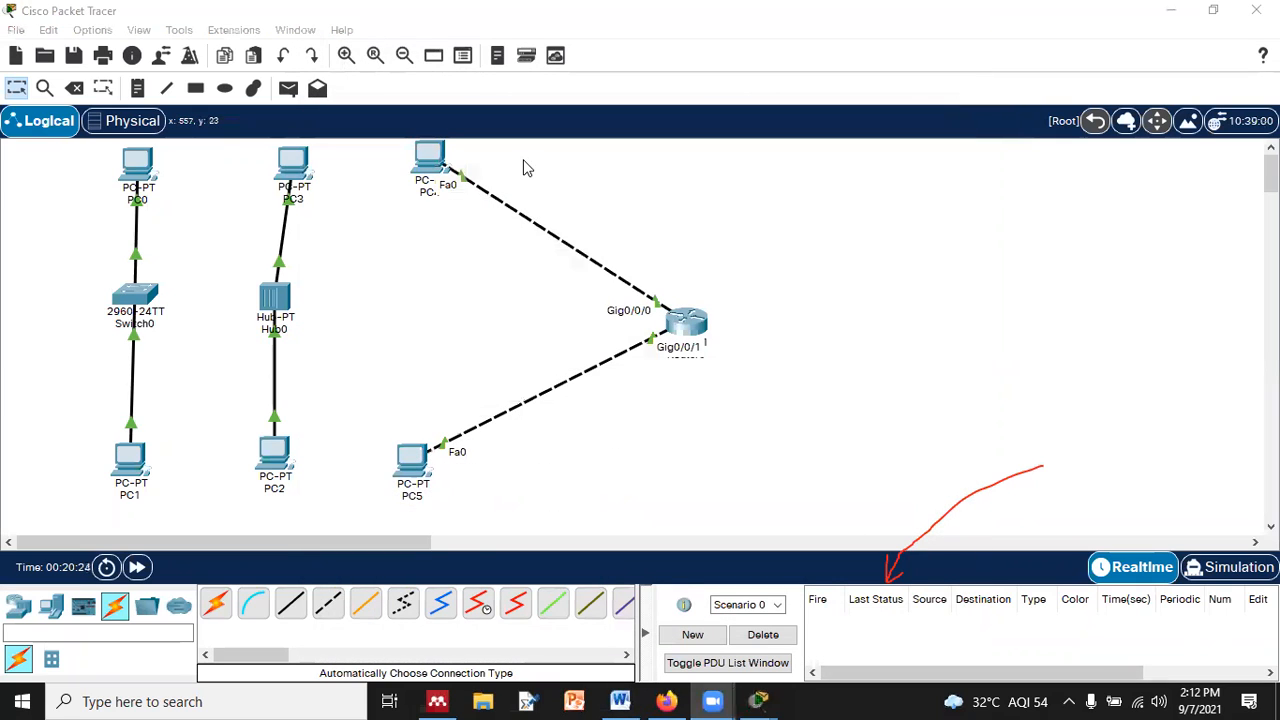
- Test the connection from PC5 to Router0 with a simple PDU and delete the test from the scenario
{"action": "key", "text": "p"}
{"action": "left_click", "coordinate": [411, 460]}
{"action": "left_click", "coordinate": [686, 325]}
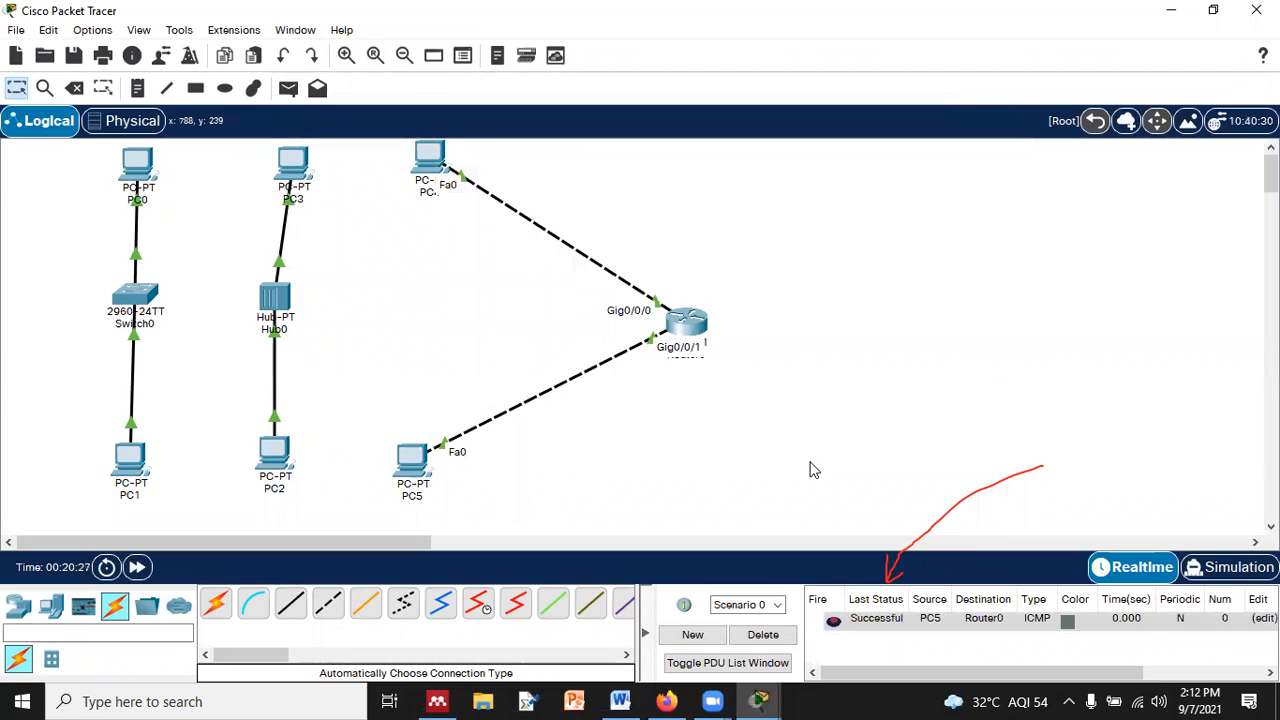
{"action": "left_click", "coordinate": [763, 635]}
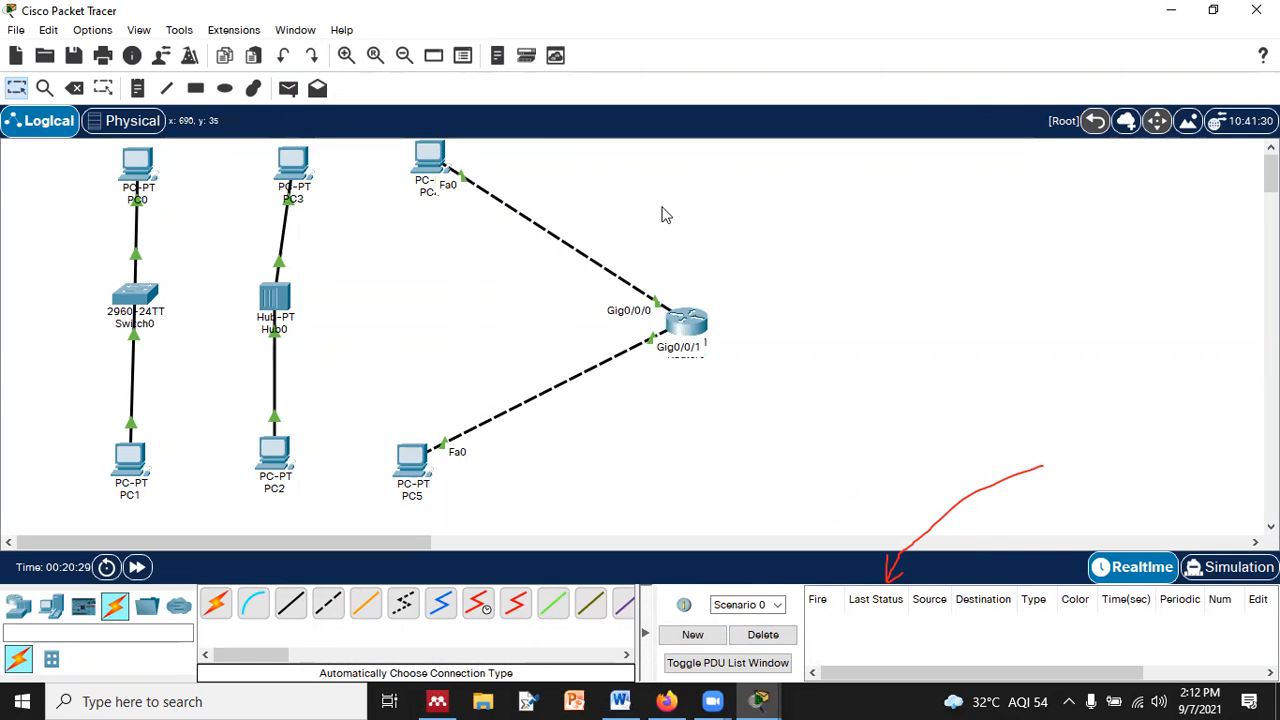
- Send a simple PDU from Router0 to PC4 two times and delete both tests from the scenario
{"action": "left_click", "coordinate": [686, 322]}
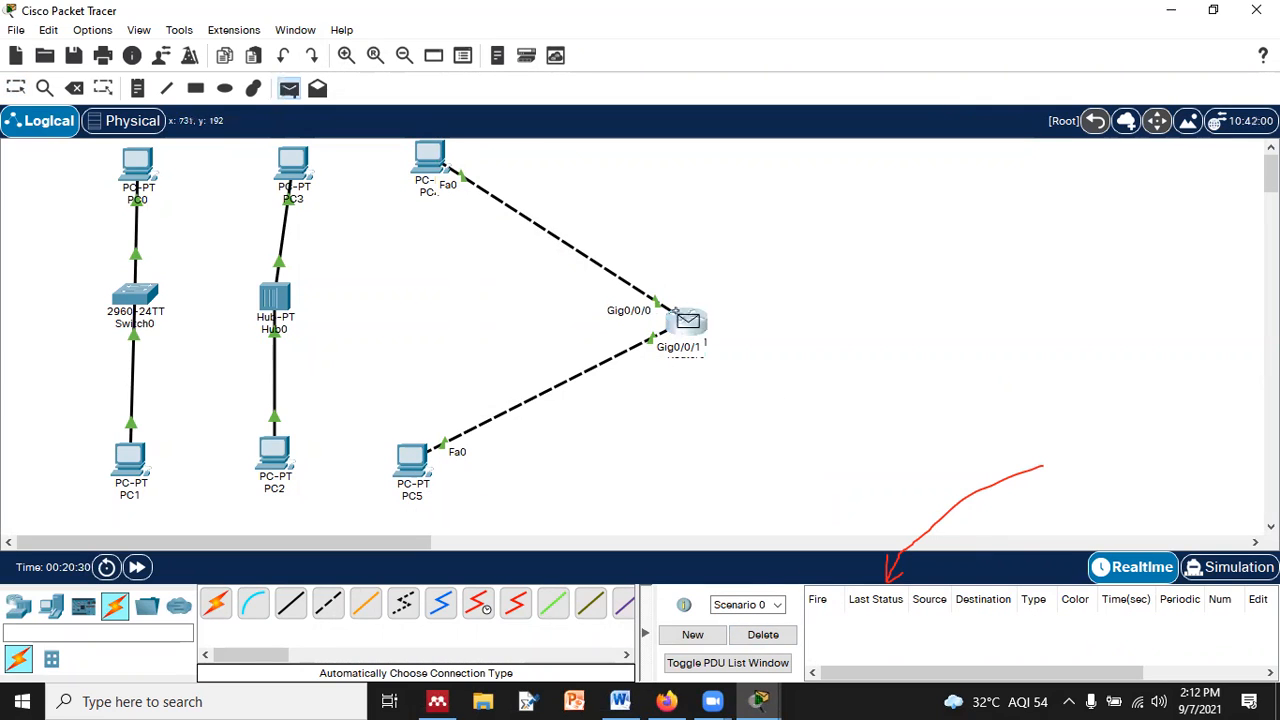
{"action": "left_click", "coordinate": [440, 165]}
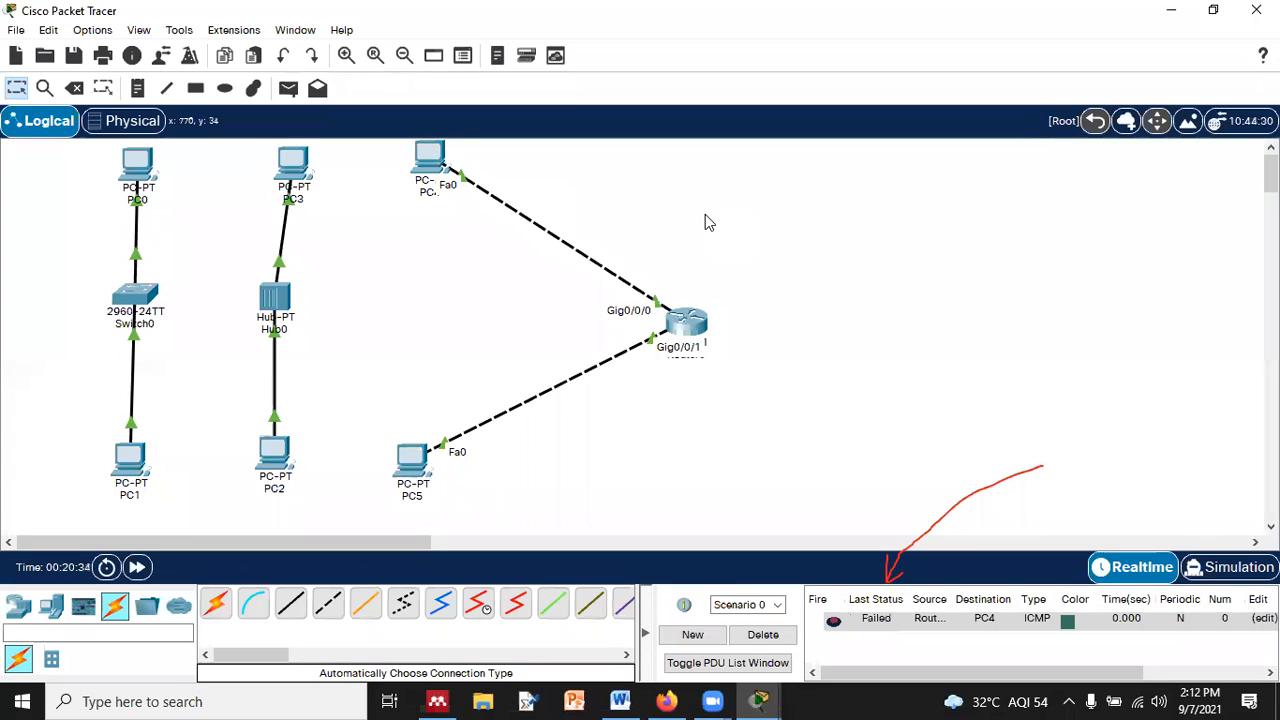
{"action": "left_click", "coordinate": [288, 88]}
{"action": "left_click", "coordinate": [700, 322]}
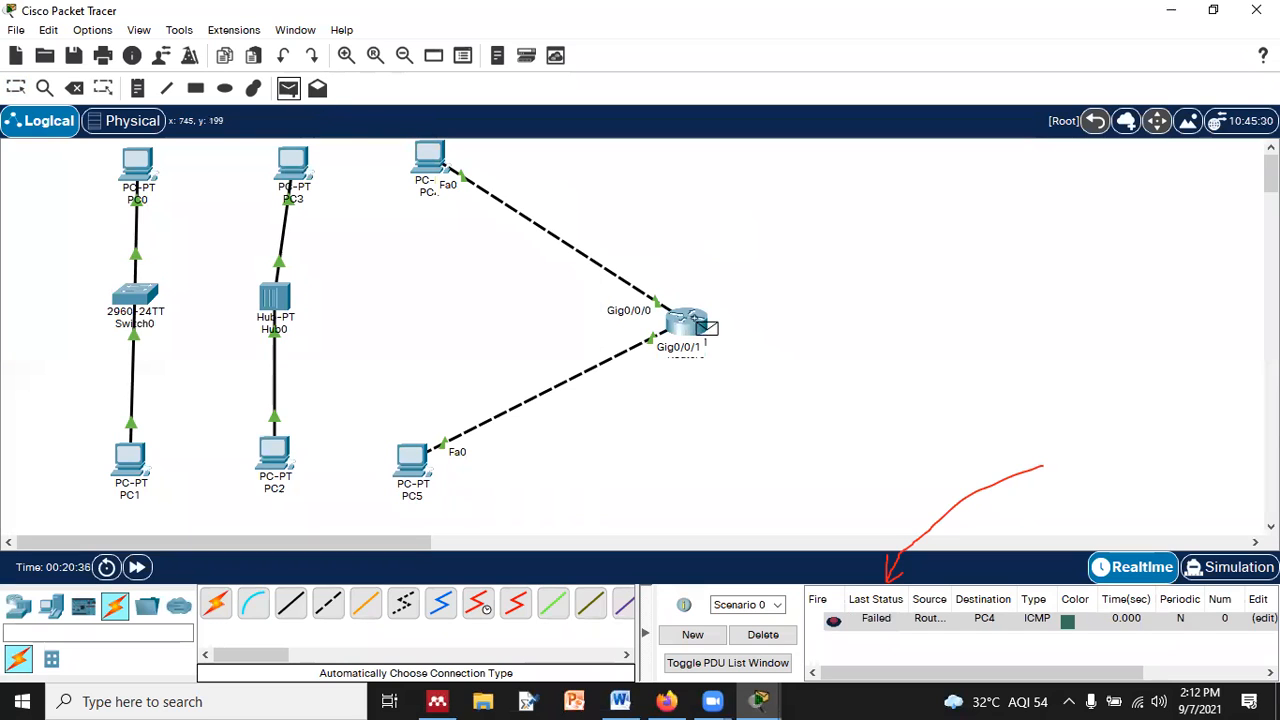
{"action": "left_click", "coordinate": [444, 162]}
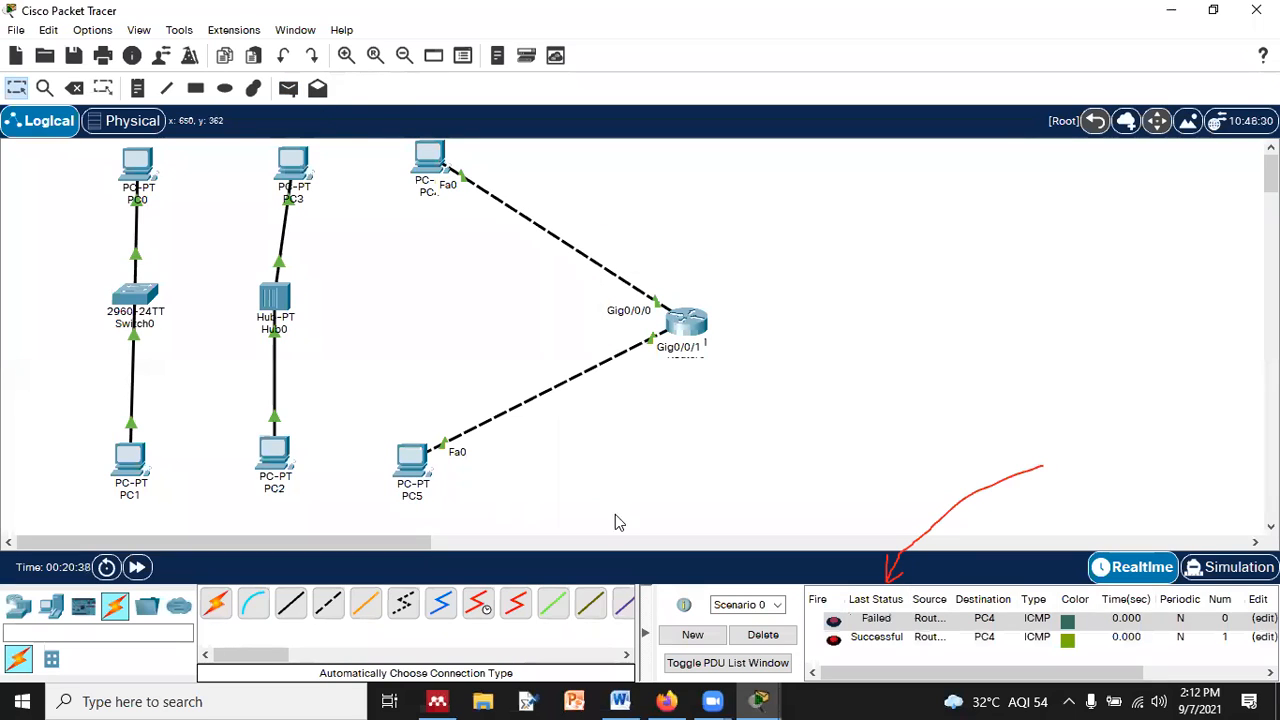
{"action": "left_click", "coordinate": [755, 636]}
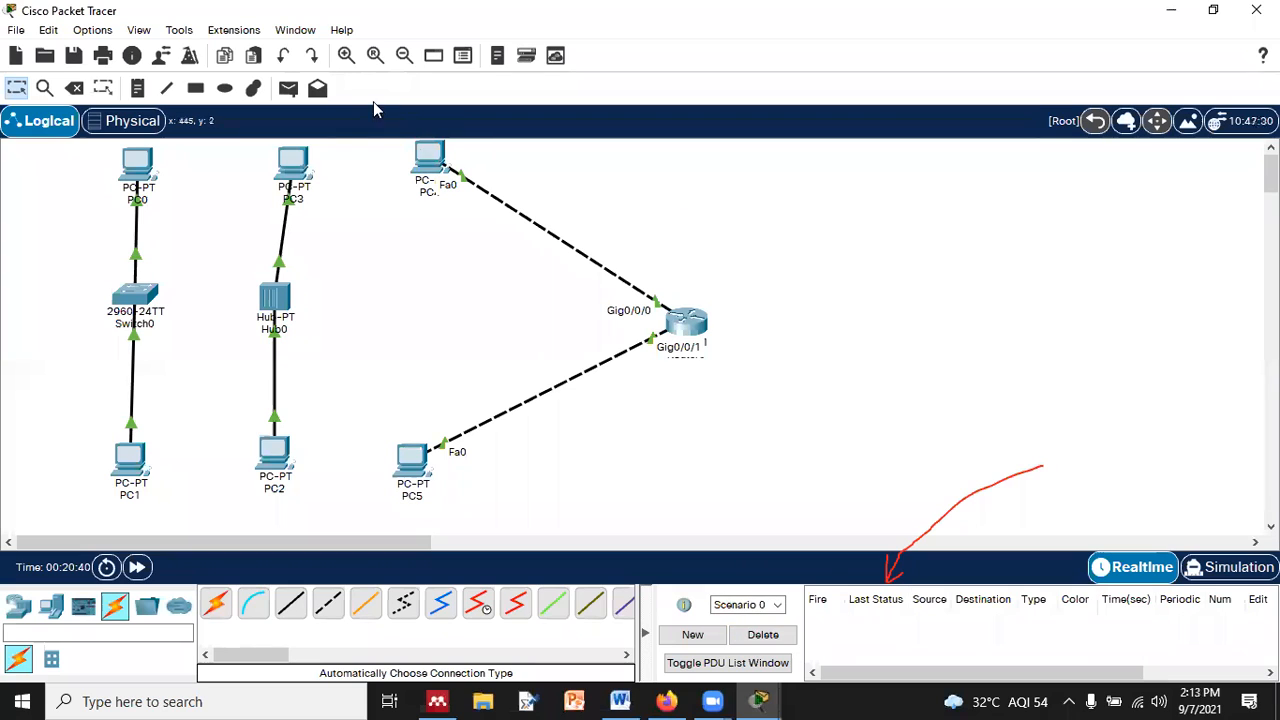
- Test the connection across the router by sending a simple PDU from PC5 to PC4
{"action": "left_click", "coordinate": [288, 88]}
{"action": "left_click", "coordinate": [411, 460]}
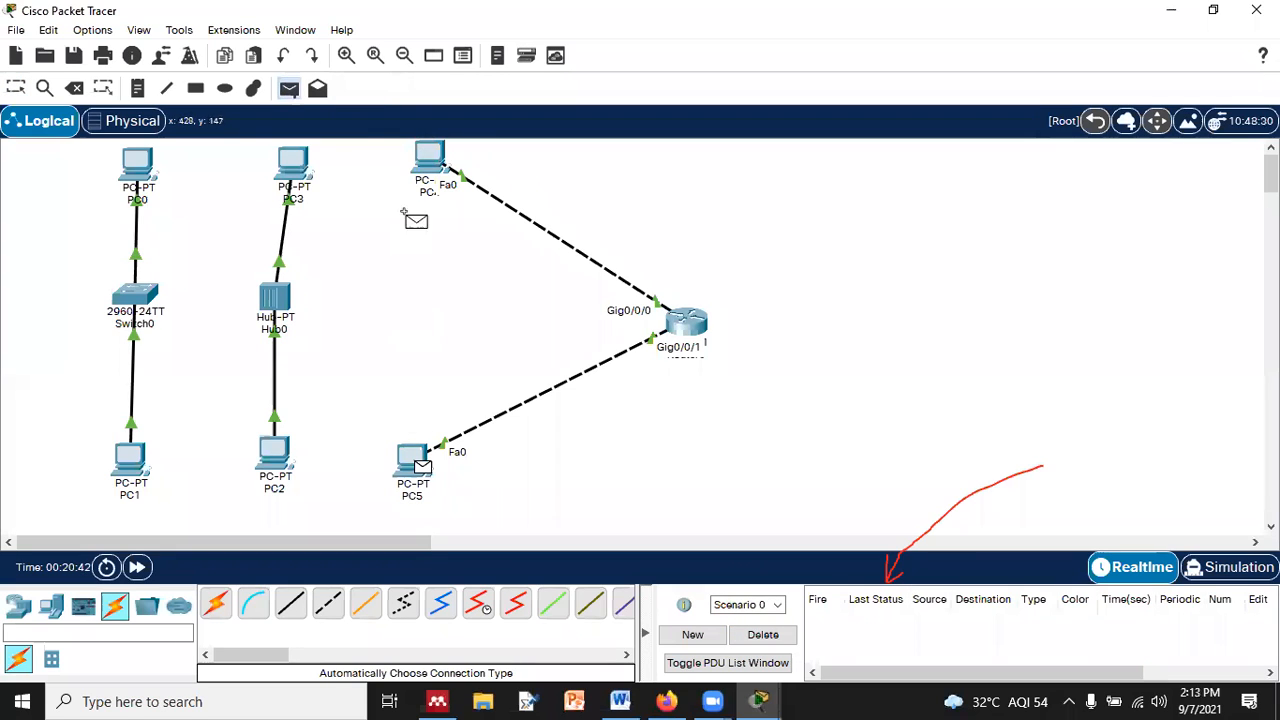
{"action": "left_click", "coordinate": [444, 162]}
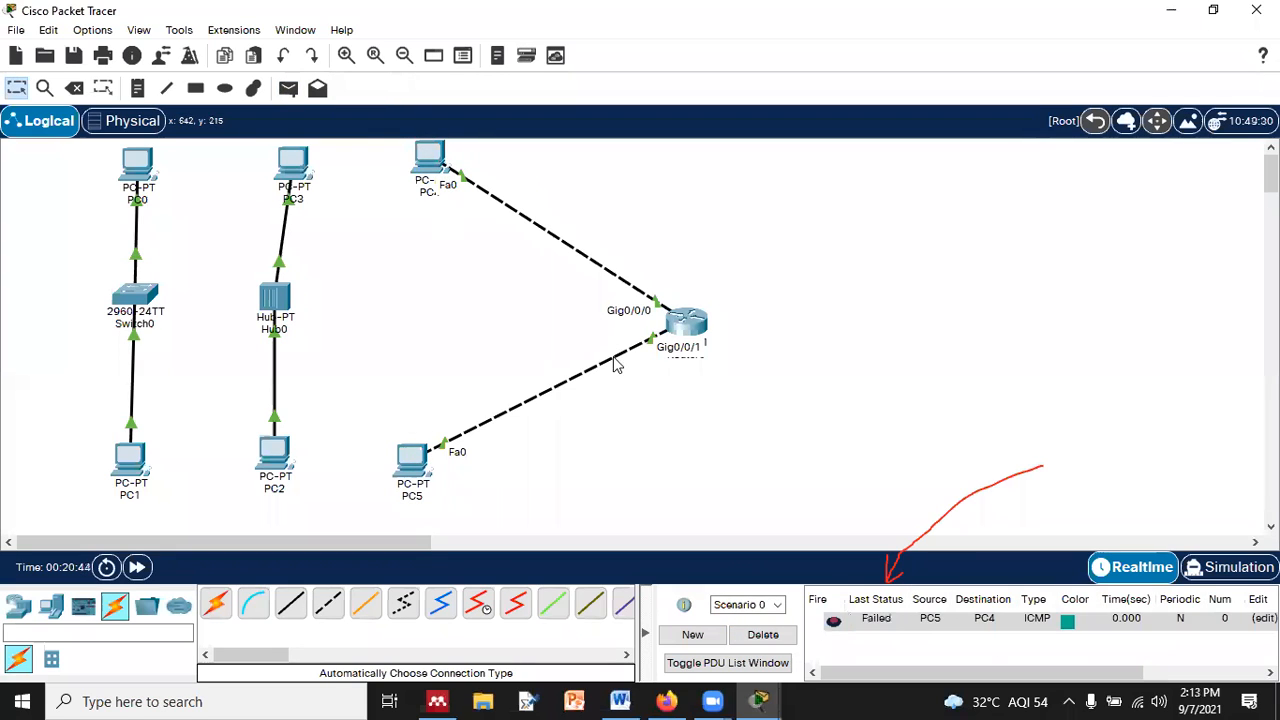
- Move Router0 directly between PC4 and PC5 and add network 11.0.0.0 to its RIP routing
{"action": "left_click_drag", "start_coordinate": [684, 333], "coordinate": [440, 311]}
{"action": "left_click", "coordinate": [440, 311]}
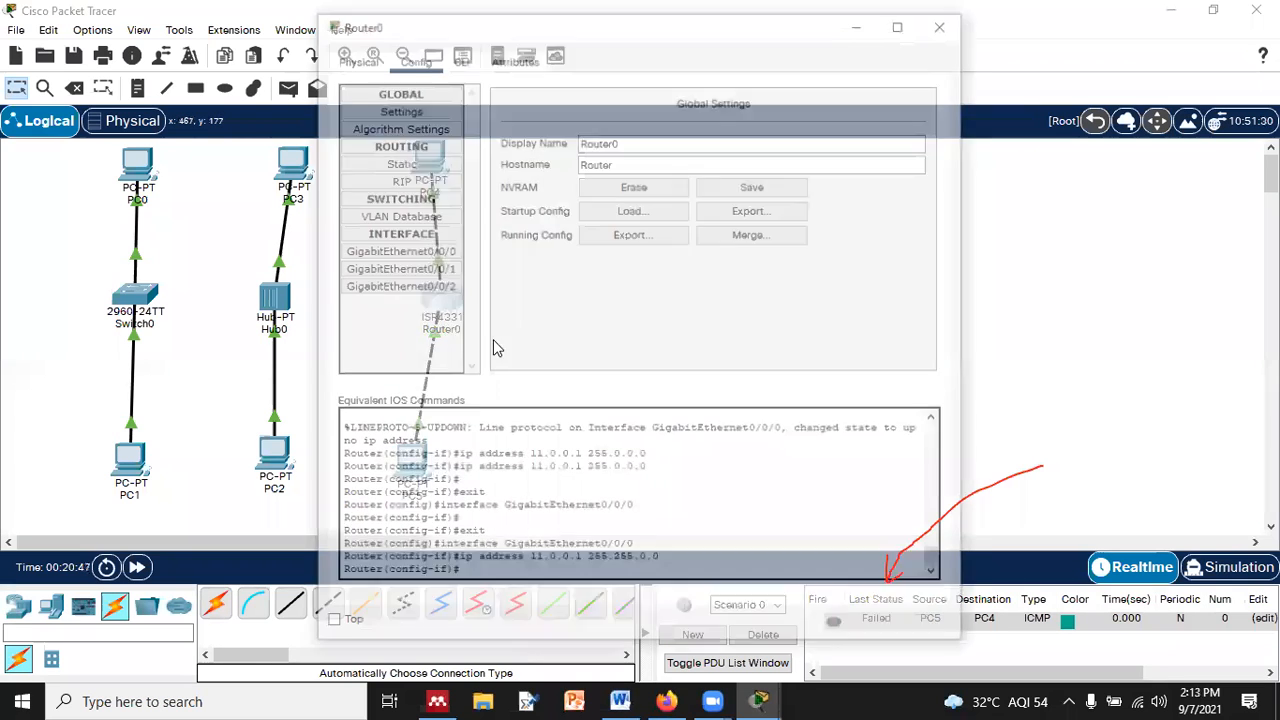
{"action": "left_click", "coordinate": [396, 177]}
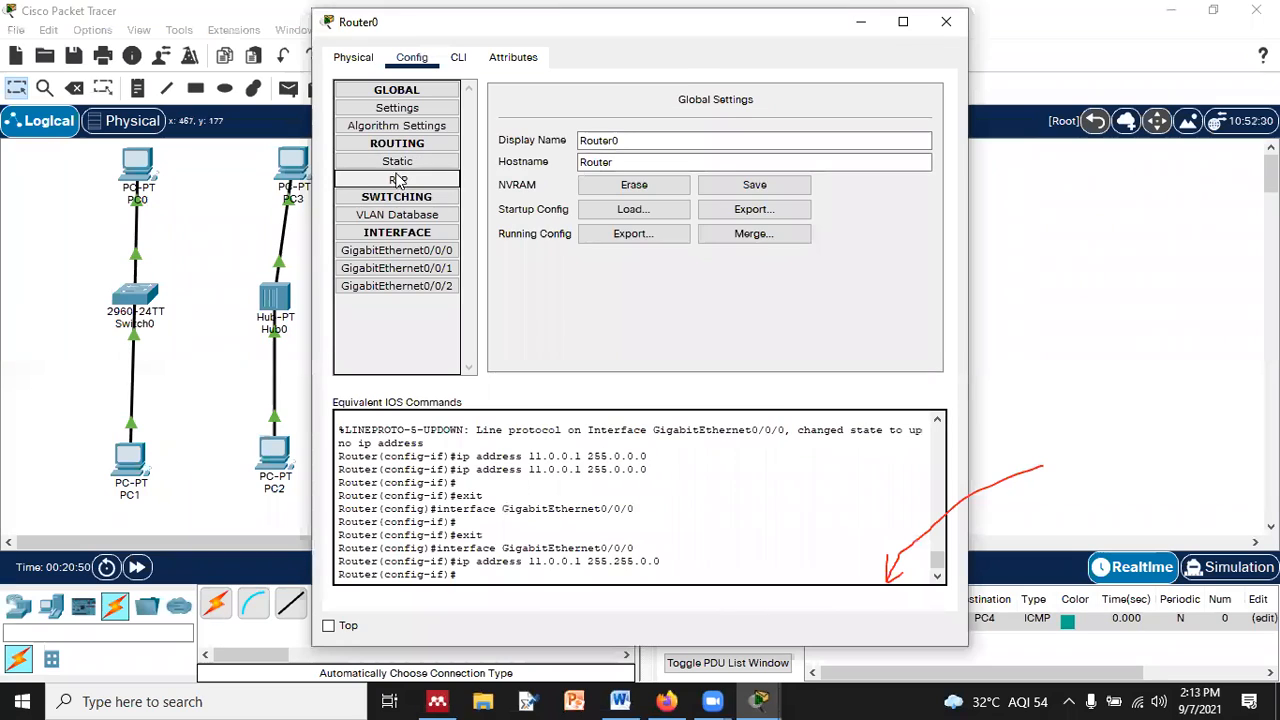
{"action": "left_click", "coordinate": [787, 111]}
{"action": "type", "text": "11.0.0.0"}
{"action": "left_click", "coordinate": [778, 137]}
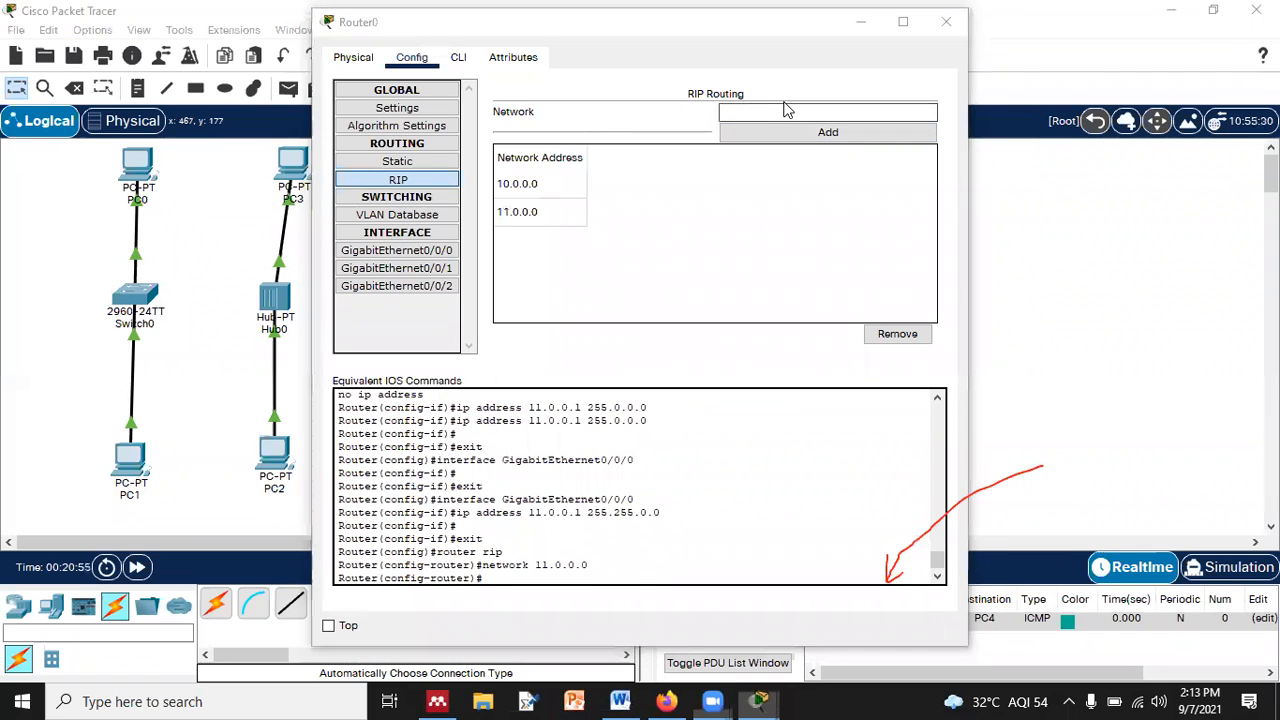
- Close the Router0 configuration and send a simple PDU from PC5 to PC4
{"action": "left_click", "coordinate": [325, 37]}
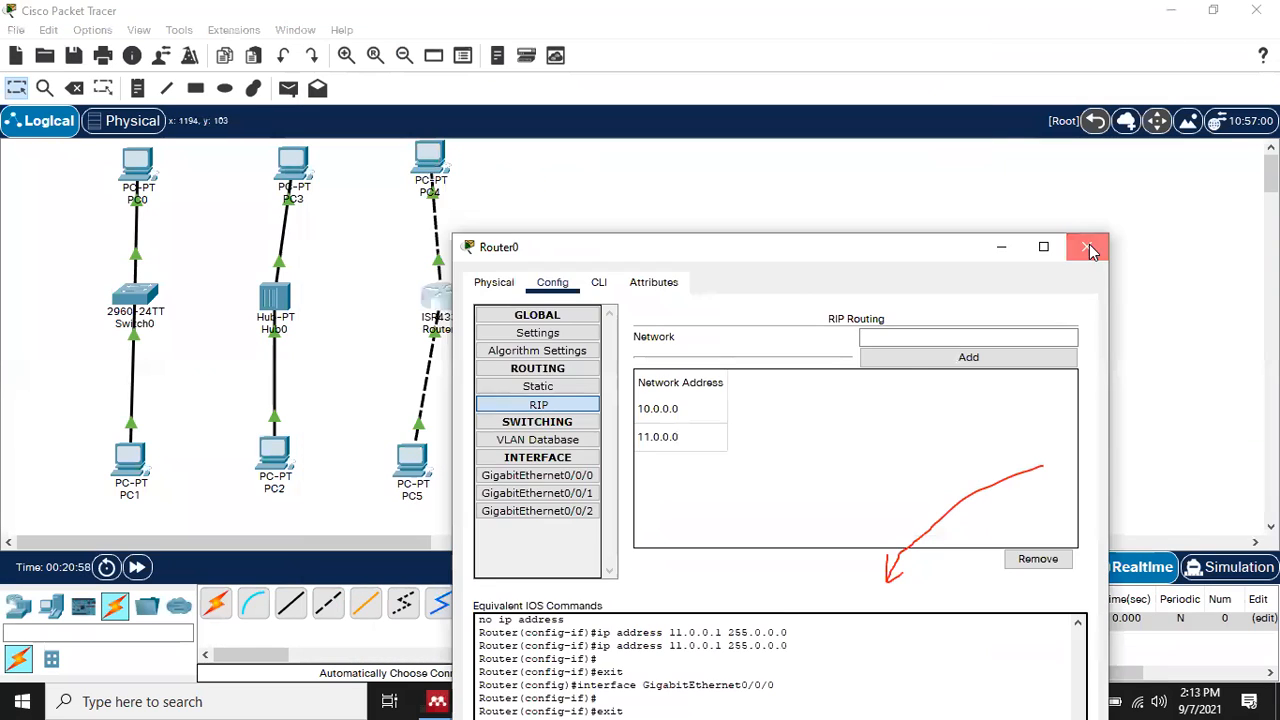
{"action": "left_click", "coordinate": [1094, 249]}
{"action": "left_click", "coordinate": [288, 88]}
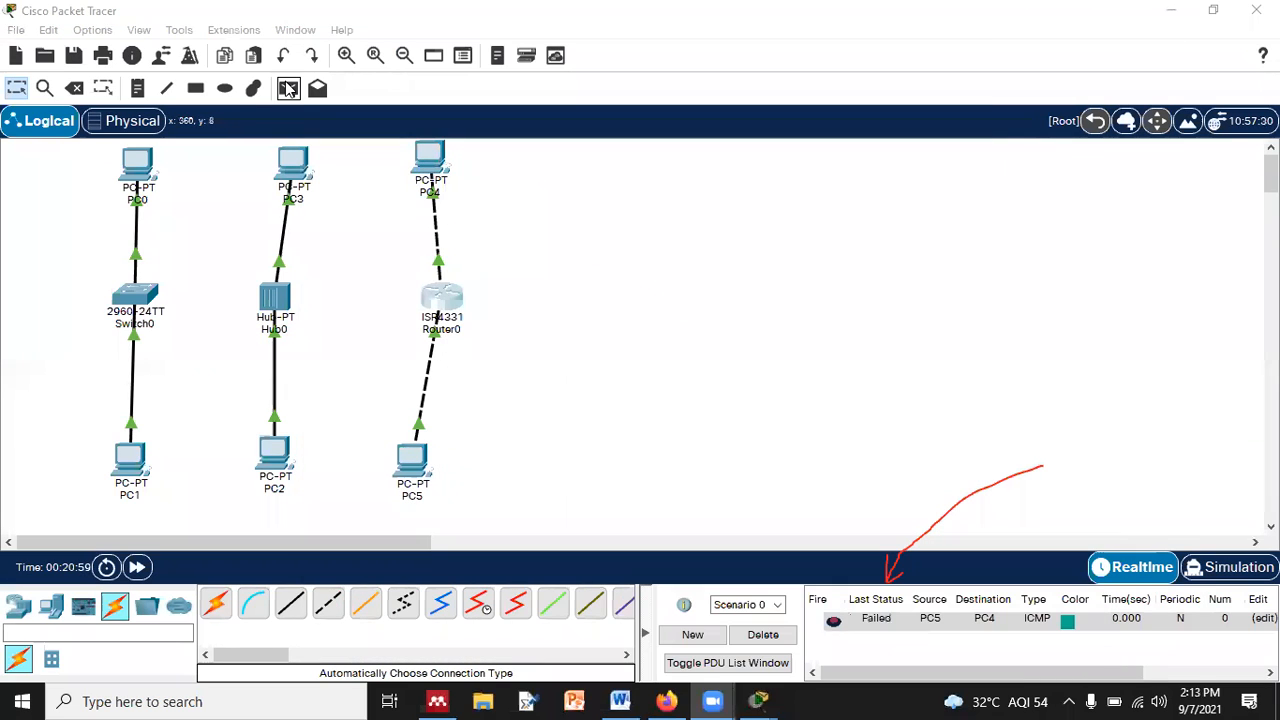
{"action": "left_click", "coordinate": [412, 462]}
{"action": "left_click", "coordinate": [430, 160]}
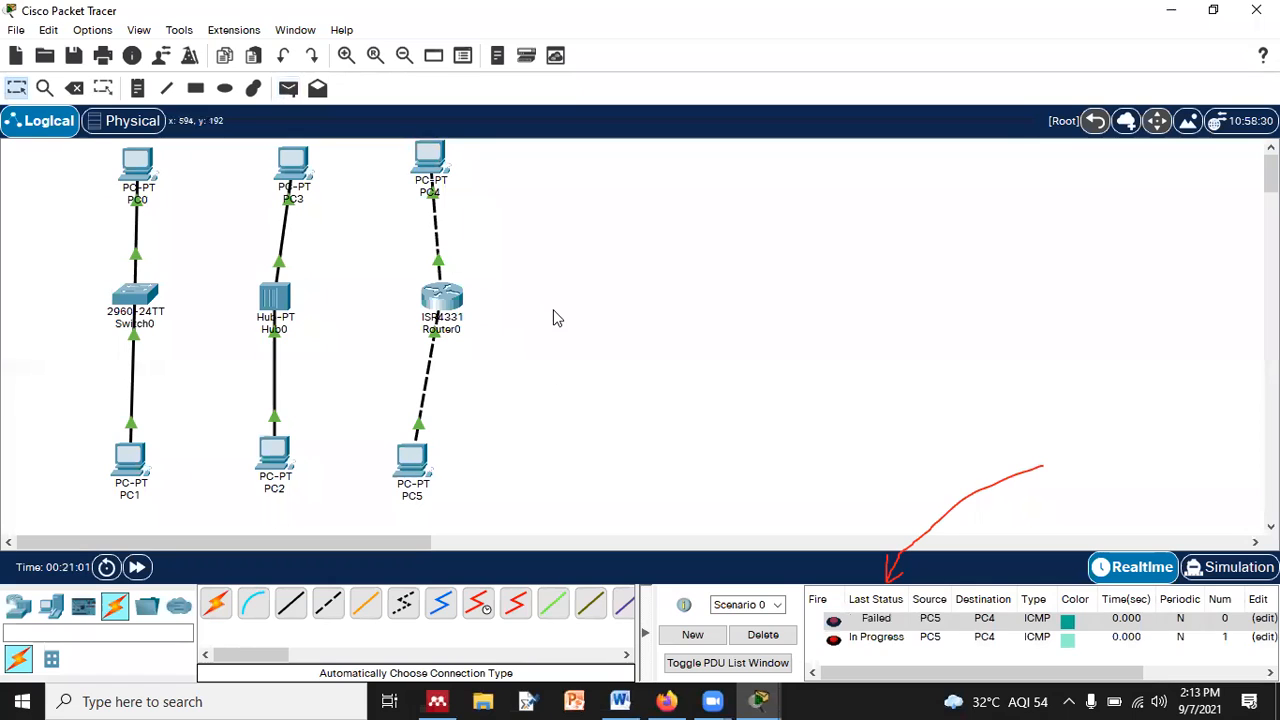
- Delete the current PDU scenario and send a fresh simple PDU from PC5 to PC4
{"action": "left_click", "coordinate": [775, 640]}
{"action": "left_click", "coordinate": [288, 88]}
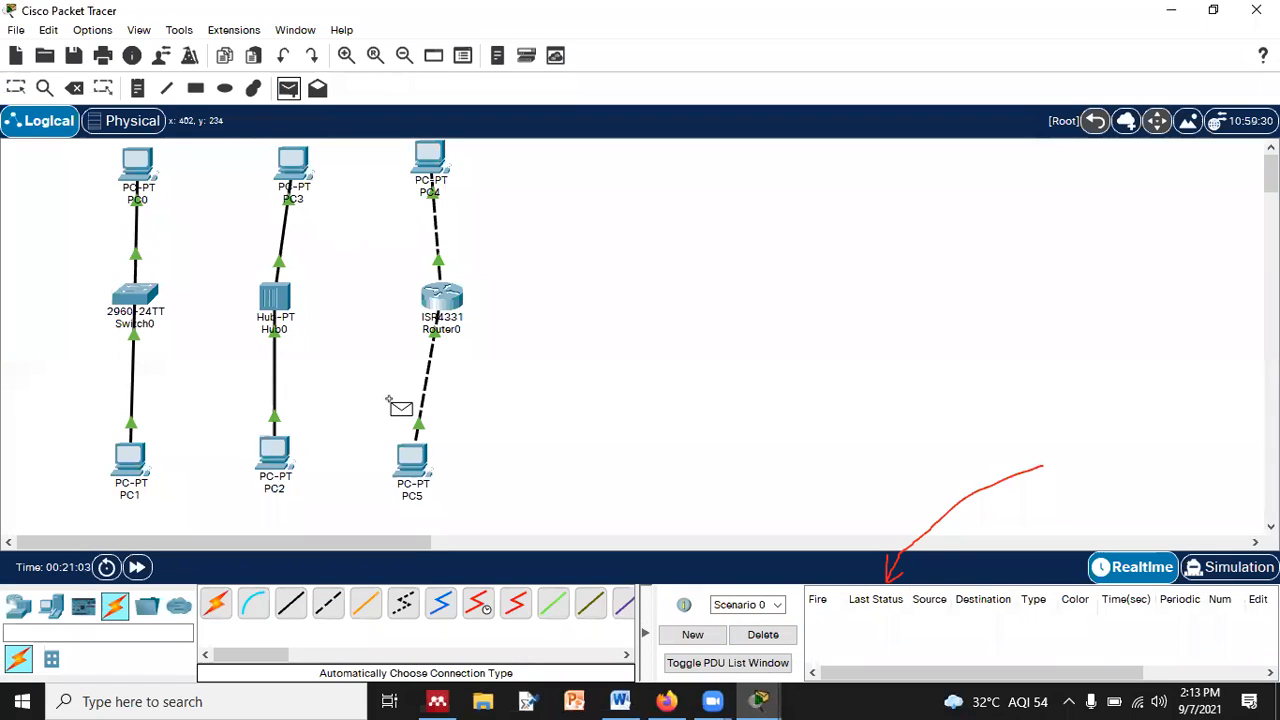
{"action": "left_click", "coordinate": [412, 458]}
{"action": "left_click", "coordinate": [430, 162]}
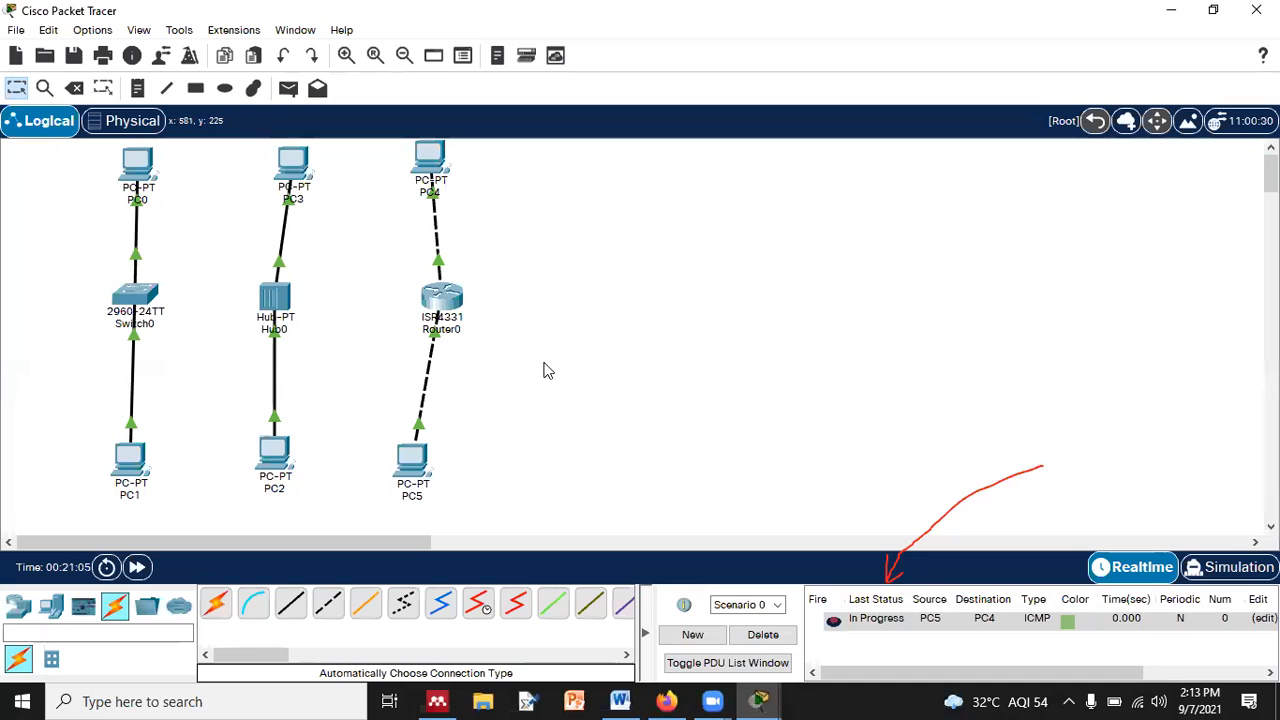
- Check the IP configuration of Router0's GigabitEthernet0/0/0 and GigabitEthernet0/0/1 interfaces
{"action": "left_click", "coordinate": [448, 296]}
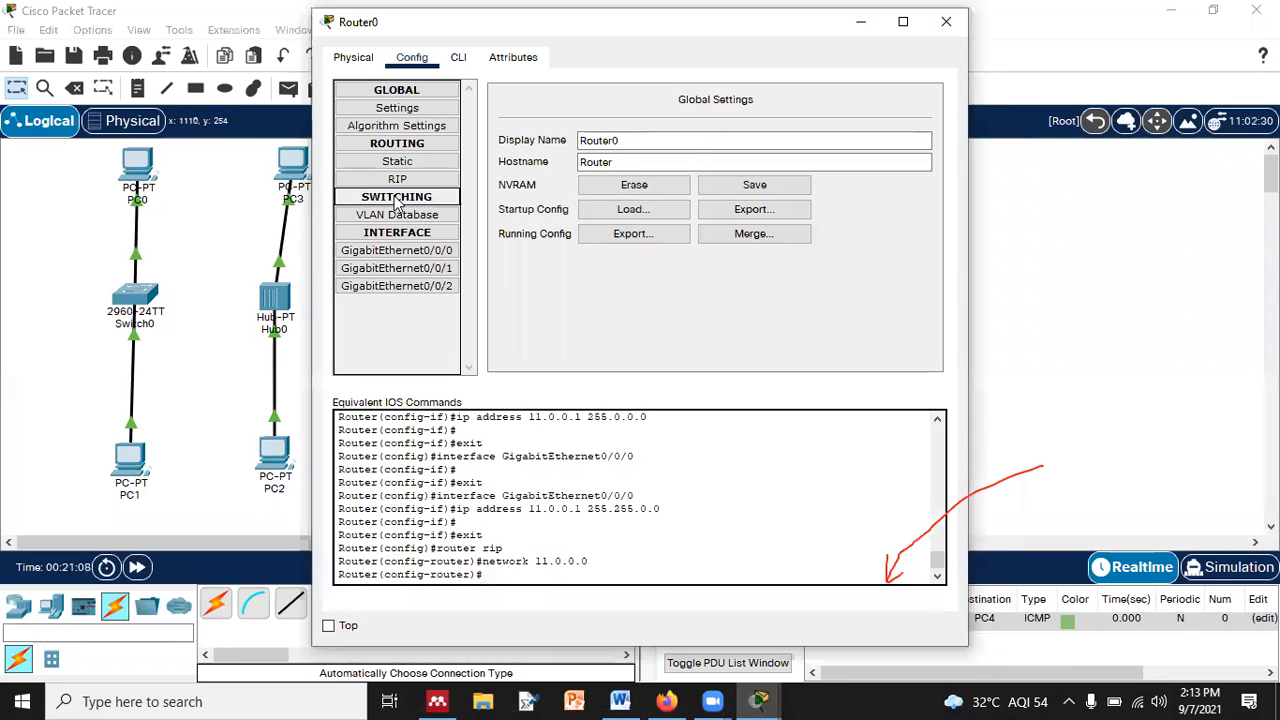
{"action": "left_click", "coordinate": [448, 252]}
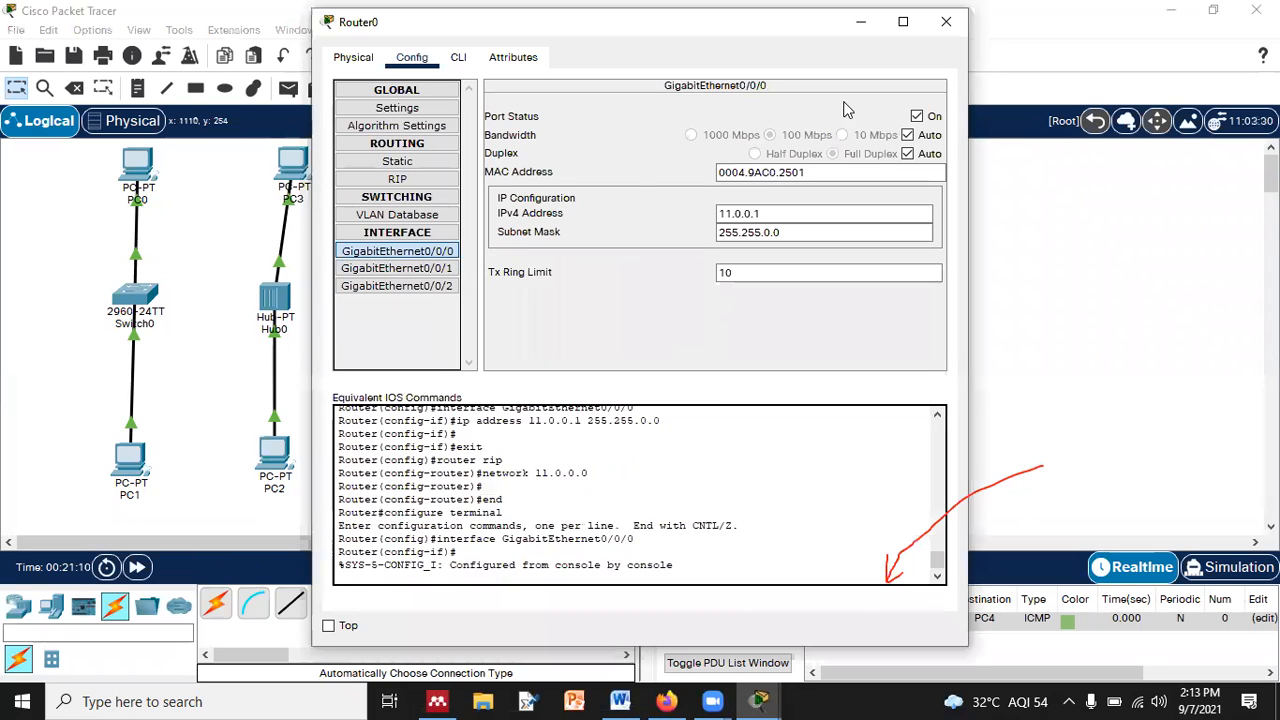
{"action": "left_click", "coordinate": [447, 269]}
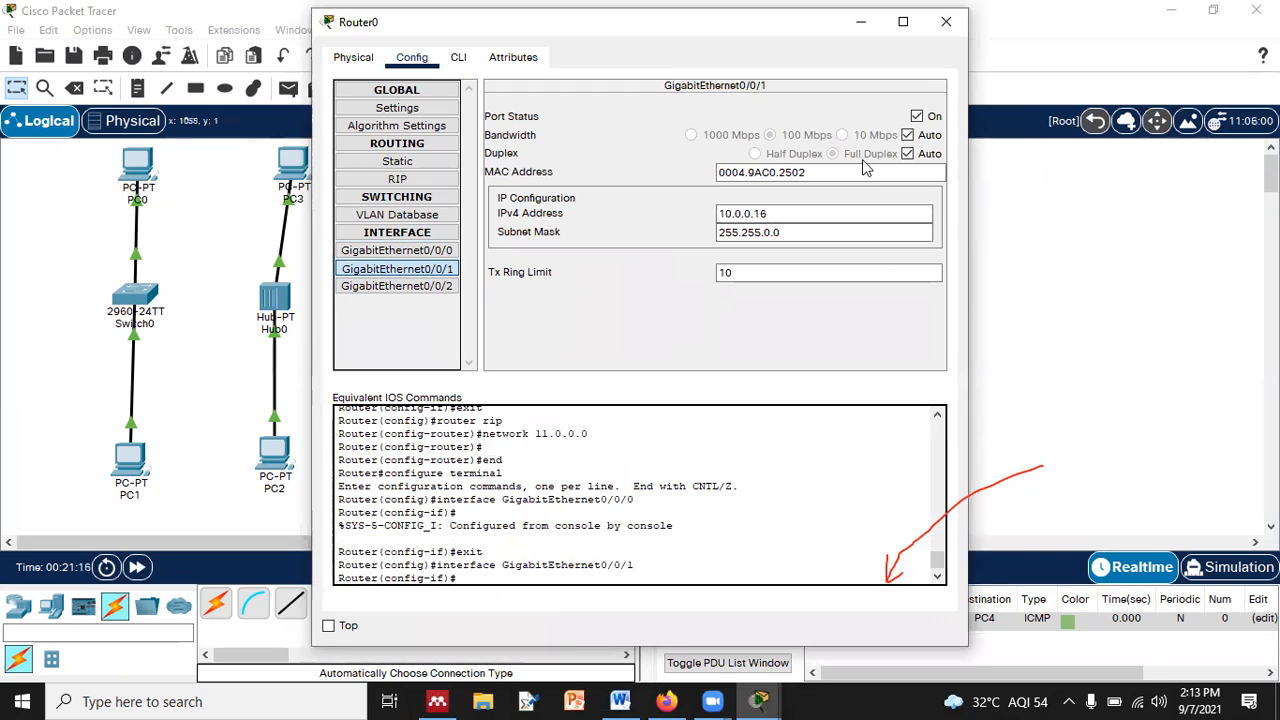
{"action": "key", "text": "alt+F4"}
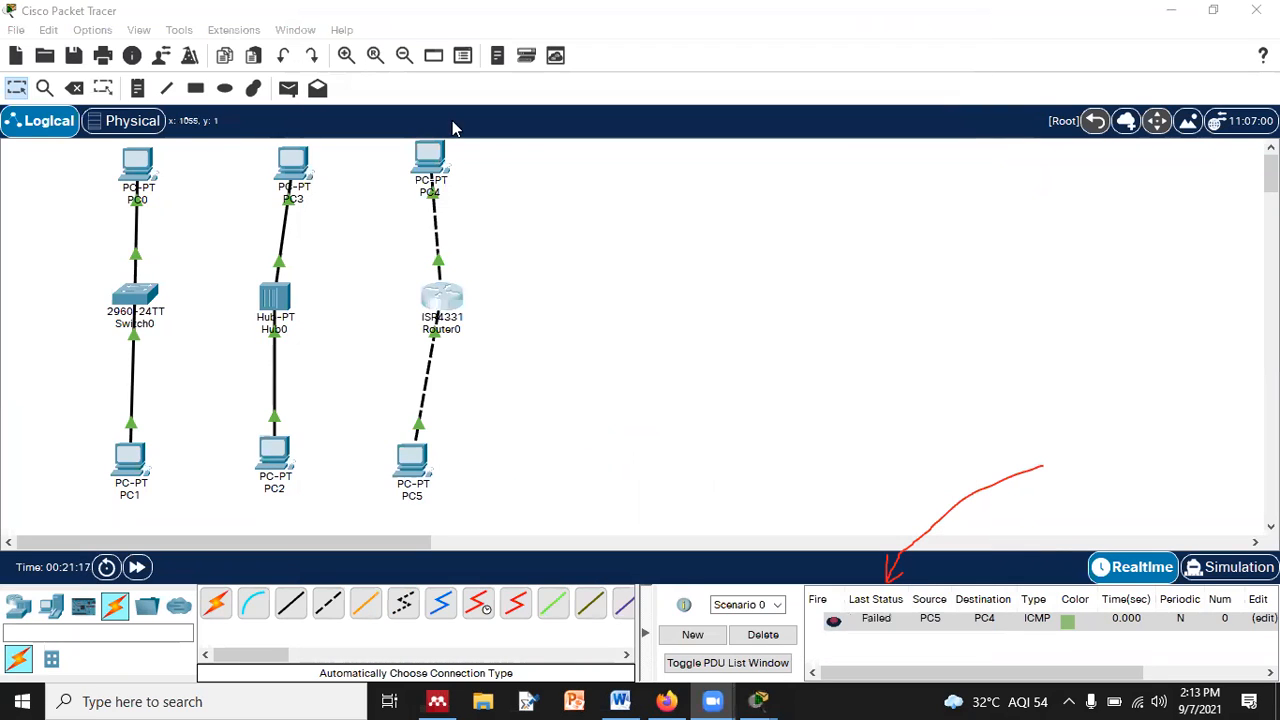
- Test each router link by sending a simple PDU from PC5 to Router0 and one from Router0 to PC4
{"action": "left_click", "coordinate": [288, 88]}
{"action": "left_click", "coordinate": [414, 457]}
{"action": "left_click", "coordinate": [443, 298]}
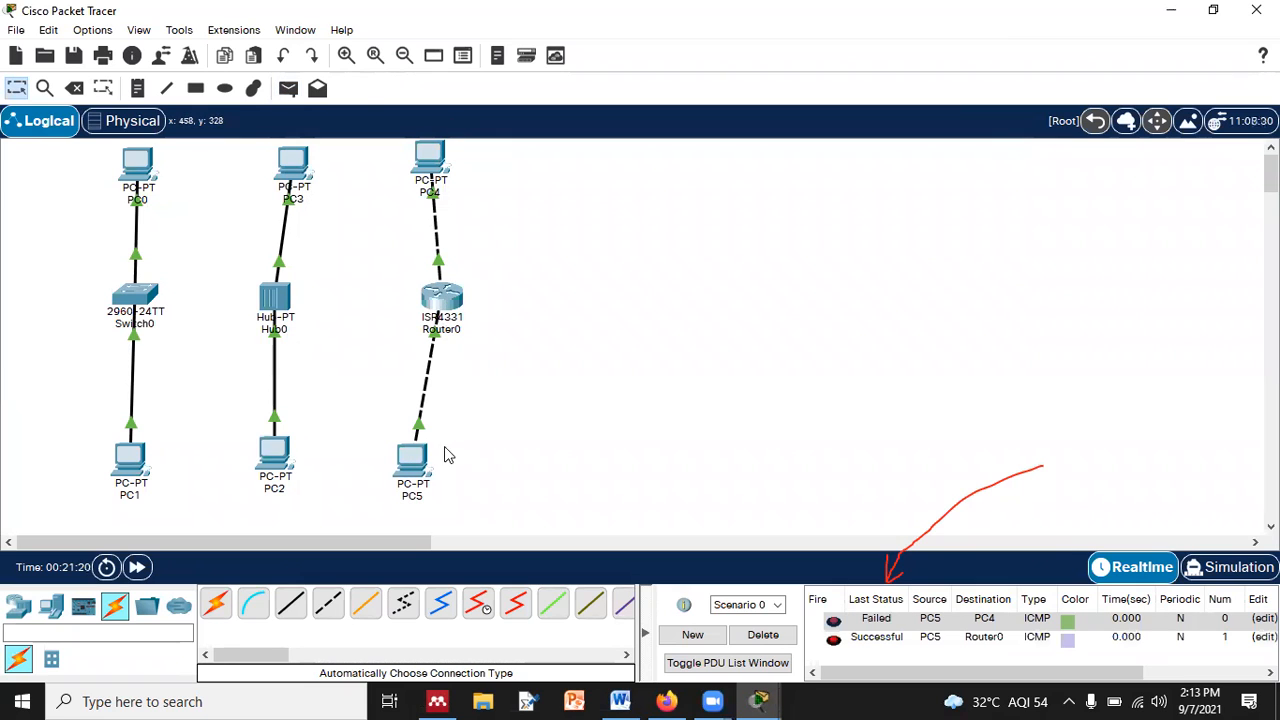
{"action": "left_click", "coordinate": [288, 88]}
{"action": "left_click", "coordinate": [443, 298]}
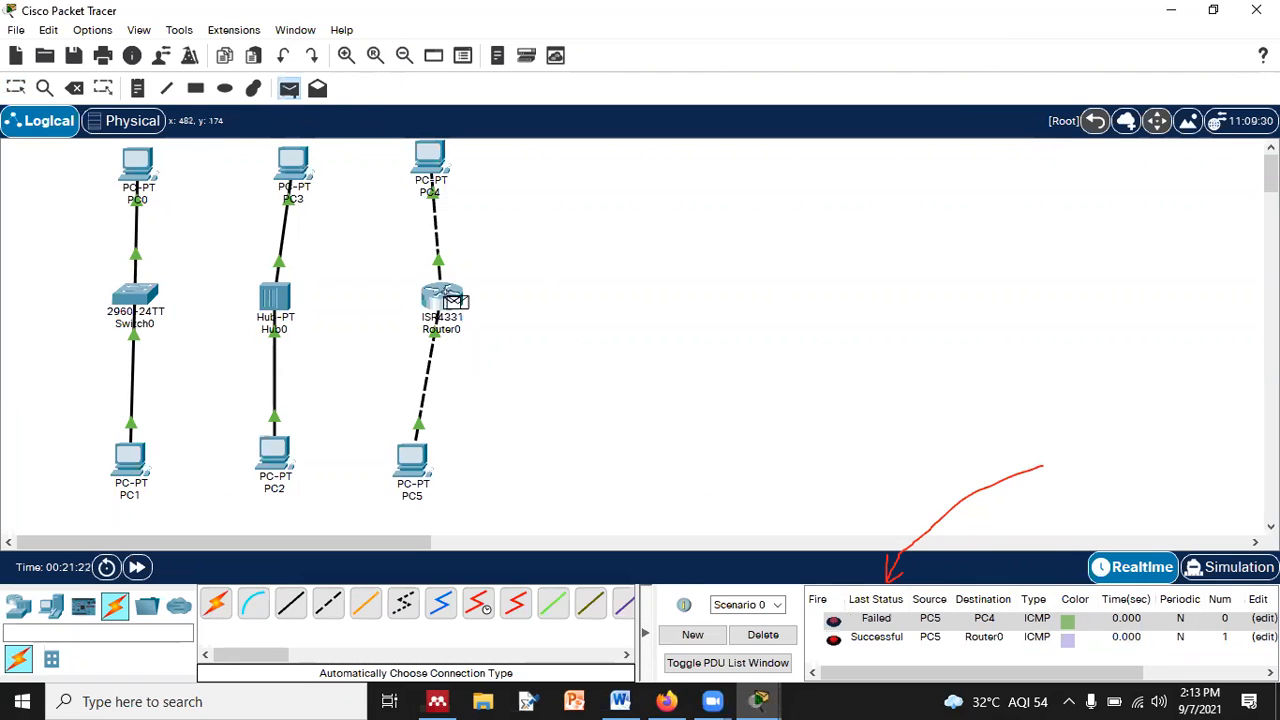
{"action": "left_click", "coordinate": [435, 182]}
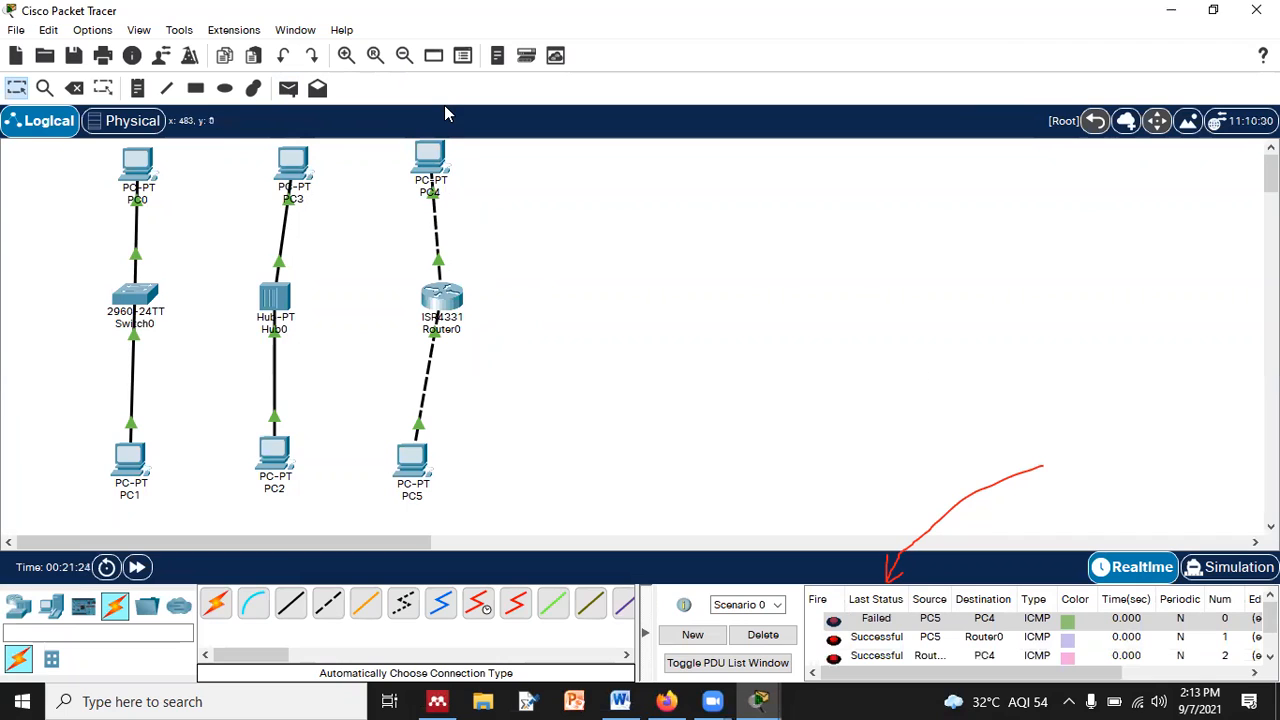
- Send a simple PDU in the reverse direction, from PC4 to PC5
{"action": "left_click", "coordinate": [288, 88]}
{"action": "left_click", "coordinate": [431, 160]}
{"action": "left_click", "coordinate": [416, 468]}
- Delete the current PDU scenario and resend a simple PDU from PC4 to PC5
{"action": "left_click", "coordinate": [763, 634]}
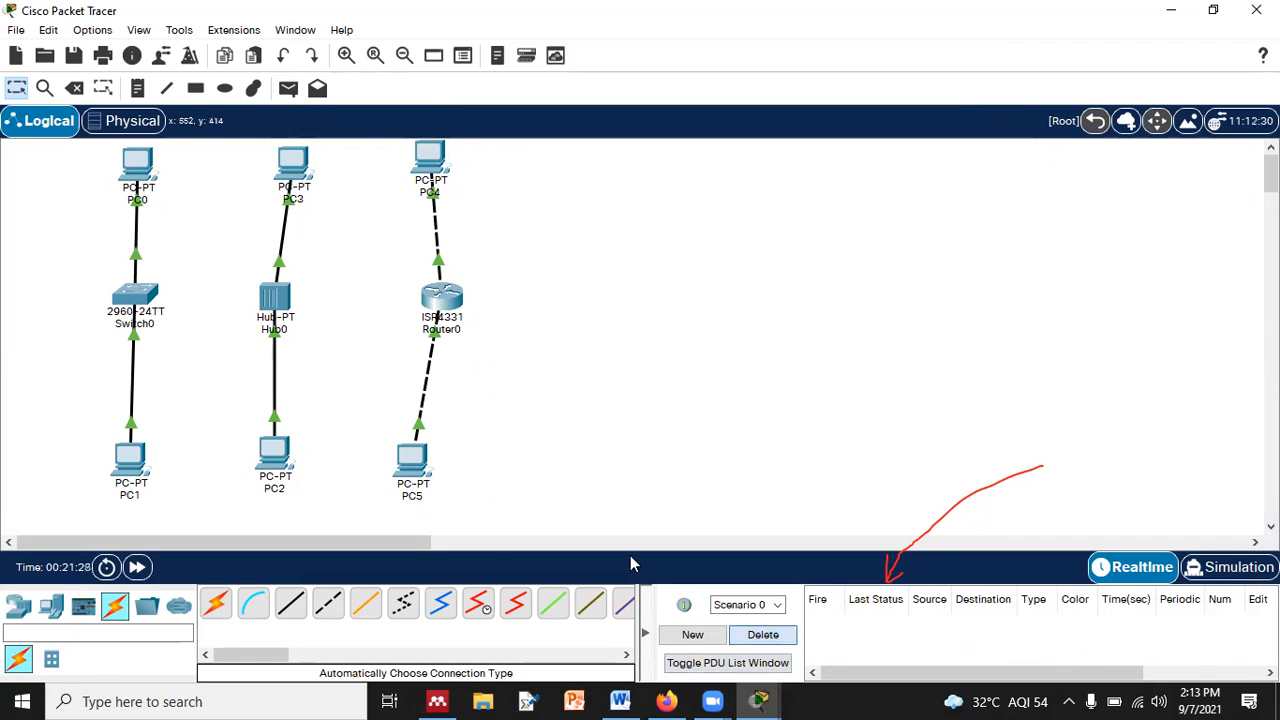
{"action": "left_click", "coordinate": [289, 88]}
{"action": "left_click", "coordinate": [432, 162]}
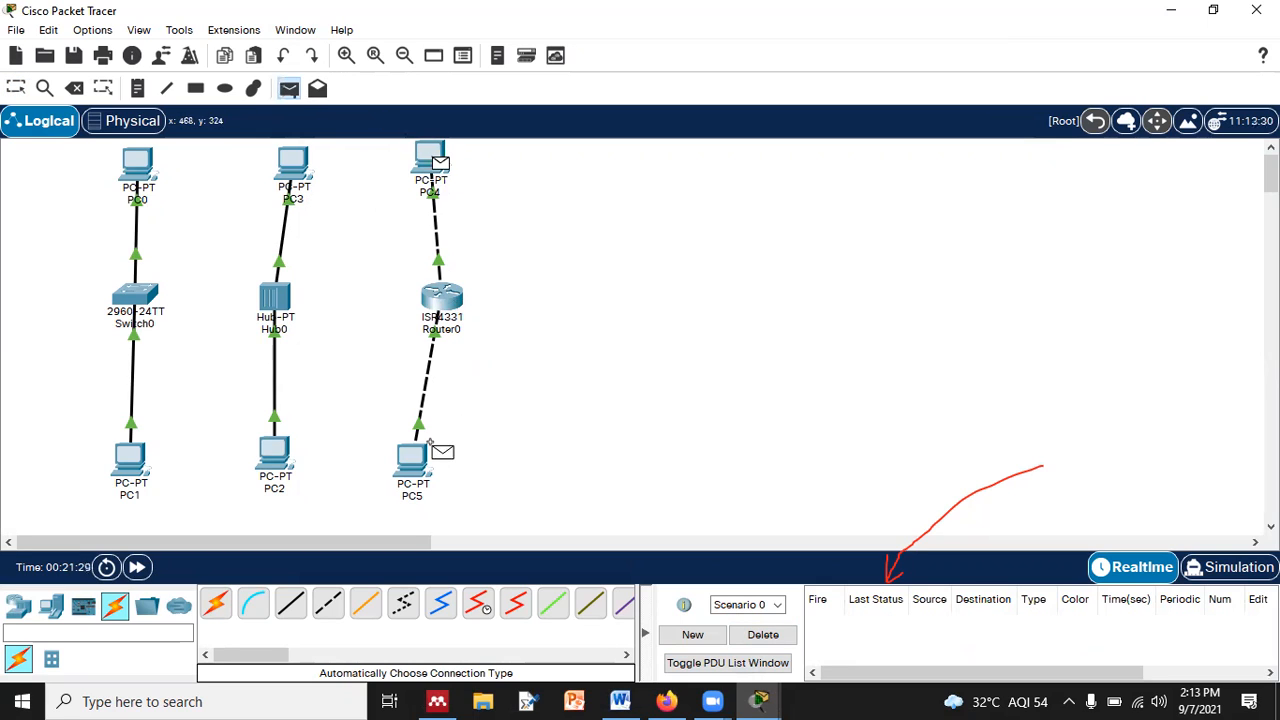
{"action": "left_click", "coordinate": [425, 460]}
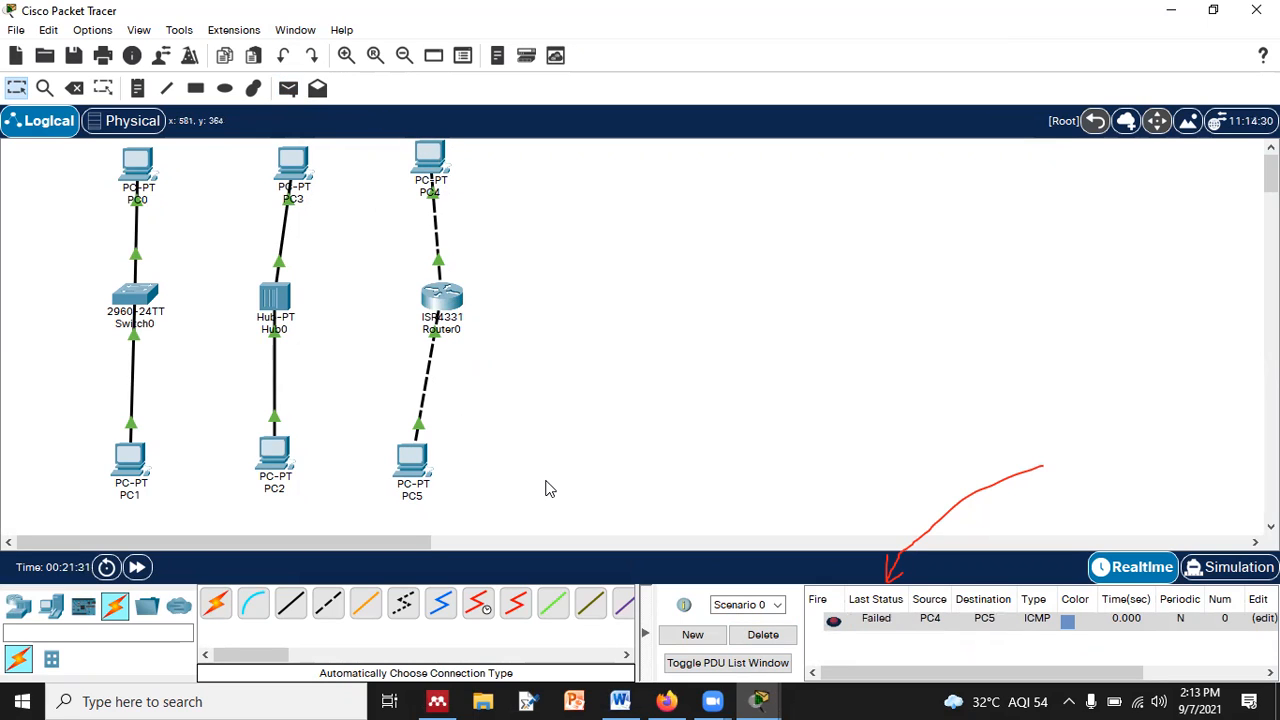
- Review the IPv4 address and subnet mask of Router0's GigabitEthernet0/0/0 interface
{"action": "left_click", "coordinate": [448, 298]}
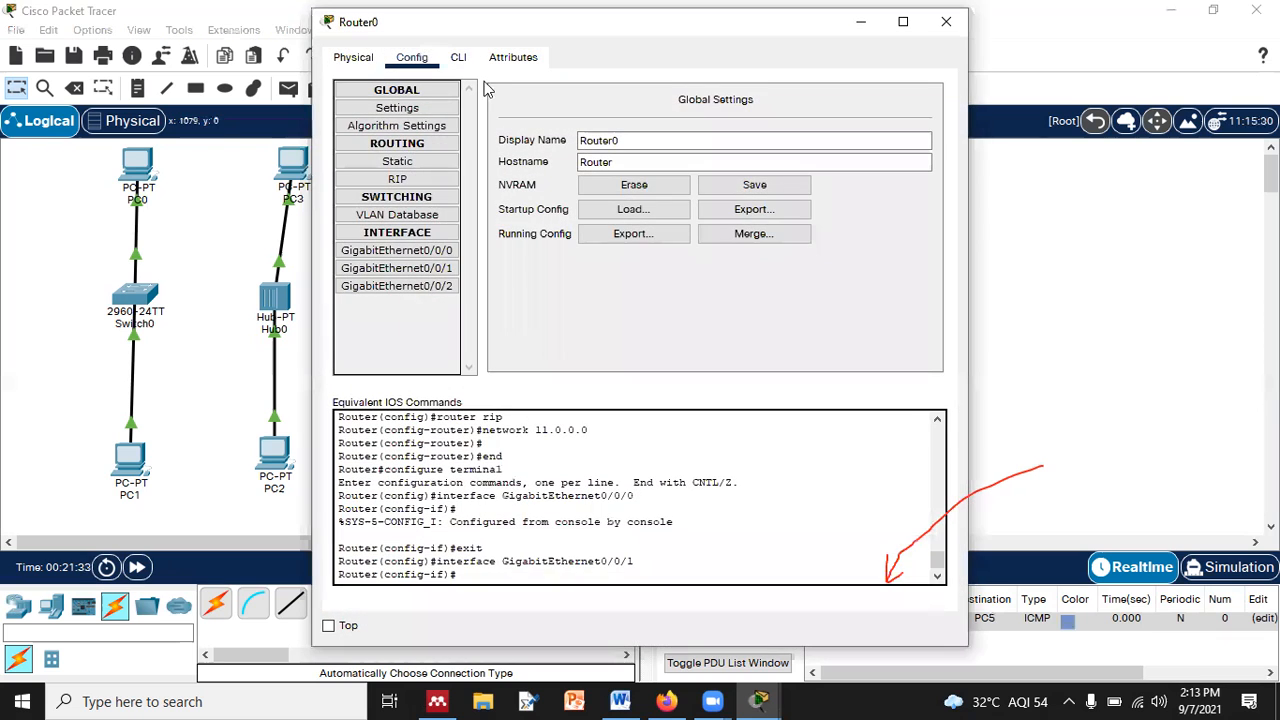
{"action": "left_click_drag", "start_coordinate": [354, 24], "coordinate": [311, 205]}
{"action": "left_click", "coordinate": [904, 212]}
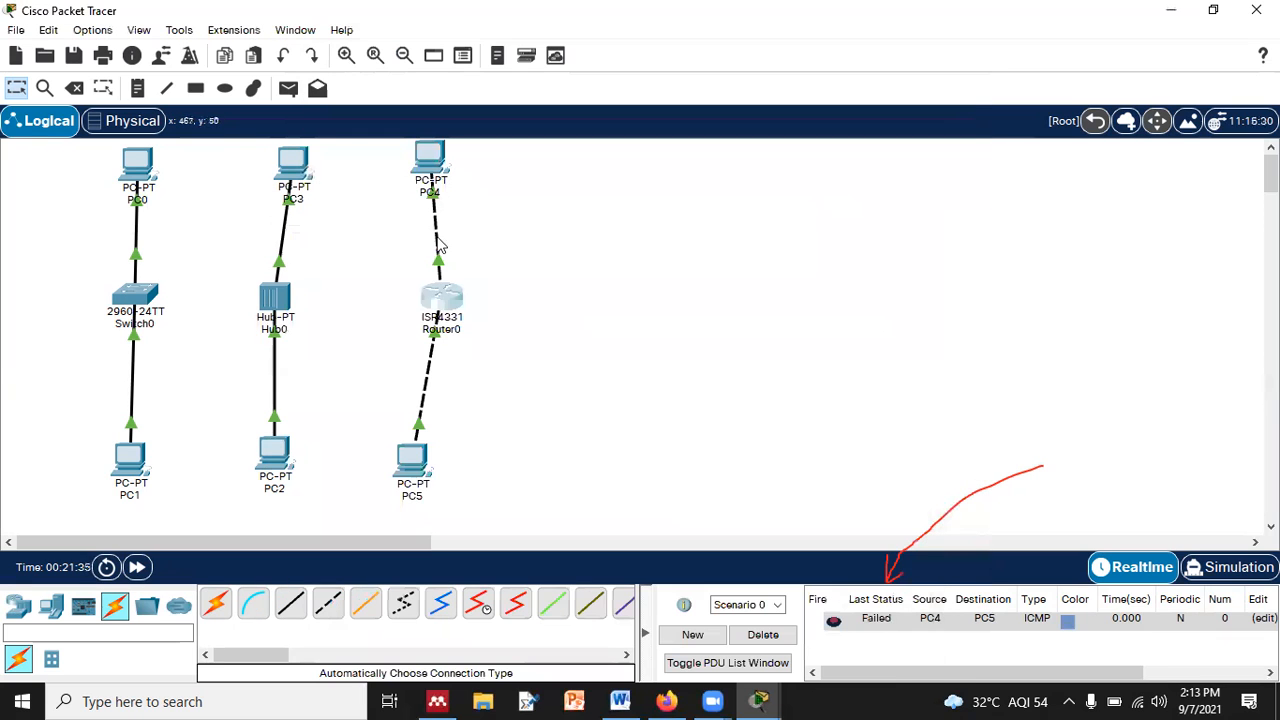
{"action": "left_click", "coordinate": [447, 313]}
{"action": "left_click", "coordinate": [444, 255]}
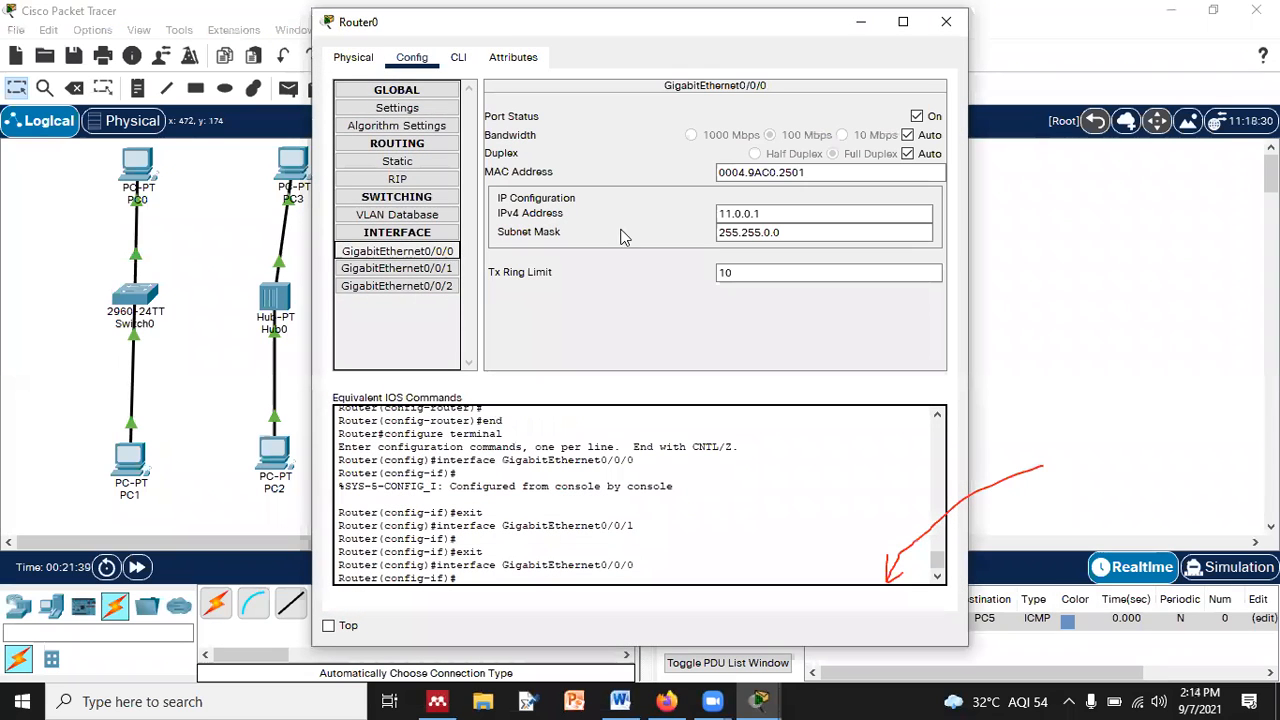
{"action": "left_click", "coordinate": [946, 21]}
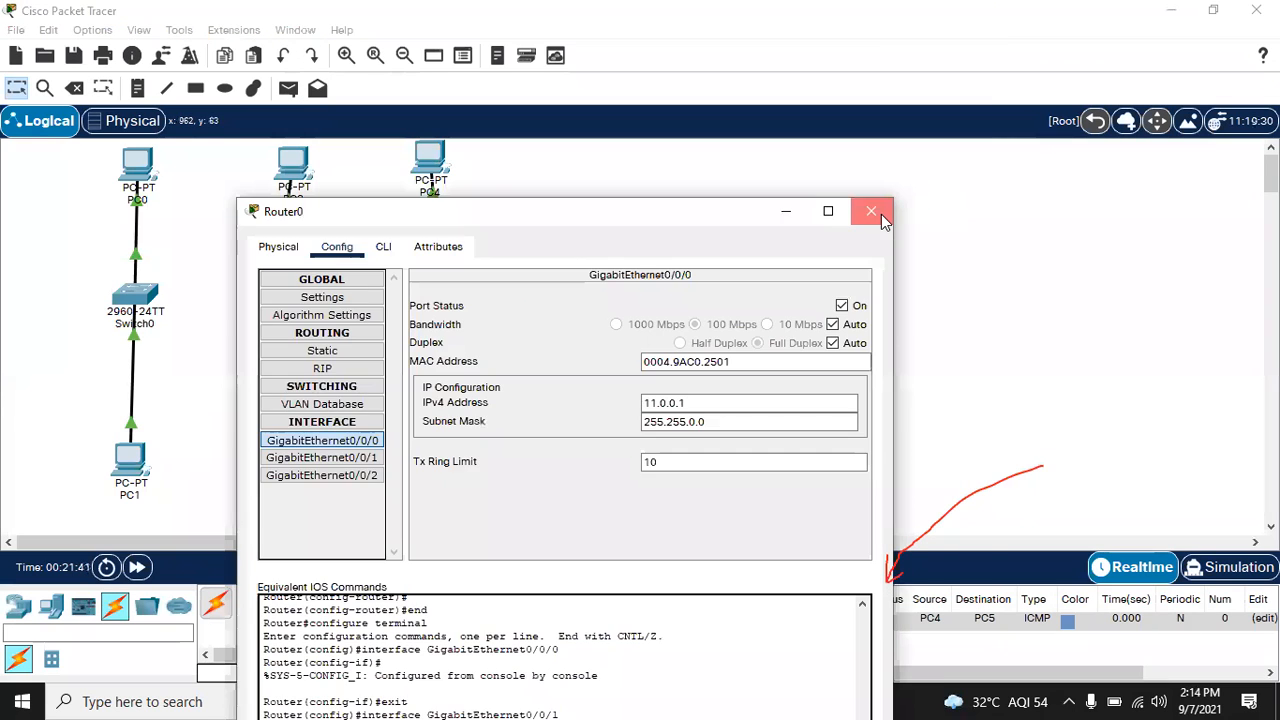
- Set PC4's IPv4 default gateway to 11.0.0.1 and close its IP configuration
{"action": "left_click", "coordinate": [418, 146]}
{"action": "left_click", "coordinate": [416, 143]}
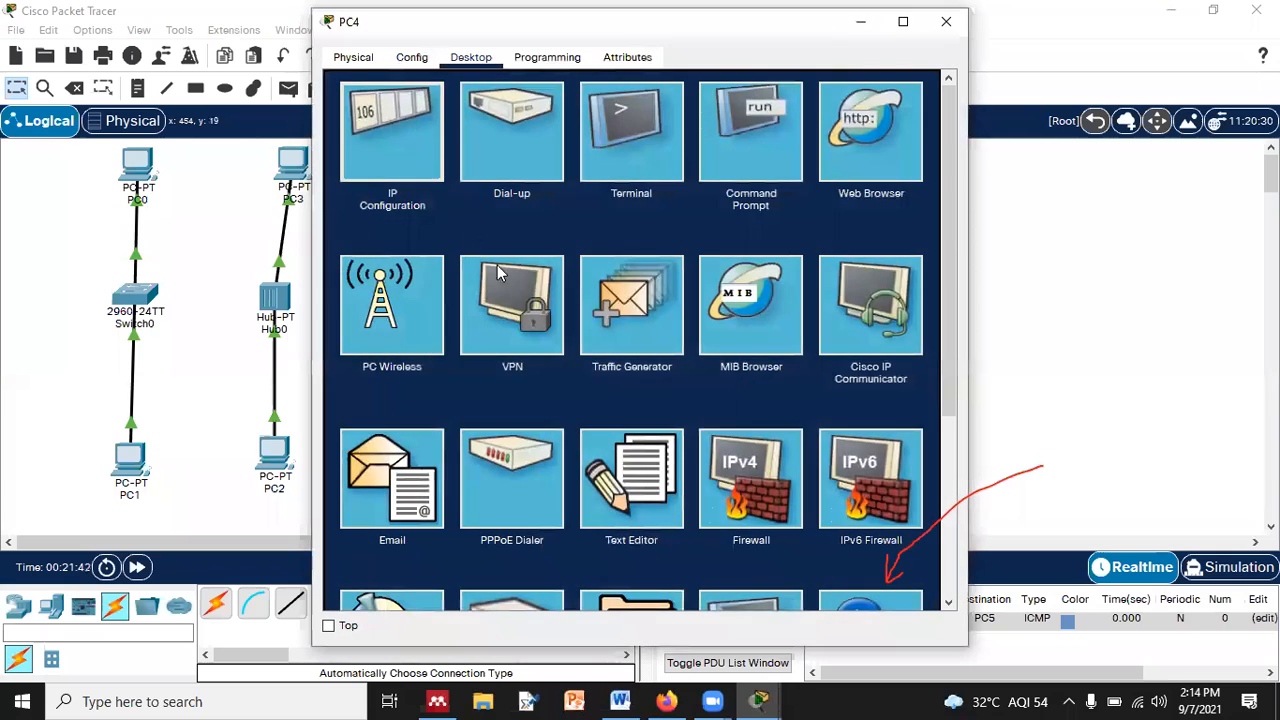
{"action": "left_click_drag", "start_coordinate": [606, 236], "coordinate": [533, 250]}
{"action": "key", "text": "End"}
{"action": "type", "text": "11."}
{"action": "key", "text": "BackSpace"}
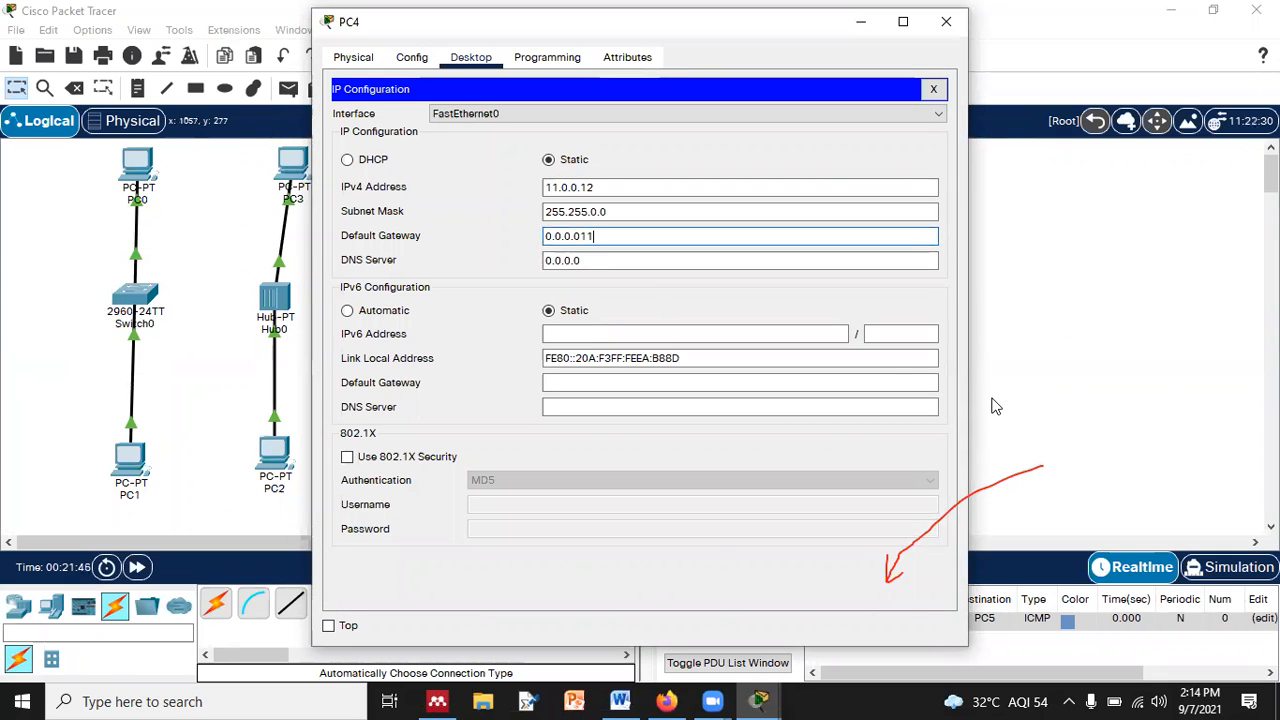
{"action": "type", "text": ".0.0.1"}
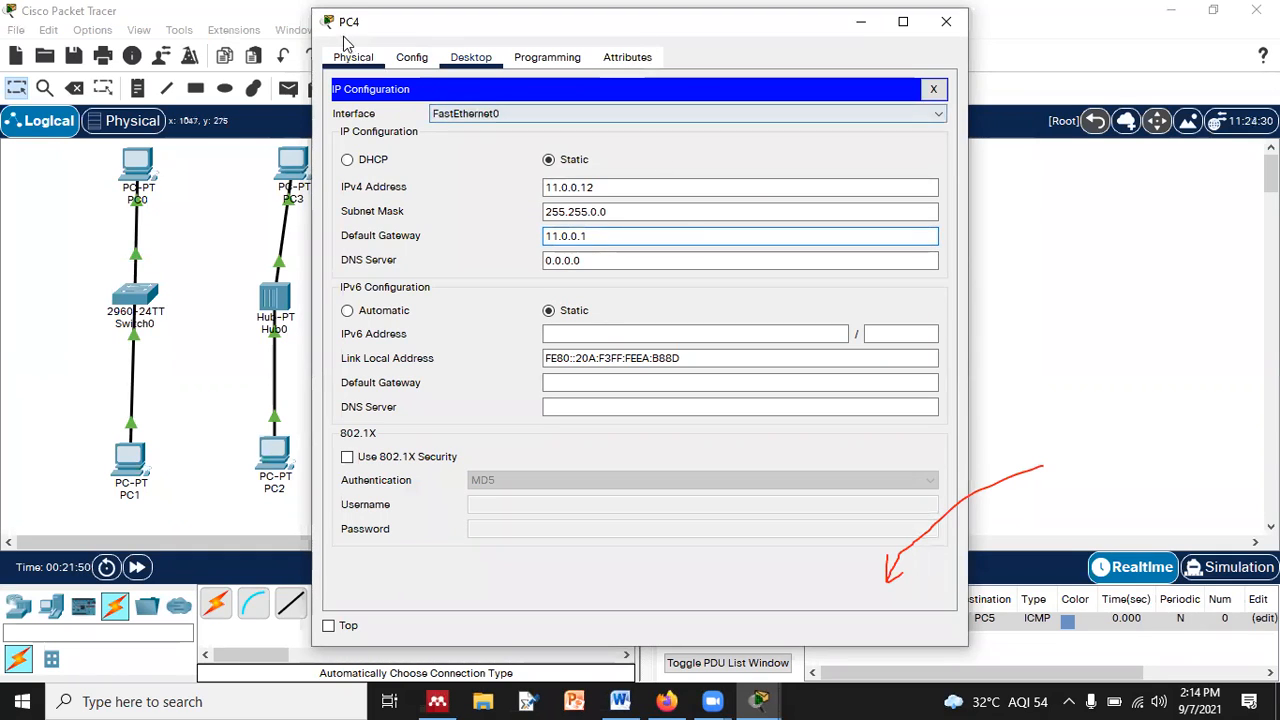
{"action": "left_click_drag", "start_coordinate": [347, 22], "coordinate": [361, 178]}
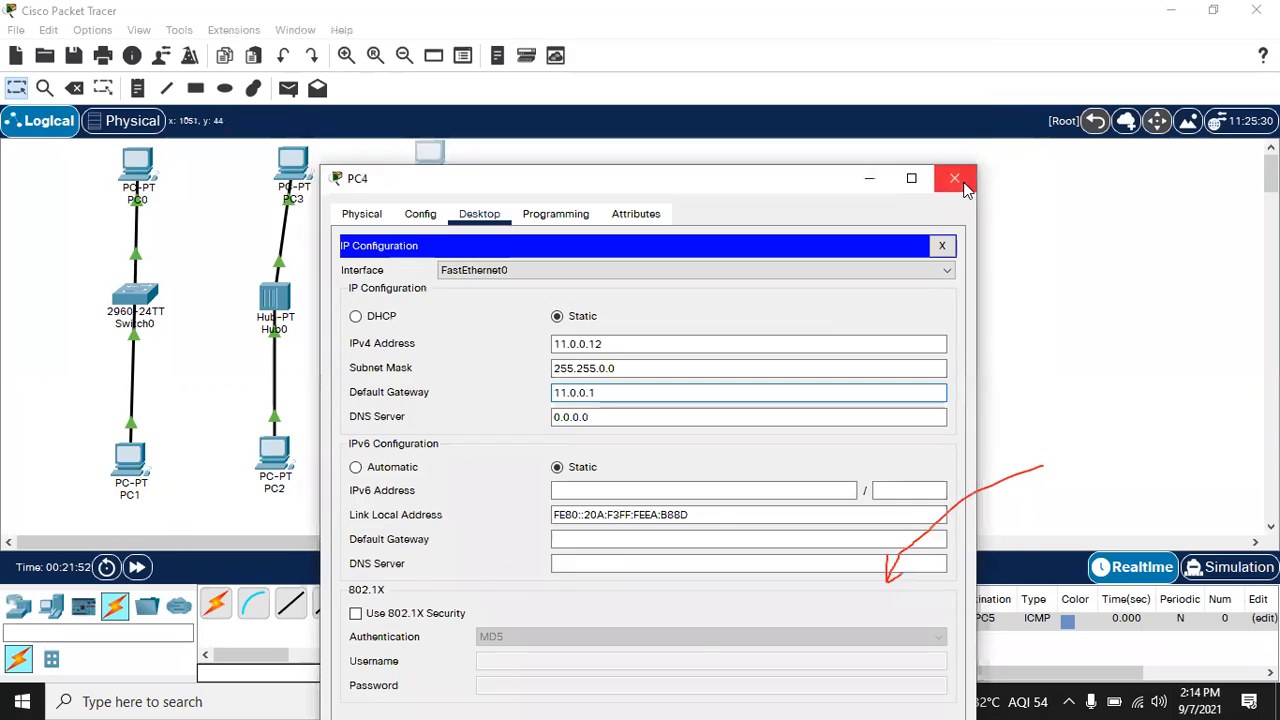
{"action": "left_click", "coordinate": [960, 177]}
- Send a simple PDU from PC4 to Router0
{"action": "left_click", "coordinate": [288, 88]}
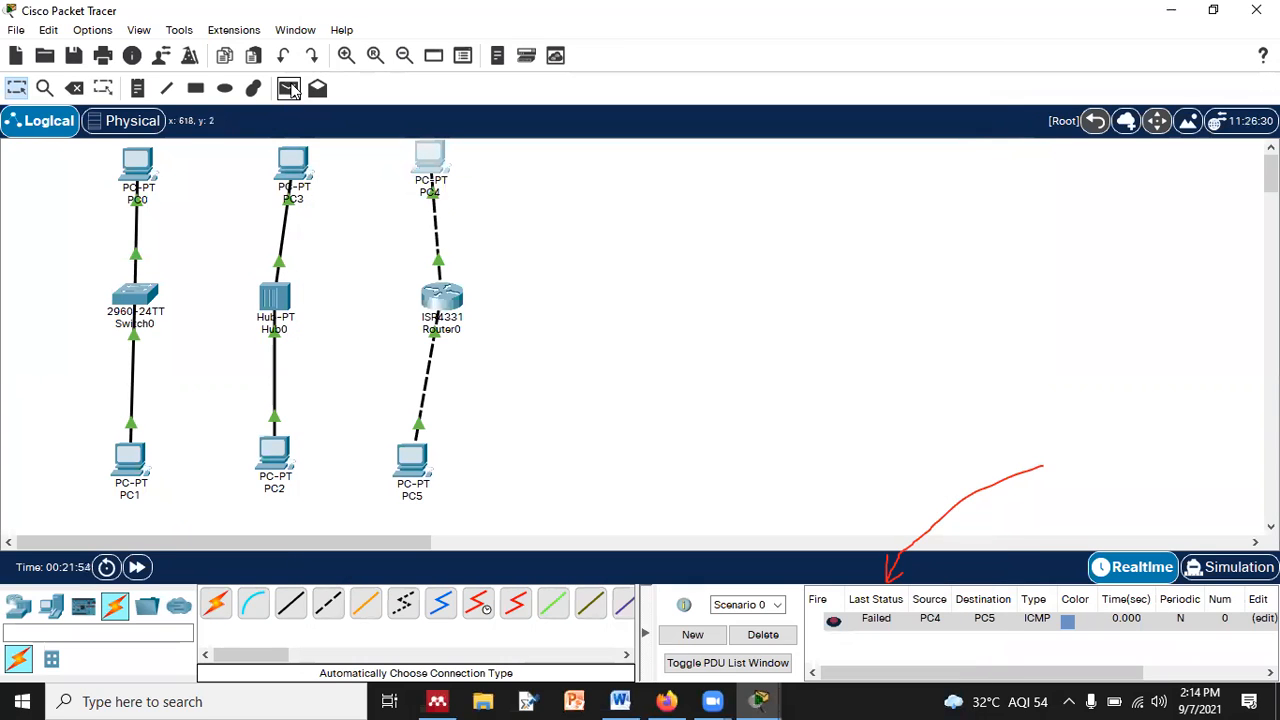
{"action": "left_click", "coordinate": [431, 160]}
{"action": "left_click", "coordinate": [440, 298]}
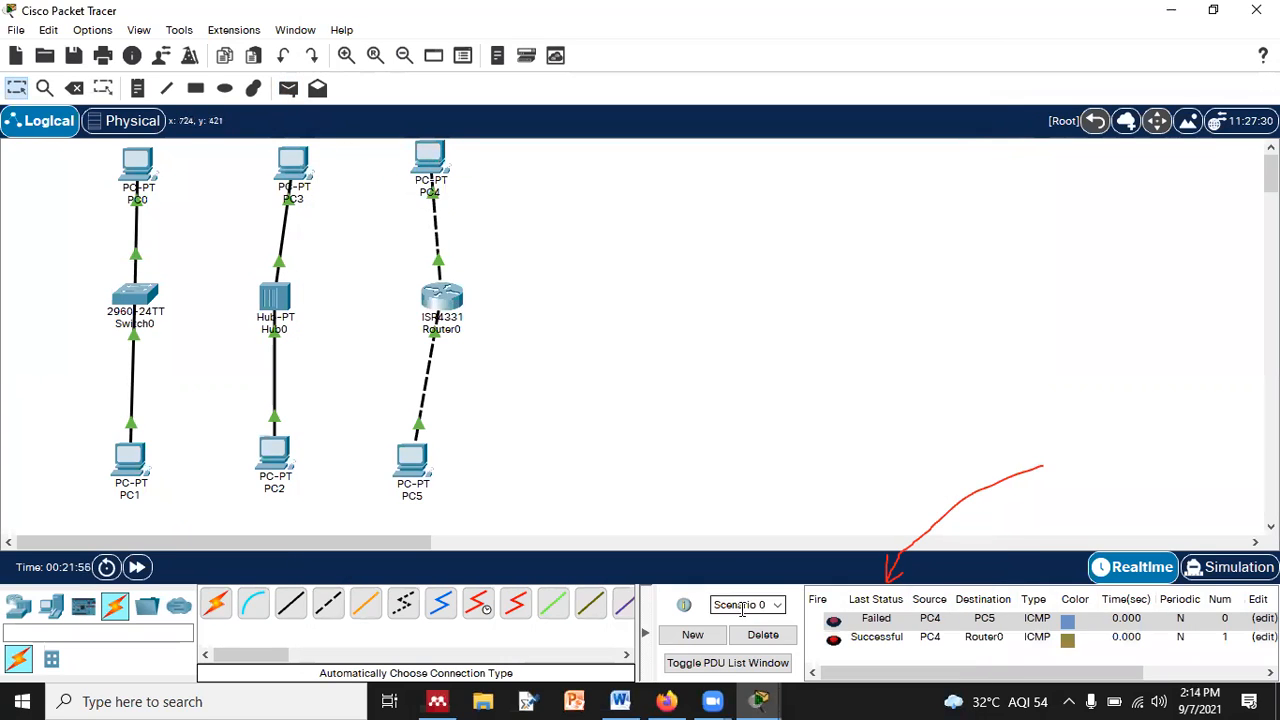
- Delete the current PDU scenario and send a simple PDU from Router0 to PC5
{"action": "left_click", "coordinate": [760, 636]}
{"action": "left_click", "coordinate": [292, 90]}
{"action": "left_click", "coordinate": [443, 300]}
{"action": "left_click", "coordinate": [412, 460]}
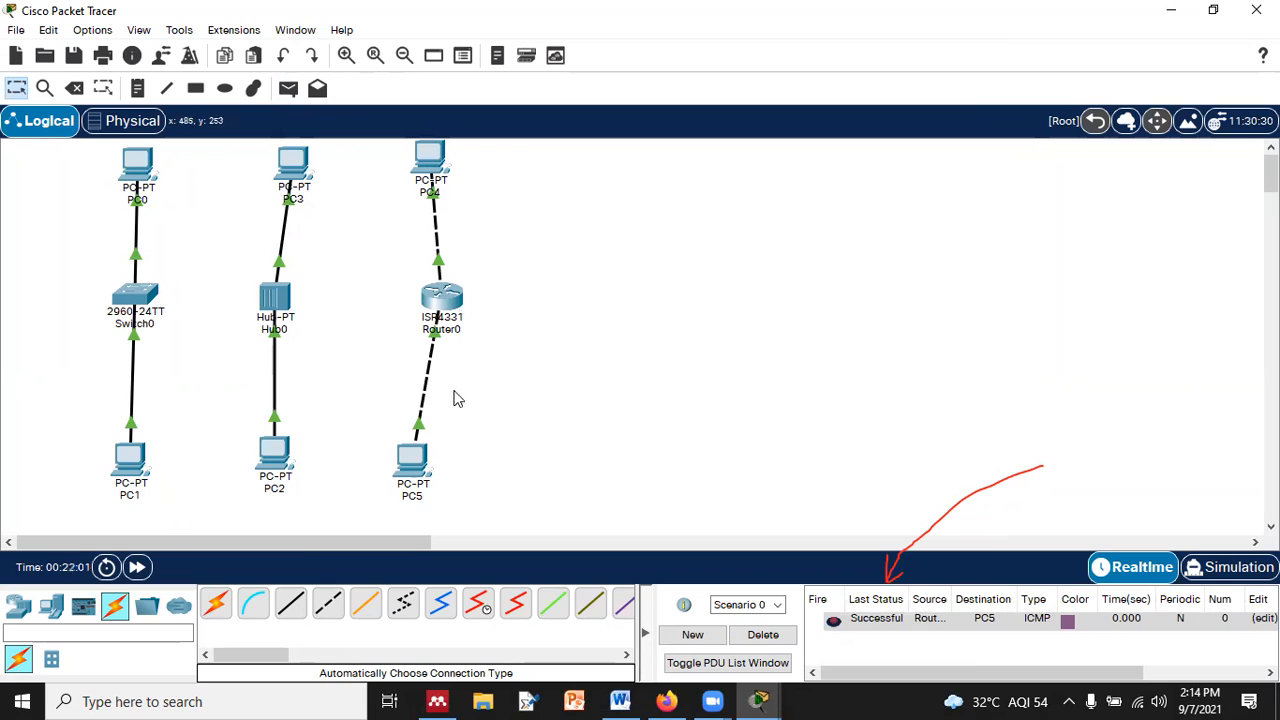
- Test the path across the router by sending a simple PDU from PC4 to PC5
{"action": "left_click", "coordinate": [289, 88]}
{"action": "left_click", "coordinate": [430, 162]}
{"action": "left_click", "coordinate": [413, 456]}
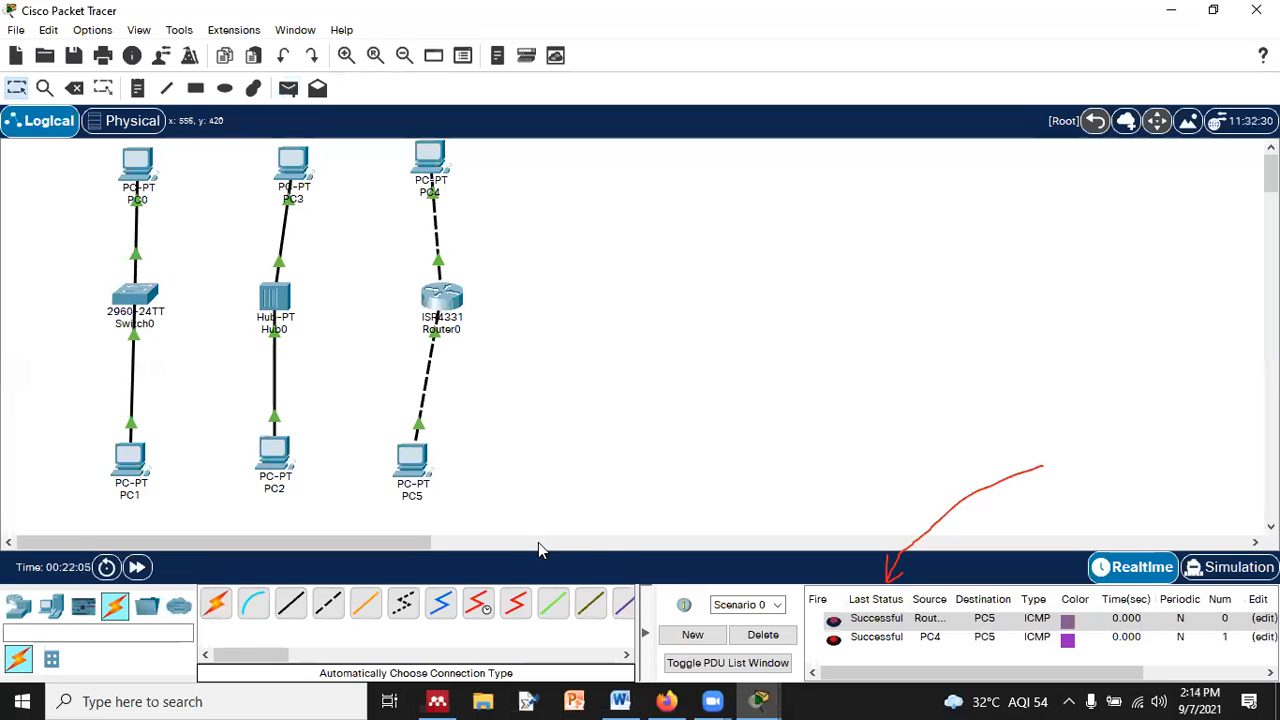
- Clear the PDU scenario and send a new simple PDU from PC4 to PC5
{"action": "left_click", "coordinate": [763, 634]}
{"action": "left_click", "coordinate": [288, 88]}
{"action": "left_click", "coordinate": [430, 162]}
{"action": "left_click", "coordinate": [412, 457]}
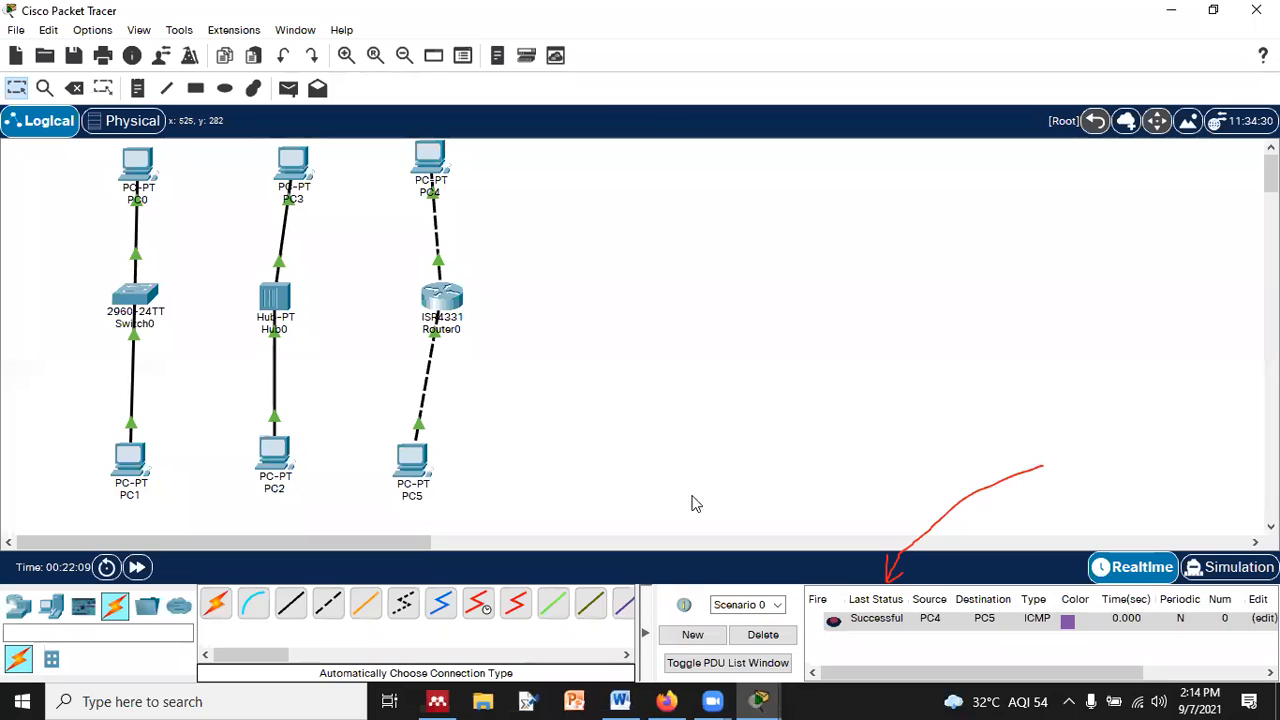
- Move Router0, PC4 and PC5 closer to the hub network so that they form a roughly vertical column
{"action": "left_click_drag", "start_coordinate": [449, 307], "coordinate": [411, 312]}
{"action": "left_click_drag", "start_coordinate": [431, 170], "coordinate": [404, 162]}
{"action": "left_click_drag", "start_coordinate": [418, 465], "coordinate": [391, 465]}
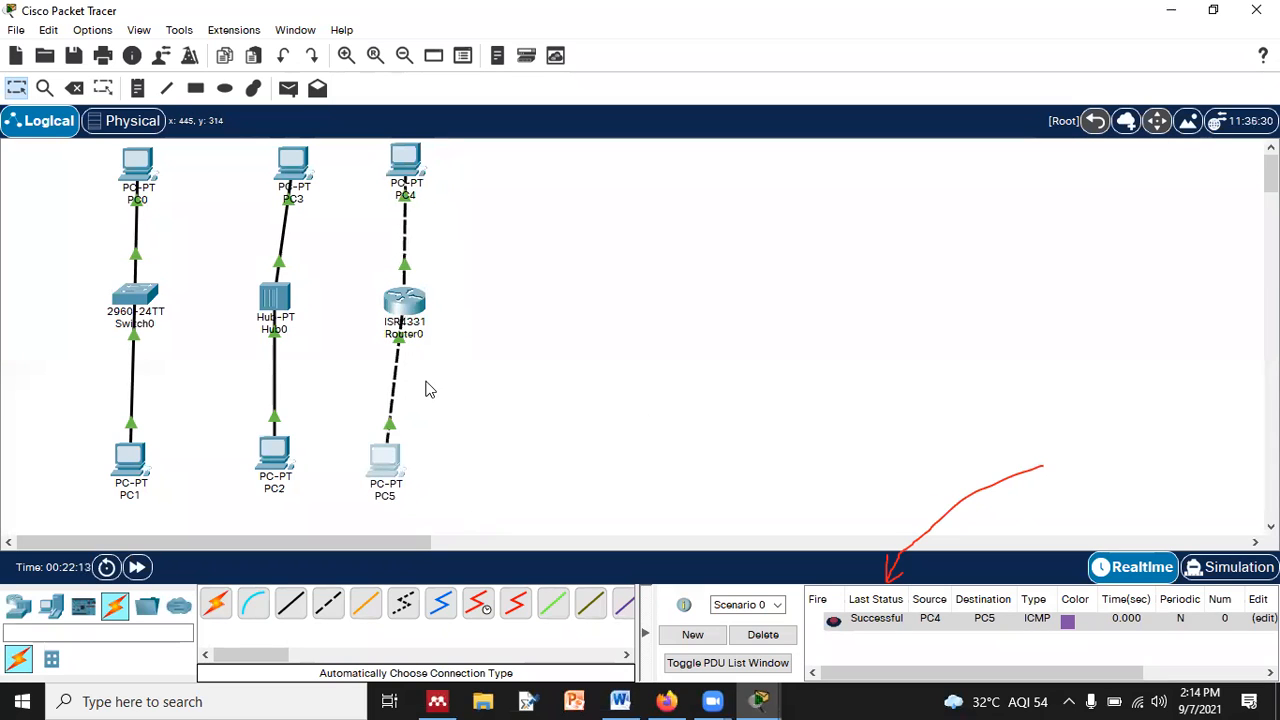
{"action": "left_click_drag", "start_coordinate": [416, 320], "coordinate": [400, 320]}
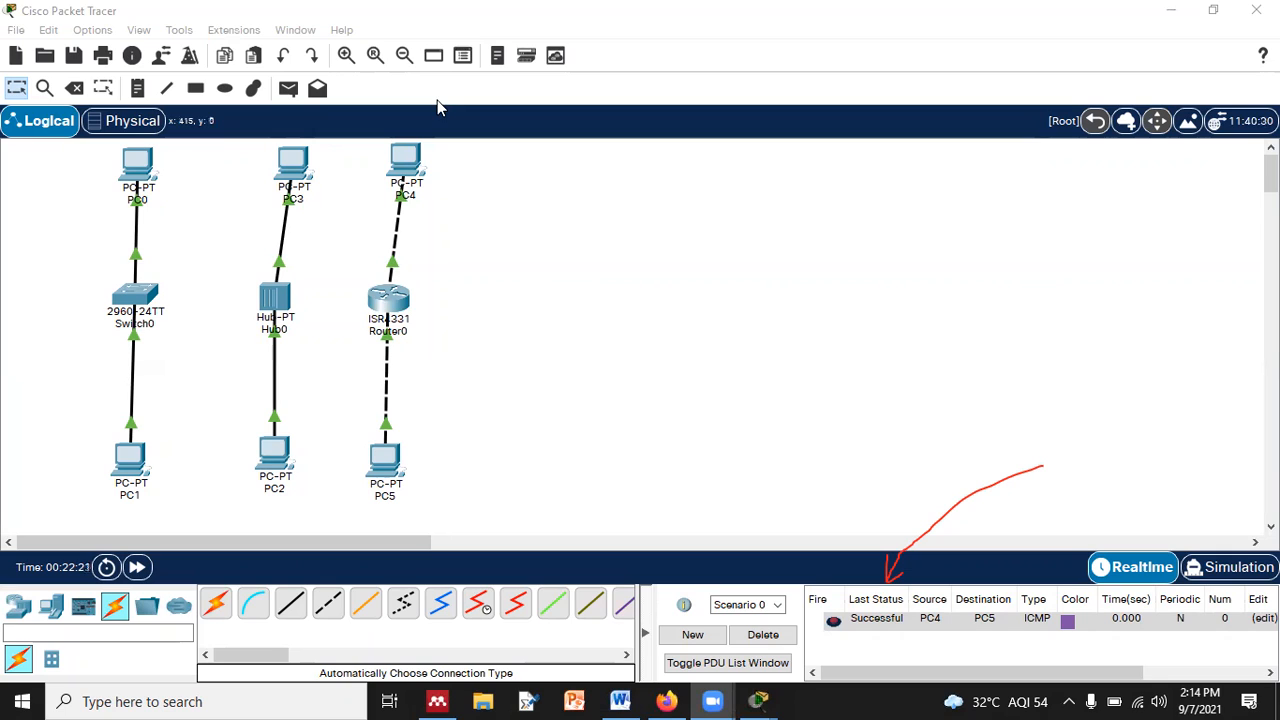
{"action": "left_click_drag", "start_coordinate": [245, 503], "coordinate": [277, 518]}
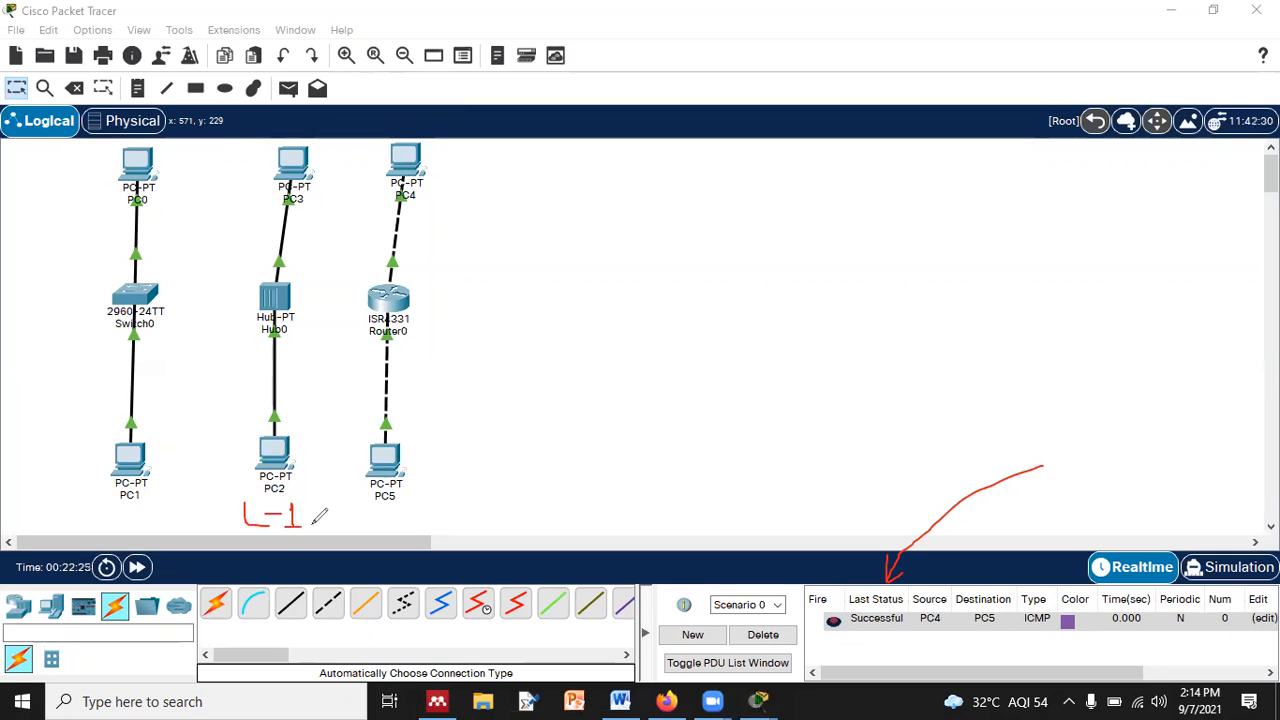
{"action": "mouse_move", "coordinate": [119, 503]}
{"action": "left_mouse_down"}
{"action": "mouse_move", "coordinate": [139, 519]}
{"action": "mouse_move", "coordinate": [151, 511]}
{"action": "left_mouse_up"}
{"action": "left_click_drag", "start_coordinate": [157, 503], "coordinate": [177, 519]}
{"action": "left_click_drag", "start_coordinate": [379, 507], "coordinate": [405, 525]}
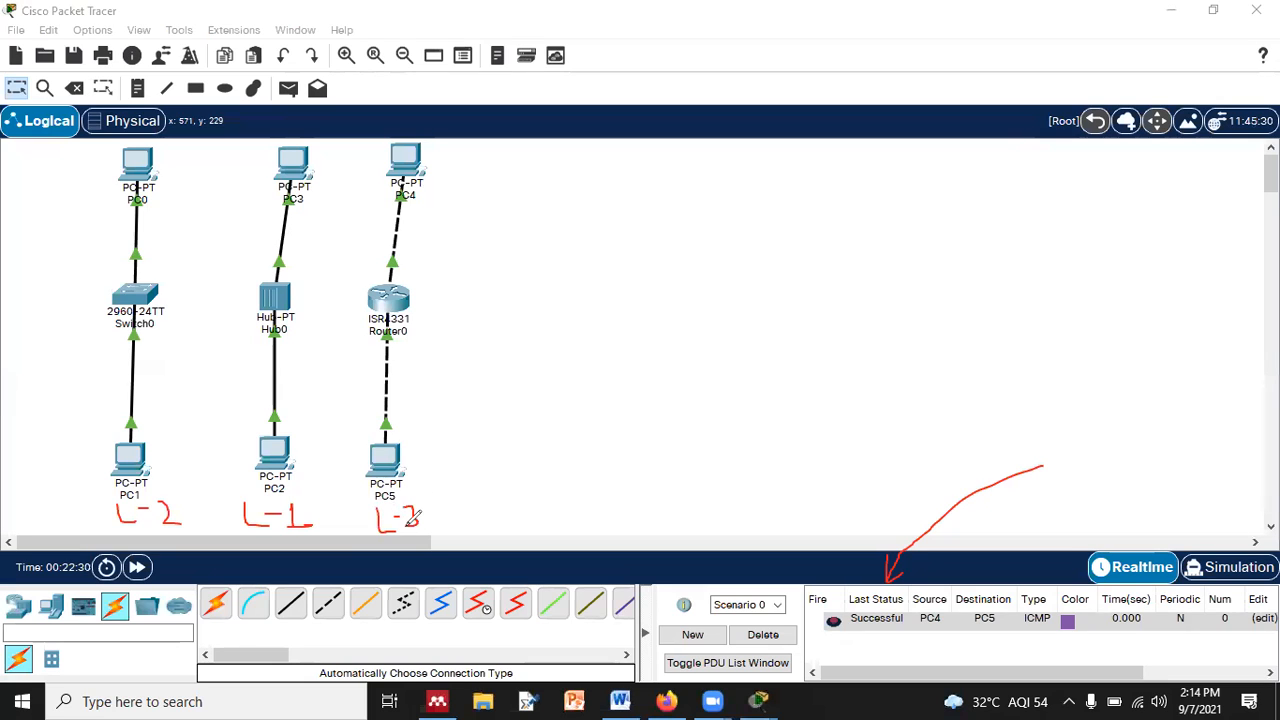
{"action": "left_click_drag", "start_coordinate": [1260, 532], "coordinate": [1226, 575]}
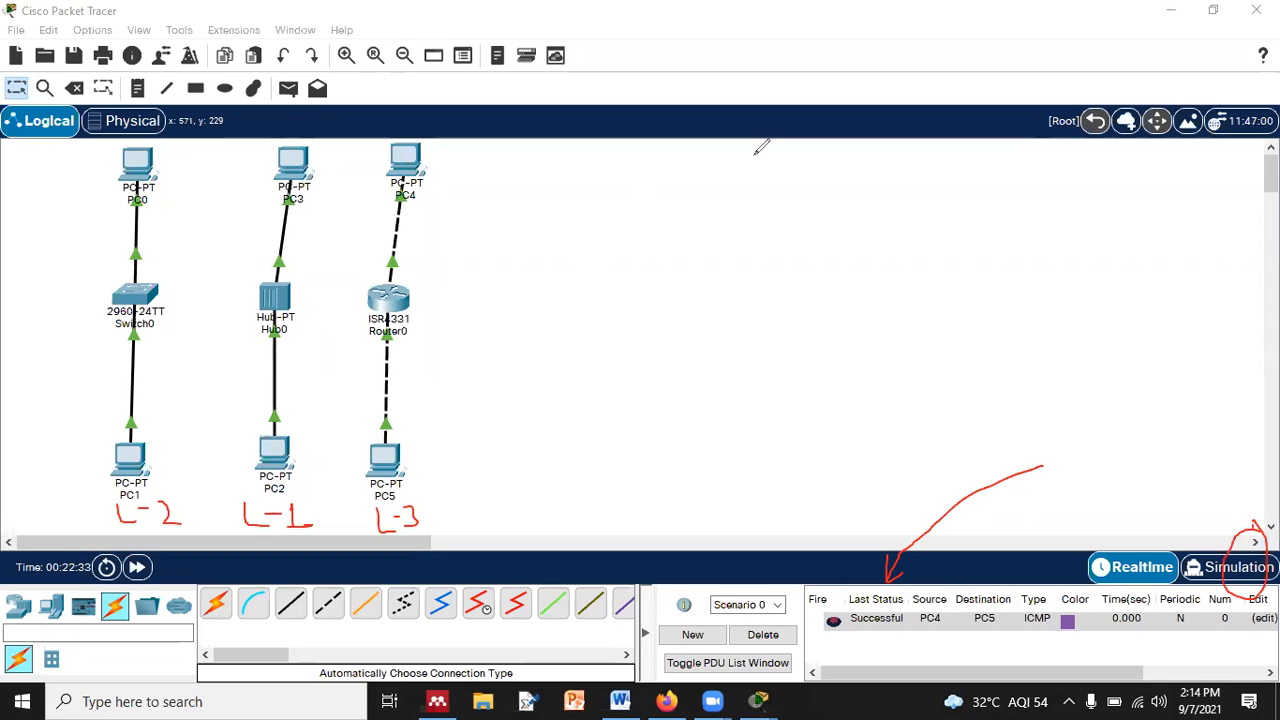
- Send another simple PDU from PC4 to PC5 through the repositioned router
{"action": "left_click", "coordinate": [288, 88]}
{"action": "left_click", "coordinate": [405, 162]}
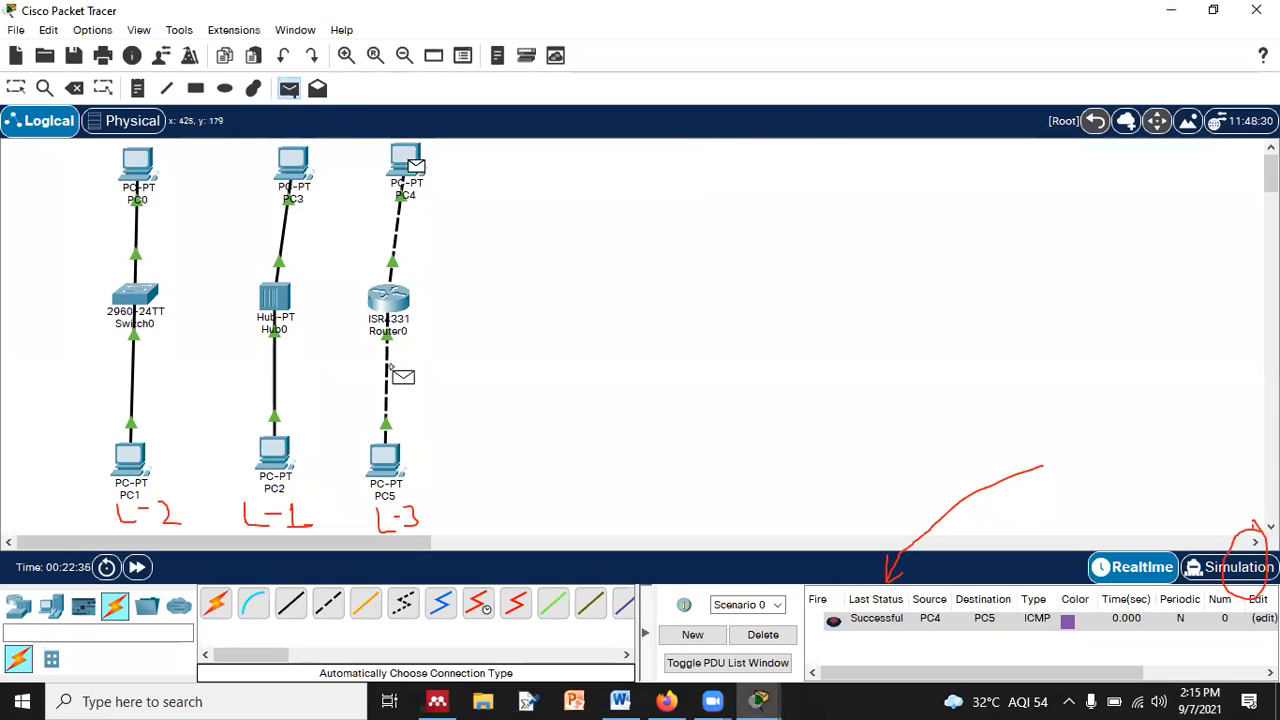
{"action": "left_click", "coordinate": [388, 465]}
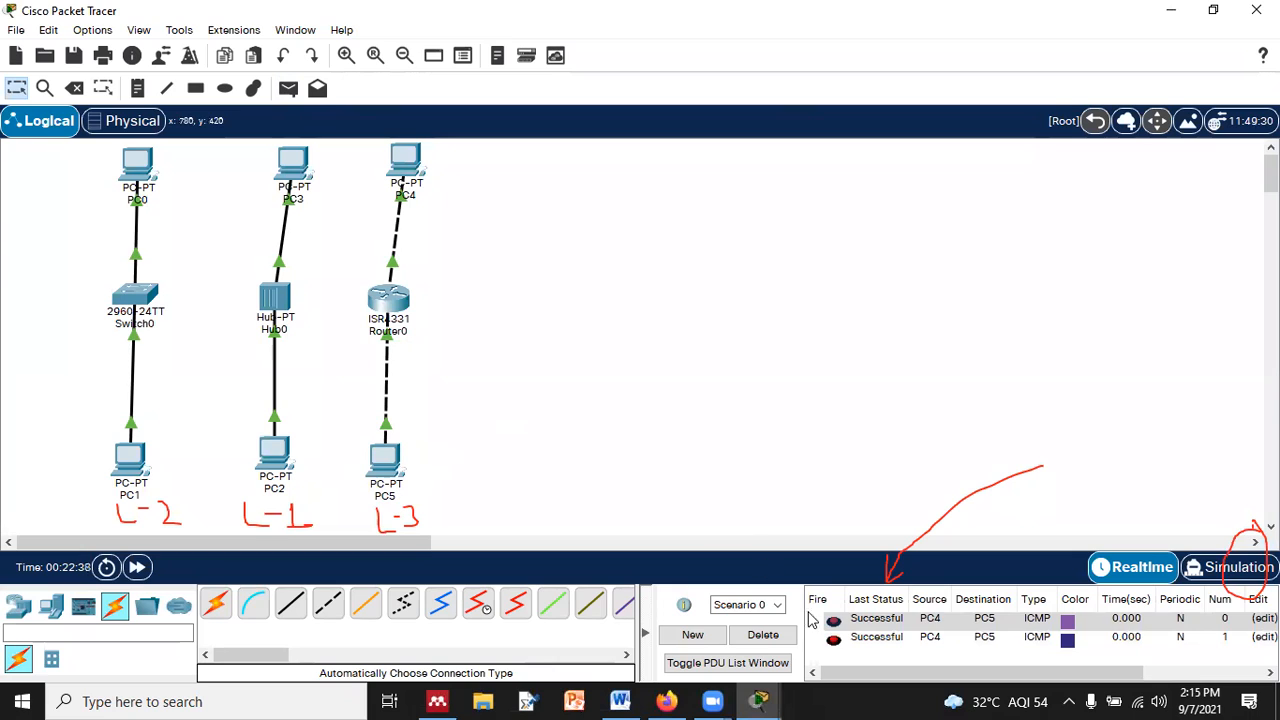
- Delete the current PDU scenario entries and test cross-network reachability by sending a simple PDU from PC4 to PC3
{"action": "left_click", "coordinate": [763, 634]}
{"action": "left_click", "coordinate": [288, 88]}
{"action": "left_click", "coordinate": [400, 156]}
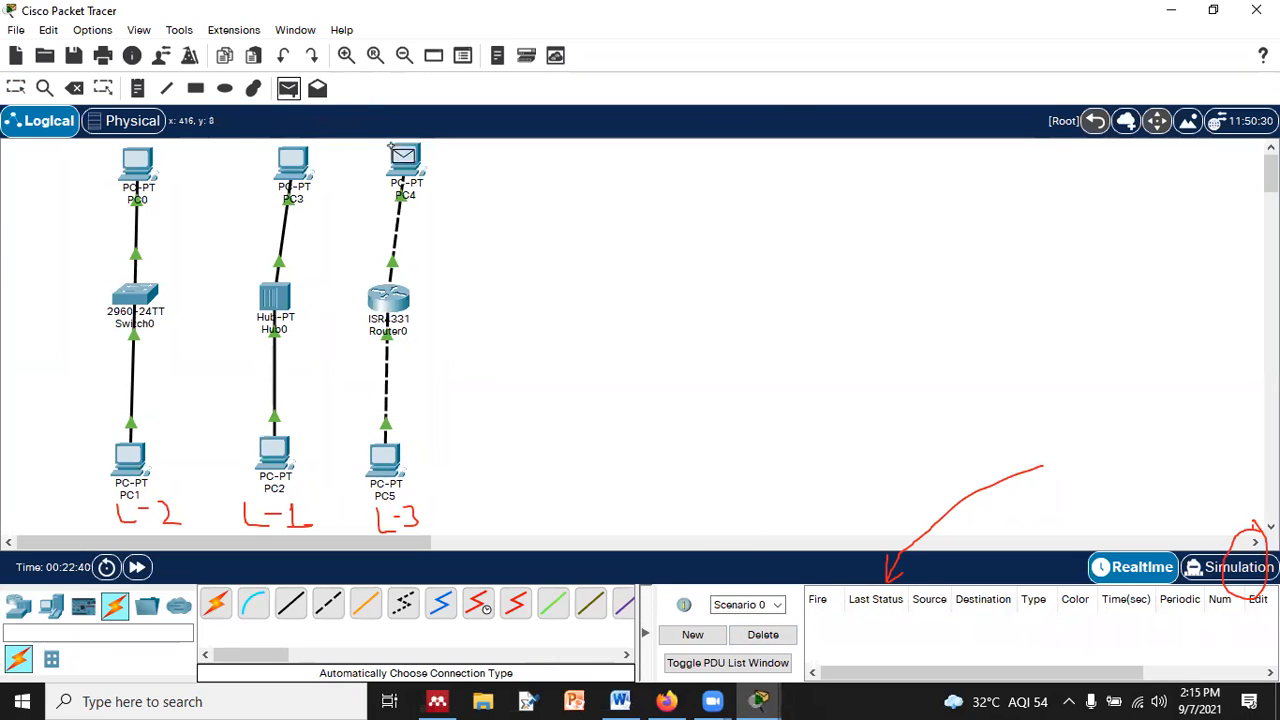
{"action": "left_click", "coordinate": [280, 192]}
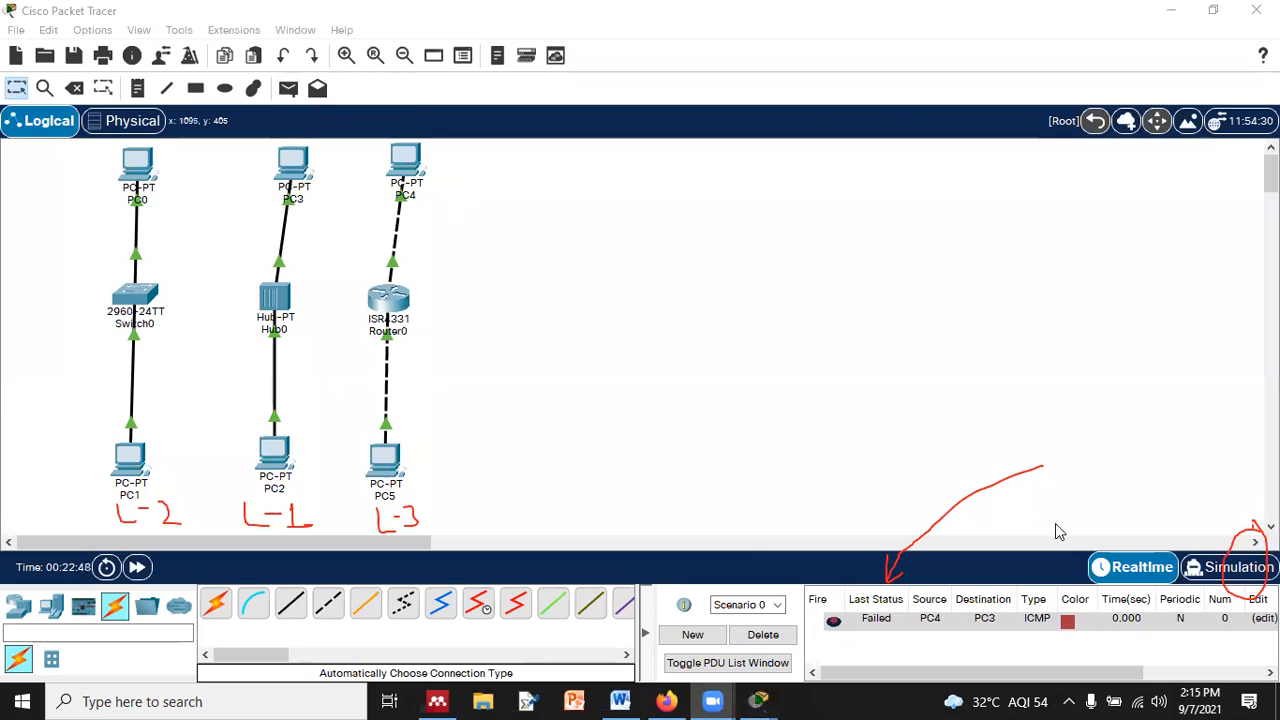
- Add a simple PDU from PC4 to PC5 alongside the PC4-to-PC3 test
{"action": "left_click", "coordinate": [288, 88]}
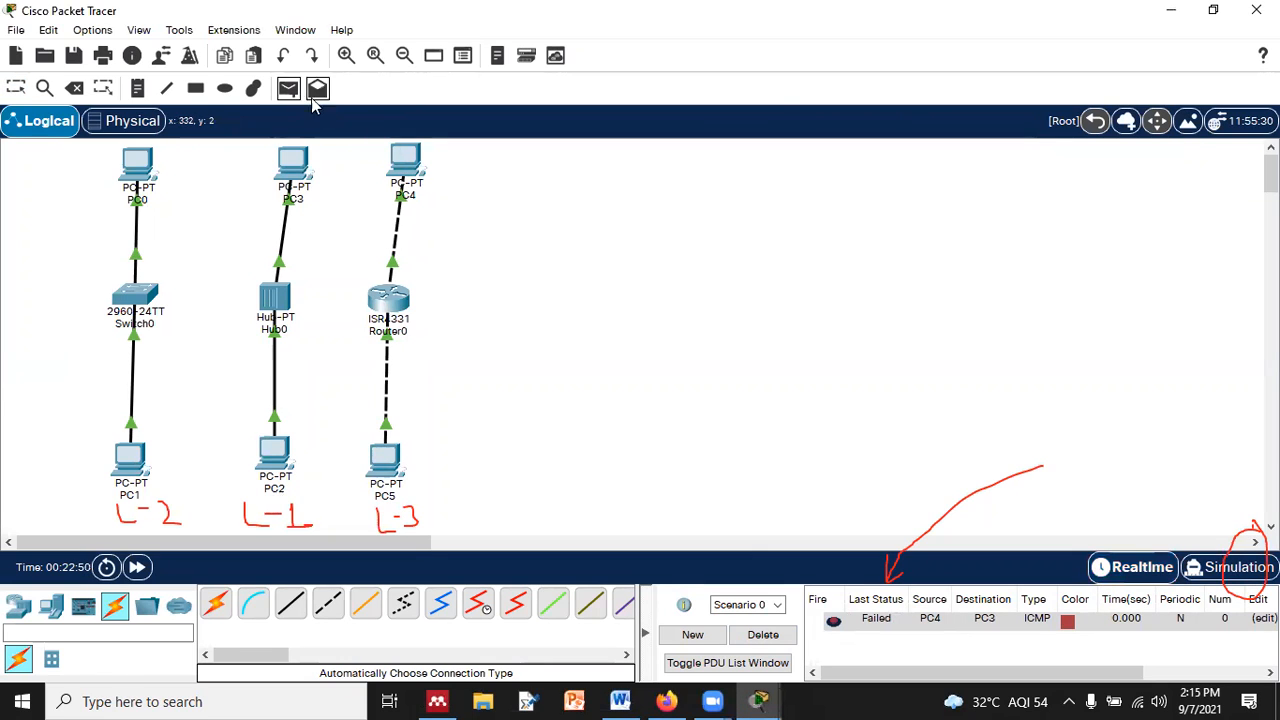
{"action": "left_click", "coordinate": [405, 175]}
{"action": "left_click", "coordinate": [386, 460]}
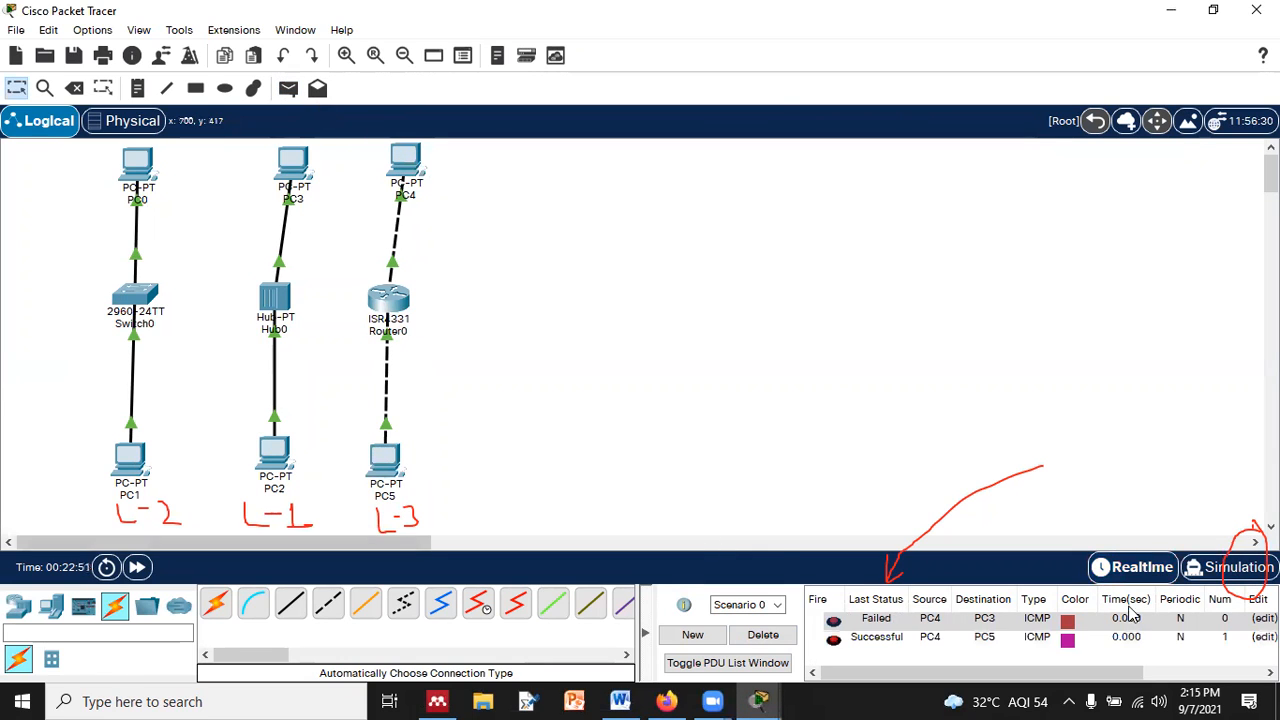
- Switch to Simulation mode, widen the event list, and play the packet capture for both PDUs
{"action": "left_click", "coordinate": [1225, 572]}
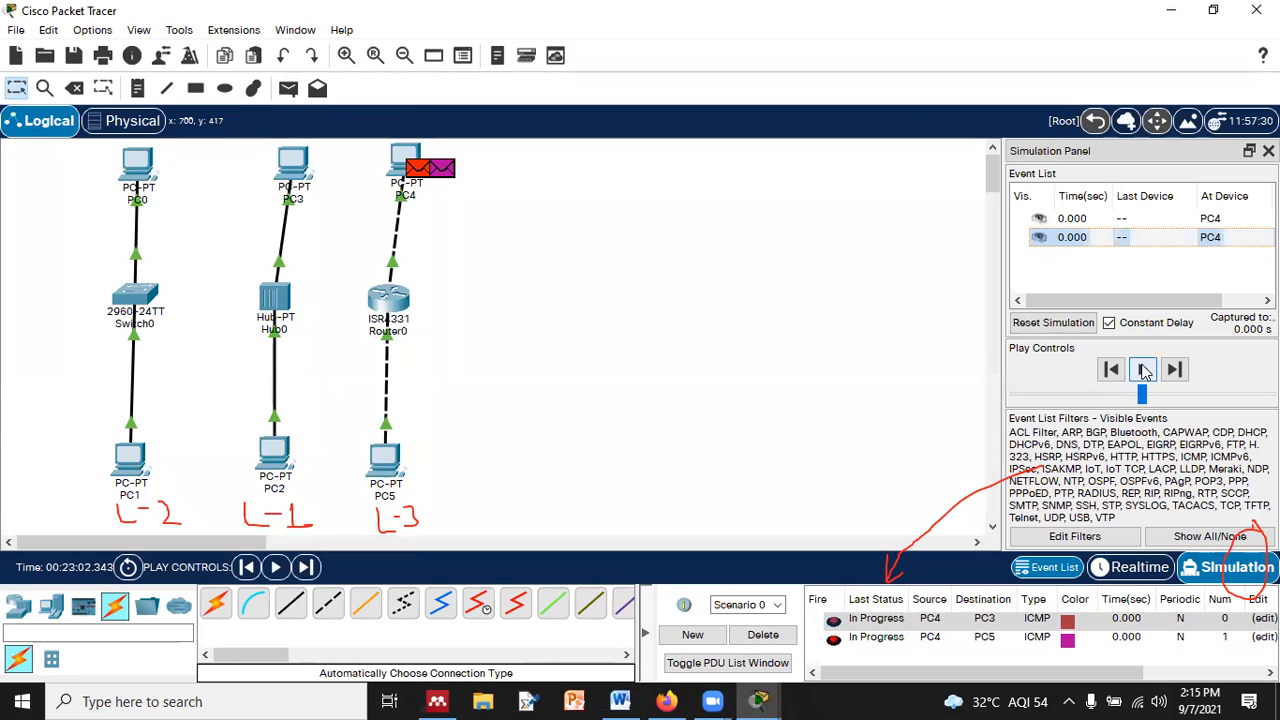
{"action": "left_click_drag", "start_coordinate": [1001, 347], "coordinate": [615, 350]}
{"action": "left_click", "coordinate": [976, 431]}
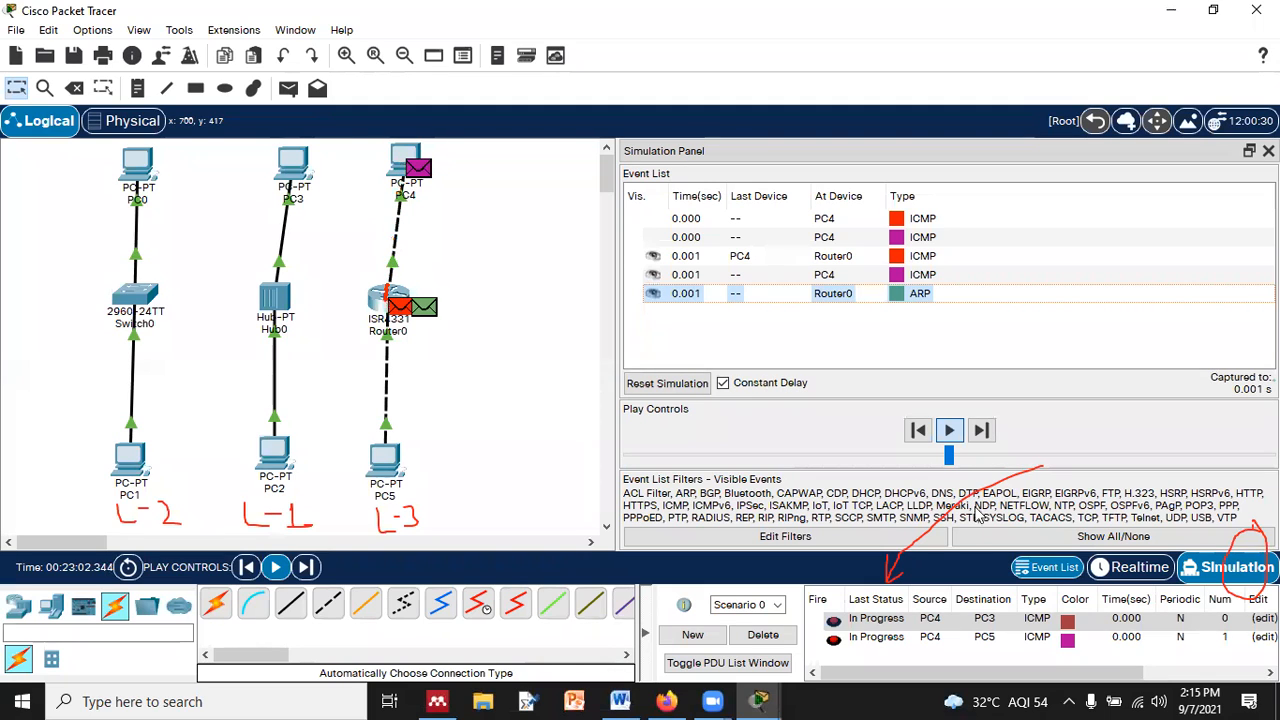
{"action": "left_click", "coordinate": [950, 431]}
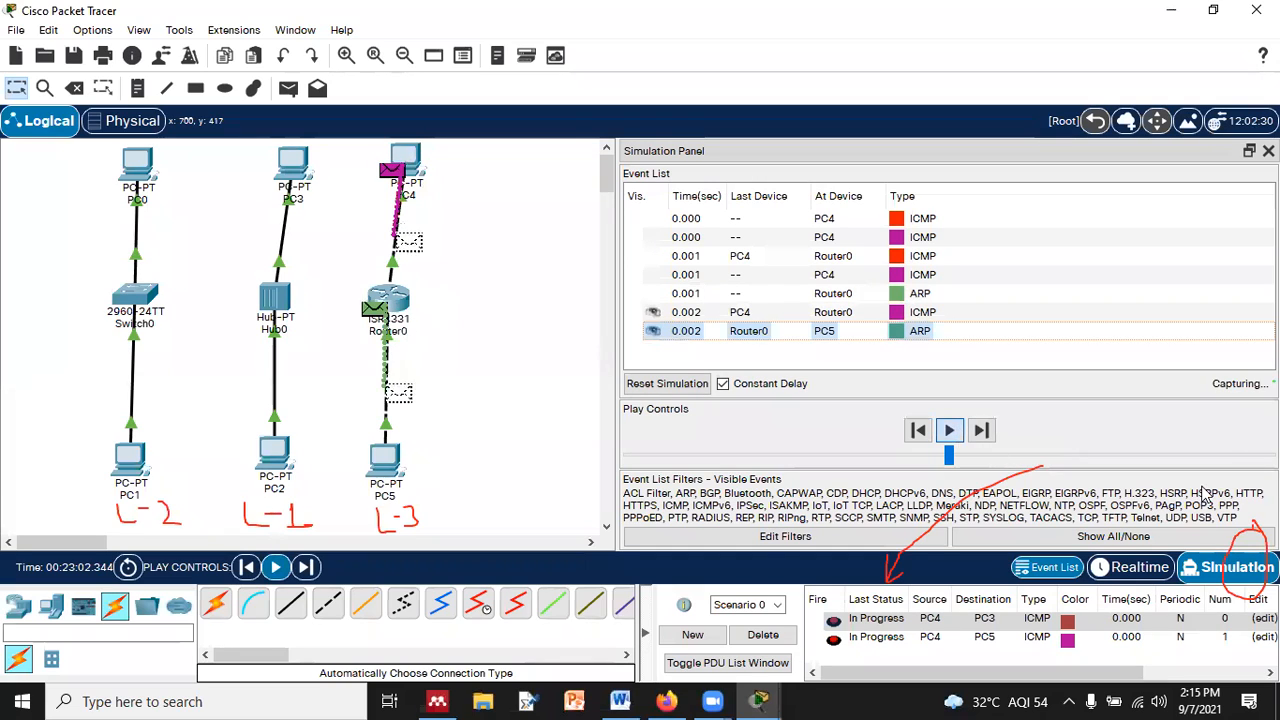
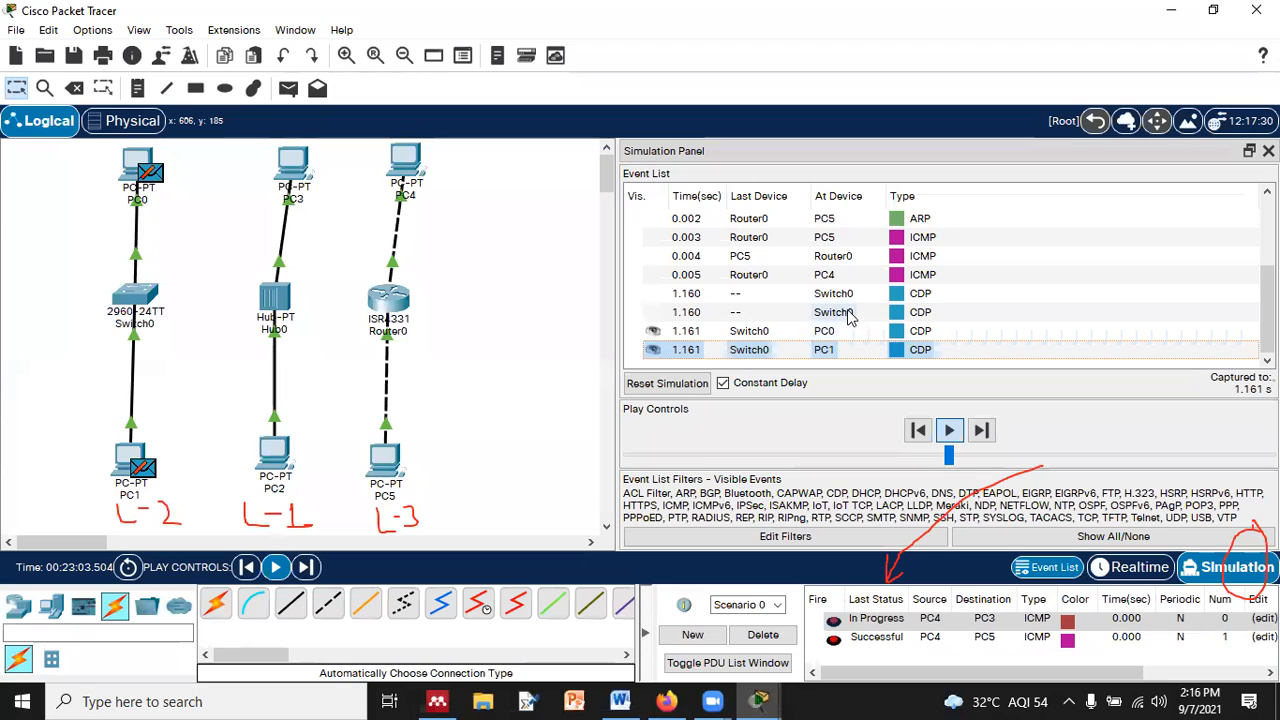
- Inspect the OSI layer details of the ARP event at PC5 and the ICMP event at Router0, and return to Realtime mode
{"action": "left_click", "coordinate": [752, 222]}
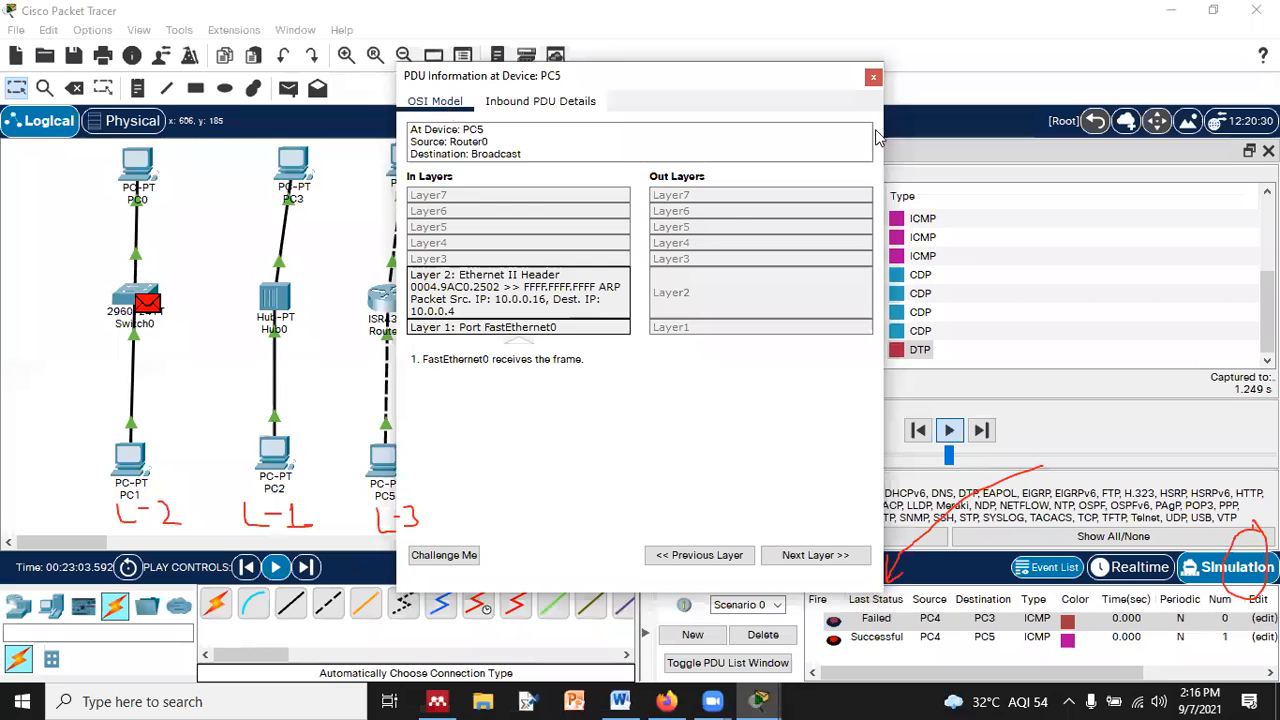
{"action": "left_click", "coordinate": [873, 76]}
{"action": "left_click", "coordinate": [841, 242]}
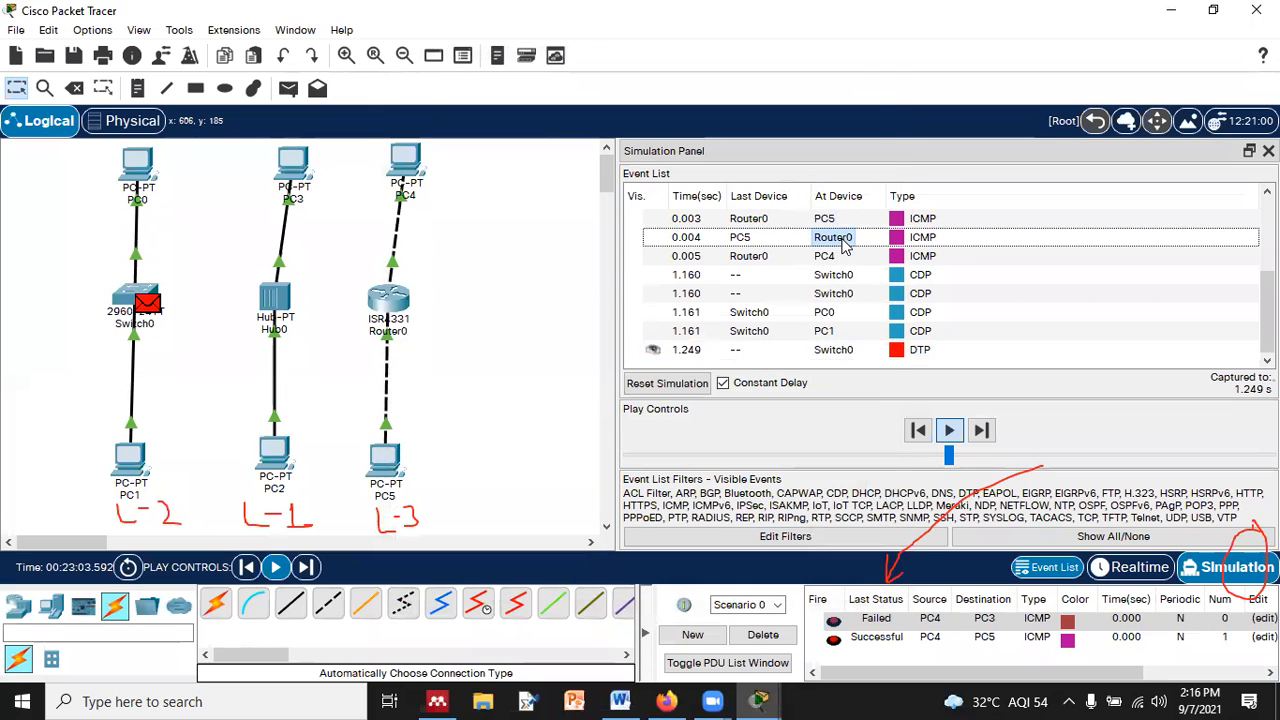
{"action": "left_click", "coordinate": [843, 246]}
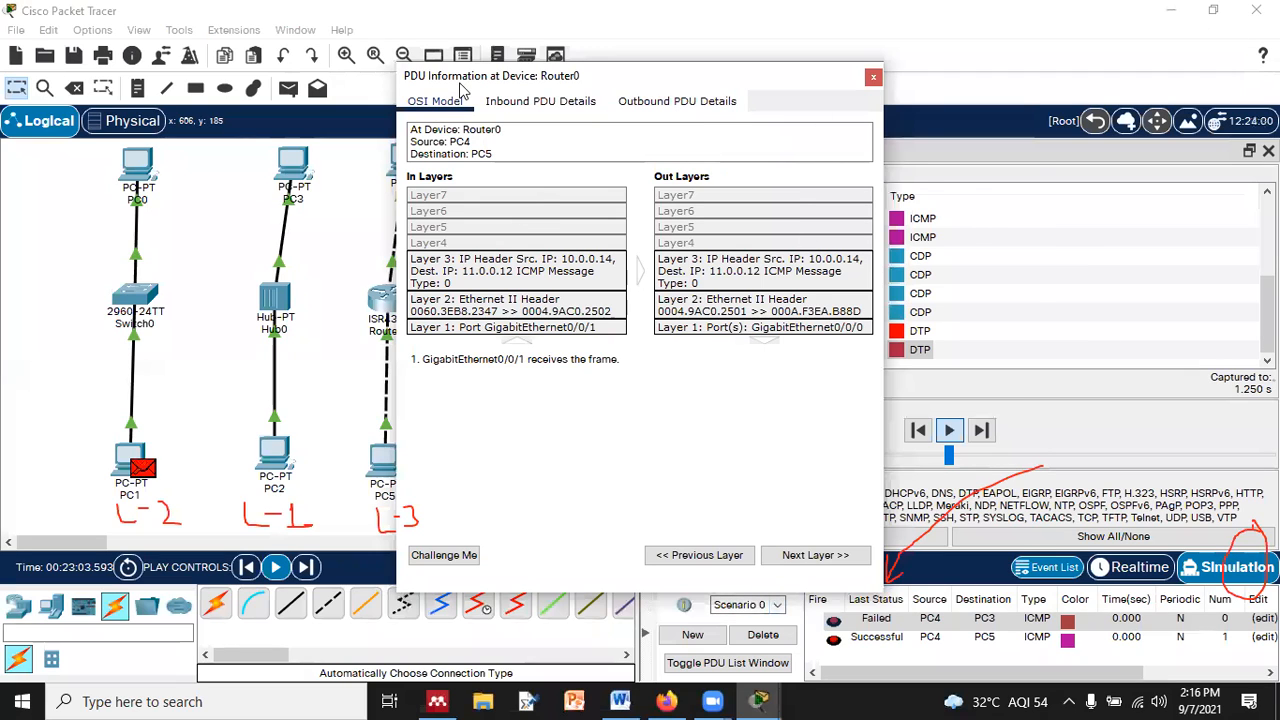
{"action": "left_click_drag", "start_coordinate": [460, 86], "coordinate": [599, 79]}
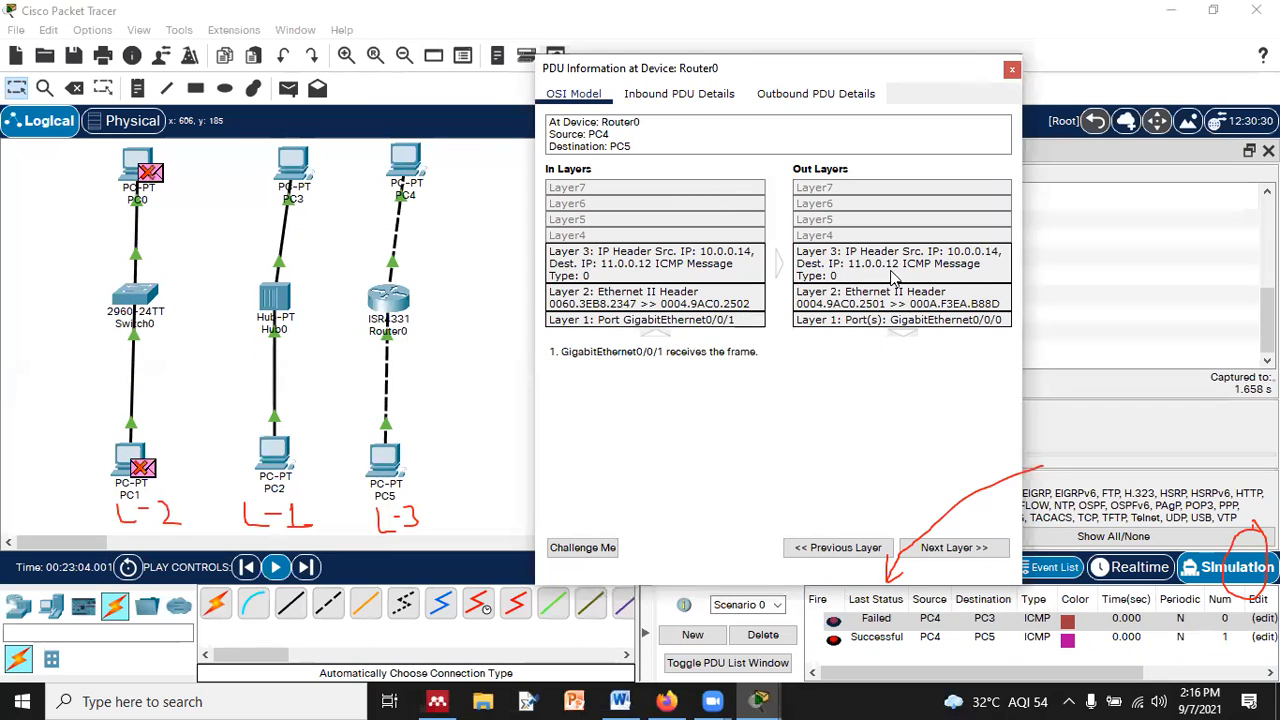
{"action": "left_click", "coordinate": [1012, 69]}
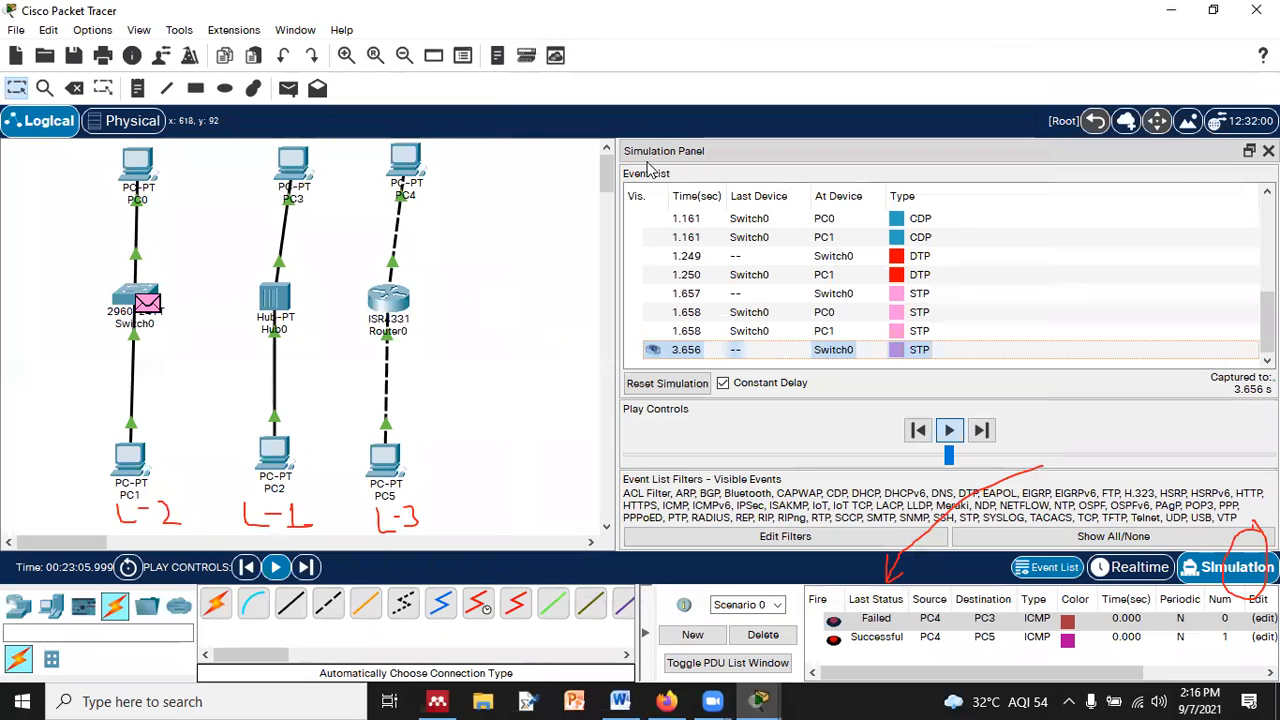
{"action": "mouse_move", "coordinate": [398, 498]}
{"action": "left_mouse_down"}
{"action": "mouse_move", "coordinate": [366, 510]}
{"action": "mouse_move", "coordinate": [420, 500]}
{"action": "left_mouse_up"}
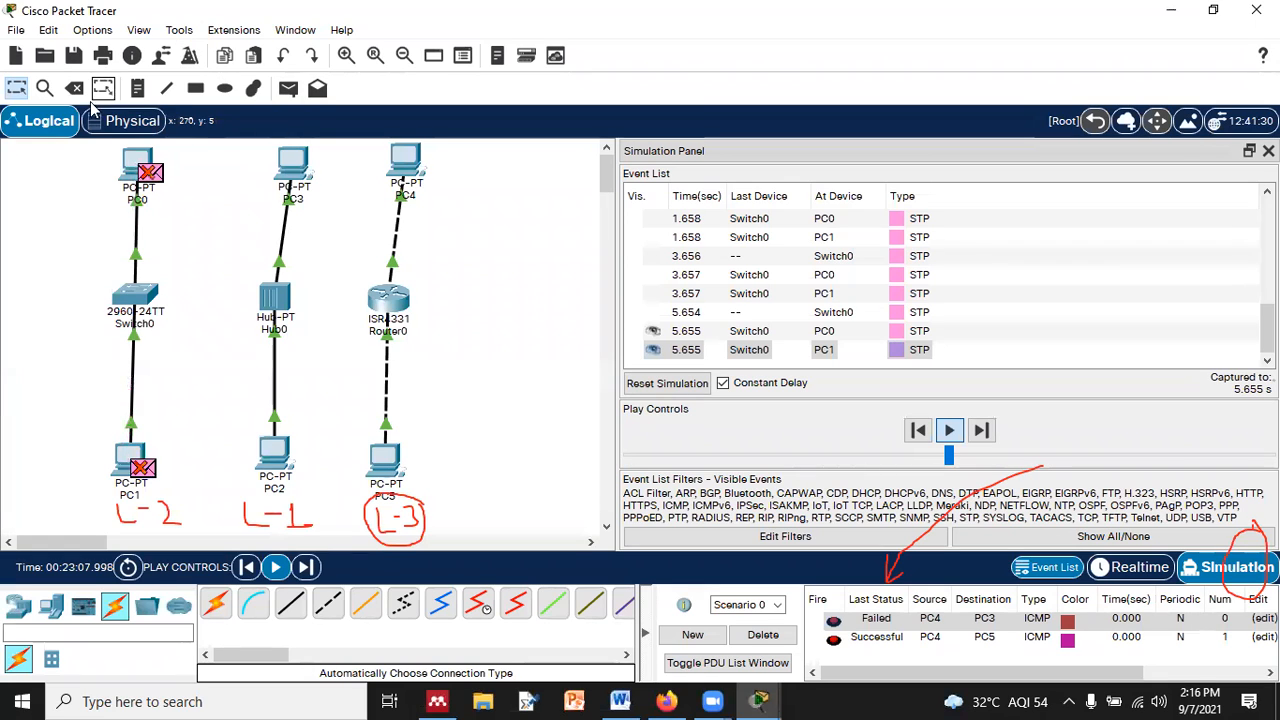
{"action": "left_click", "coordinate": [1139, 567]}
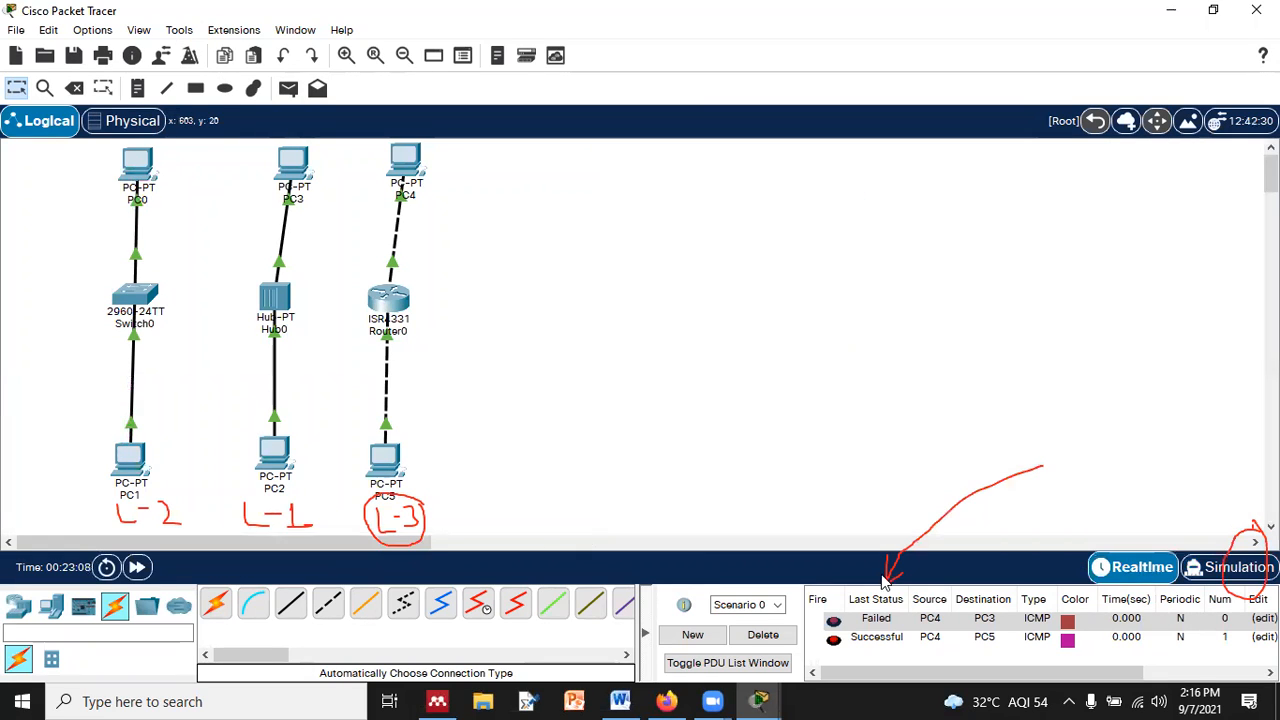
- Add three generic PCs to the workspace, one each beside PC5, PC1 and PC2
{"action": "left_click", "coordinate": [53, 612]}
{"action": "left_click", "coordinate": [217, 602]}
{"action": "left_click", "coordinate": [455, 465]}
{"action": "left_click", "coordinate": [217, 602]}
{"action": "left_click", "coordinate": [42, 462]}
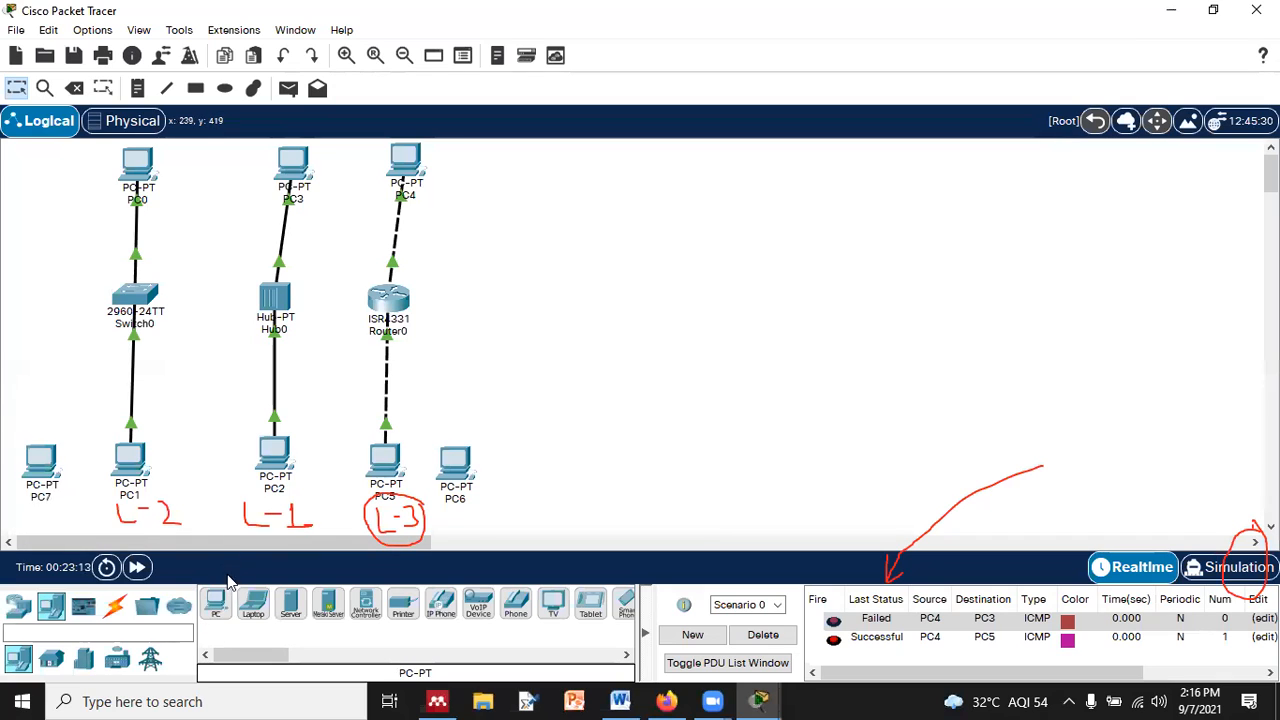
{"action": "left_click", "coordinate": [222, 606]}
{"action": "left_click", "coordinate": [224, 458]}
- Nudge PC6 and Hub0 slightly and shift Router0 so that it sits between PC5 and PC6
{"action": "left_click_drag", "start_coordinate": [448, 483], "coordinate": [439, 478]}
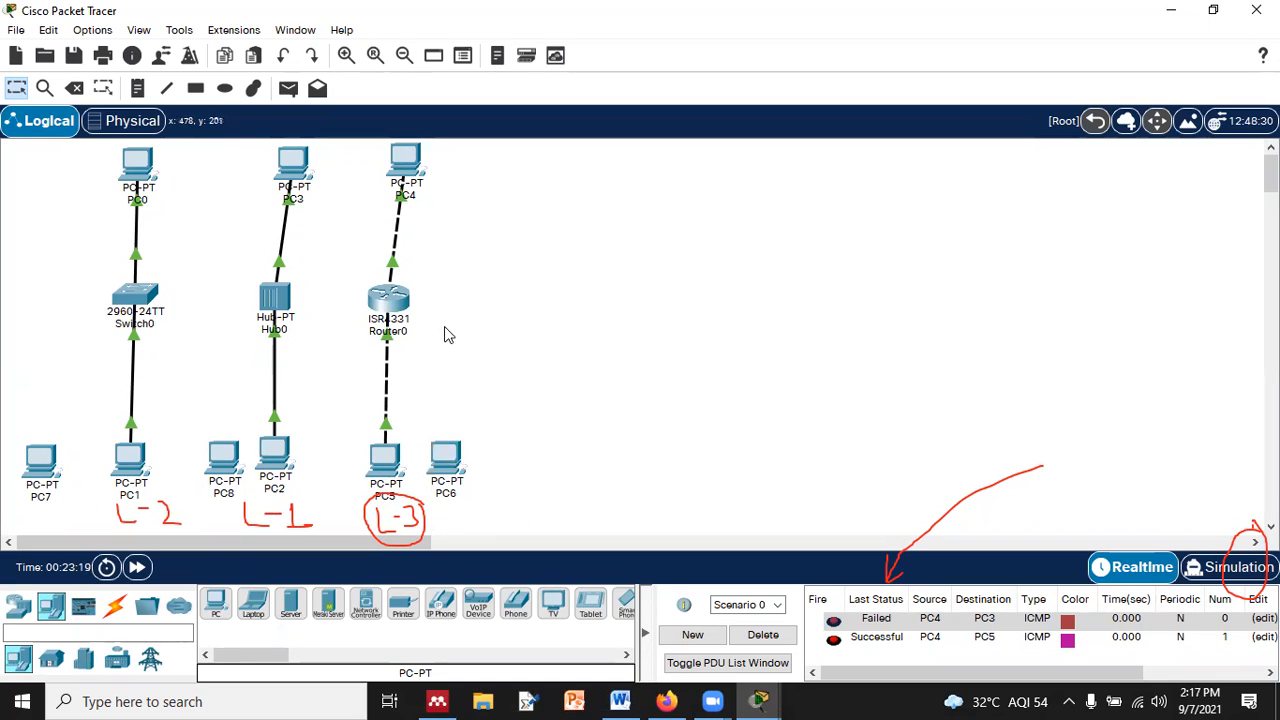
{"action": "left_click_drag", "start_coordinate": [400, 312], "coordinate": [435, 322]}
{"action": "left_click_drag", "start_coordinate": [280, 300], "coordinate": [274, 295]}
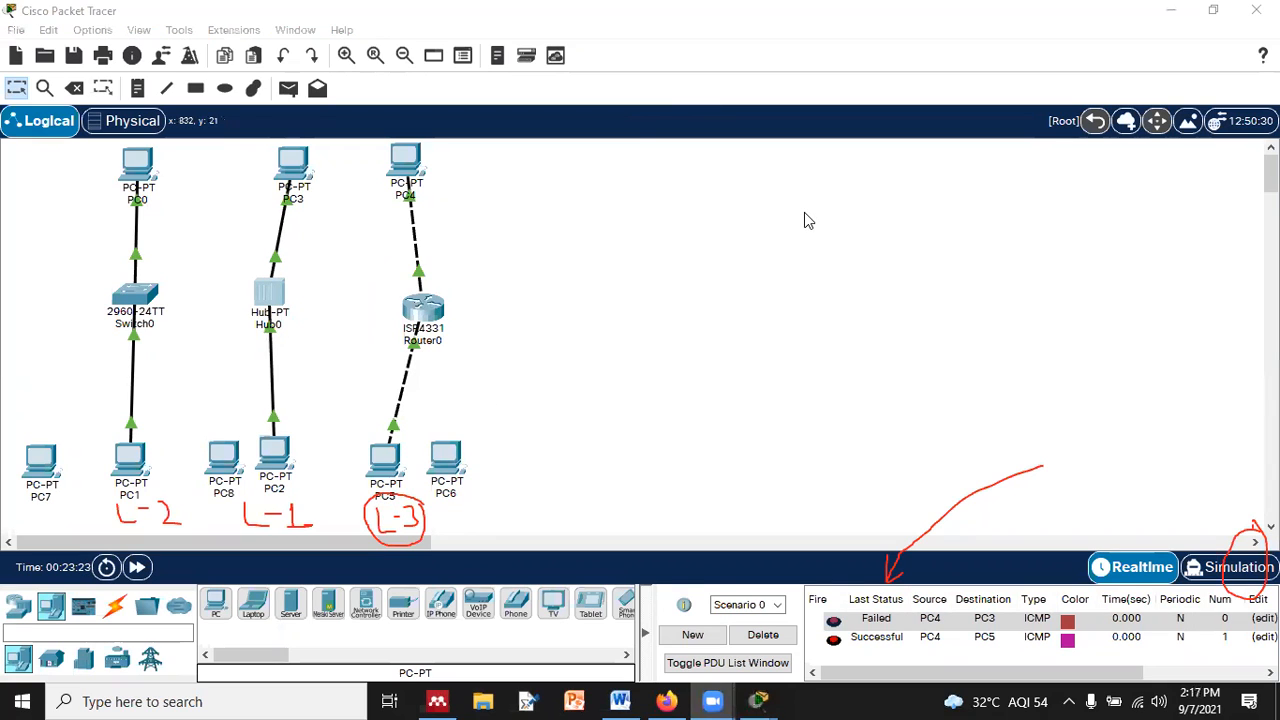
- Try to connect Router0 to PC6 using the automatically chosen connection type
{"action": "left_click", "coordinate": [115, 605]}
{"action": "left_click", "coordinate": [210, 606]}
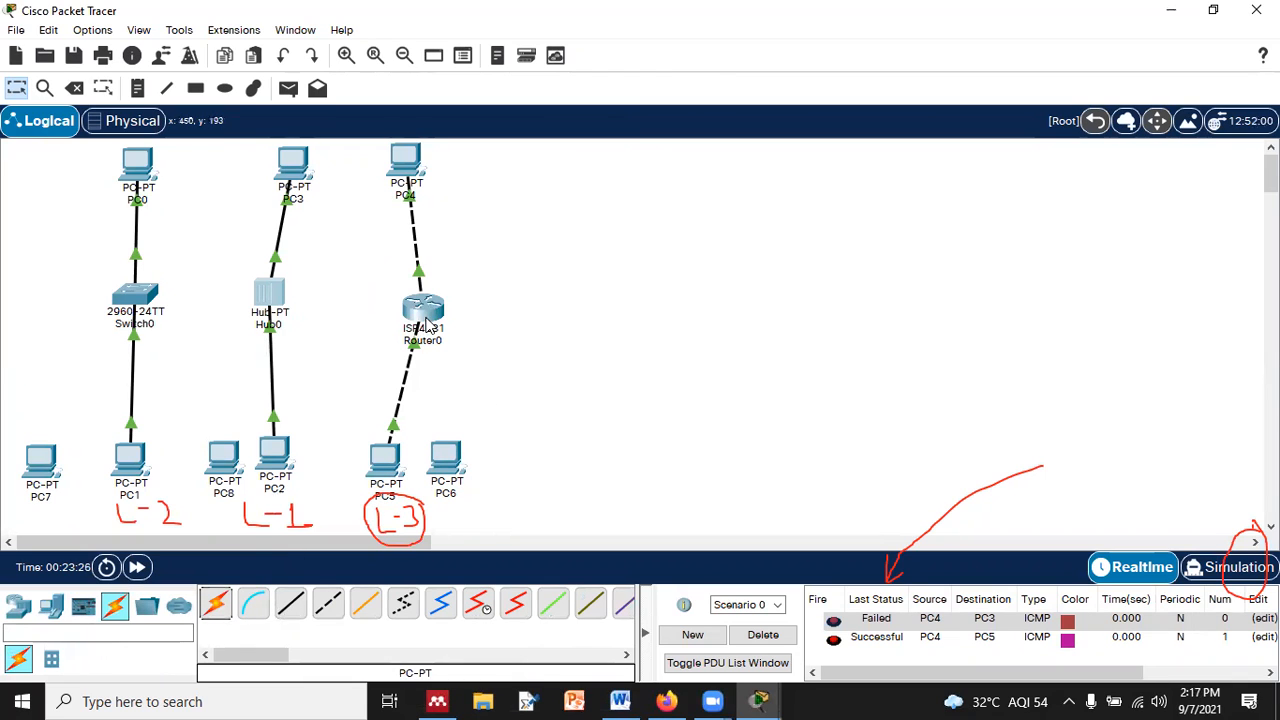
{"action": "left_click", "coordinate": [215, 603]}
{"action": "left_click", "coordinate": [423, 315]}
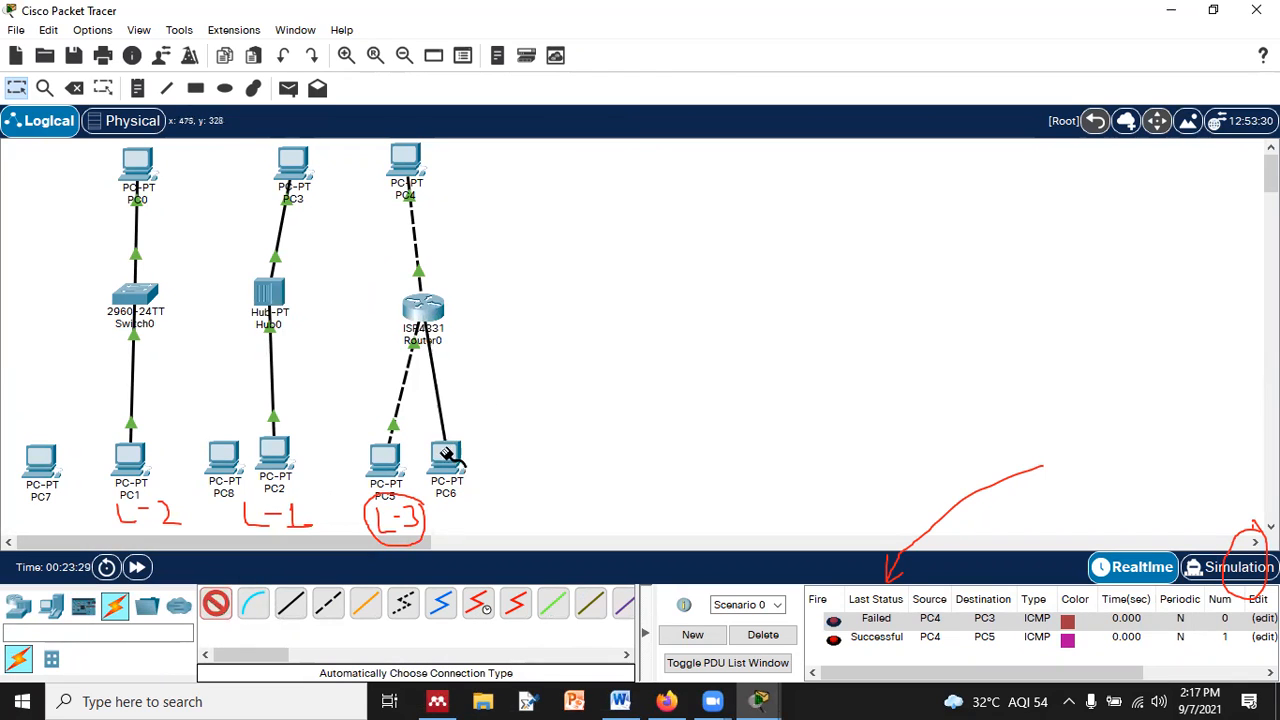
{"action": "left_click", "coordinate": [445, 455]}
{"action": "left_click", "coordinate": [734, 373]}
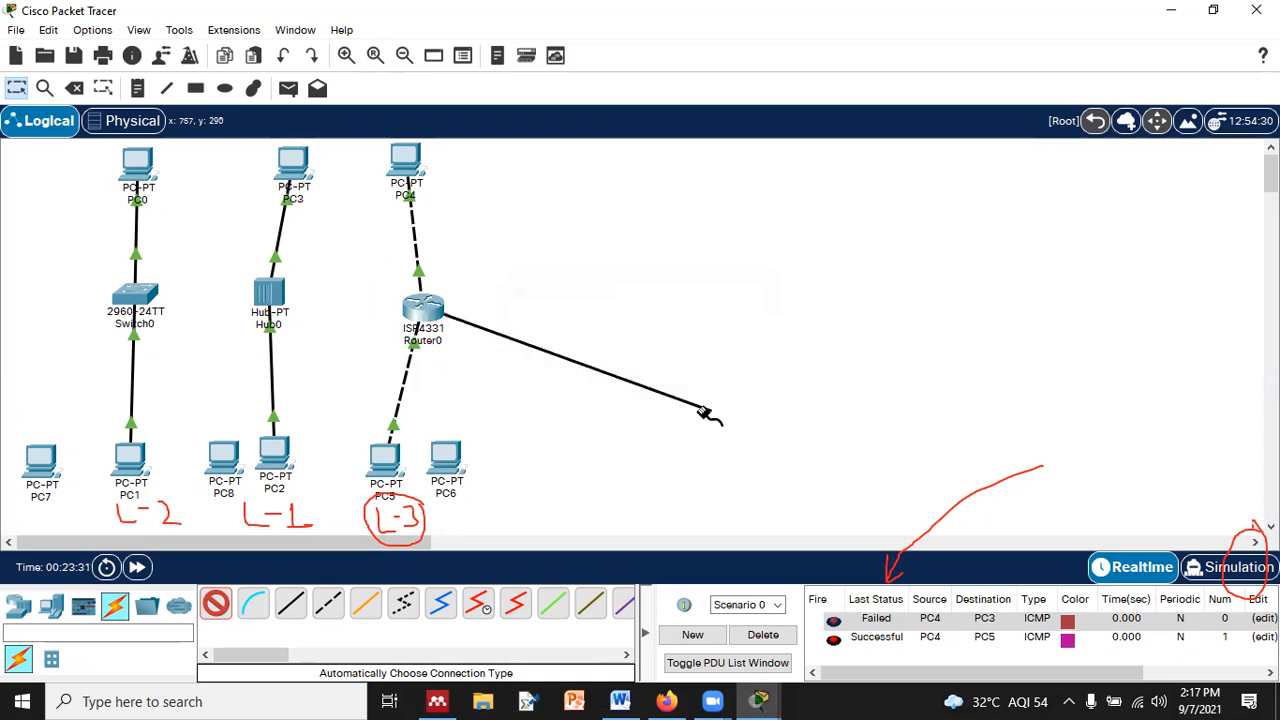
{"action": "left_click", "coordinate": [445, 458]}
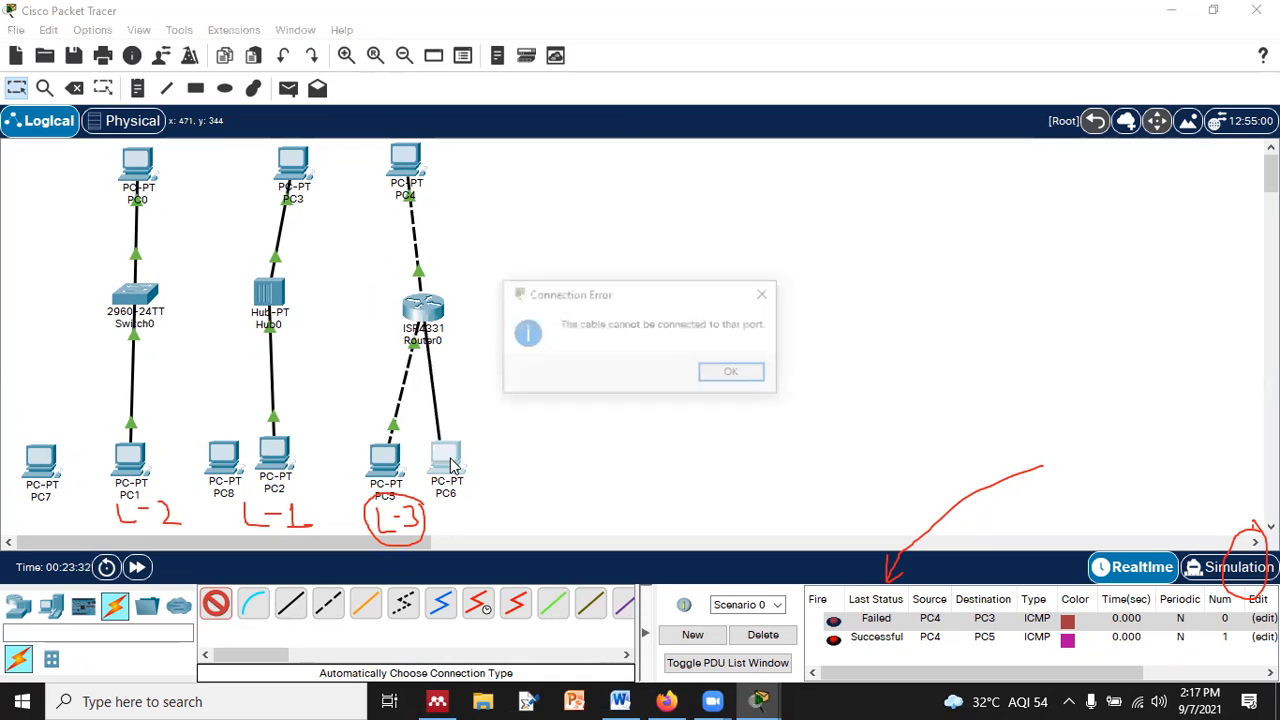
{"action": "left_click", "coordinate": [728, 374]}
{"action": "key", "text": "Escape"}
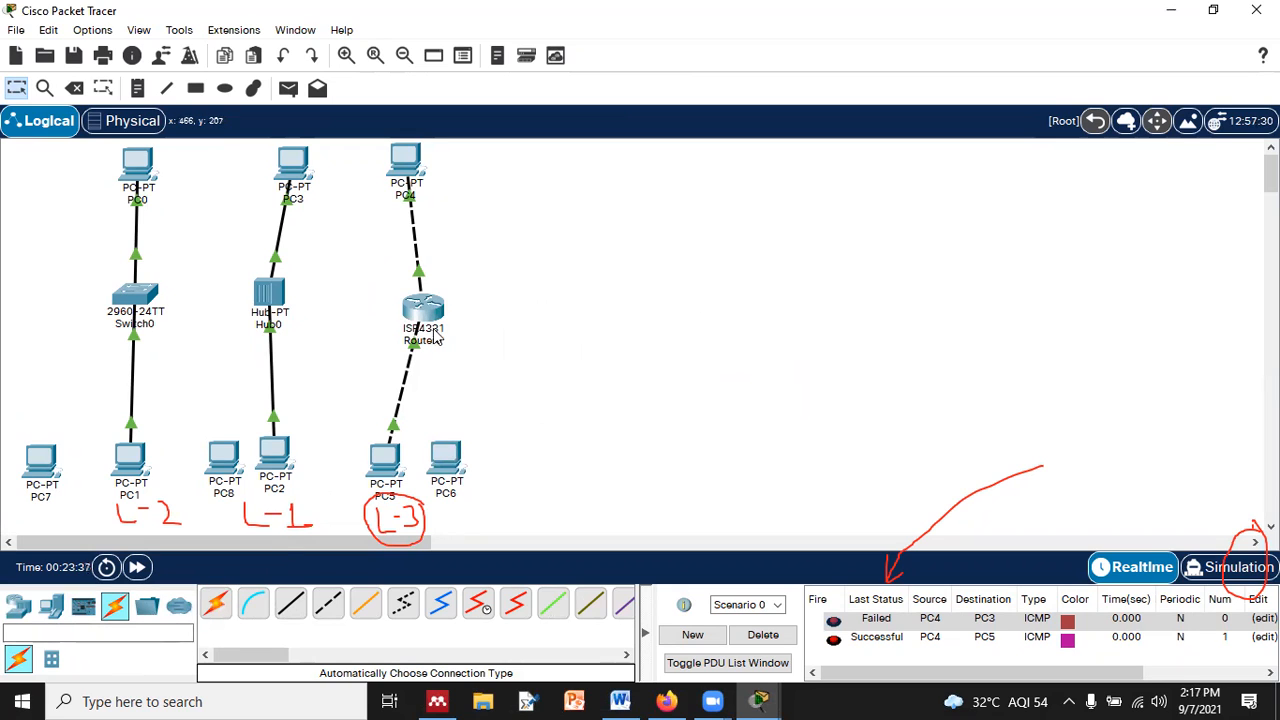
- Move PC6 farther from PC5 and try an automatic connection starting from PC6 to Router0
{"action": "mouse_move", "coordinate": [424, 322]}
{"action": "left_click_drag", "start_coordinate": [452, 468], "coordinate": [481, 458]}
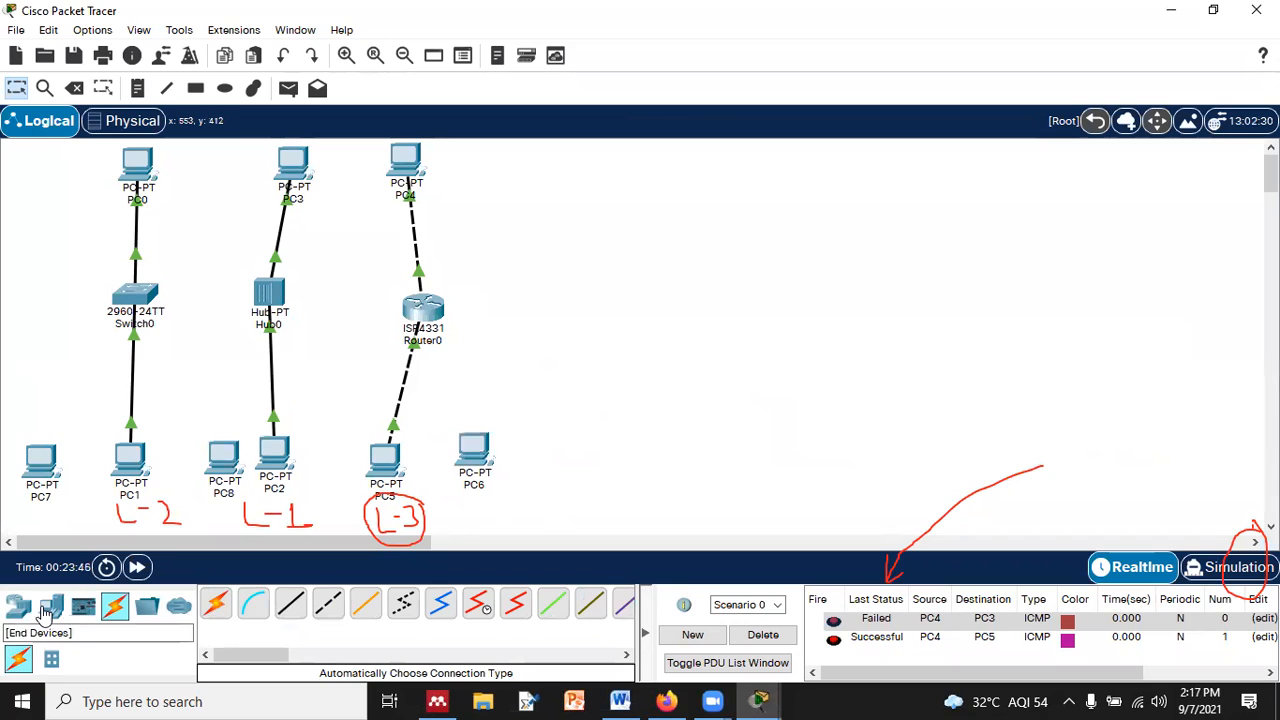
{"action": "left_click", "coordinate": [215, 603]}
{"action": "left_click", "coordinate": [480, 448]}
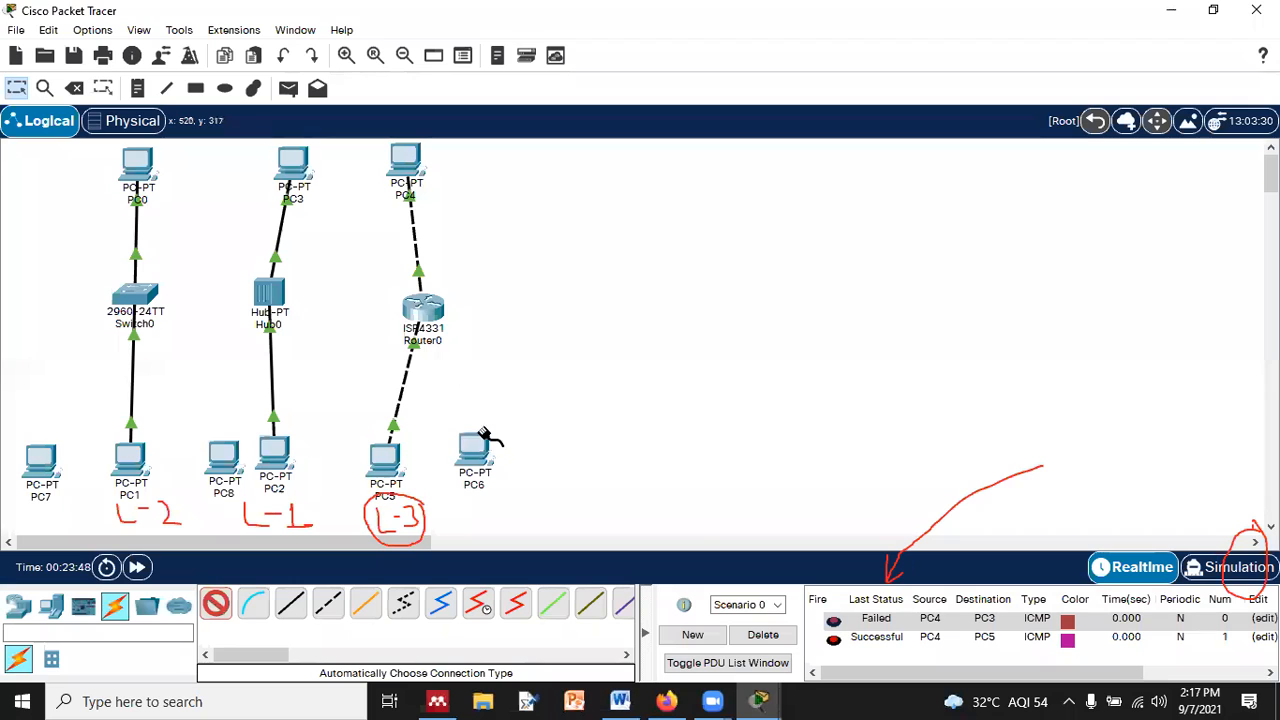
{"action": "left_click", "coordinate": [423, 310]}
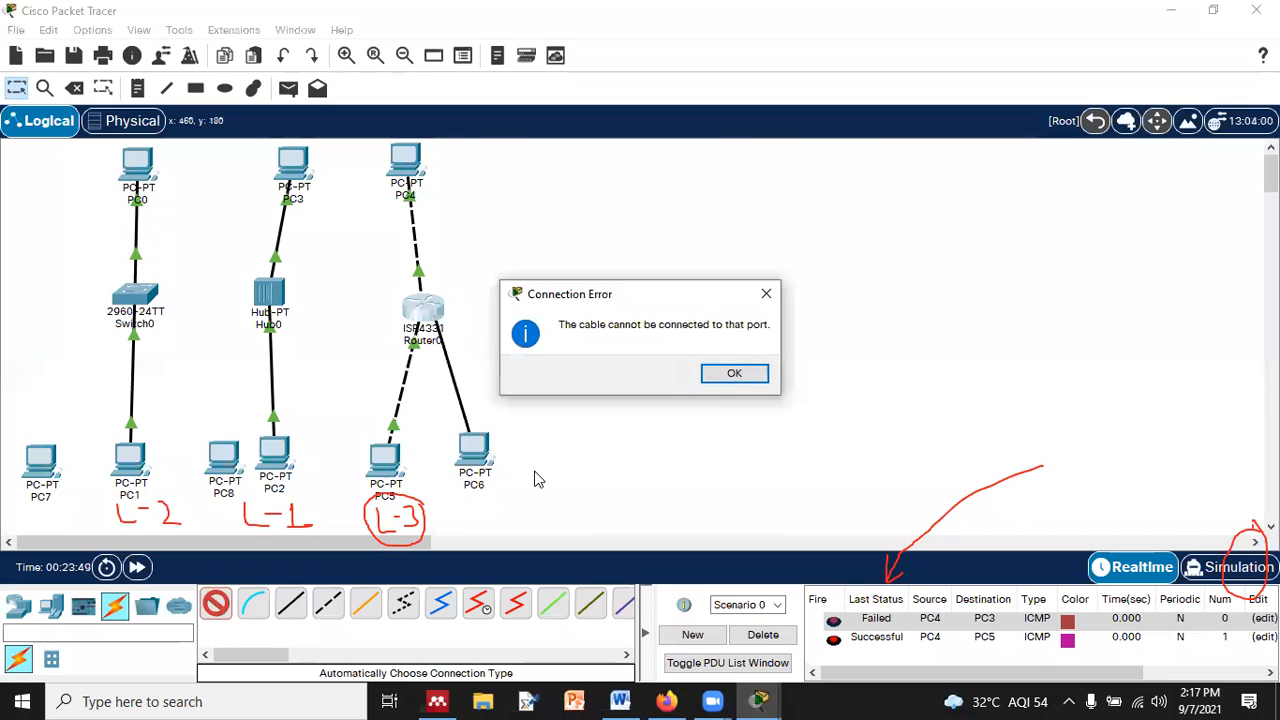
{"action": "left_click", "coordinate": [736, 375]}
{"action": "key", "text": "Escape"}
- Open Router0's physical device view and enlarge it to examine its ports and empty slots
{"action": "left_click", "coordinate": [409, 312]}
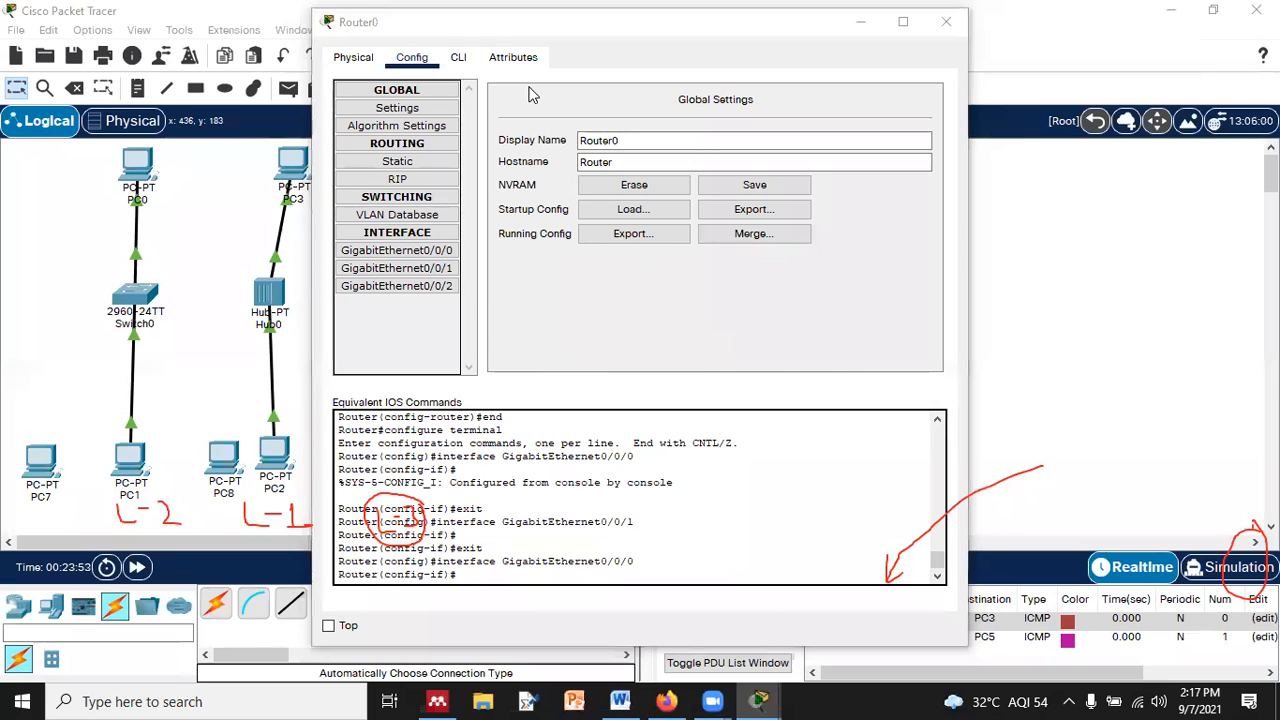
{"action": "left_click", "coordinate": [358, 58]}
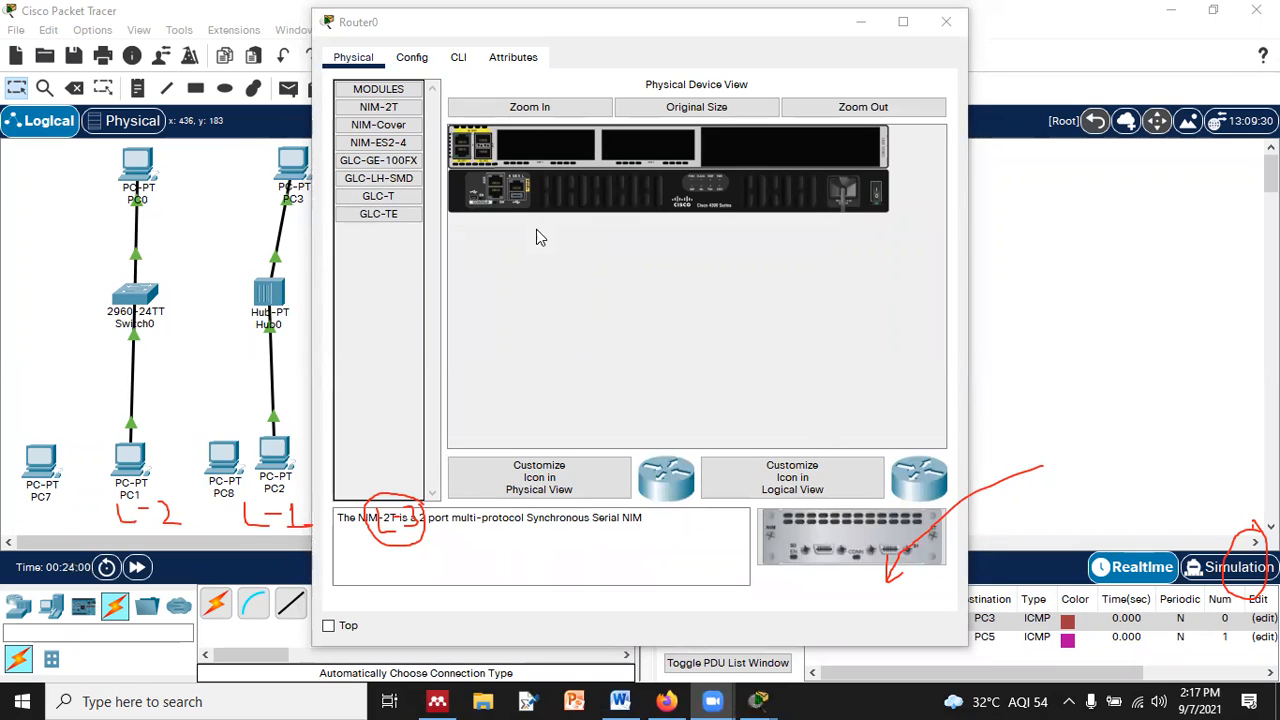
{"action": "left_click", "coordinate": [584, 106]}
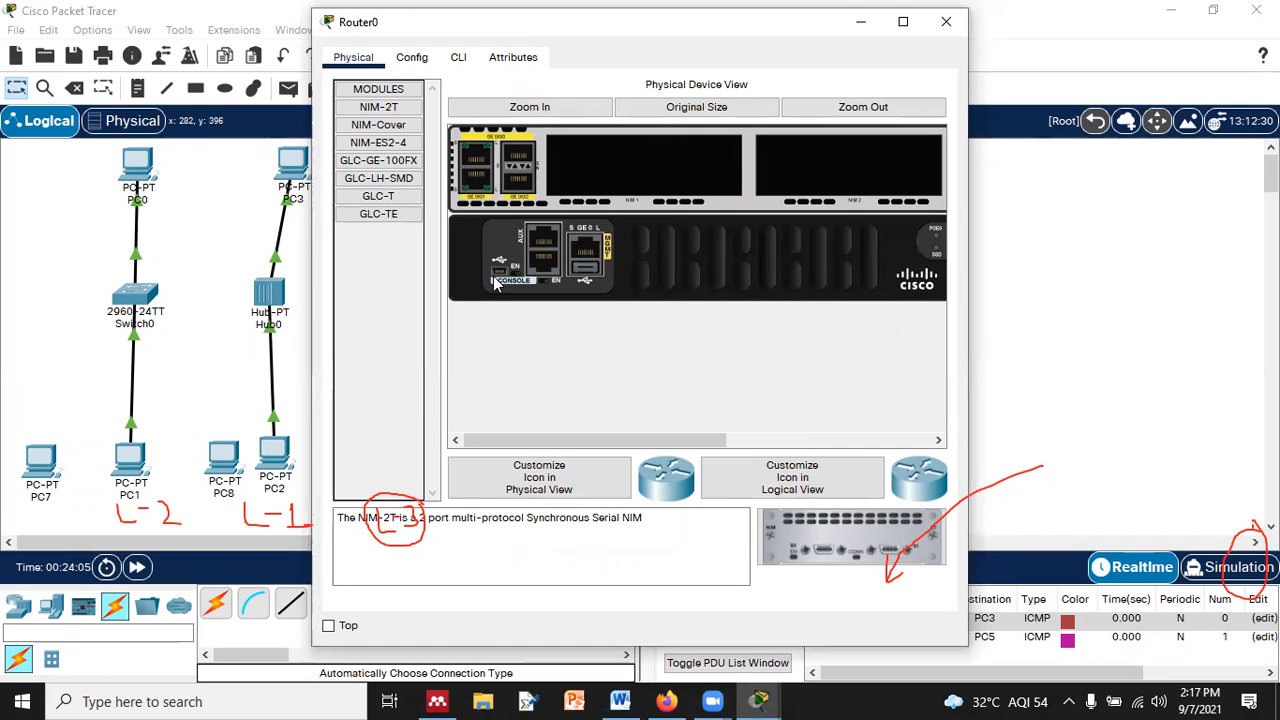
- Review the descriptions of Router0's available modules, including NIM-Cover, NIM-ES2-4, GLC-GE-100FX and GLC-LH-SMD
{"action": "left_click", "coordinate": [382, 95]}
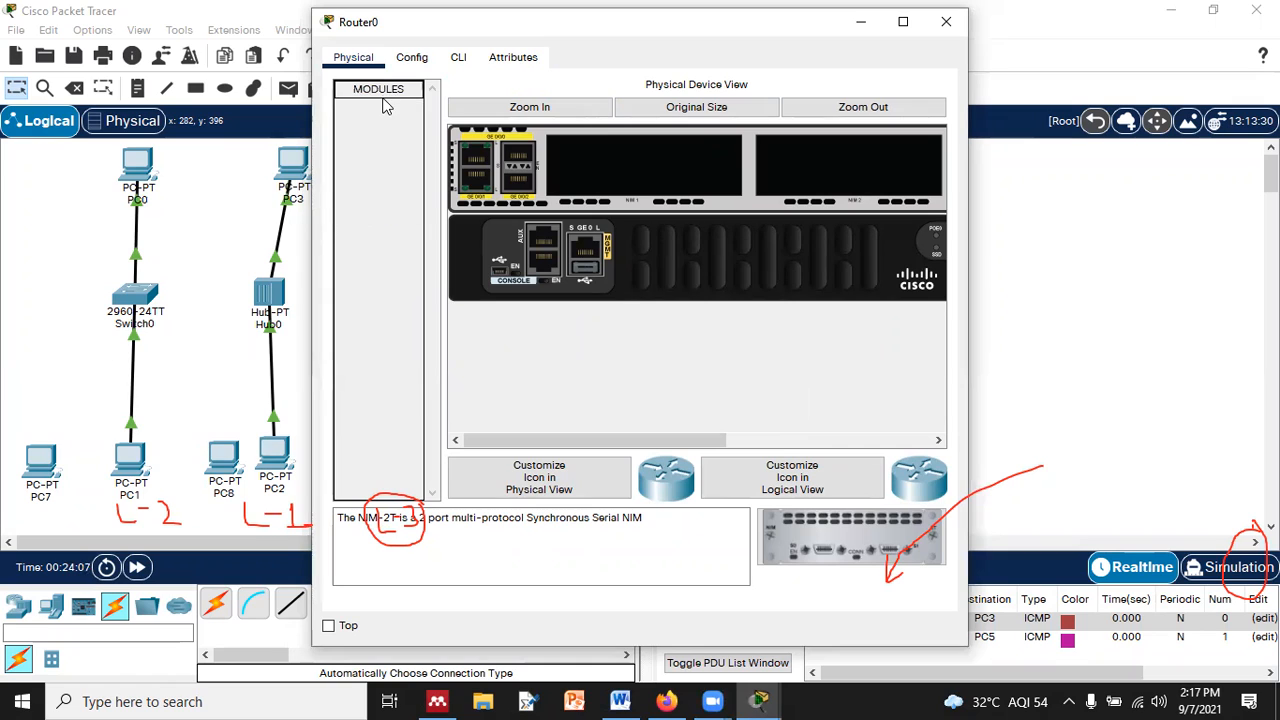
{"action": "left_click", "coordinate": [390, 93]}
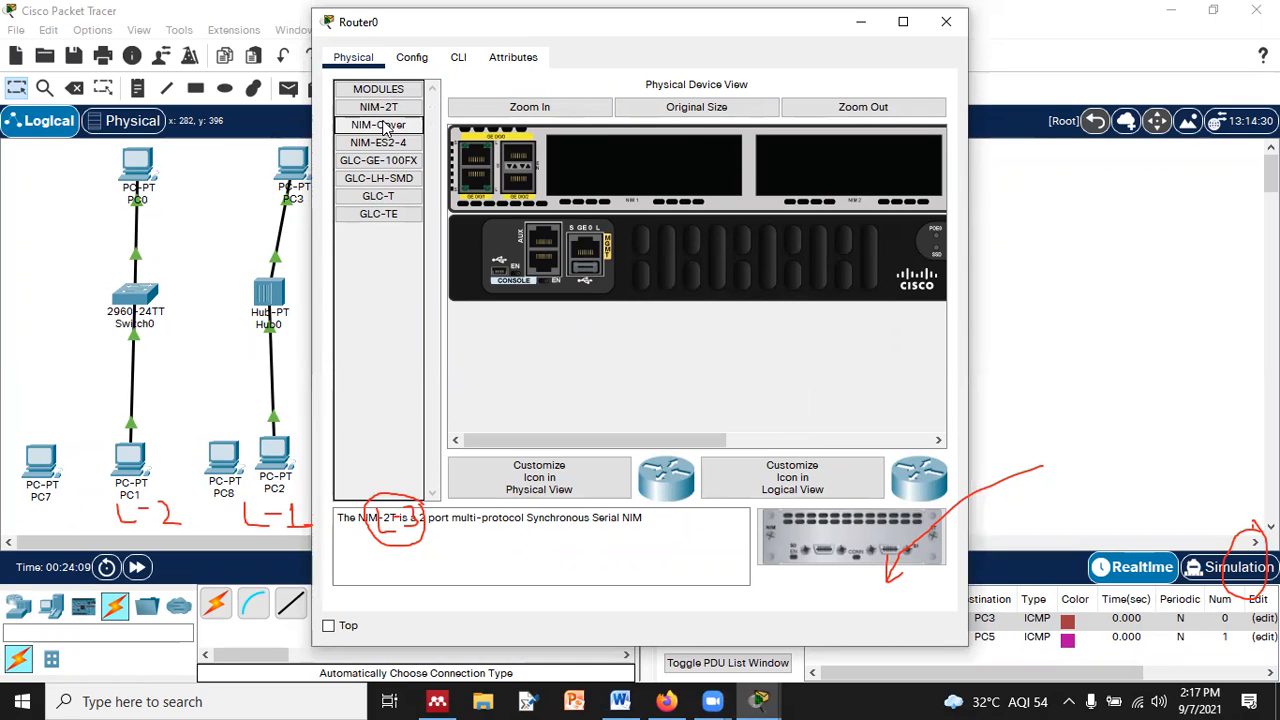
{"action": "left_click", "coordinate": [382, 126]}
{"action": "left_click", "coordinate": [382, 143]}
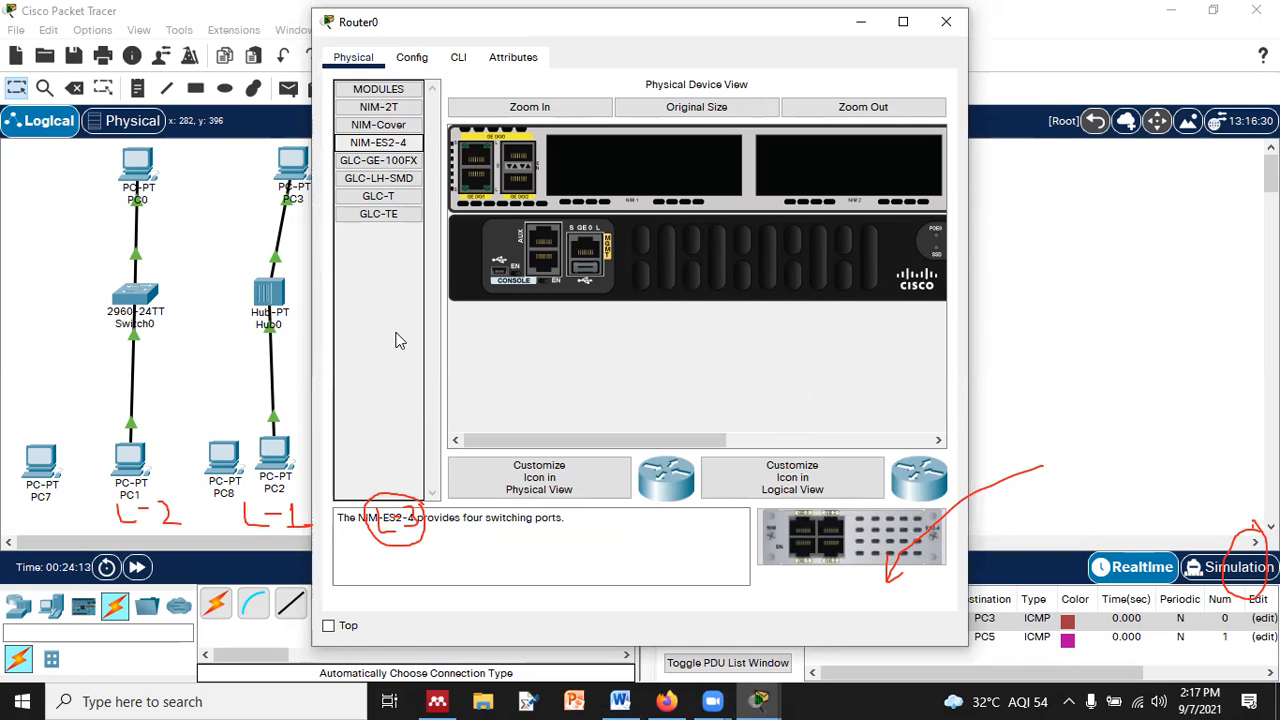
{"action": "left_click", "coordinate": [388, 161]}
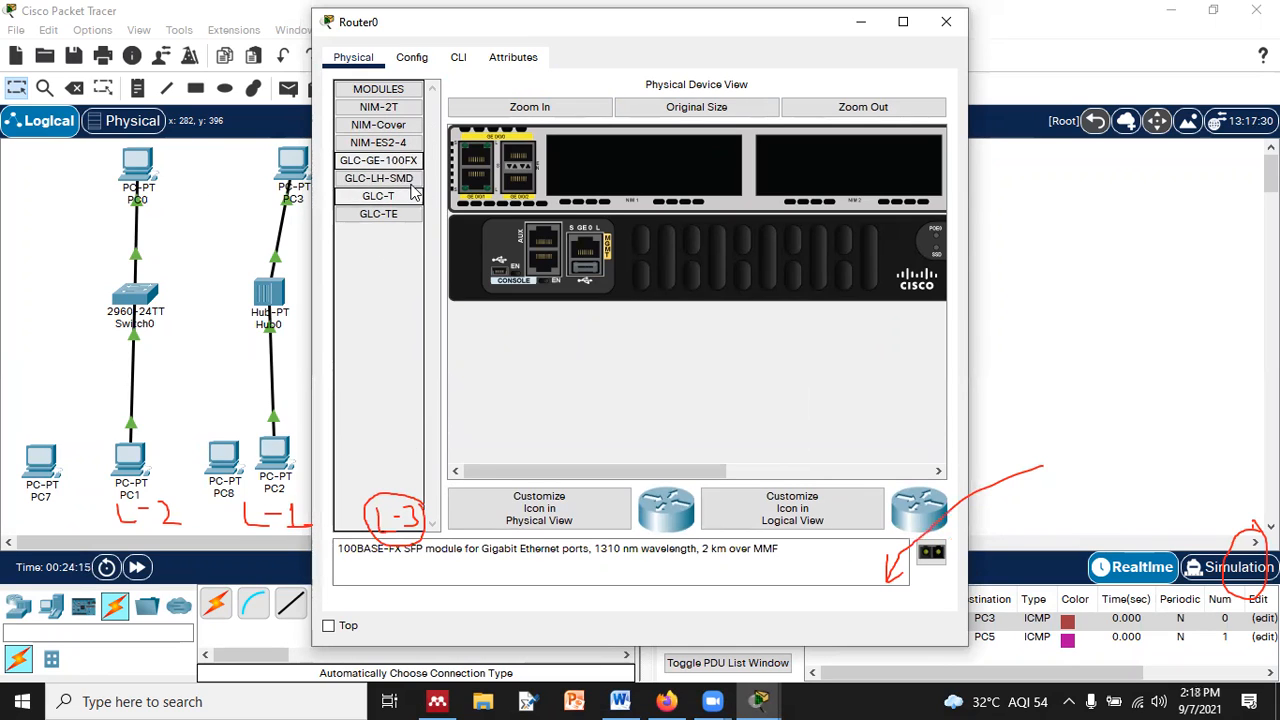
{"action": "left_click", "coordinate": [385, 178]}
- Read the GLC-T module's description and try to insert the module into Router0's empty NIM 1 slot
{"action": "left_click", "coordinate": [381, 197]}
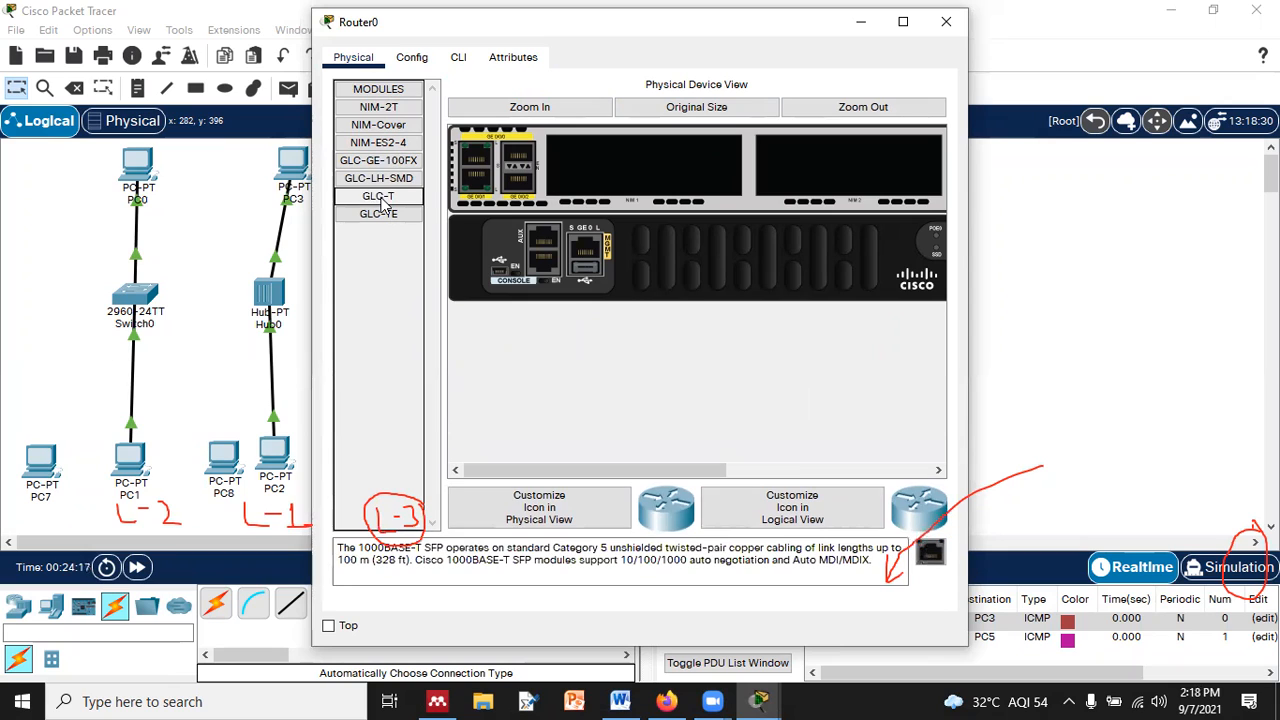
{"action": "left_click_drag", "start_coordinate": [457, 562], "coordinate": [770, 562]}
{"action": "left_click", "coordinate": [773, 562]}
{"action": "left_click_drag", "start_coordinate": [935, 560], "coordinate": [563, 178]}
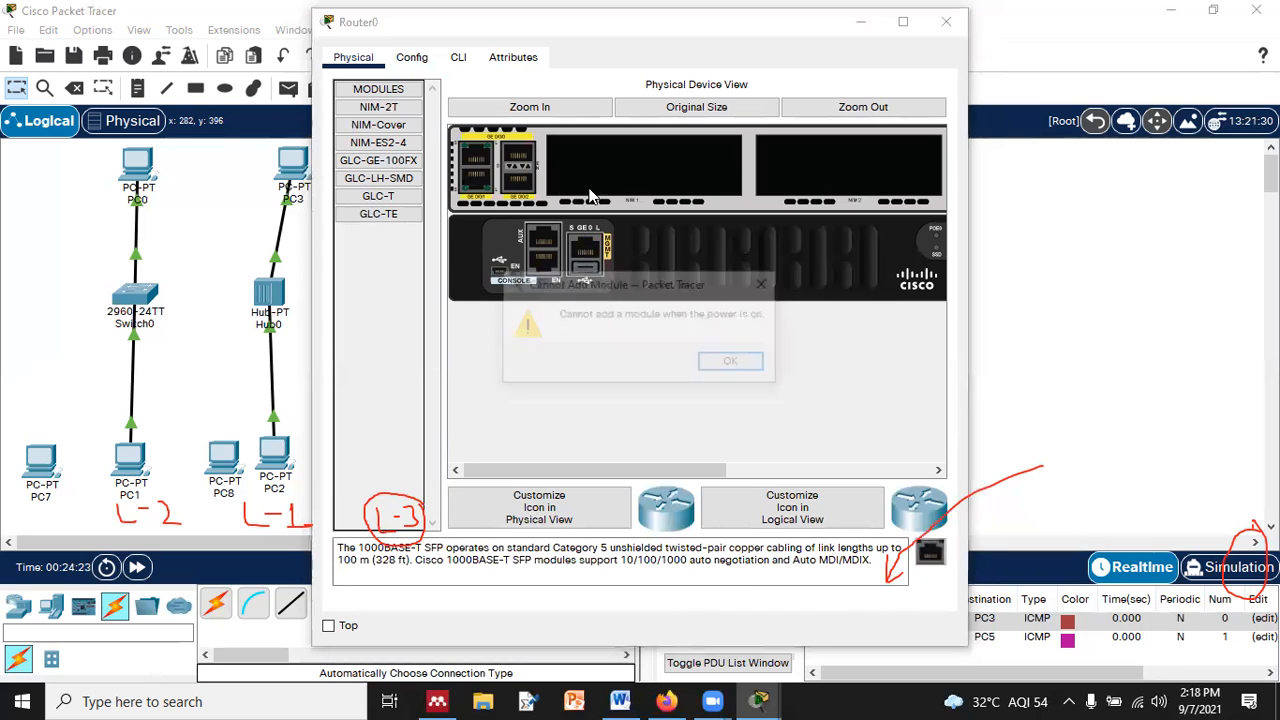
- Switch off Router0's power and move its window clear of the topology
{"action": "left_click", "coordinate": [736, 366]}
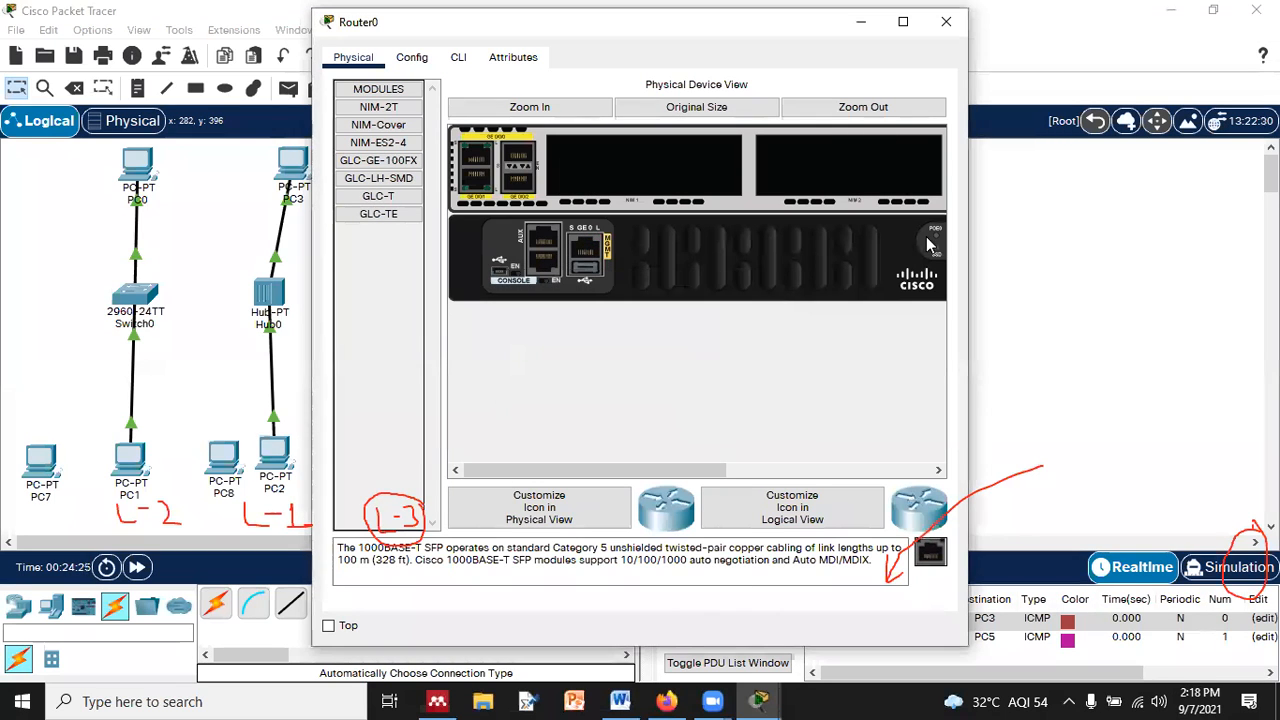
{"action": "left_click_drag", "start_coordinate": [640, 470], "coordinate": [846, 474]}
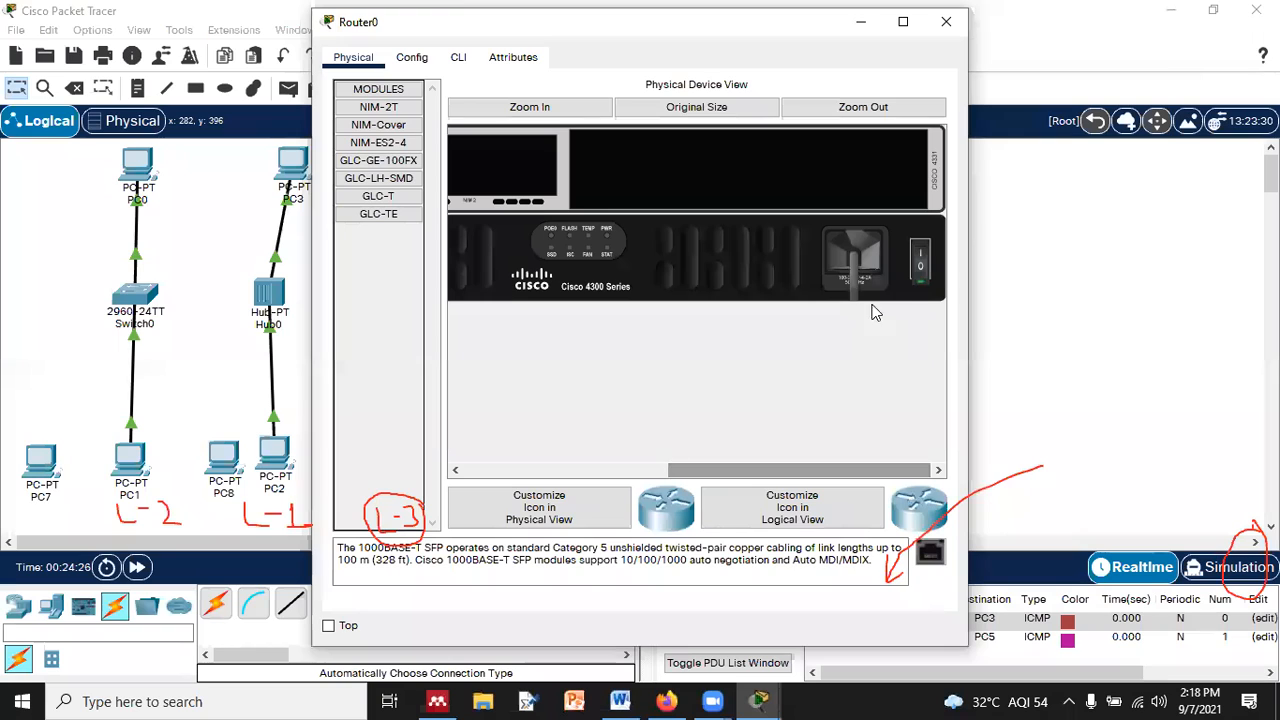
{"action": "left_click_drag", "start_coordinate": [849, 470], "coordinate": [645, 472]}
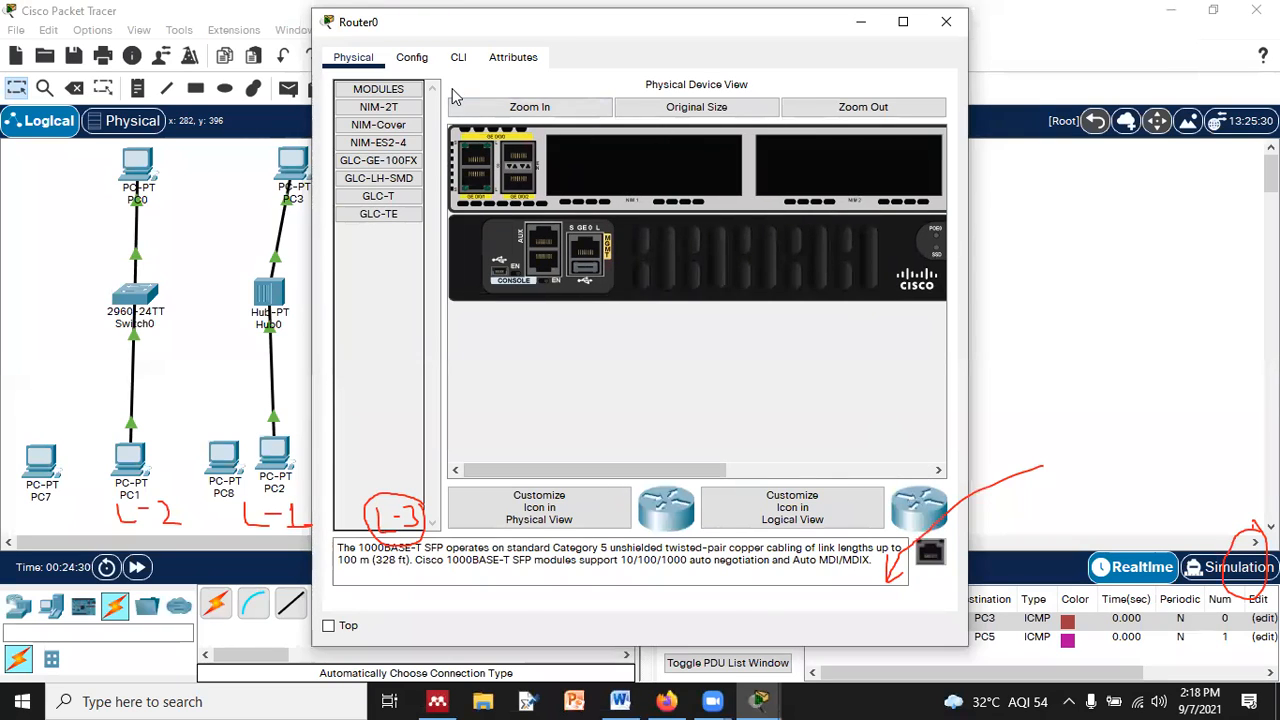
{"action": "left_click", "coordinate": [328, 22]}
{"action": "left_click", "coordinate": [350, 22]}
{"action": "left_click_drag", "start_coordinate": [350, 22], "coordinate": [558, 38]}
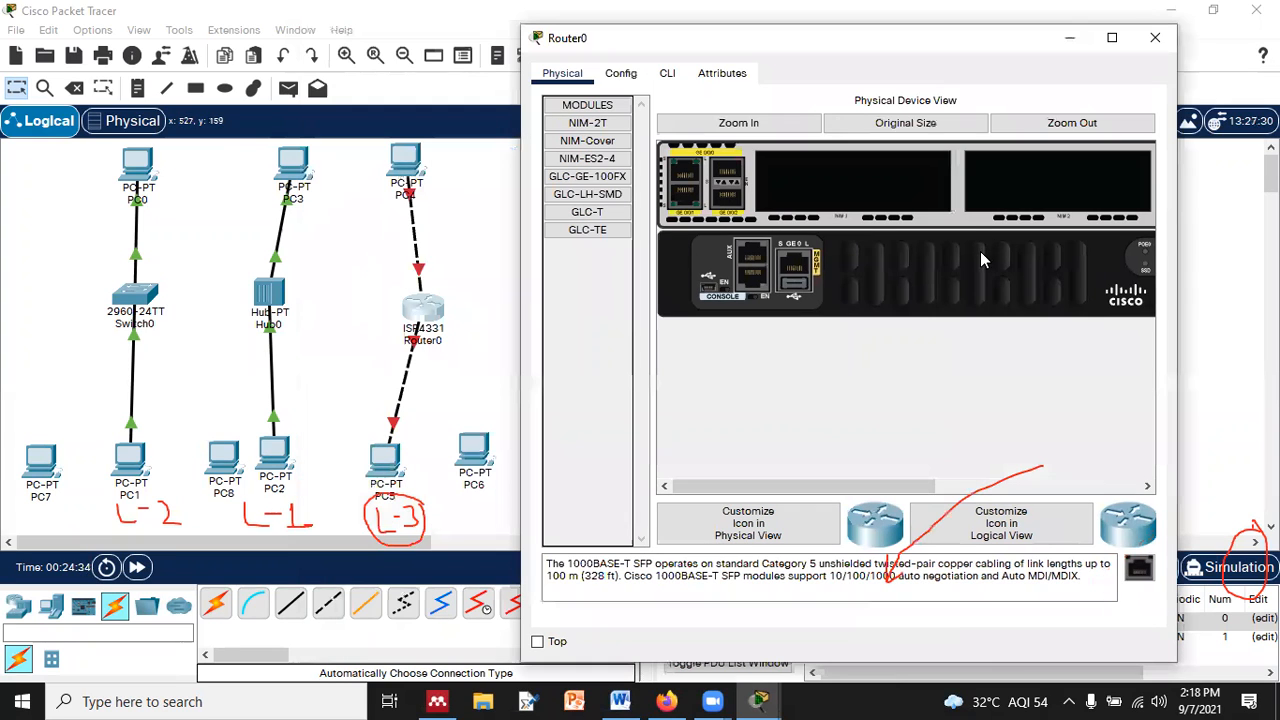
- Try to insert the GLC-T module into Router0's empty NIM 1 slot and its lower front-panel ports
{"action": "left_click_drag", "start_coordinate": [1138, 568], "coordinate": [788, 188]}
{"action": "left_click", "coordinate": [938, 380]}
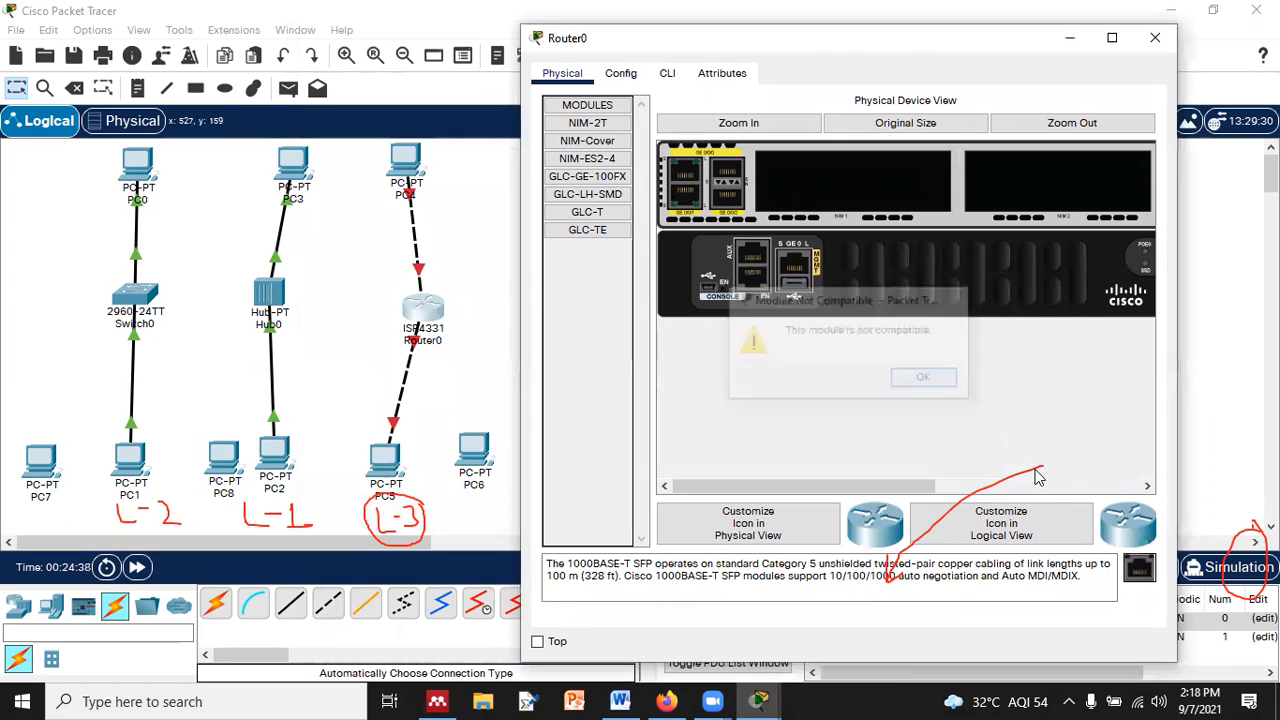
{"action": "left_click_drag", "start_coordinate": [1136, 576], "coordinate": [798, 270]}
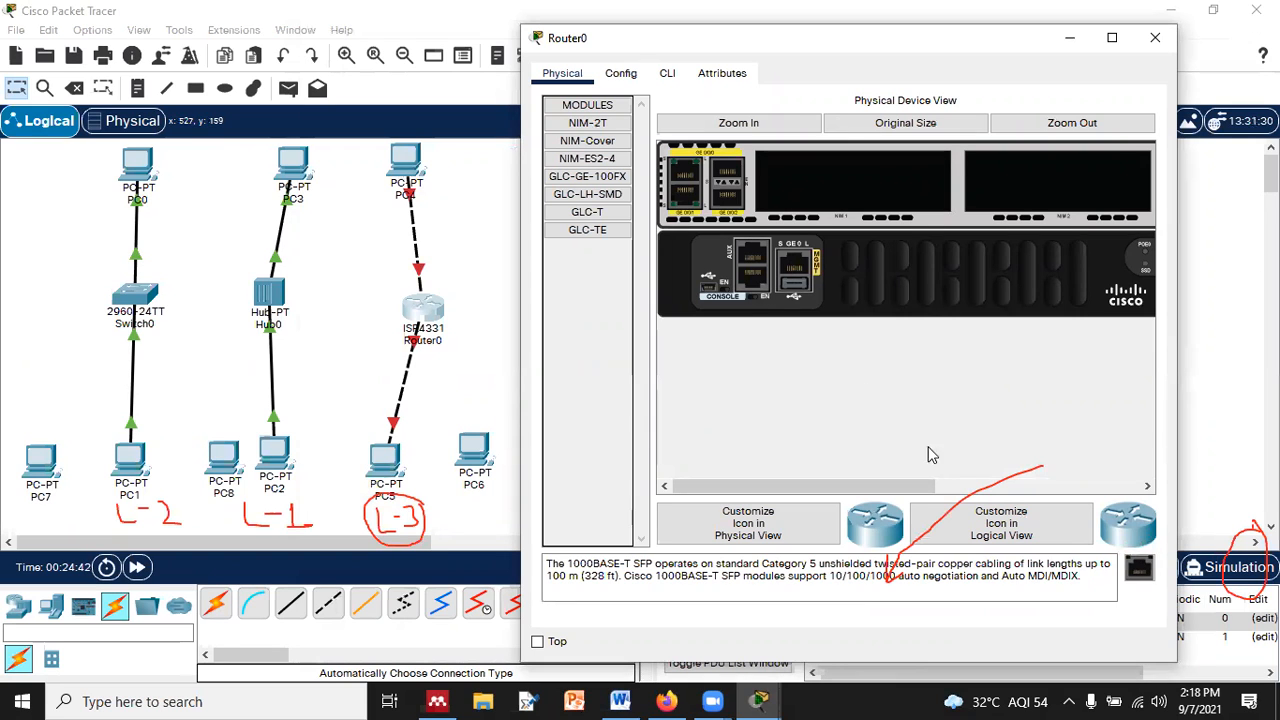
{"action": "left_click", "coordinate": [1030, 527]}
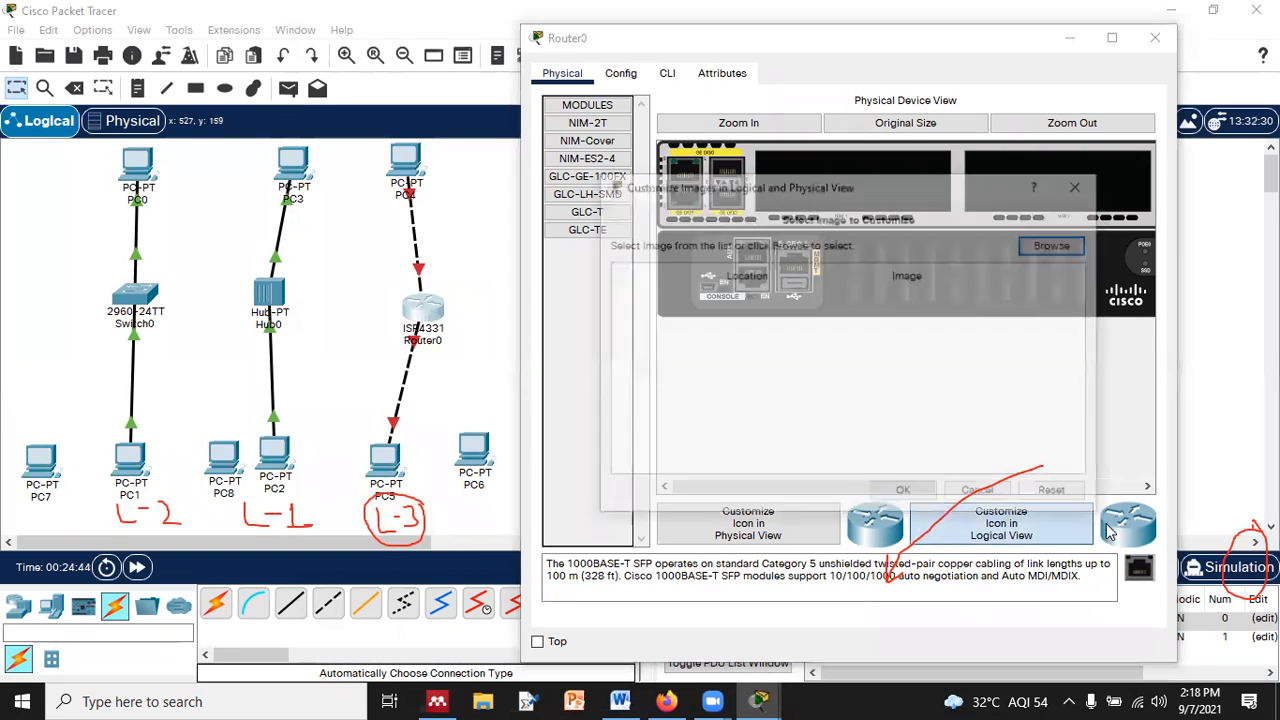
{"action": "left_click", "coordinate": [1084, 184]}
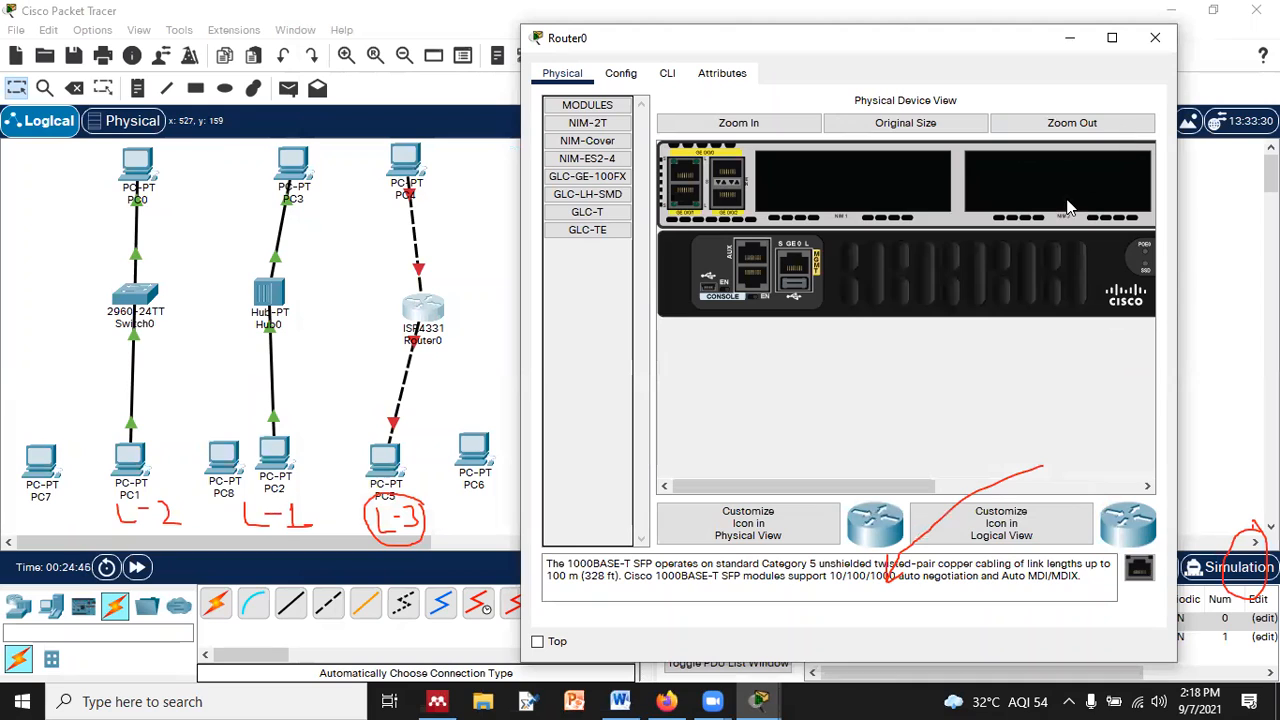
- Compare the GLC-TE, GLC-LH-SMD and NIM-ES2-4 modules, and insert a NIM-ES2-4 into both of Router0's empty NIM 1 and NIM 2 slots
{"action": "left_click", "coordinate": [588, 236]}
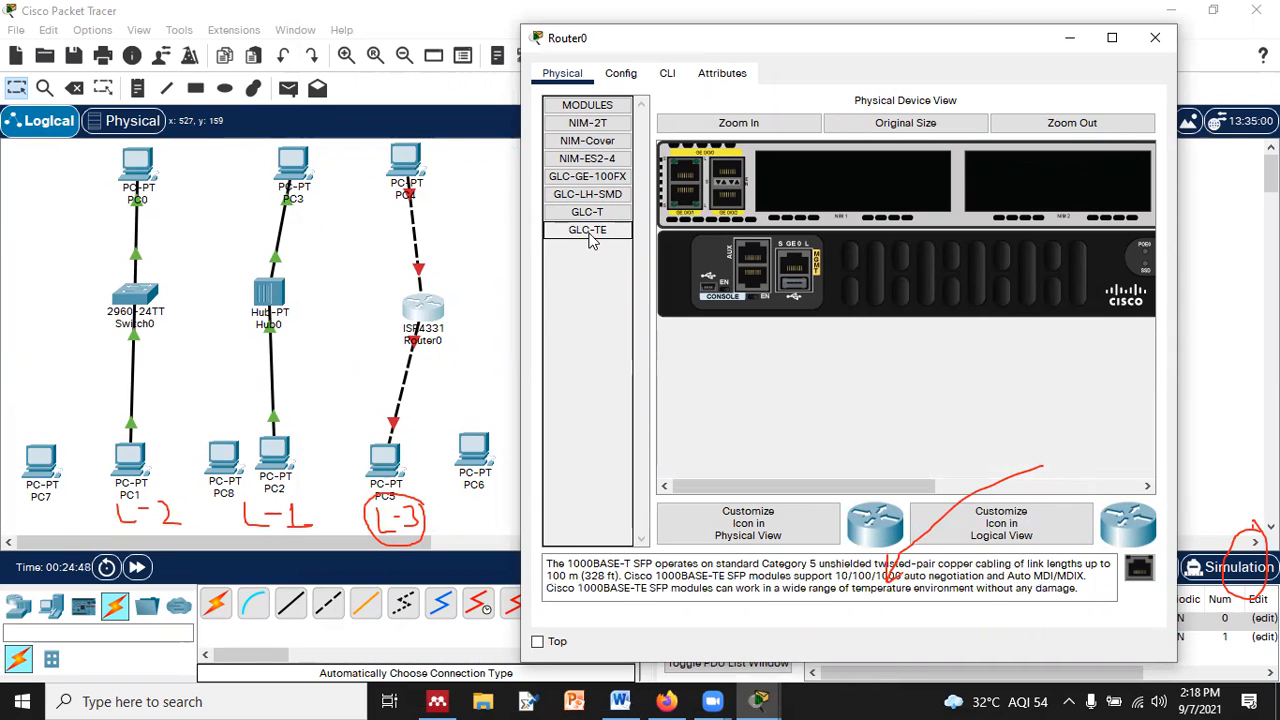
{"action": "left_click", "coordinate": [590, 179]}
{"action": "left_click", "coordinate": [595, 195]}
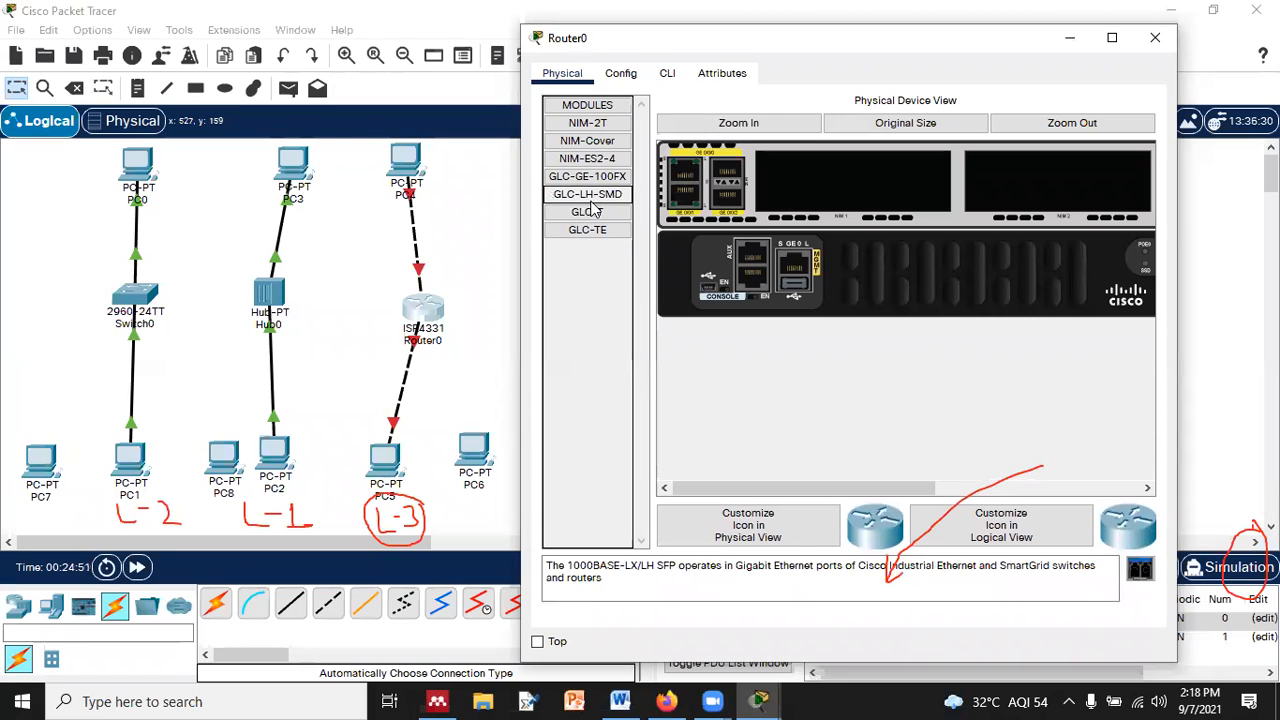
{"action": "left_click", "coordinate": [597, 162]}
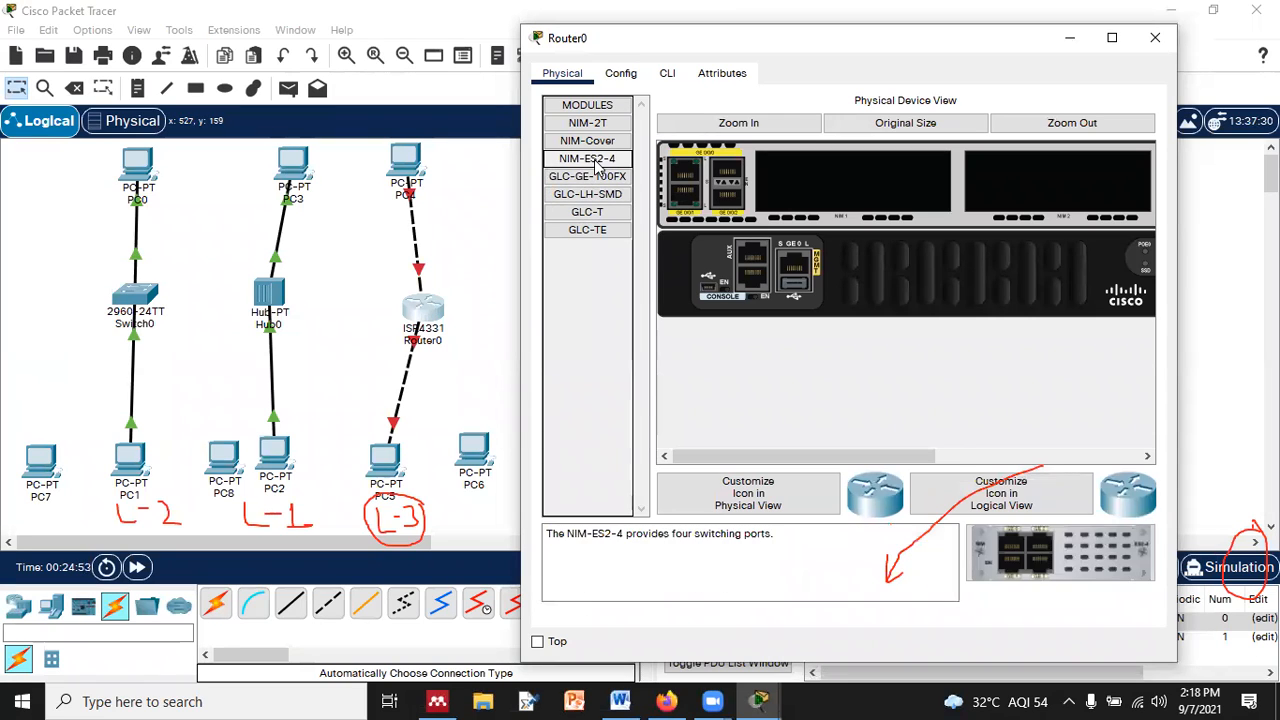
{"action": "left_click_drag", "start_coordinate": [1060, 552], "coordinate": [879, 186]}
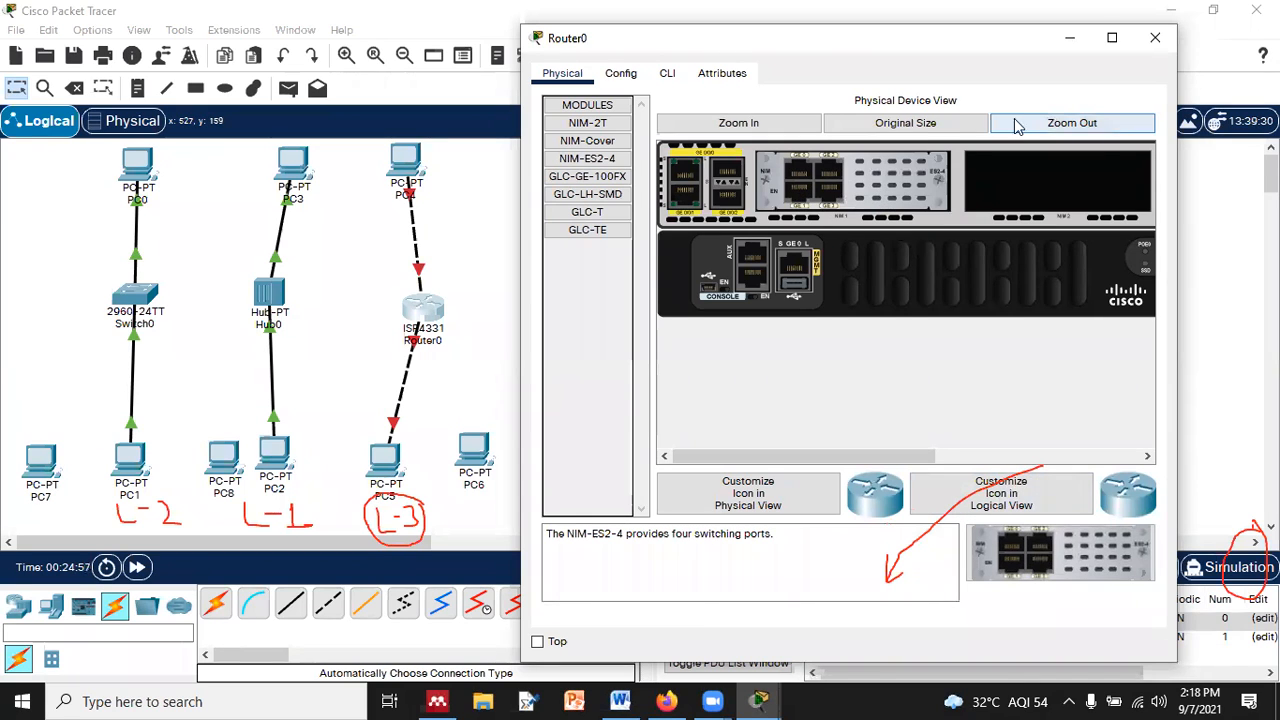
{"action": "left_click_drag", "start_coordinate": [1060, 552], "coordinate": [1059, 180]}
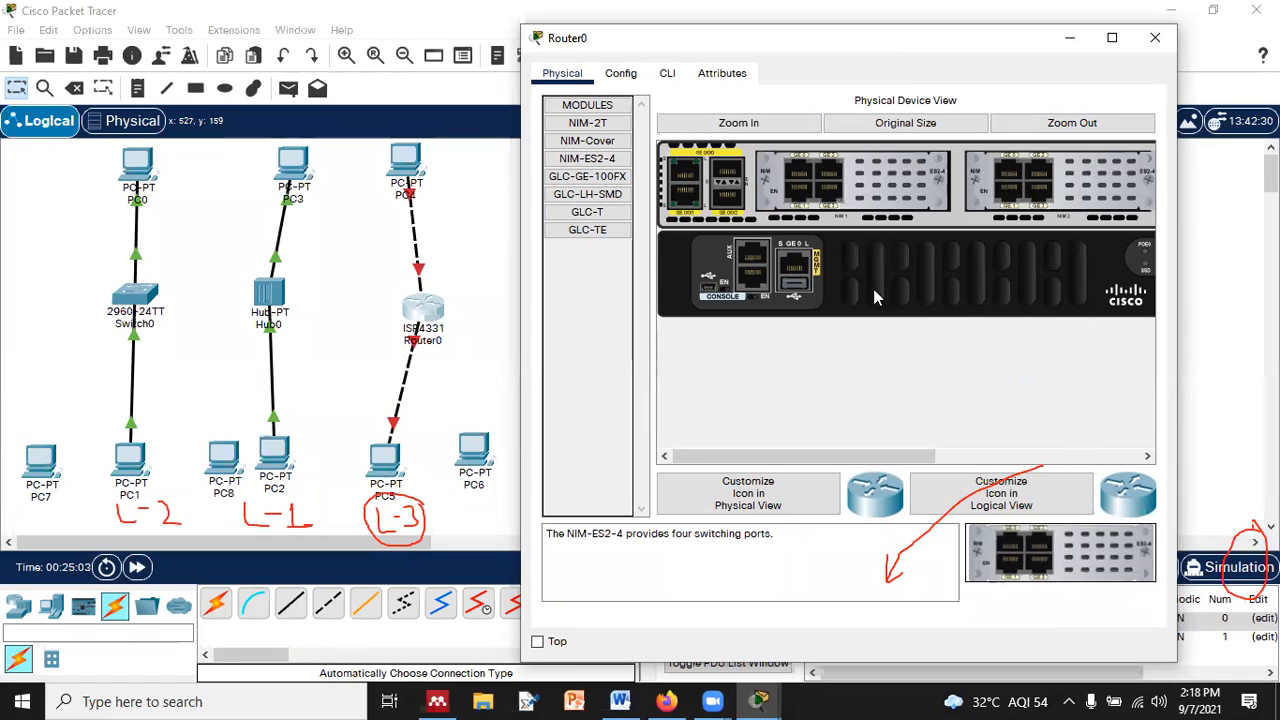
{"action": "left_click_drag", "start_coordinate": [1106, 545], "coordinate": [1037, 523]}
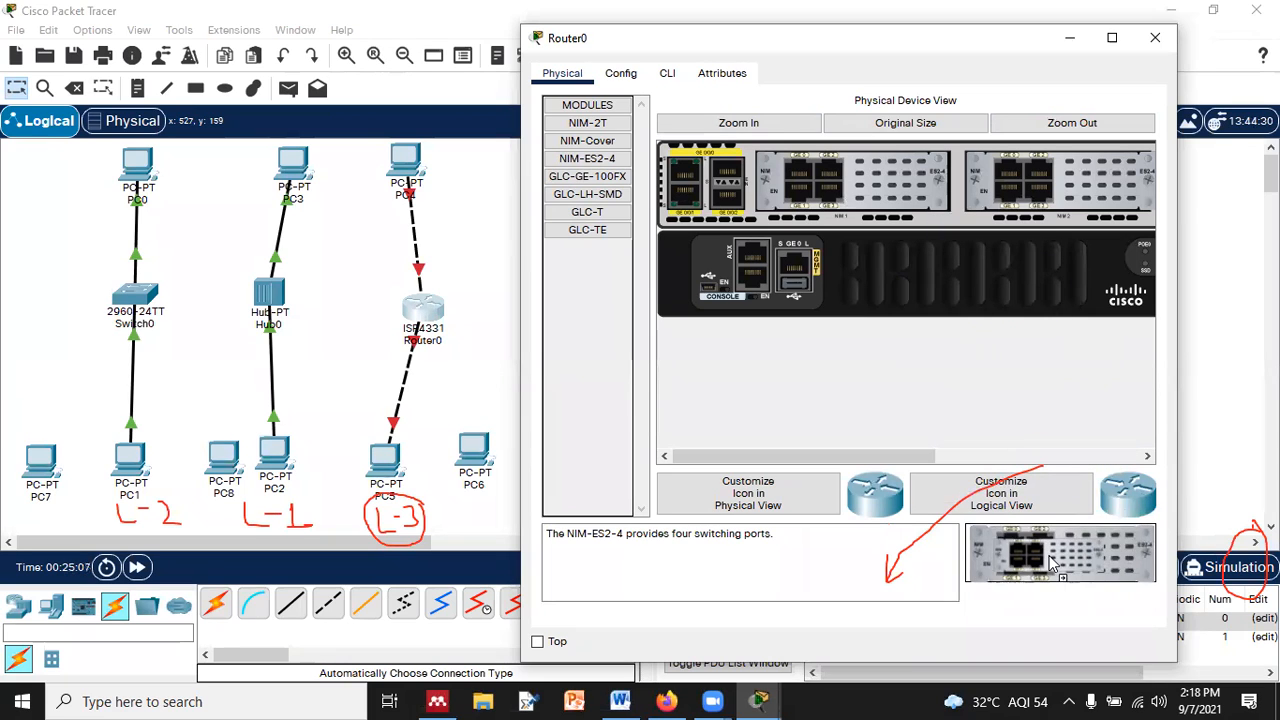
{"action": "left_click_drag", "start_coordinate": [880, 457], "coordinate": [969, 456]}
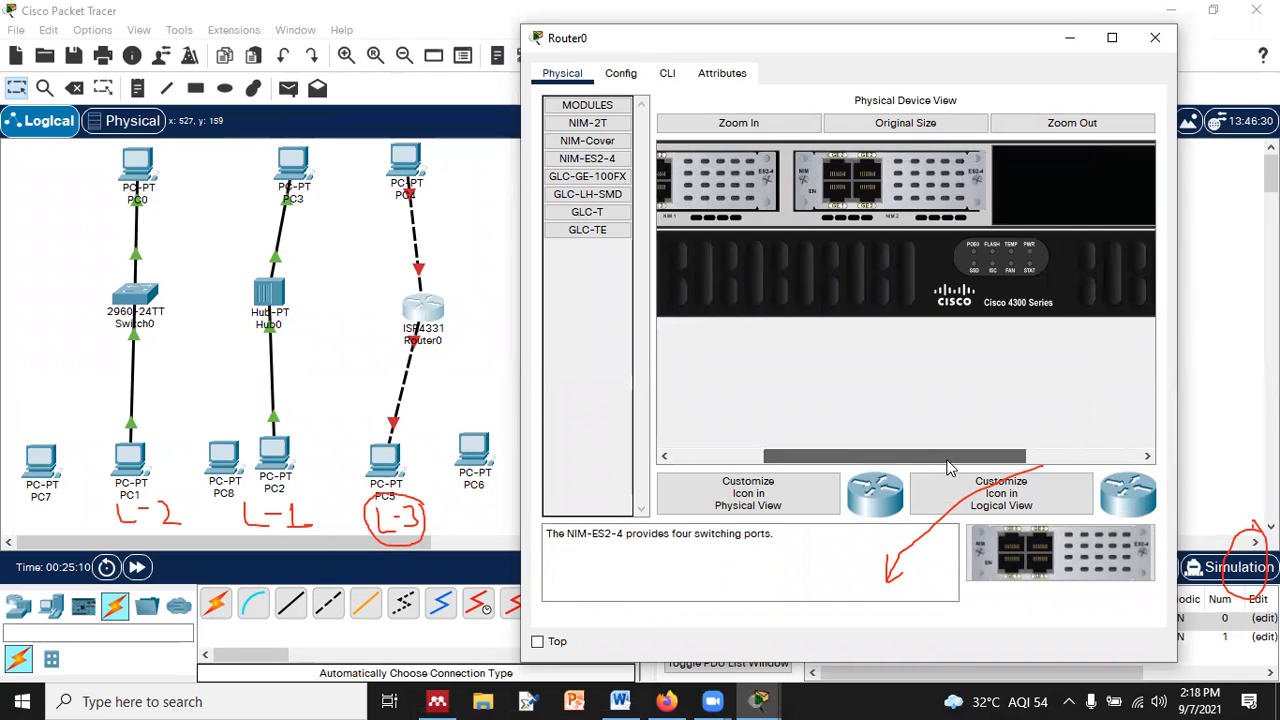
- Connect Hub0 to PC8 and Switch0 to PC7 with automatically chosen cables, and adjust the spacing of PC2 and PC8
{"action": "mouse_move", "coordinate": [419, 317]}
{"action": "left_mouse_down"}
{"action": "mouse_move", "coordinate": [380, 303]}
{"action": "mouse_move", "coordinate": [403, 303]}
{"action": "left_mouse_up"}
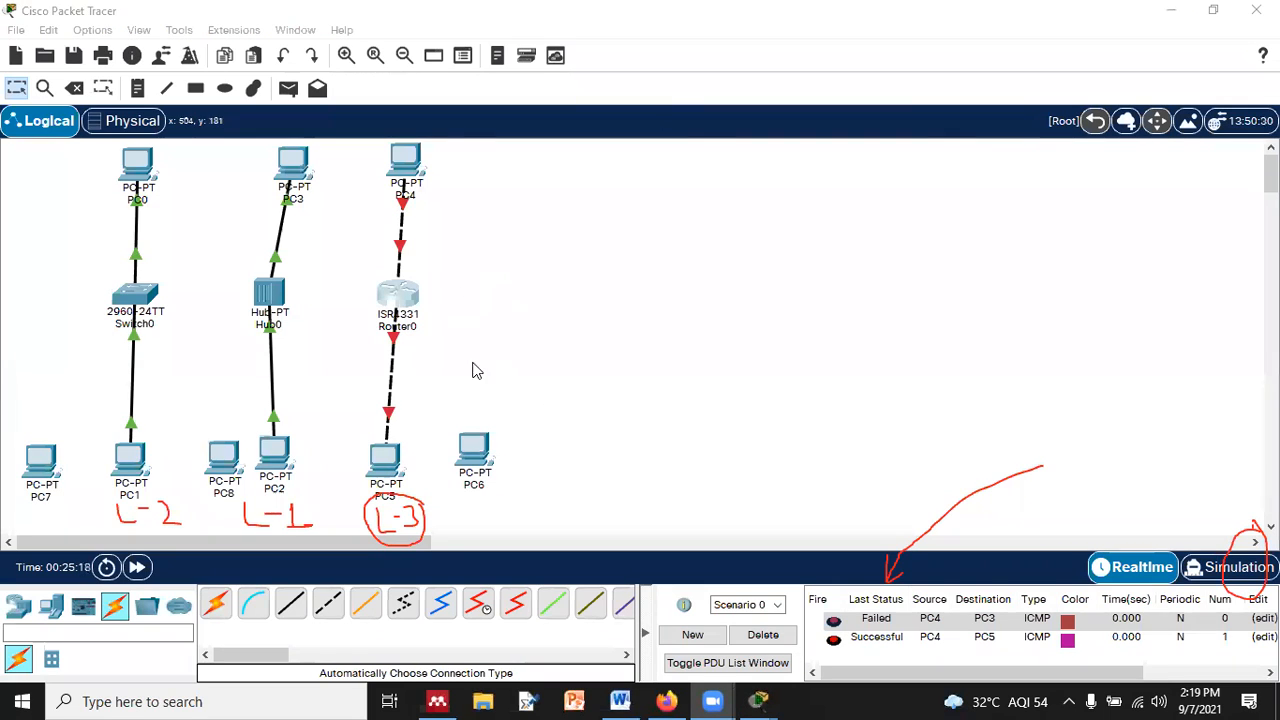
{"action": "left_click", "coordinate": [215, 603]}
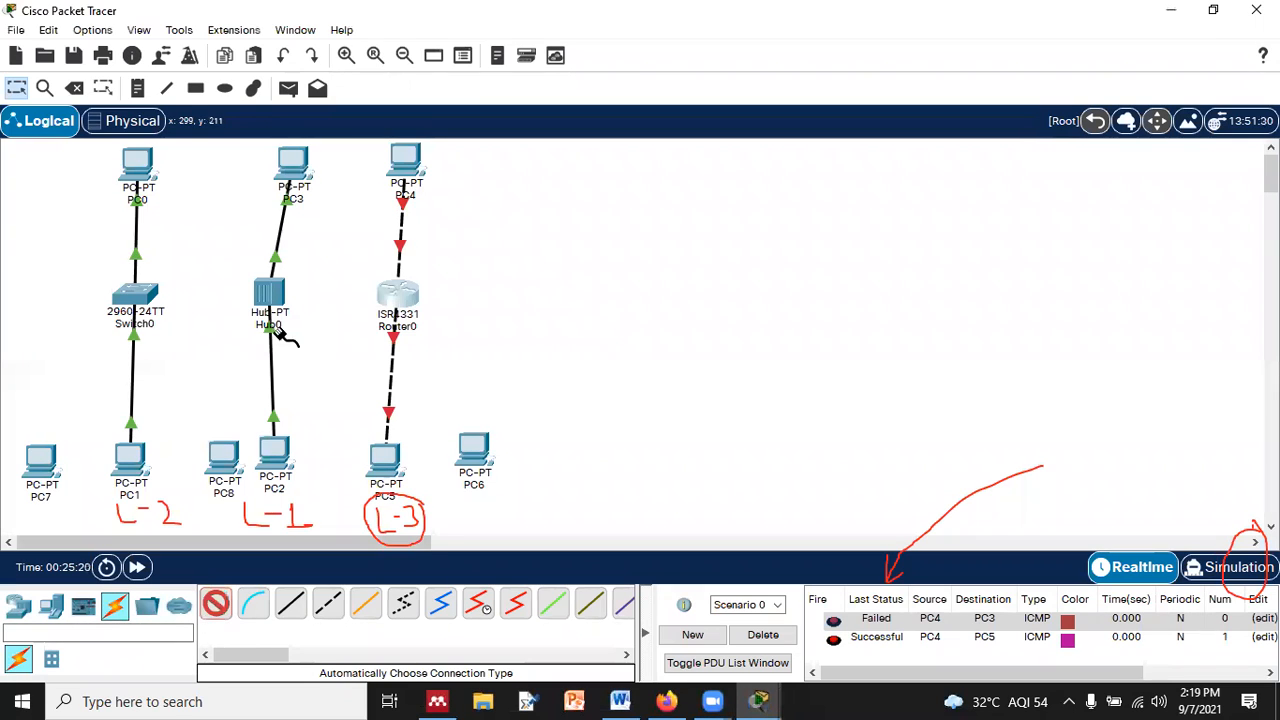
{"action": "left_click", "coordinate": [277, 290]}
{"action": "left_click", "coordinate": [224, 455]}
{"action": "left_click", "coordinate": [215, 603]}
{"action": "left_click", "coordinate": [148, 293]}
{"action": "left_click", "coordinate": [42, 460]}
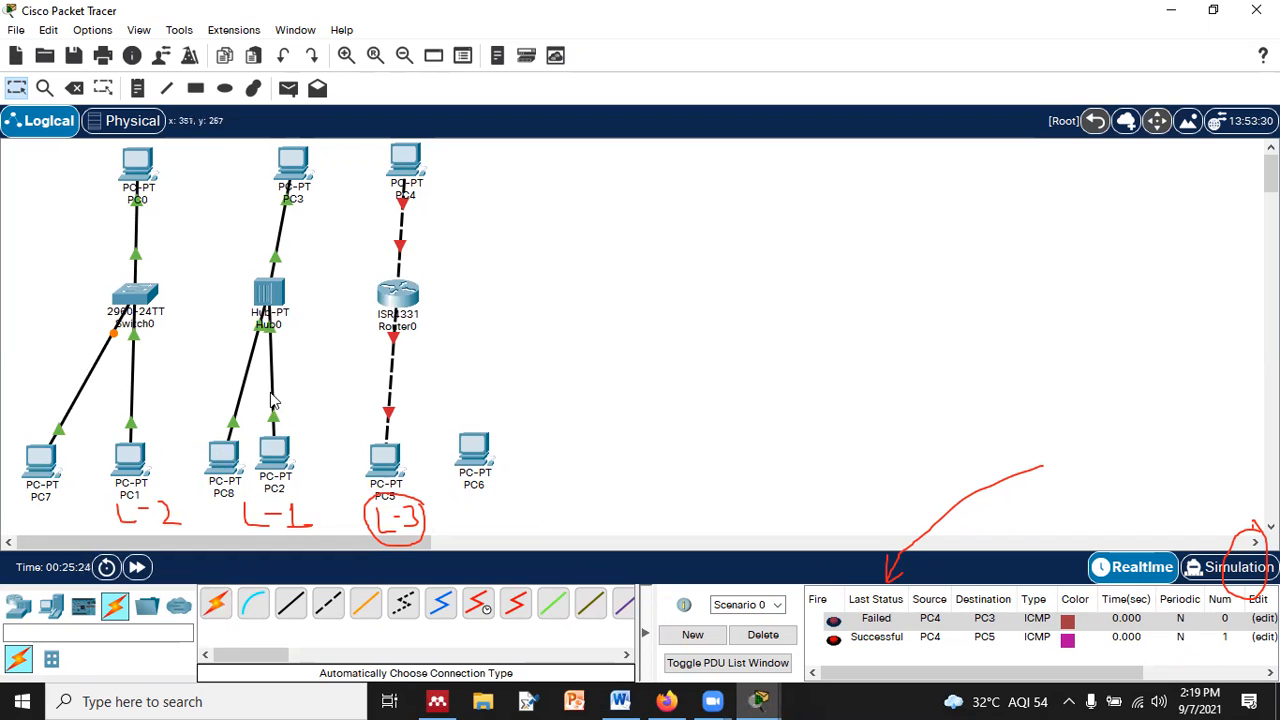
{"action": "left_click_drag", "start_coordinate": [278, 470], "coordinate": [231, 470]}
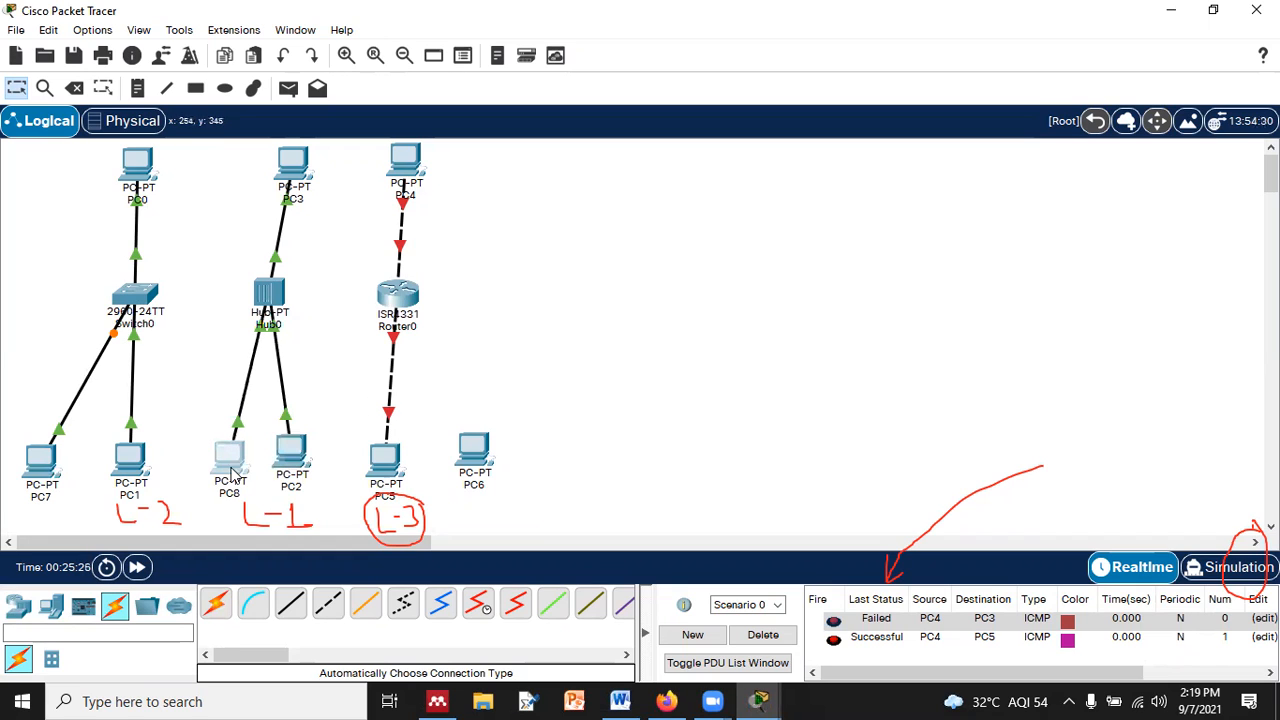
- Shift PC4, Router0, PC5 and PC6 away from the hub network, leaving a wider gap between PC5 and PC6
{"action": "left_click_drag", "start_coordinate": [397, 303], "coordinate": [428, 306]}
{"action": "left_click_drag", "start_coordinate": [385, 462], "coordinate": [414, 462]}
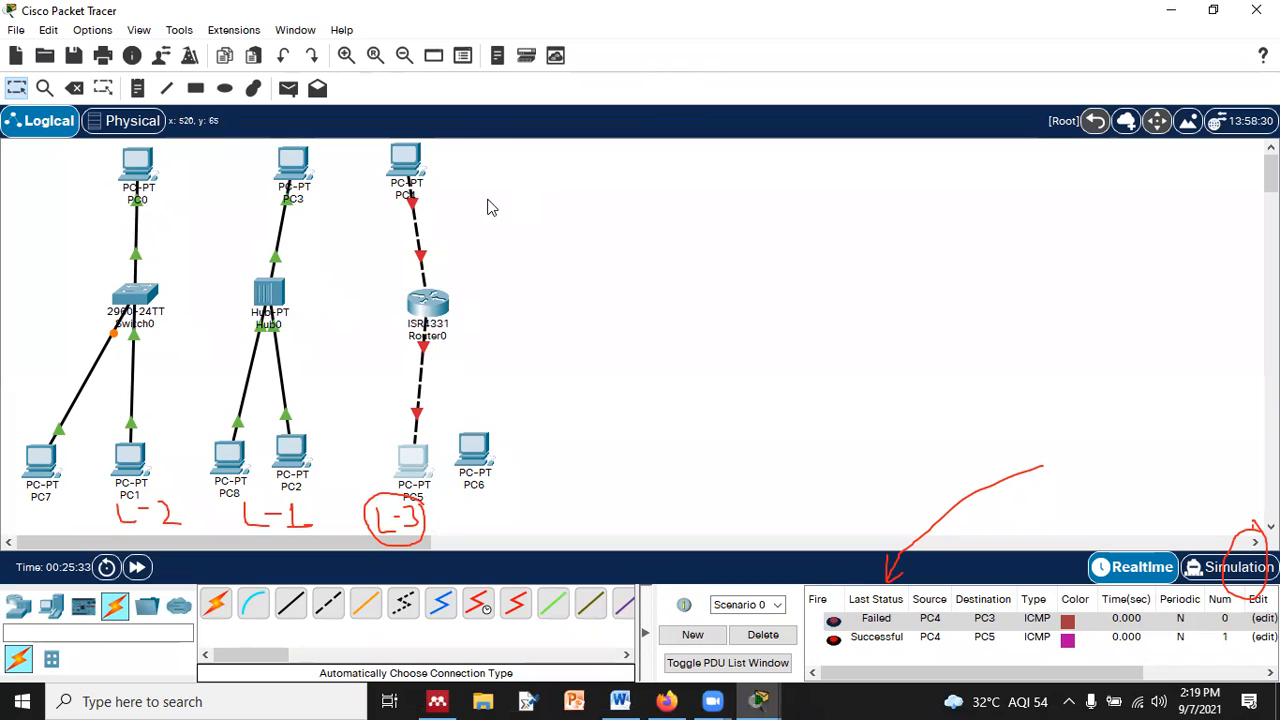
{"action": "left_click_drag", "start_coordinate": [409, 174], "coordinate": [488, 172]}
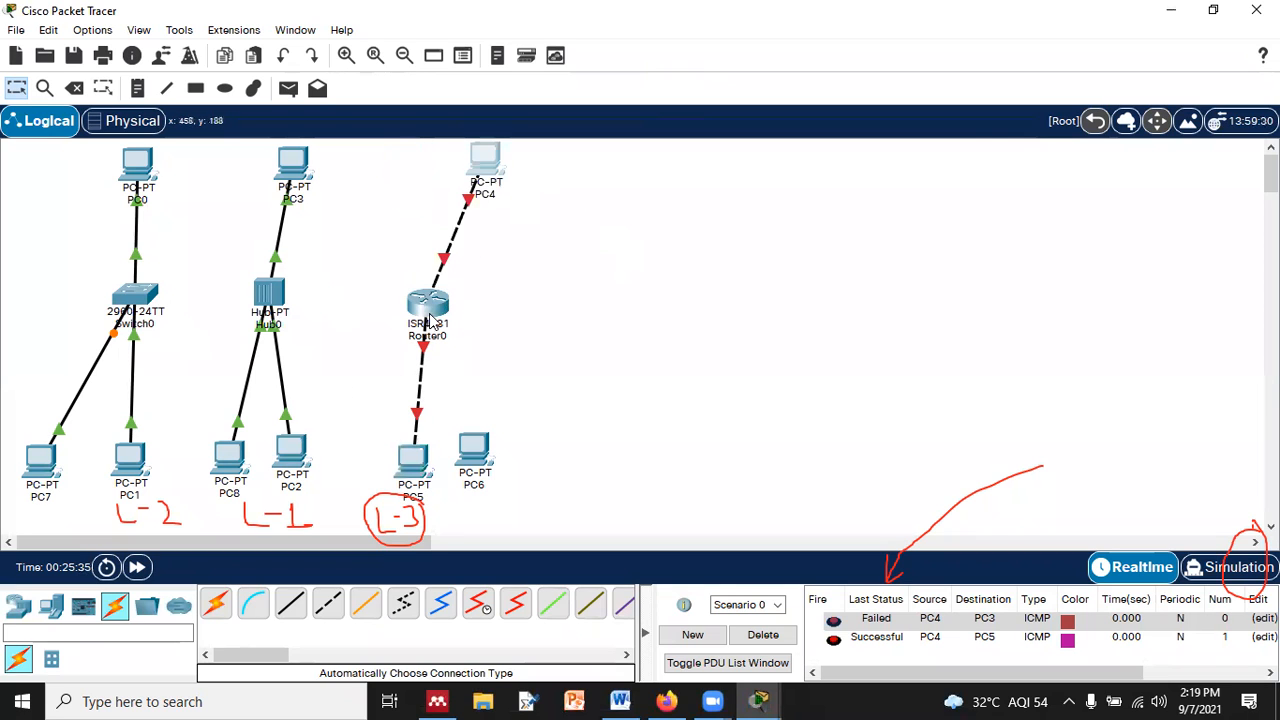
{"action": "left_click_drag", "start_coordinate": [430, 320], "coordinate": [483, 320]}
{"action": "left_click_drag", "start_coordinate": [480, 457], "coordinate": [551, 457]}
{"action": "left_click_drag", "start_coordinate": [411, 465], "coordinate": [450, 465]}
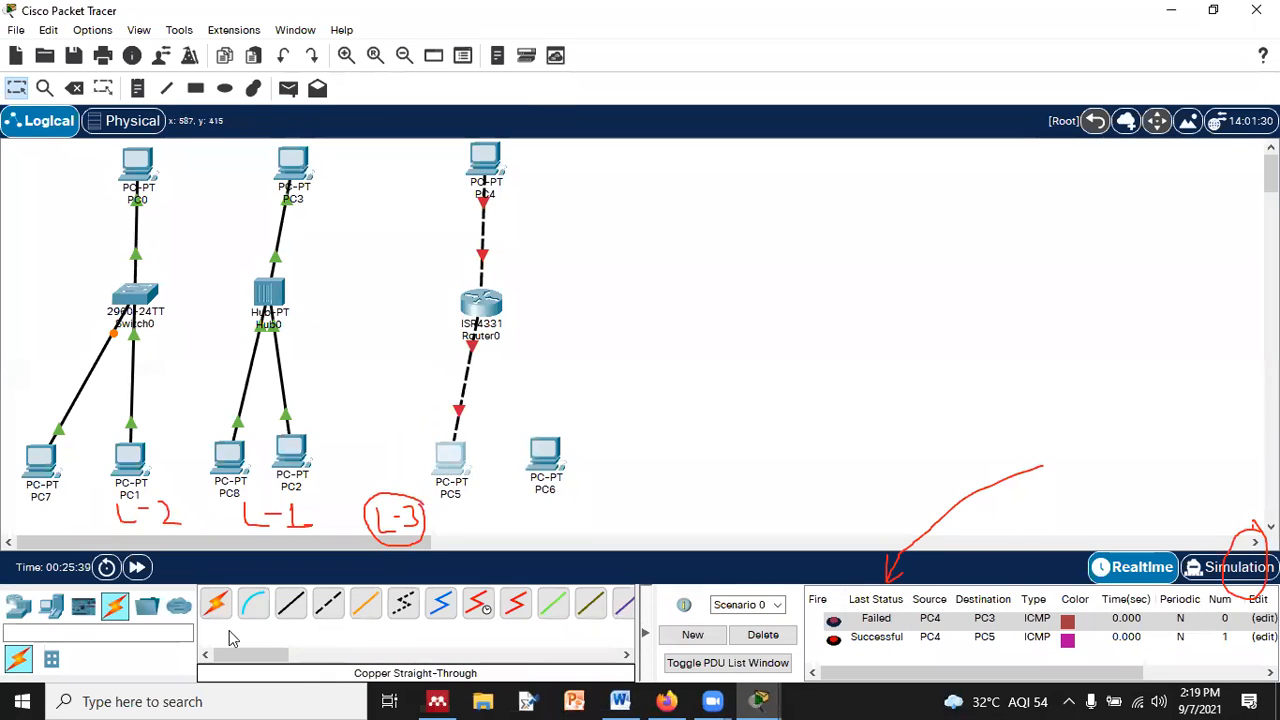
- Connect PC6 to Router0 with an automatically chosen cable and arrange PC5 and PC6 on either side below the router
{"action": "left_click", "coordinate": [545, 460]}
{"action": "left_click", "coordinate": [500, 314]}
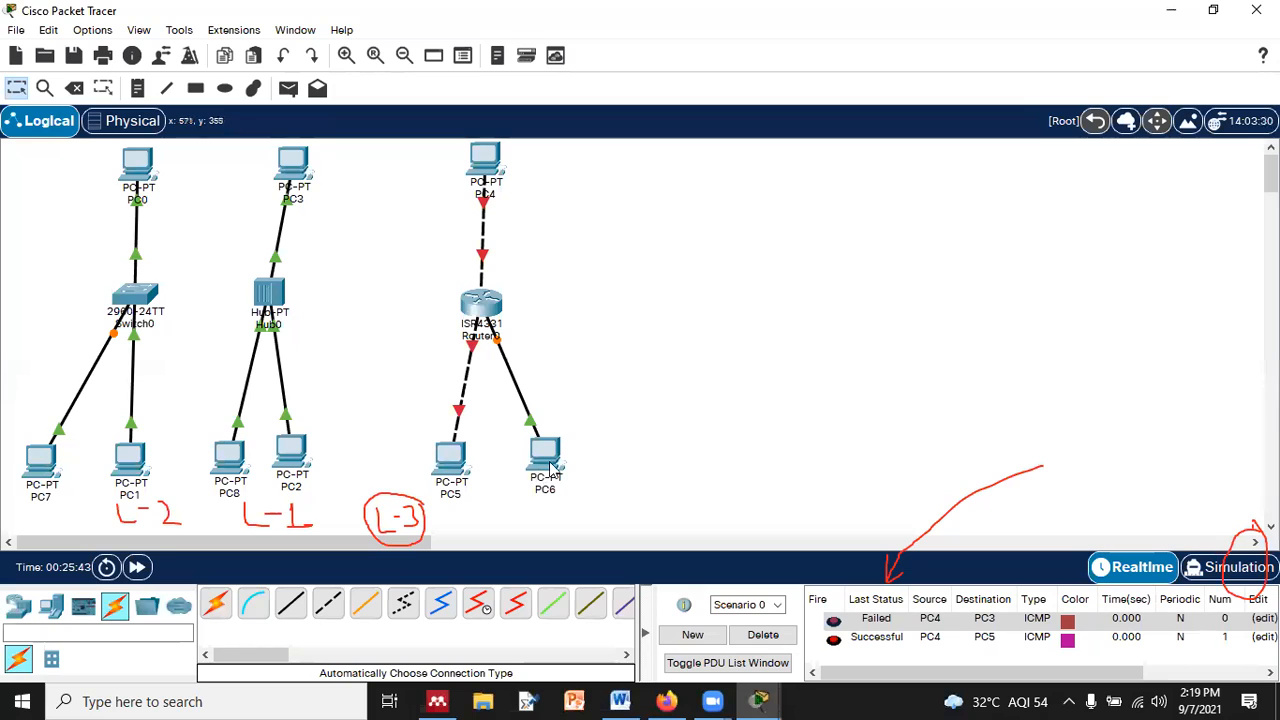
{"action": "left_click_drag", "start_coordinate": [553, 452], "coordinate": [572, 461]}
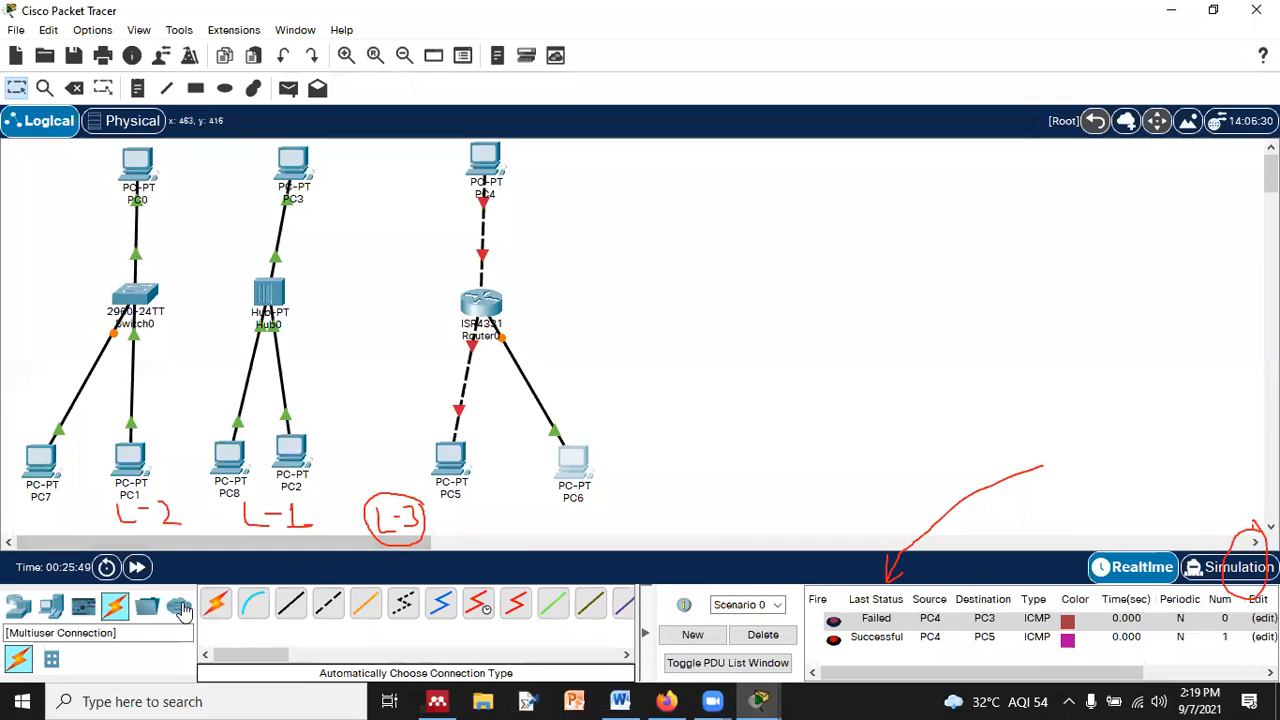
{"action": "left_click", "coordinate": [215, 605]}
{"action": "key", "text": "Escape"}
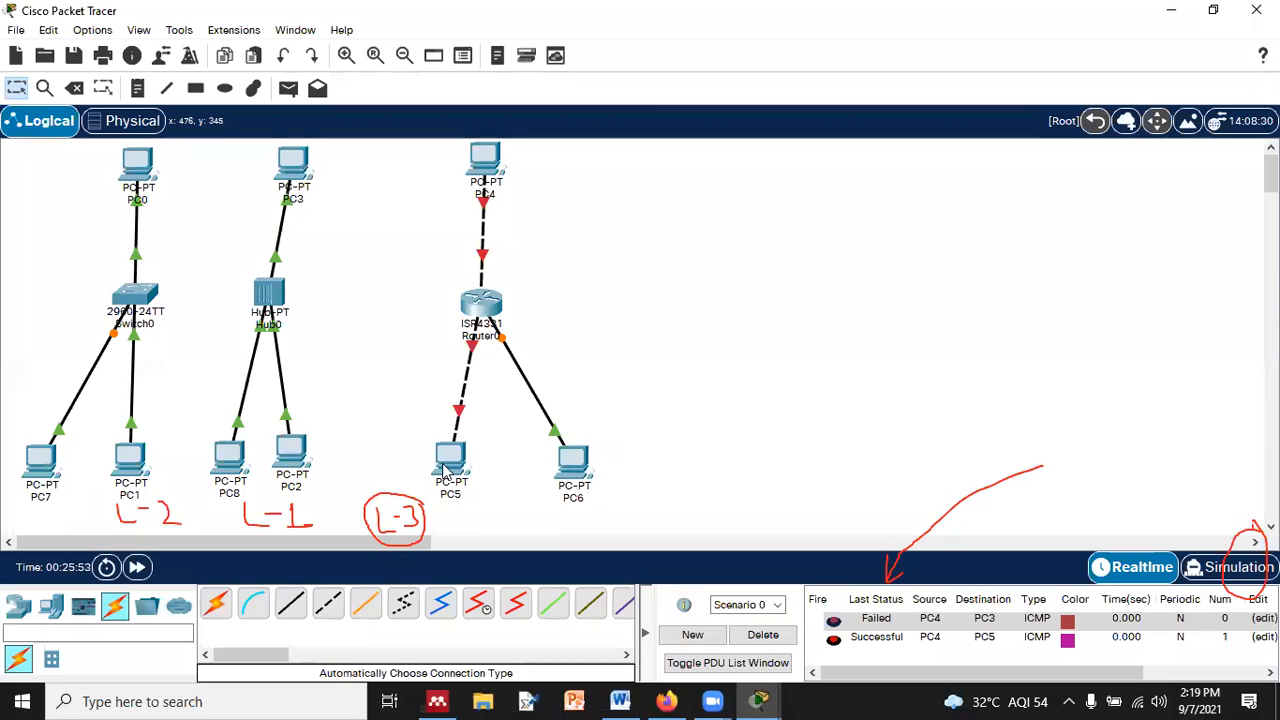
{"action": "left_click_drag", "start_coordinate": [447, 468], "coordinate": [420, 470]}
{"action": "left_click_drag", "start_coordinate": [572, 463], "coordinate": [543, 465]}
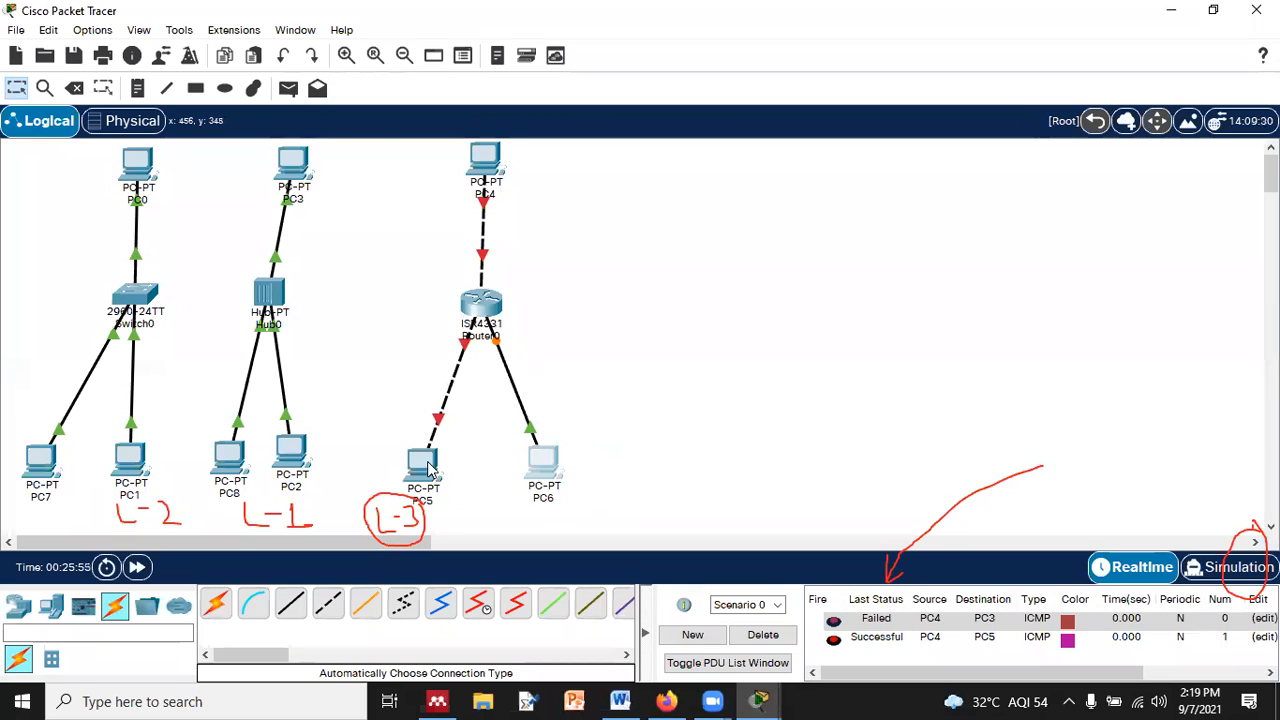
- Set PC6's static IPv4 address to 10.0.0.19 with subnet mask 255.0.0.0
{"action": "mouse_move", "coordinate": [428, 468]}
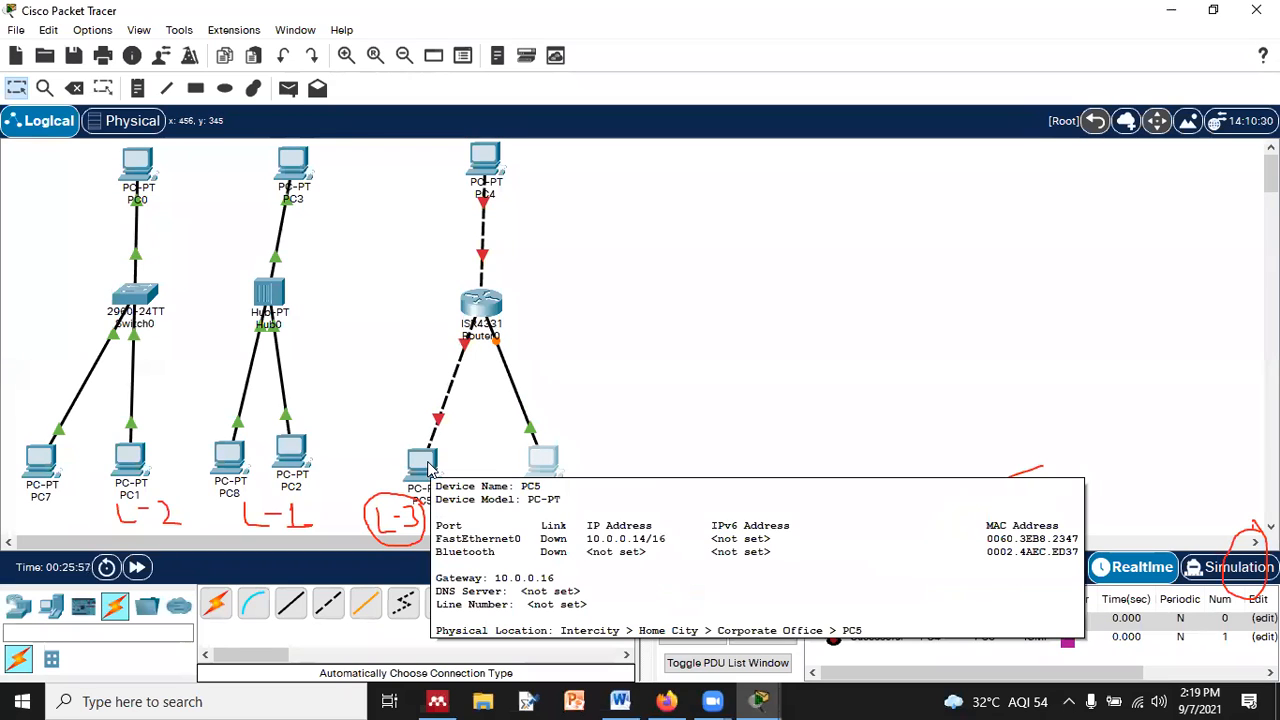
{"action": "left_click", "coordinate": [541, 464]}
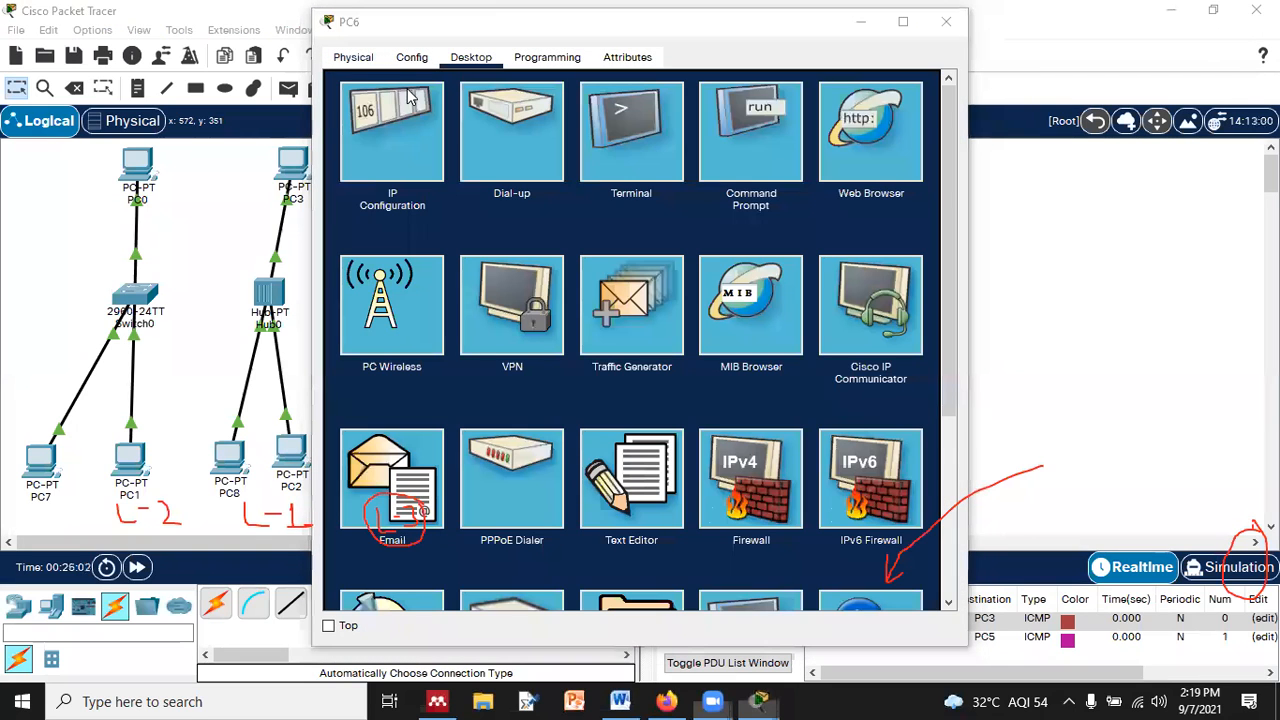
{"action": "left_click", "coordinate": [410, 95]}
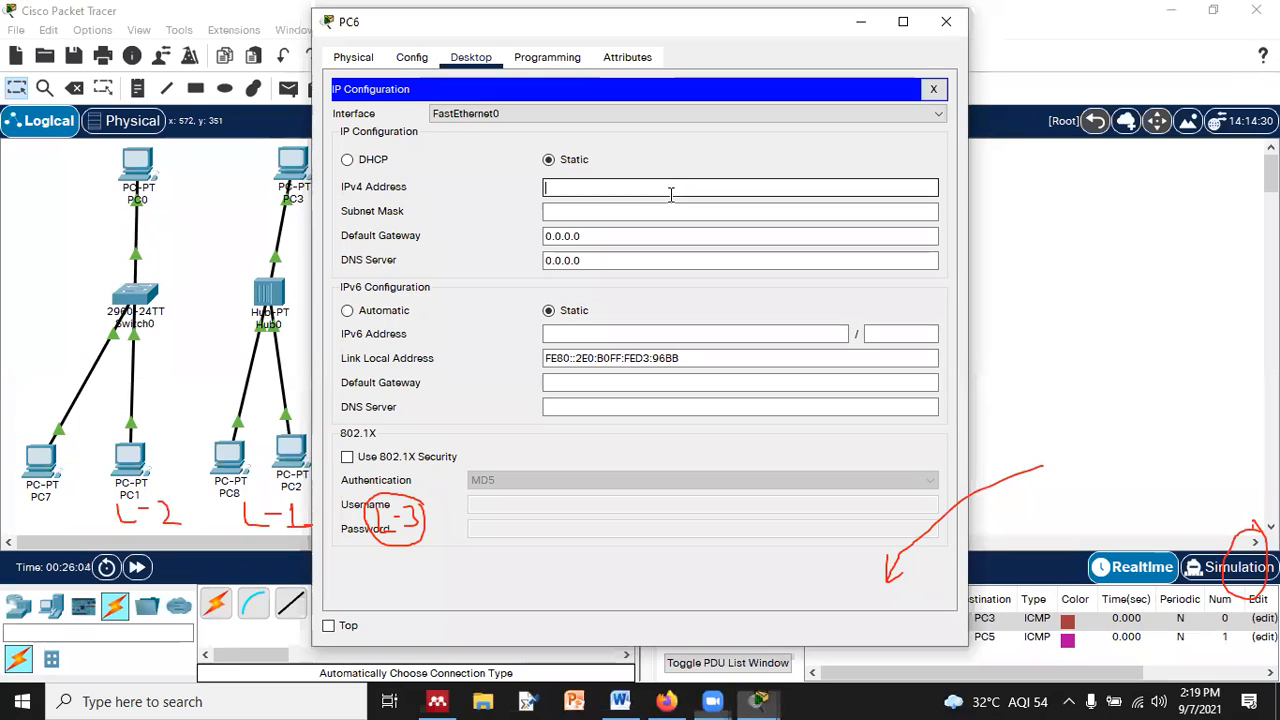
{"action": "type", "text": "10.0.0.19"}
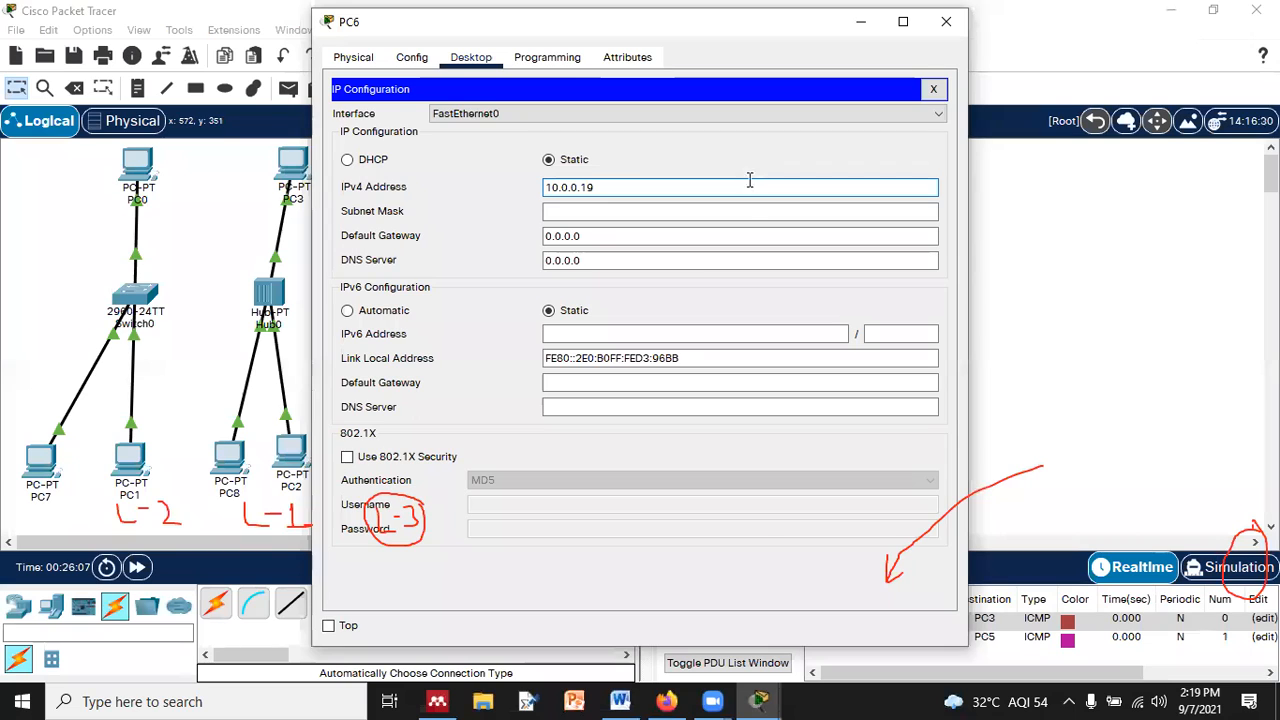
{"action": "left_click", "coordinate": [749, 212]}
{"action": "left_click", "coordinate": [646, 237]}
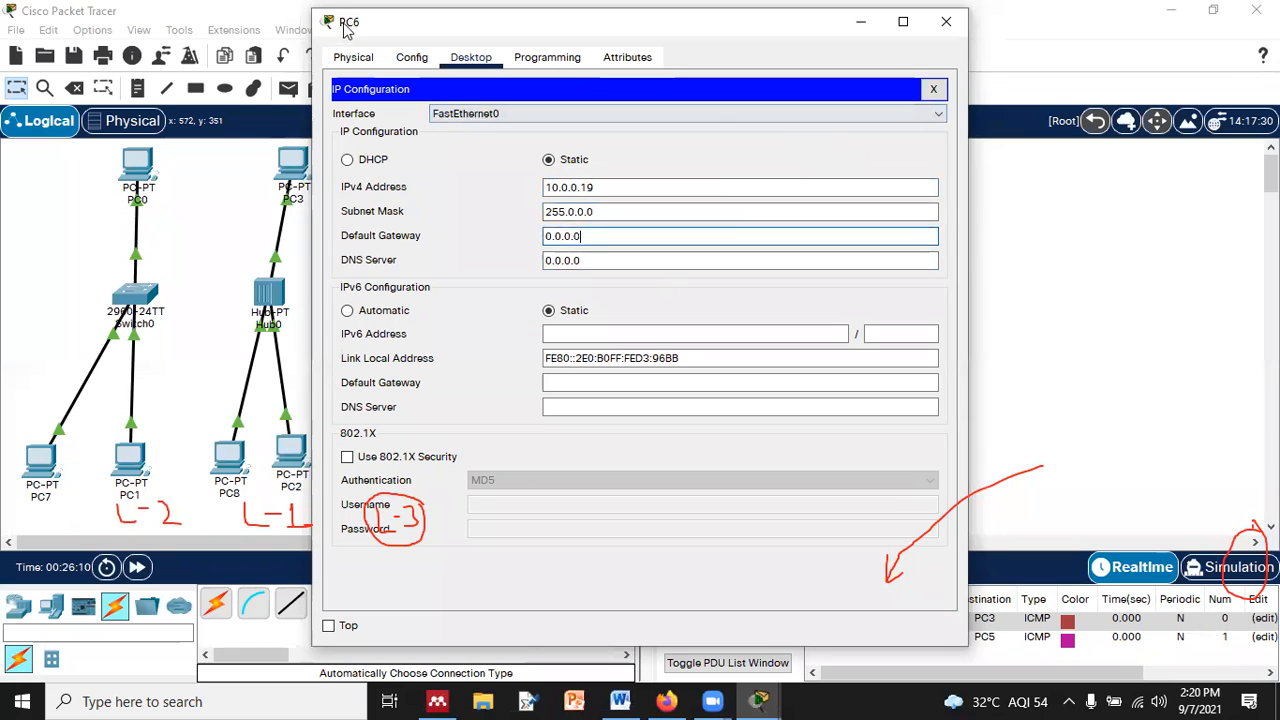
- Move PC6's configuration window aside, and open Router0 and PC5's IP configuration to check the default gateway
{"action": "left_click_drag", "start_coordinate": [347, 33], "coordinate": [885, 88]}
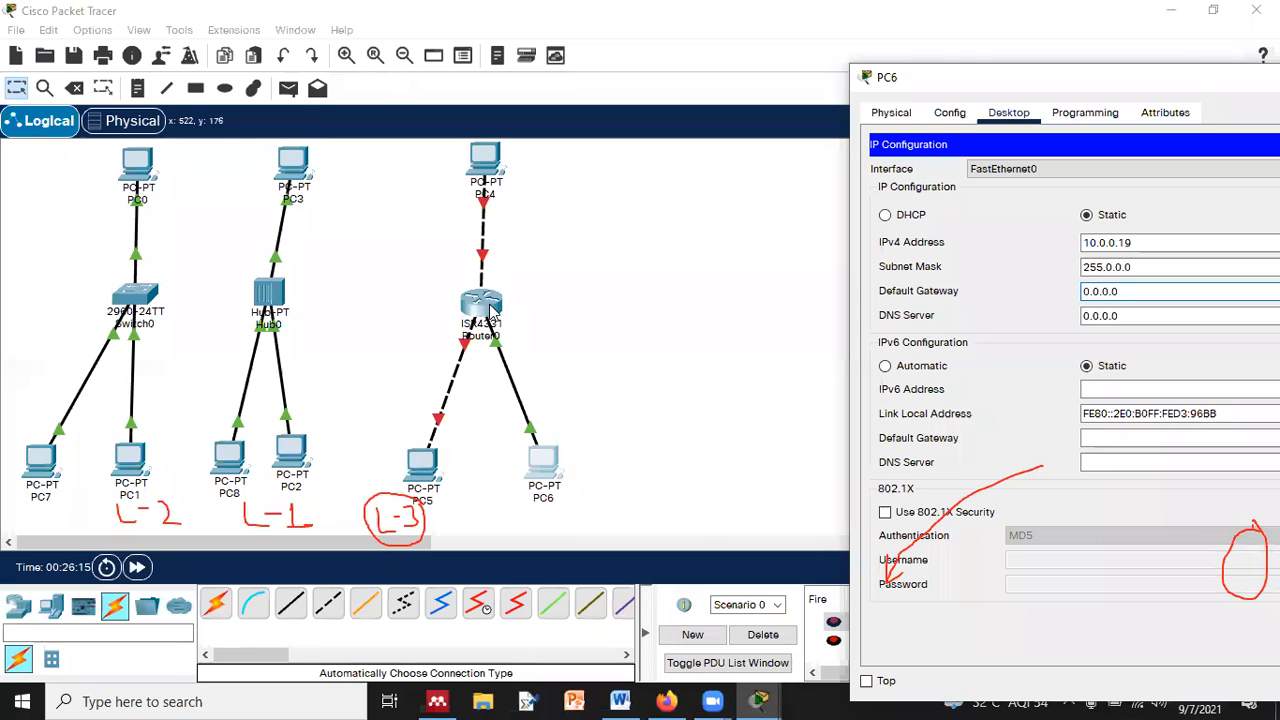
{"action": "left_click", "coordinate": [490, 312]}
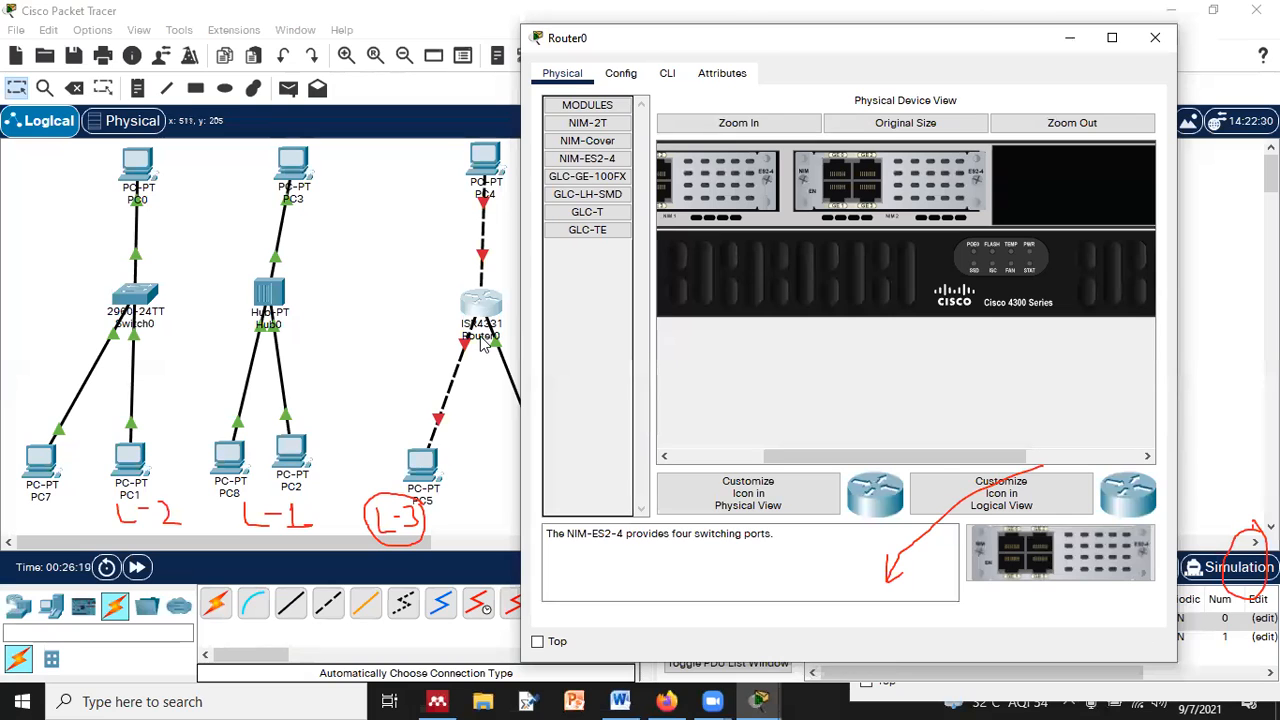
{"action": "left_click", "coordinate": [432, 468]}
{"action": "left_click", "coordinate": [432, 468]}
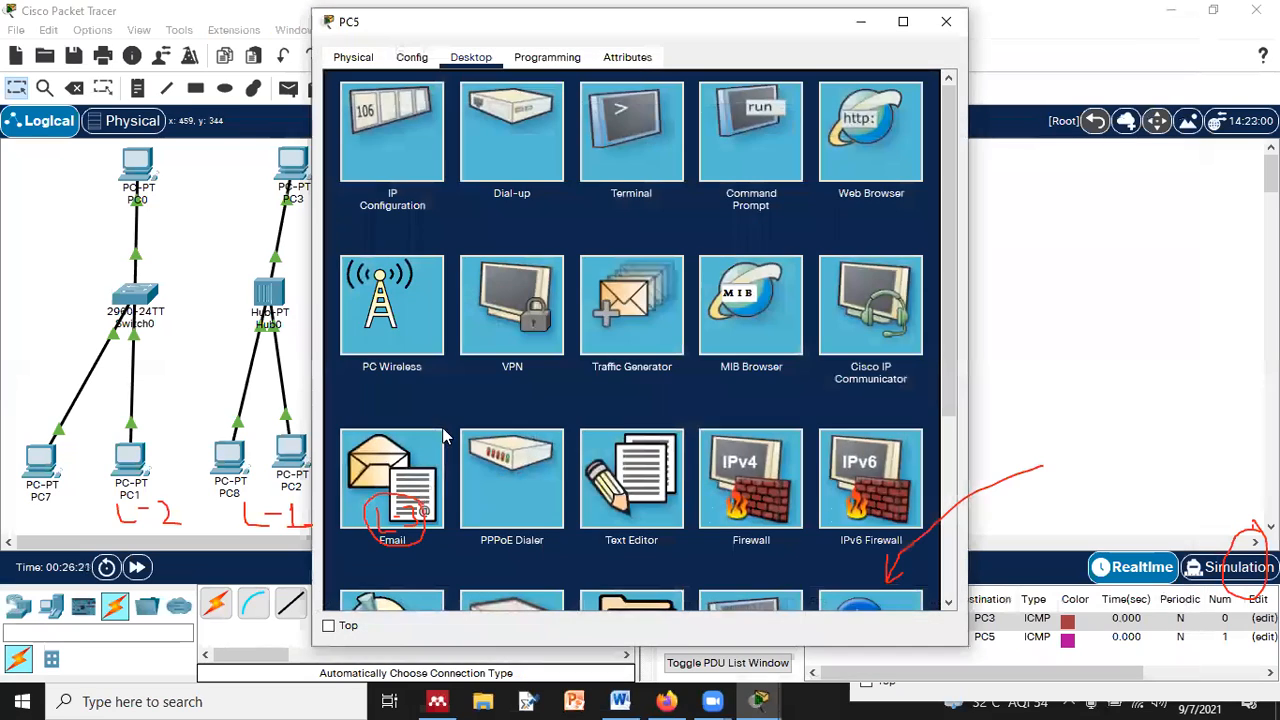
{"action": "left_click", "coordinate": [382, 130]}
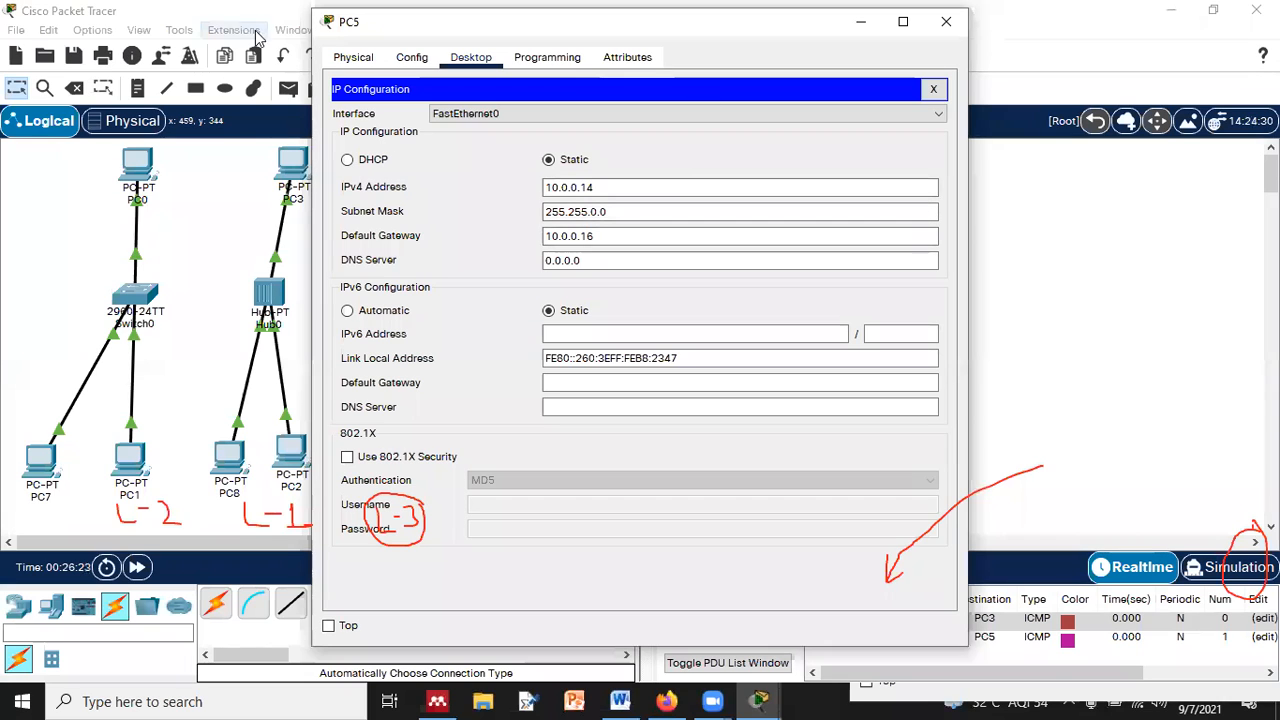
- Close PC5's window and set PC6's default gateway to 10.0.0.16
{"action": "left_click_drag", "start_coordinate": [810, 22], "coordinate": [780, 257]}
{"action": "left_click", "coordinate": [915, 256]}
{"action": "left_click", "coordinate": [547, 463]}
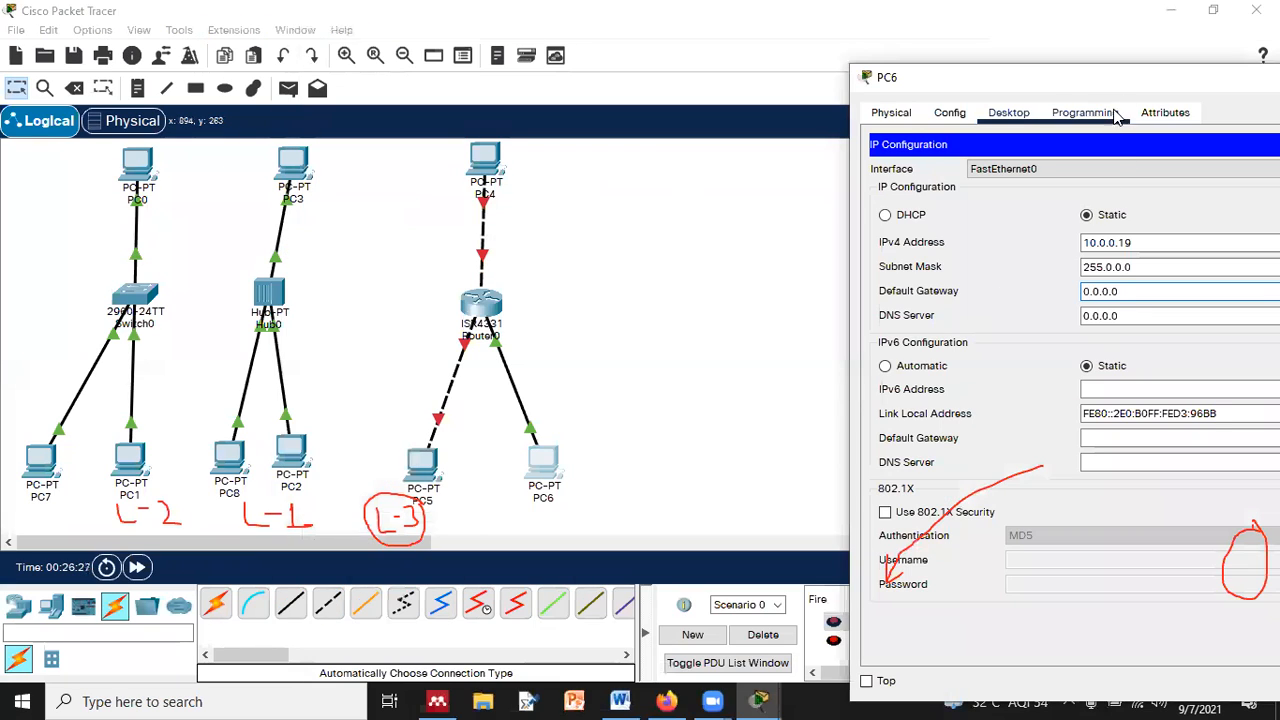
{"action": "left_click_drag", "start_coordinate": [1085, 78], "coordinate": [514, 111]}
{"action": "double_click", "coordinate": [571, 327]}
{"action": "type", "text": "10.0"}
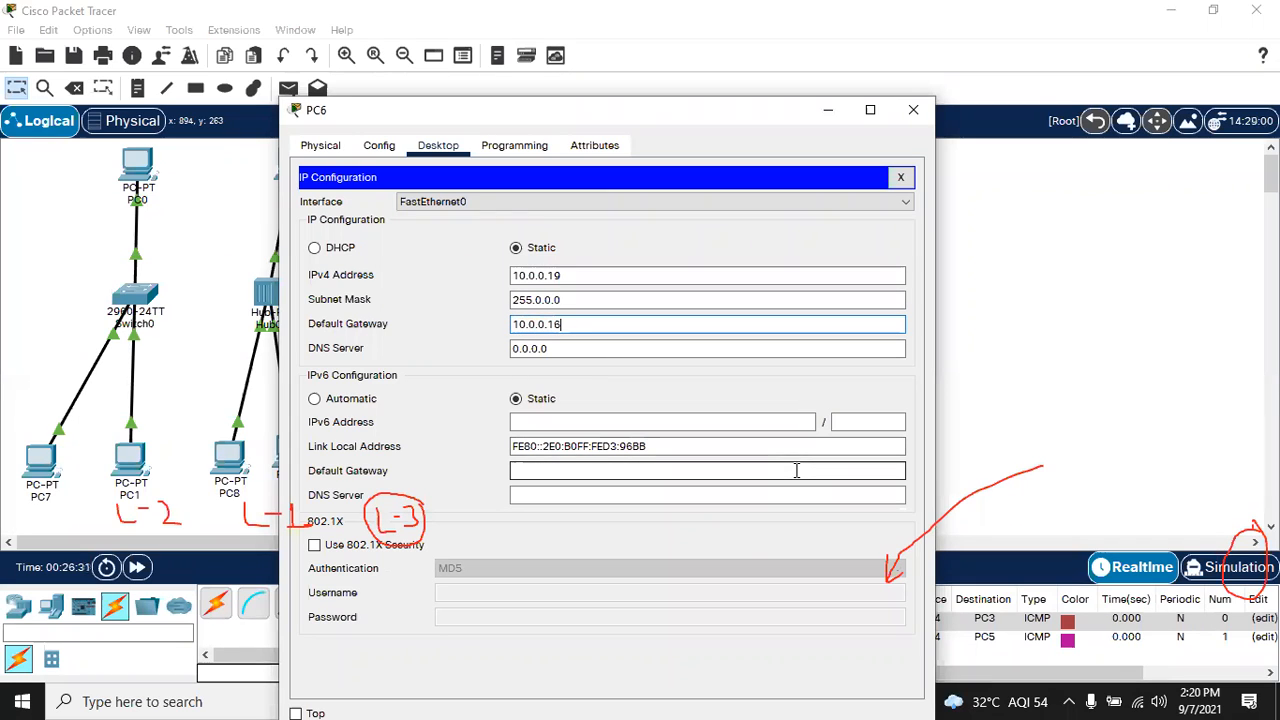
{"action": "left_click", "coordinate": [913, 109]}
- Nudge PC5 slightly and open Router0's configuration settings, moving the window away from PC4
{"action": "mouse_move", "coordinate": [419, 462]}
{"action": "left_mouse_down"}
{"action": "mouse_move", "coordinate": [437, 429]}
{"action": "mouse_move", "coordinate": [429, 455]}
{"action": "left_mouse_up"}
{"action": "left_click", "coordinate": [481, 305]}
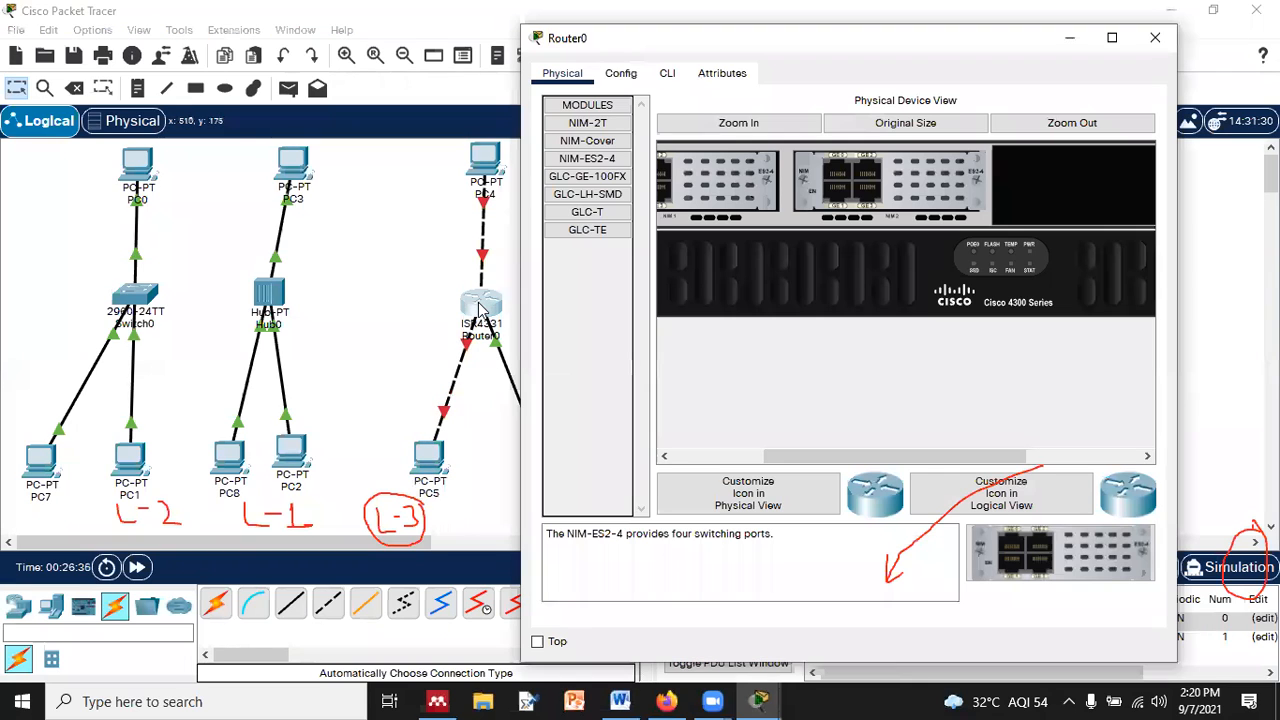
{"action": "left_click", "coordinate": [561, 88]}
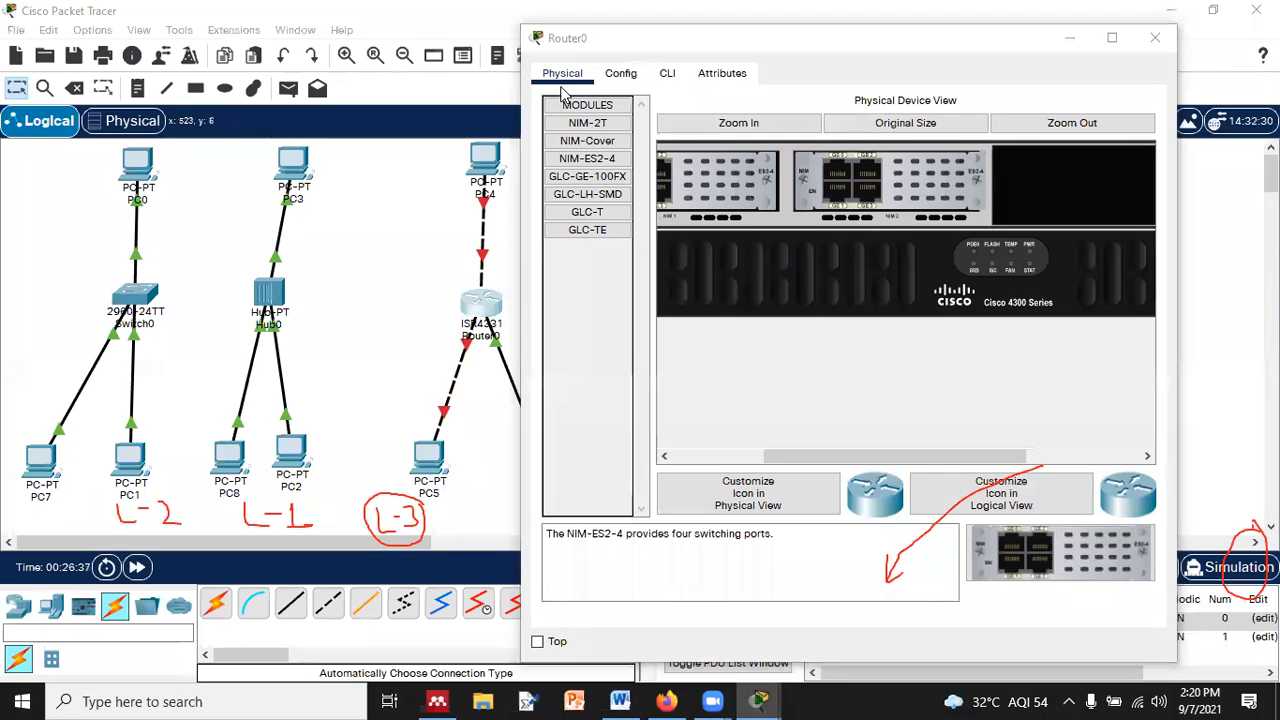
{"action": "left_click_drag", "start_coordinate": [590, 38], "coordinate": [481, 207]}
{"action": "left_click", "coordinate": [513, 244]}
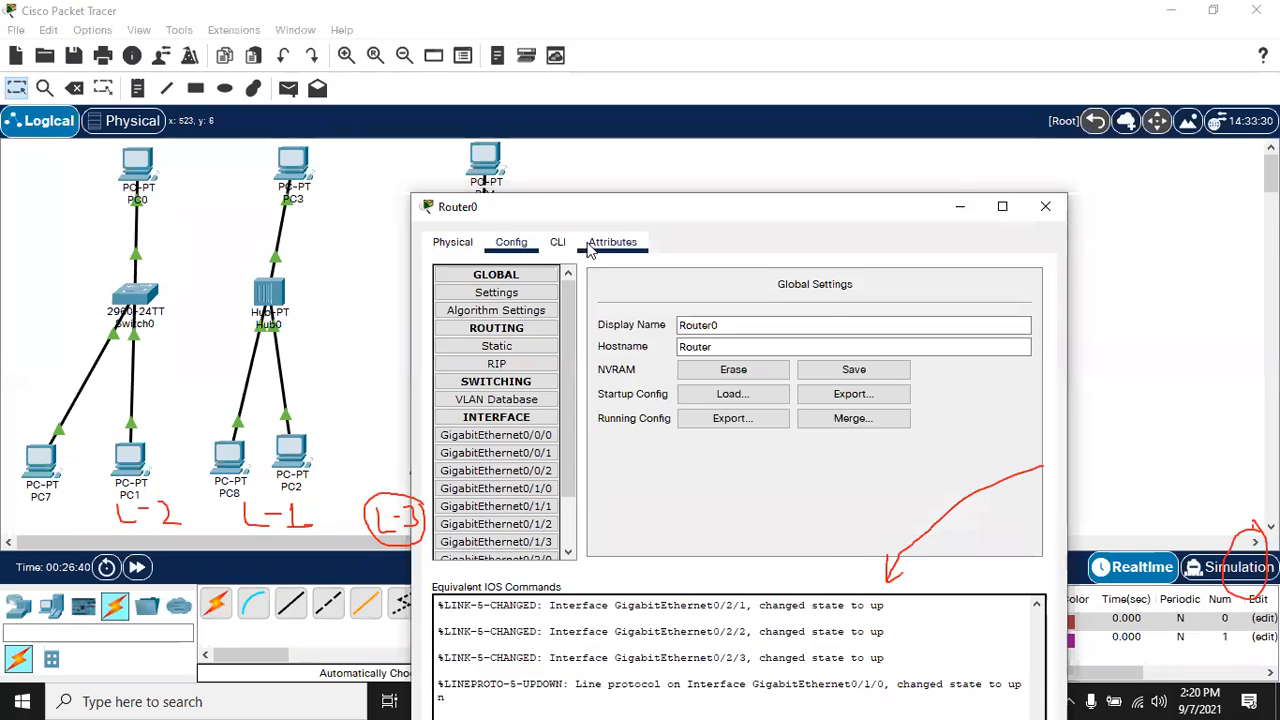
{"action": "left_click", "coordinate": [589, 246]}
{"action": "left_click", "coordinate": [558, 243]}
{"action": "left_click", "coordinate": [511, 243]}
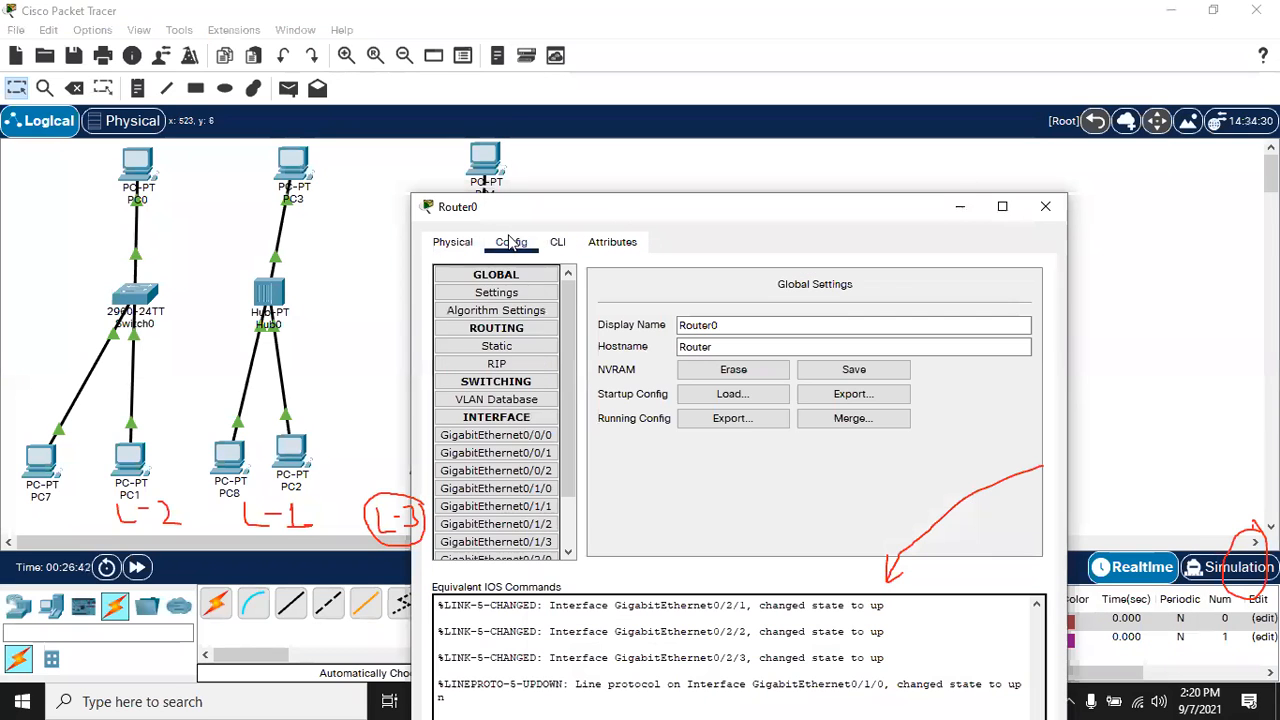
- Look through the port status and IP settings of Router0's GigabitEthernet interfaces and close its window
{"action": "scroll", "coordinate": [510, 495], "scroll_direction": "down", "scroll_amount": 1}
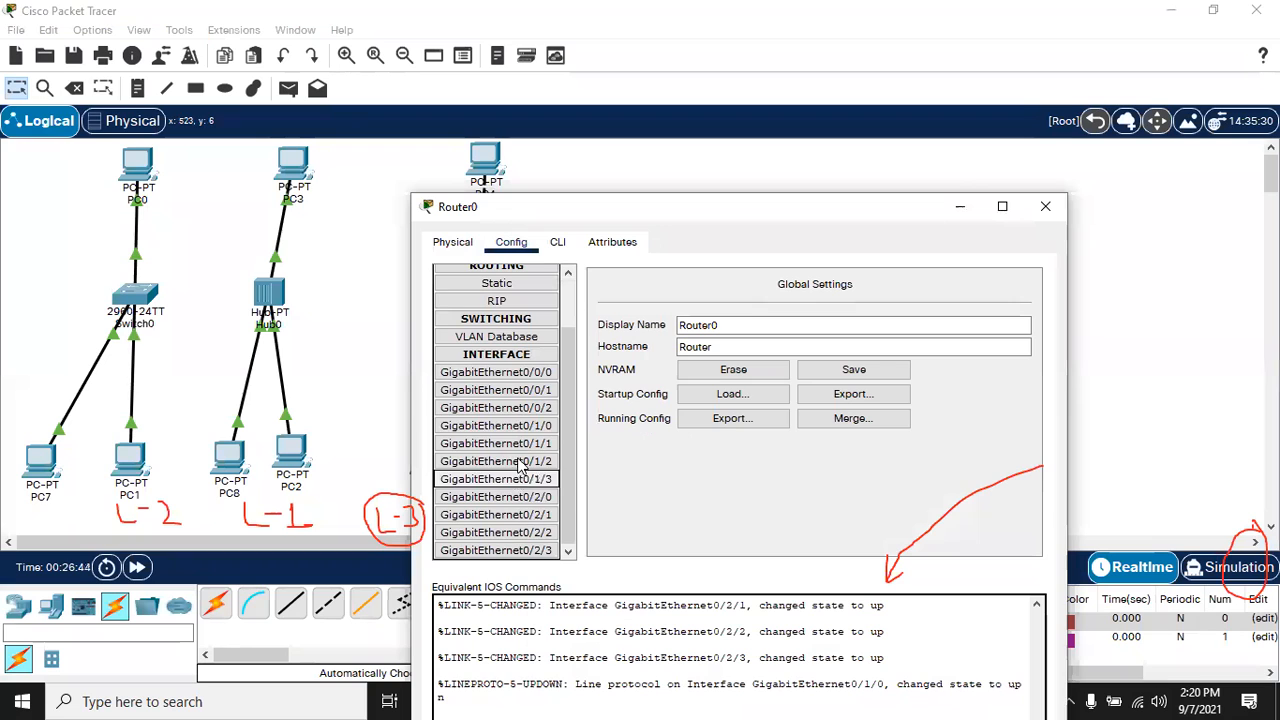
{"action": "left_click", "coordinate": [510, 395]}
{"action": "left_click", "coordinate": [500, 372]}
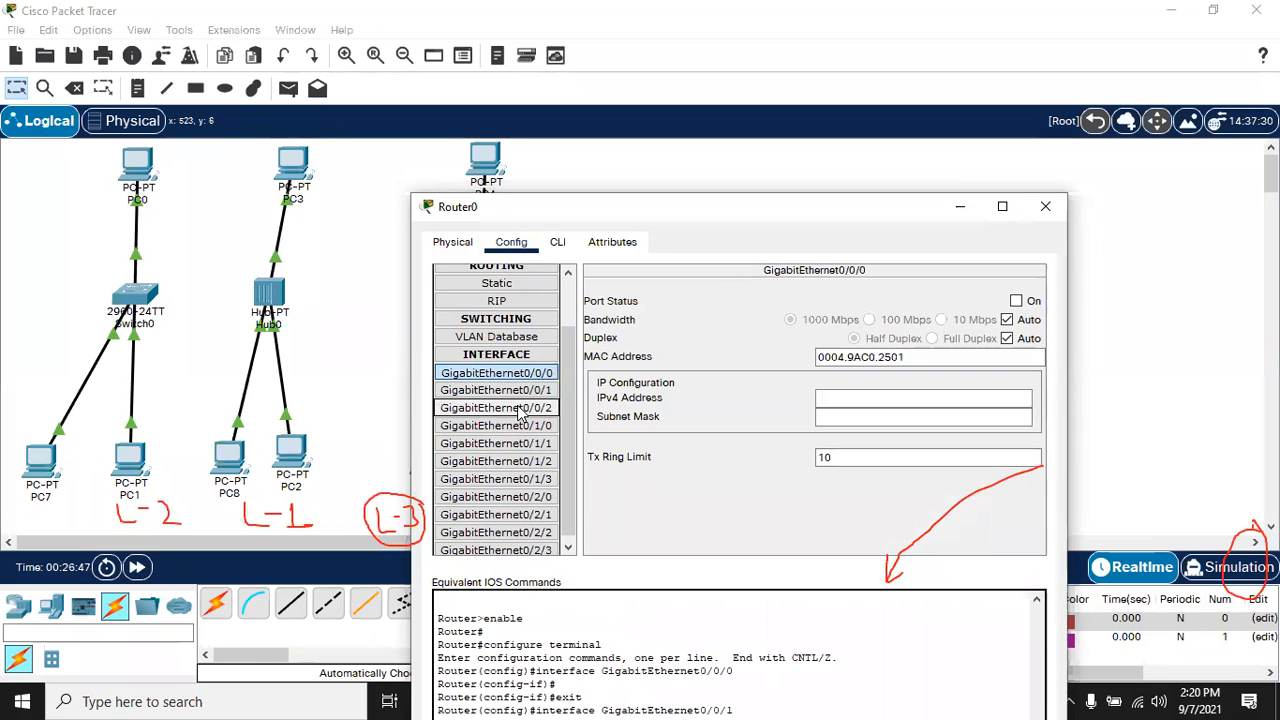
{"action": "left_click", "coordinate": [500, 408]}
{"action": "left_click", "coordinate": [533, 373]}
{"action": "left_click", "coordinate": [533, 390]}
{"action": "left_click", "coordinate": [533, 408]}
{"action": "left_click", "coordinate": [533, 444]}
{"action": "left_click", "coordinate": [530, 479]}
{"action": "left_click", "coordinate": [527, 496]}
{"action": "left_click", "coordinate": [524, 514]}
{"action": "left_click", "coordinate": [521, 533]}
{"action": "left_click", "coordinate": [521, 550]}
{"action": "left_click", "coordinate": [521, 514]}
{"action": "left_click", "coordinate": [521, 497]}
{"action": "left_click", "coordinate": [521, 479]}
{"action": "left_click", "coordinate": [521, 444]}
{"action": "left_click", "coordinate": [521, 426]}
{"action": "left_click", "coordinate": [521, 408]}
{"action": "left_click", "coordinate": [524, 390]}
{"action": "left_click", "coordinate": [527, 373]}
{"action": "left_click", "coordinate": [525, 392]}
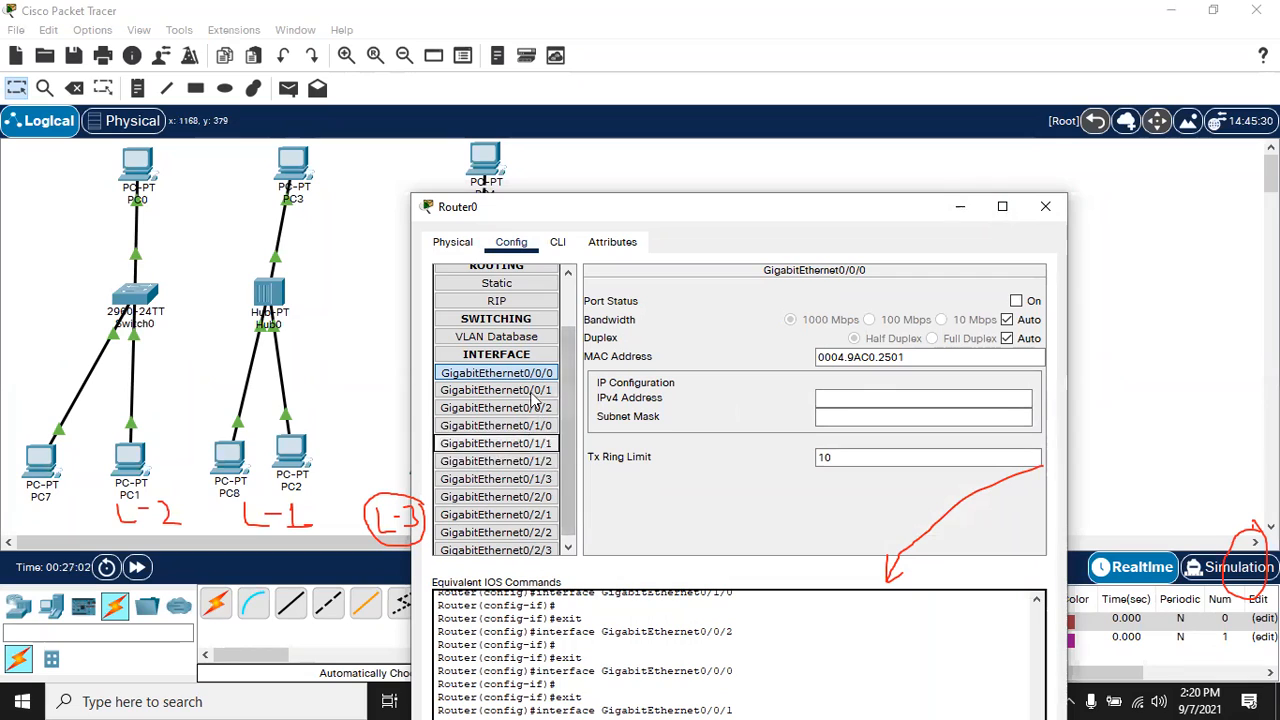
{"action": "left_click", "coordinate": [1060, 210]}
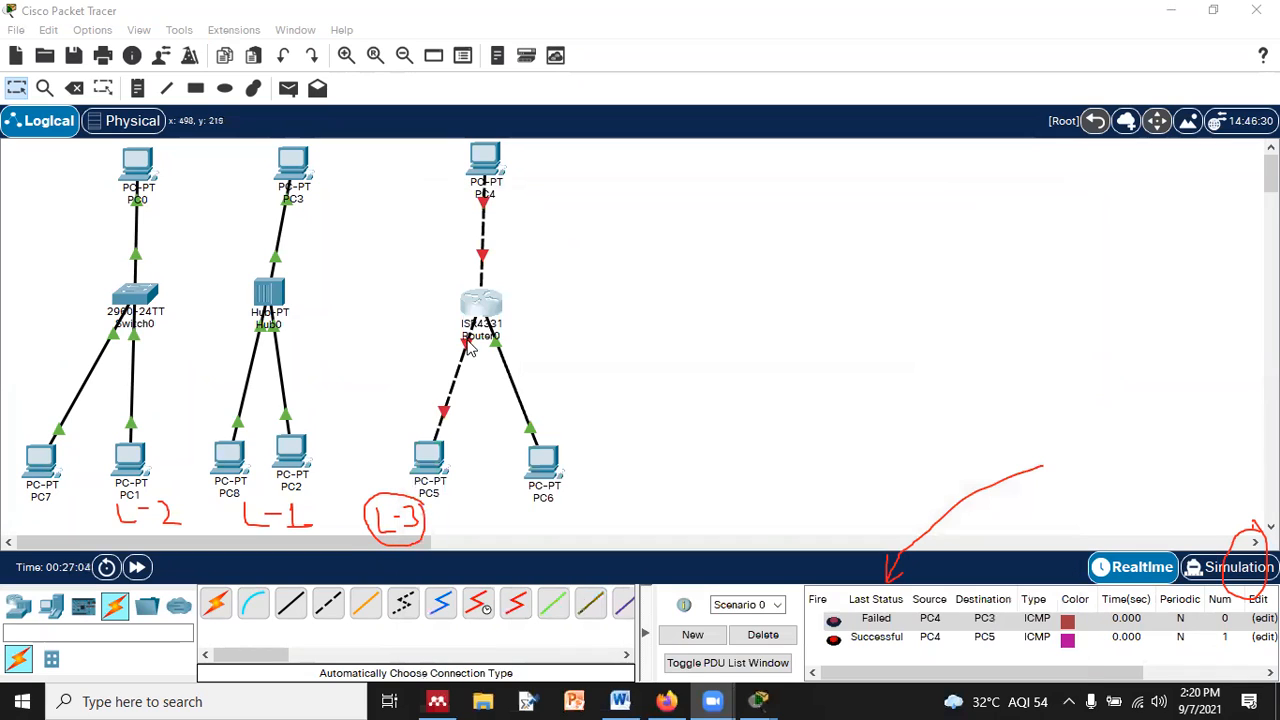
- Check which ports the cable between Router0 and PC5 uses
{"action": "left_click", "coordinate": [484, 312]}
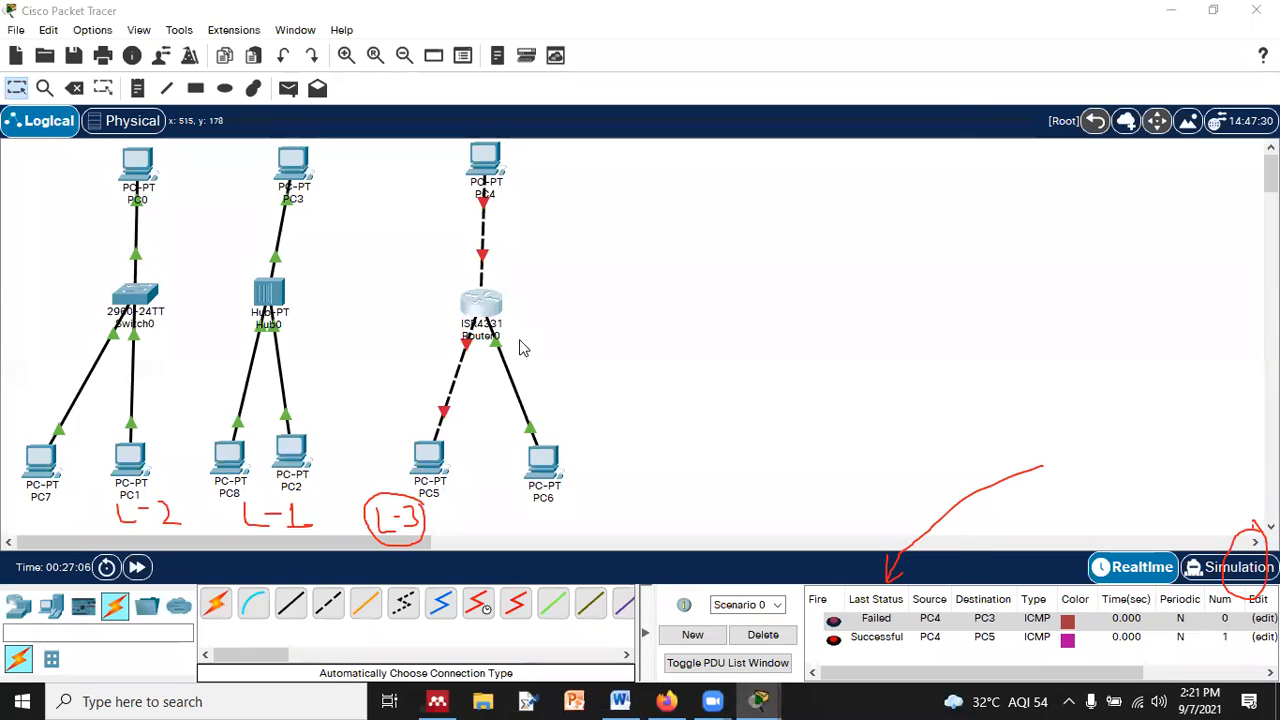
{"action": "left_click", "coordinate": [945, 21]}
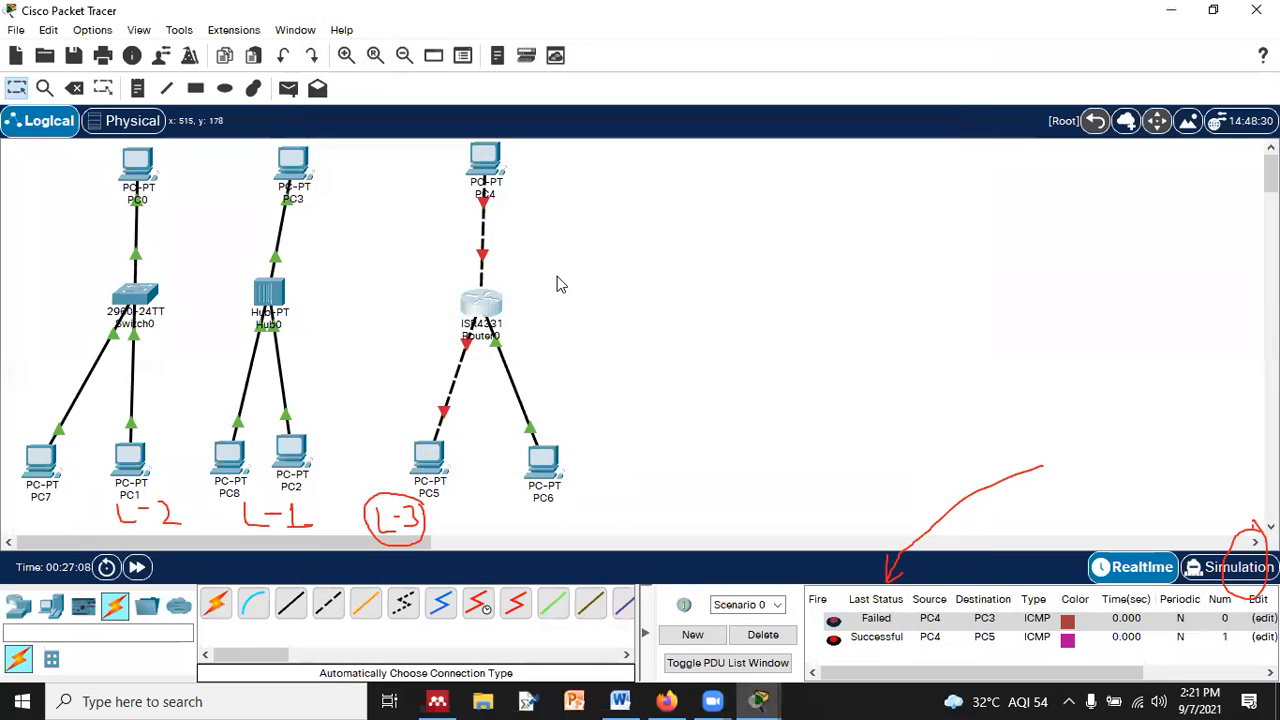
{"action": "mouse_move", "coordinate": [474, 322]}
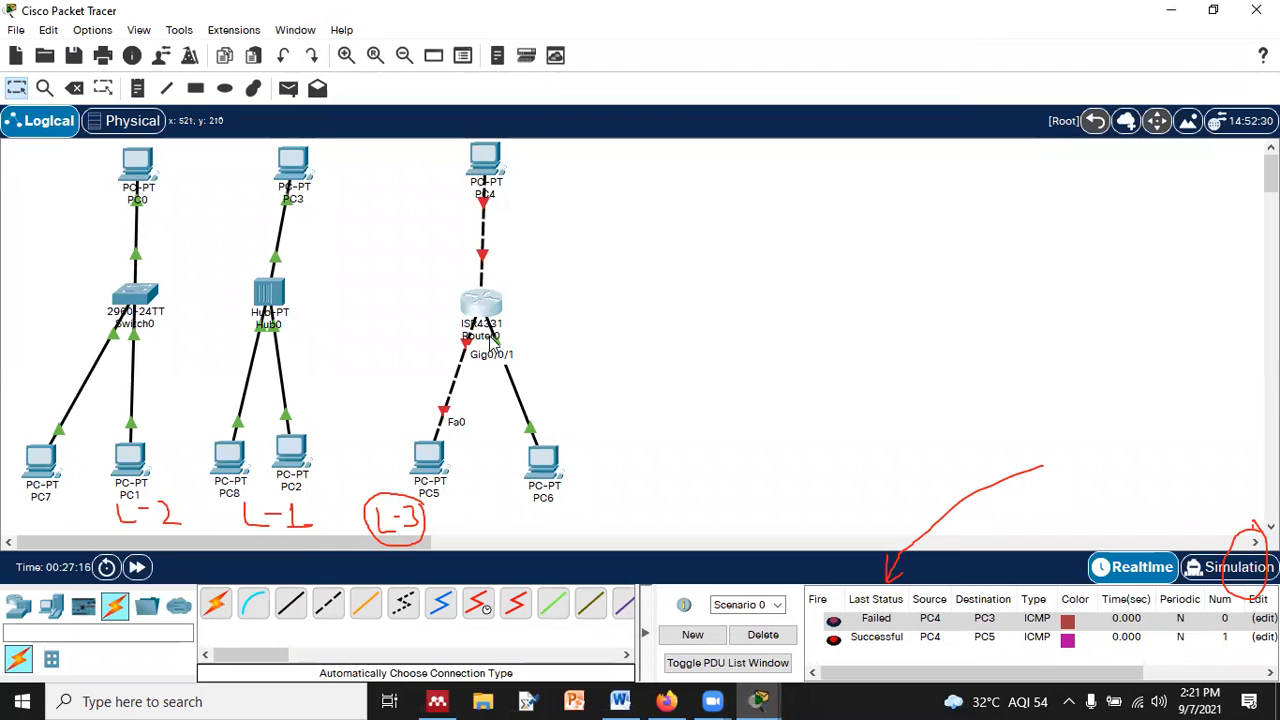
{"action": "left_click", "coordinate": [1032, 209]}
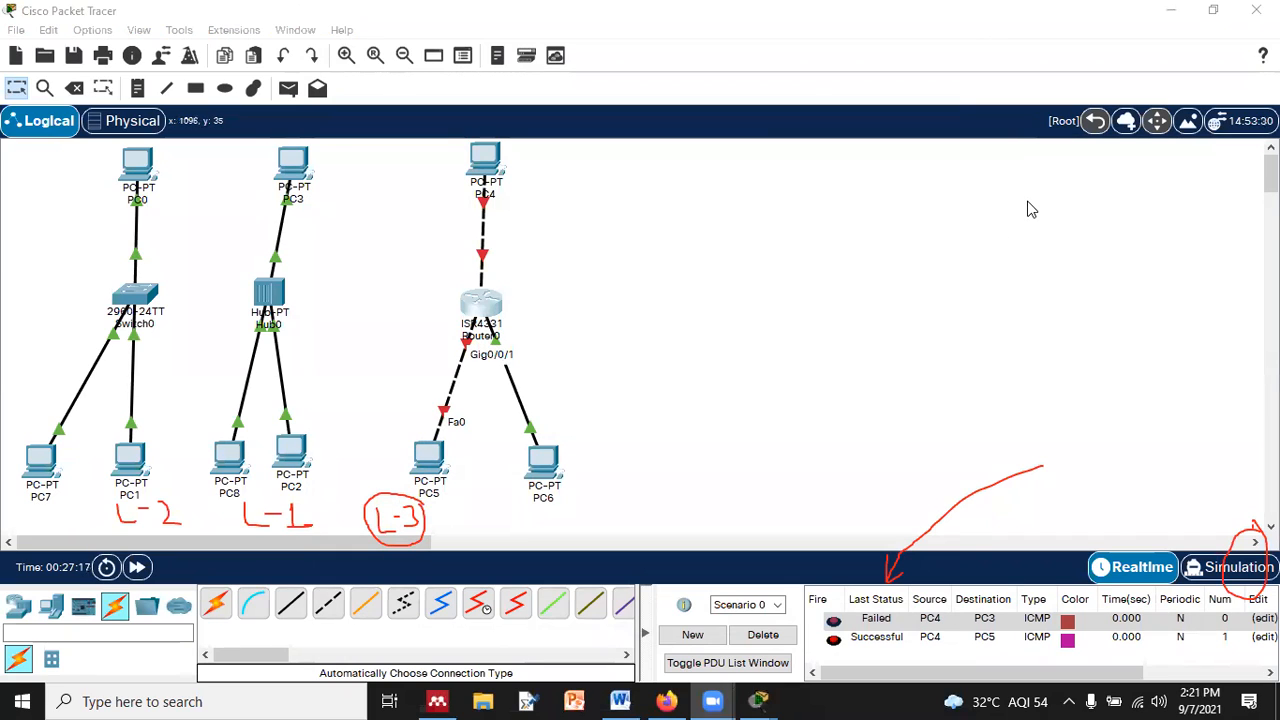
{"action": "left_click_drag", "start_coordinate": [622, 270], "coordinate": [516, 293]}
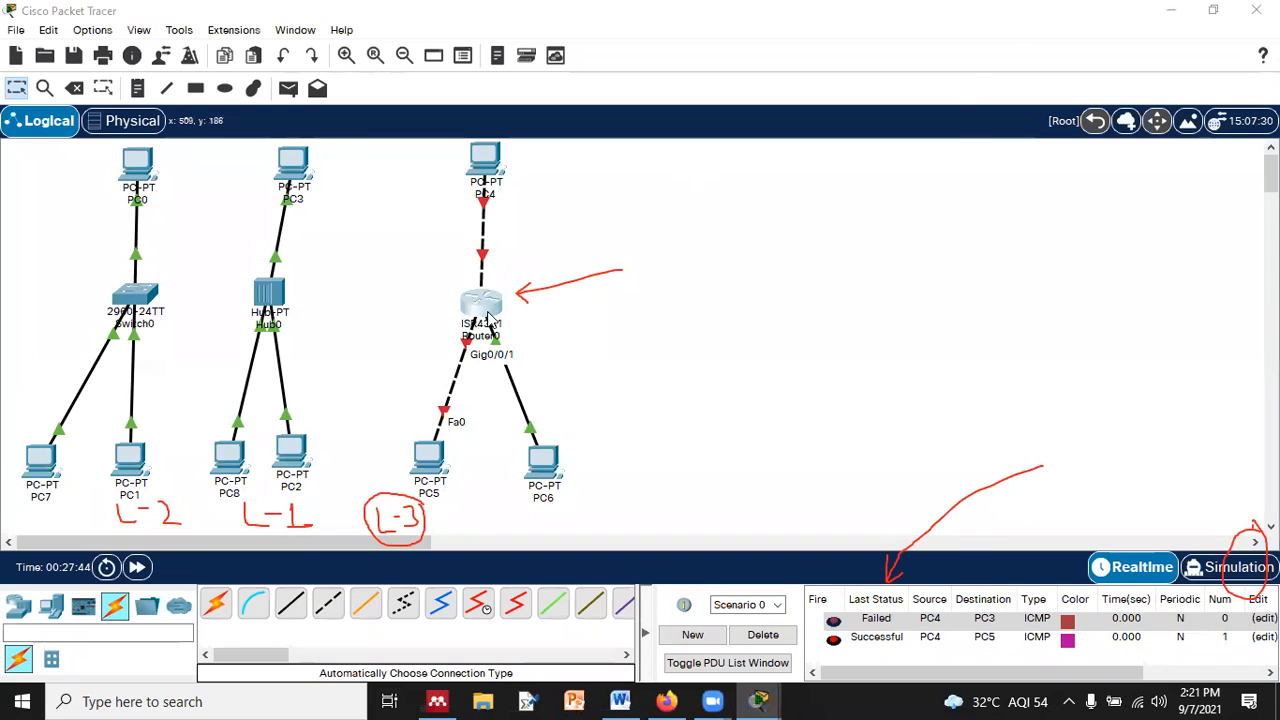
- Move PC6 up to the right of Router0 and shift Router0 slightly down, further from PC4
{"action": "left_click", "coordinate": [486, 318]}
{"action": "left_click", "coordinate": [948, 20]}
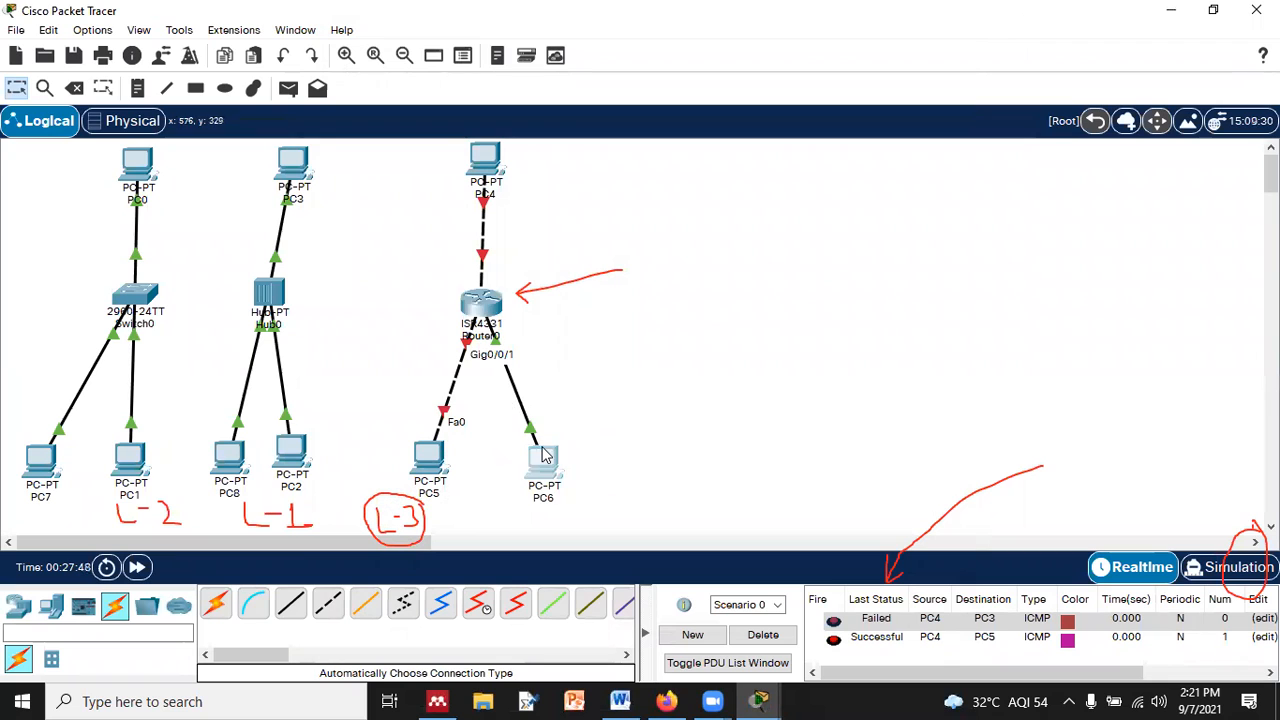
{"action": "left_click_drag", "start_coordinate": [540, 456], "coordinate": [720, 272]}
{"action": "left_click_drag", "start_coordinate": [497, 312], "coordinate": [538, 354]}
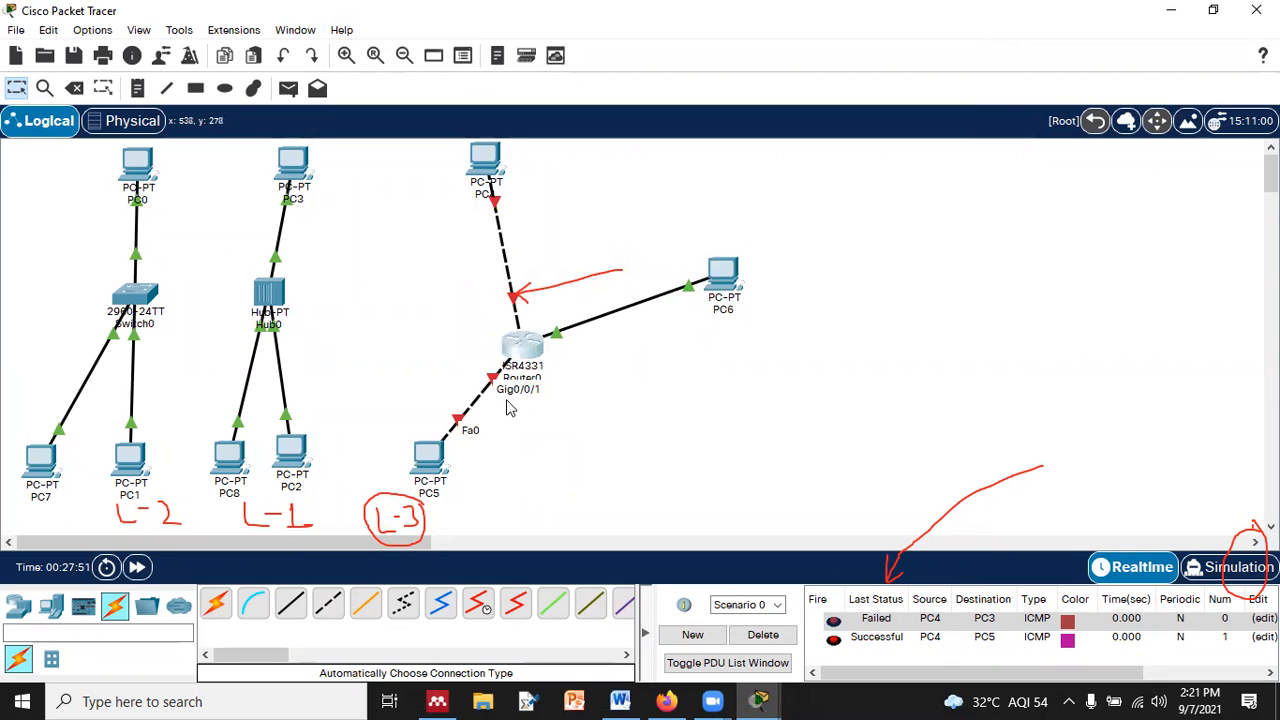
- Turn on Router0's GigabitEthernet0/0/1 port and give it IPv4 address 10.0.0.16 with subnet mask 255.0.0.0
{"action": "left_click", "coordinate": [527, 352]}
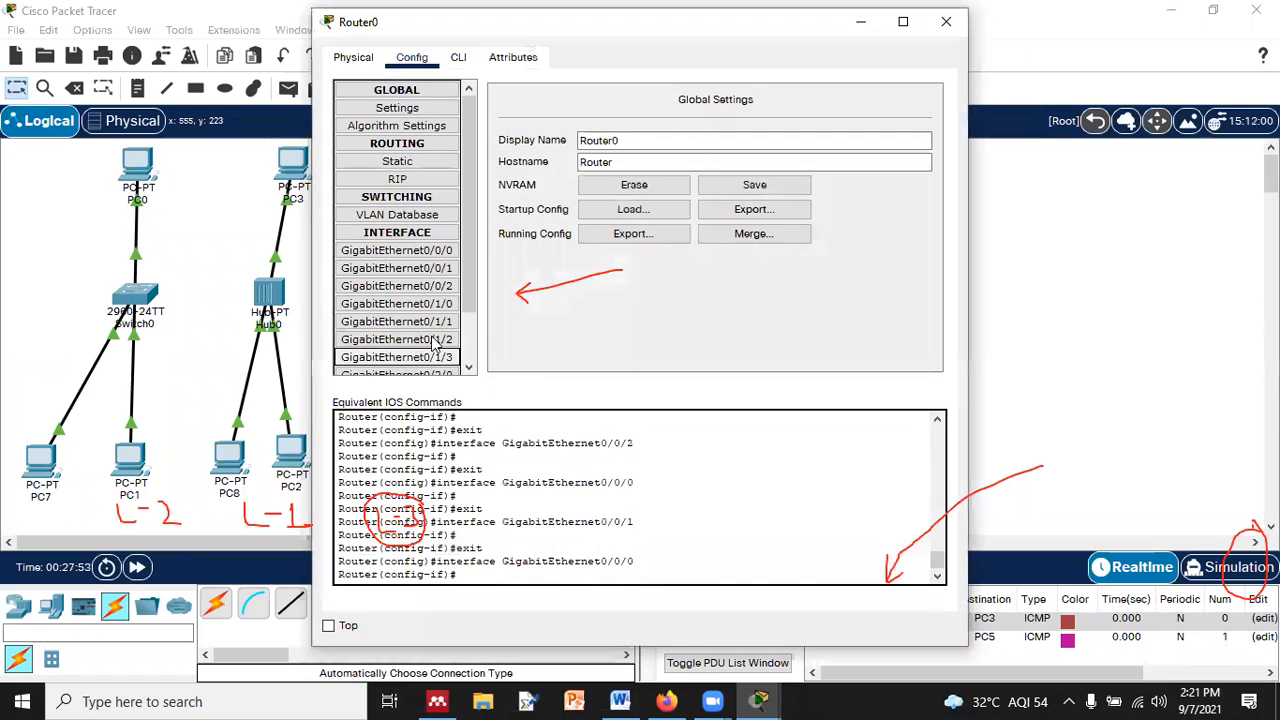
{"action": "left_click", "coordinate": [443, 269]}
{"action": "left_click", "coordinate": [917, 116]}
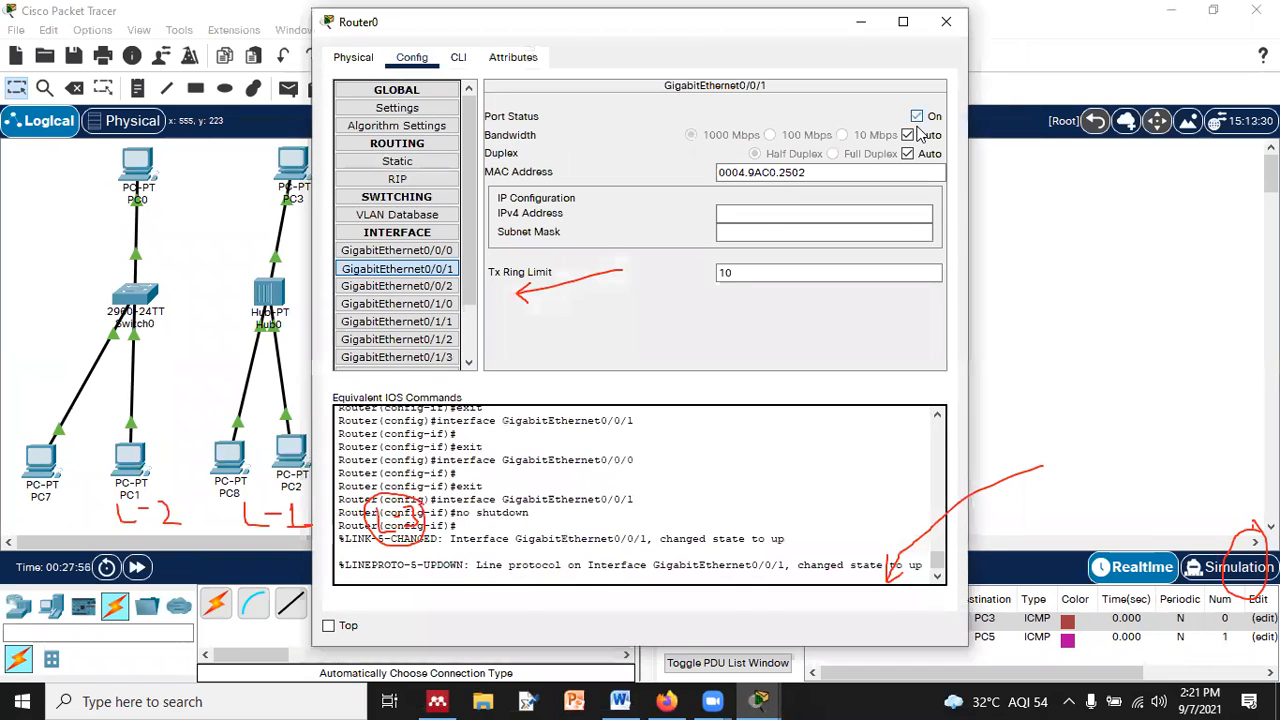
{"action": "left_click", "coordinate": [753, 217]}
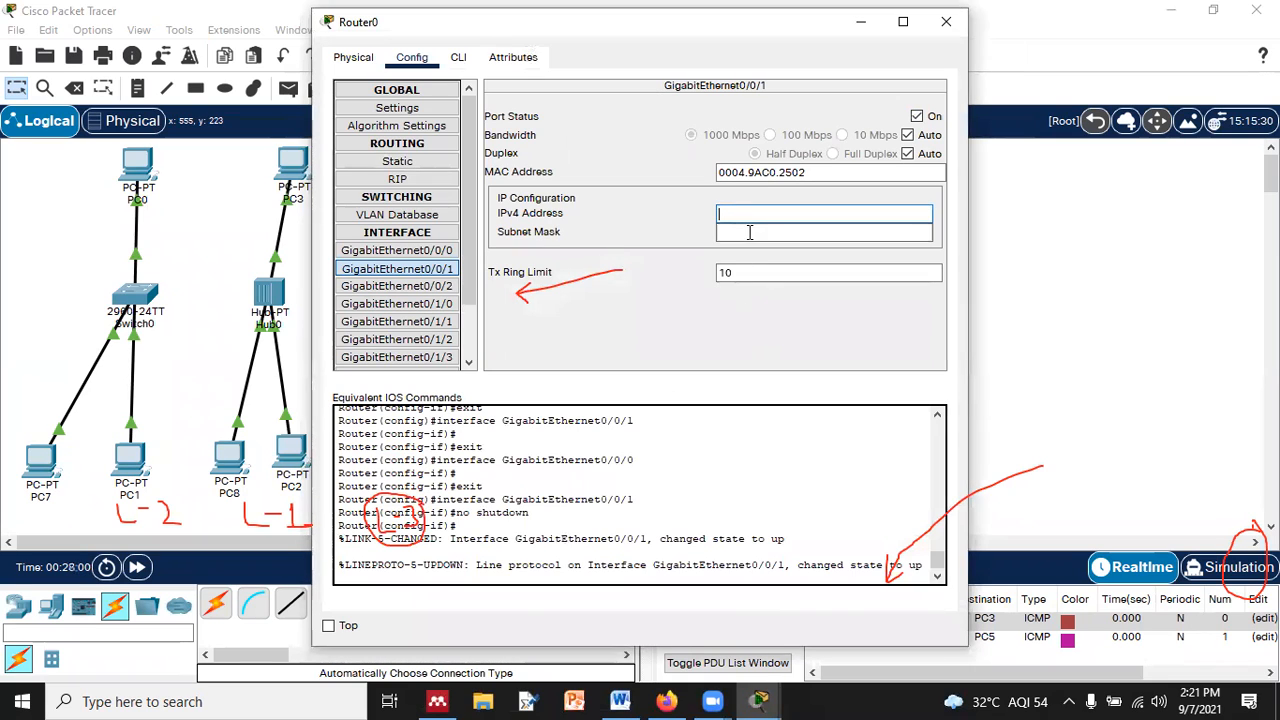
{"action": "type", "text": "10.0.0"}
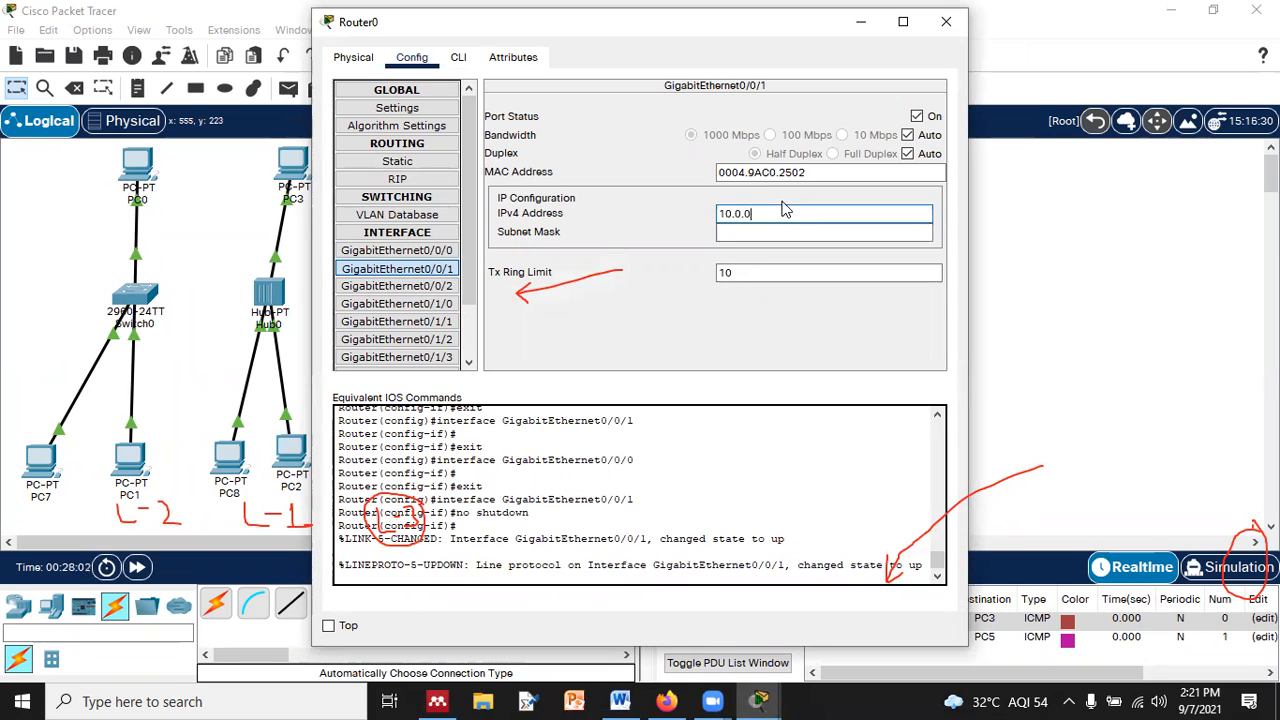
{"action": "type", "text": ".16"}
{"action": "key", "text": "Tab"}
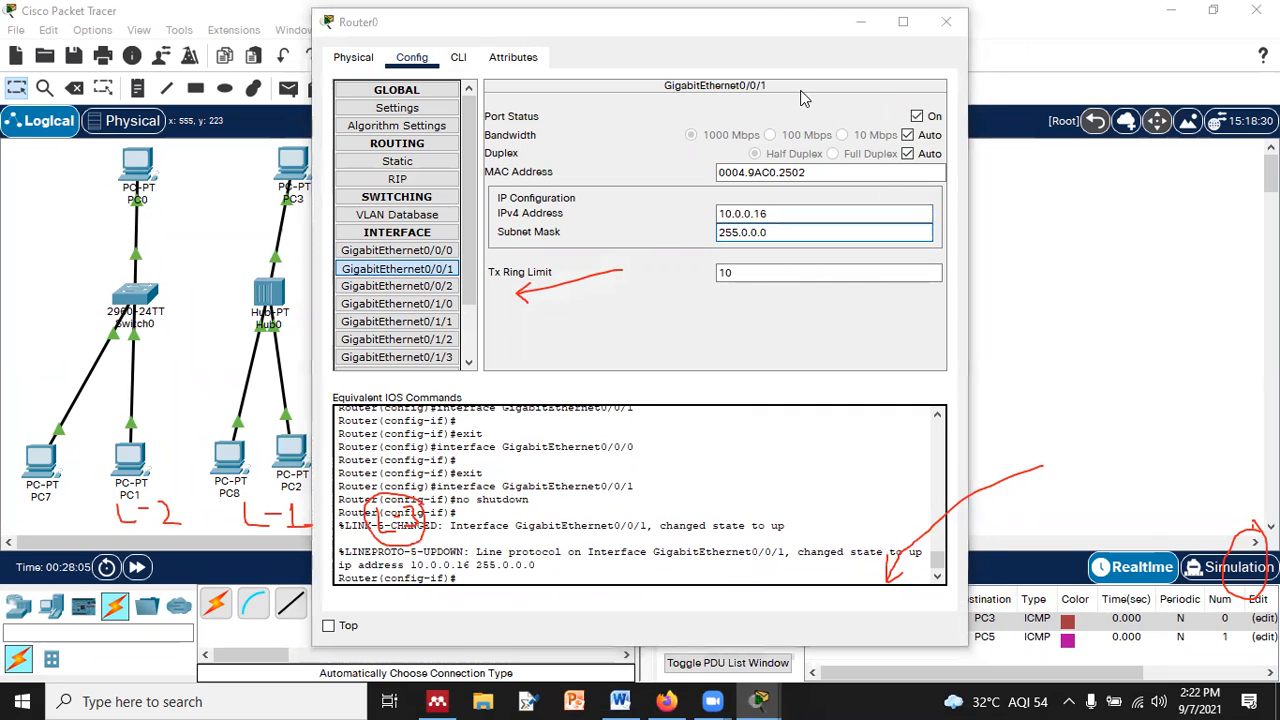
- Check PC5's default gateway in its global settings and close its window
{"action": "left_click", "coordinate": [328, 75]}
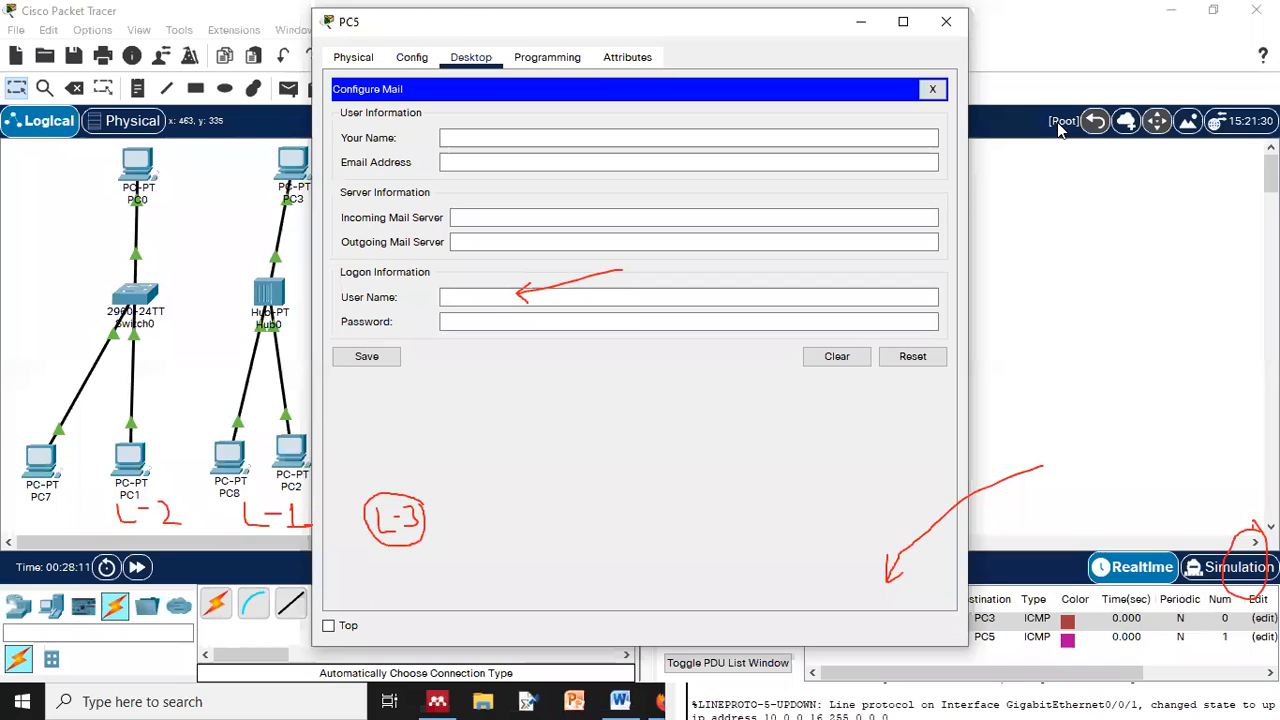
{"action": "left_click", "coordinate": [411, 58]}
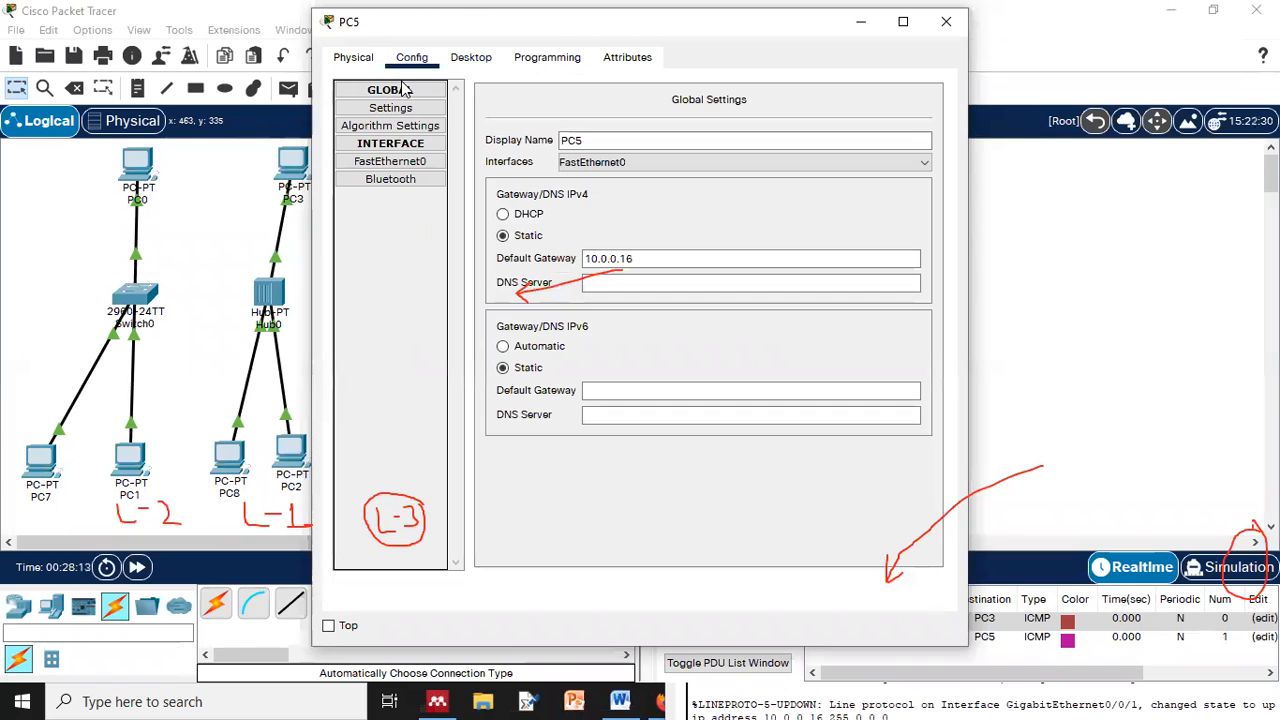
{"action": "left_click", "coordinate": [470, 57]}
{"action": "left_click", "coordinate": [411, 57]}
{"action": "left_click_drag", "start_coordinate": [345, 24], "coordinate": [178, 152]}
{"action": "left_click", "coordinate": [778, 152]}
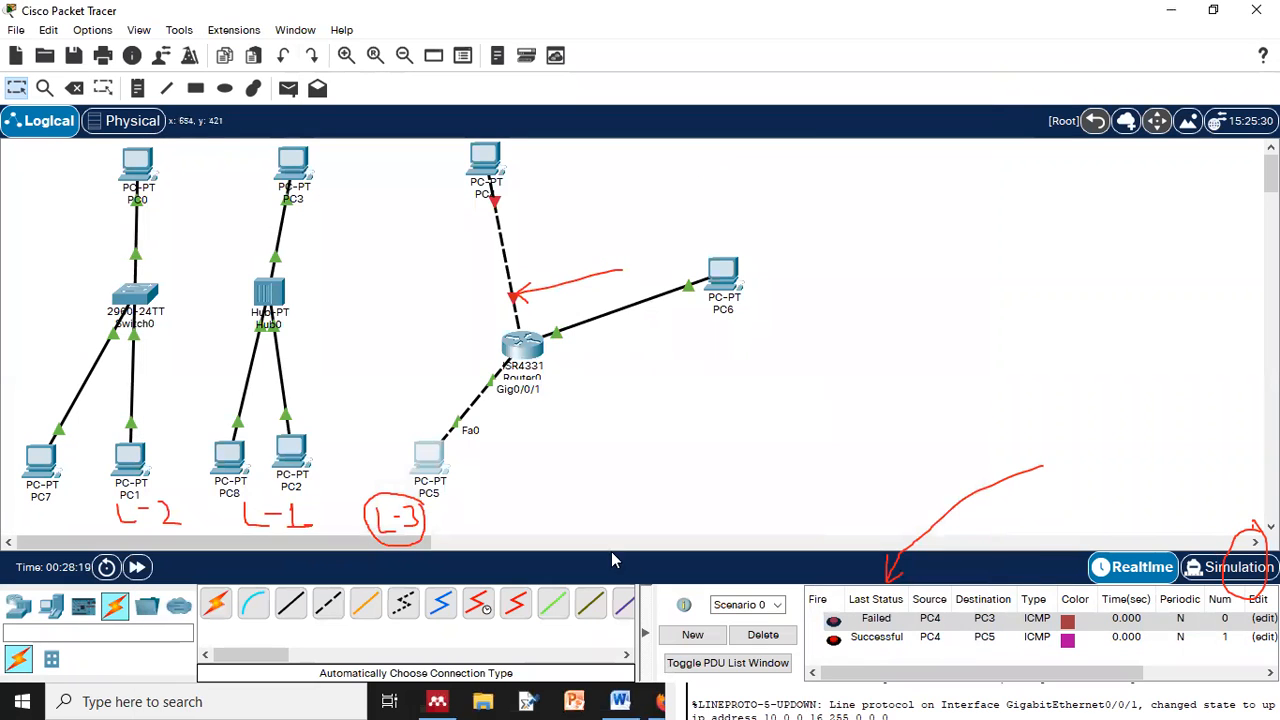
- Recheck Router0's GigabitEthernet0/0/1 address, close its window and identify the ports used by the PC4 cable
{"action": "left_click", "coordinate": [1050, 696]}
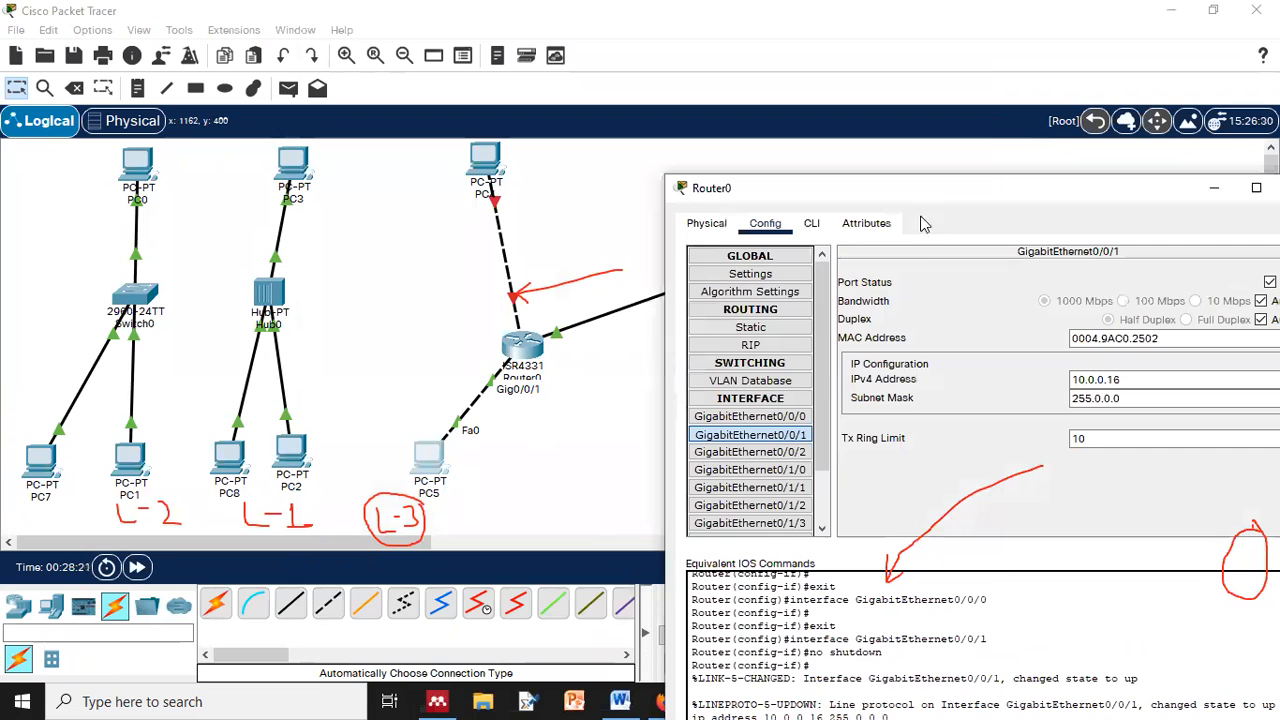
{"action": "left_click_drag", "start_coordinate": [882, 187], "coordinate": [475, 119]}
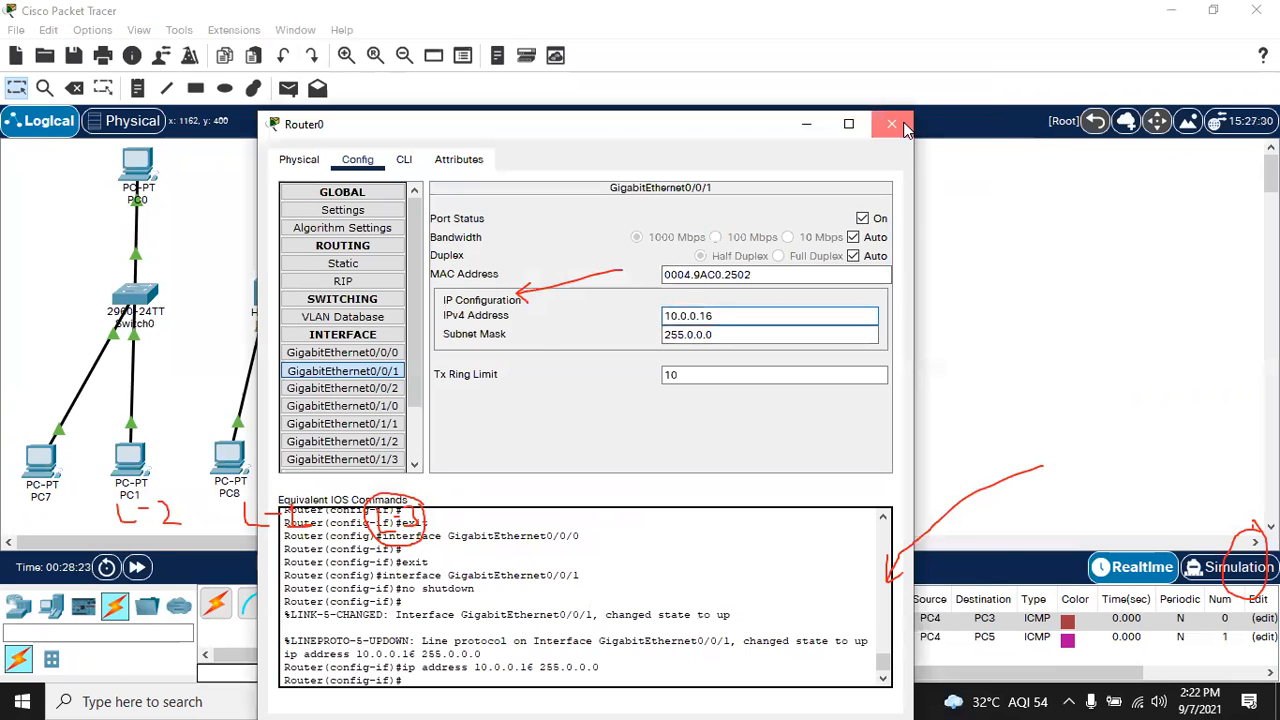
{"action": "left_click", "coordinate": [878, 121]}
{"action": "left_click_drag", "start_coordinate": [537, 346], "coordinate": [548, 335]}
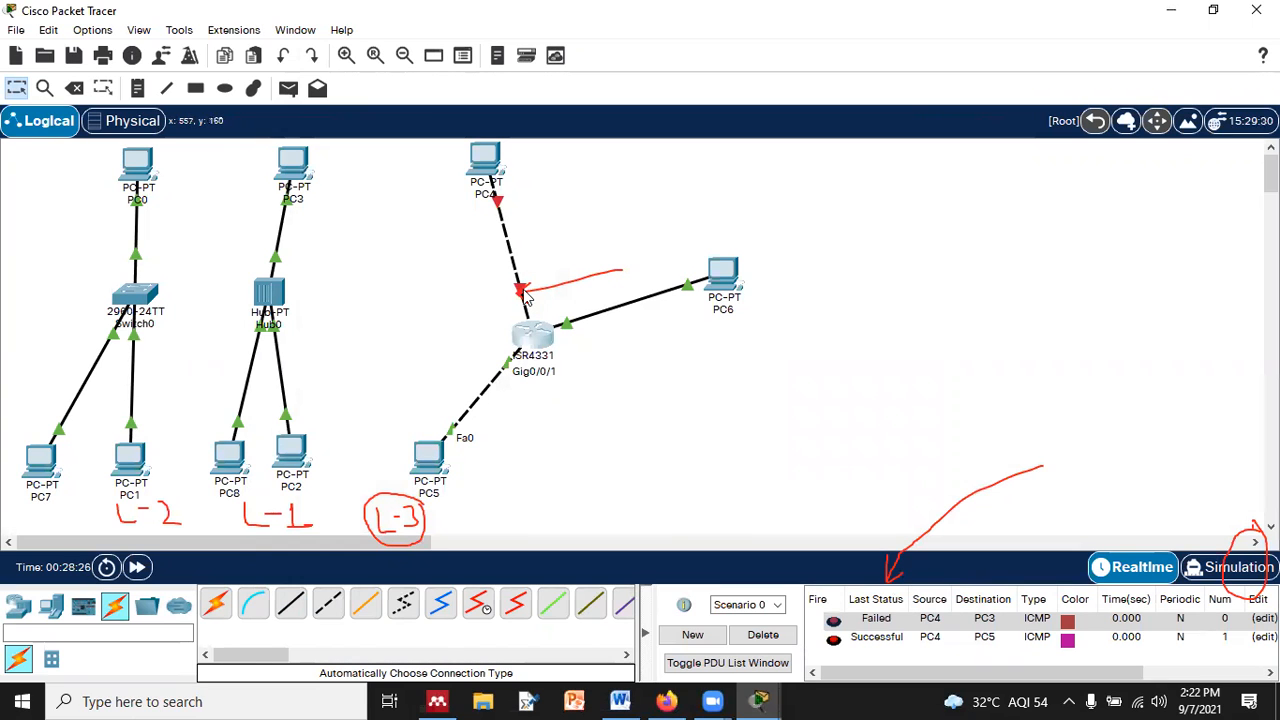
{"action": "mouse_move", "coordinate": [527, 297]}
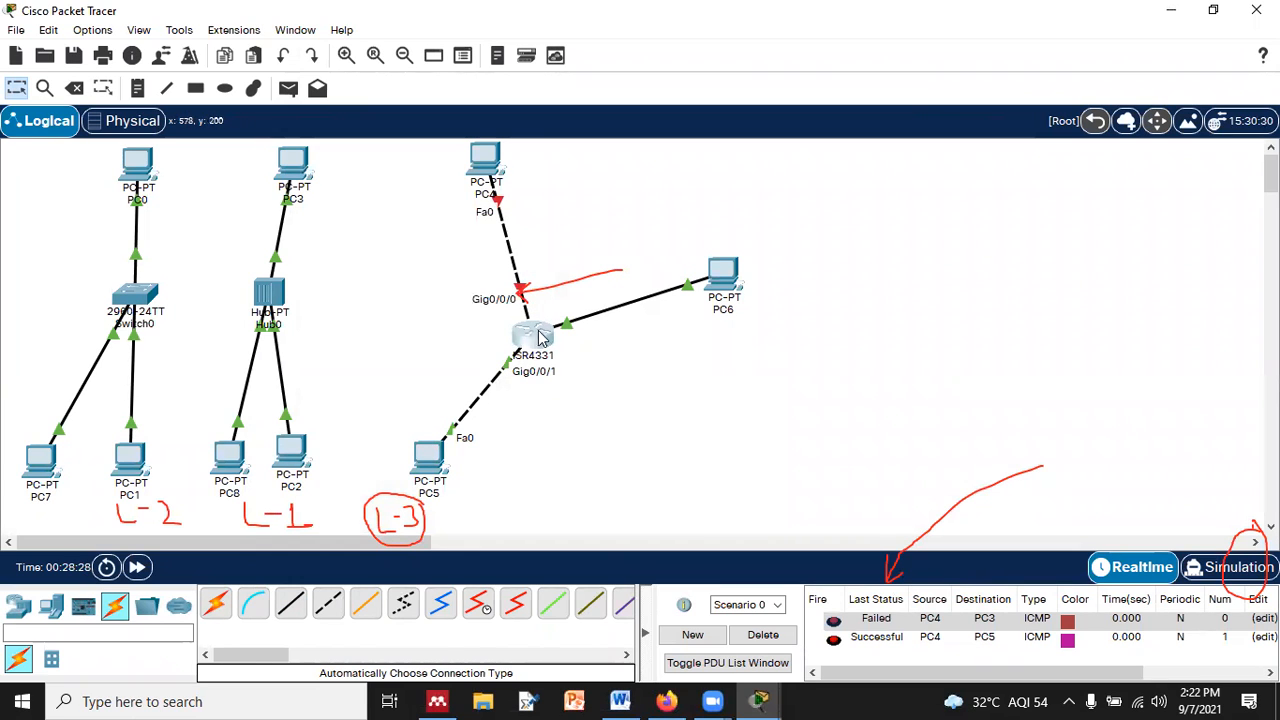
- Check the IPv4 address and default gateway in PC4's IP configuration, and close its window
{"action": "left_click", "coordinate": [490, 168]}
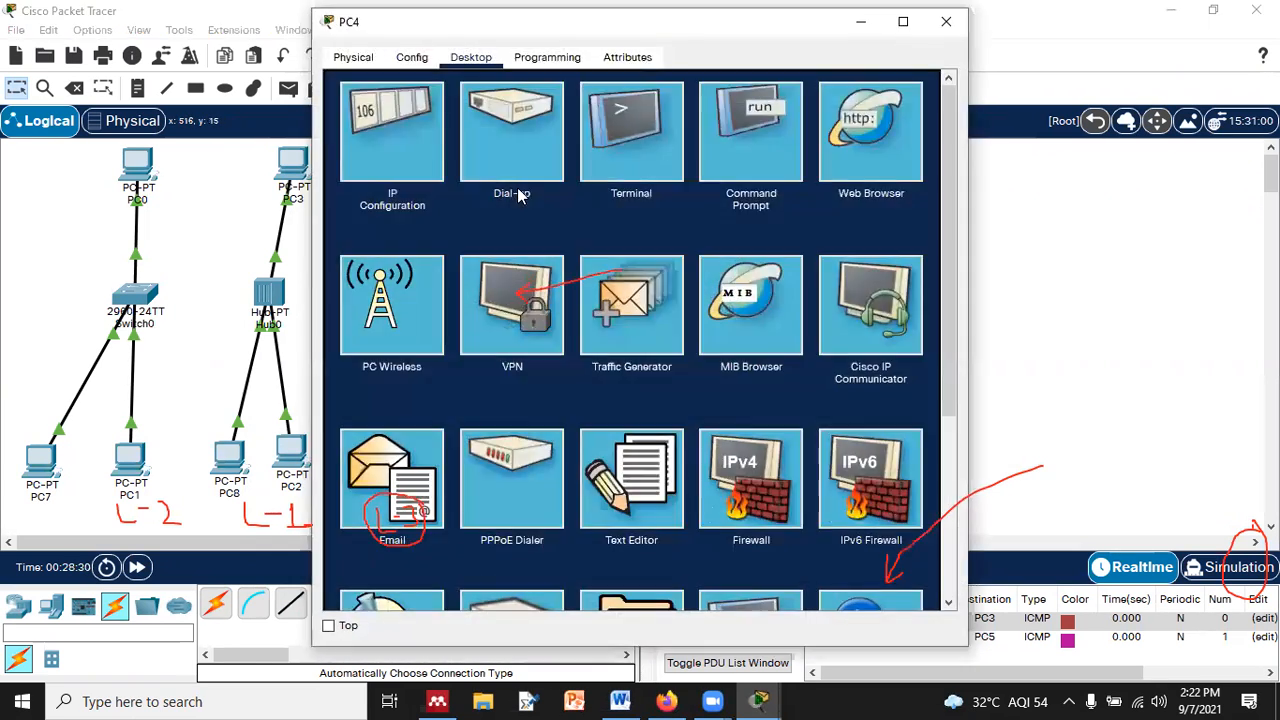
{"action": "left_click", "coordinate": [425, 168]}
{"action": "left_click", "coordinate": [585, 187]}
{"action": "left_click", "coordinate": [597, 236]}
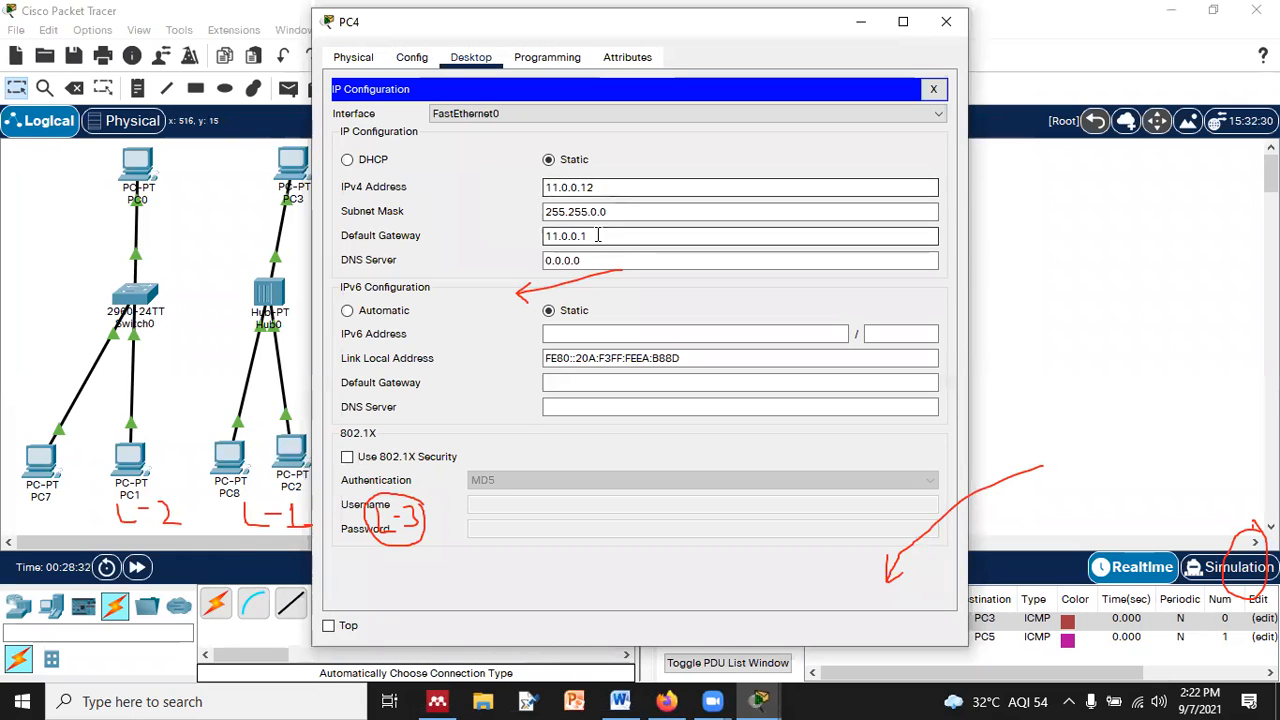
{"action": "left_click_drag", "start_coordinate": [343, 29], "coordinate": [363, 204]}
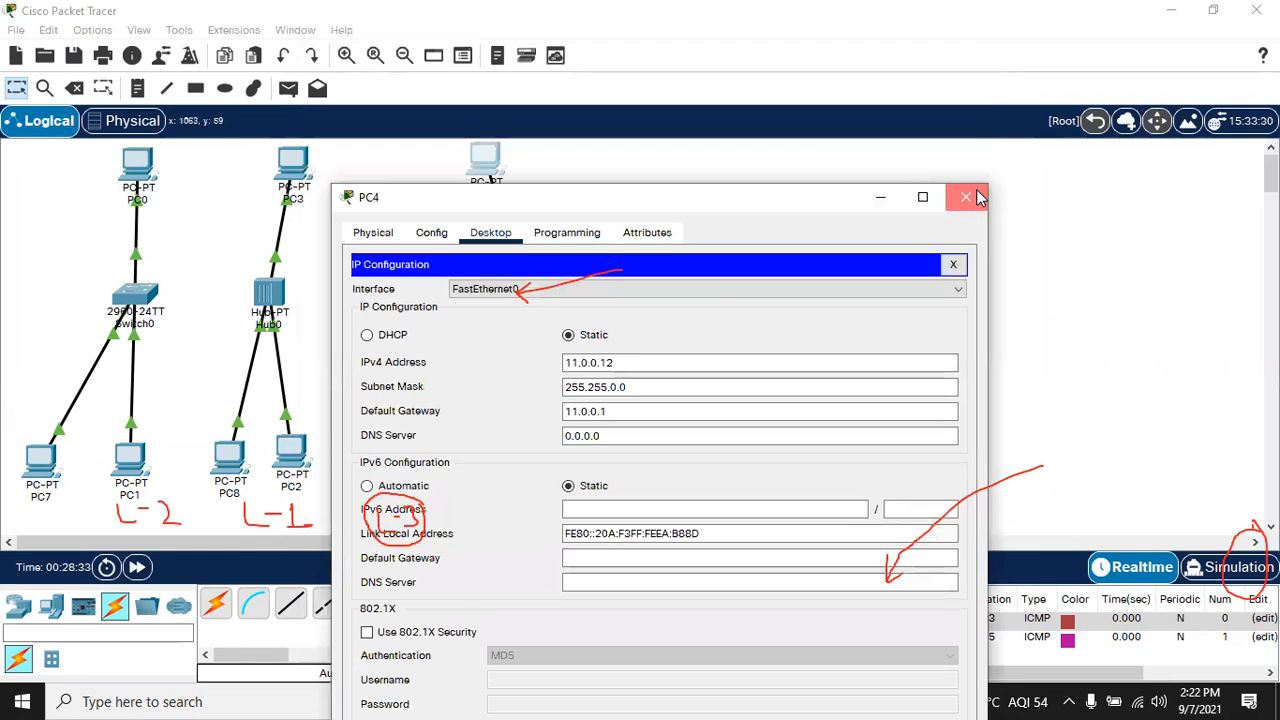
{"action": "left_click", "coordinate": [975, 197]}
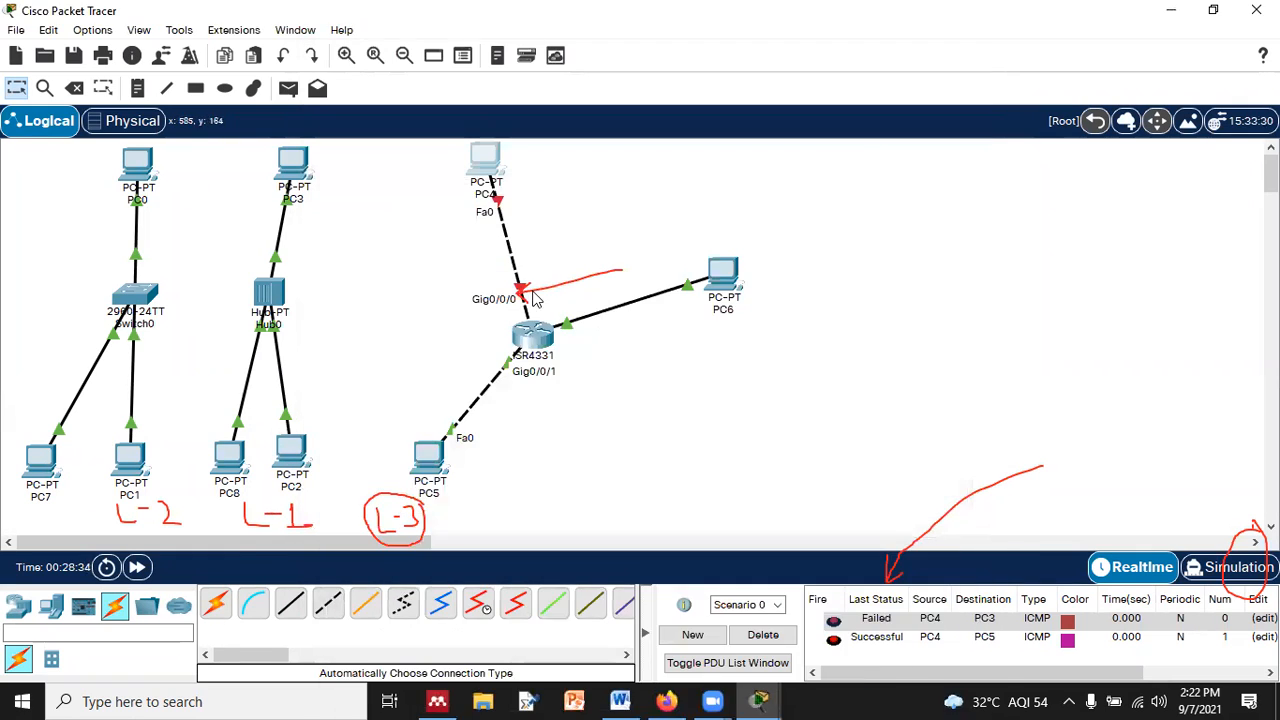
- Turn on Router0's GigabitEthernet0/0/0 port, give it IPv4 address 11.0.0.1 with subnet mask 255.0.0.0, and close the router's window
{"action": "left_click", "coordinate": [547, 352]}
{"action": "left_click", "coordinate": [397, 251]}
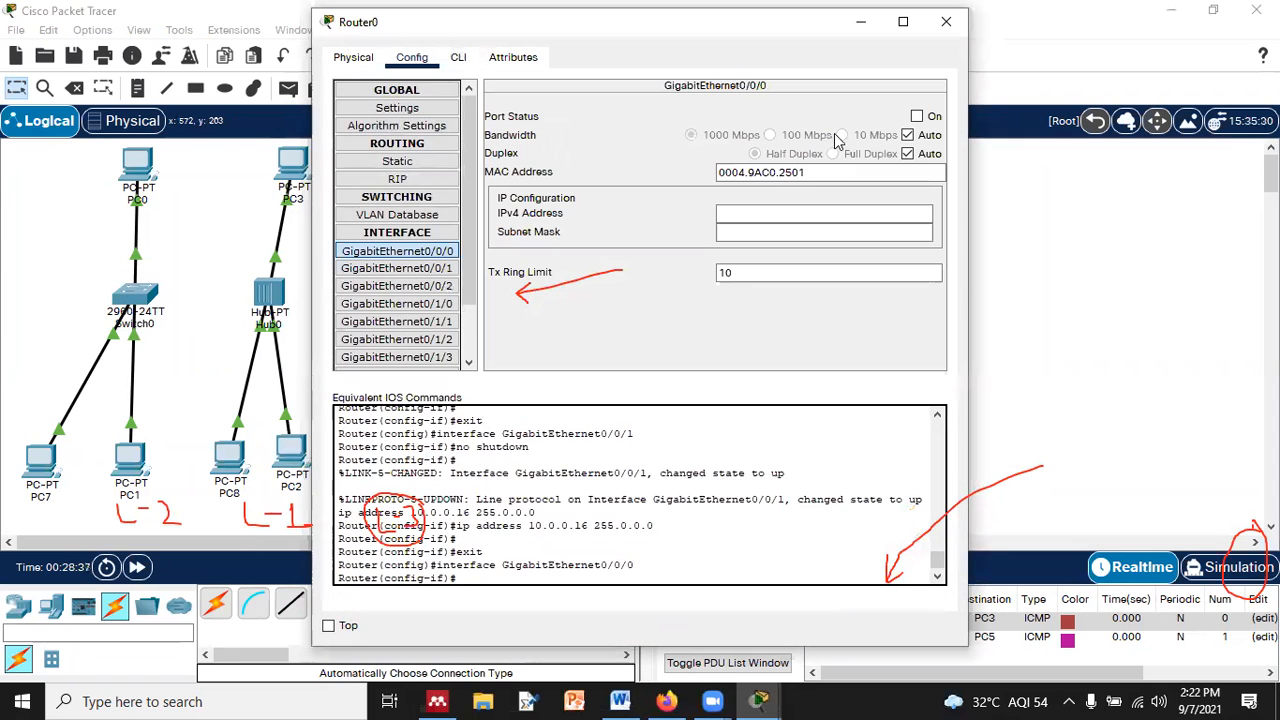
{"action": "left_click", "coordinate": [917, 117]}
{"action": "left_click", "coordinate": [845, 214]}
{"action": "type", "text": "11.0.0.1"}
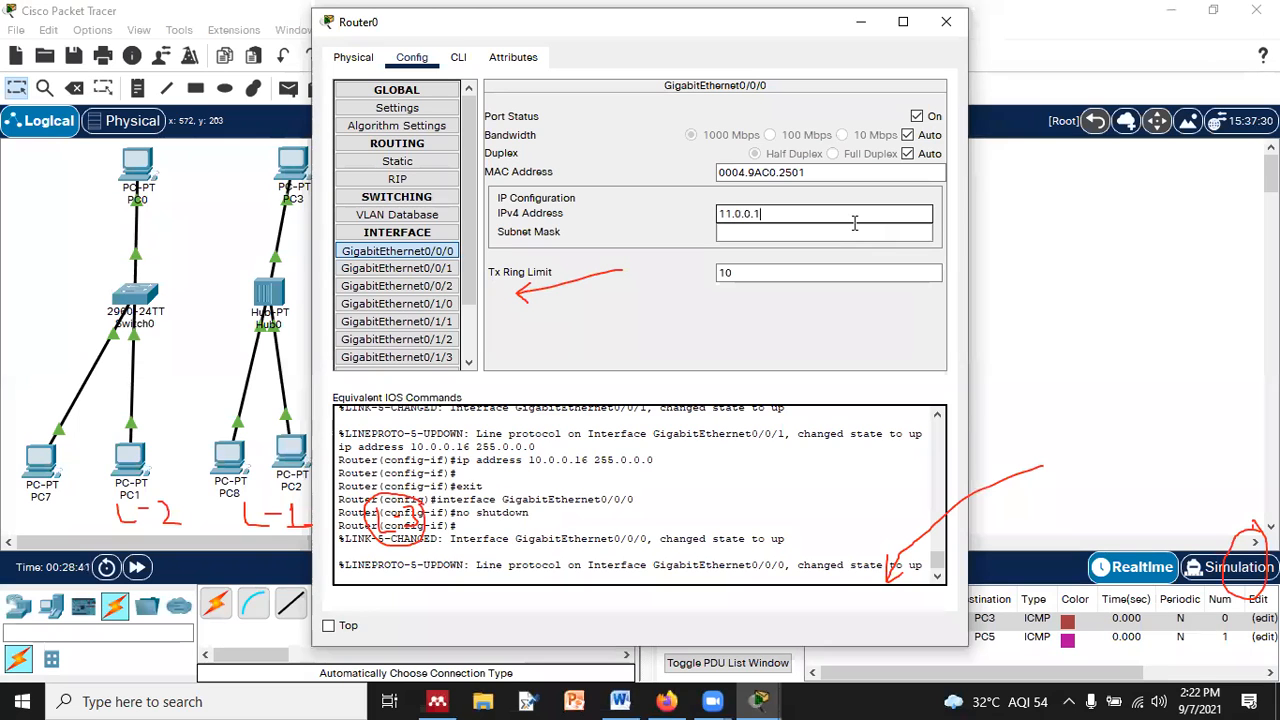
{"action": "left_click", "coordinate": [855, 230]}
{"action": "left_click_drag", "start_coordinate": [337, 27], "coordinate": [356, 153]}
{"action": "left_click", "coordinate": [966, 150]}
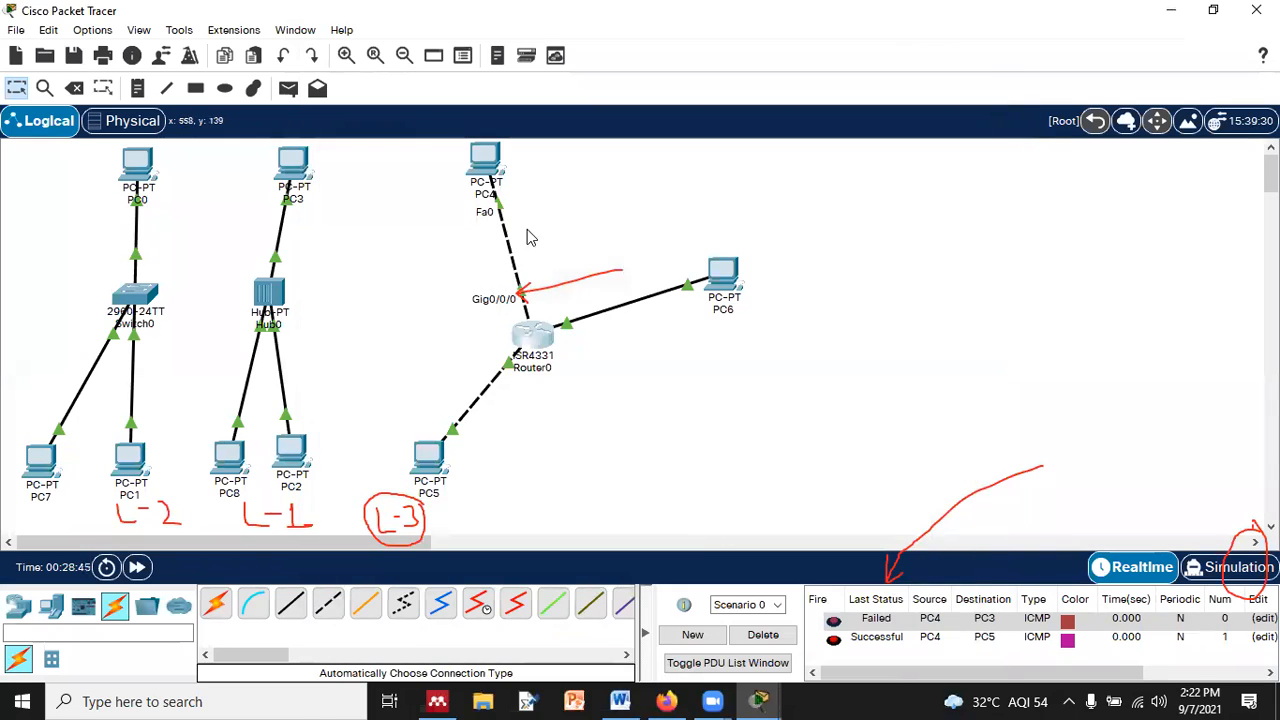
- Move PC4 and Router0 into a vertical line beside the hub network, closing the router's window
{"action": "left_click_drag", "start_coordinate": [478, 170], "coordinate": [393, 185]}
{"action": "left_click_drag", "start_coordinate": [556, 329], "coordinate": [390, 312]}
{"action": "left_click", "coordinate": [392, 312]}
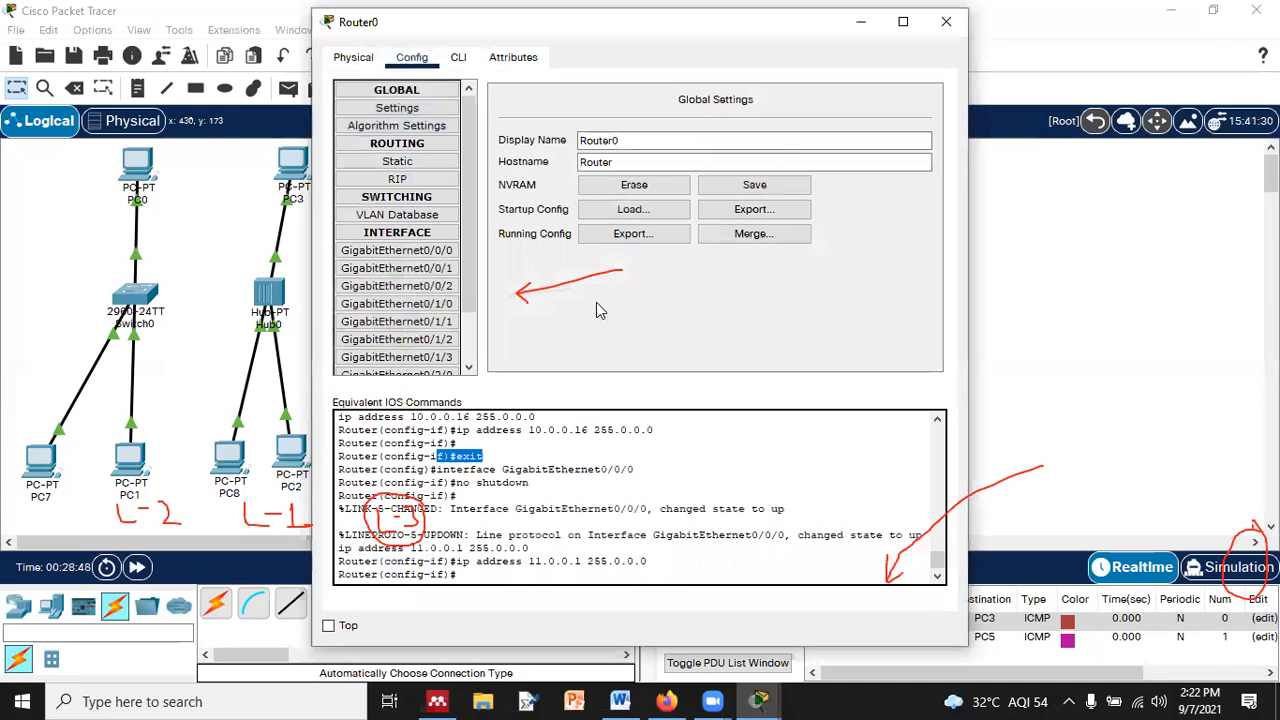
{"action": "left_click_drag", "start_coordinate": [394, 25], "coordinate": [425, 192]}
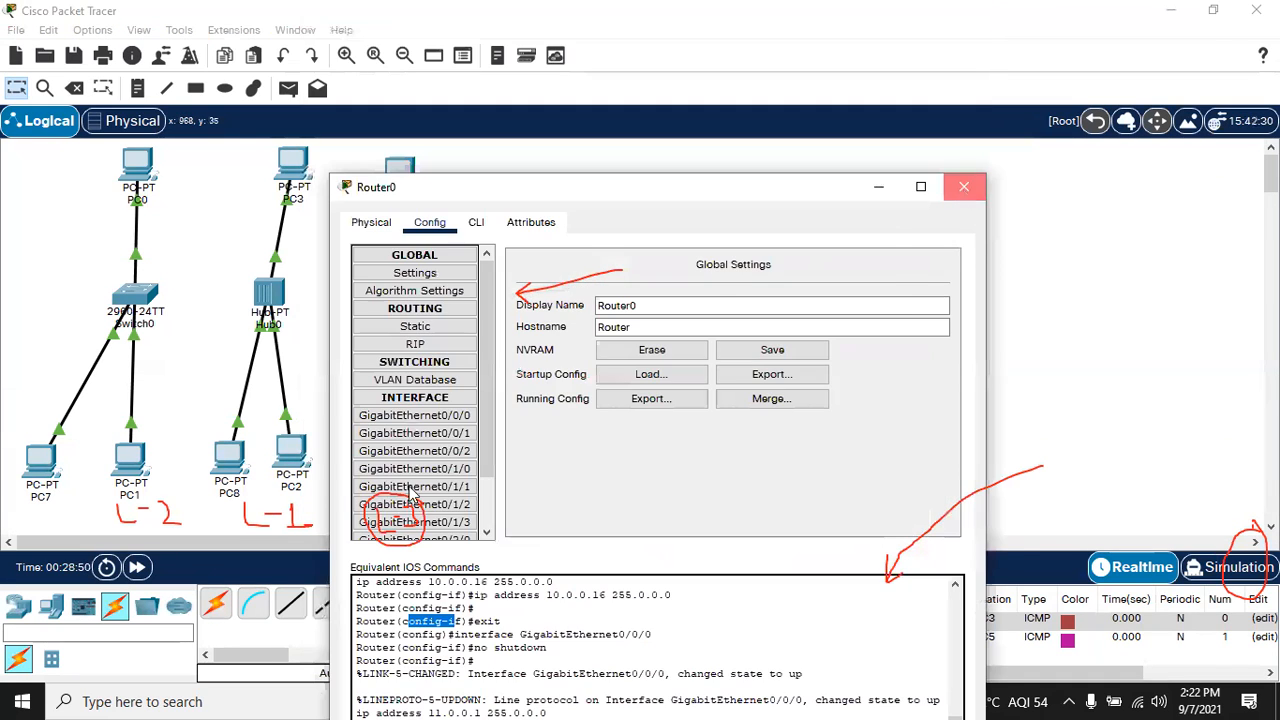
{"action": "left_click", "coordinate": [963, 194]}
- Place PC5 and PC6 side by side below Router0 and close their windows
{"action": "left_click_drag", "start_coordinate": [435, 468], "coordinate": [387, 466]}
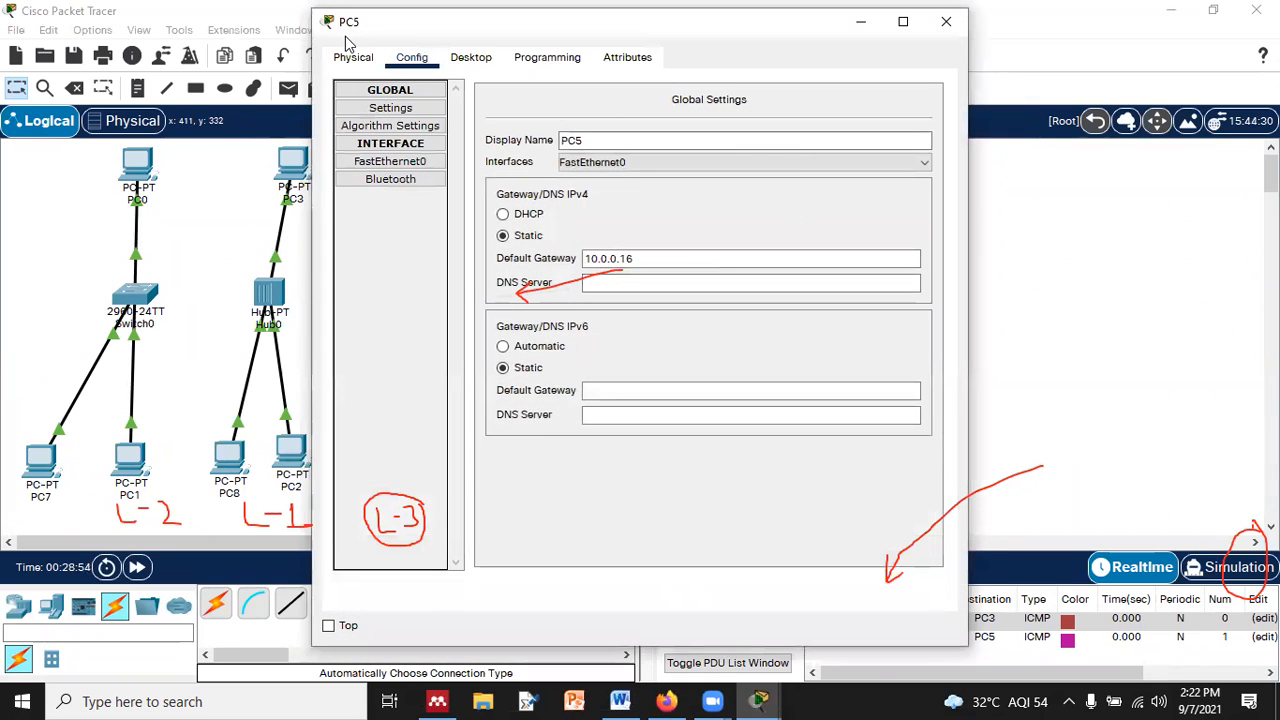
{"action": "left_click_drag", "start_coordinate": [346, 30], "coordinate": [248, 223]}
{"action": "left_click", "coordinate": [849, 218]}
{"action": "left_click_drag", "start_coordinate": [725, 285], "coordinate": [450, 455]}
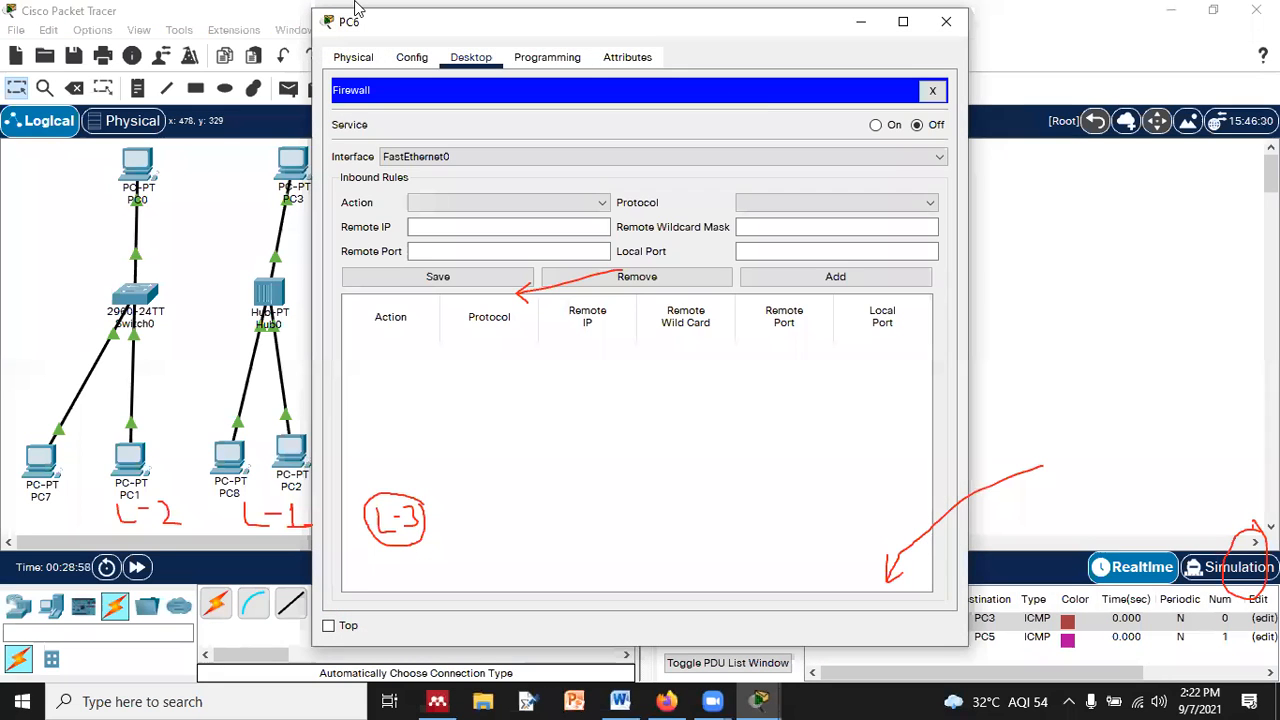
{"action": "left_click_drag", "start_coordinate": [354, 21], "coordinate": [318, 145]}
{"action": "left_click", "coordinate": [915, 146]}
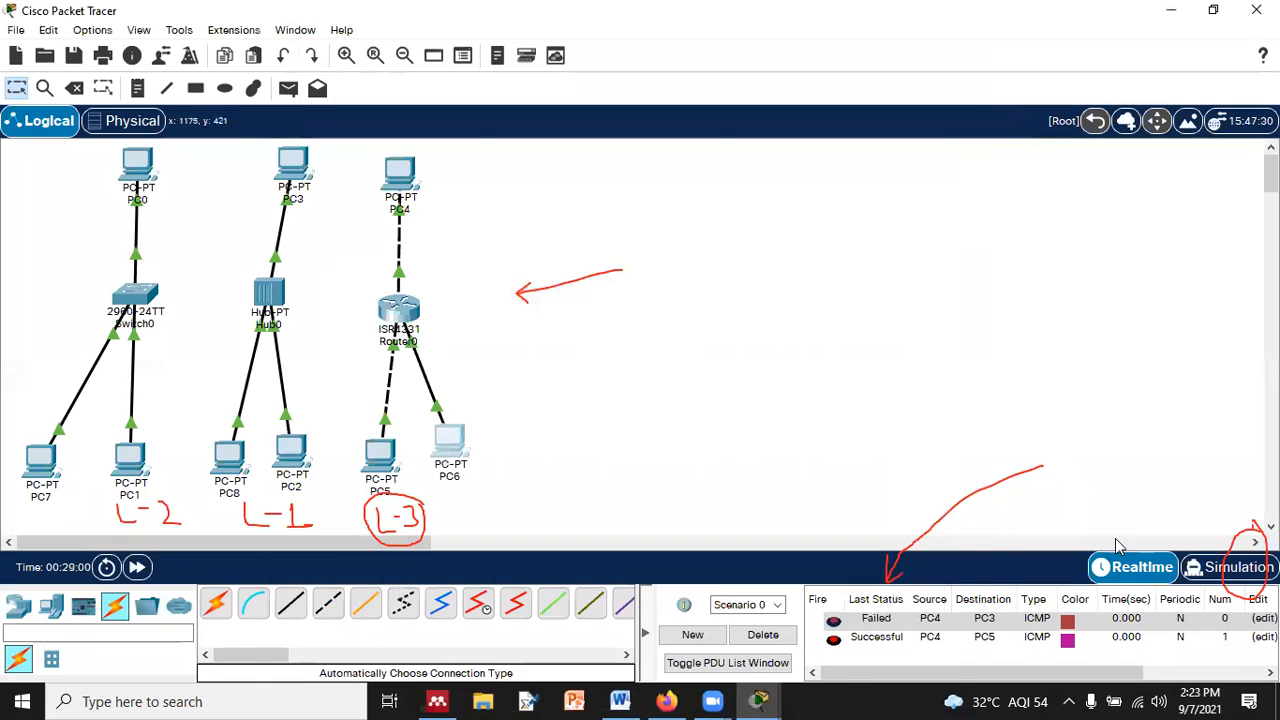
- Test a simple PDU from PC4 to PC6 and delete all PDUs from Scenario 0
{"action": "left_click", "coordinate": [288, 88]}
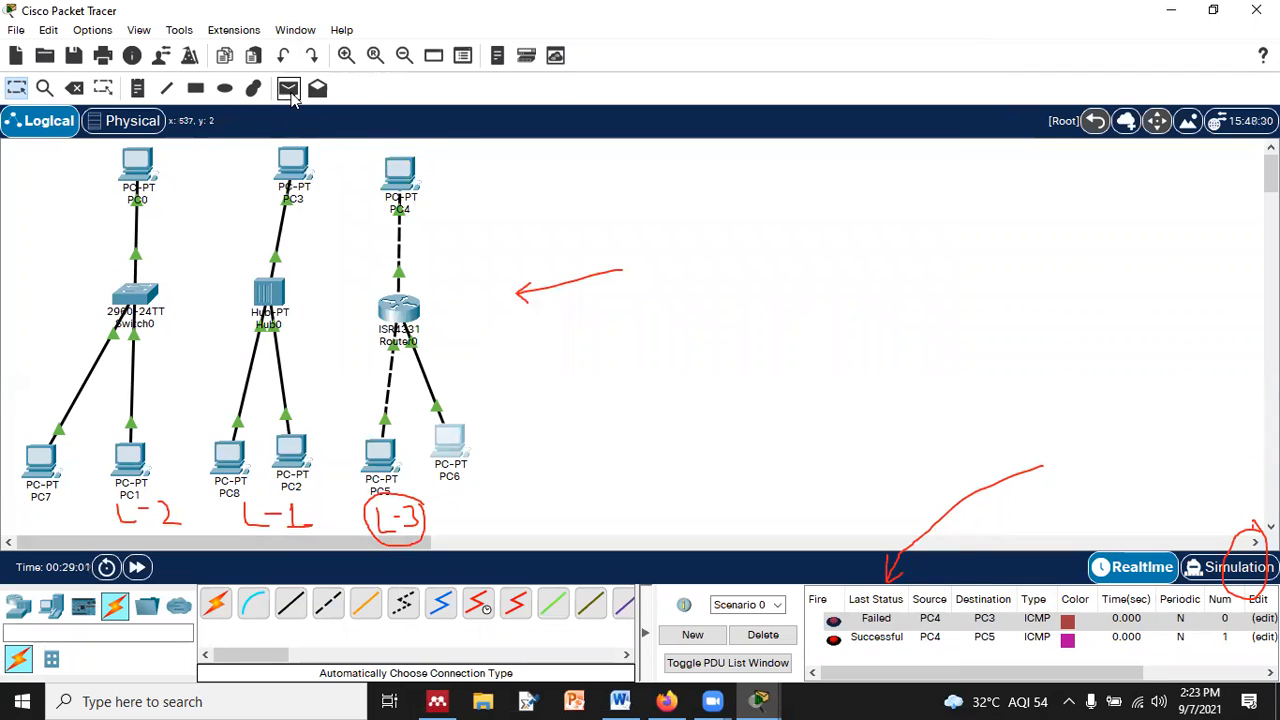
{"action": "left_click", "coordinate": [400, 178]}
{"action": "left_click", "coordinate": [455, 444]}
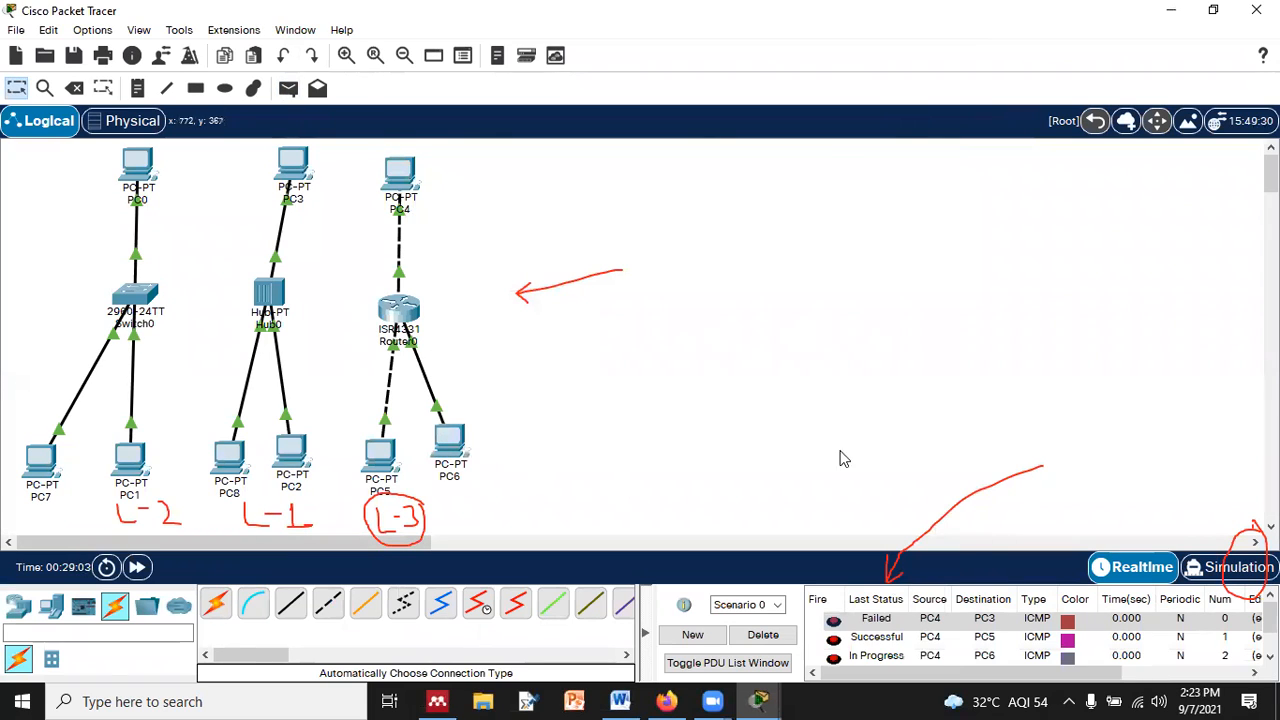
{"action": "left_click", "coordinate": [768, 637]}
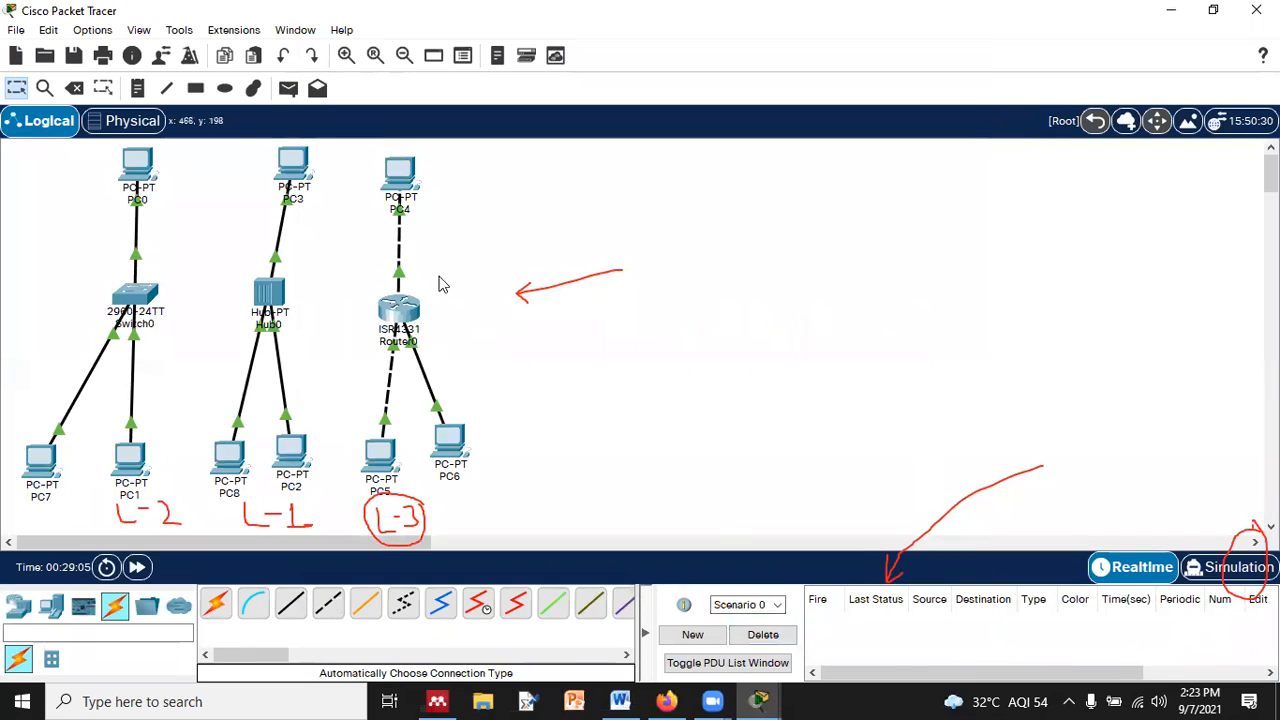
- Repeat the simple PDU test from PC4 to PC6 and clear it from the PDU list
{"action": "left_click", "coordinate": [288, 88]}
{"action": "left_click", "coordinate": [399, 172]}
{"action": "left_click", "coordinate": [452, 446]}
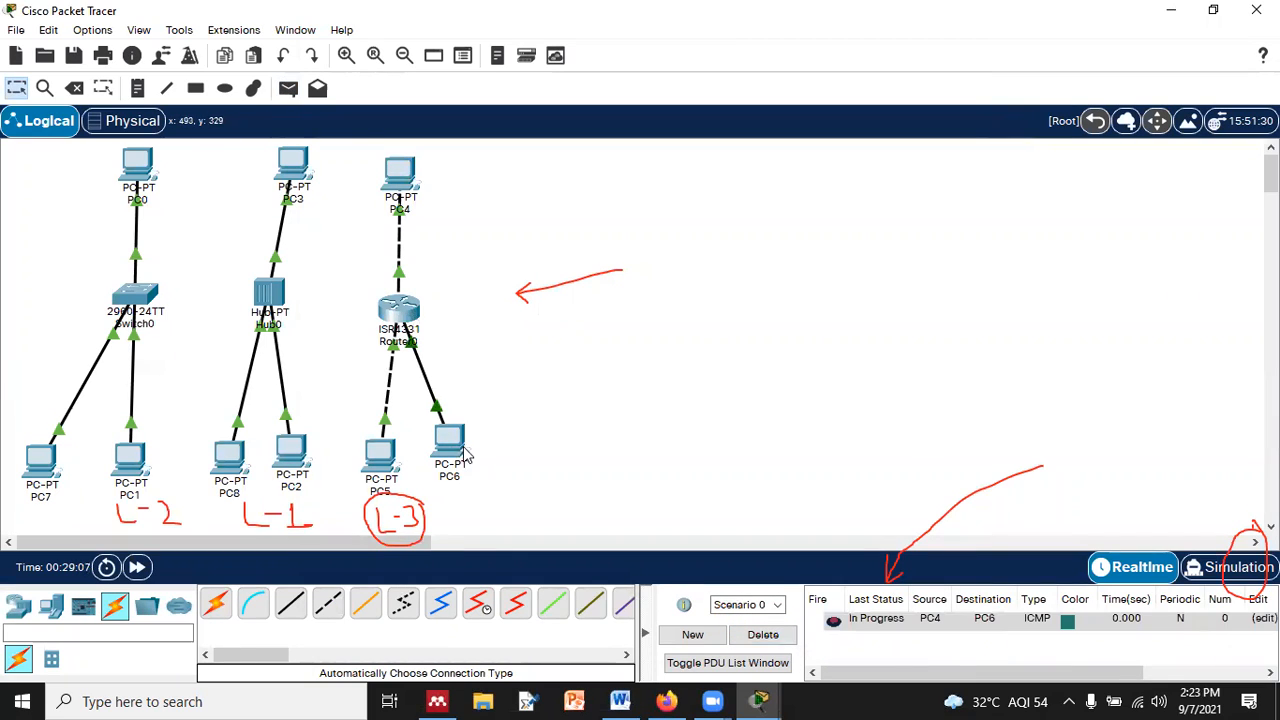
{"action": "left_click", "coordinate": [768, 637]}
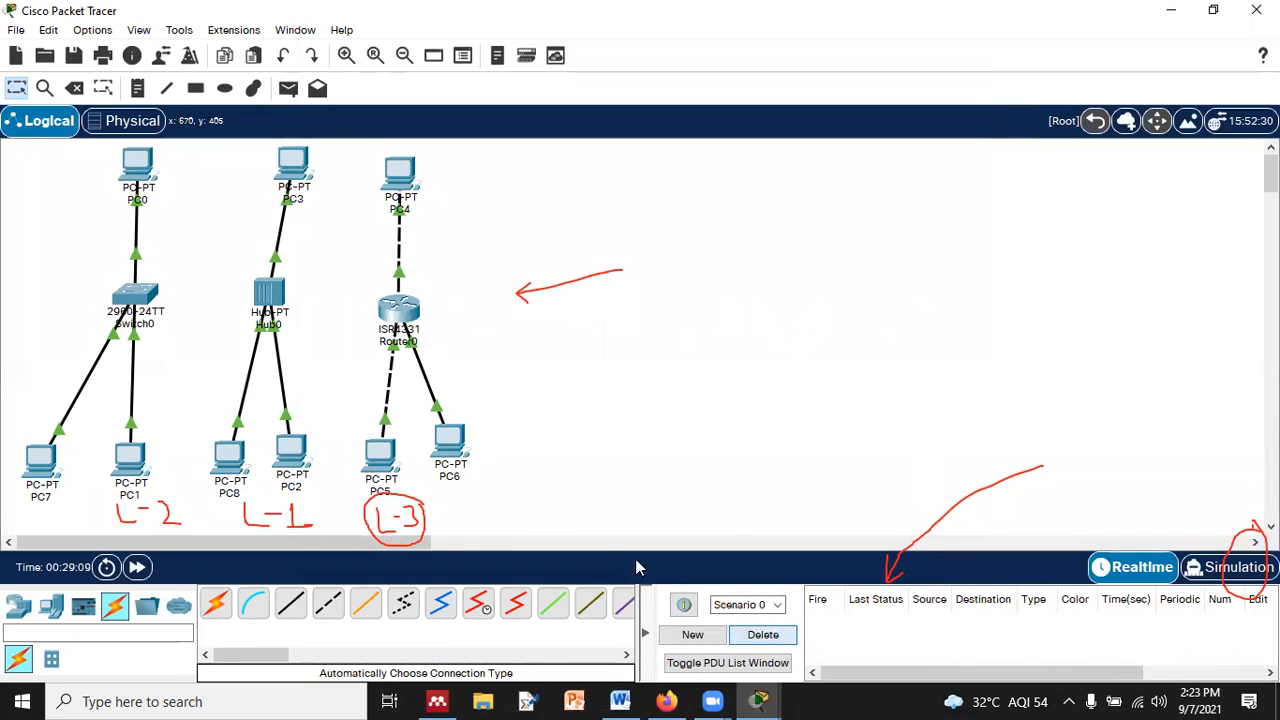
- Move PC6 away from PC5, set its default gateway to 10.0.0.10, and close its window
{"action": "mouse_move", "coordinate": [417, 352]}
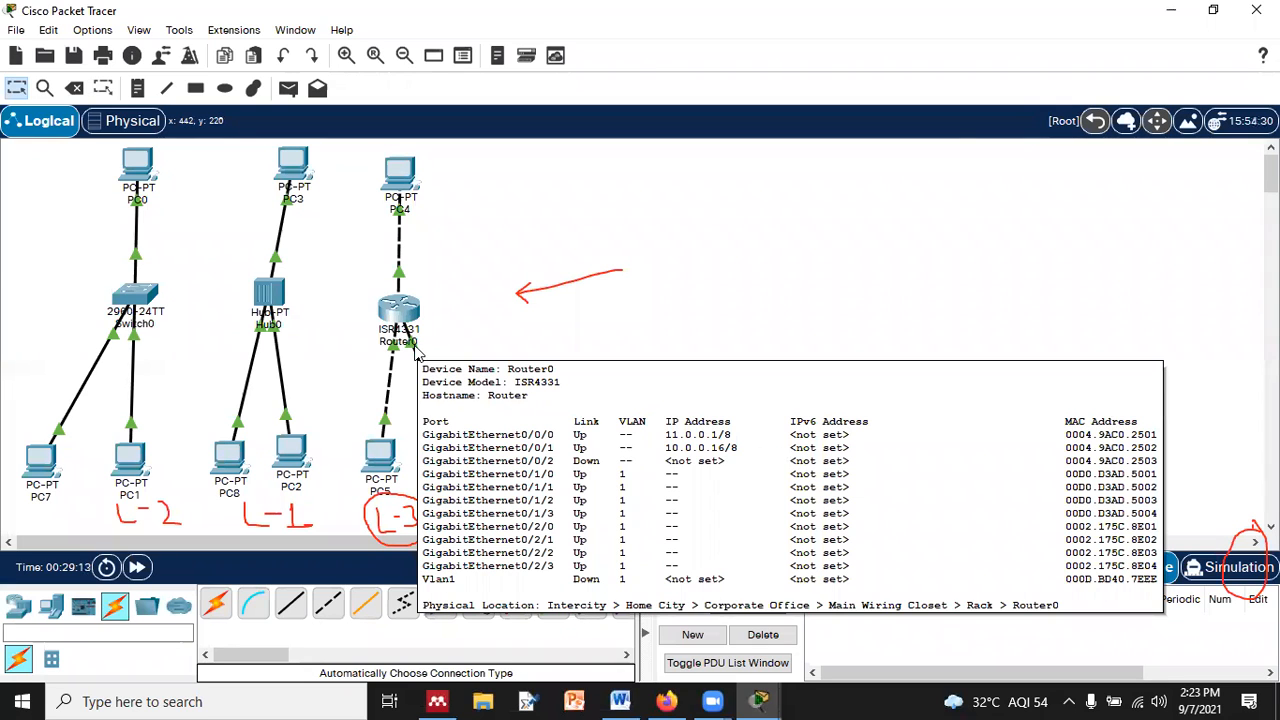
{"action": "left_click_drag", "start_coordinate": [450, 440], "coordinate": [596, 436]}
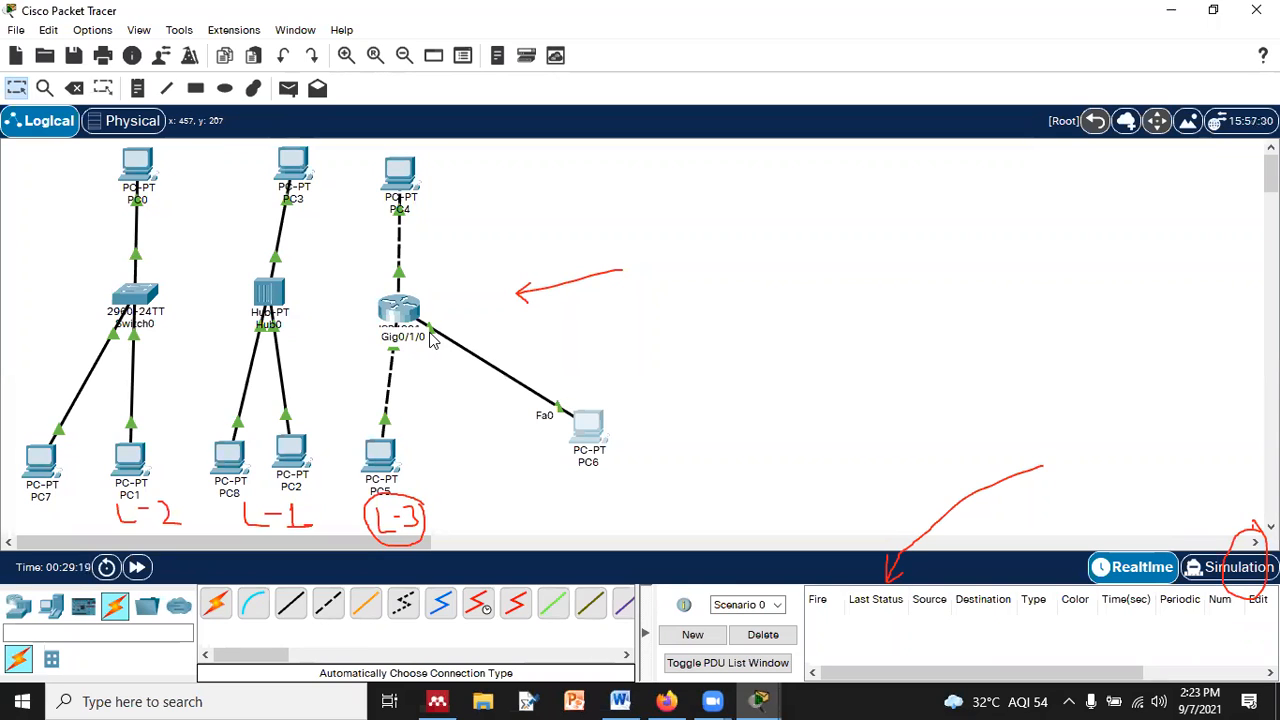
{"action": "left_click", "coordinate": [598, 428]}
{"action": "left_click", "coordinate": [420, 143]}
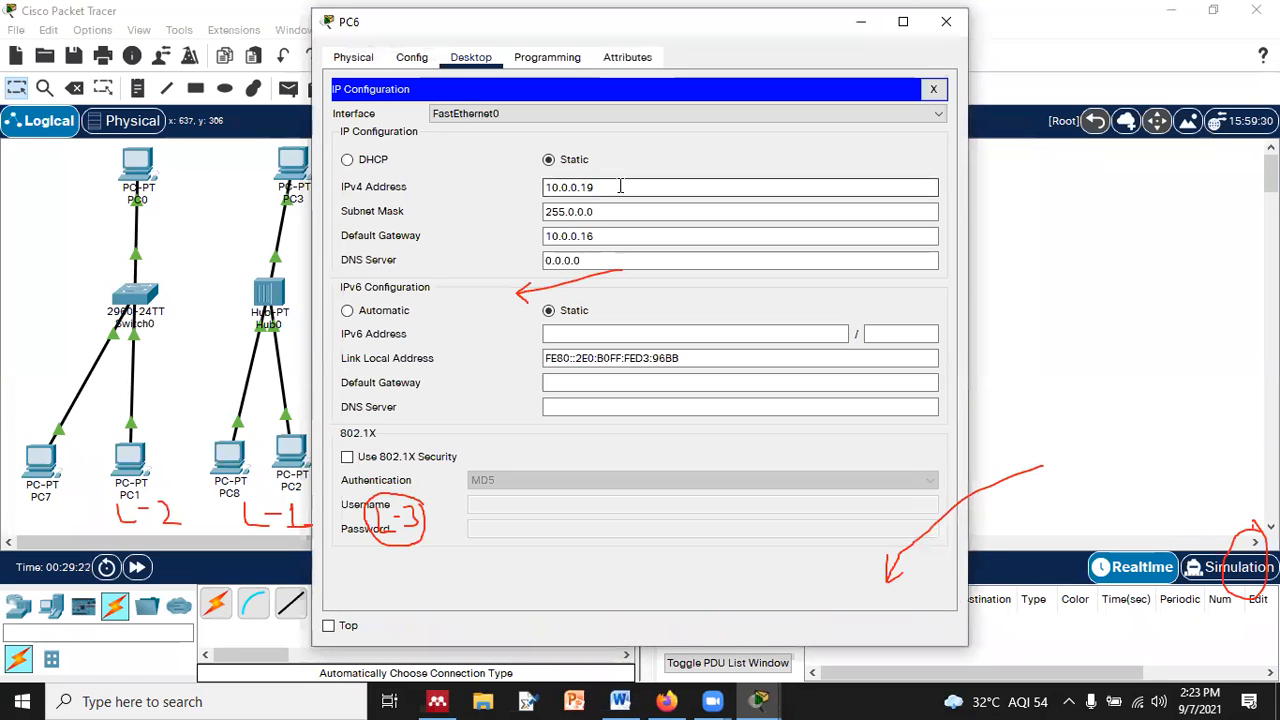
{"action": "double_click", "coordinate": [547, 235]}
{"action": "left_click", "coordinate": [597, 234]}
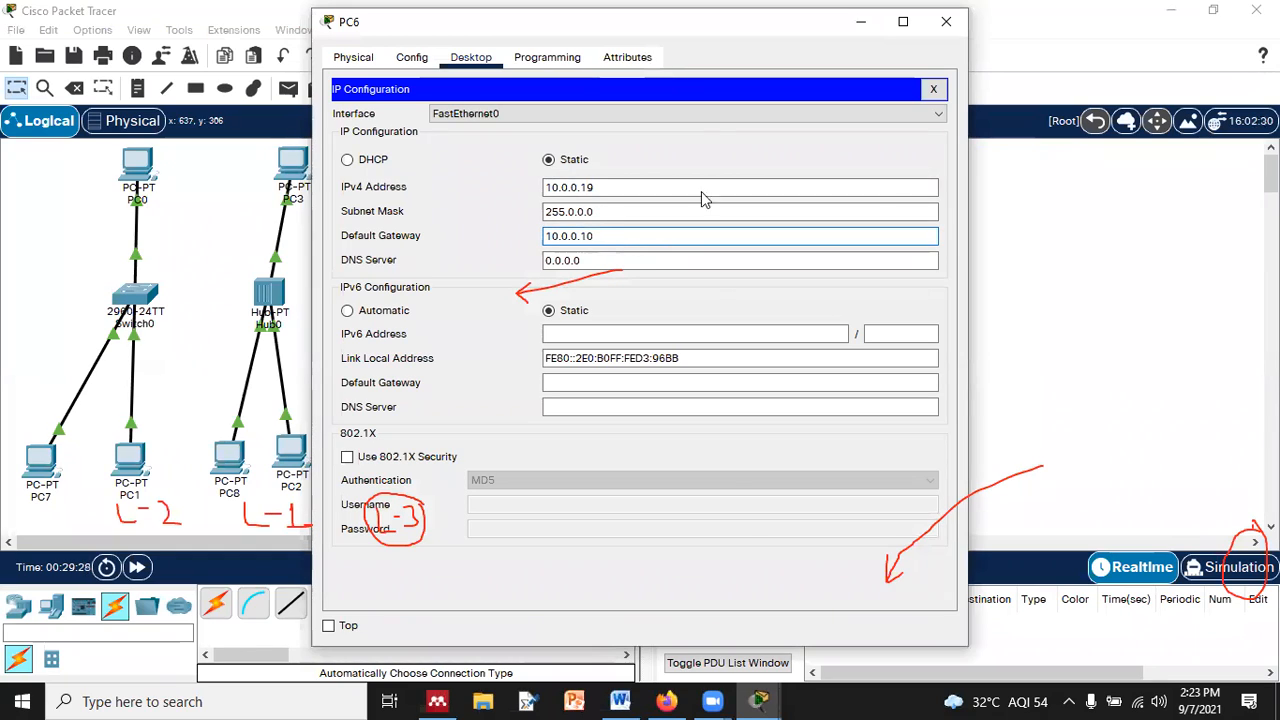
{"action": "left_click_drag", "start_coordinate": [396, 22], "coordinate": [396, 129]}
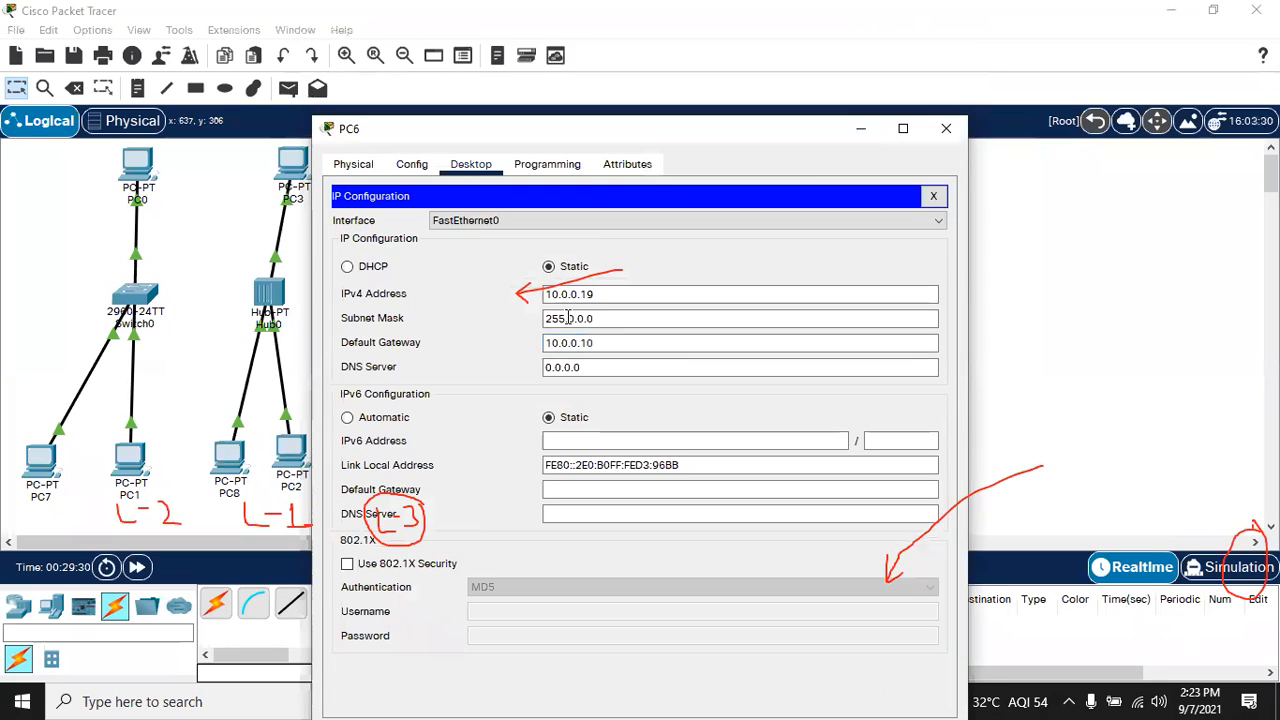
{"action": "left_click", "coordinate": [948, 131]}
- Examine the VLAN options available for Router0's GigabitEthernet0/1/0 port
{"action": "left_click", "coordinate": [405, 312]}
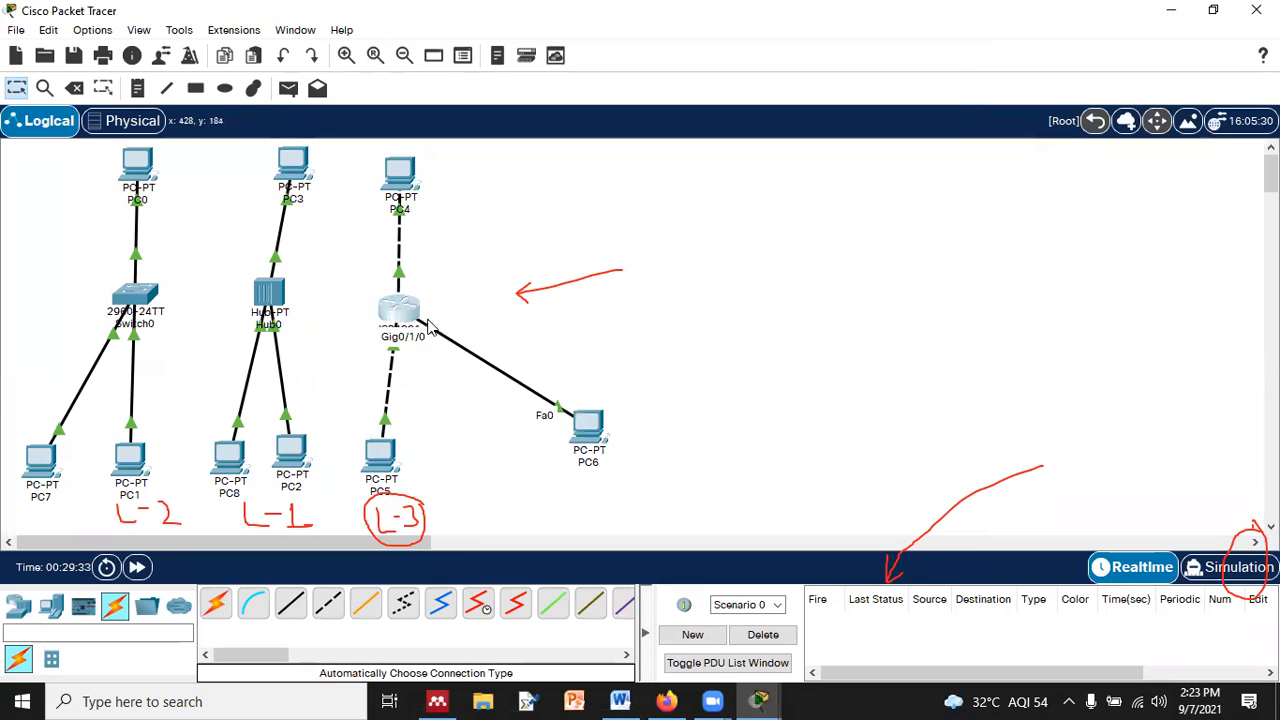
{"action": "left_click", "coordinate": [428, 305]}
{"action": "left_click", "coordinate": [838, 219]}
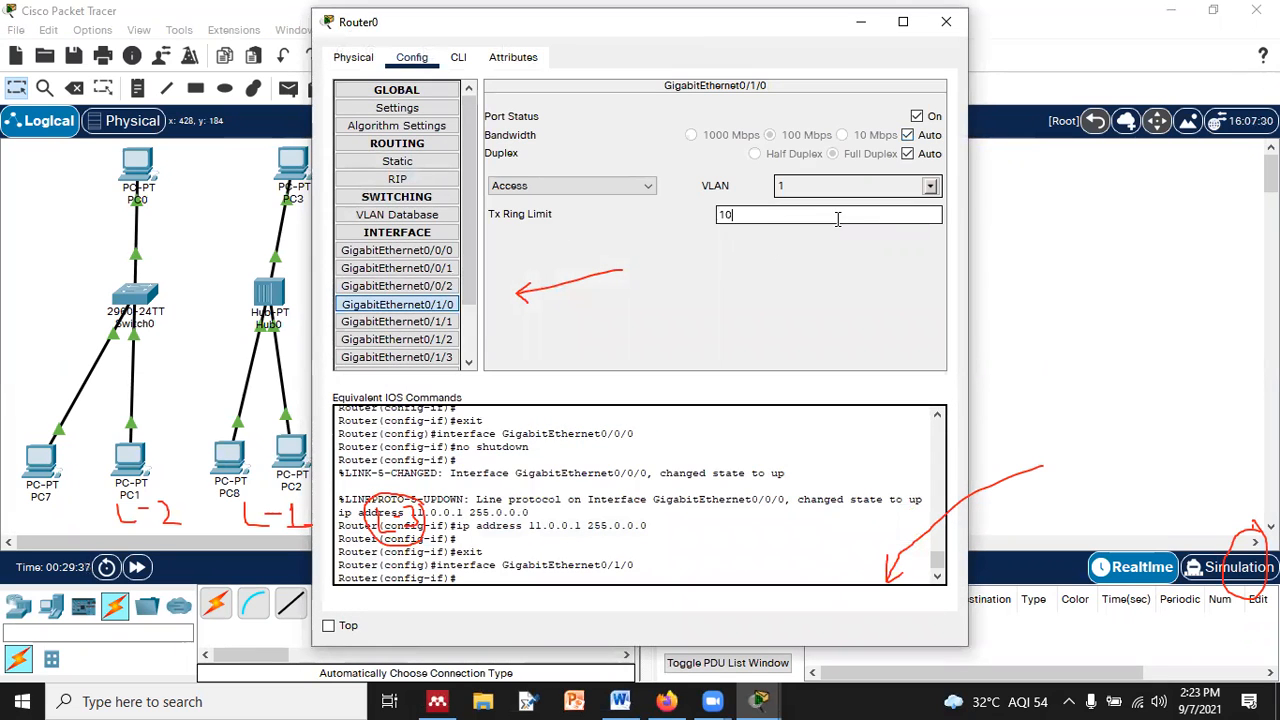
{"action": "left_click", "coordinate": [930, 187]}
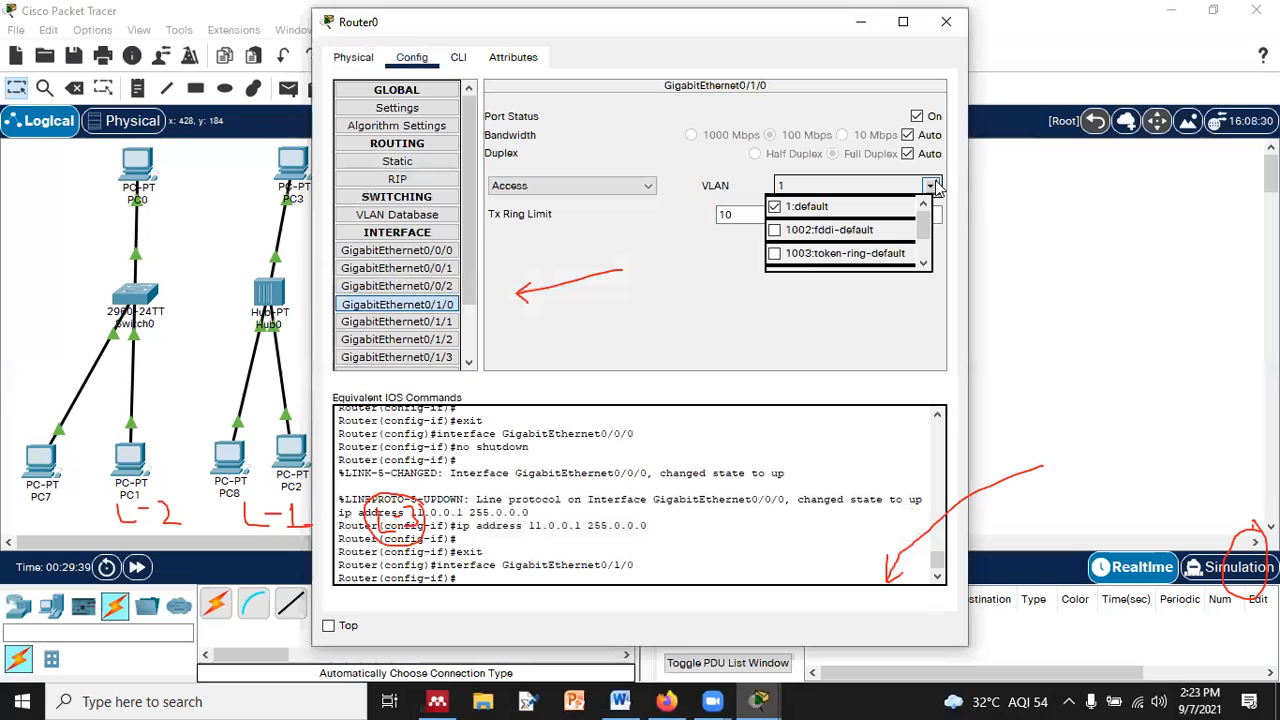
{"action": "scroll", "coordinate": [930, 205], "scroll_direction": "down", "scroll_amount": 2}
{"action": "scroll", "coordinate": [933, 212], "scroll_direction": "up", "scroll_amount": 2}
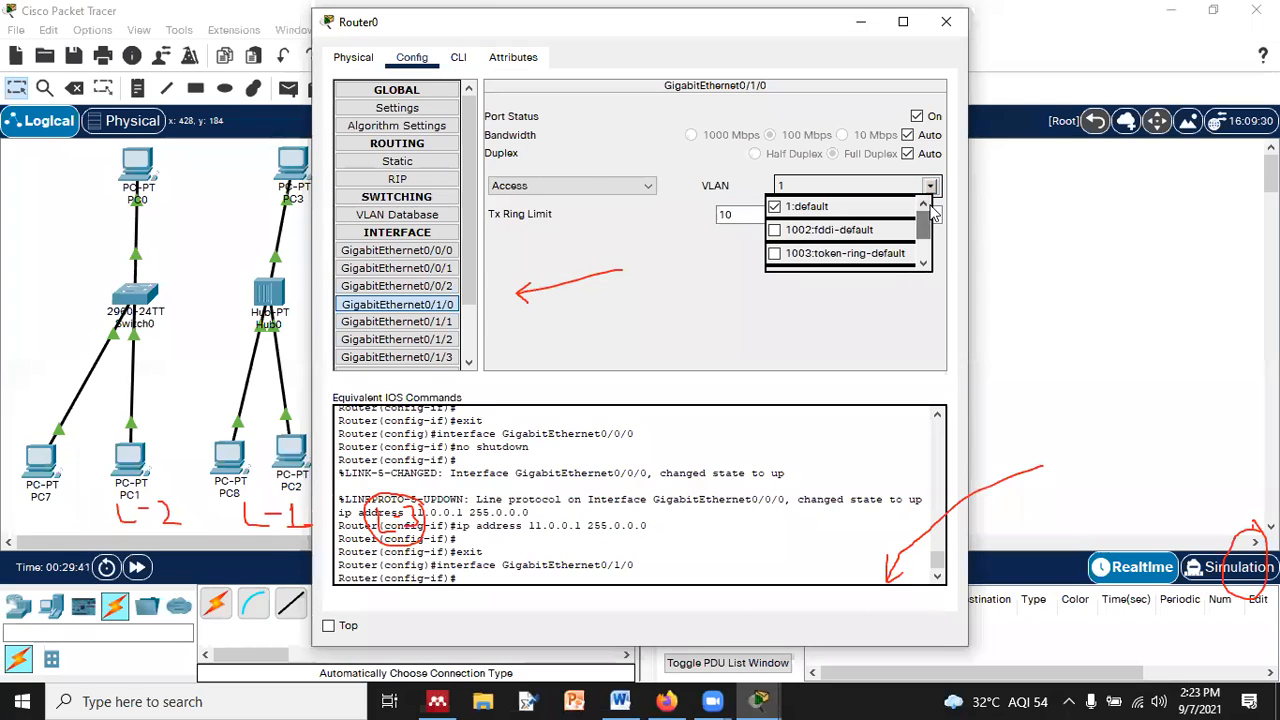
- Switch the GigabitEthernet0/1/0 port mode to Trunk and back to Access, and close Router0's window
{"action": "left_click", "coordinate": [613, 189]}
{"action": "left_click", "coordinate": [613, 189]}
{"action": "left_click", "coordinate": [613, 189]}
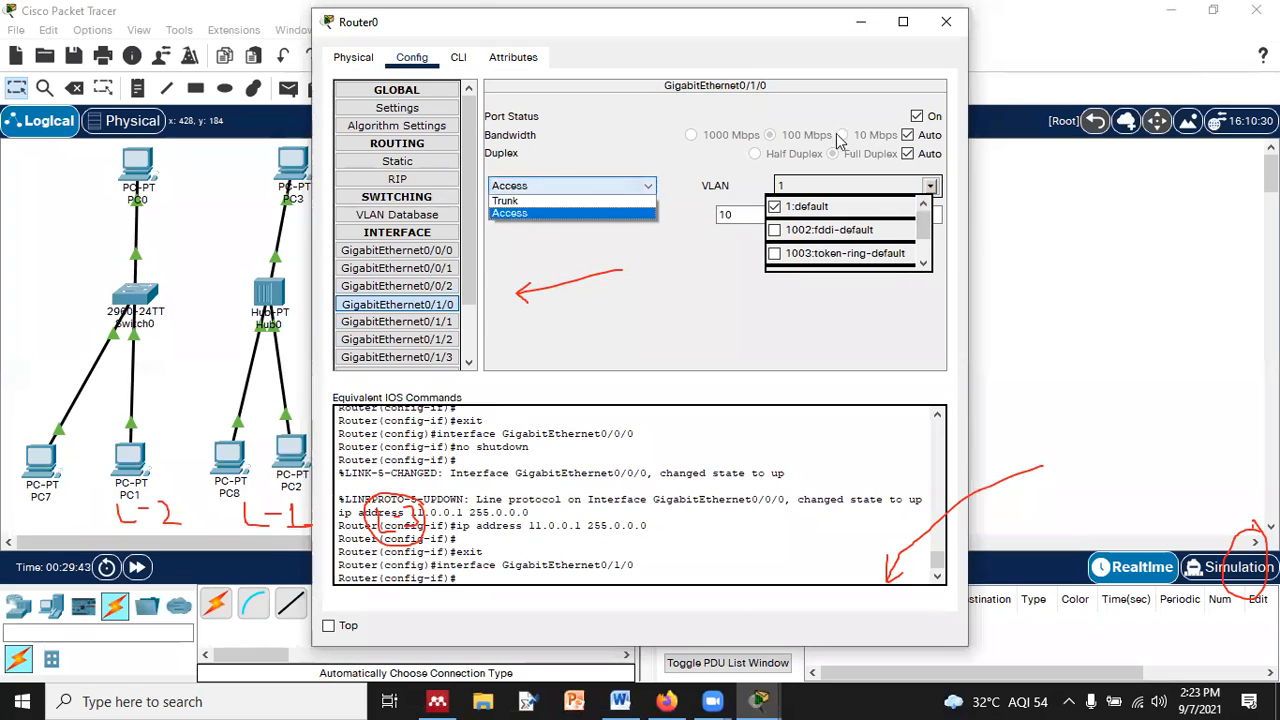
{"action": "left_click", "coordinate": [570, 200]}
{"action": "left_click", "coordinate": [585, 188]}
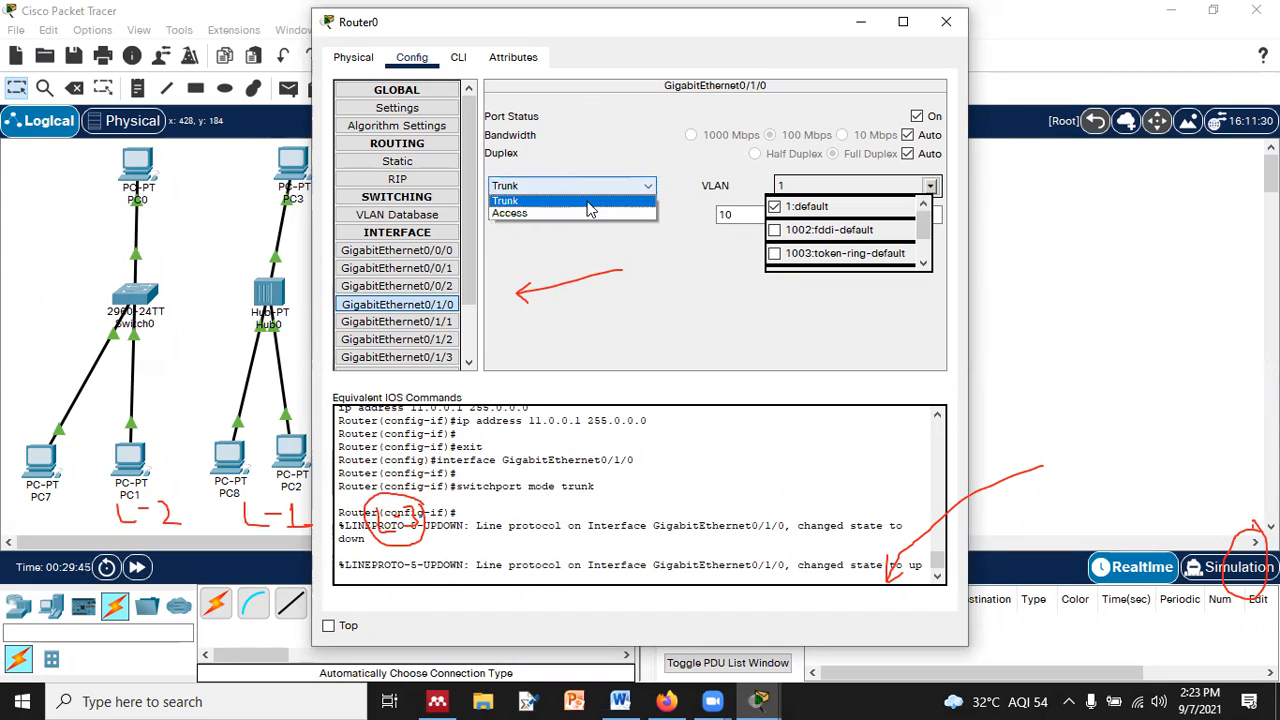
{"action": "left_click", "coordinate": [588, 213]}
{"action": "left_click_drag", "start_coordinate": [349, 25], "coordinate": [333, 123]}
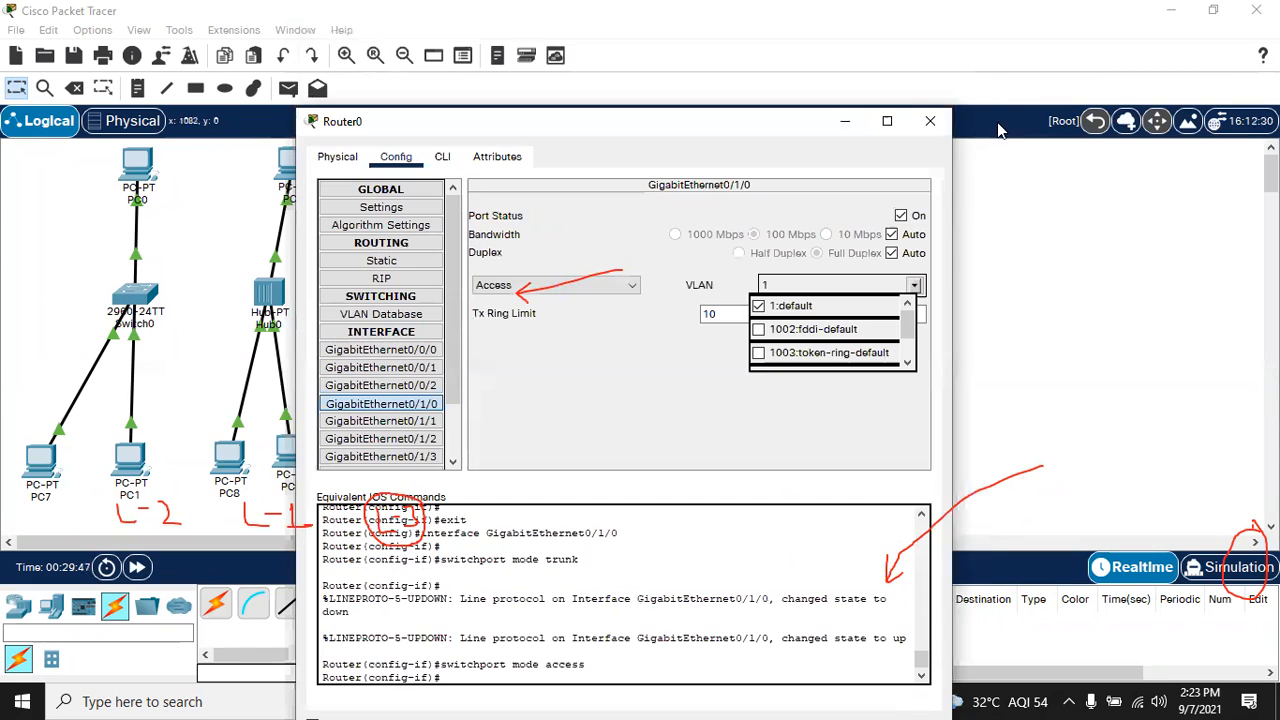
{"action": "left_click", "coordinate": [946, 113]}
- Move Router0 and PC6 closer to PC5, and turn Router0's GigabitEthernet0/1/0 port off and back on
{"action": "mouse_move", "coordinate": [416, 313]}
{"action": "left_mouse_down"}
{"action": "mouse_move", "coordinate": [448, 334]}
{"action": "mouse_move", "coordinate": [420, 311]}
{"action": "mouse_move", "coordinate": [394, 316]}
{"action": "left_mouse_up"}
{"action": "left_click_drag", "start_coordinate": [582, 424], "coordinate": [474, 446]}
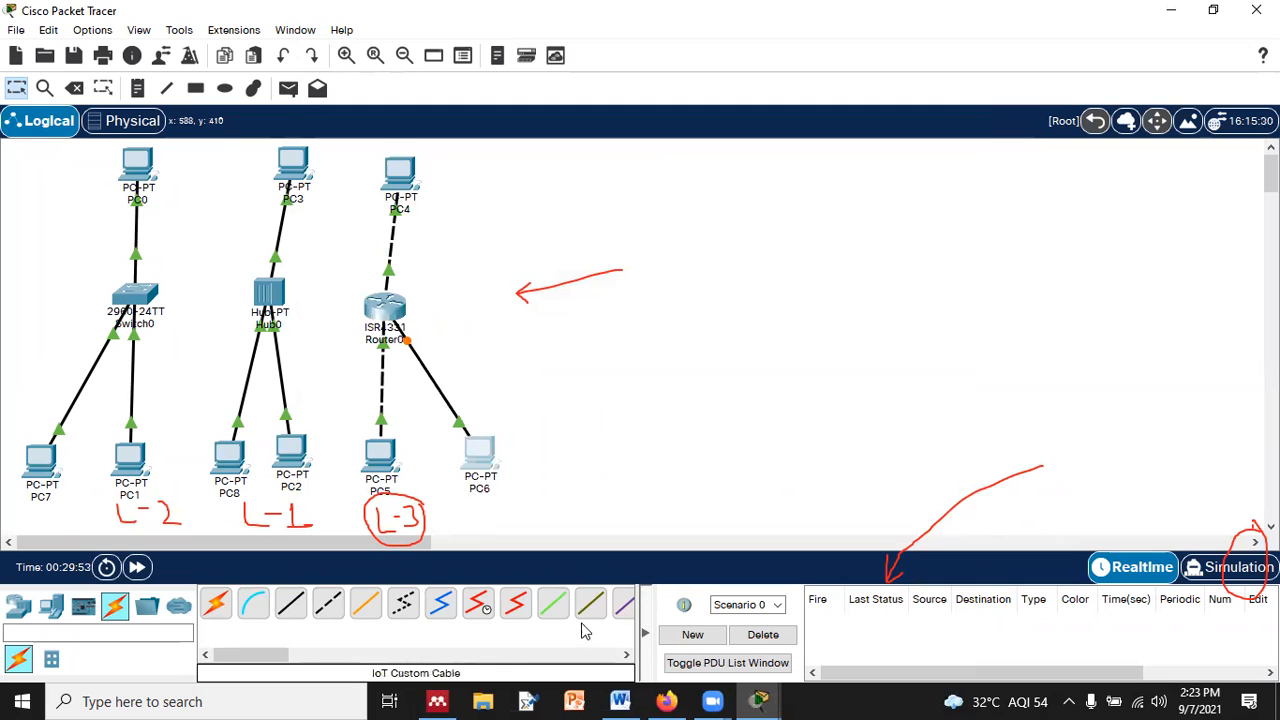
{"action": "left_click", "coordinate": [386, 311]}
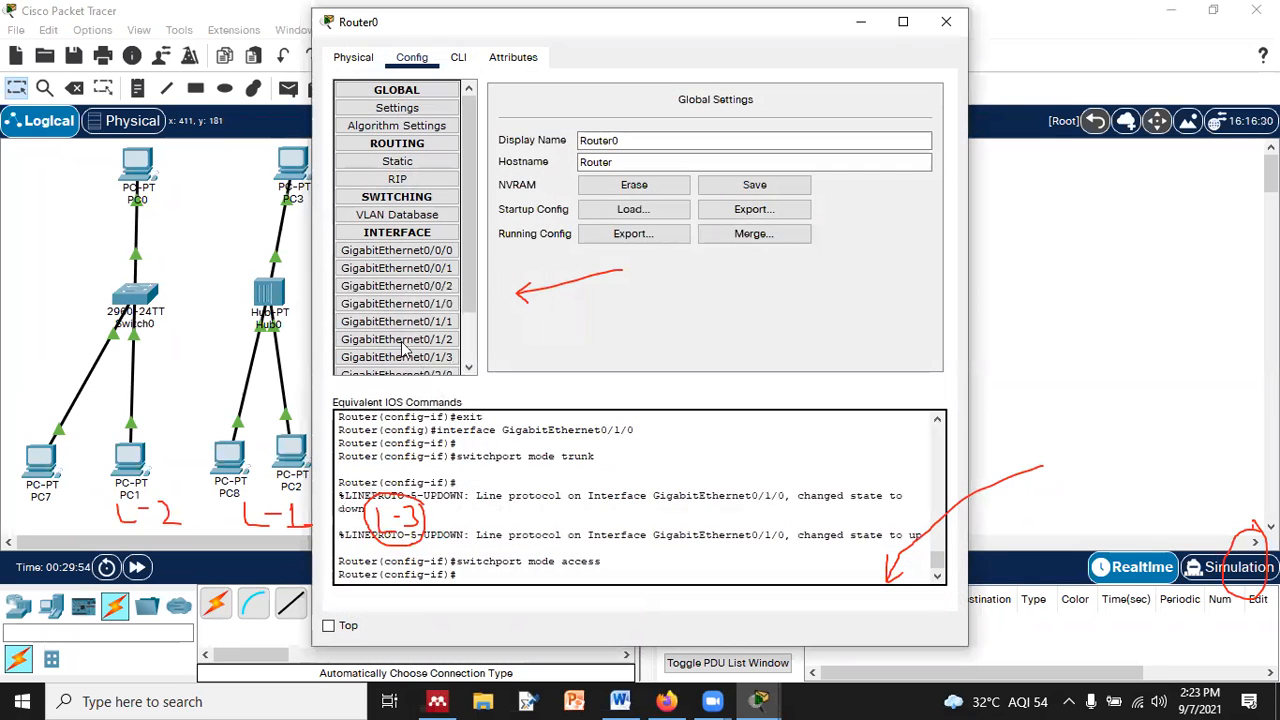
{"action": "left_click", "coordinate": [420, 268]}
{"action": "left_click", "coordinate": [437, 304]}
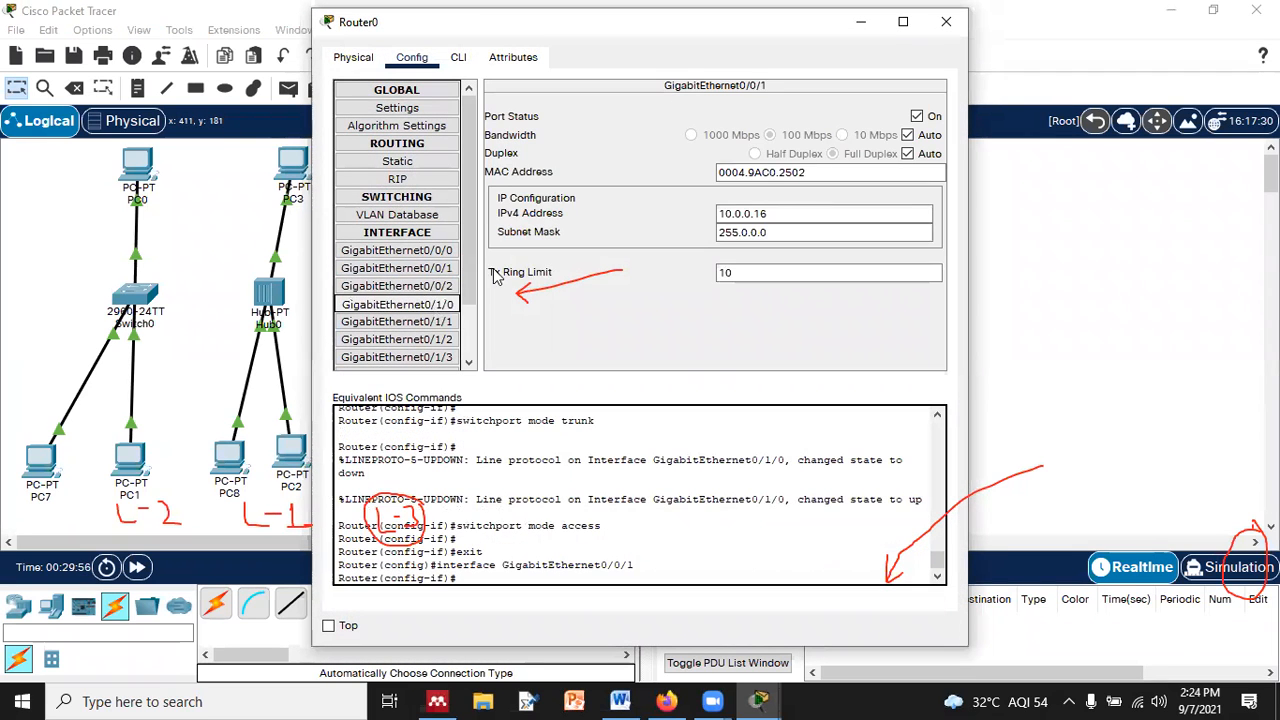
{"action": "left_click", "coordinate": [916, 116]}
{"action": "left_click", "coordinate": [916, 116]}
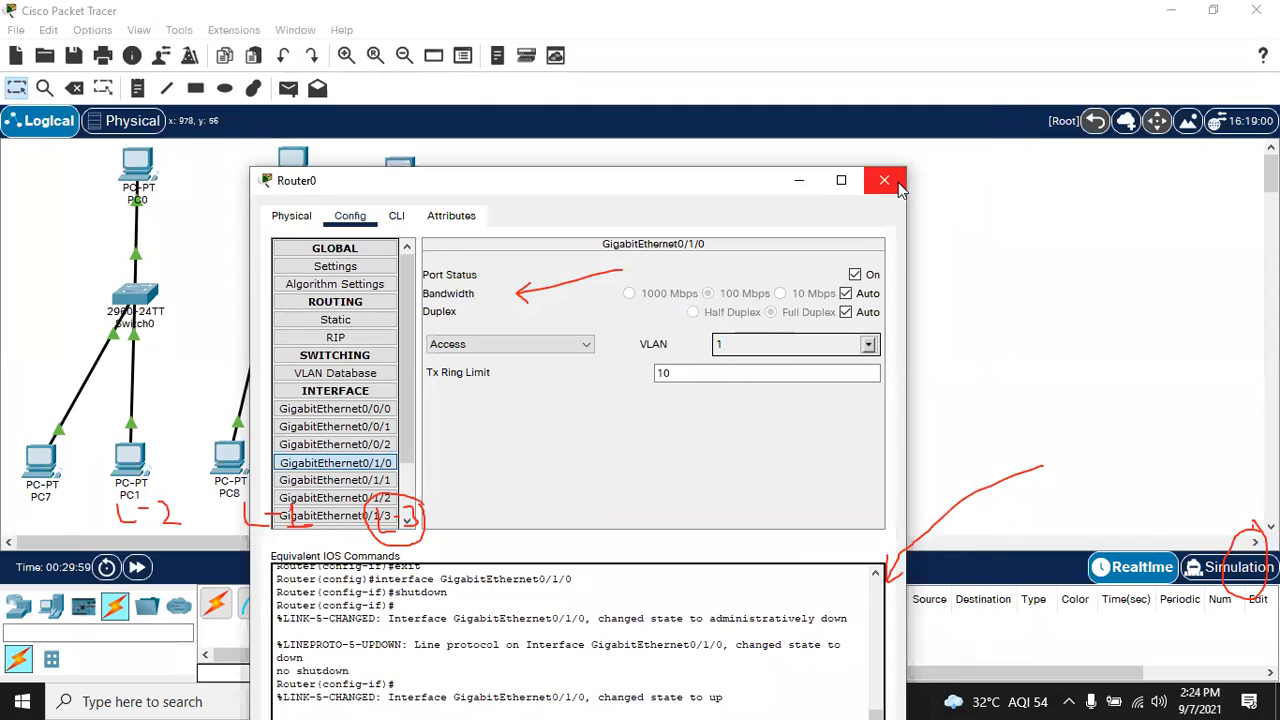
{"action": "left_click_drag", "start_coordinate": [345, 21], "coordinate": [283, 180]}
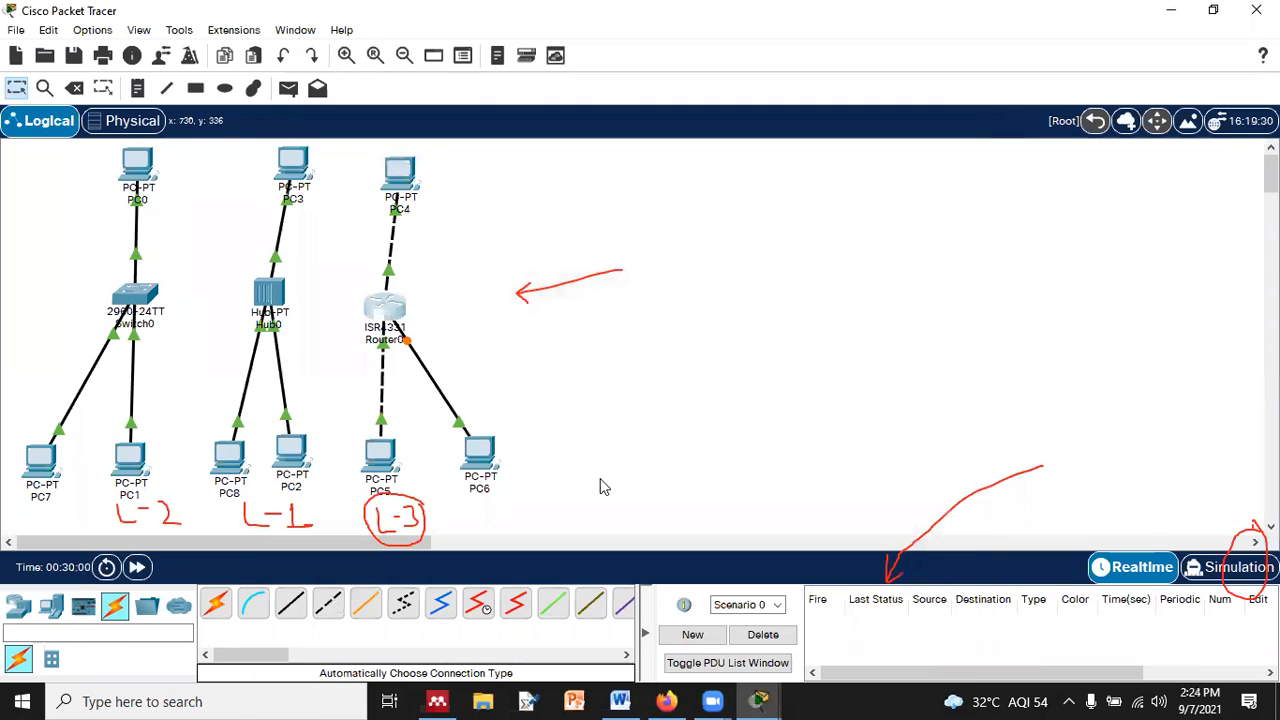
- Send a simple PDU from PC3 to PC2 across the hub network
{"action": "left_click", "coordinate": [288, 88]}
{"action": "left_click", "coordinate": [290, 185]}
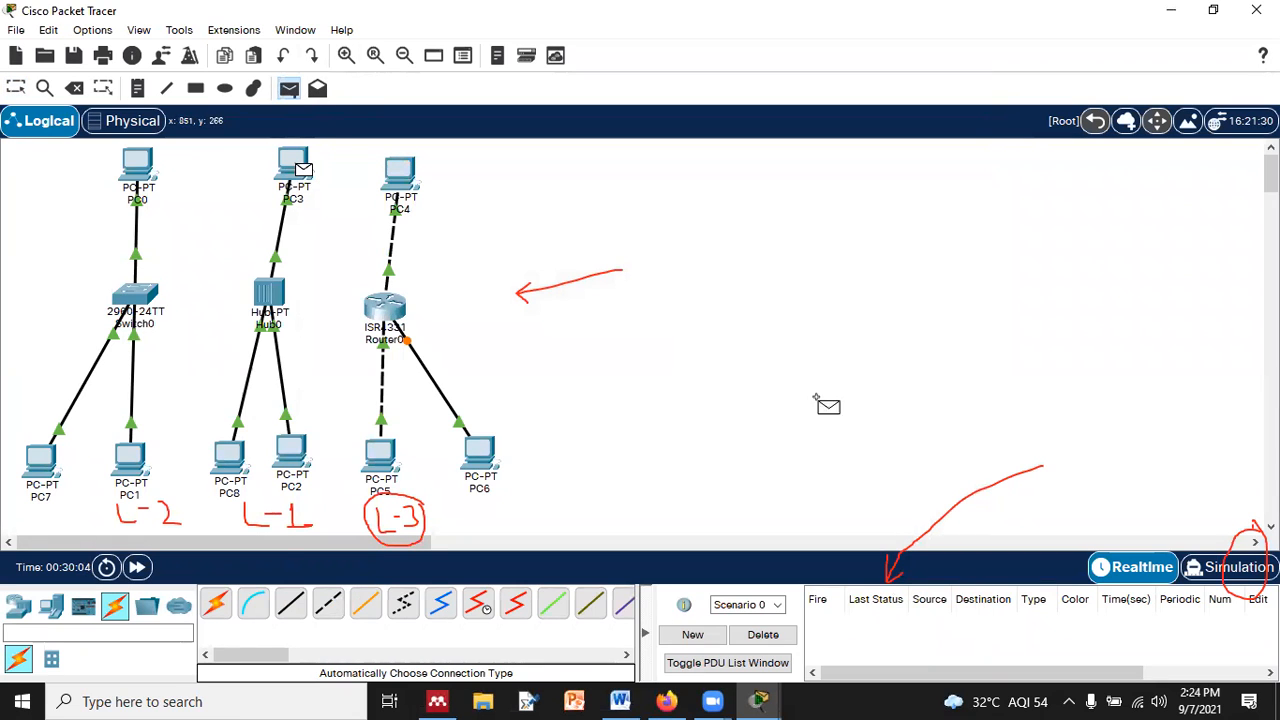
{"action": "left_click", "coordinate": [292, 465]}
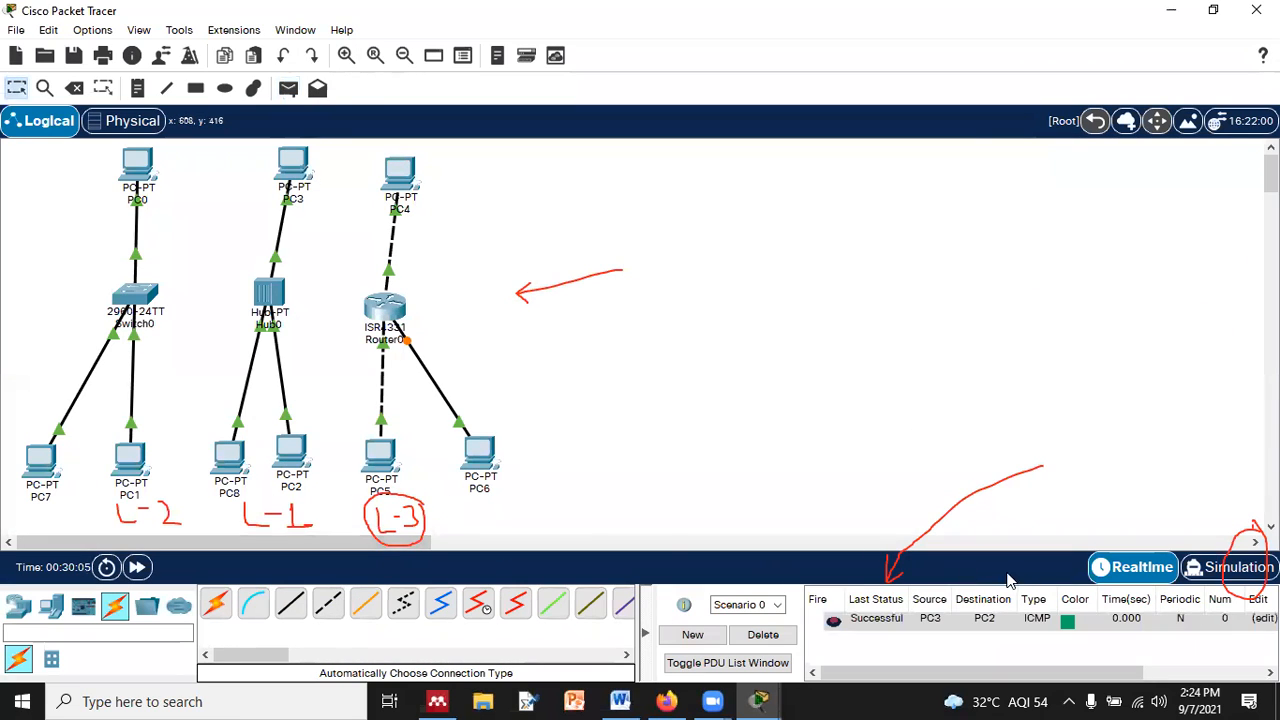
- Play the PC3-to-PC2 message in Simulation mode and shift PC2 slightly away from PC8
{"action": "left_click", "coordinate": [1230, 567]}
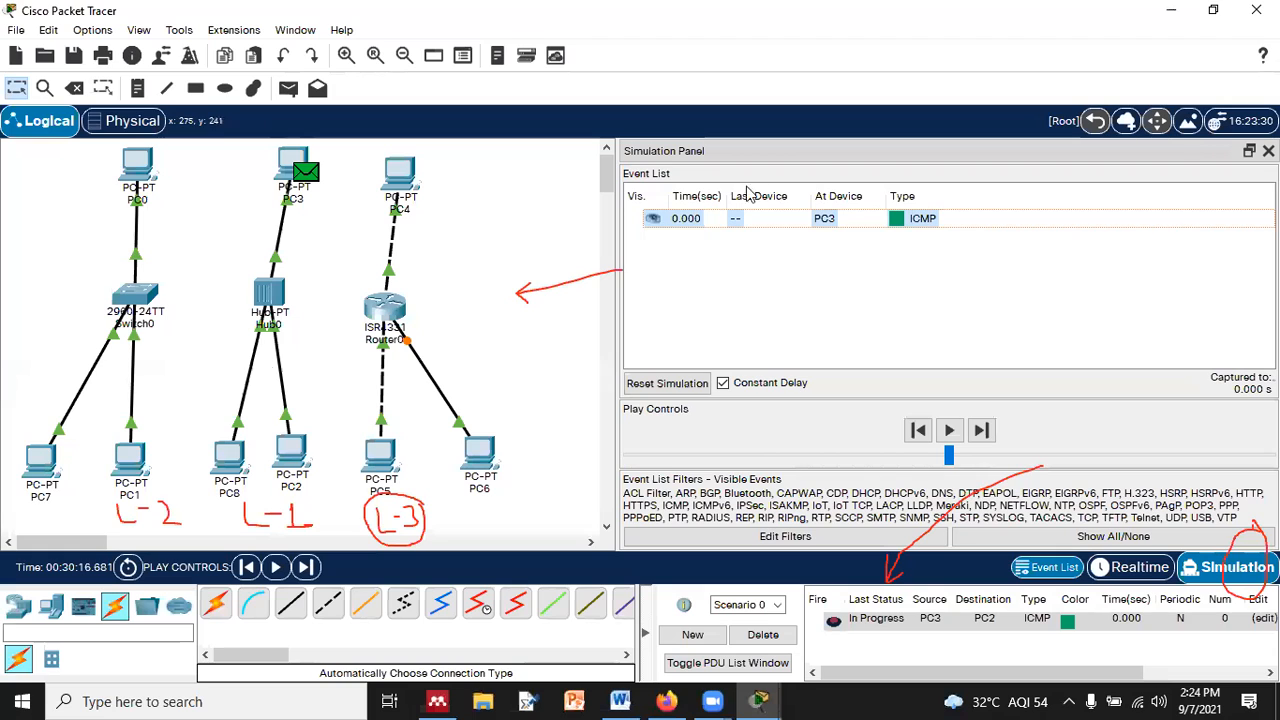
{"action": "left_click", "coordinate": [948, 431]}
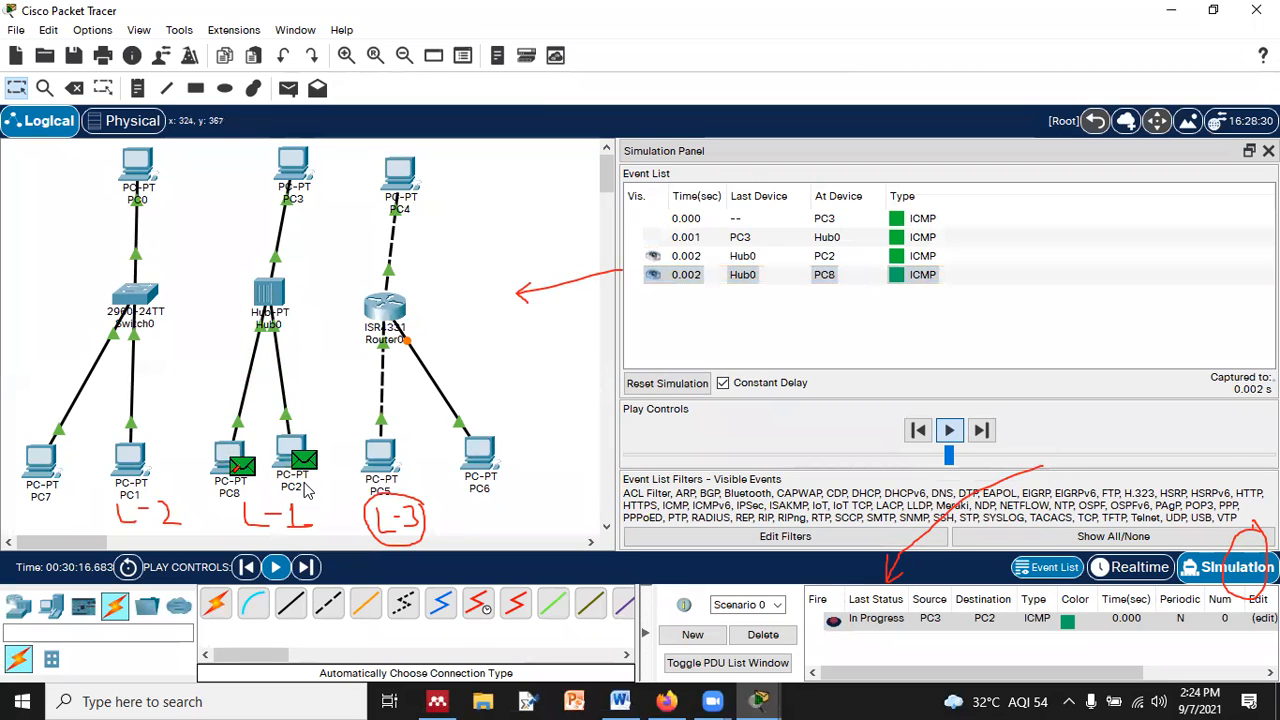
{"action": "left_click_drag", "start_coordinate": [289, 457], "coordinate": [301, 478]}
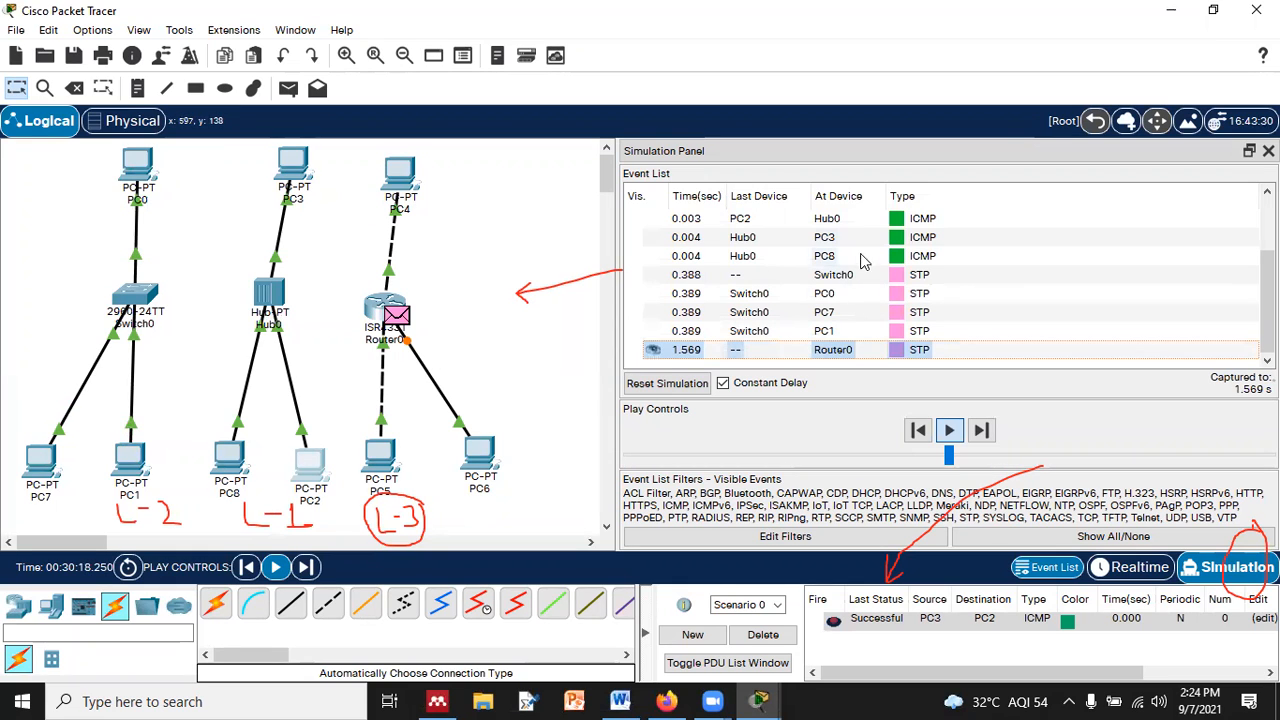
- Inspect the OSI layer details of the ICMP message that reached Hub0 from PC2
{"action": "left_click", "coordinate": [828, 221]}
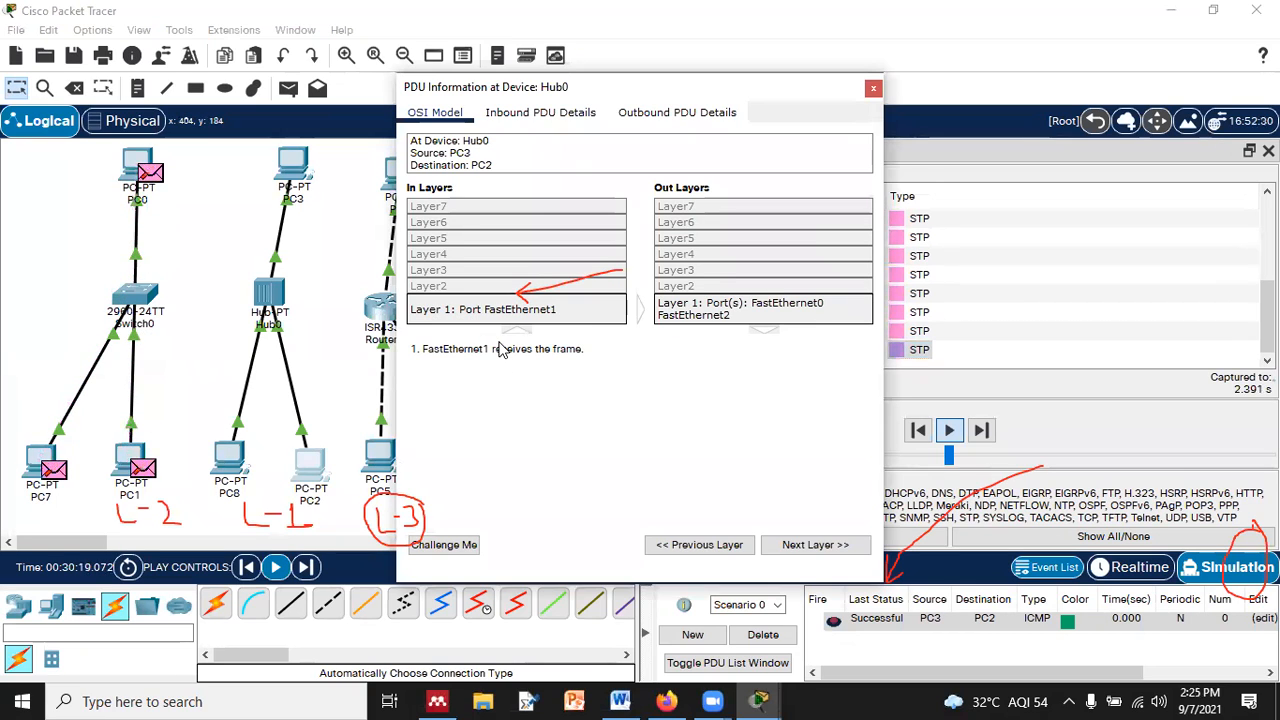
{"action": "left_click", "coordinate": [873, 88]}
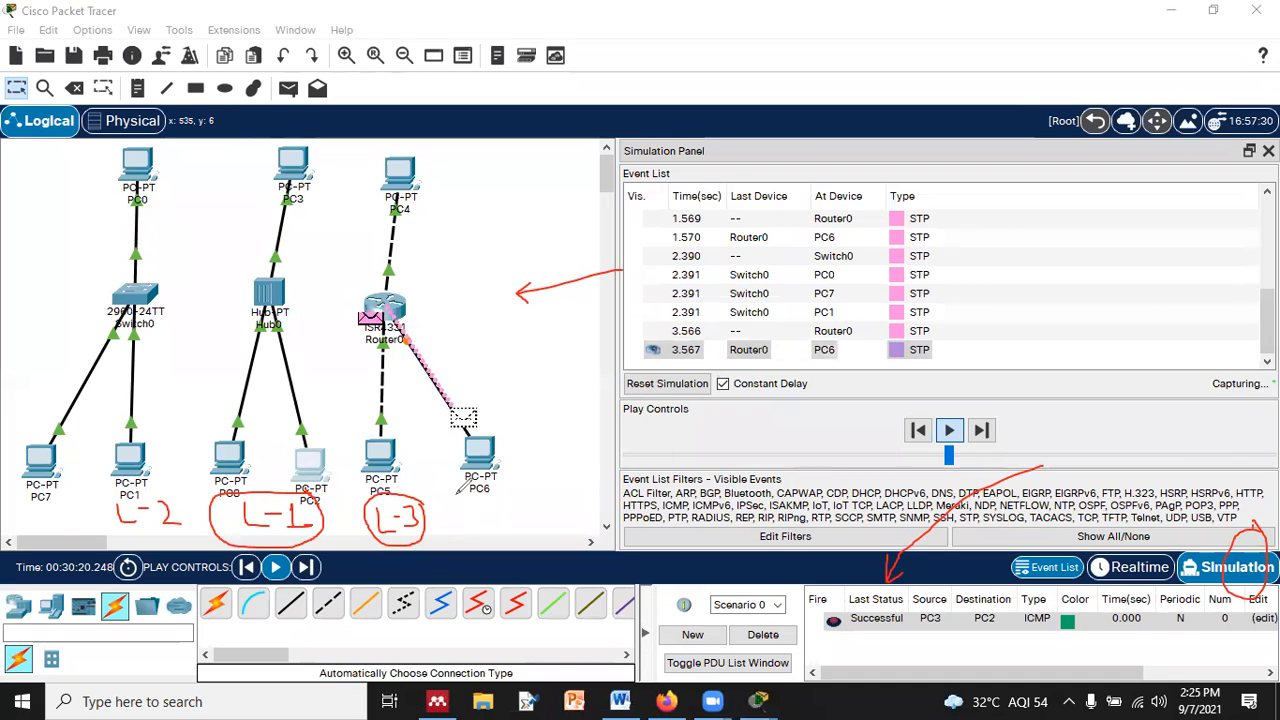
- Handwrite "IP Ad / NW" beside the L-3 note, circle Router0, and annotate it with "Diff N/W"
{"action": "left_click_drag", "start_coordinate": [445, 509], "coordinate": [457, 525]}
{"action": "mouse_move", "coordinate": [455, 506]}
{"action": "left_mouse_down"}
{"action": "mouse_move", "coordinate": [461, 523]}
{"action": "mouse_move", "coordinate": [499, 518]}
{"action": "mouse_move", "coordinate": [548, 489]}
{"action": "mouse_move", "coordinate": [543, 535]}
{"action": "left_mouse_up"}
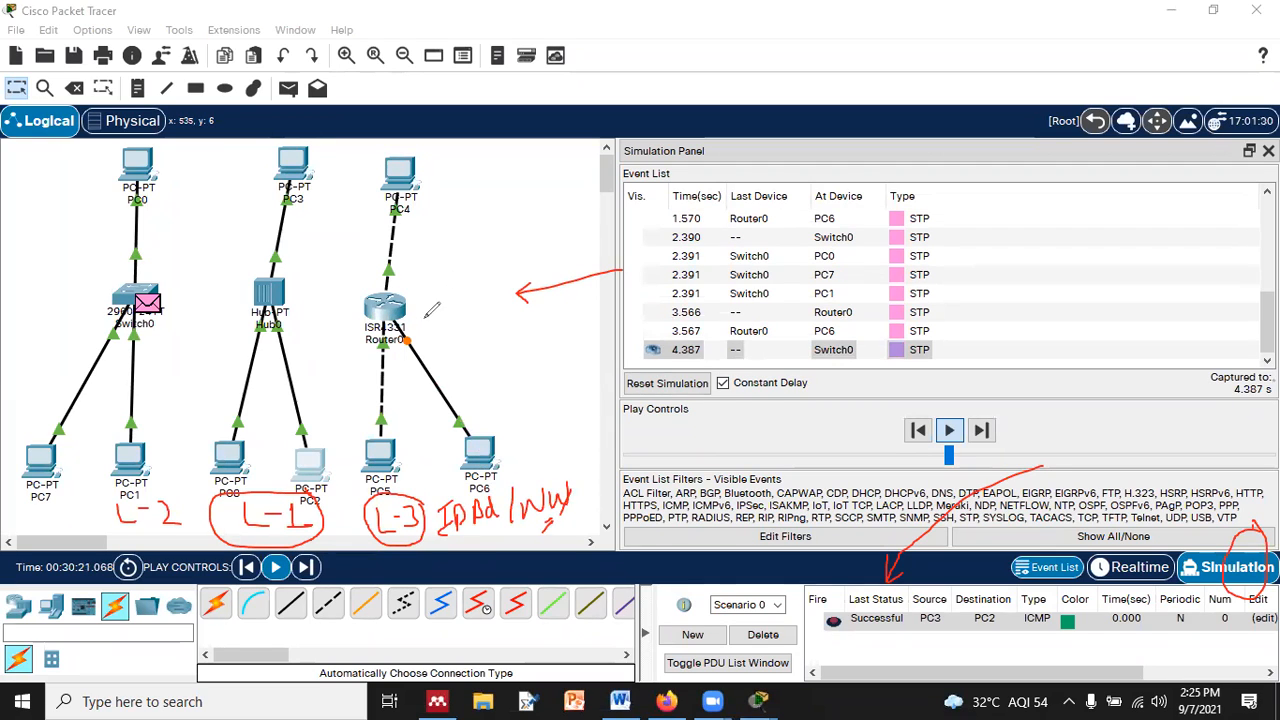
{"action": "mouse_move", "coordinate": [395, 251]}
{"action": "left_mouse_down"}
{"action": "mouse_move", "coordinate": [405, 345]}
{"action": "mouse_move", "coordinate": [425, 271]}
{"action": "left_mouse_up"}
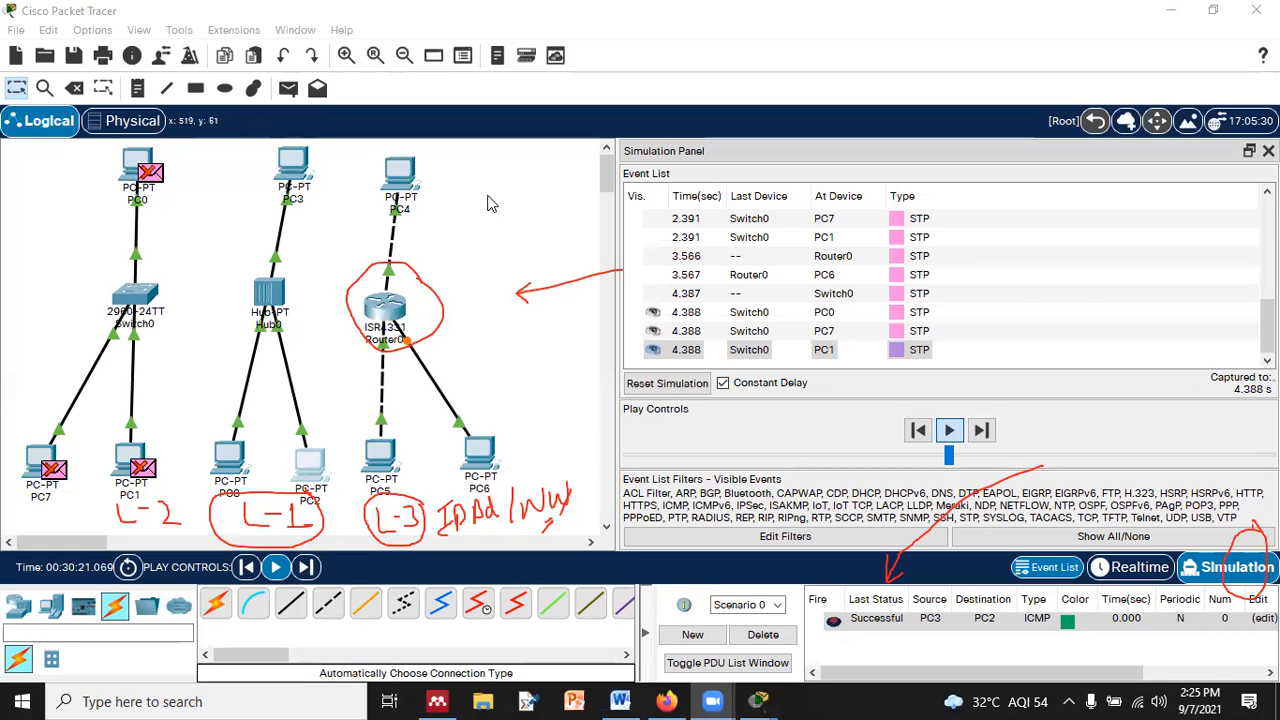
{"action": "mouse_move", "coordinate": [443, 228]}
{"action": "left_mouse_down"}
{"action": "mouse_move", "coordinate": [446, 260]}
{"action": "mouse_move", "coordinate": [446, 244]}
{"action": "left_mouse_up"}
{"action": "left_click_drag", "start_coordinate": [456, 228], "coordinate": [463, 244]}
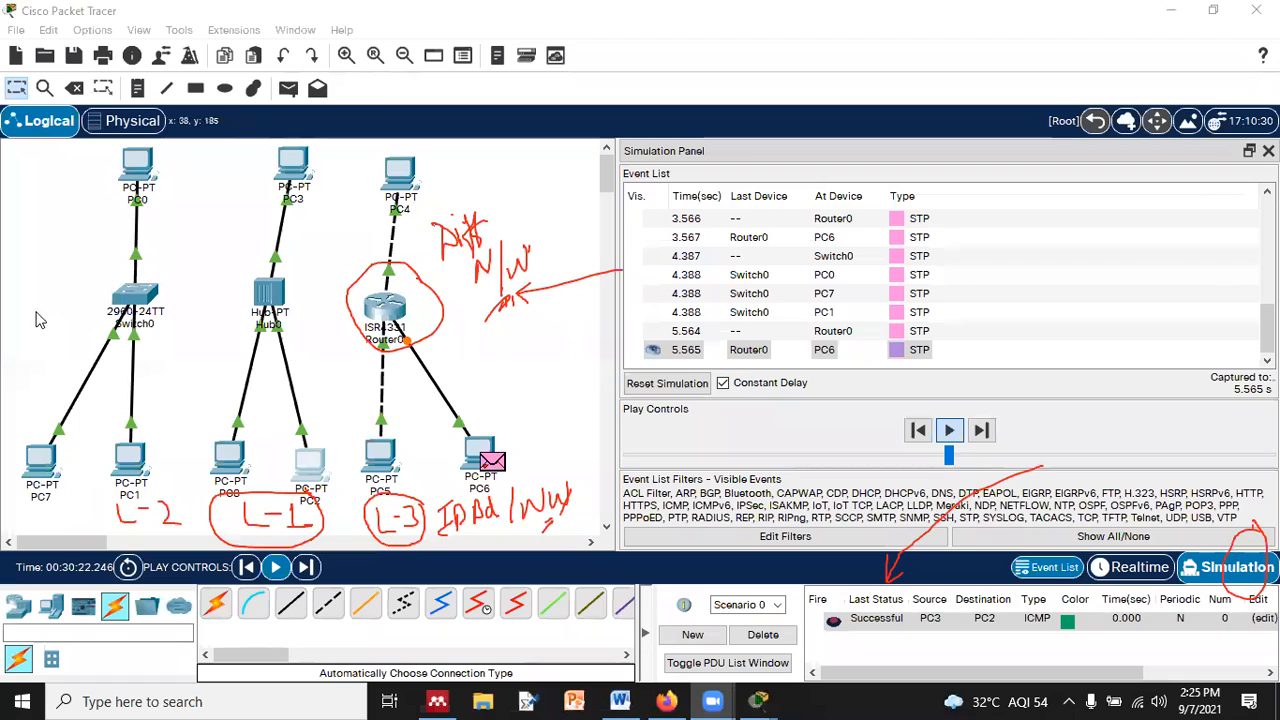
- Send a simple PDU from PC0 to PC1 across the switch network, and delete the scenario's messages
{"action": "left_click", "coordinate": [288, 88]}
{"action": "left_click", "coordinate": [145, 182]}
{"action": "left_click", "coordinate": [135, 462]}
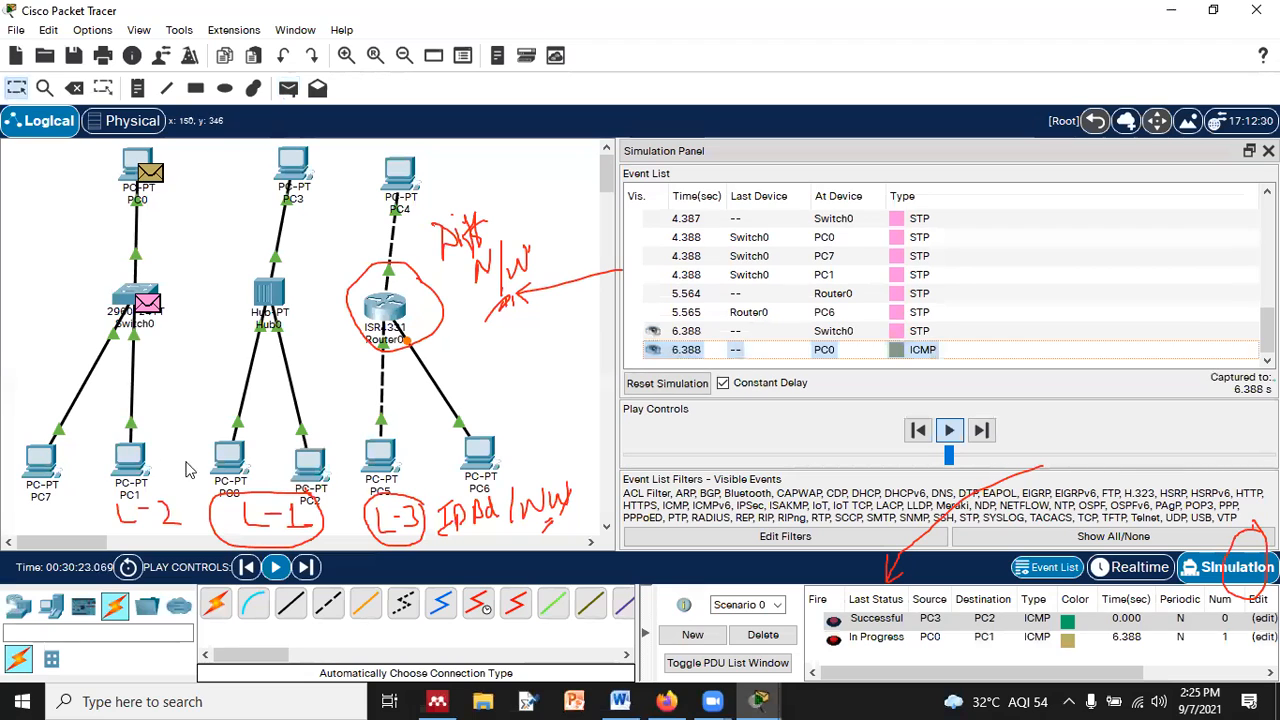
{"action": "left_click", "coordinate": [956, 432]}
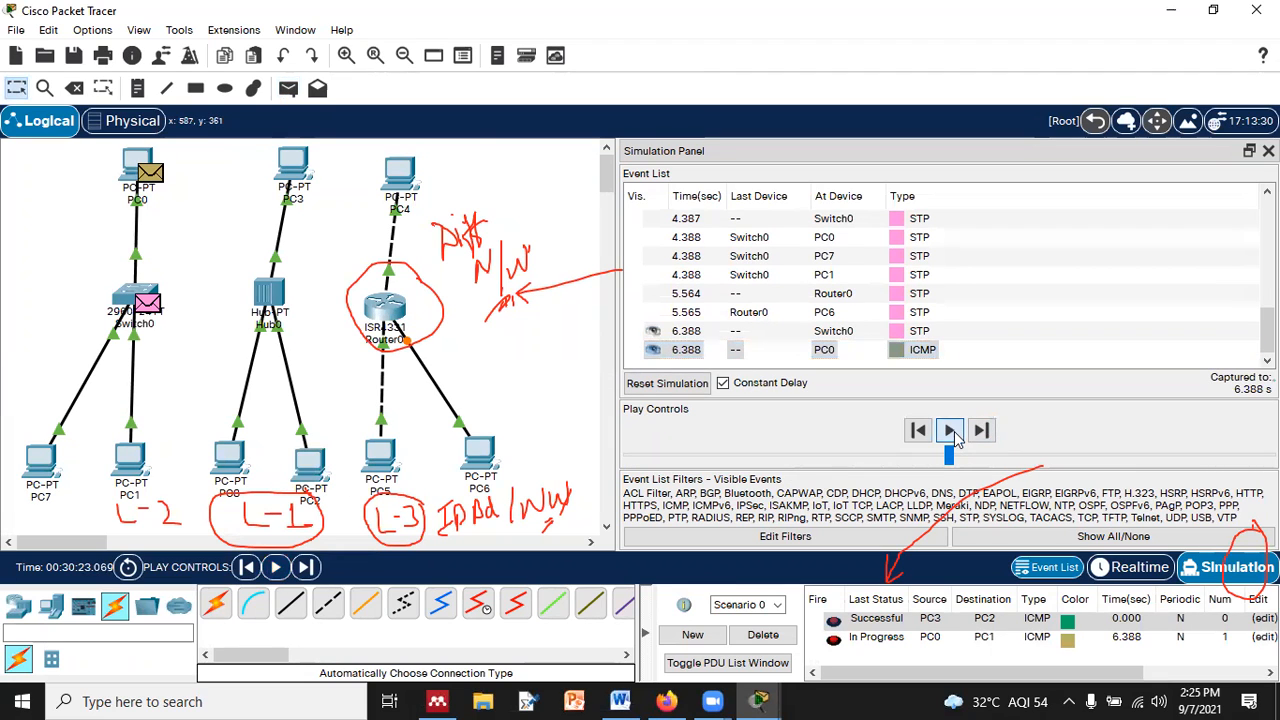
{"action": "left_click", "coordinate": [784, 643]}
- Try to send a simple PDU from PC0 to PC7
{"action": "left_click", "coordinate": [288, 88]}
{"action": "left_click", "coordinate": [140, 168]}
{"action": "left_click", "coordinate": [42, 462]}
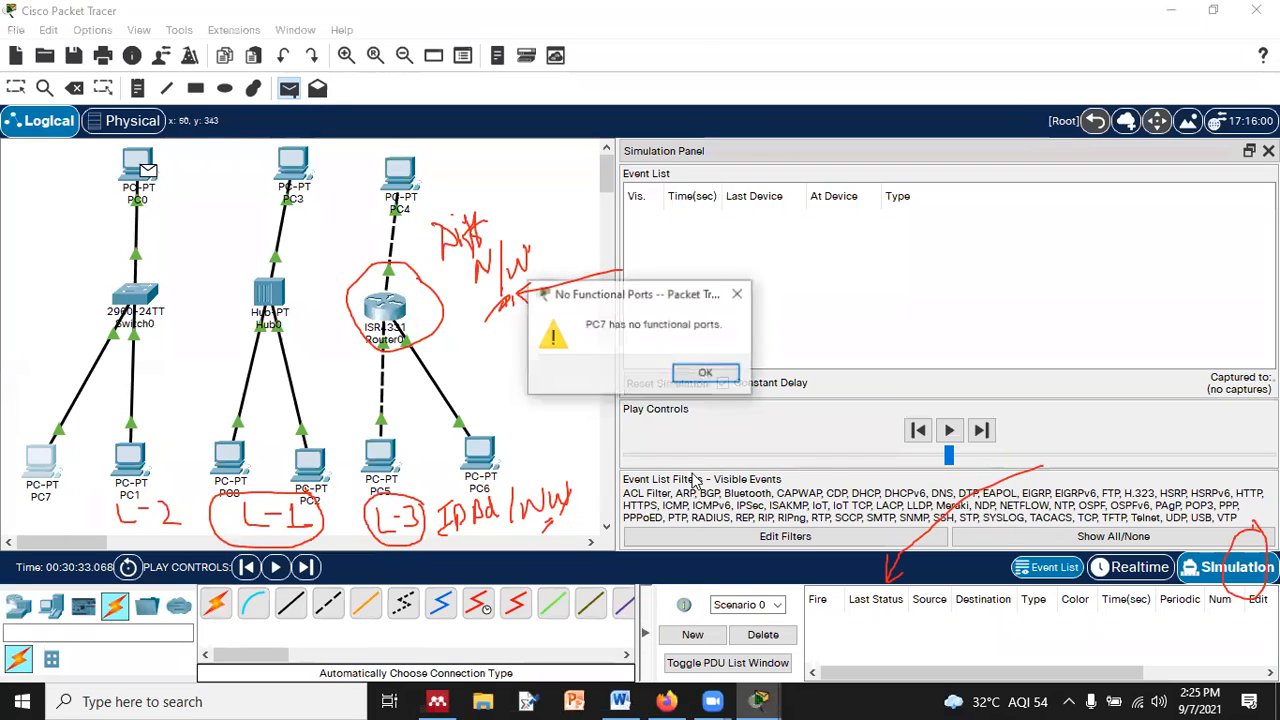
{"action": "left_click", "coordinate": [681, 380]}
{"action": "key", "text": "Escape"}
- Give PC7 the static IPv4 address 10.0.0.23 with subnet mask 255.255.0.0, and close its window
{"action": "left_click", "coordinate": [38, 464]}
{"action": "left_click", "coordinate": [471, 57]}
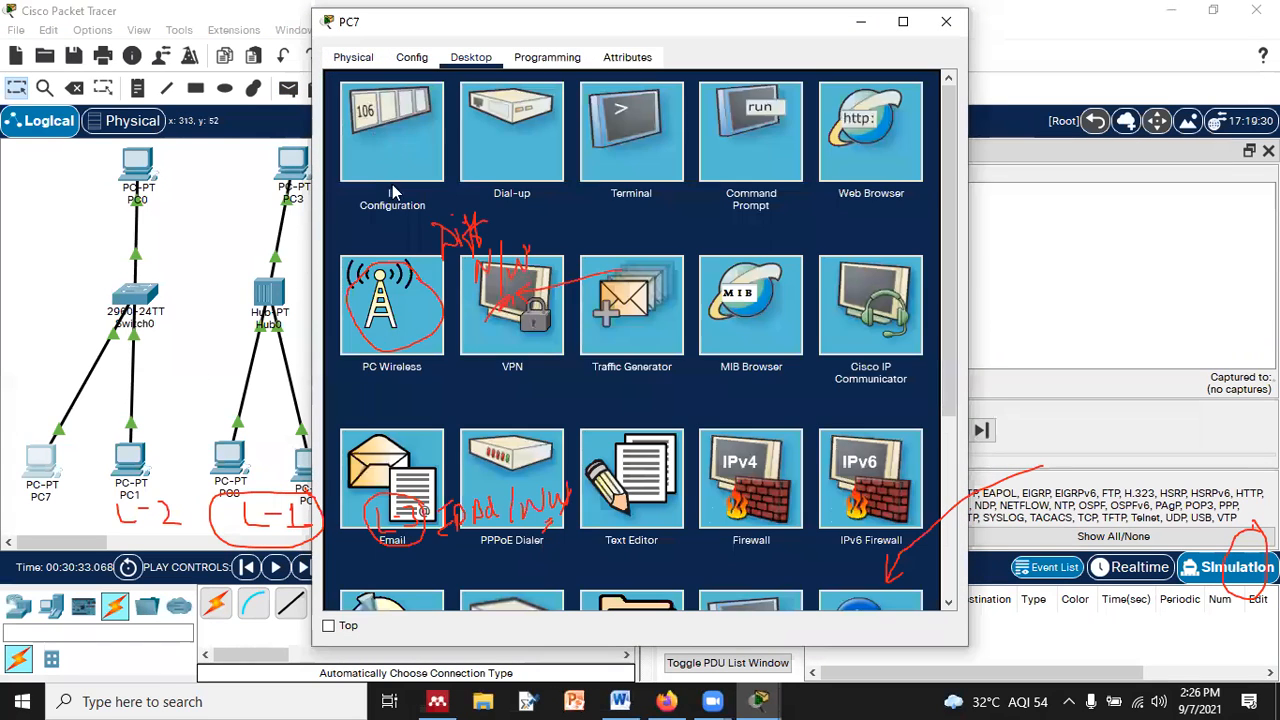
{"action": "left_click", "coordinate": [392, 150]}
{"action": "left_click", "coordinate": [618, 188]}
{"action": "type", "text": "10.0"}
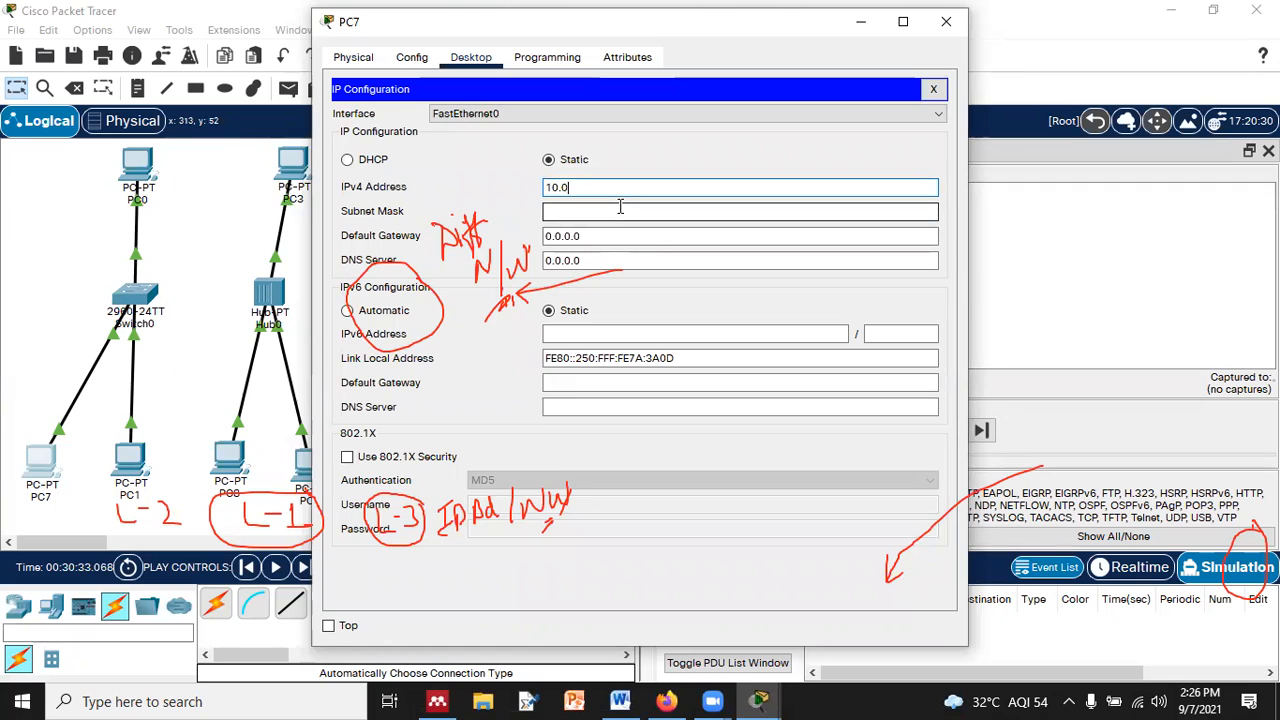
{"action": "type", "text": ".0.23"}
{"action": "left_click", "coordinate": [612, 207]}
{"action": "key", "text": "BackSpace"}
{"action": "type", "text": "255.255.0.0"}
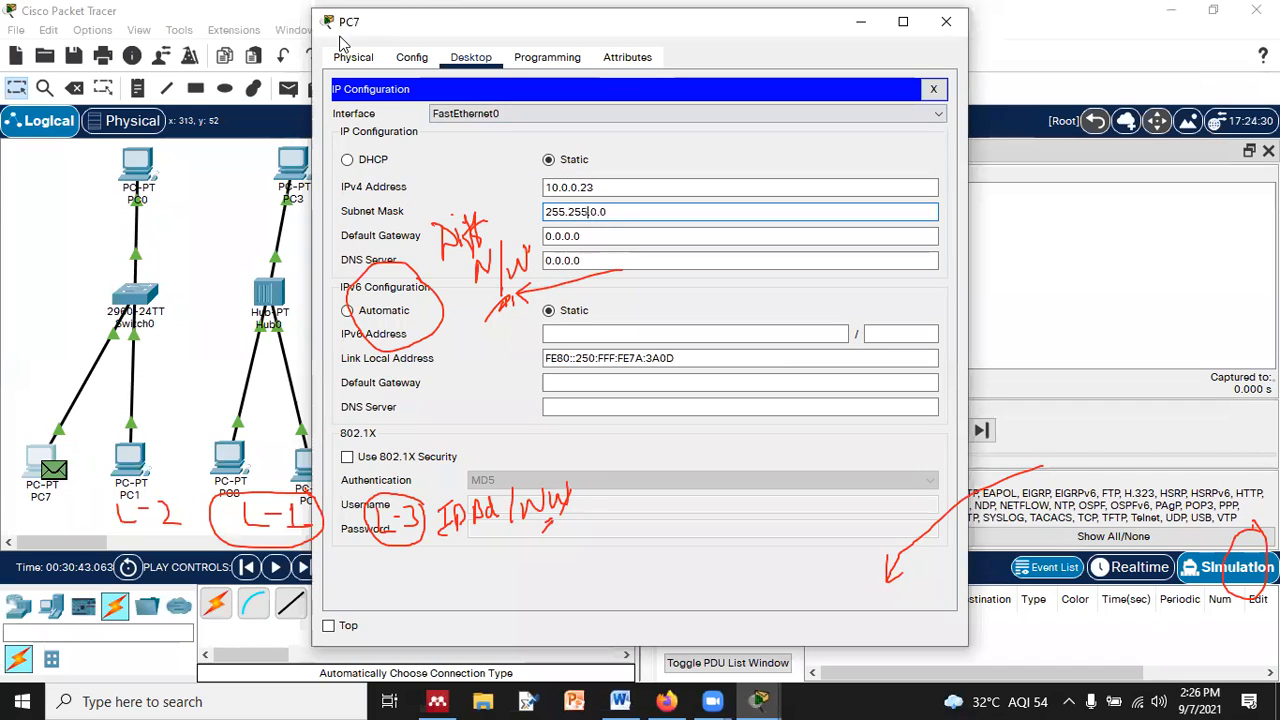
{"action": "left_click_drag", "start_coordinate": [342, 22], "coordinate": [356, 212]}
{"action": "left_click", "coordinate": [962, 211]}
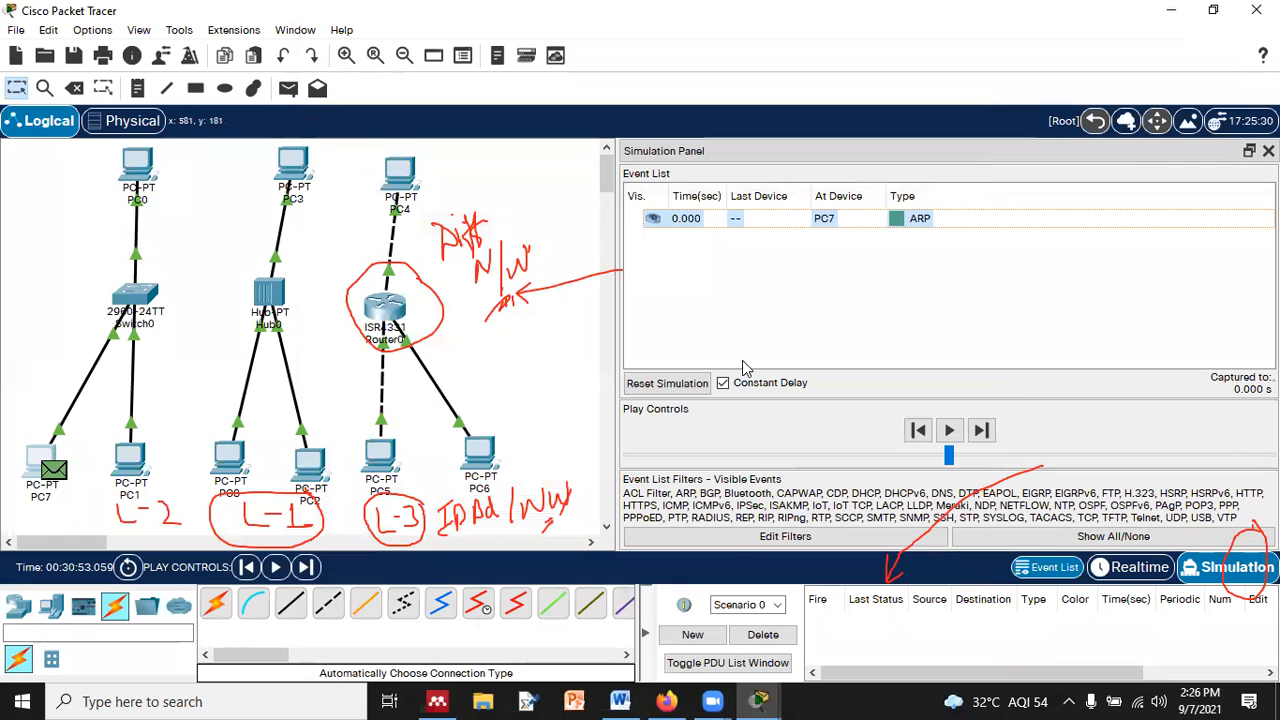
- Clear the scenario, send a simple PDU from PC0 to PC7, and play it in the simulation
{"action": "left_click", "coordinate": [763, 634]}
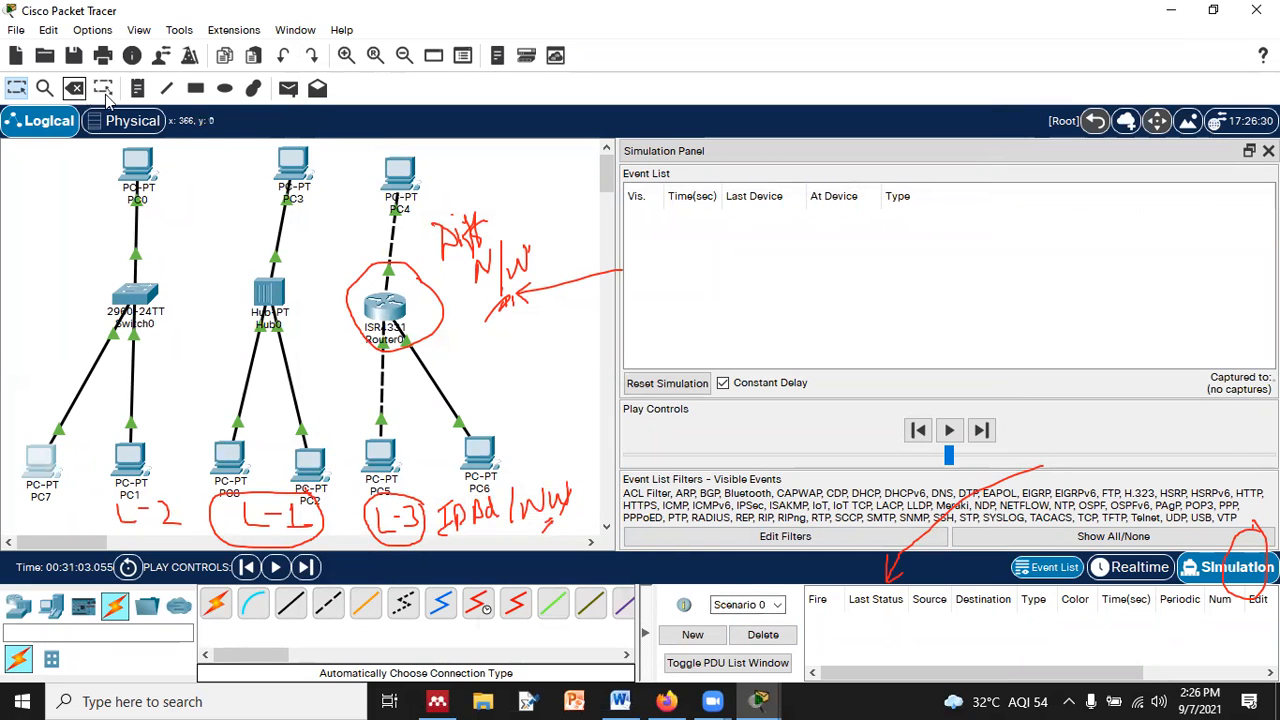
{"action": "left_click", "coordinate": [288, 88]}
{"action": "left_click", "coordinate": [143, 168]}
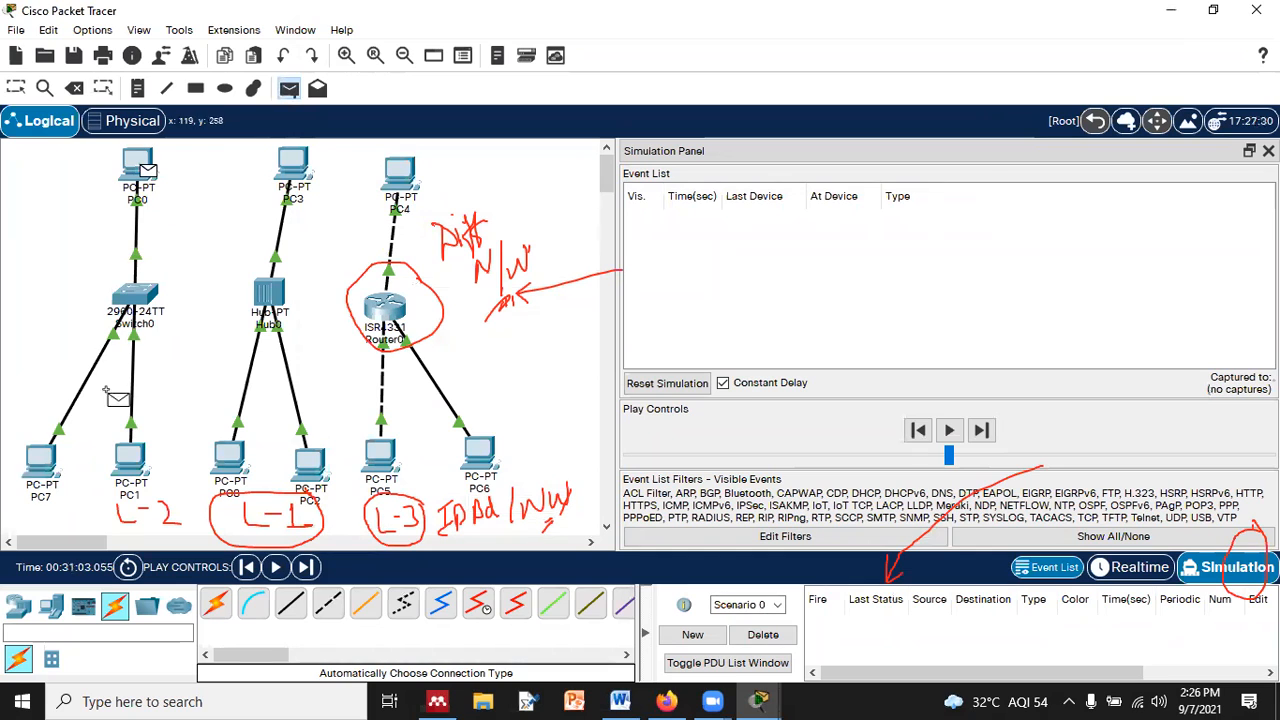
{"action": "left_click", "coordinate": [42, 462]}
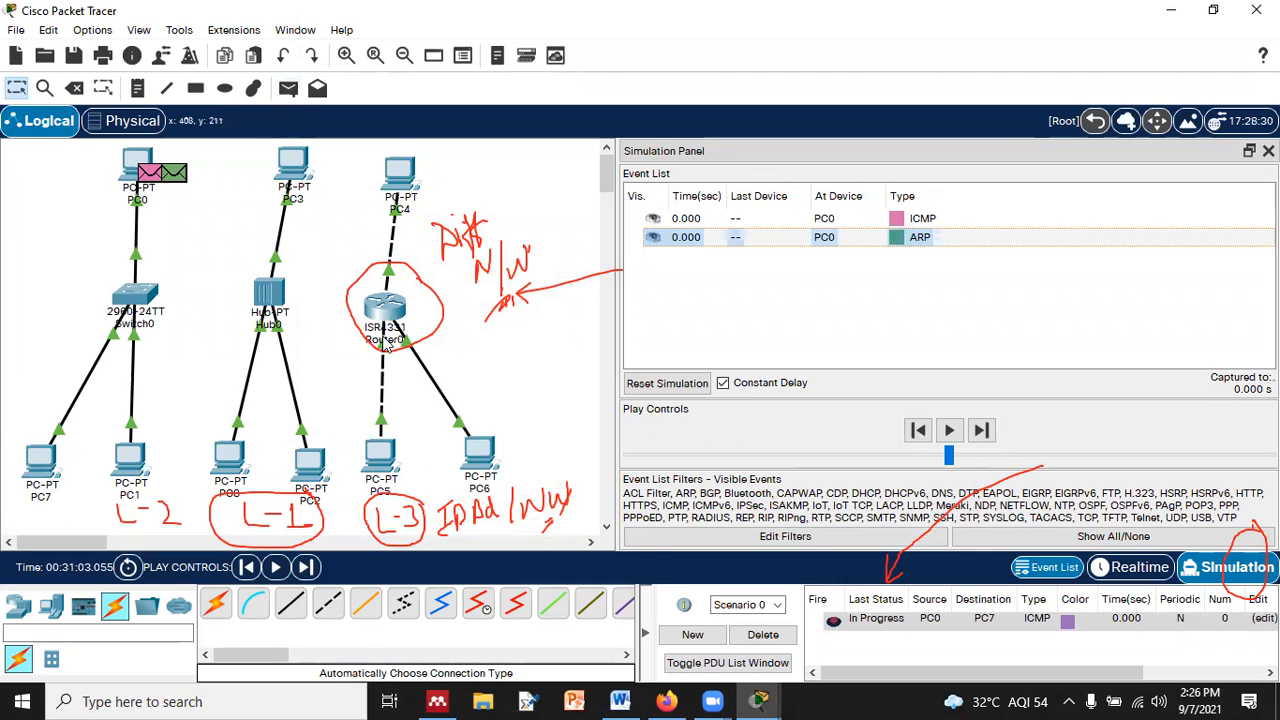
{"action": "left_click", "coordinate": [949, 431]}
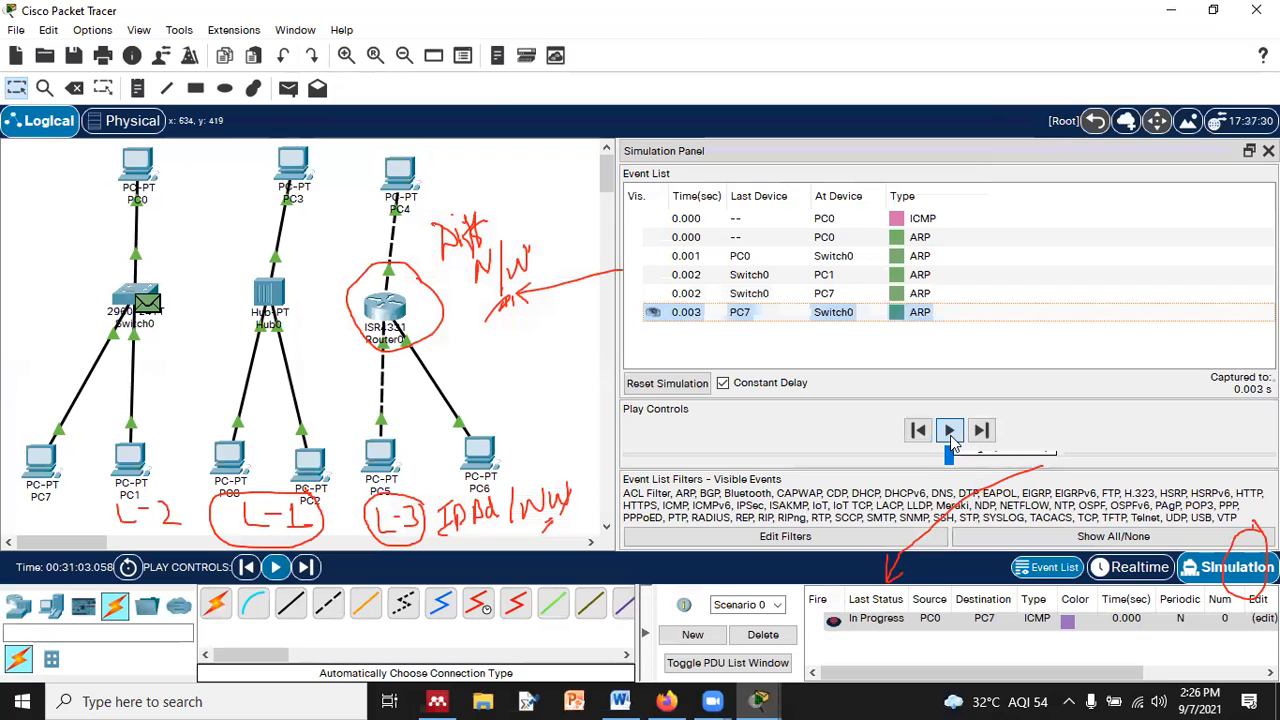
{"action": "left_click", "coordinate": [951, 441]}
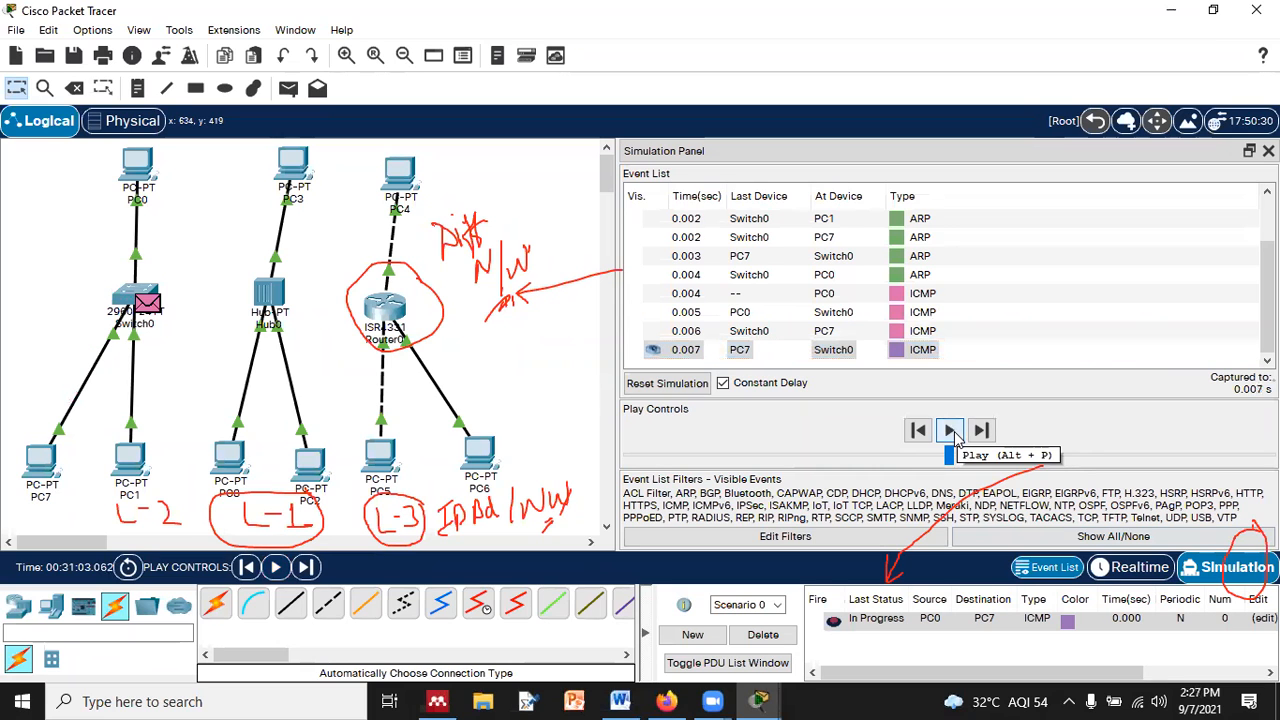
- Display PC0's ARP entries in its Command Prompt with arp -a
{"action": "left_click", "coordinate": [140, 168]}
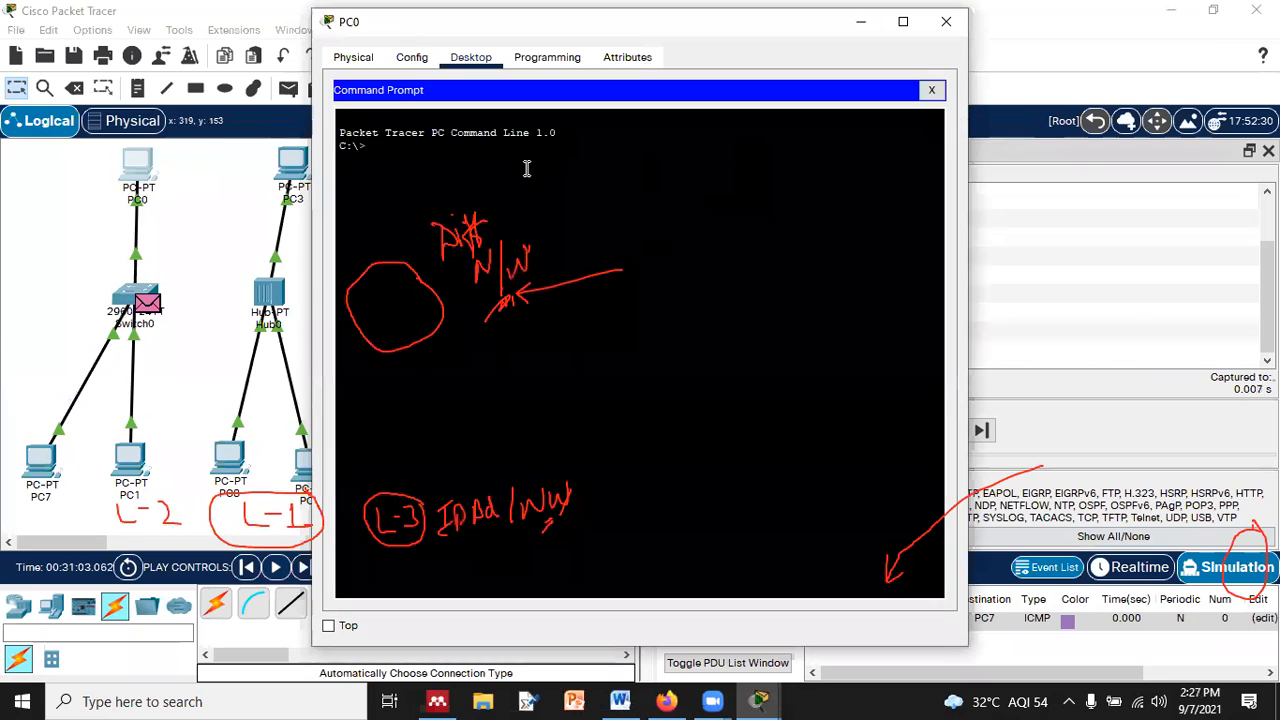
{"action": "left_click", "coordinate": [930, 90]}
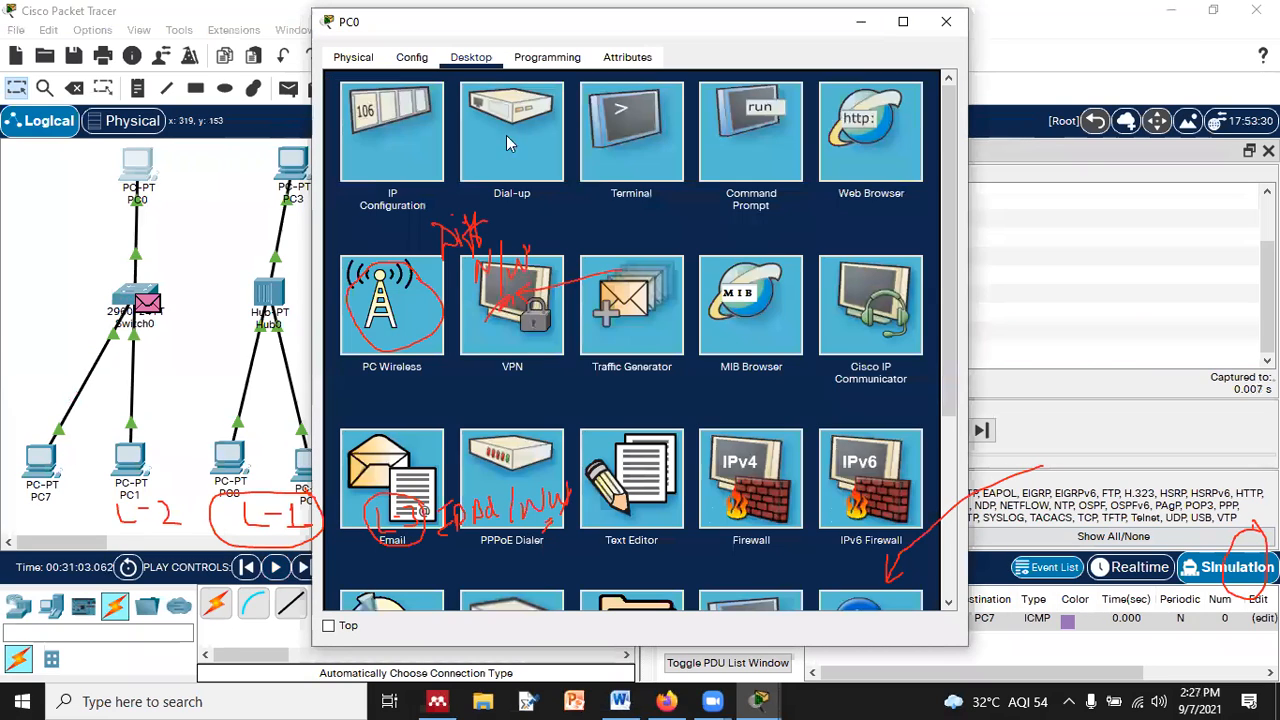
{"action": "left_click", "coordinate": [763, 145]}
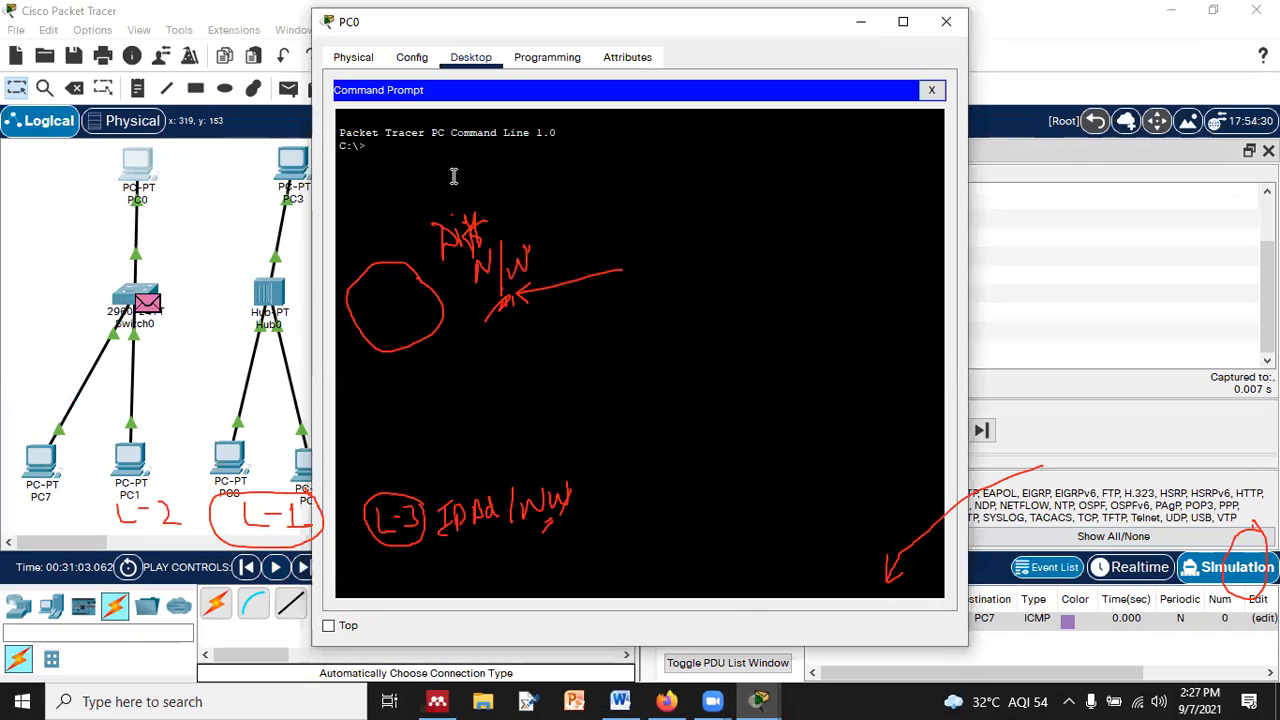
{"action": "type", "text": "arp"}
{"action": "key", "text": "Return"}
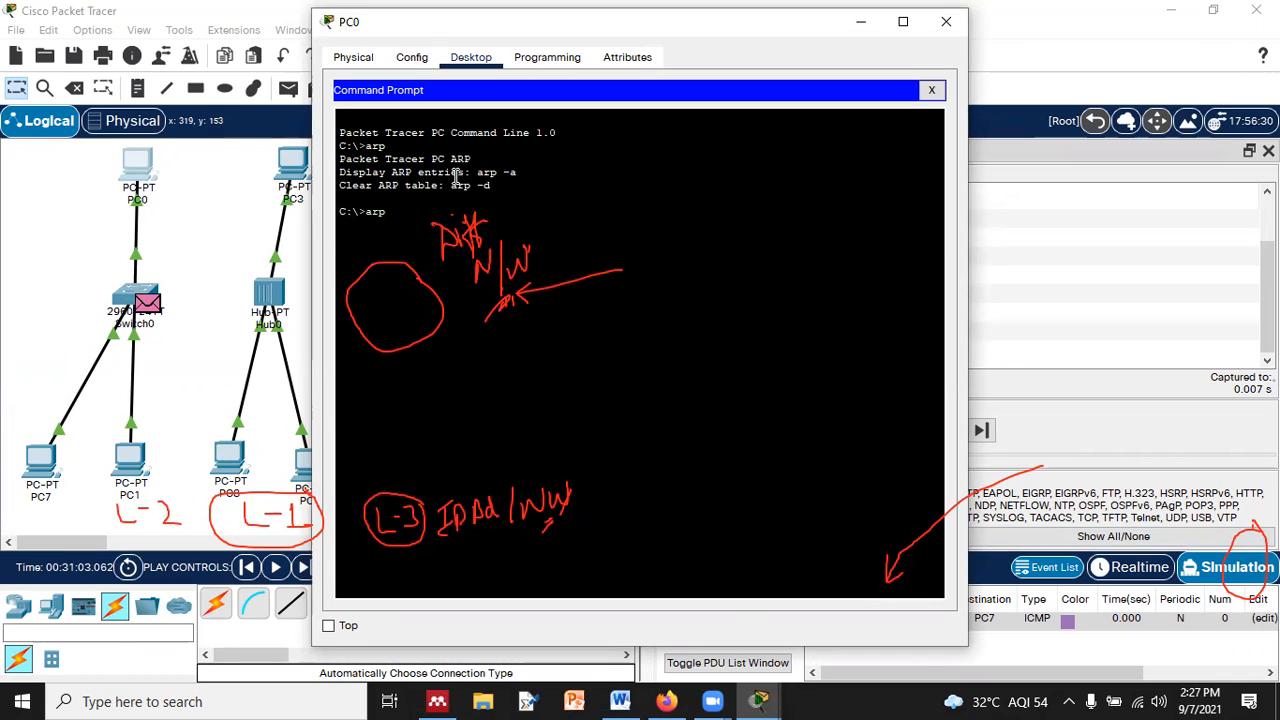
{"action": "key", "text": "Return"}
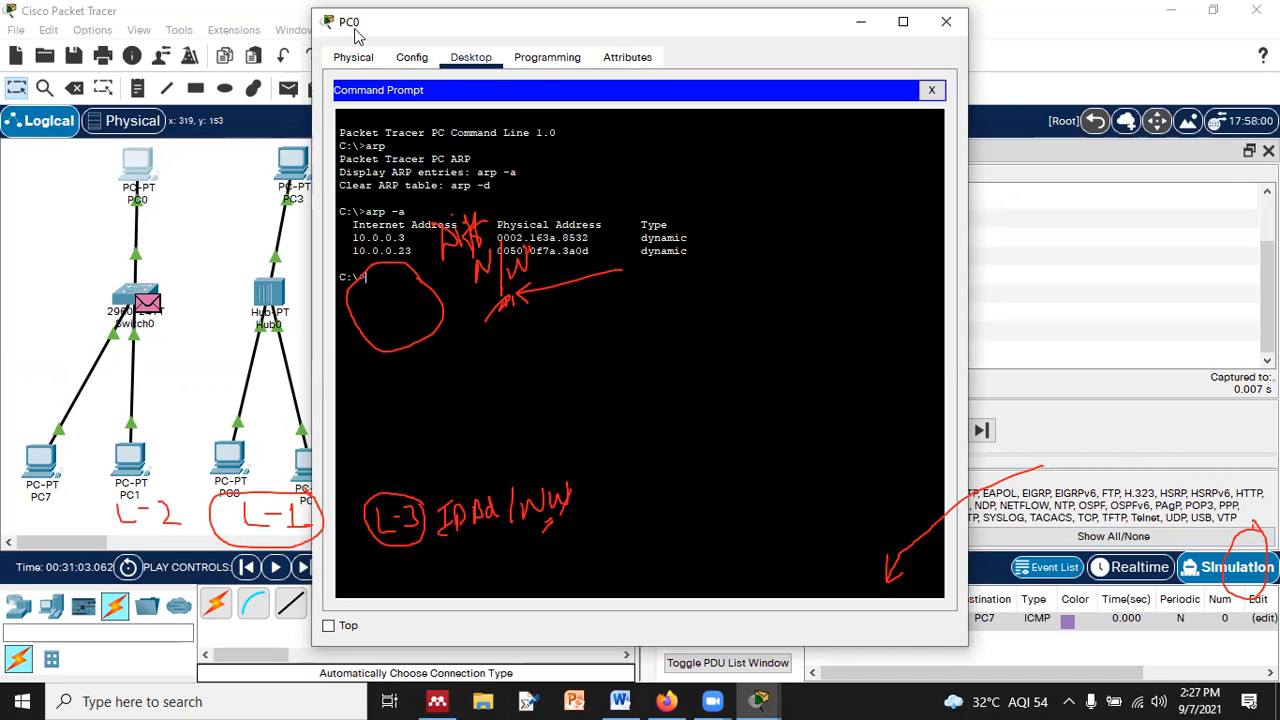
- Move PC0's window clear of the topology and examine the ARP entry for 10.0.0.3 and its physical address
{"action": "left_click_drag", "start_coordinate": [356, 33], "coordinate": [650, 37]}
{"action": "left_click_drag", "start_coordinate": [792, 241], "coordinate": [898, 241]}
{"action": "left_click", "coordinate": [896, 241]}
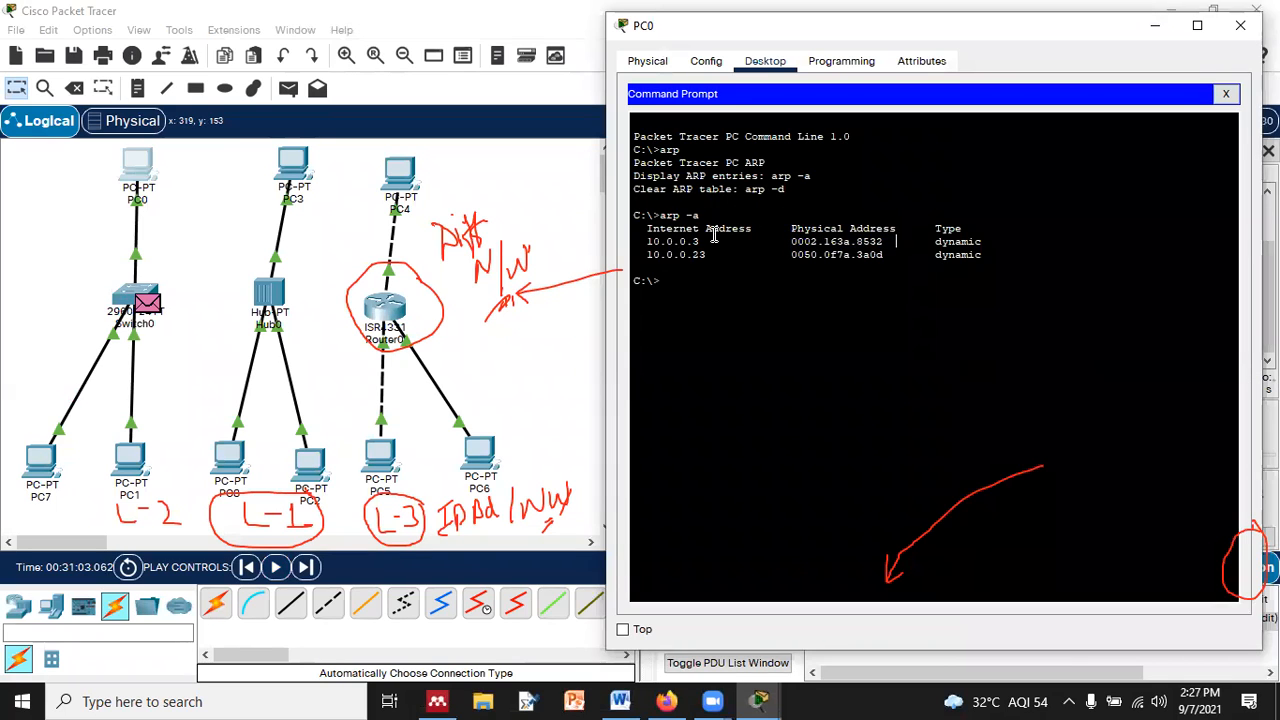
{"action": "left_click_drag", "start_coordinate": [647, 243], "coordinate": [704, 242]}
- Clear PC0's ARP table with arp -d and minimize its window
{"action": "left_click", "coordinate": [634, 334]}
{"action": "type", "text": "arp -d"}
{"action": "key", "text": "Return"}
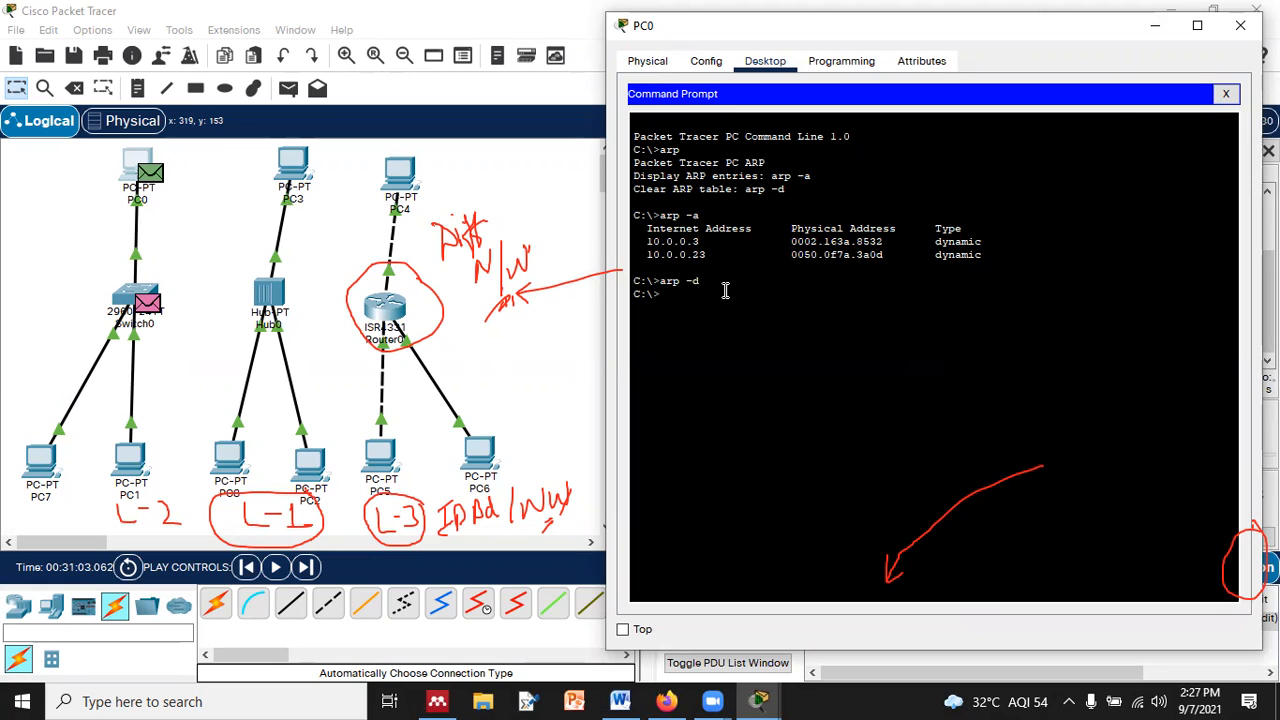
{"action": "left_click", "coordinate": [1221, 91]}
{"action": "left_click", "coordinate": [1163, 36]}
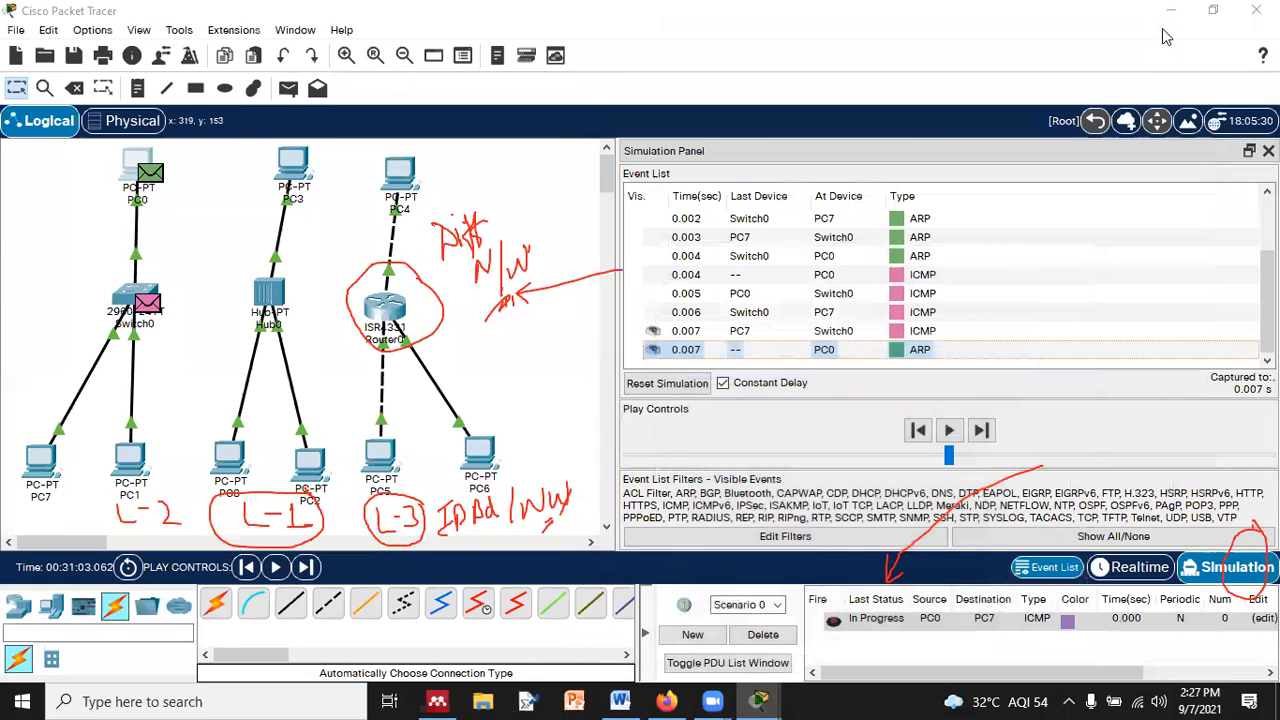
- Finish playing the earlier message, delete the scenario, and send a fresh simple PDU from PC0 to PC7
{"action": "left_click", "coordinate": [948, 432]}
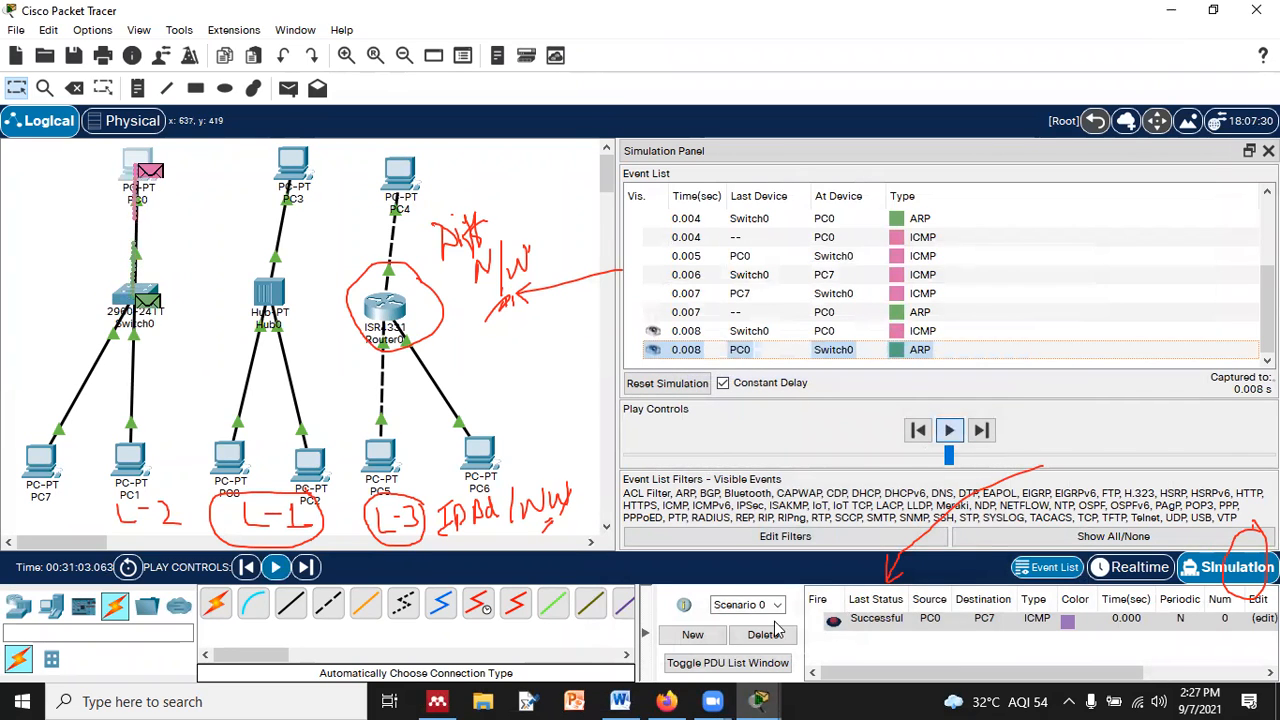
{"action": "left_click", "coordinate": [762, 634]}
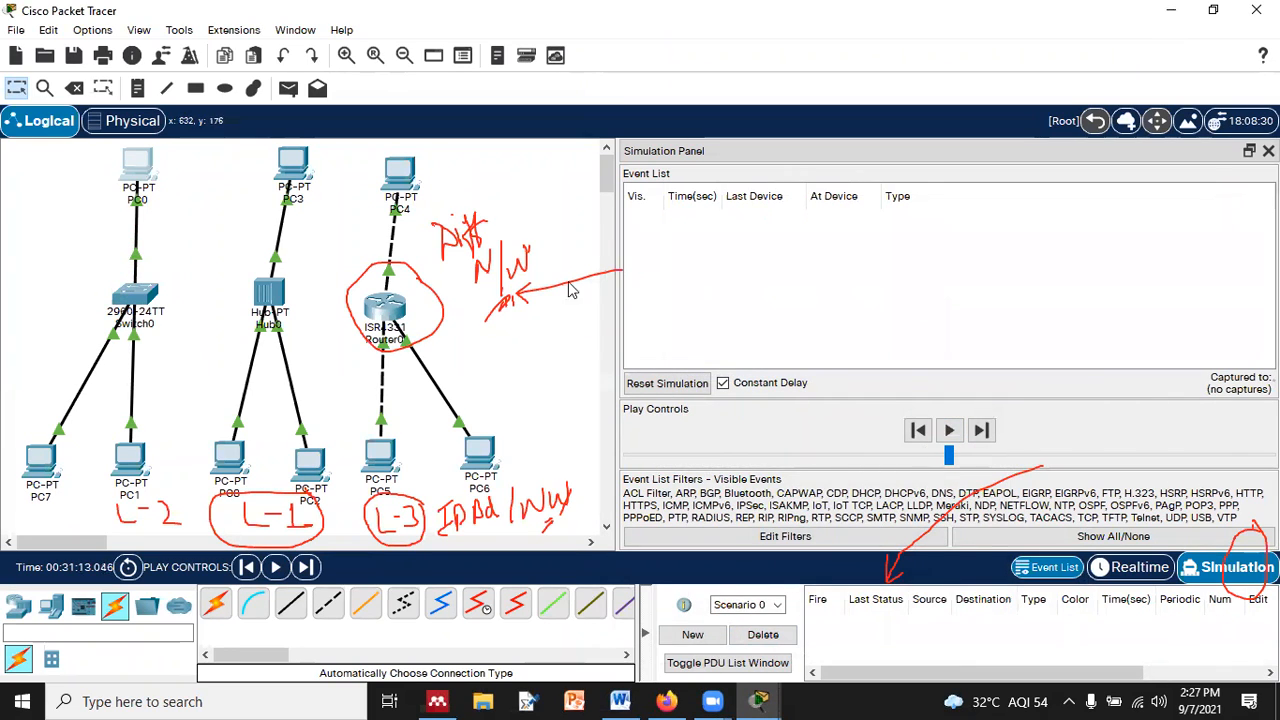
{"action": "left_click", "coordinate": [287, 88]}
{"action": "left_click", "coordinate": [140, 168]}
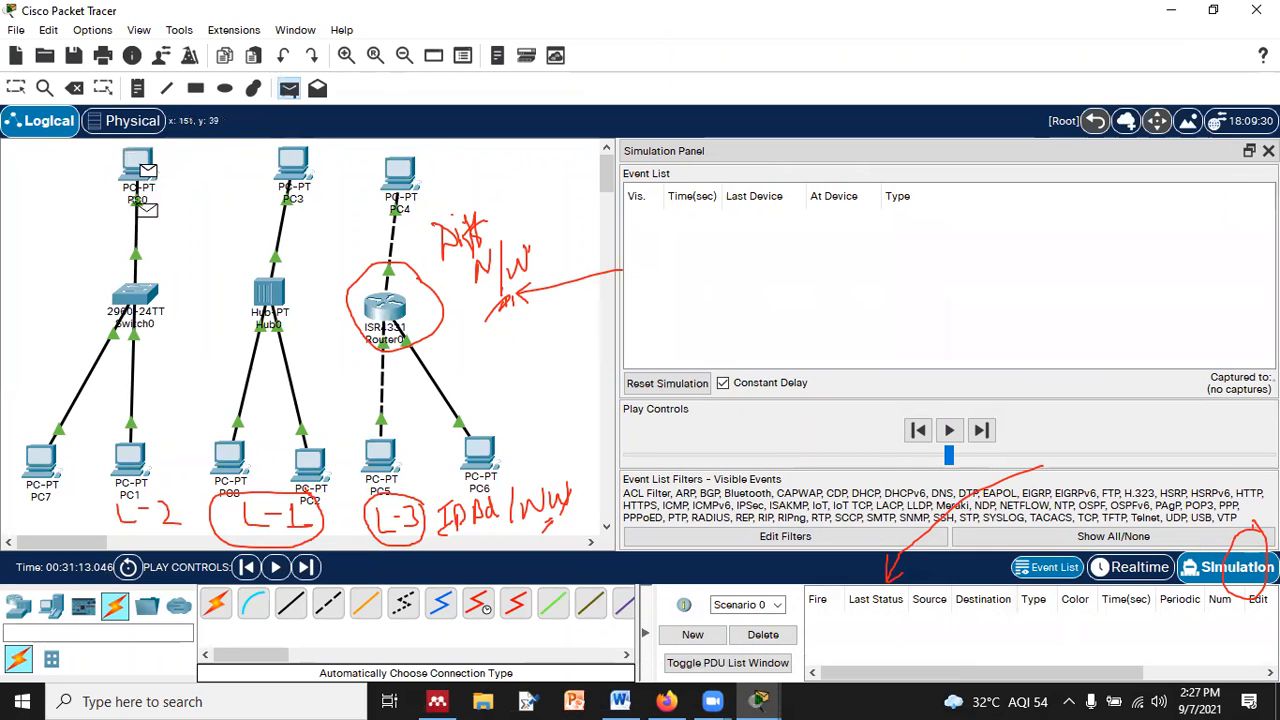
{"action": "left_click", "coordinate": [47, 470]}
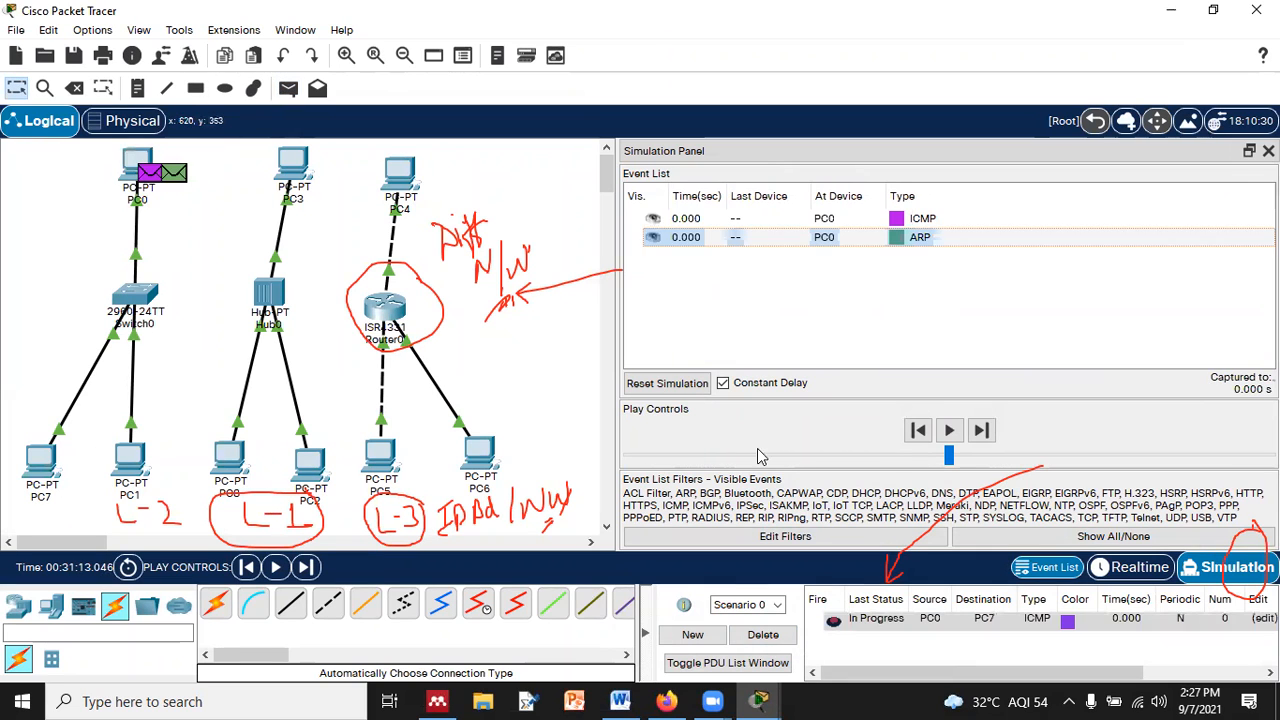
- Play the new PC0-to-PC7 message in stages, pausing to follow its ARP and ICMP exchanges through Switch0
{"action": "left_click", "coordinate": [949, 431]}
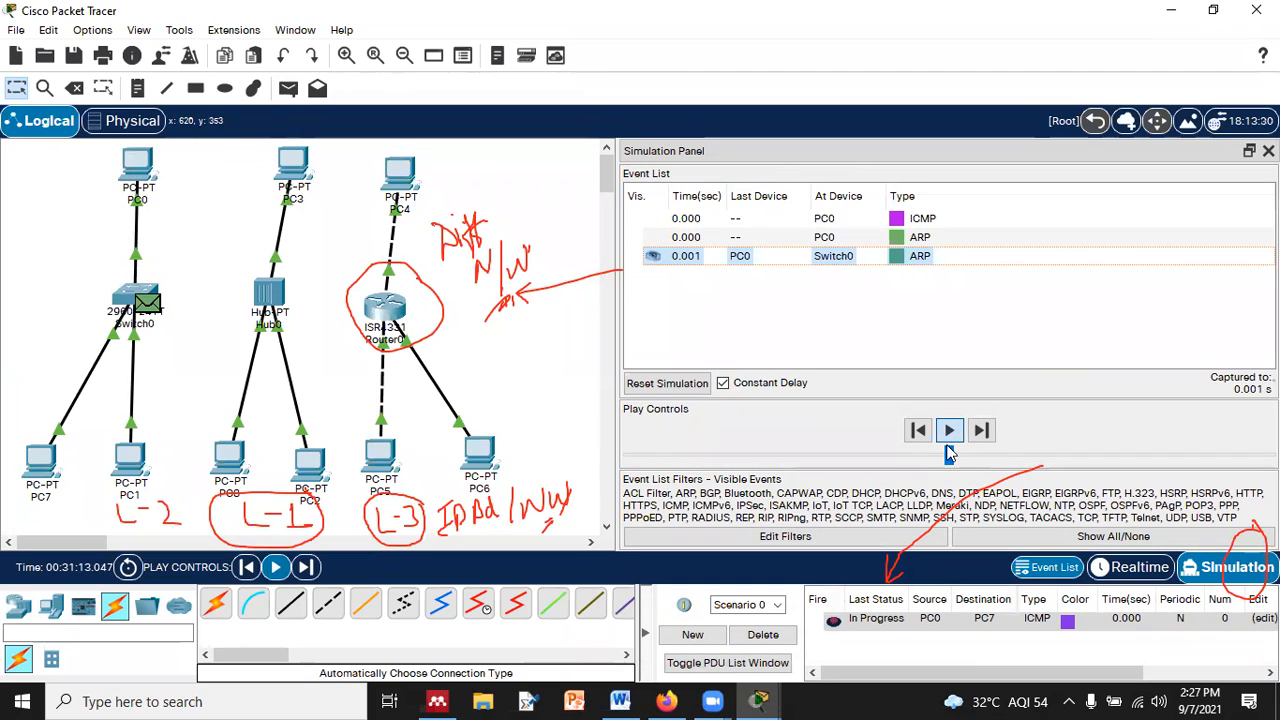
{"action": "left_click", "coordinate": [949, 431]}
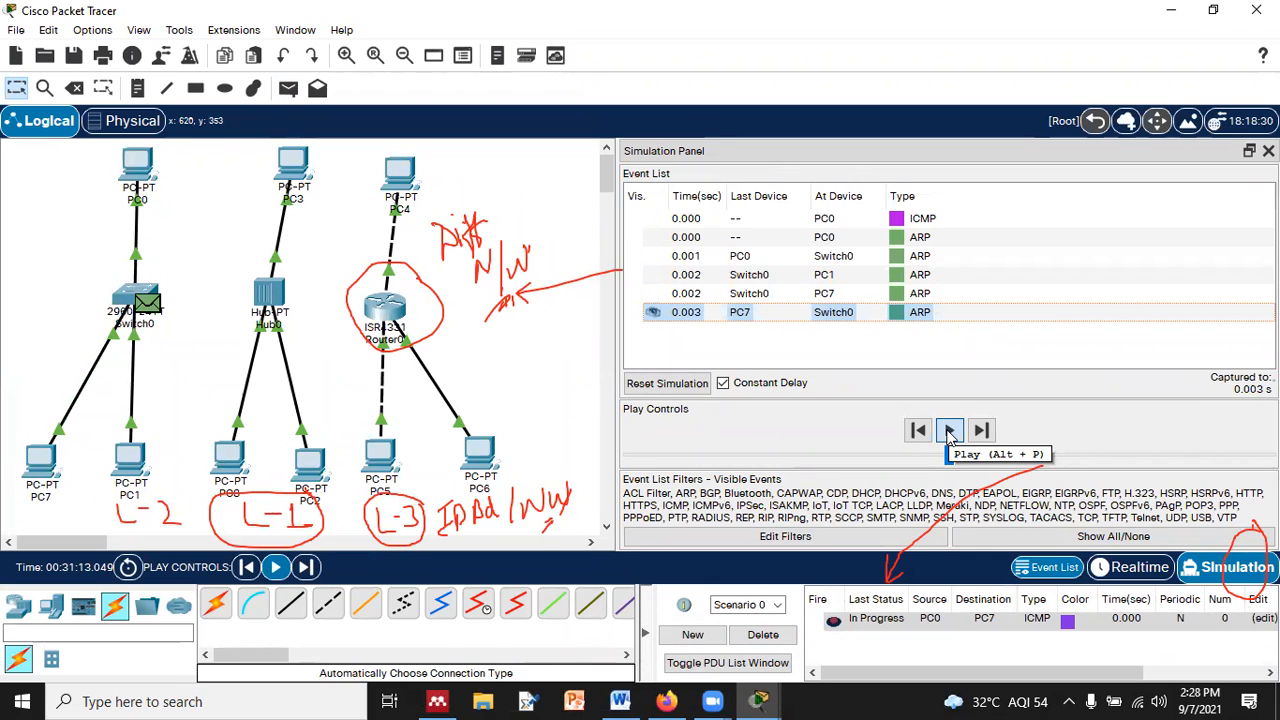
{"action": "left_click", "coordinate": [949, 431]}
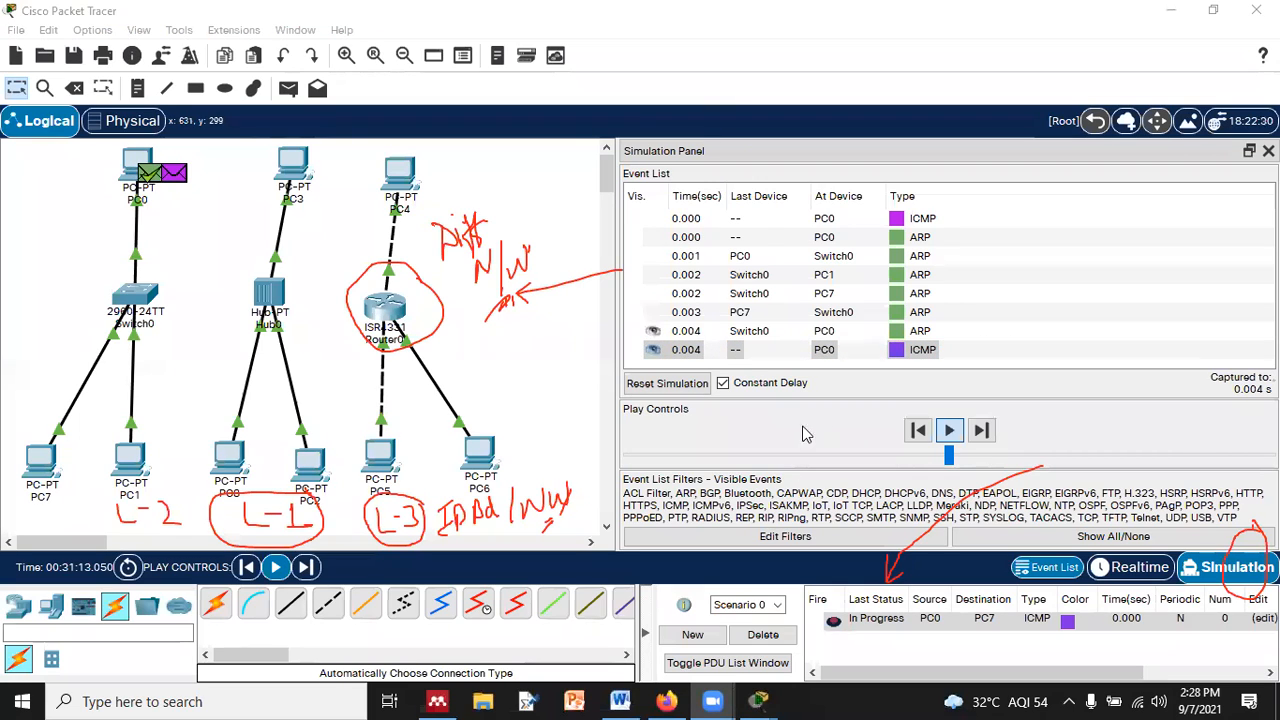
{"action": "left_click", "coordinate": [949, 431]}
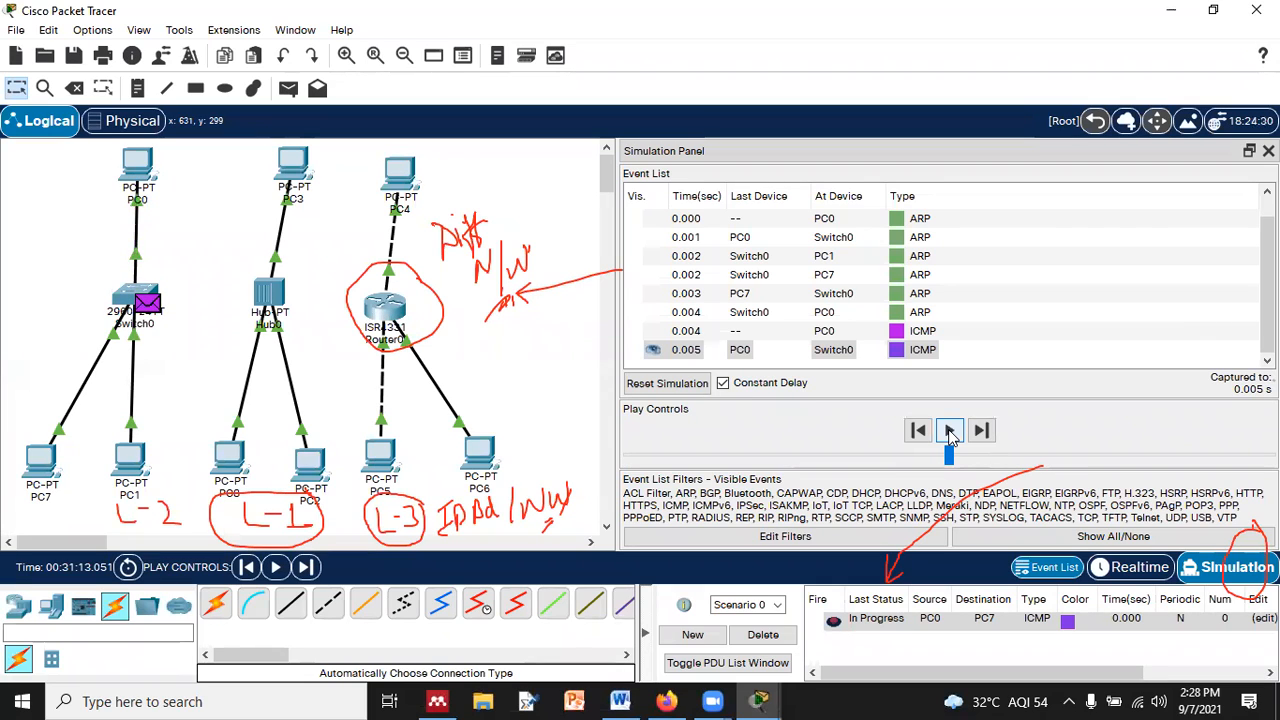
- Bring PC0's Command Prompt back and highlight the arp -d command and the listed ARP entries
{"action": "mouse_move", "coordinate": [759, 700]}
{"action": "left_click", "coordinate": [965, 617]}
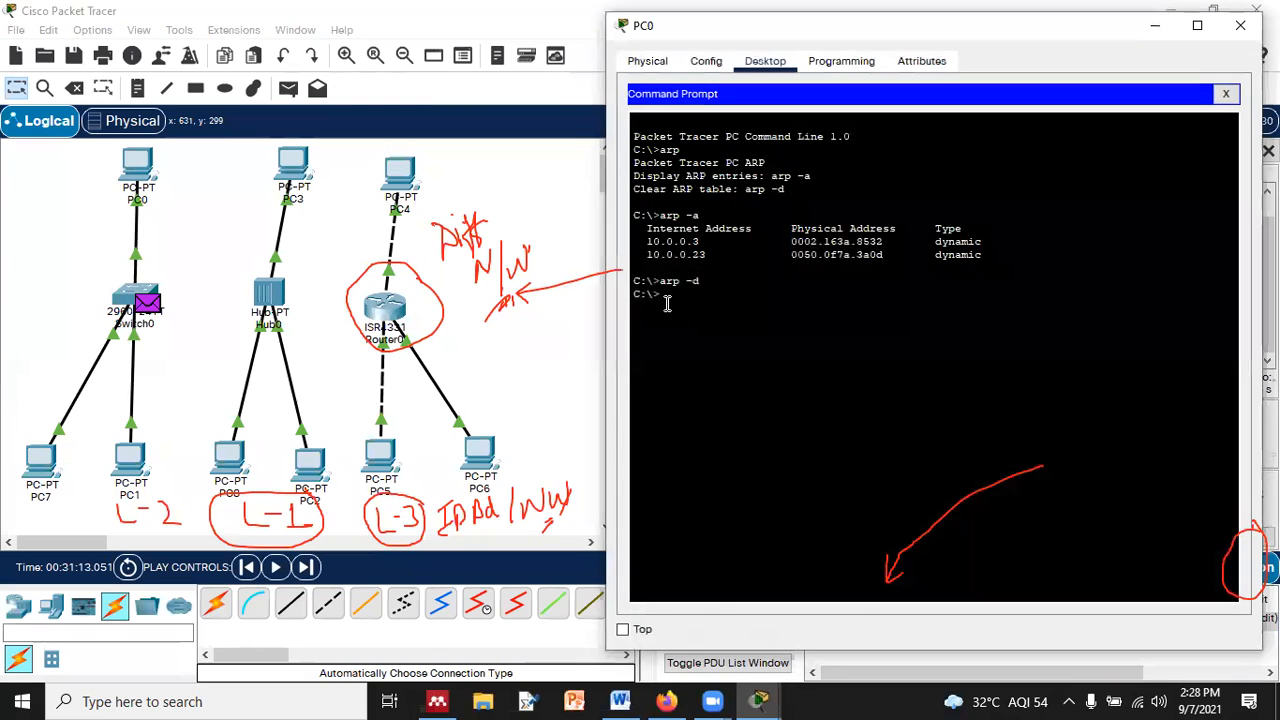
{"action": "left_click_drag", "start_coordinate": [666, 281], "coordinate": [734, 279]}
{"action": "left_click", "coordinate": [731, 287]}
{"action": "left_click_drag", "start_coordinate": [660, 247], "coordinate": [990, 255]}
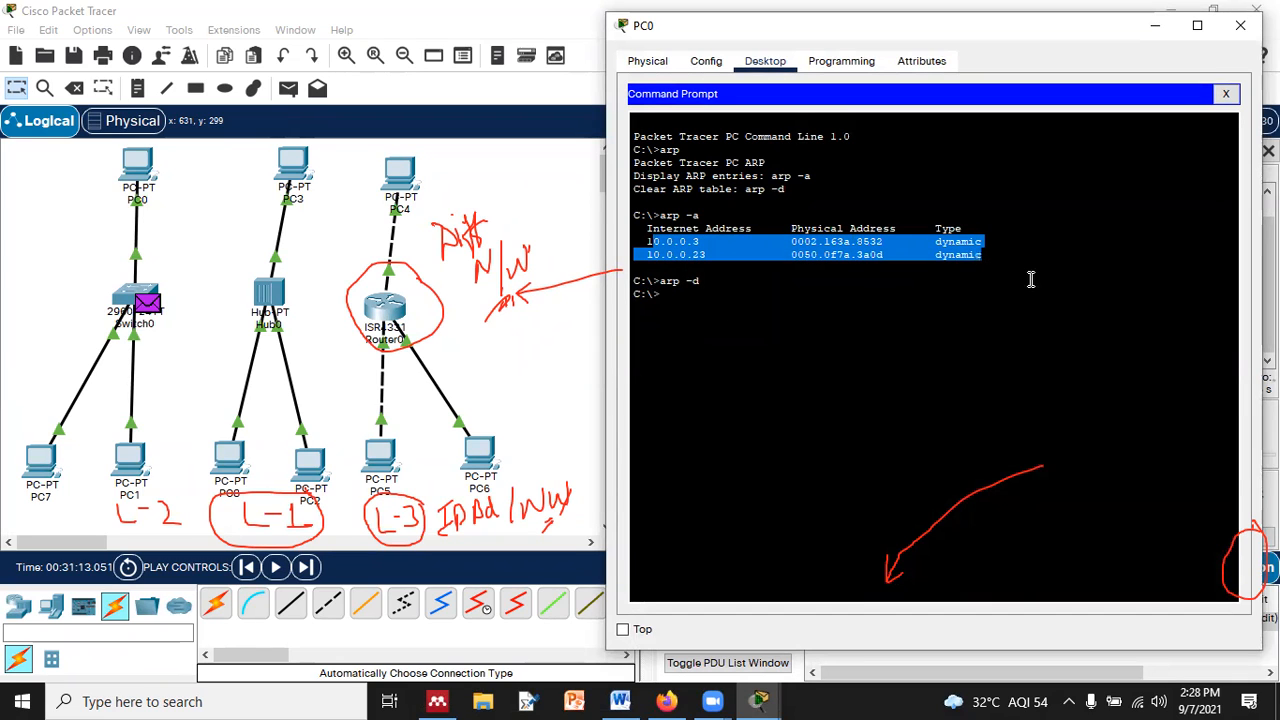
- List PC0's ARP table again with arp -a and highlight the entry for 10.0.0.23
{"action": "key", "text": "Up"}
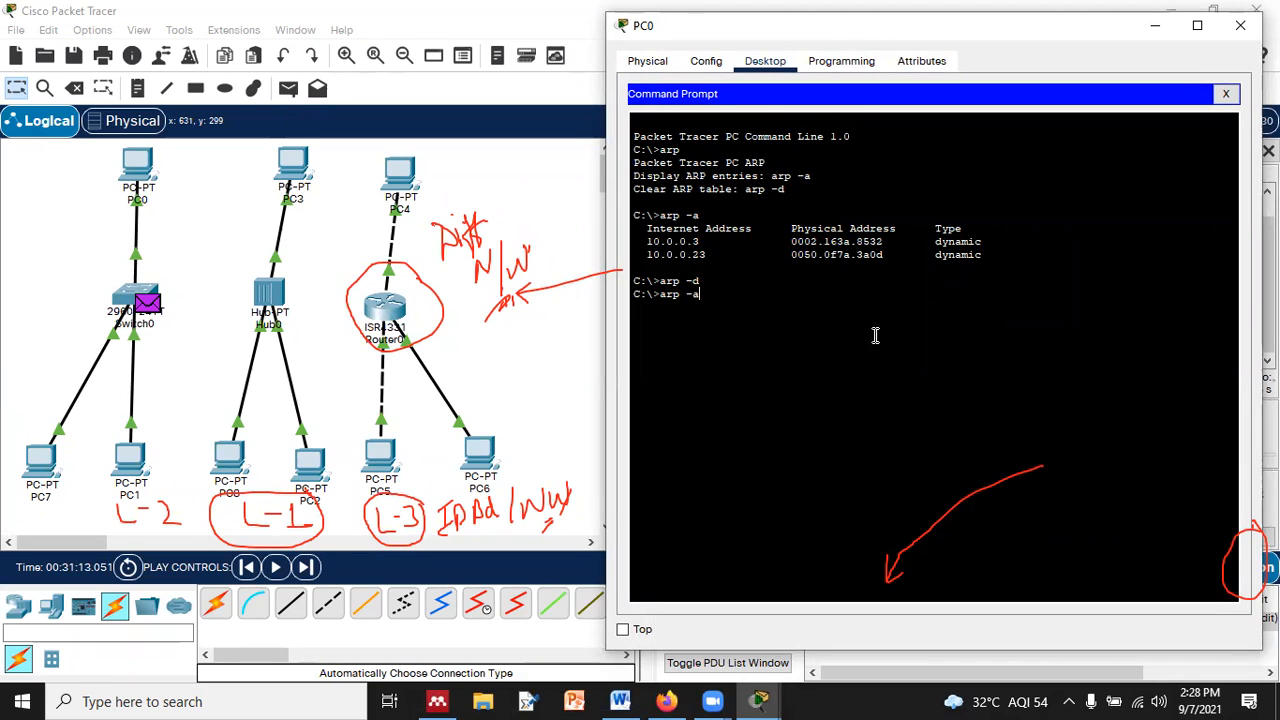
{"action": "key", "text": "Return"}
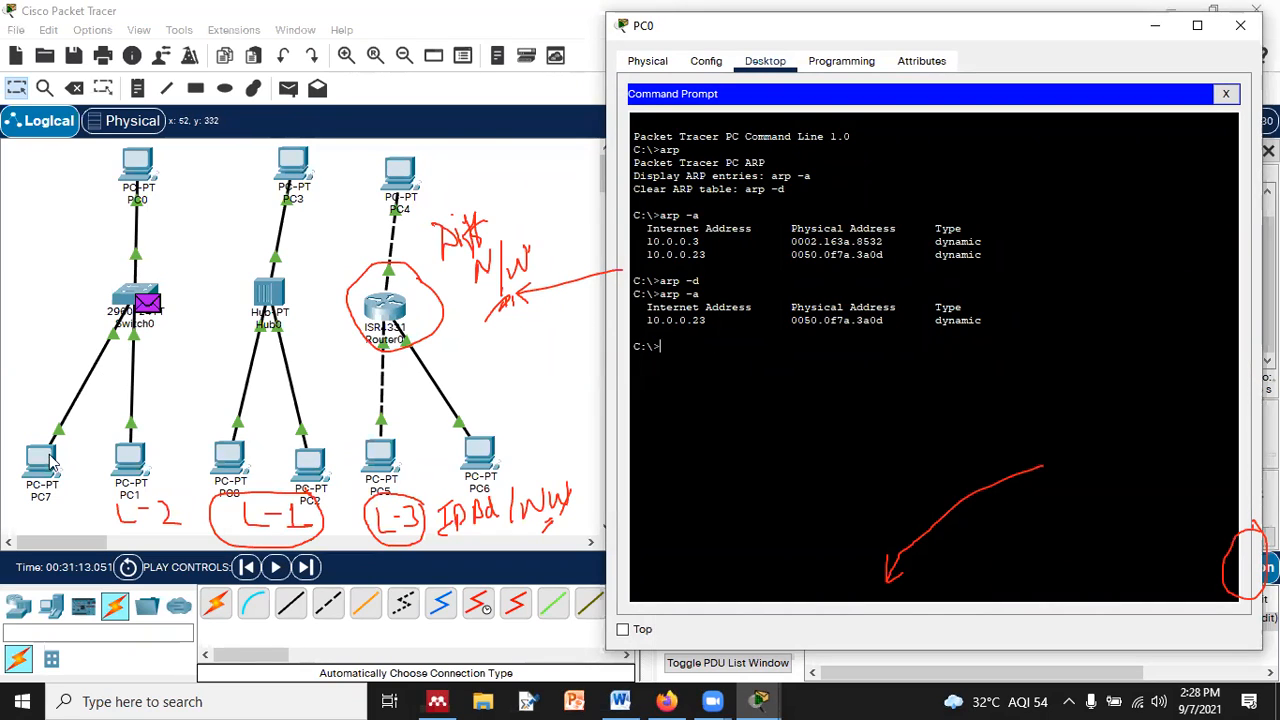
{"action": "left_click_drag", "start_coordinate": [650, 320], "coordinate": [991, 316]}
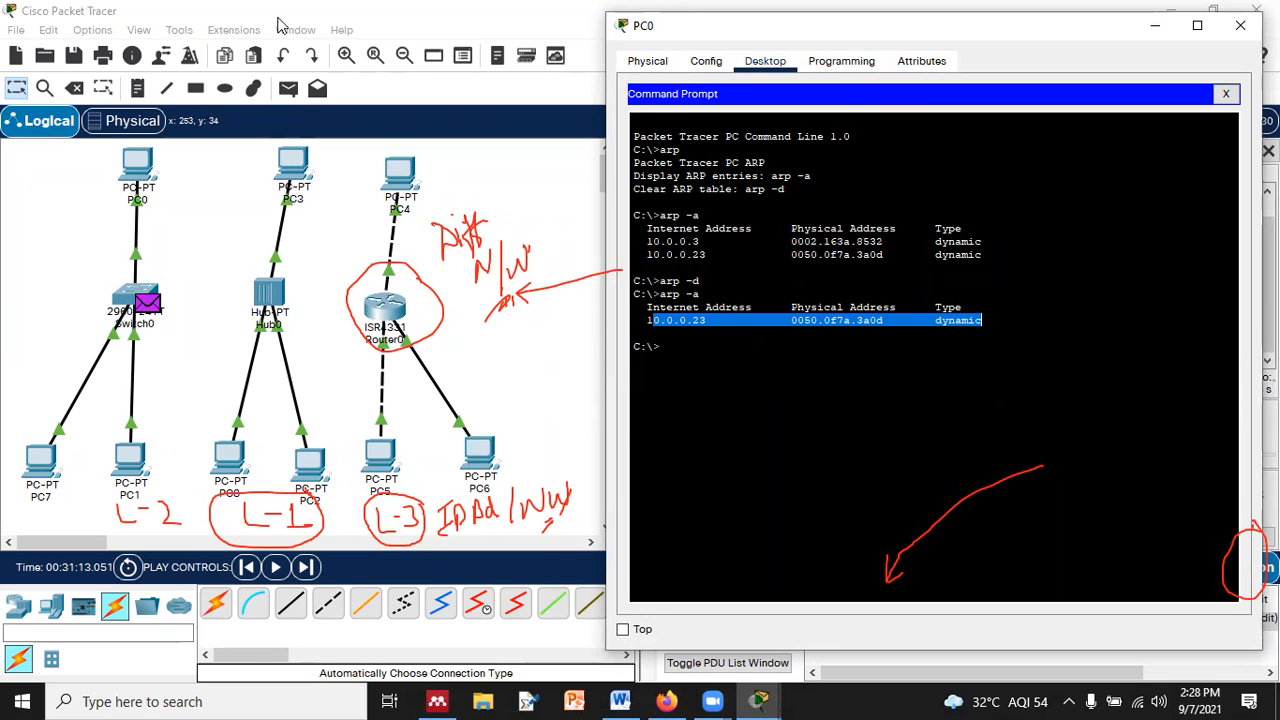
- Replace the current scenario with a simple PDU from PC0 to PC1 and play its ARP request through Switch0 to PC1 and PC7
{"action": "left_click", "coordinate": [287, 88]}
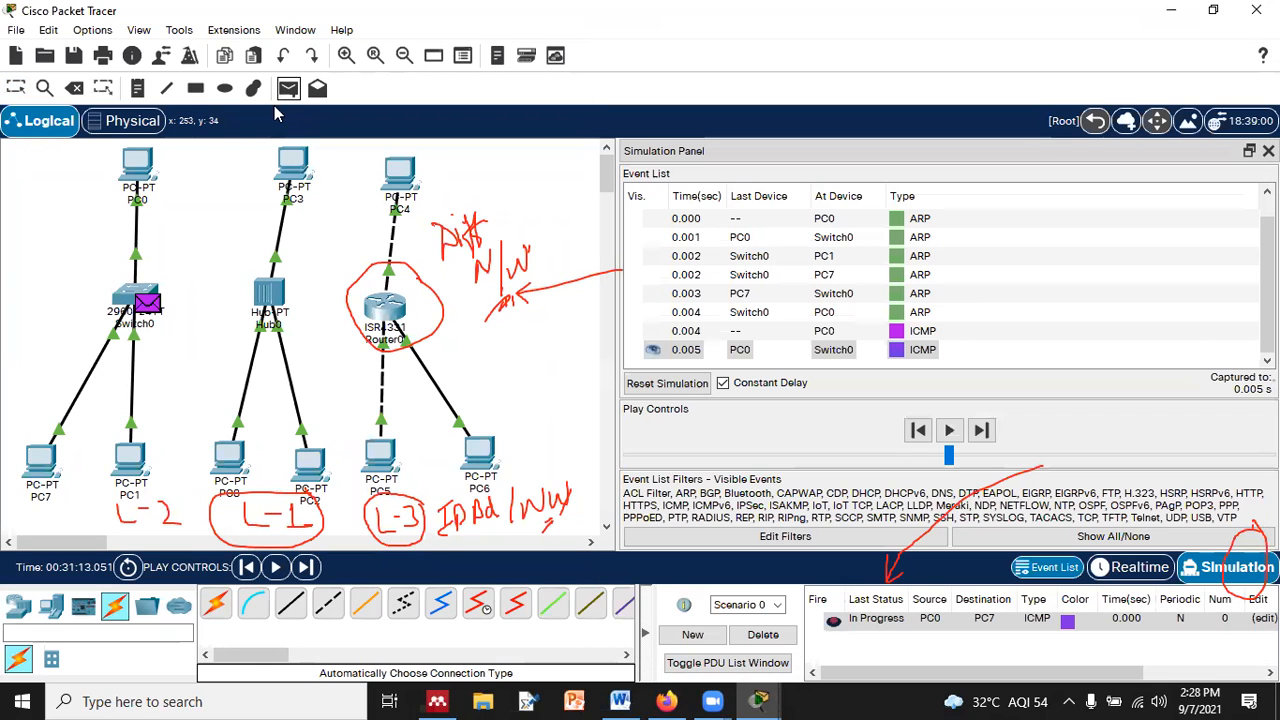
{"action": "left_click", "coordinate": [763, 635]}
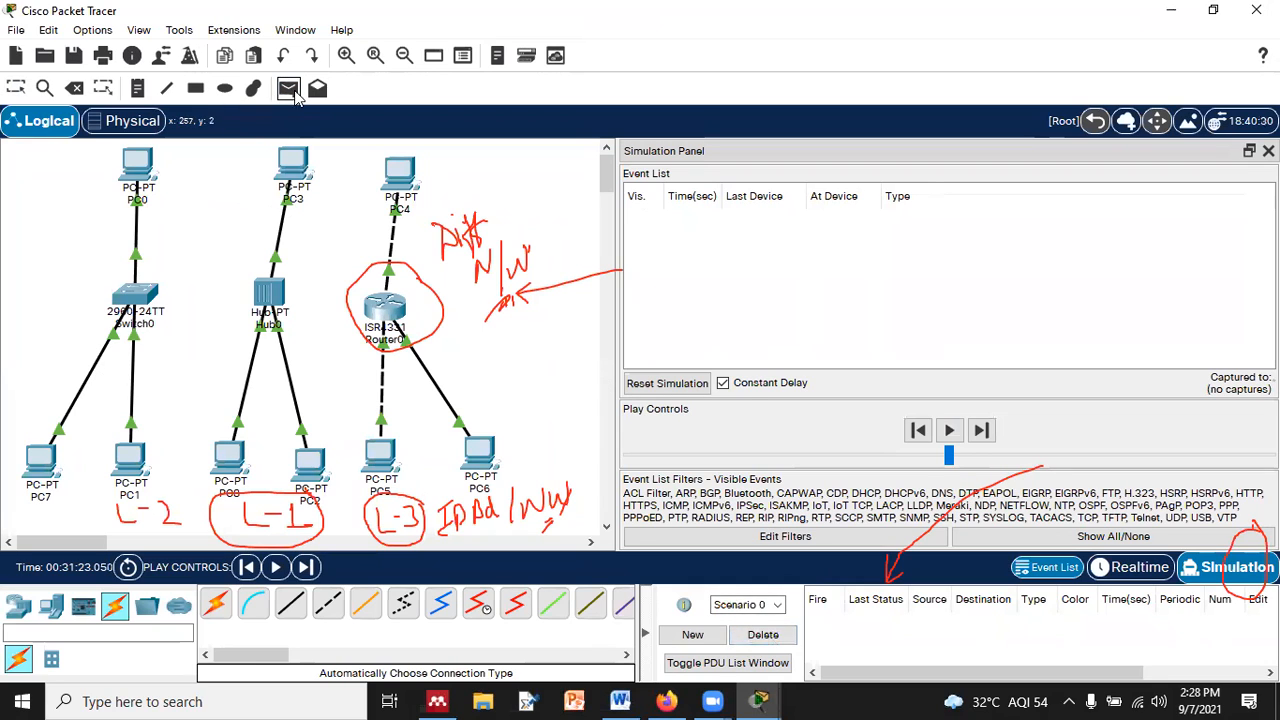
{"action": "left_click", "coordinate": [146, 165]}
{"action": "left_click", "coordinate": [135, 452]}
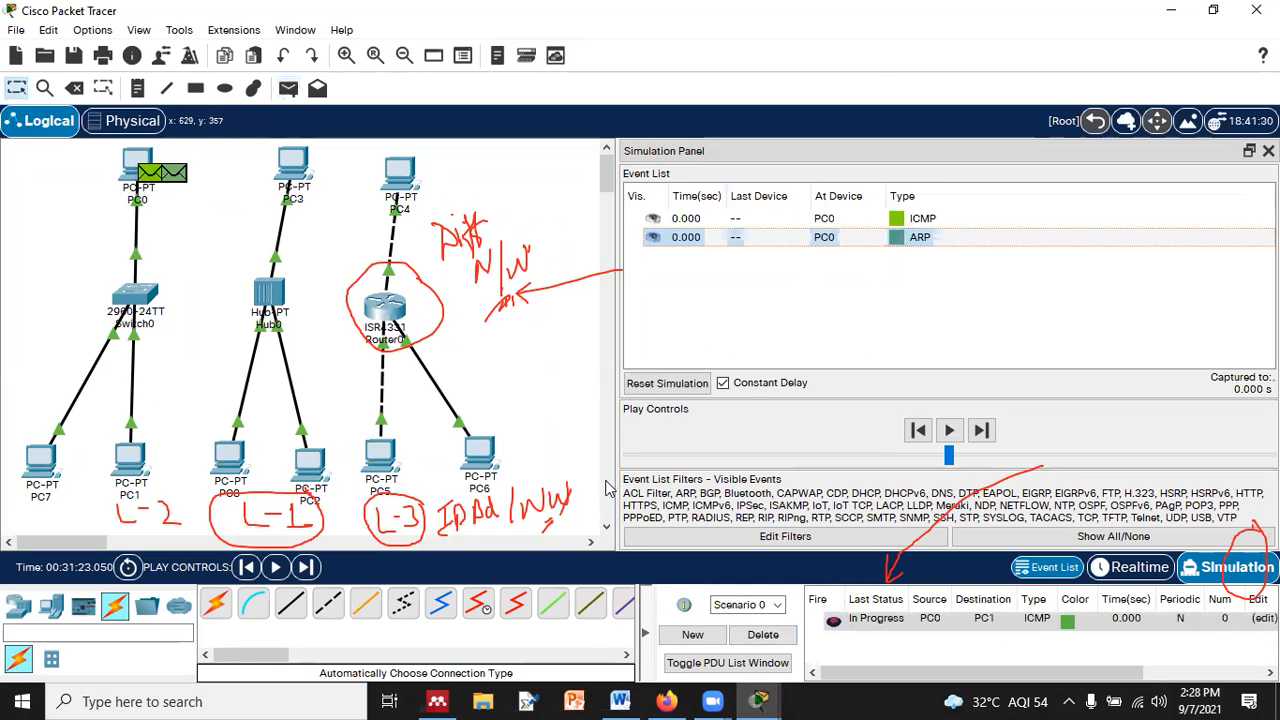
{"action": "left_click", "coordinate": [981, 430]}
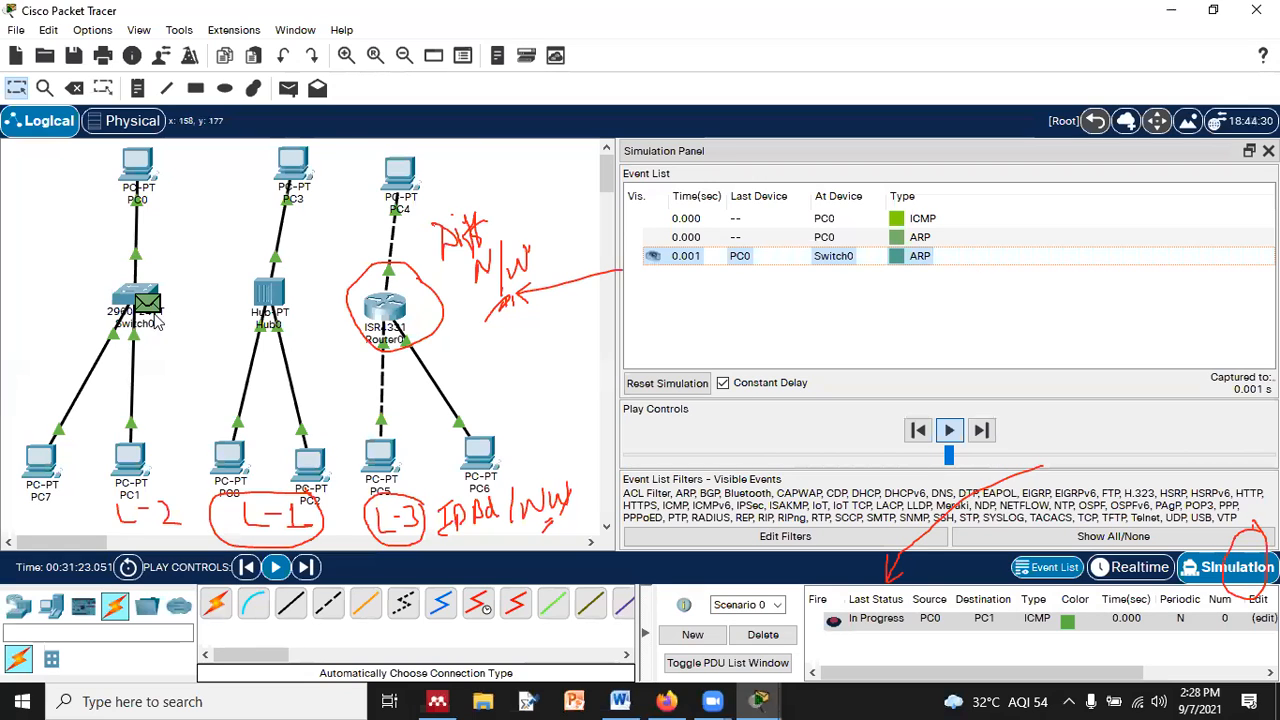
{"action": "left_click", "coordinate": [950, 432]}
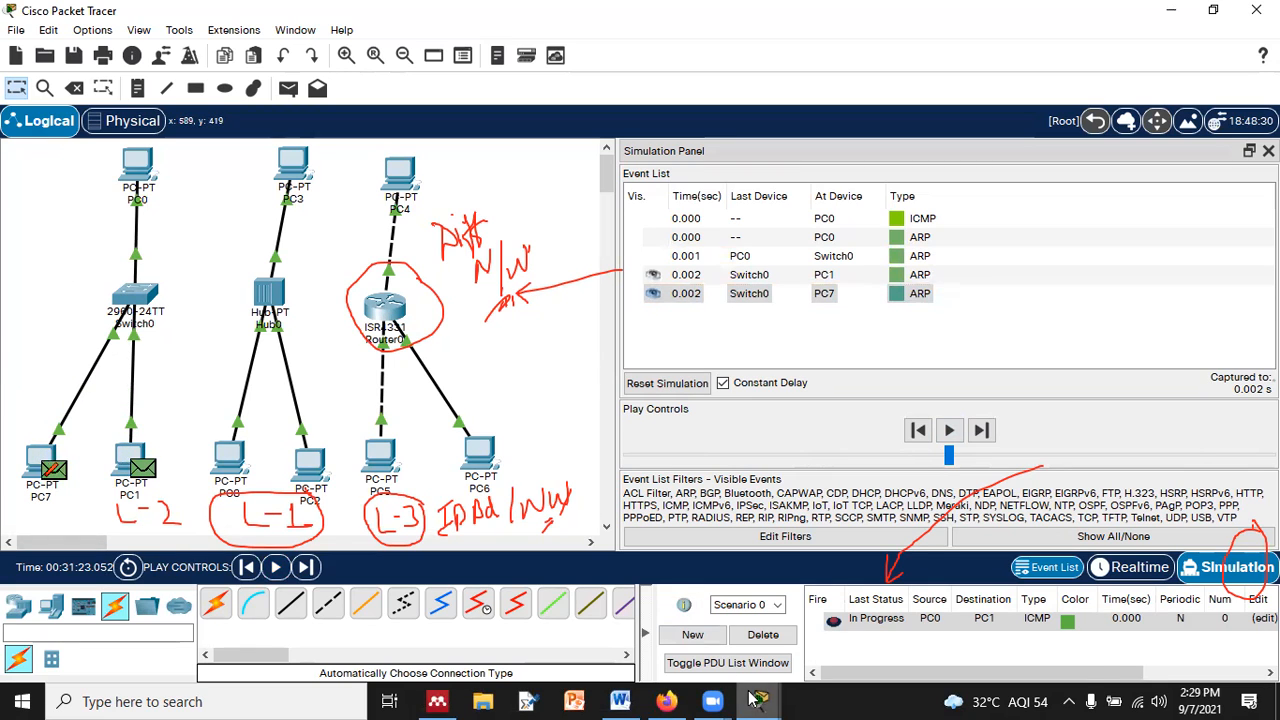
- Bring PC0's Command Prompt back, list the ARP table with arp -a, and minimize the window
{"action": "mouse_move", "coordinate": [759, 701]}
{"action": "left_click", "coordinate": [1025, 620]}
{"action": "left_click", "coordinate": [745, 386]}
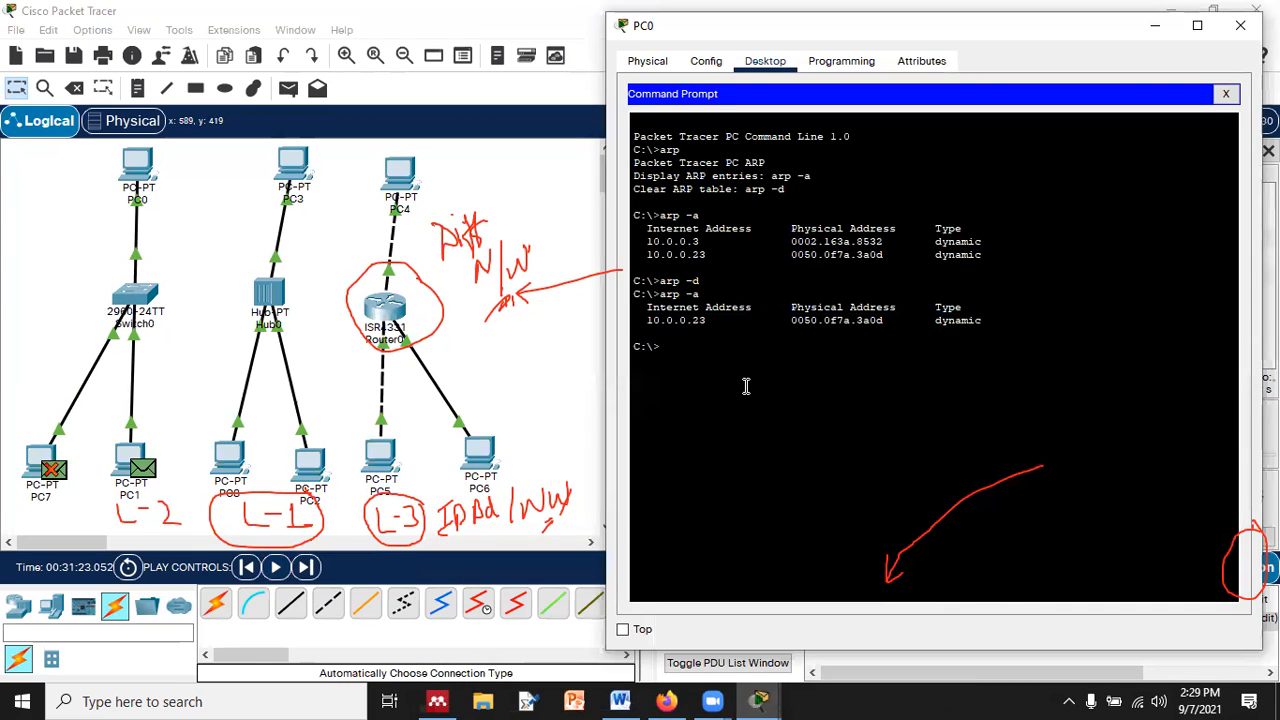
{"action": "type", "text": "arp -a"}
{"action": "key", "text": "Return"}
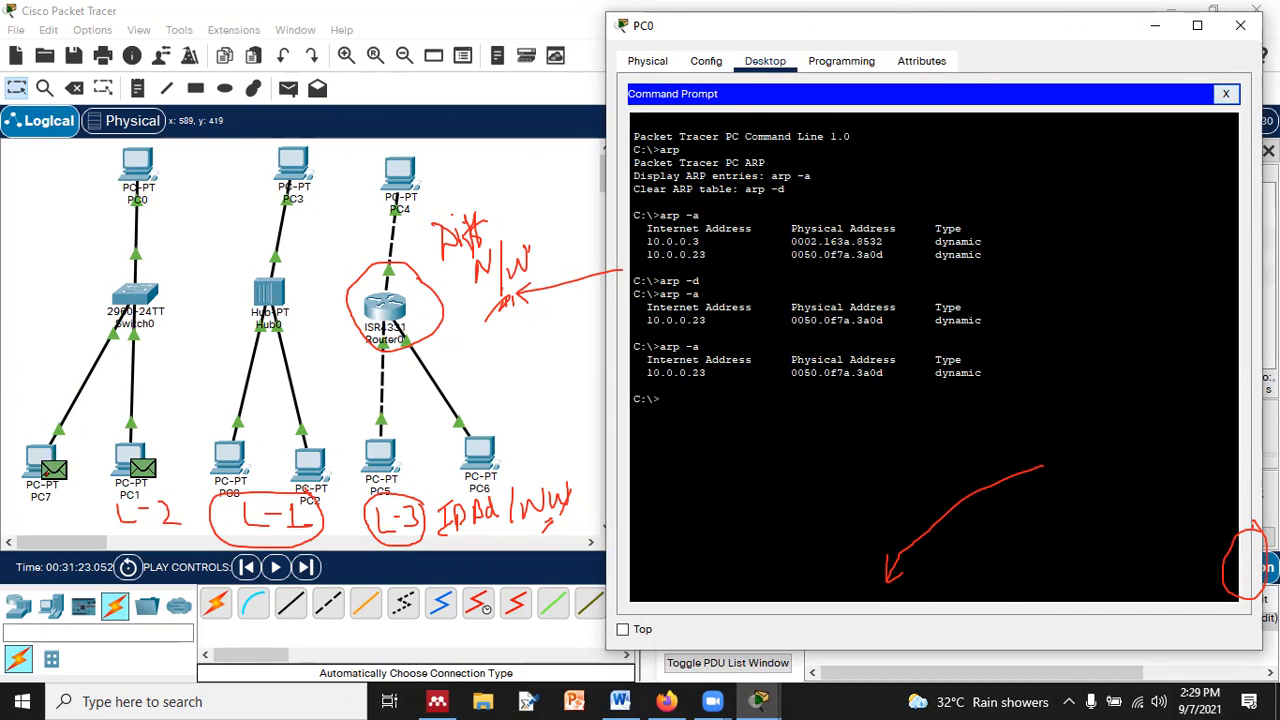
{"action": "left_click", "coordinate": [1153, 25]}
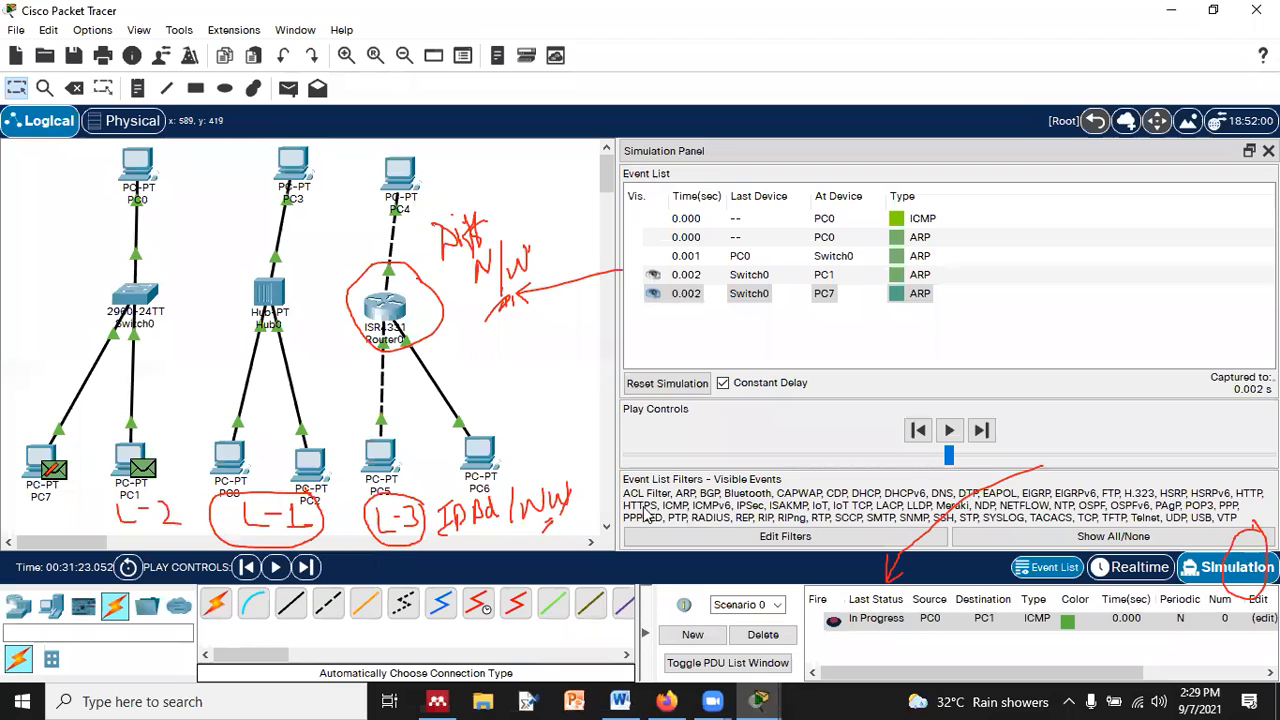
- Resume the simulation until PC1's ARP reply reaches PC0, and enter arp -a in PC0's Command Prompt
{"action": "left_click", "coordinate": [948, 437]}
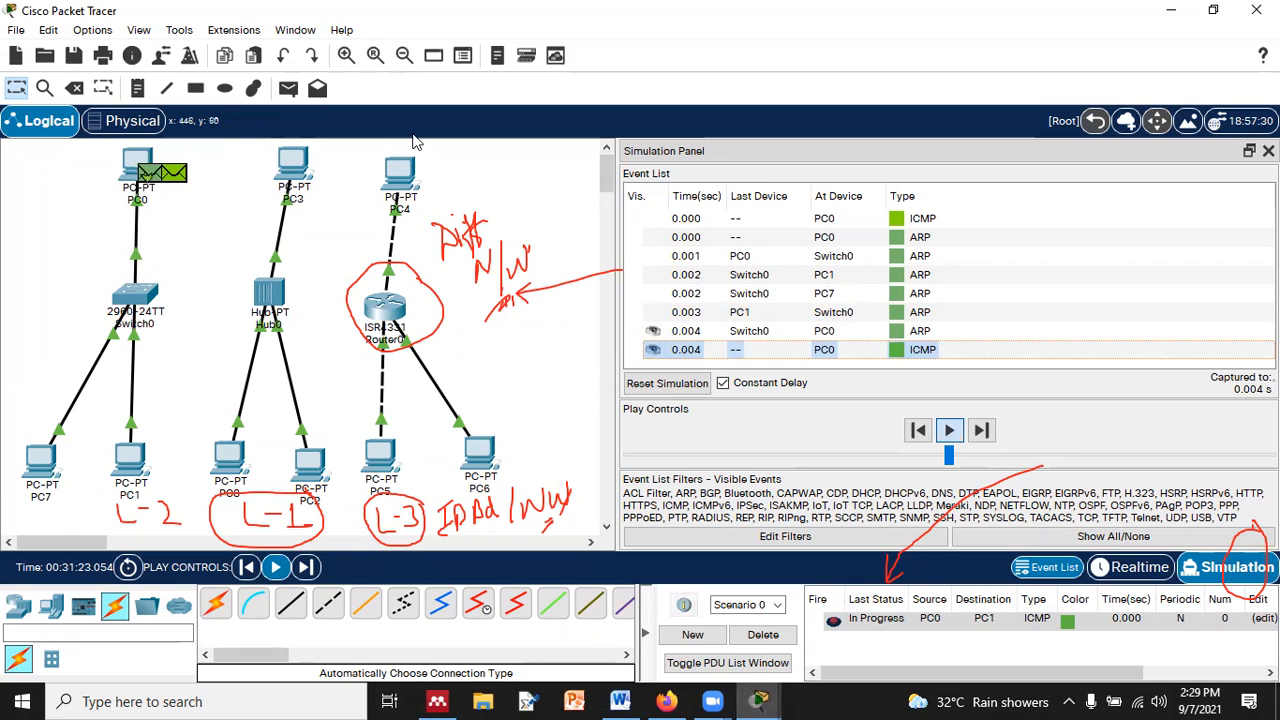
{"action": "left_click", "coordinate": [142, 163]}
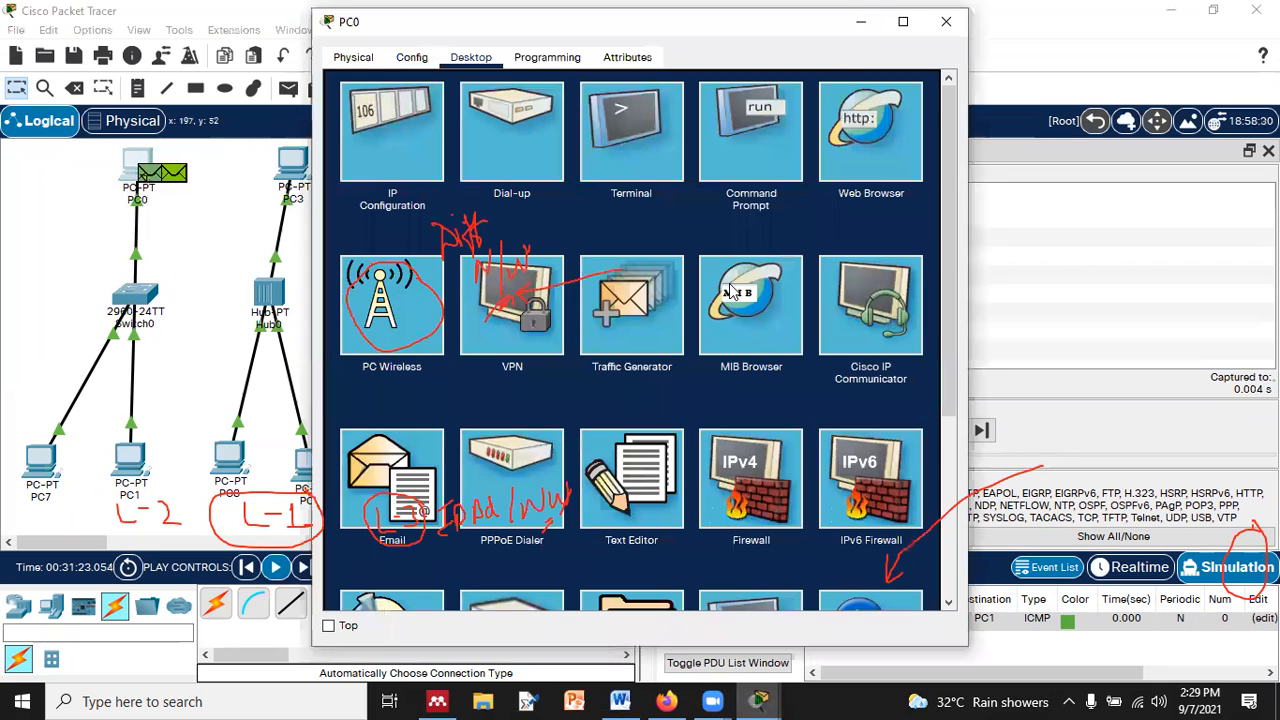
{"action": "left_click", "coordinate": [766, 167]}
{"action": "type", "text": "a"}
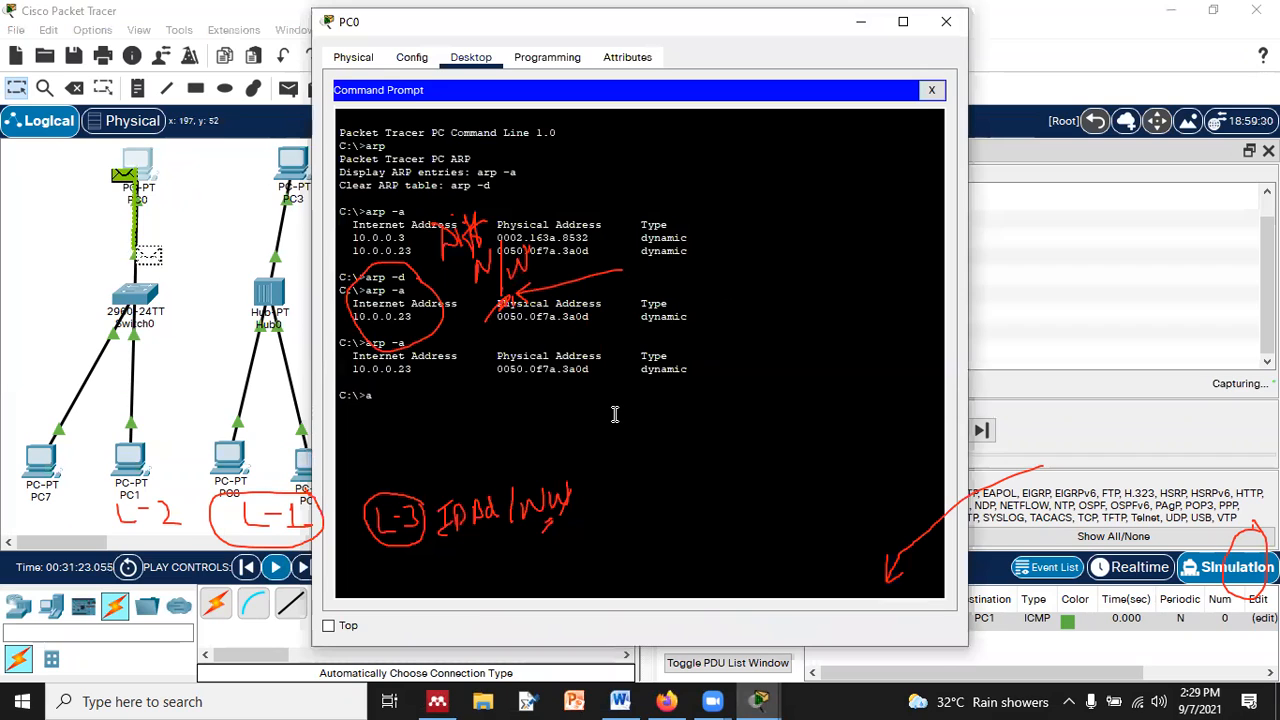
{"action": "type", "text": "rp -a"}
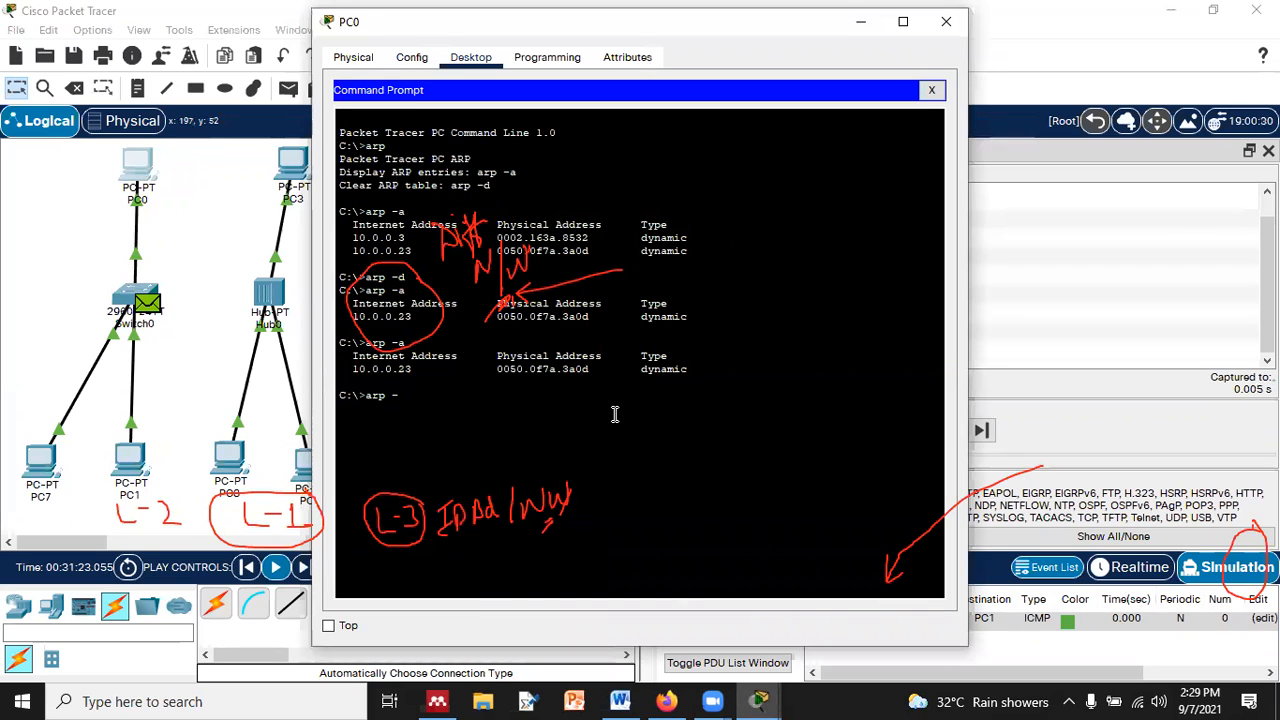